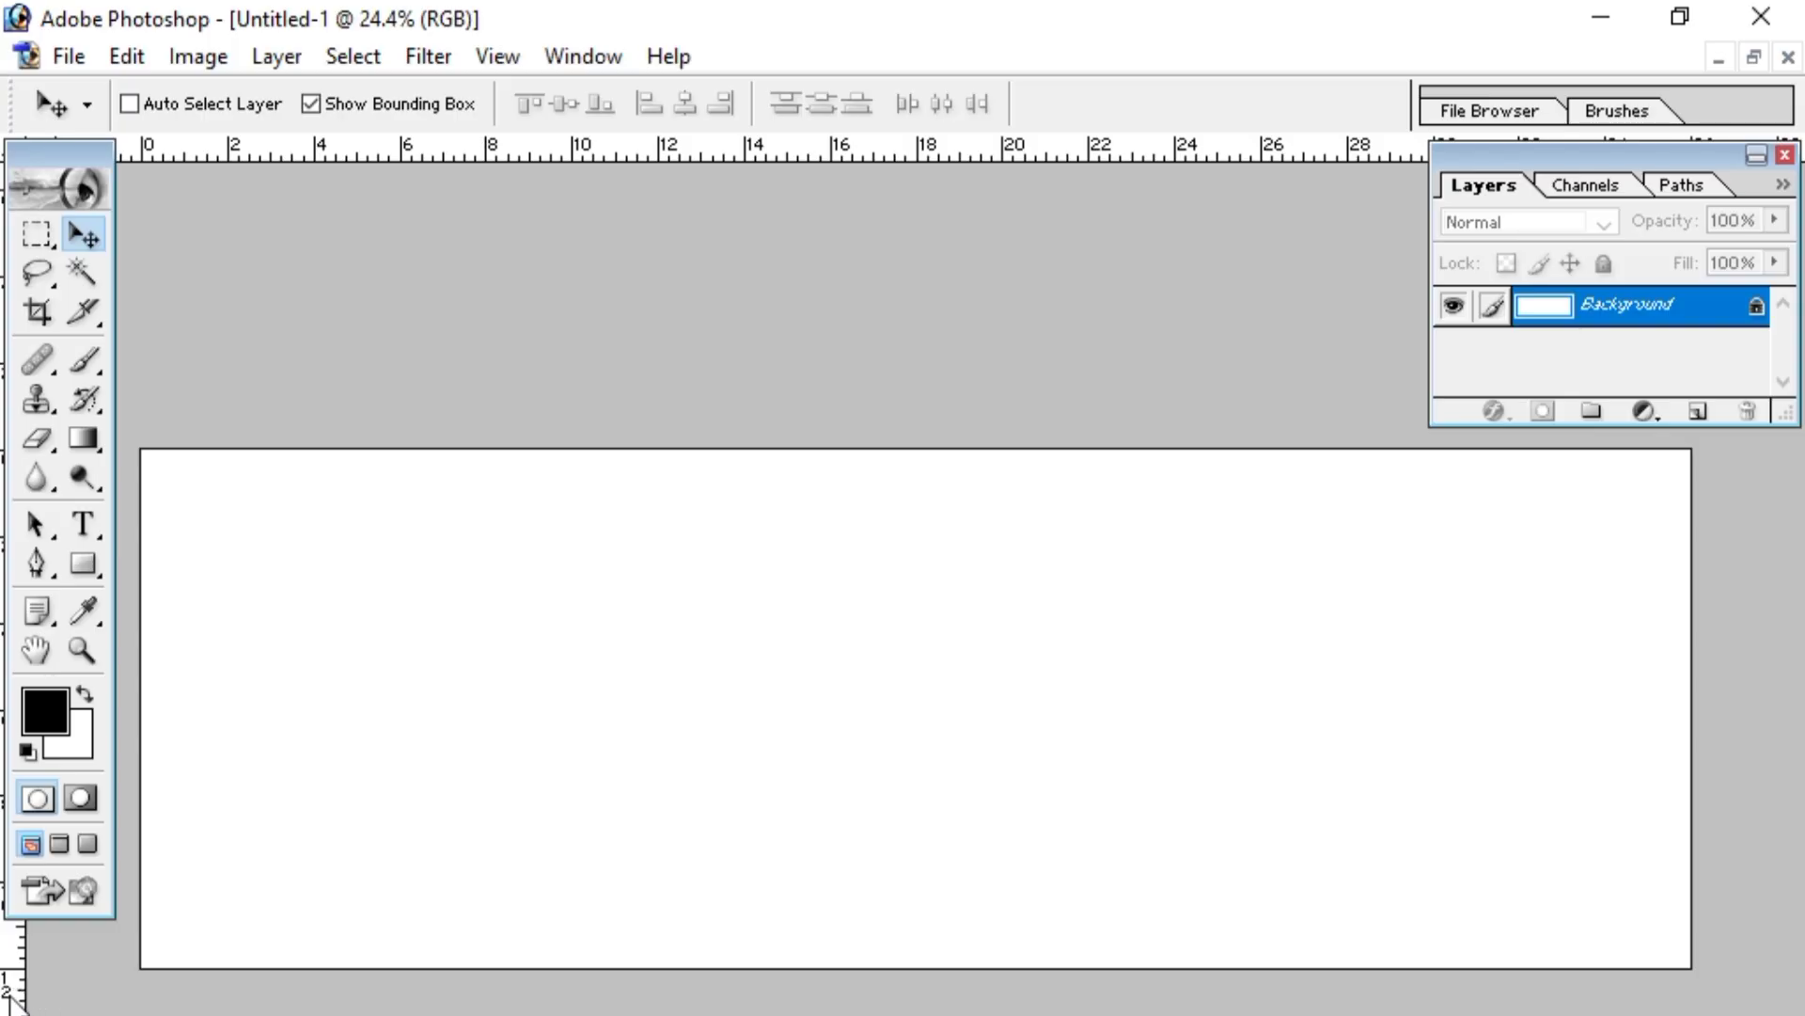
- Place a vertical guide at 18 on the horizontal ruler, through the middle of the blank banner
{"action": "left_click_drag", "start_coordinate": [13, 1002], "coordinate": [925, 1002]}
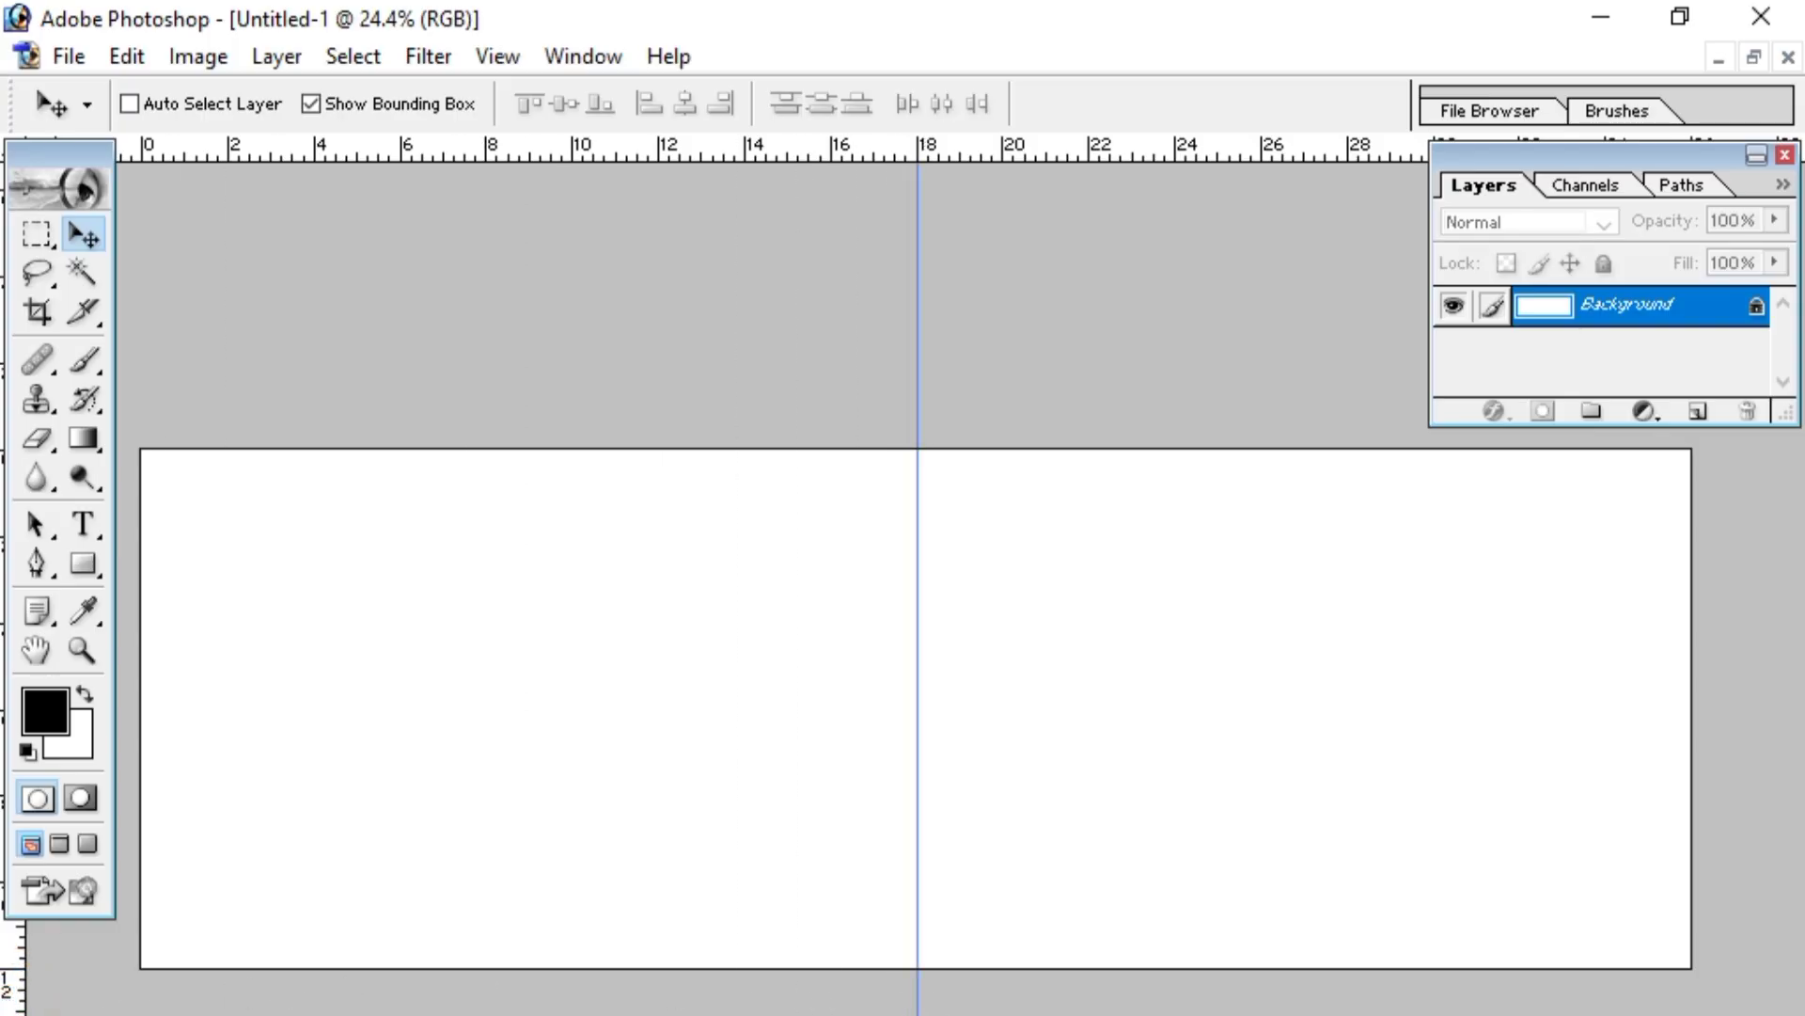
- Open the wedding-reception-stage-P8G303.jpg image from the Desktop
{"action": "left_click", "coordinate": [81, 53]}
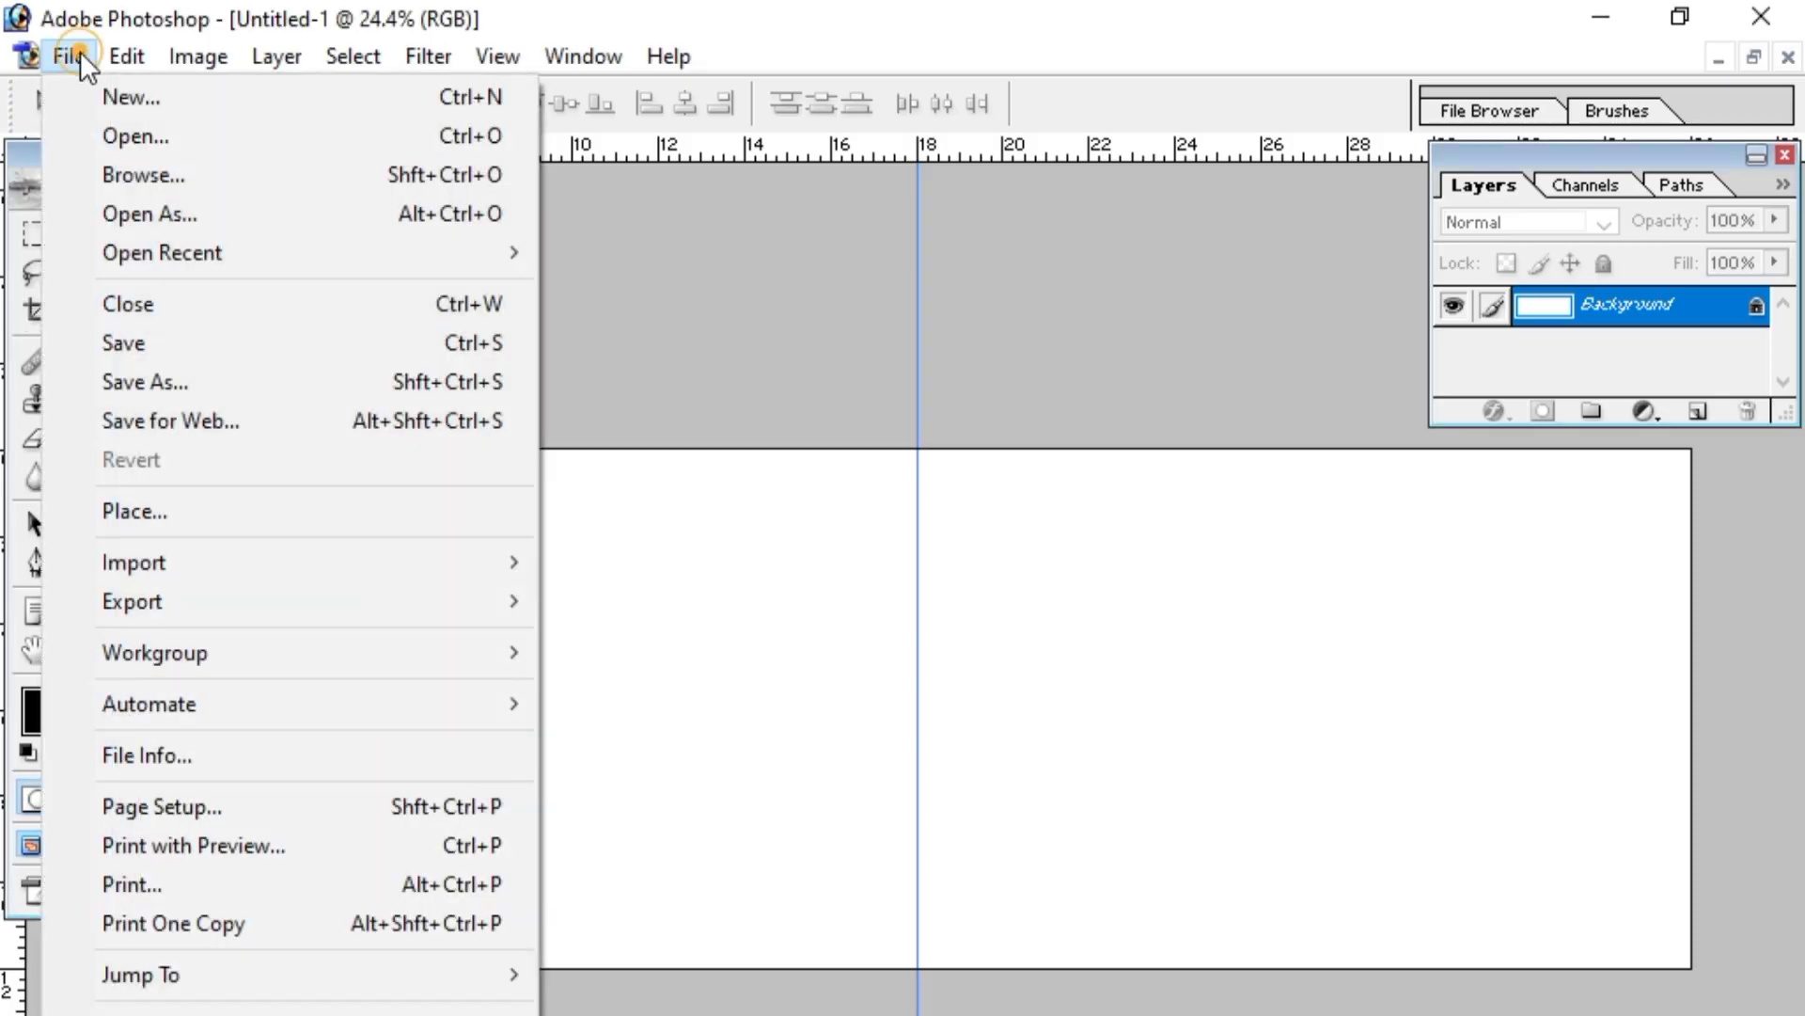
{"action": "left_click", "coordinate": [131, 136]}
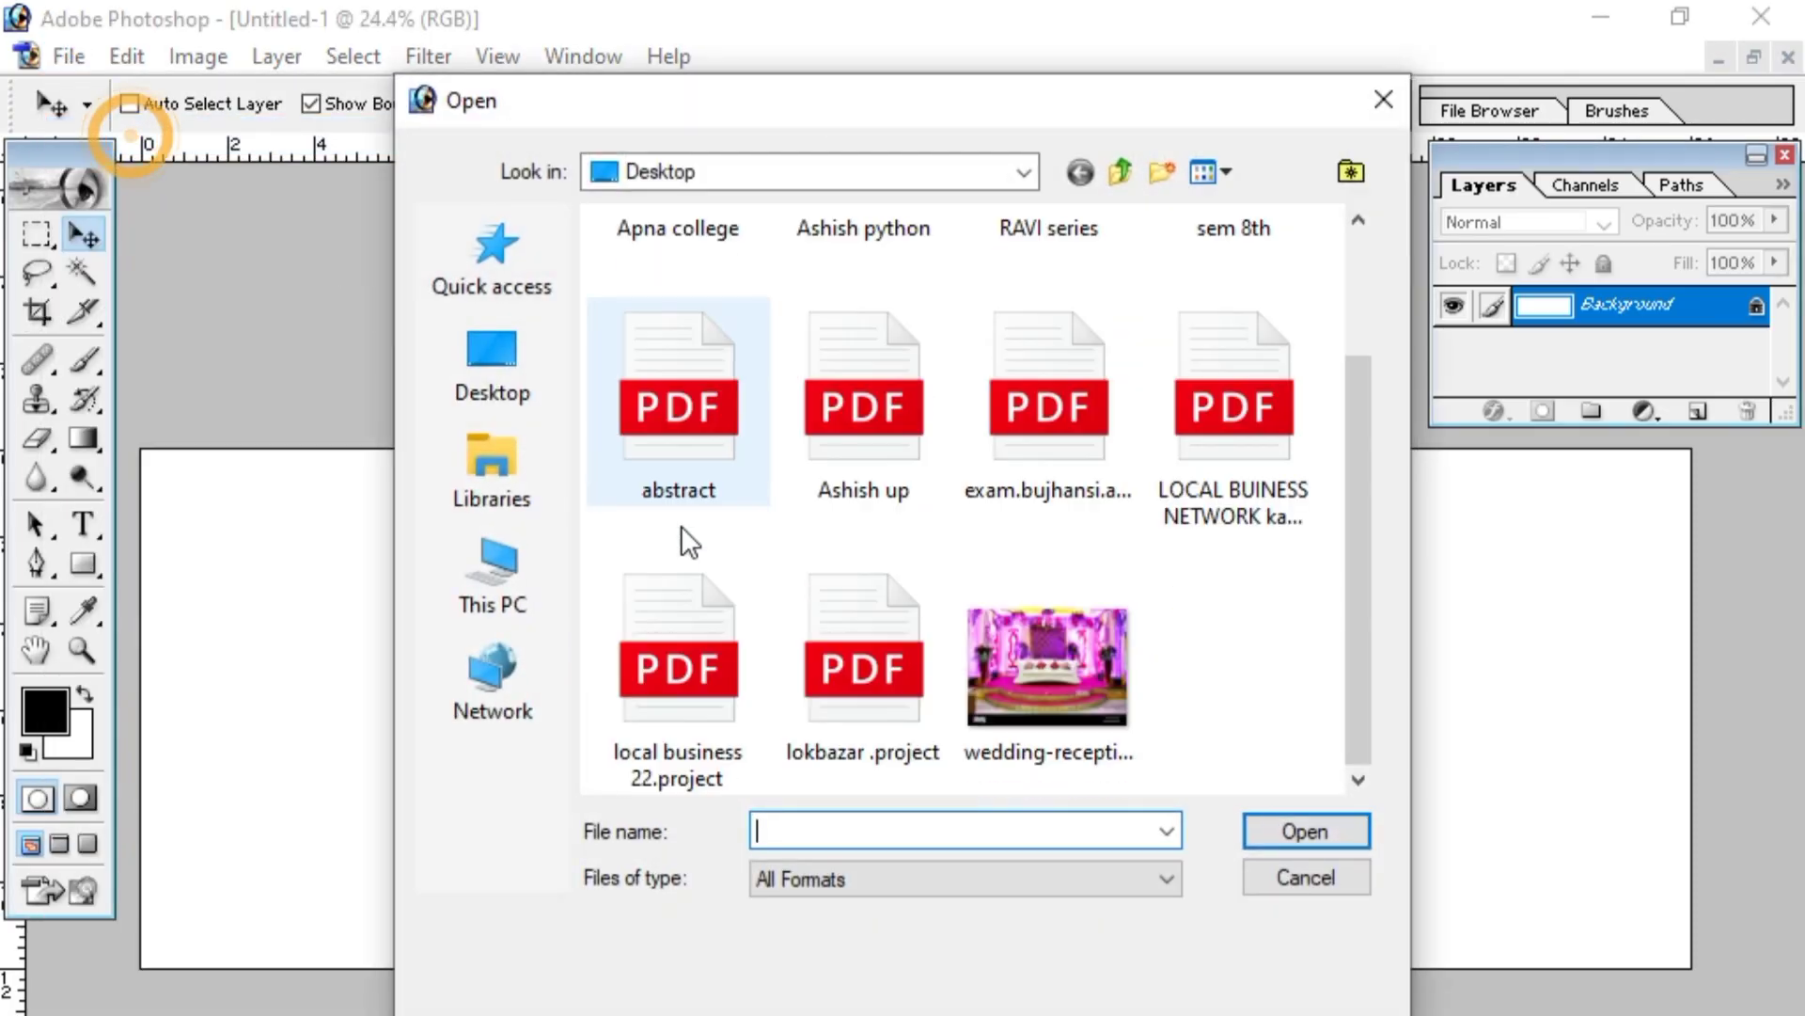
{"action": "left_click", "coordinate": [1049, 663]}
{"action": "left_click", "coordinate": [1307, 831]}
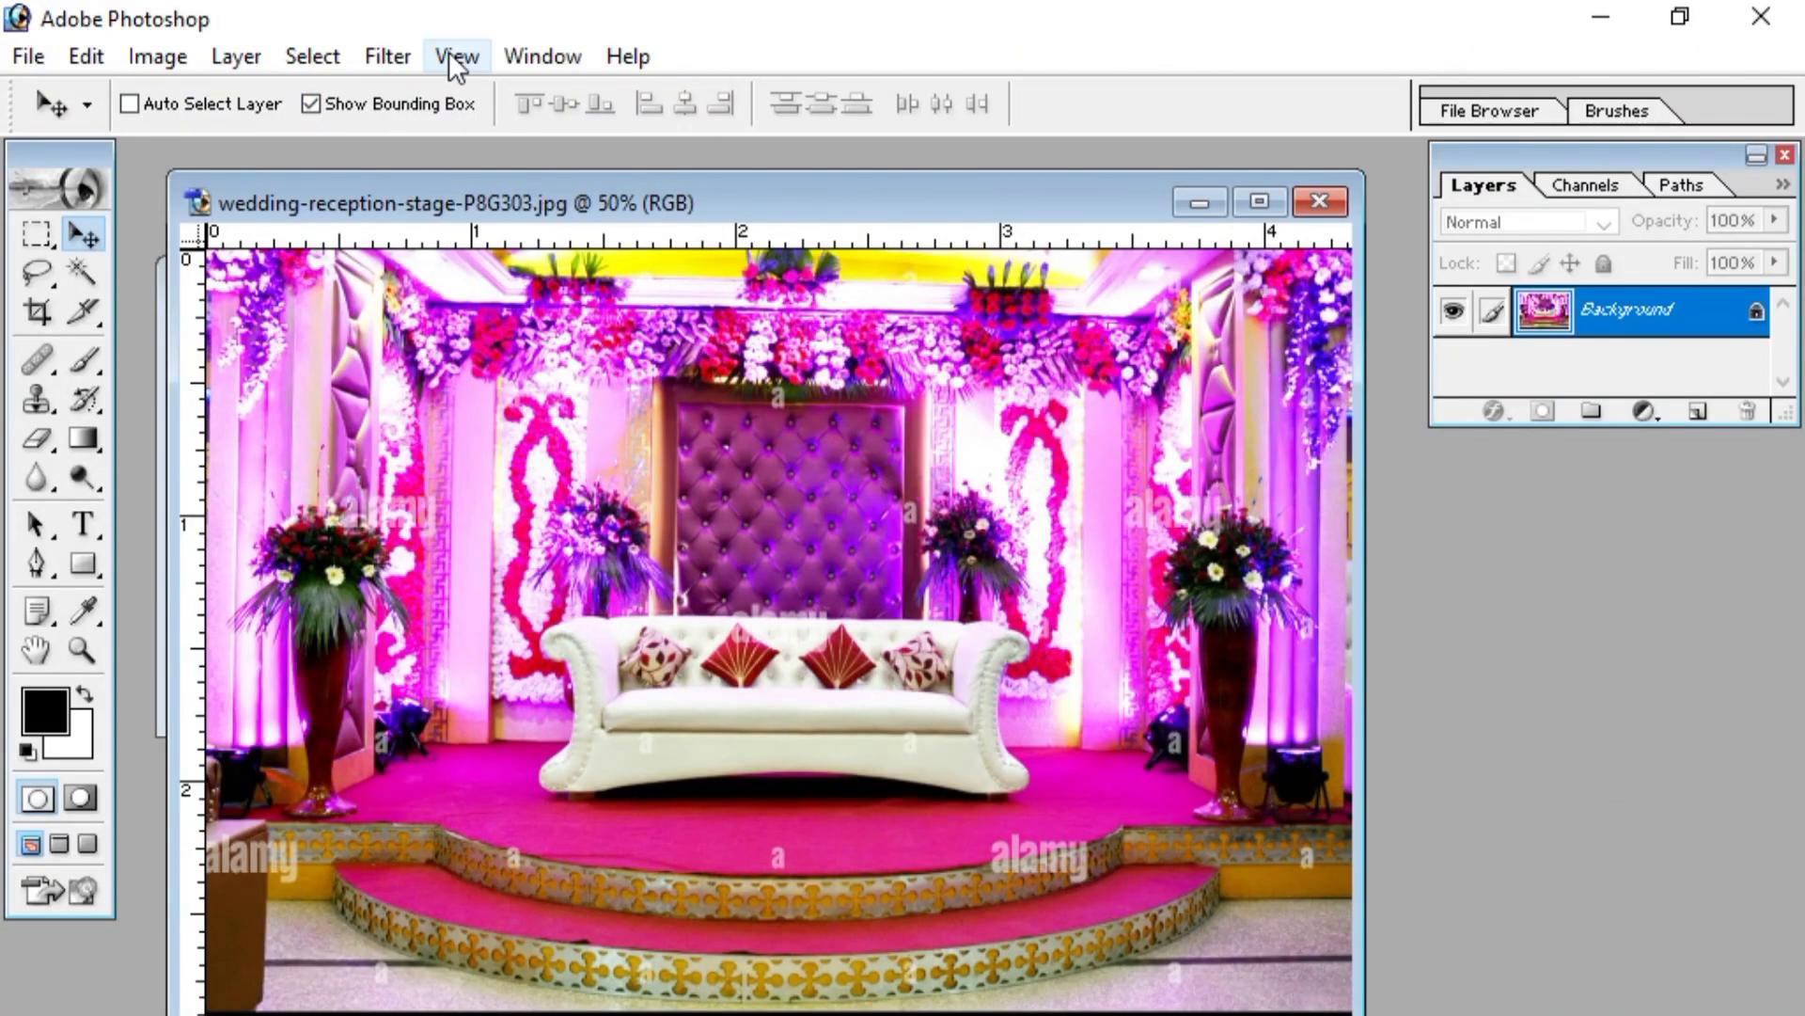
- Apply a Gaussian Blur with a radius of 32.8 pixels to the wedding stage image
{"action": "left_click", "coordinate": [393, 58]}
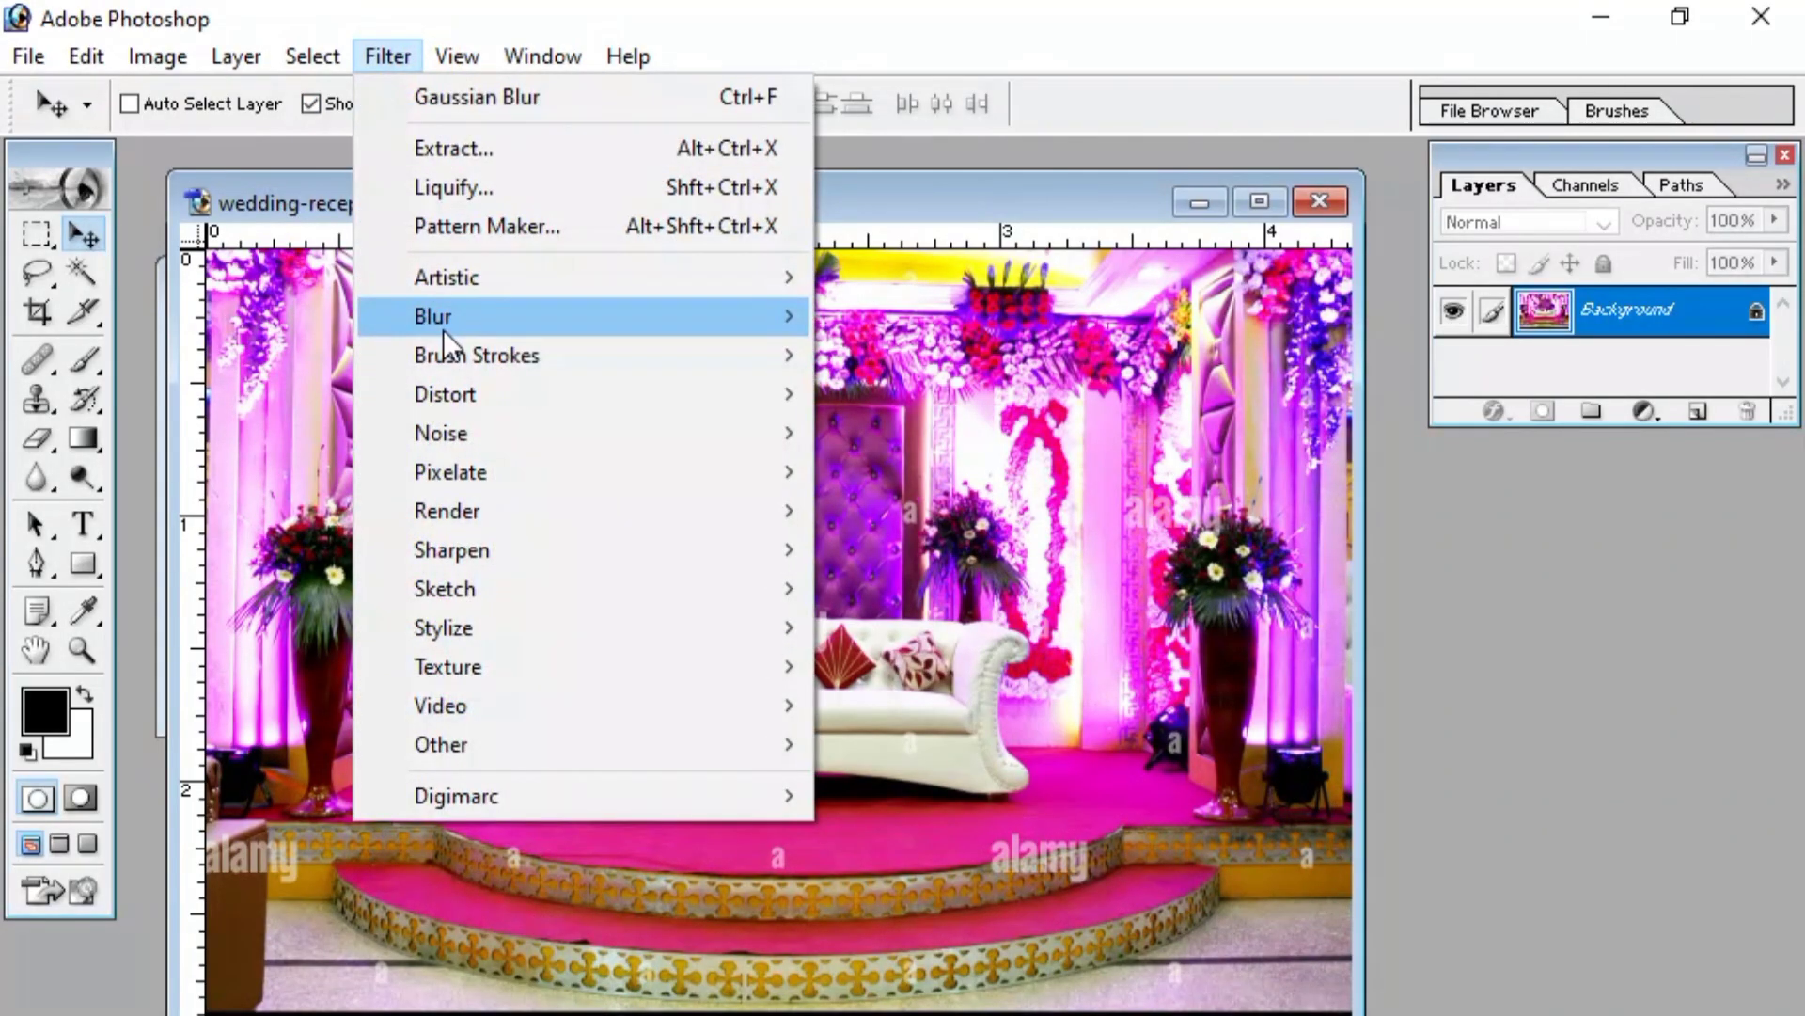
{"action": "mouse_move", "coordinate": [444, 327]}
{"action": "left_click", "coordinate": [886, 408]}
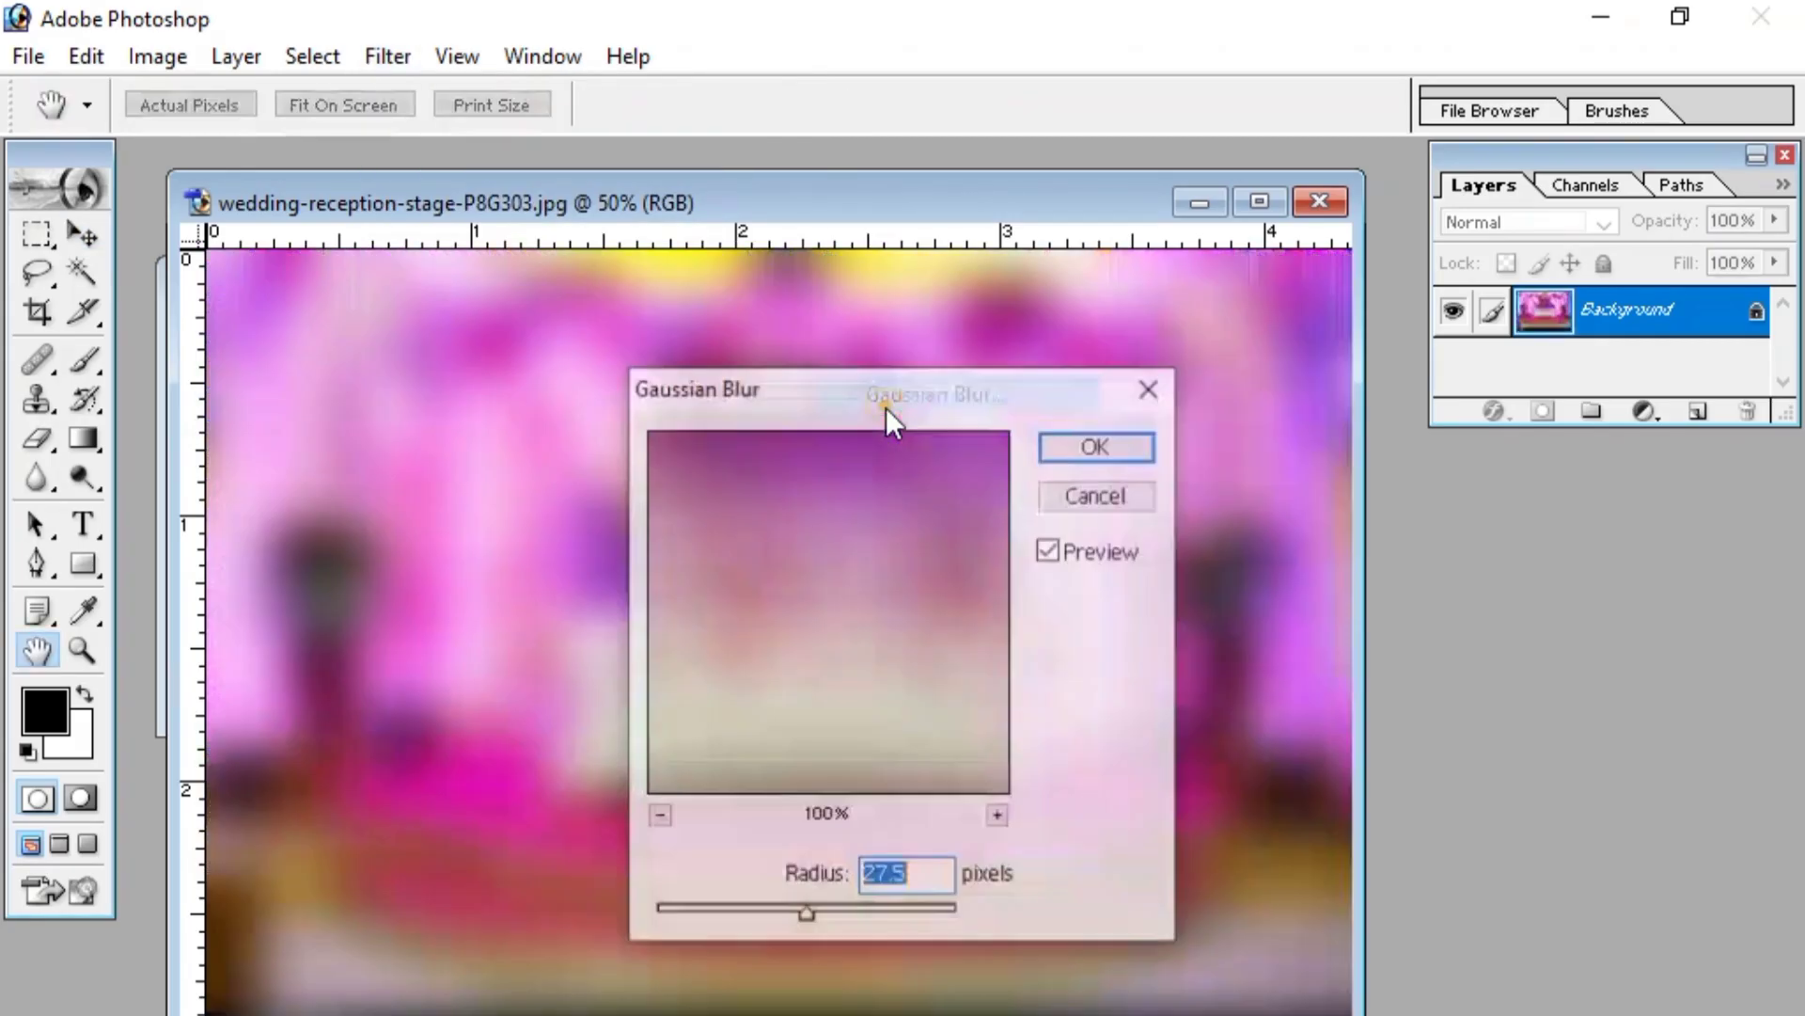
{"action": "left_click", "coordinate": [806, 913]}
{"action": "left_click_drag", "start_coordinate": [814, 916], "coordinate": [815, 912]}
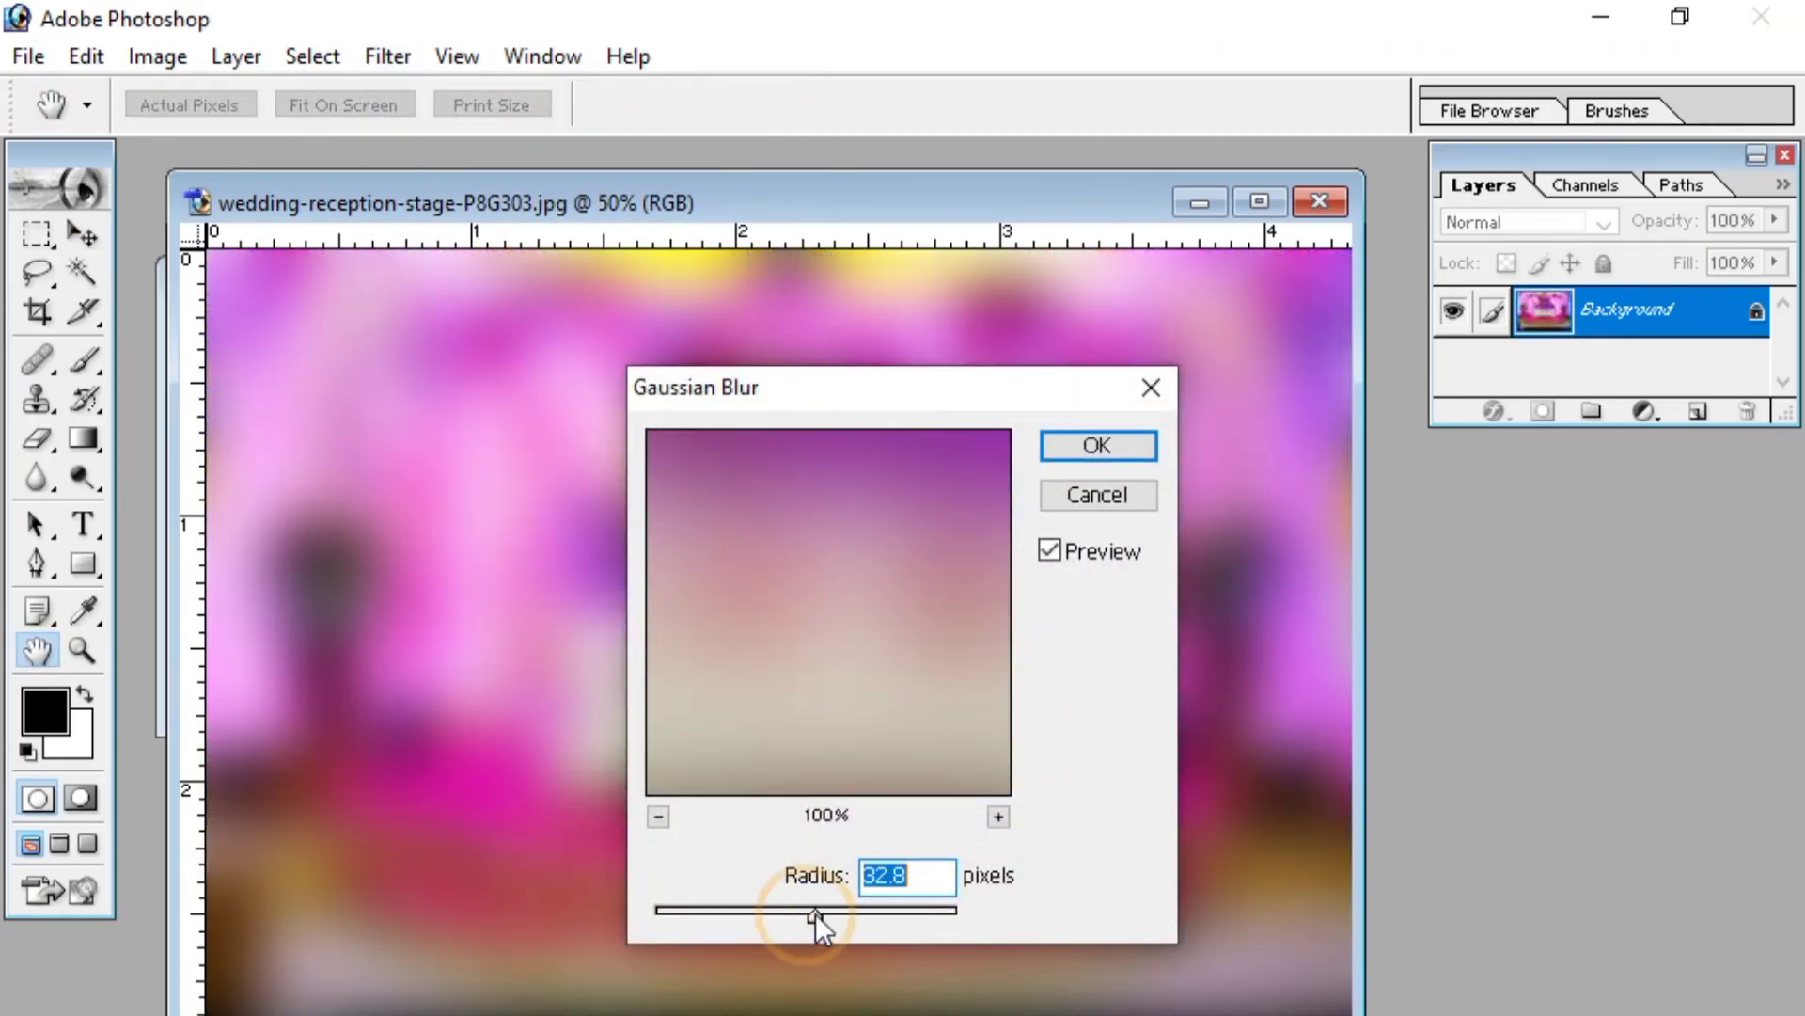
{"action": "left_click", "coordinate": [1098, 448]}
{"action": "key", "text": "v"}
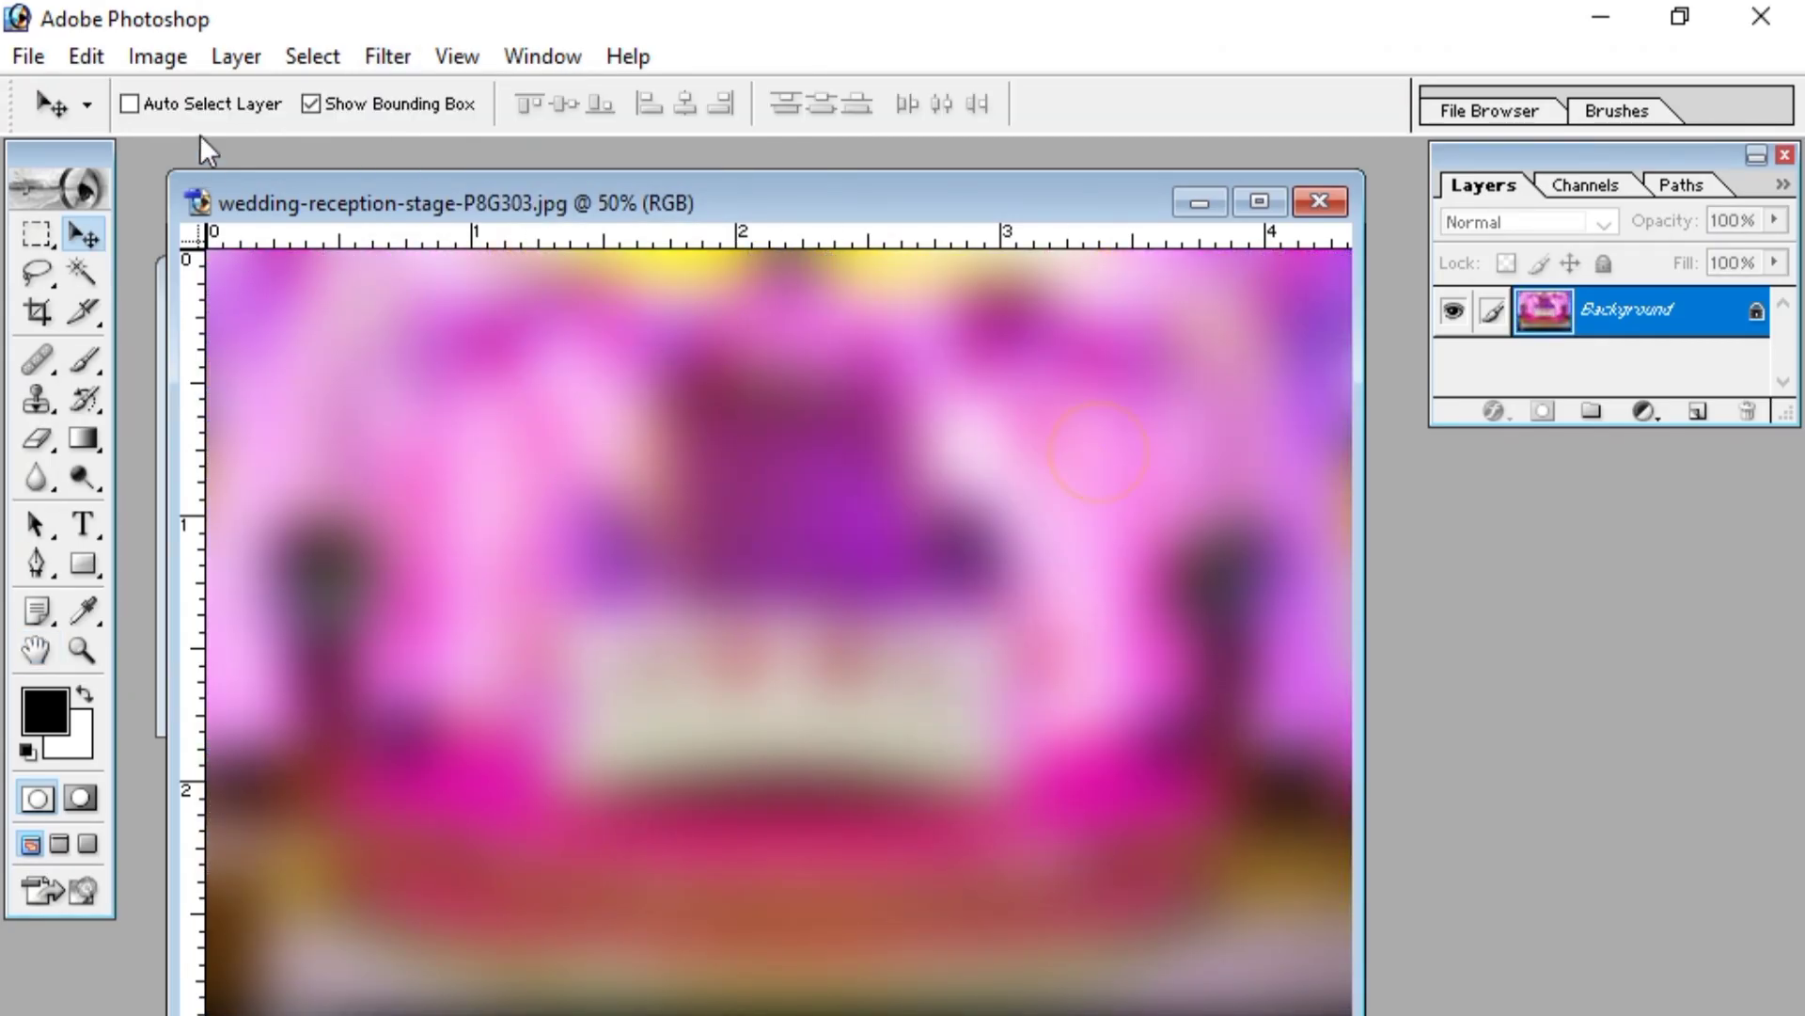
- Darken the blurred image with an RGB Curves adjustment, using points near input 40/output 44 and 211/155 and a lowered midpoint
{"action": "left_click", "coordinate": [177, 58]}
{"action": "mouse_move", "coordinate": [205, 150]}
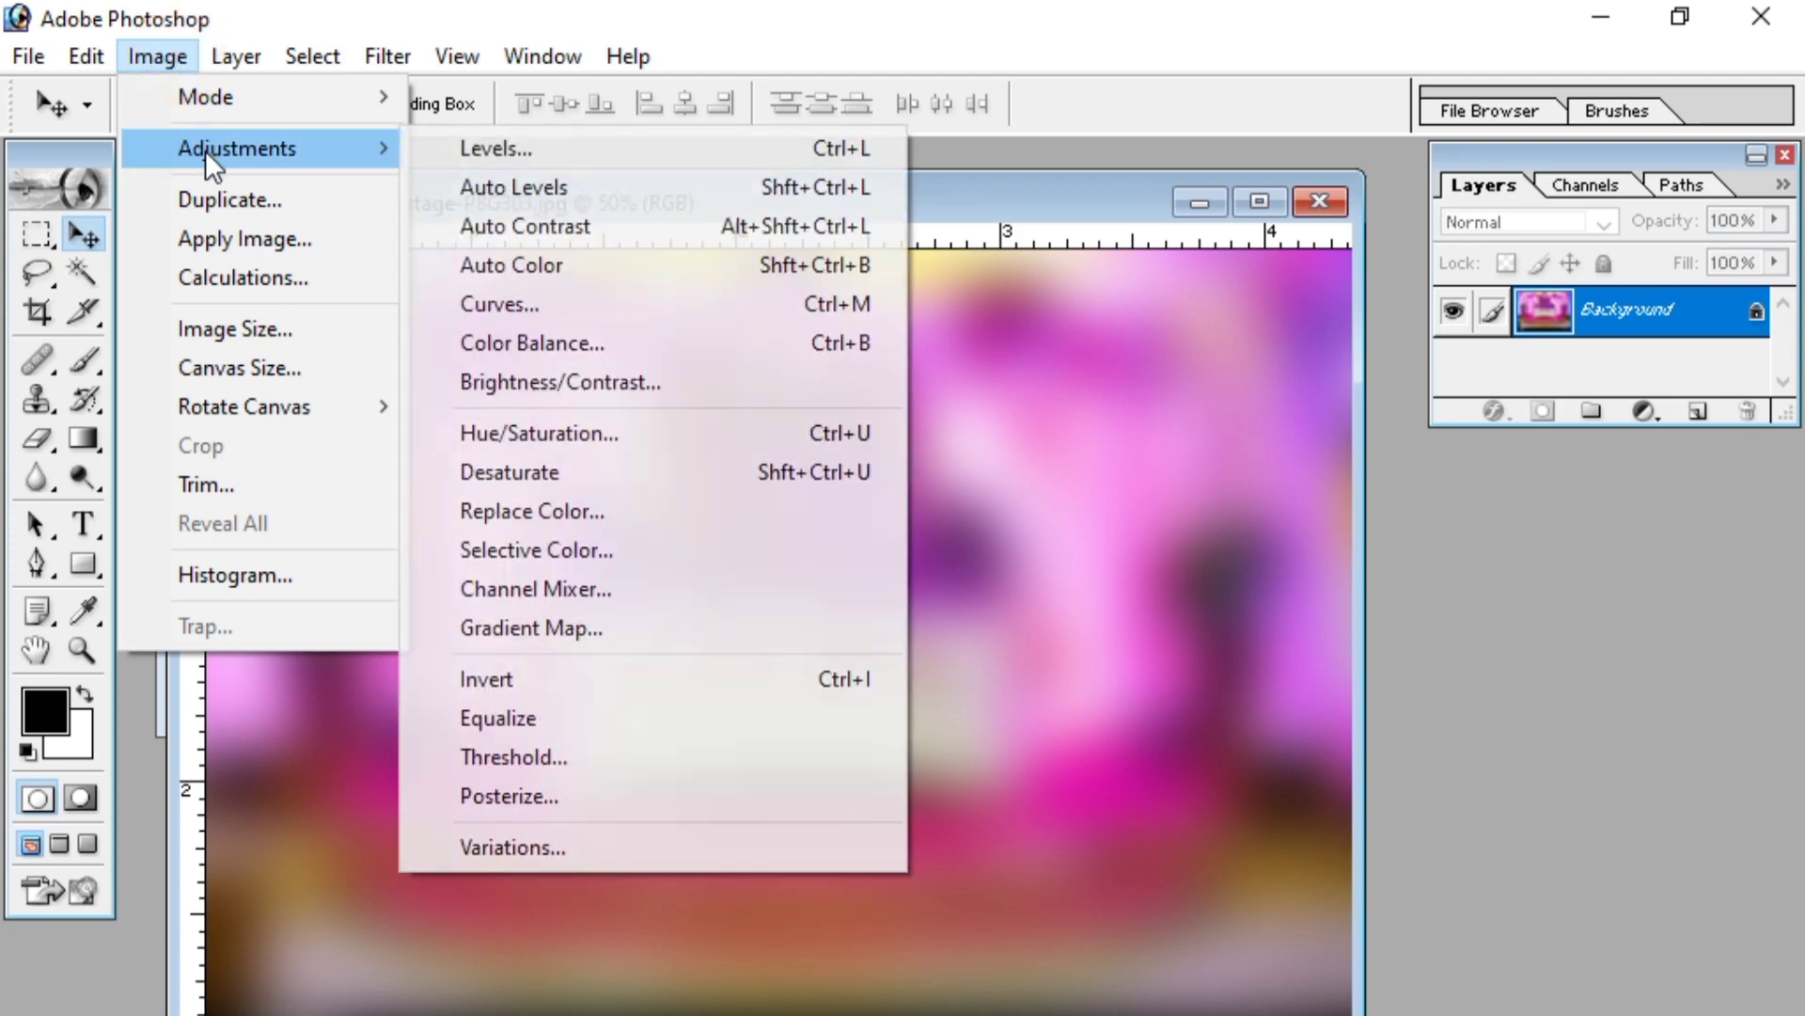
{"action": "left_click", "coordinate": [682, 308]}
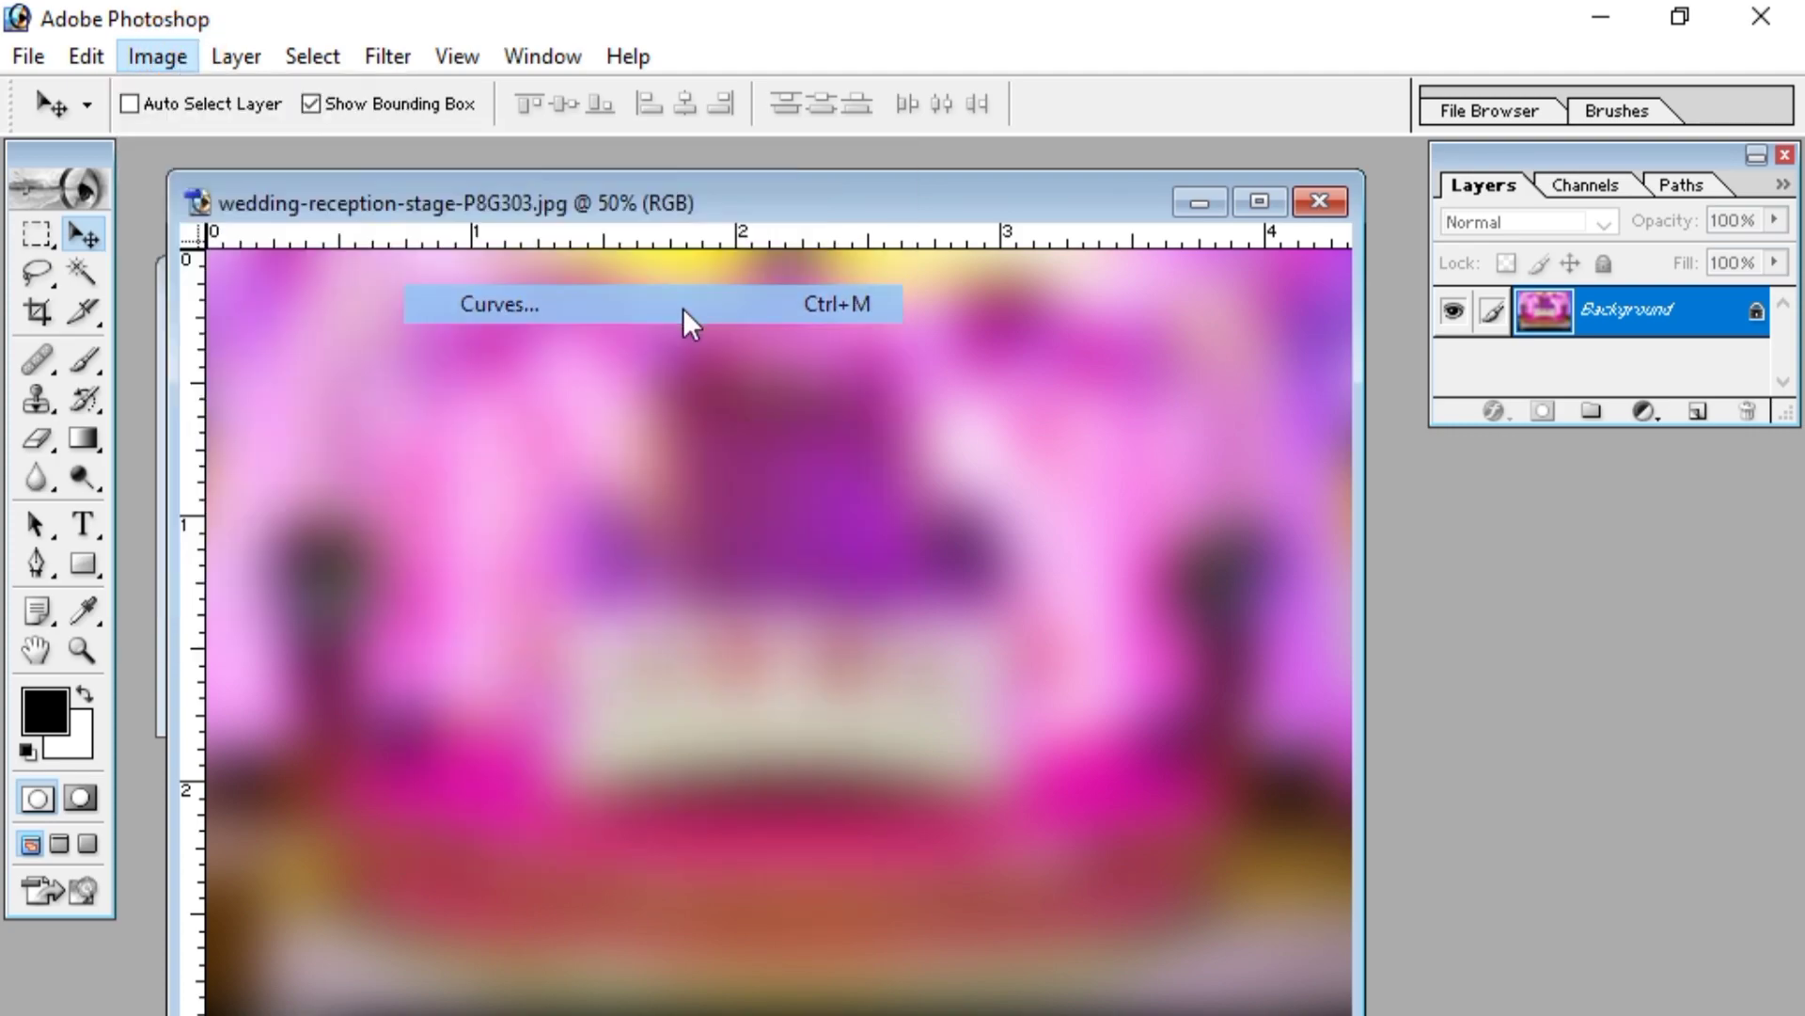
{"action": "left_click_drag", "start_coordinate": [816, 635], "coordinate": [844, 662]}
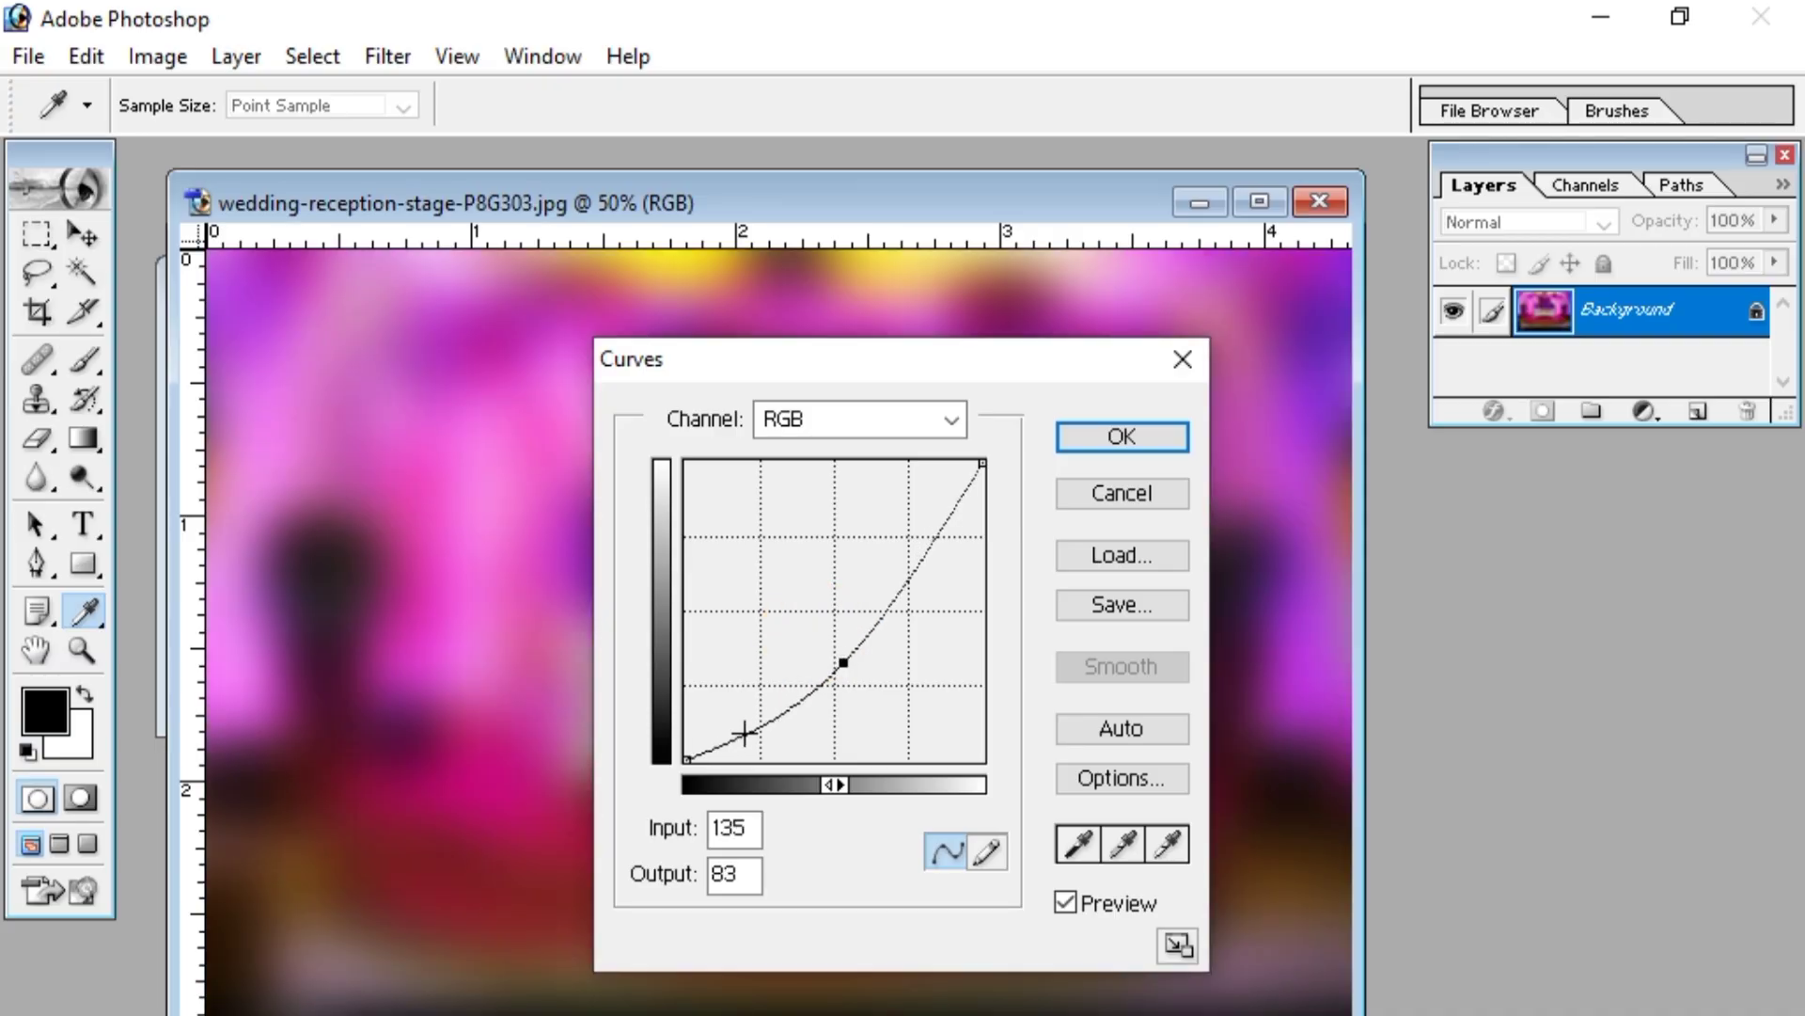
{"action": "mouse_move", "coordinate": [743, 732]}
{"action": "left_mouse_down"}
{"action": "mouse_move", "coordinate": [752, 747]}
{"action": "mouse_move", "coordinate": [734, 708]}
{"action": "left_mouse_up"}
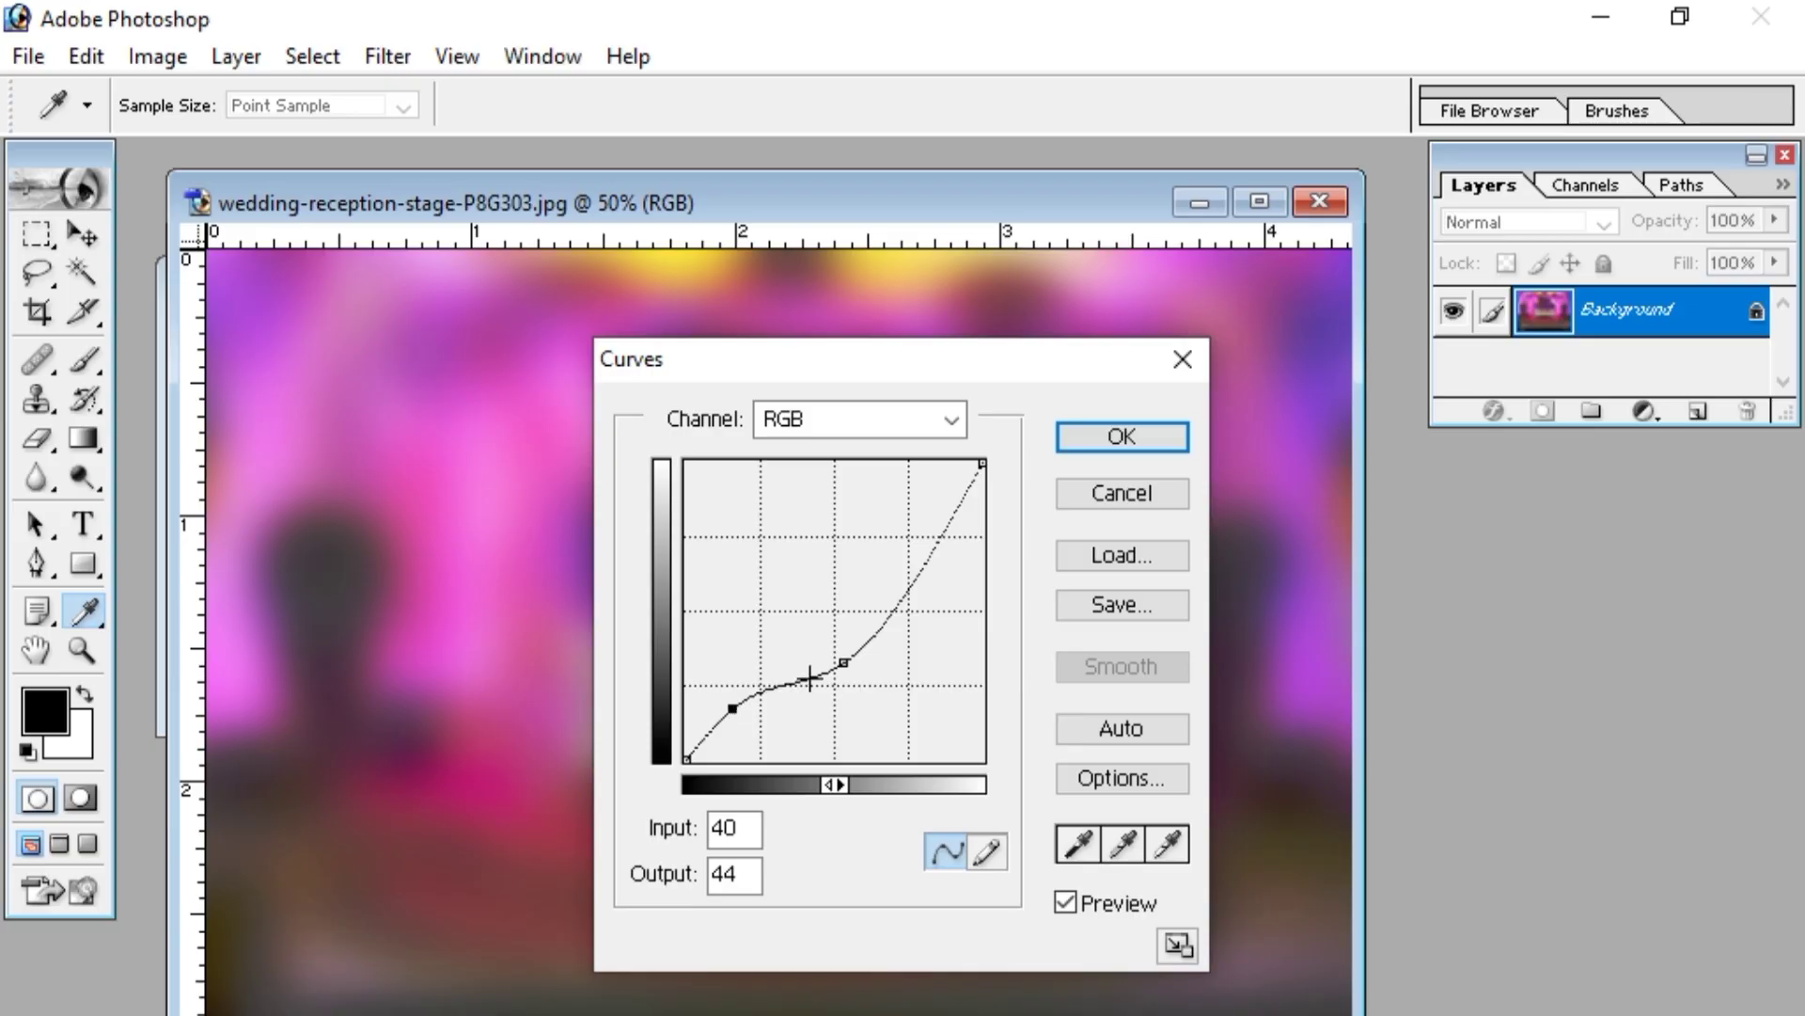
{"action": "left_click_drag", "start_coordinate": [843, 663], "coordinate": [850, 674]}
{"action": "left_click", "coordinate": [927, 575]}
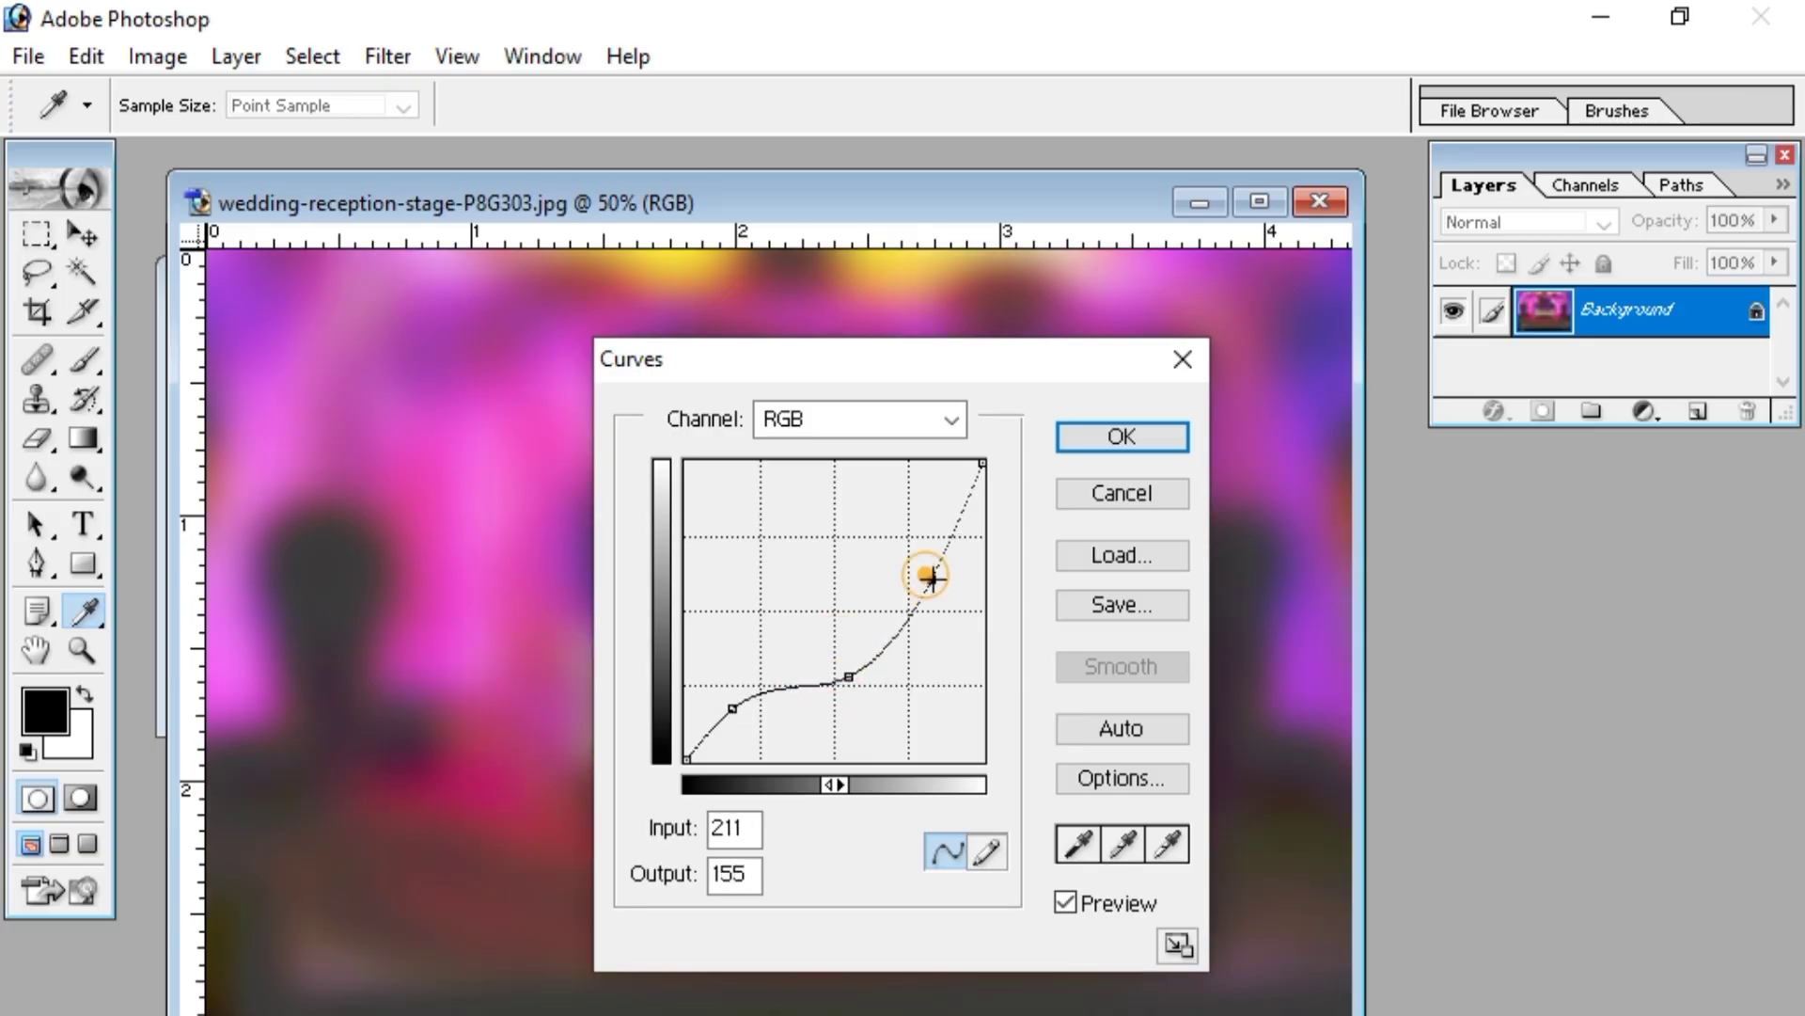
{"action": "left_click_drag", "start_coordinate": [930, 577], "coordinate": [933, 580]}
{"action": "left_click", "coordinate": [1111, 435]}
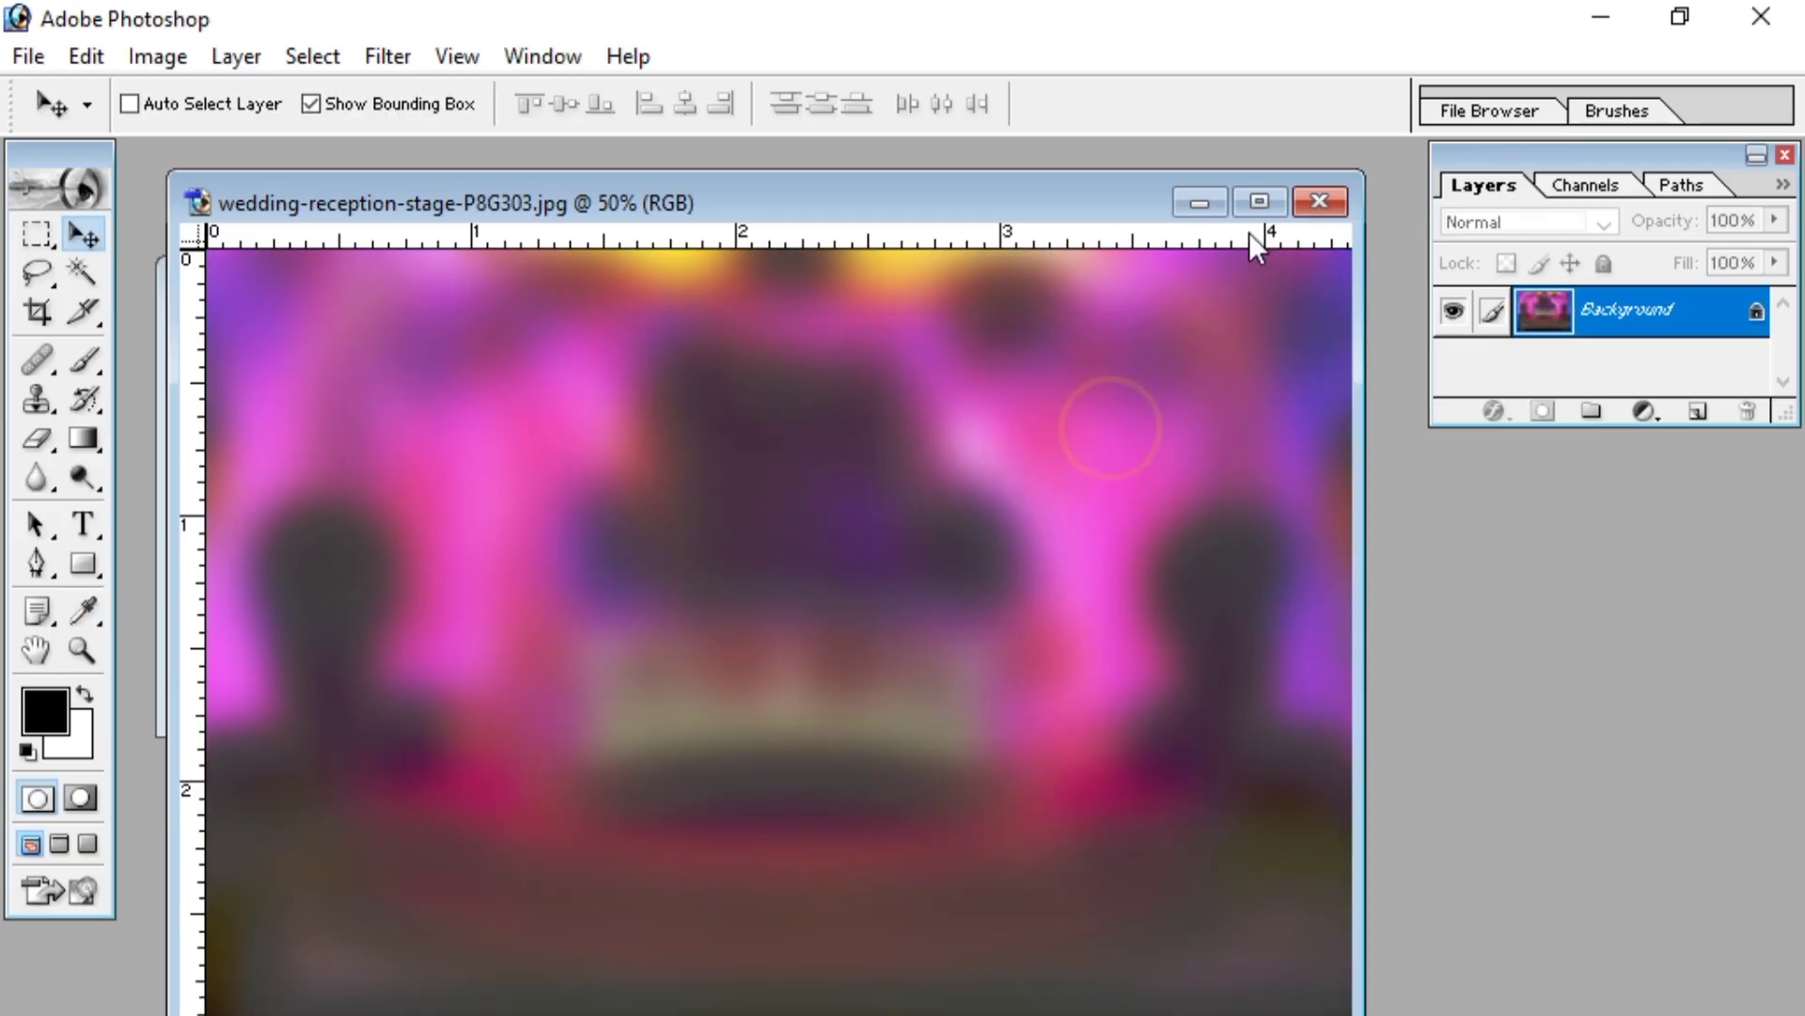
- Copy the whole blurred image, close its file without saving, and paste it into the maximized Untitled-1 banner
{"action": "key", "text": "ctrl+a"}
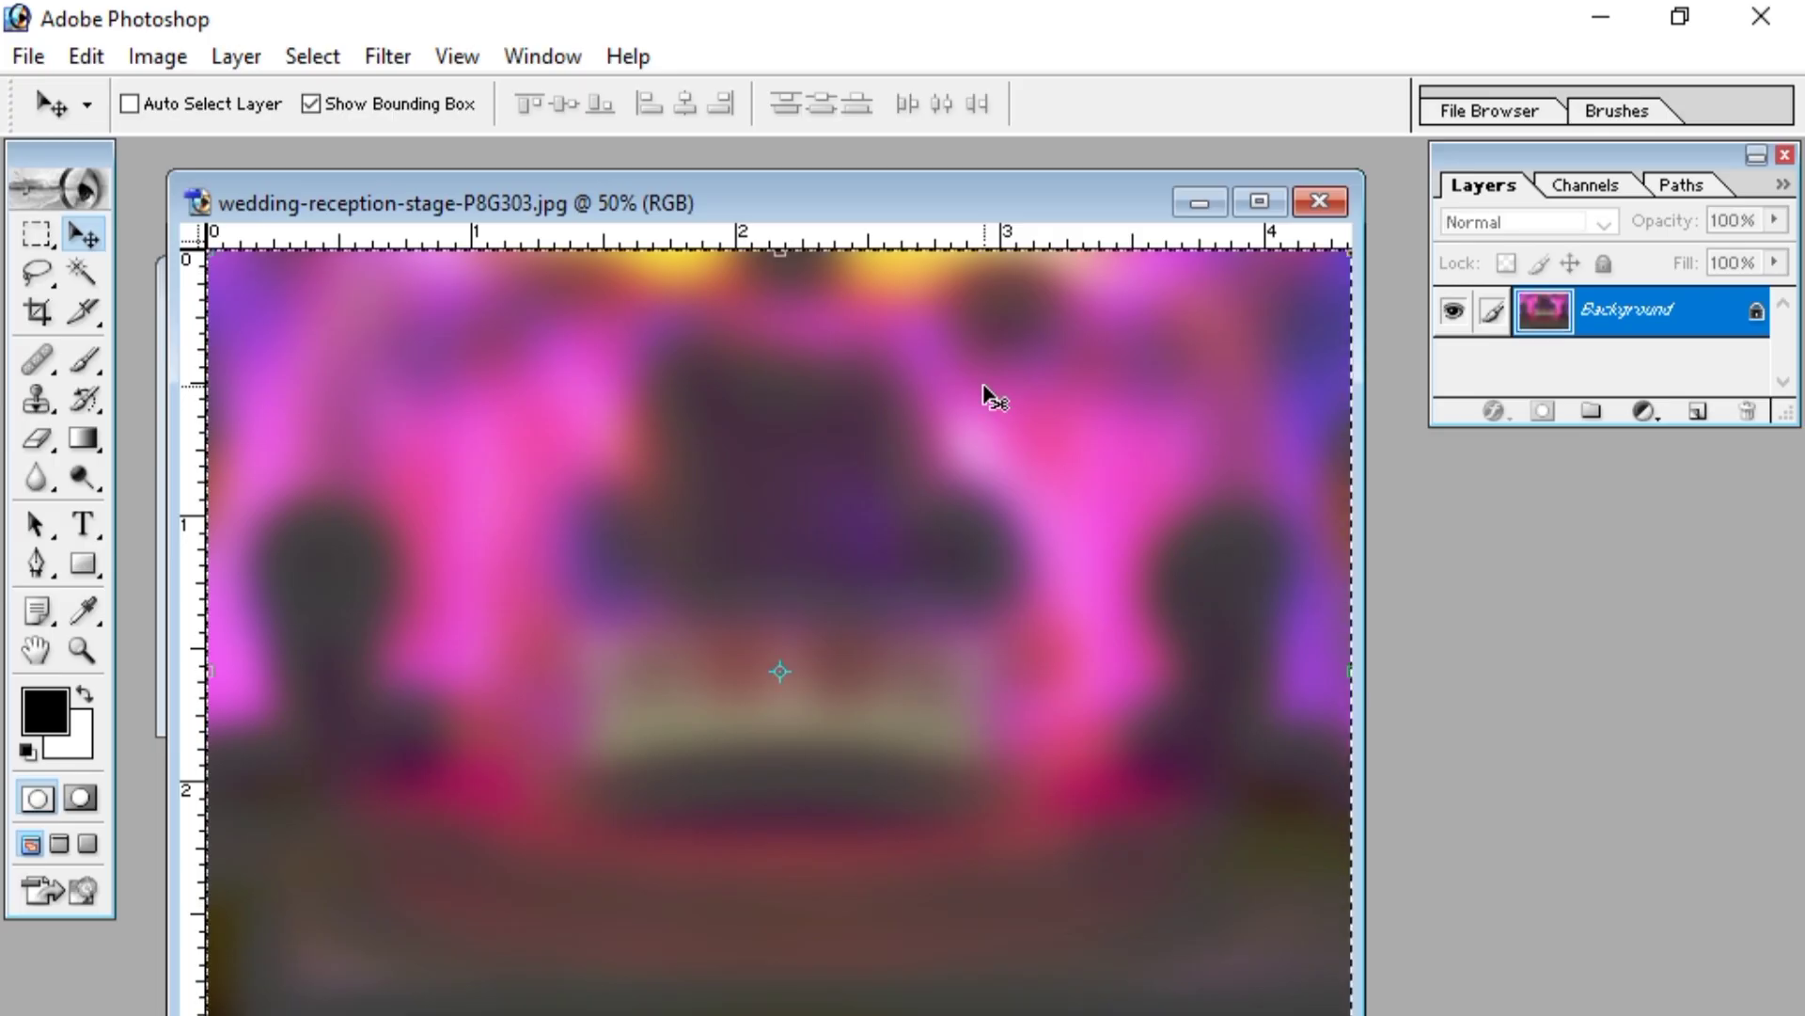
{"action": "key", "text": "ctrl+w"}
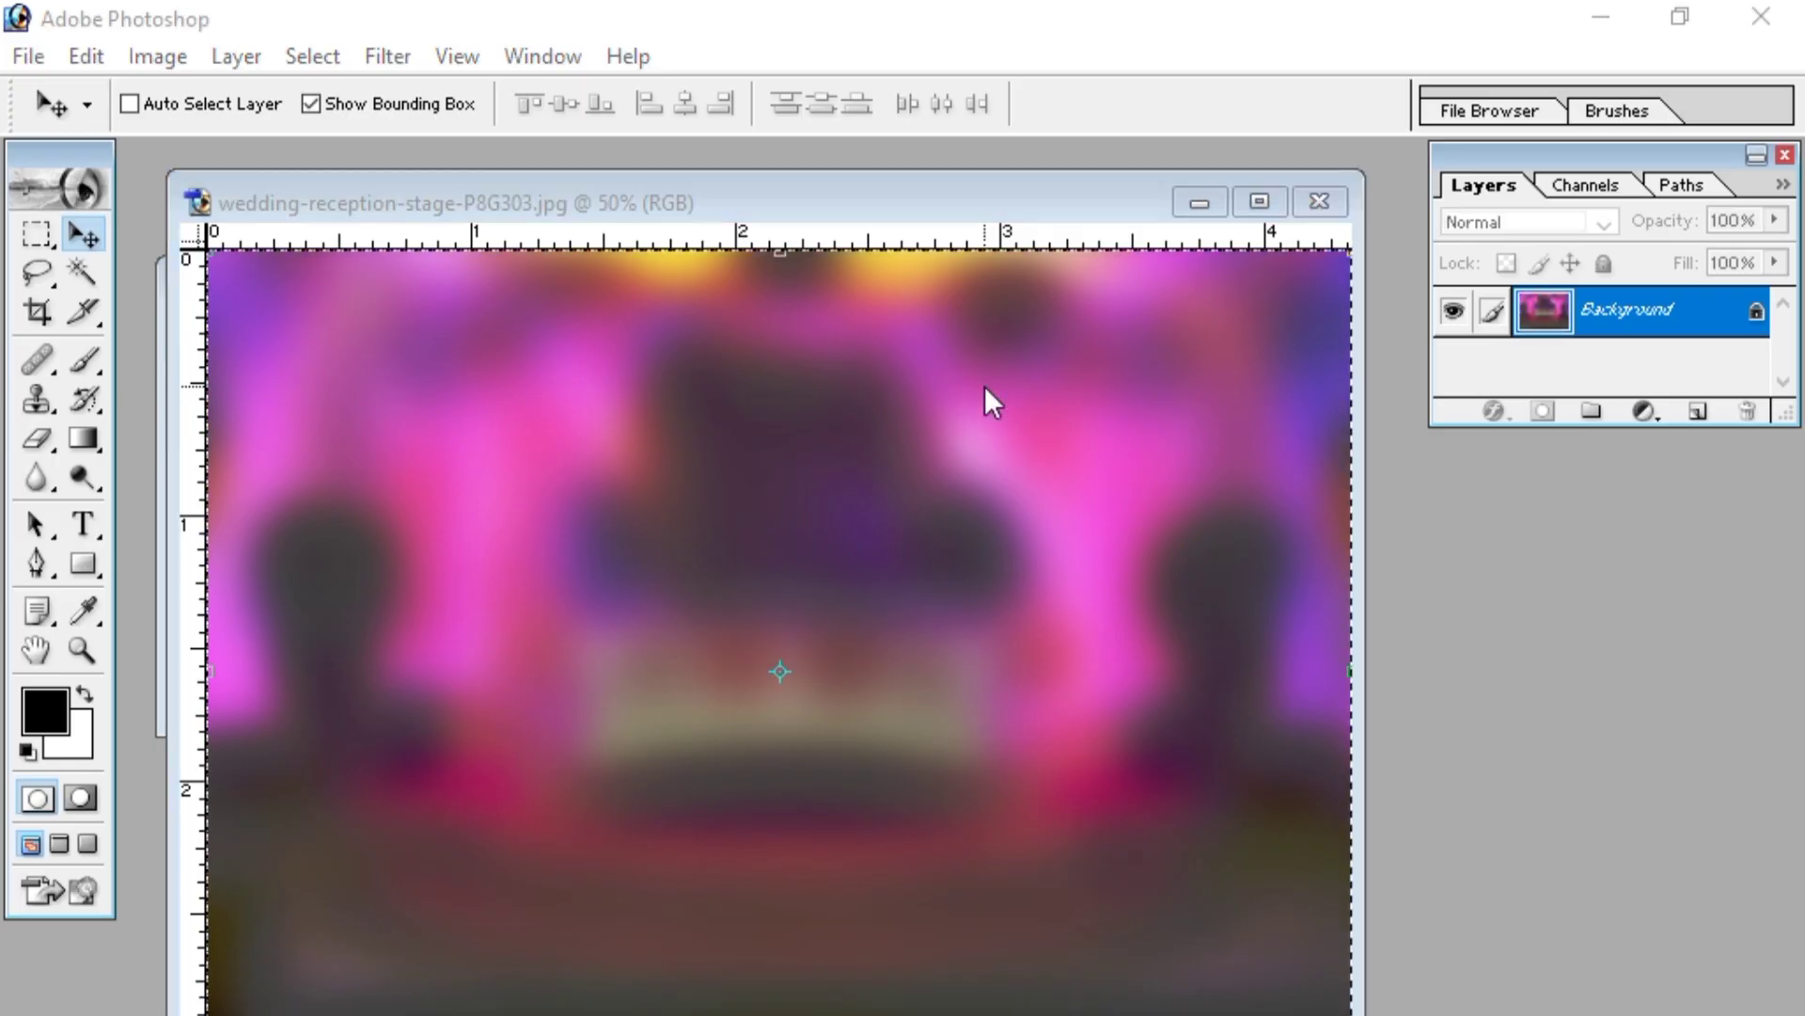
{"action": "left_click", "coordinate": [971, 523]}
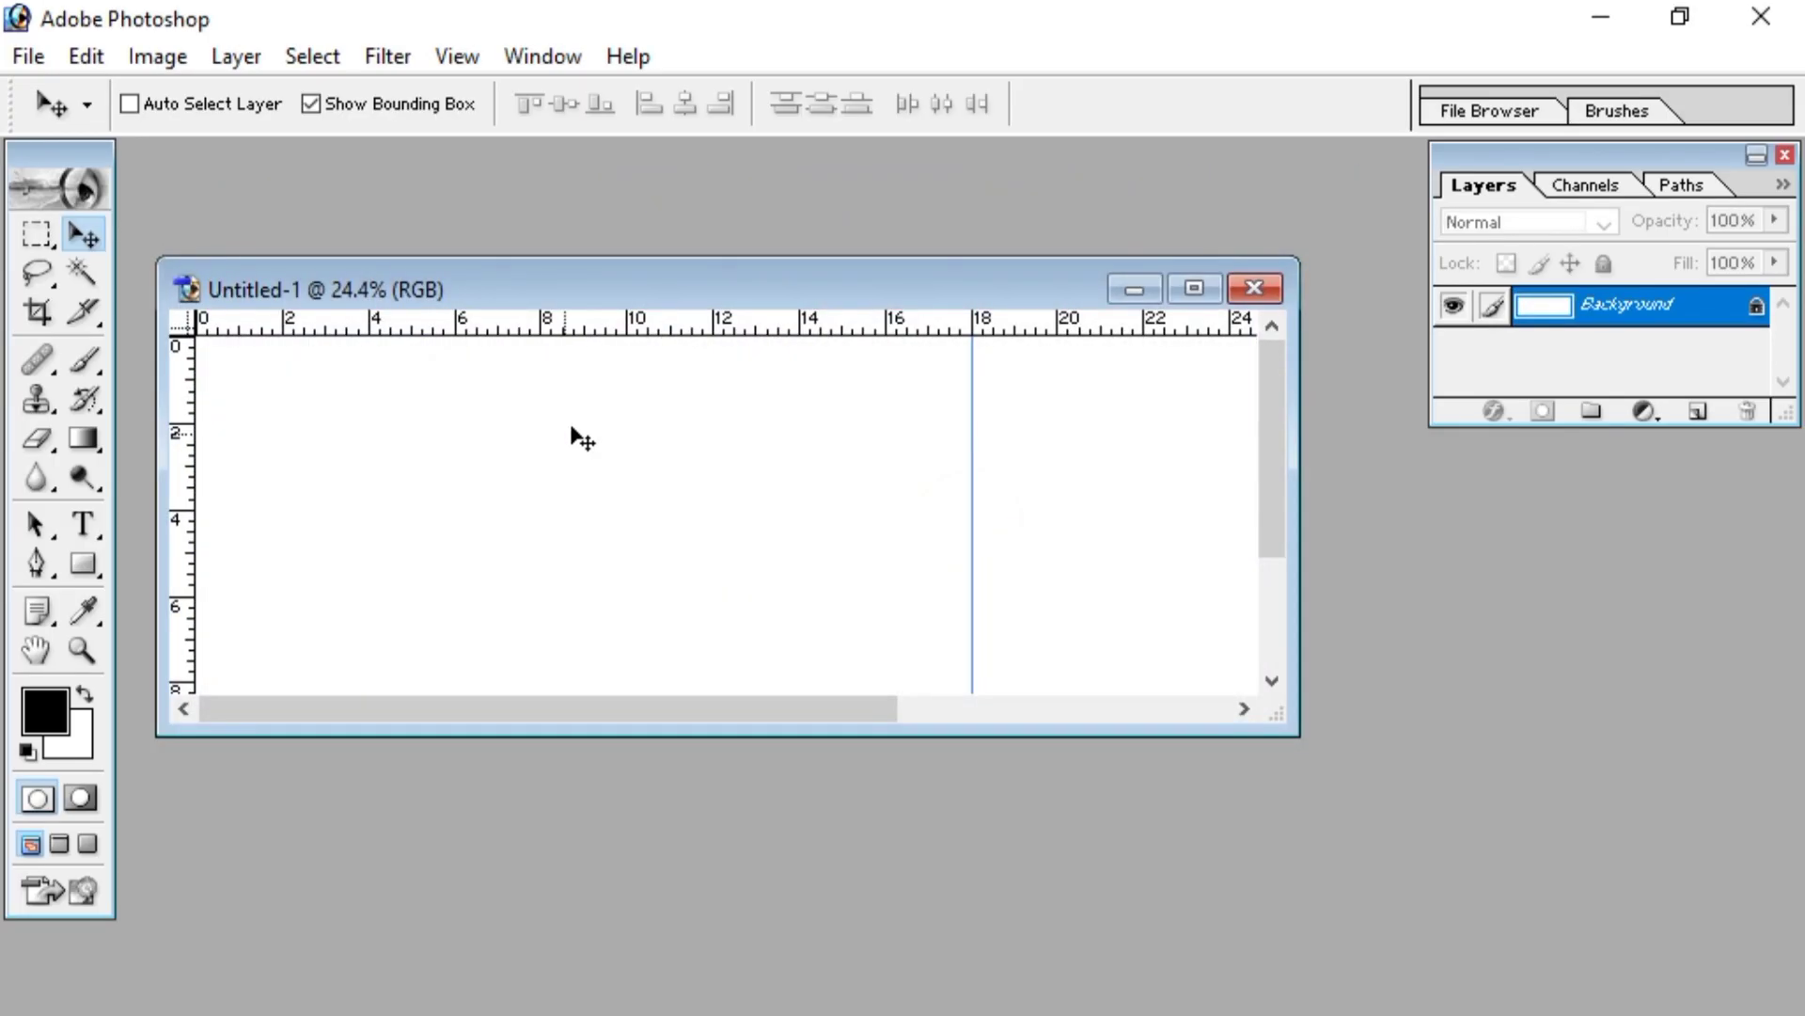
{"action": "left_click", "coordinate": [1210, 280]}
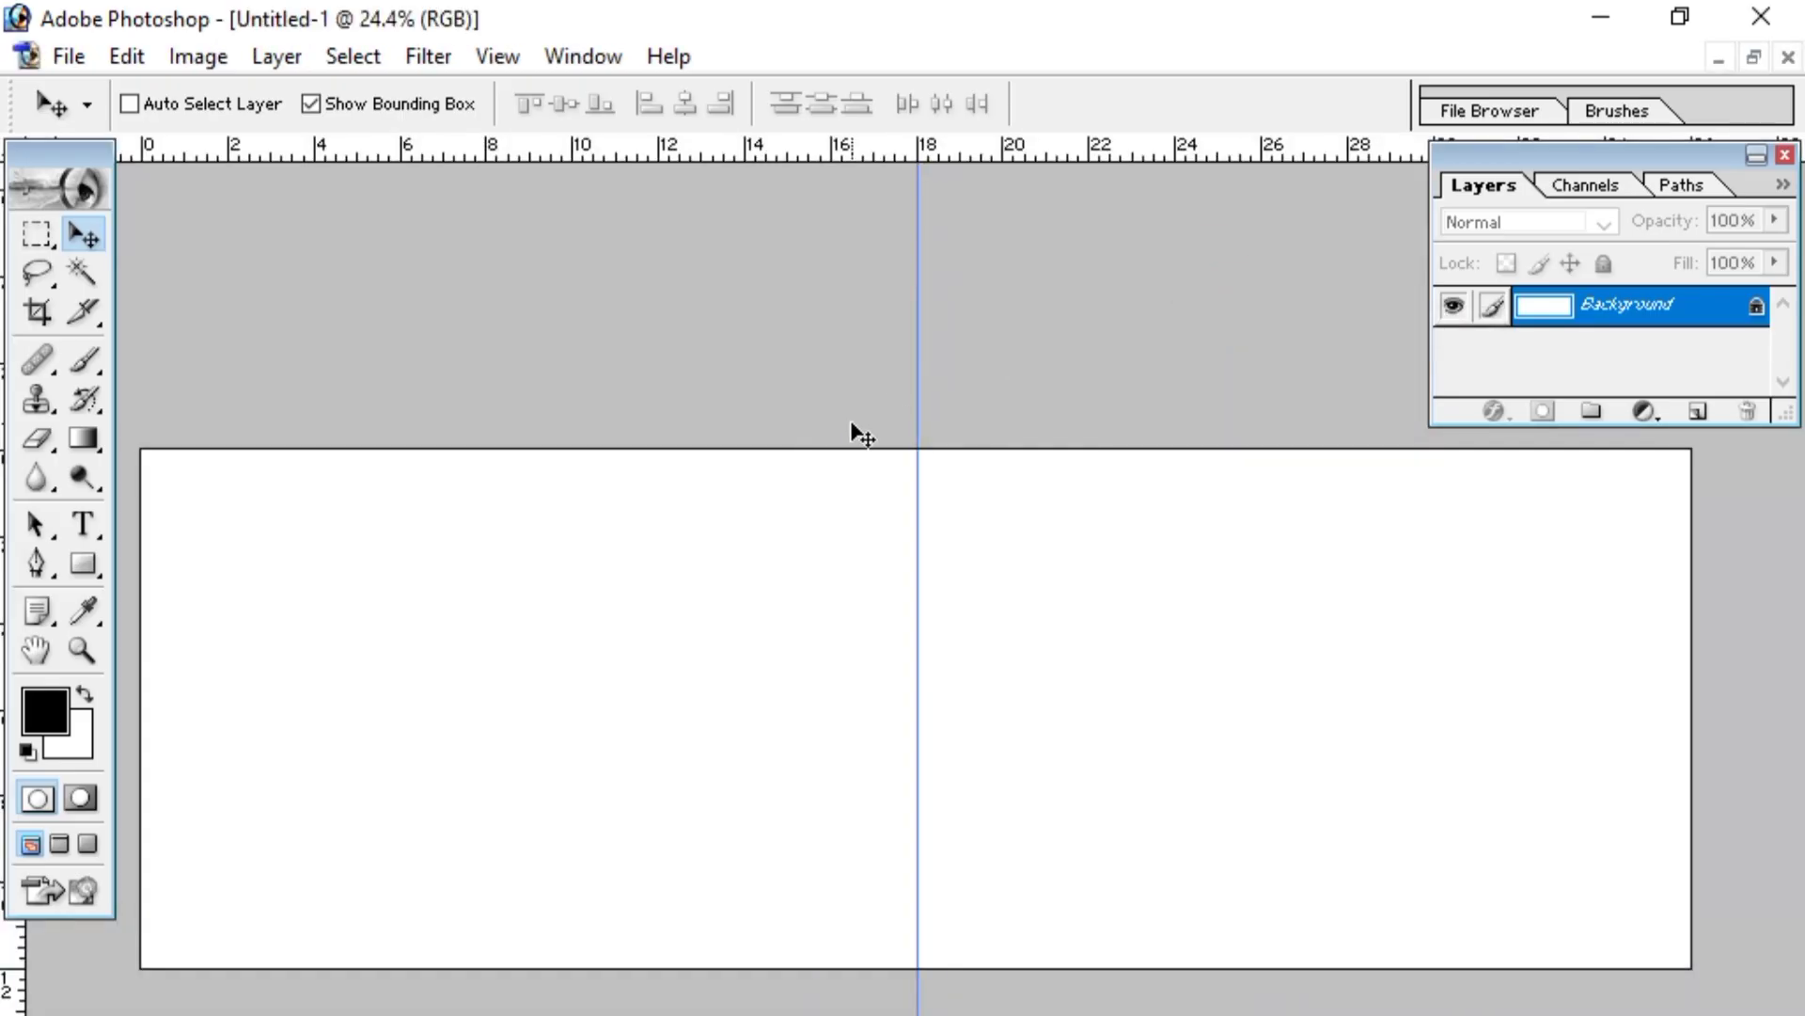
{"action": "key", "text": "ctrl+v"}
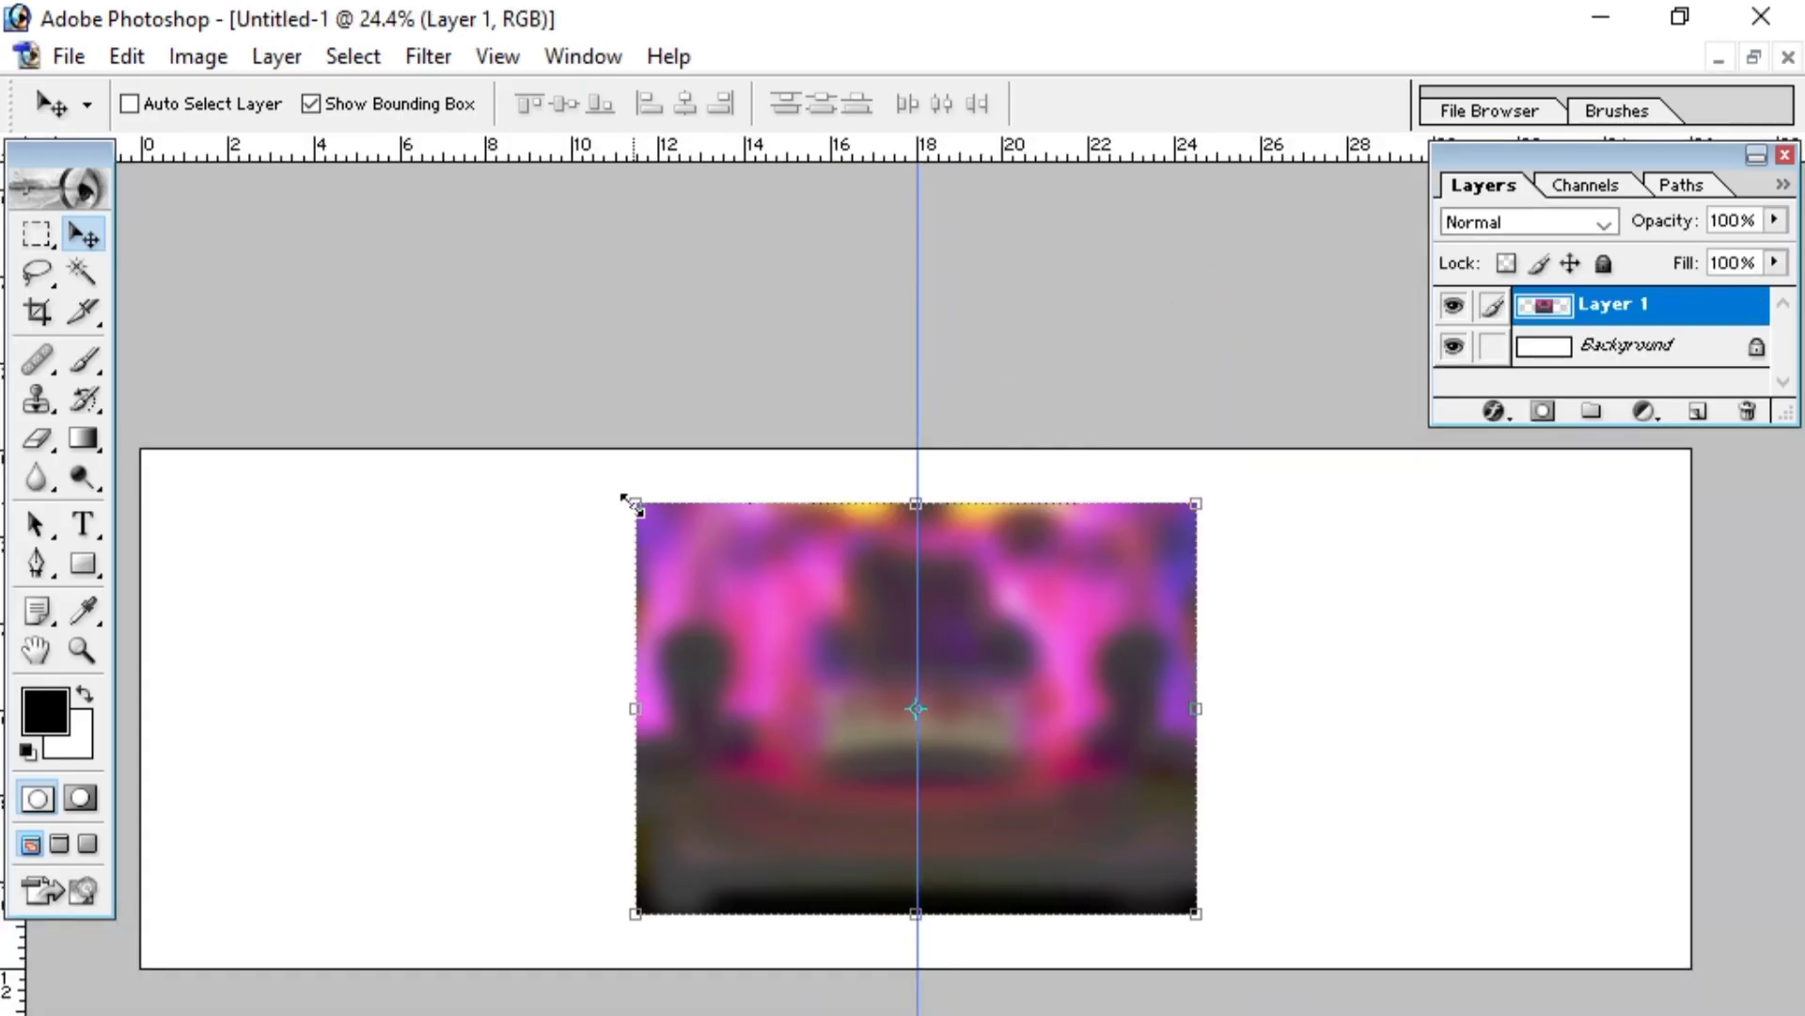
- Stretch the pasted image to fill the whole banner, about 276.9% wide and 126.2% high, and apply the transformation
{"action": "left_click_drag", "start_coordinate": [628, 501], "coordinate": [142, 453]}
{"action": "left_click_drag", "start_coordinate": [1197, 916], "coordinate": [1691, 971]}
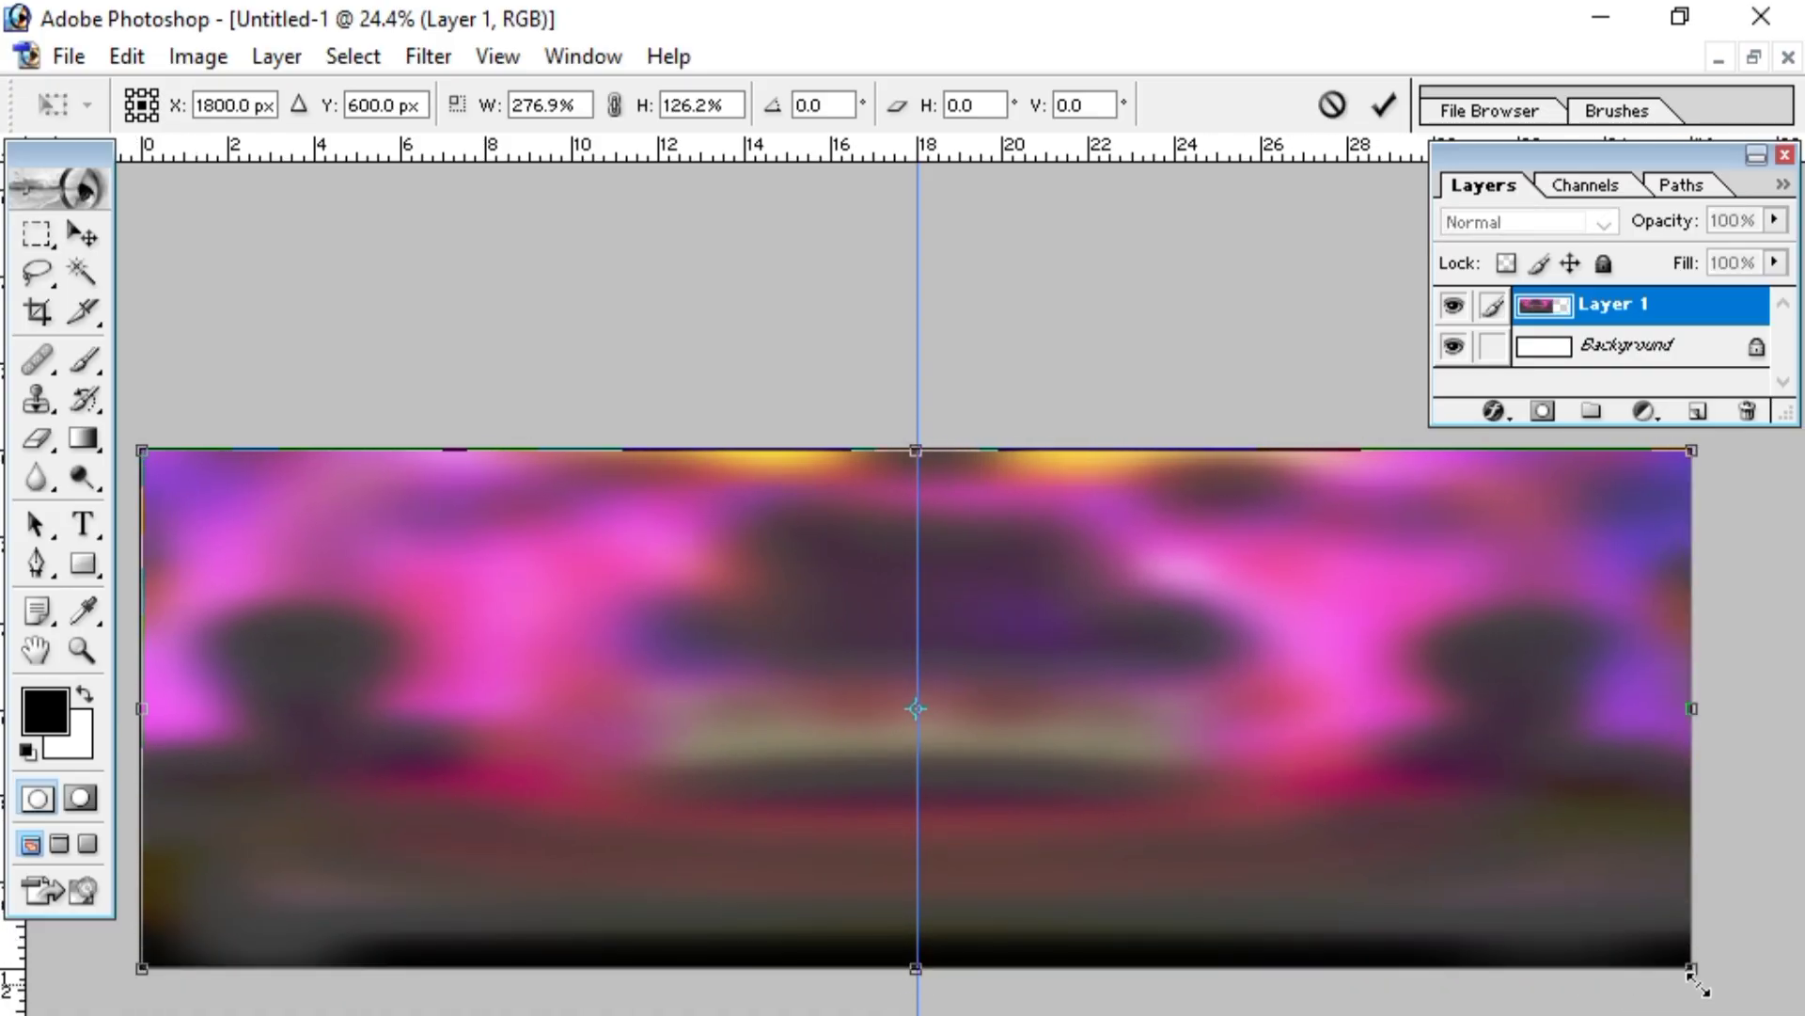
{"action": "left_click", "coordinate": [83, 234]}
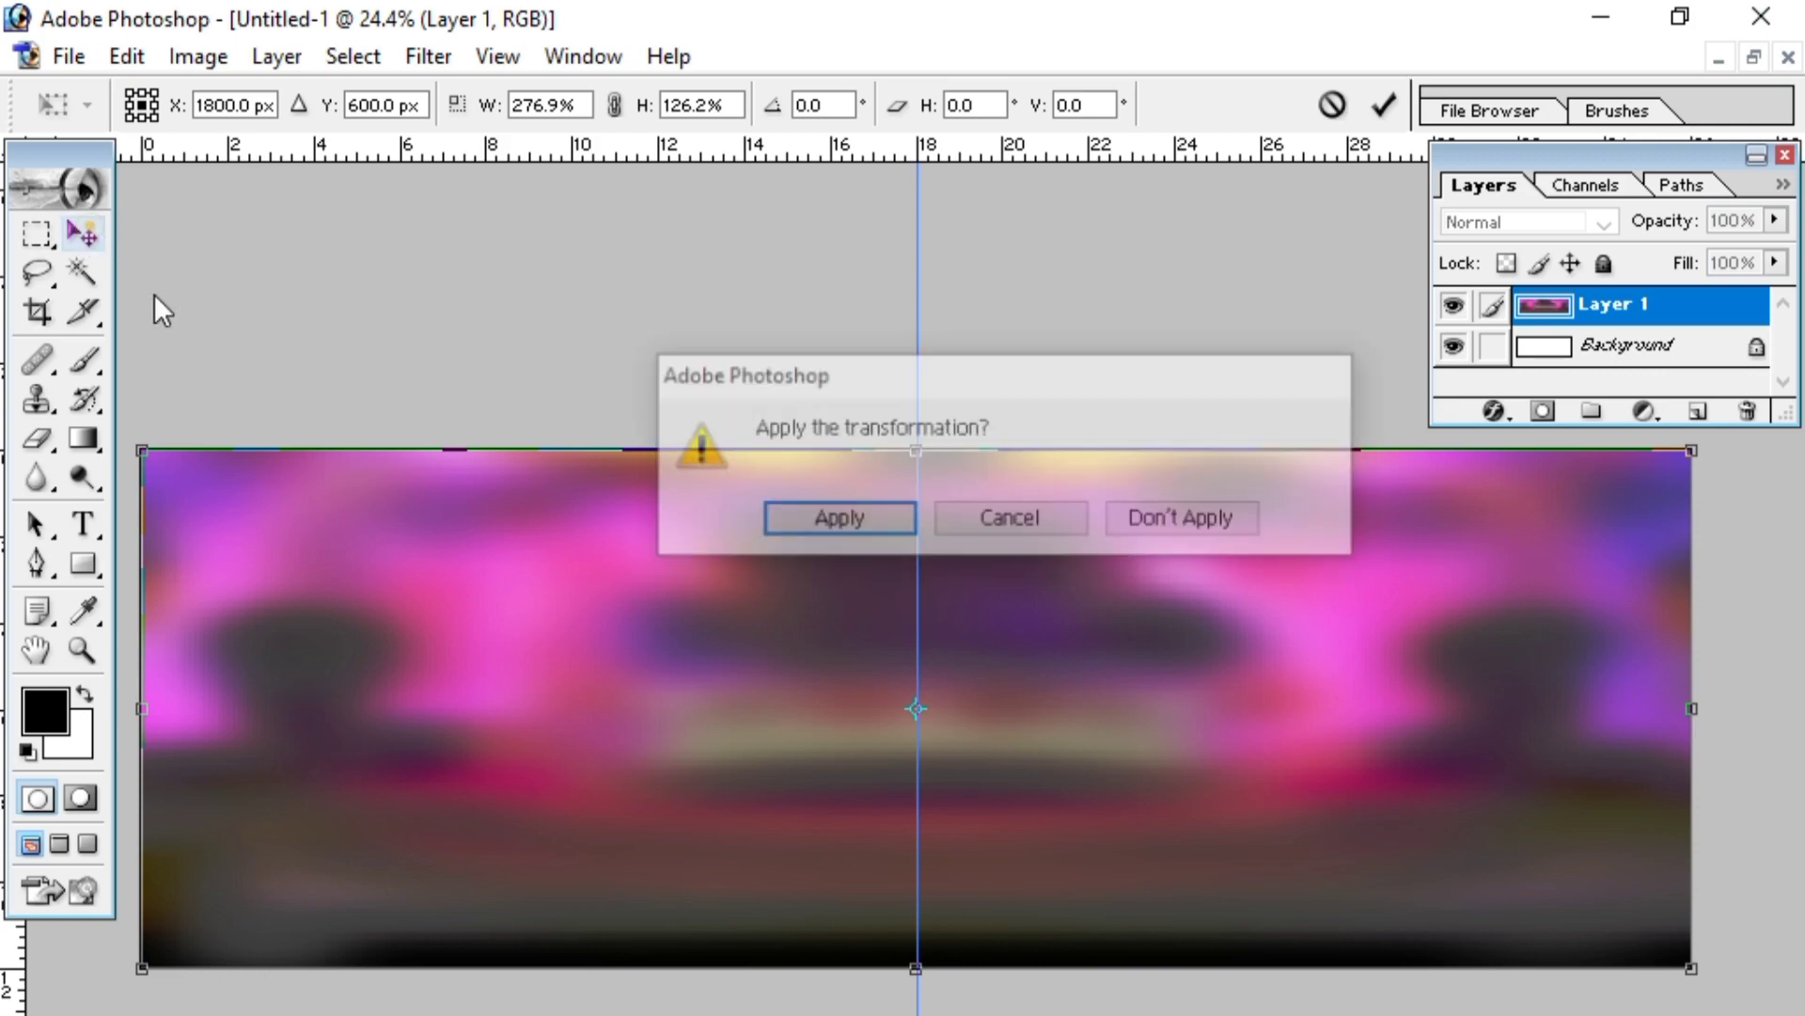
{"action": "left_click", "coordinate": [763, 517]}
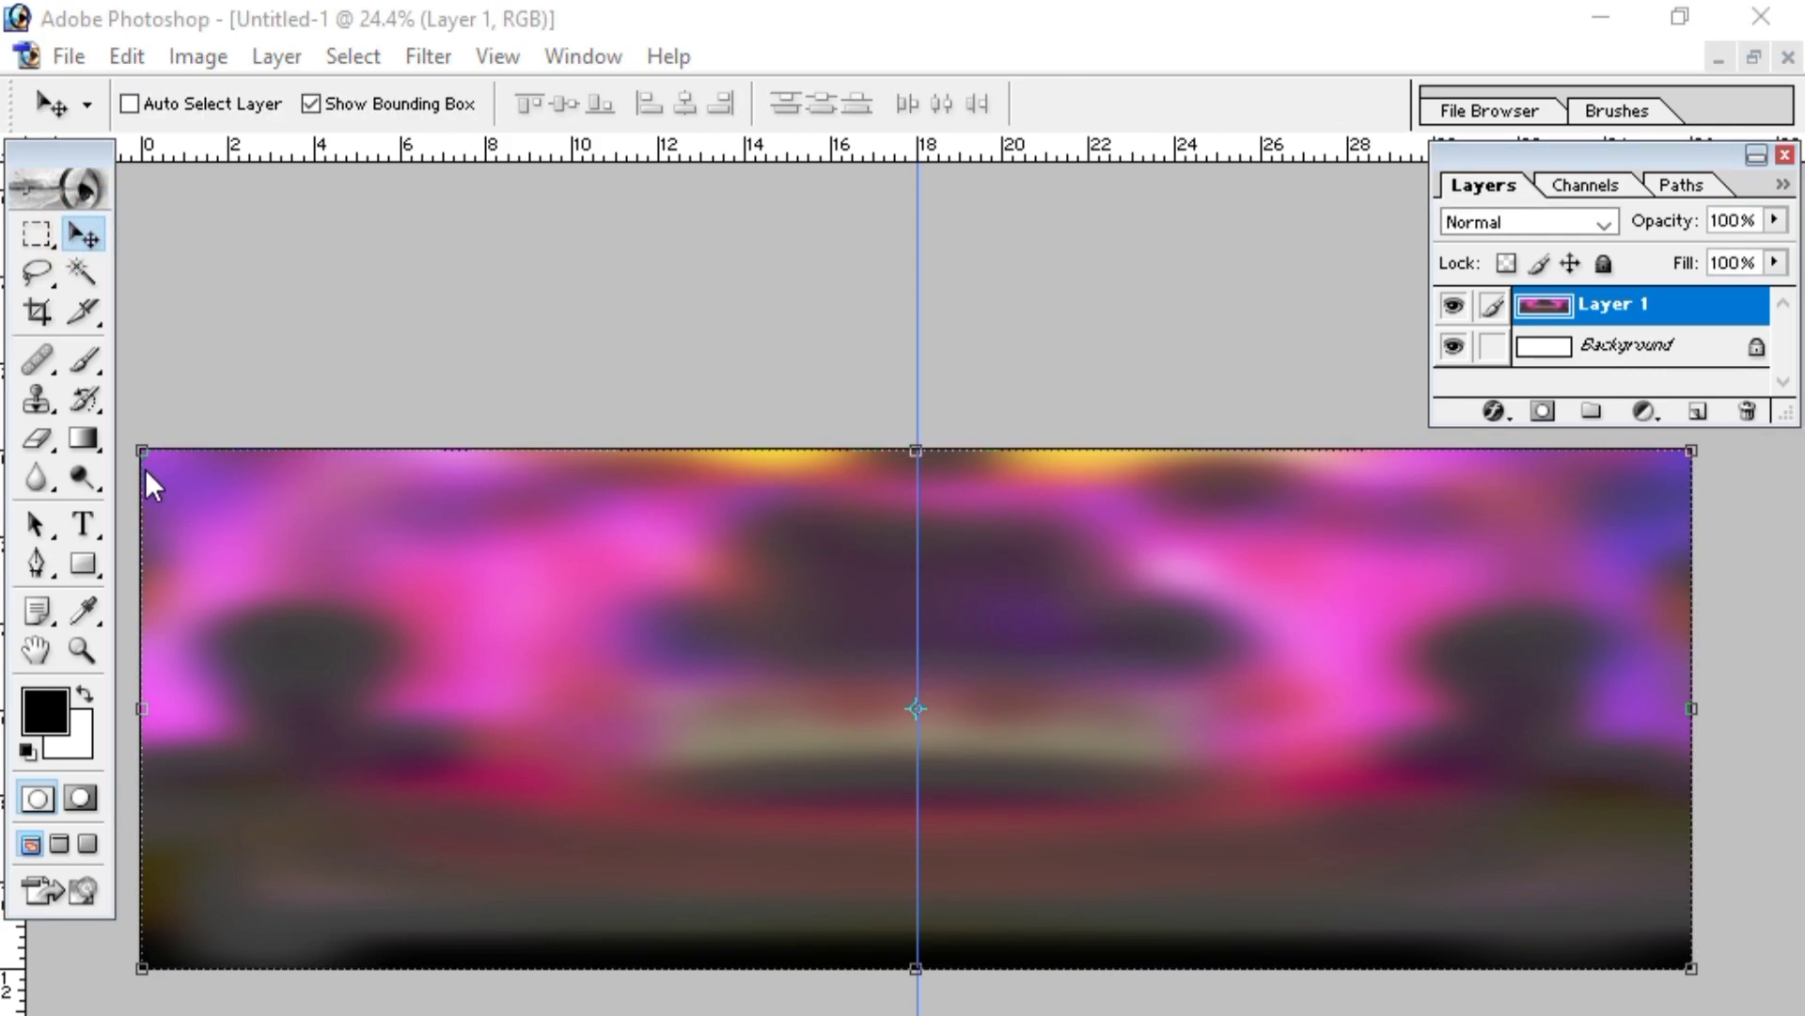
- Draw a white (FFFFFF) circle about 11 ruler units in diameter on the banner's left half with the Ellipse tool
{"action": "left_click_drag", "start_coordinate": [92, 560], "coordinate": [161, 626]}
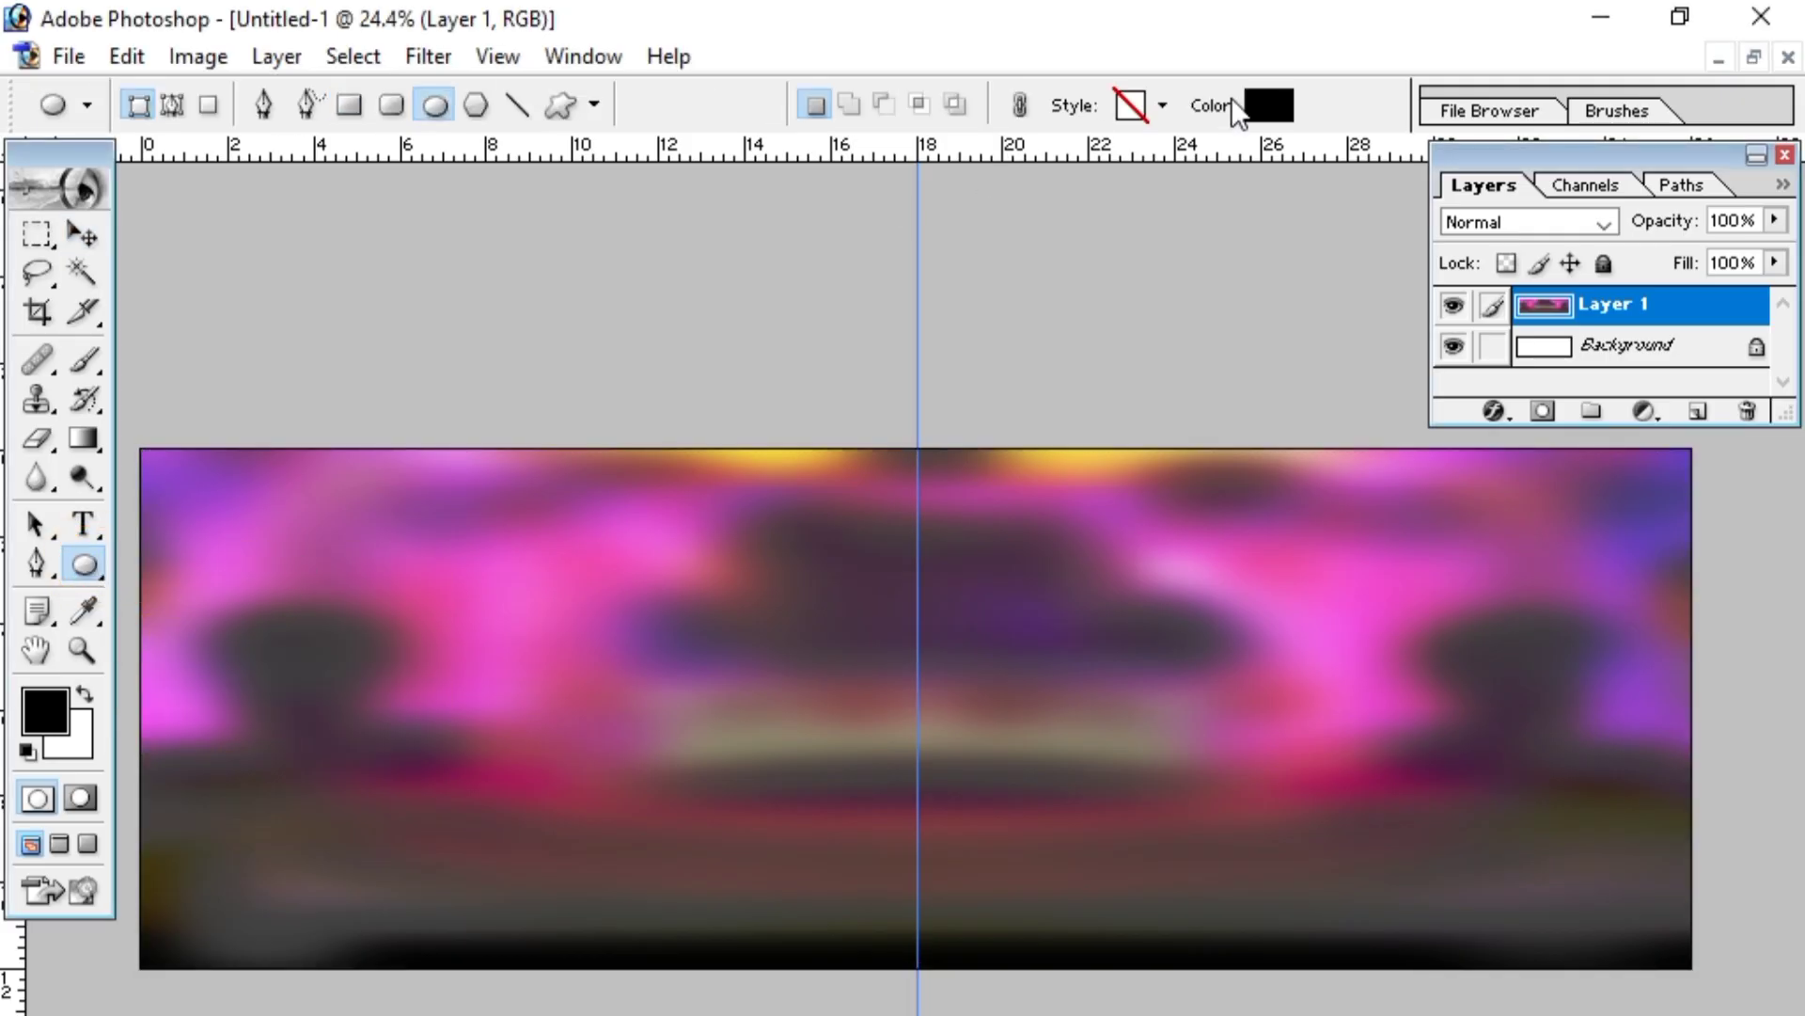
{"action": "left_click", "coordinate": [1275, 110]}
{"action": "left_click_drag", "start_coordinate": [725, 492], "coordinate": [489, 426]}
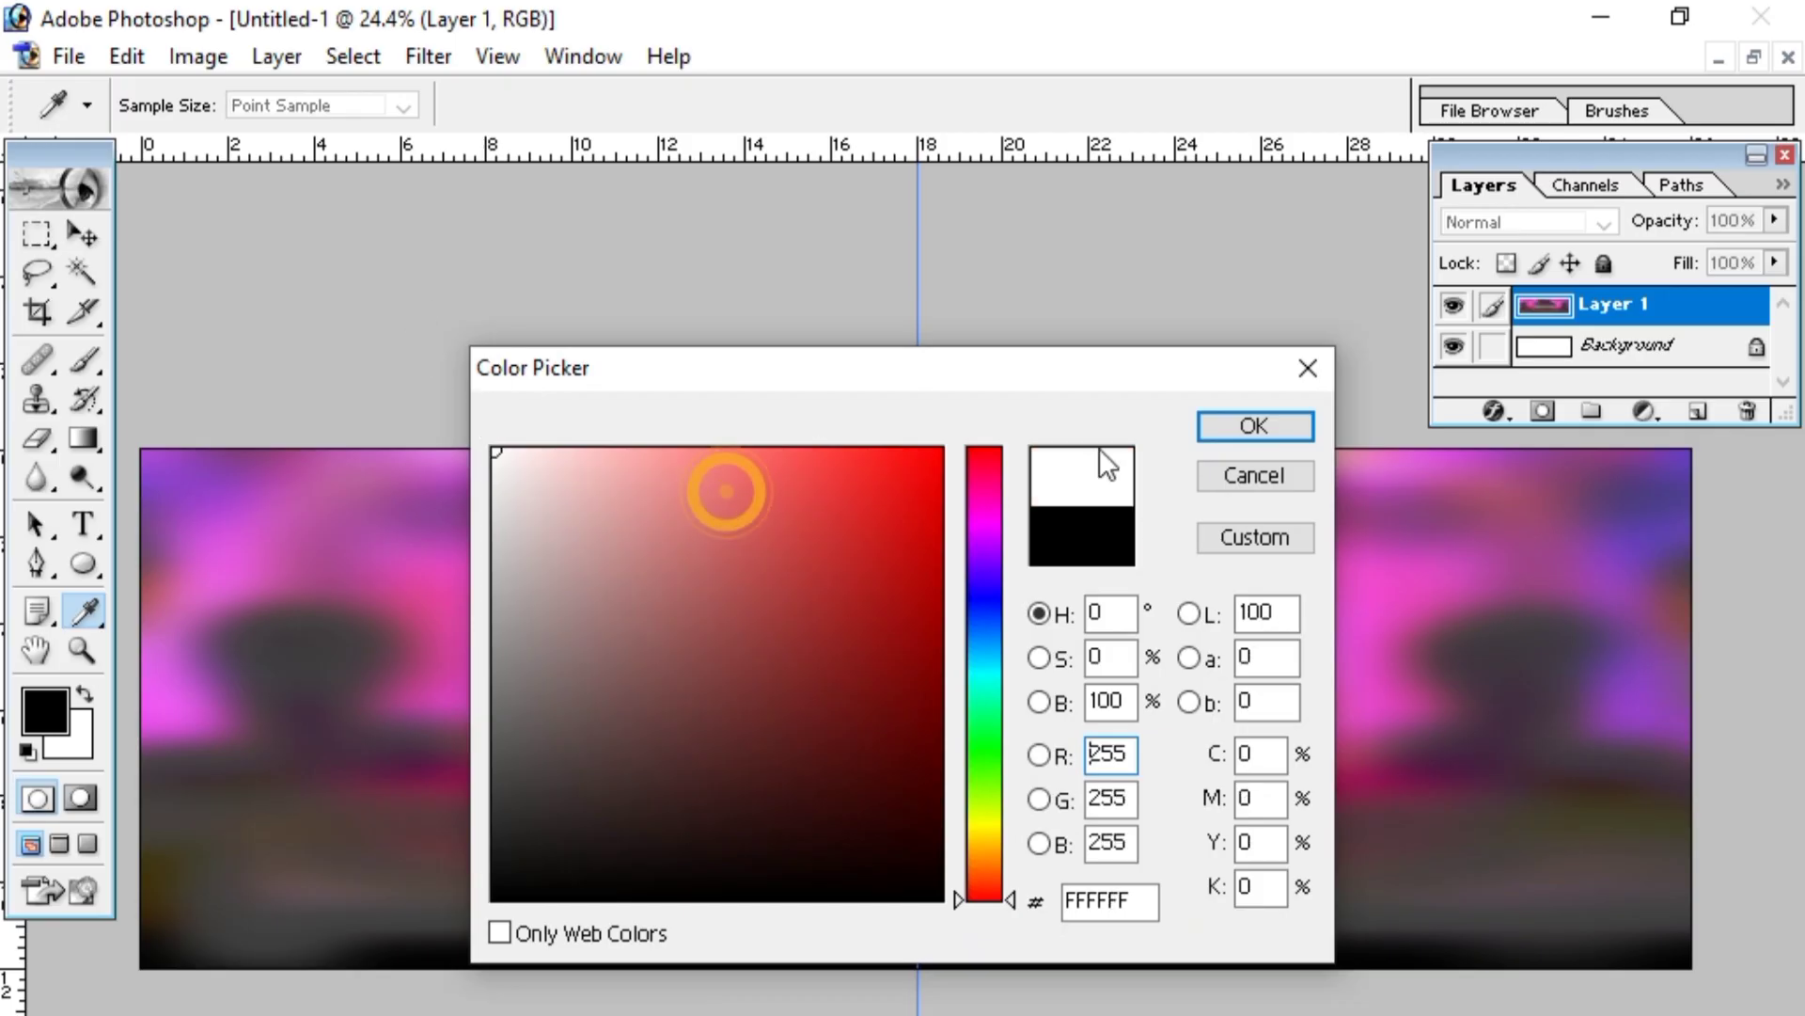
{"action": "left_click", "coordinate": [1296, 419]}
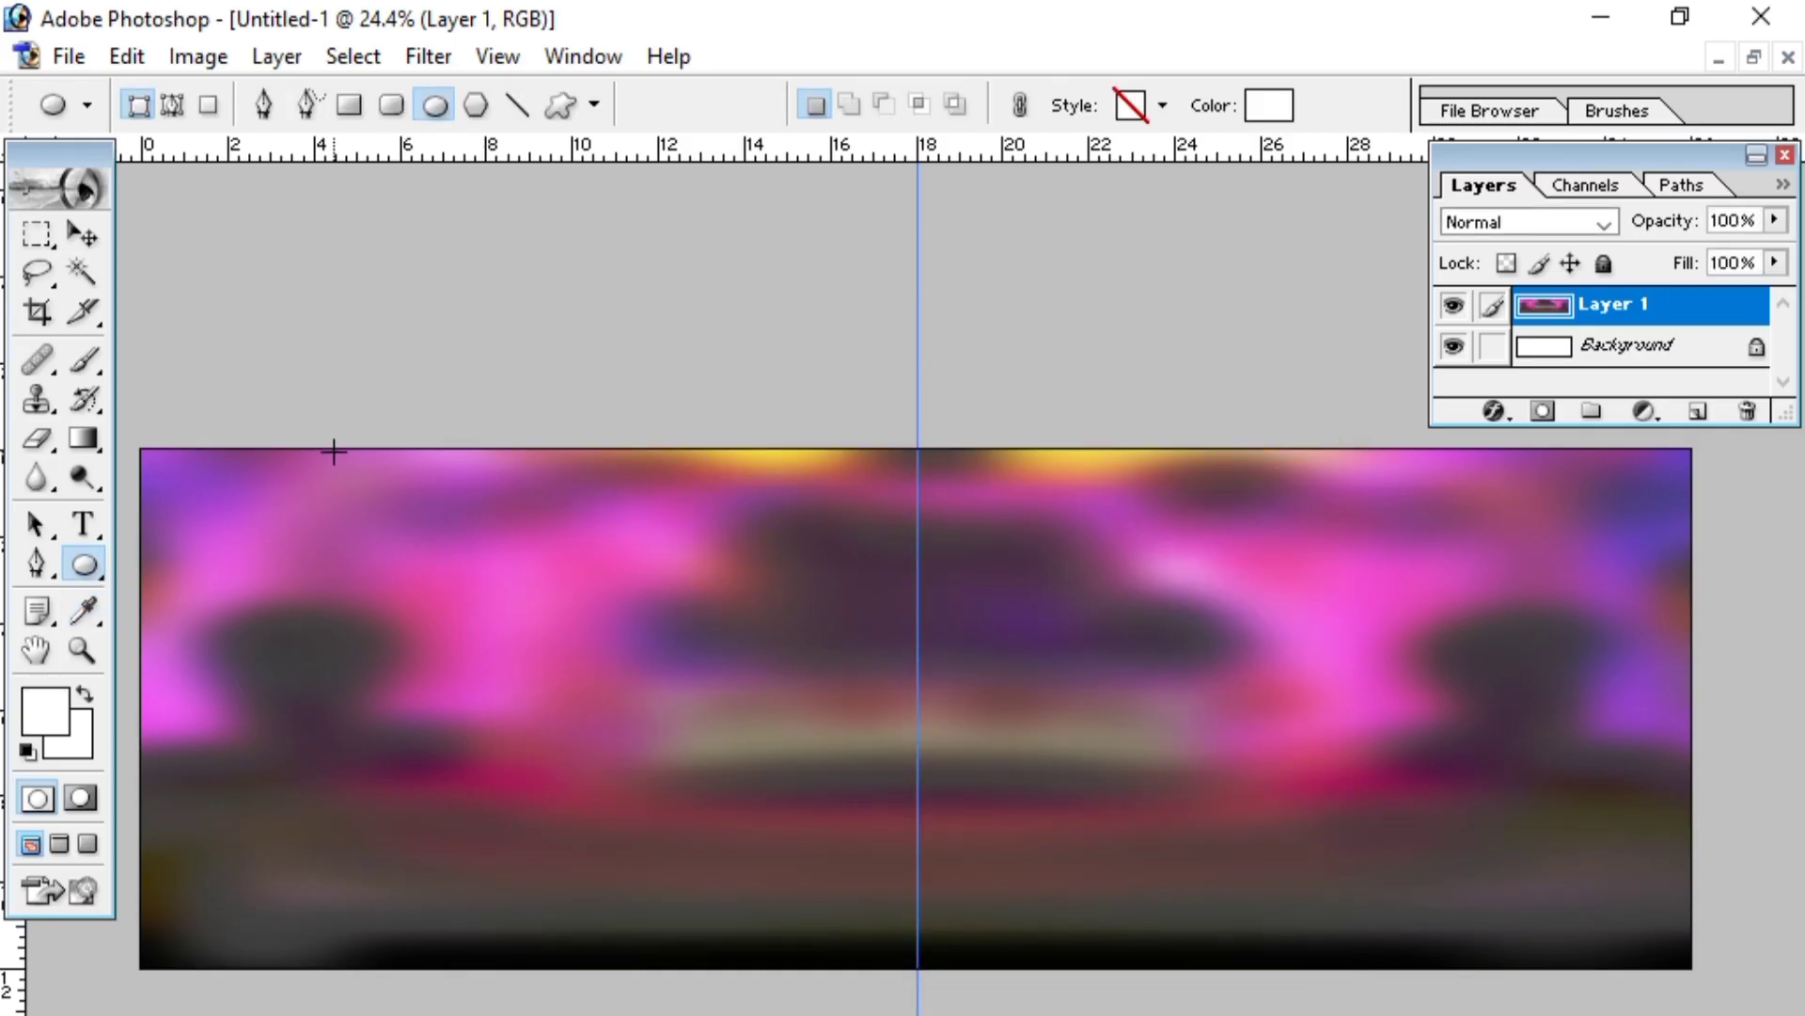
{"action": "left_click_drag", "start_coordinate": [332, 452], "coordinate": [788, 1012]}
{"action": "left_click_drag", "start_coordinate": [788, 910], "coordinate": [801, 928]}
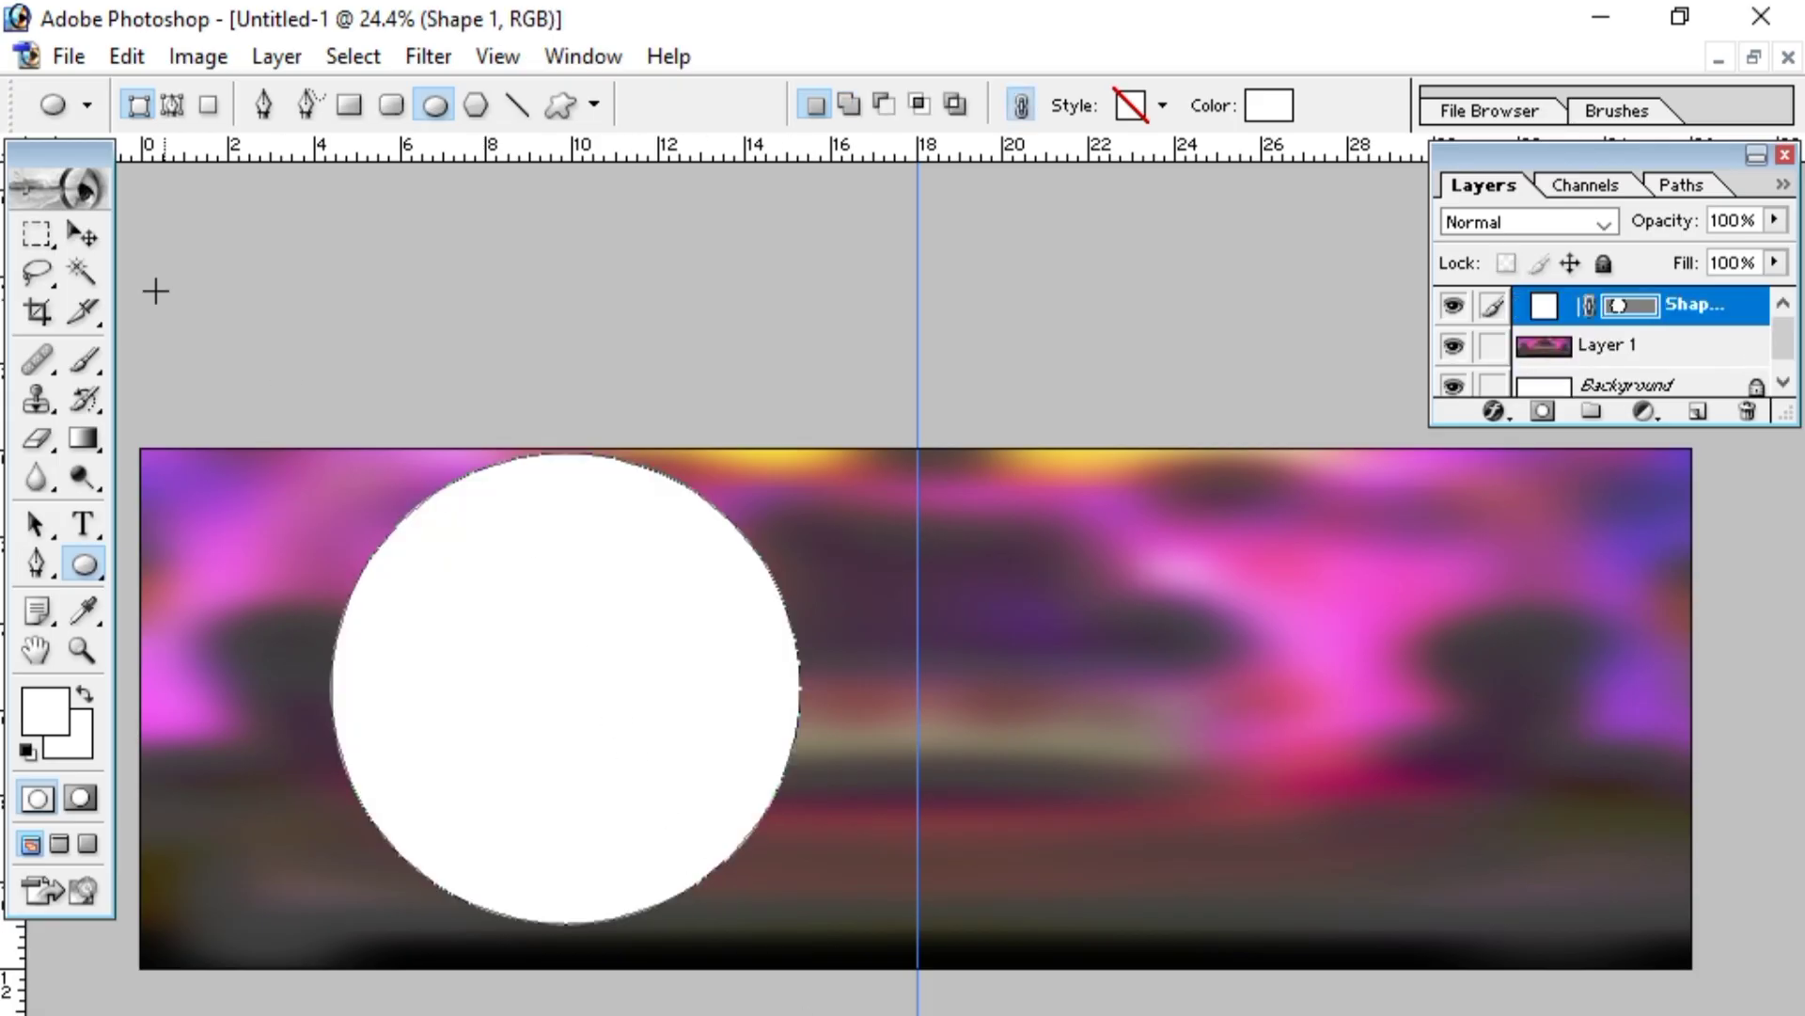
- Move the white circle partly off the banner's left edge and enlarge it to about 131.6% wide and 122.6% high
{"action": "left_click", "coordinate": [94, 237]}
{"action": "left_click_drag", "start_coordinate": [545, 626], "coordinate": [180, 580]}
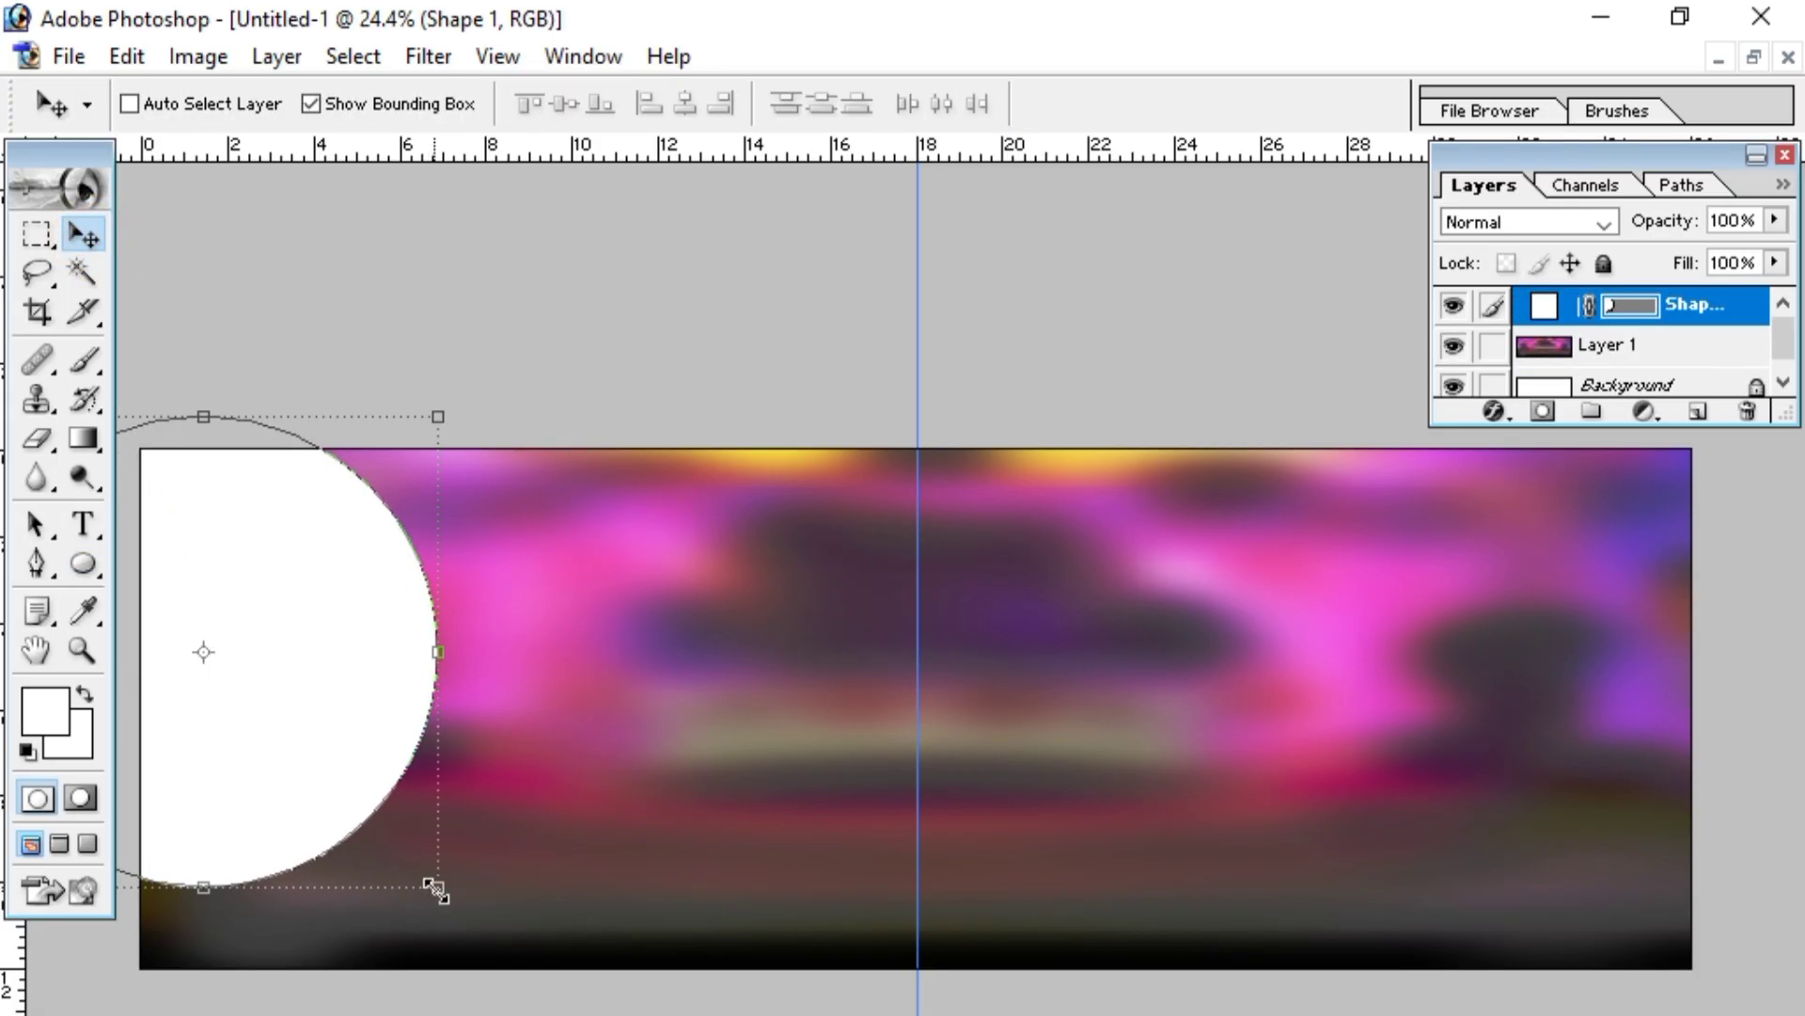
{"action": "left_click", "coordinate": [436, 891]}
{"action": "left_click_drag", "start_coordinate": [454, 922], "coordinate": [588, 995]}
{"action": "left_click_drag", "start_coordinate": [472, 832], "coordinate": [429, 843]}
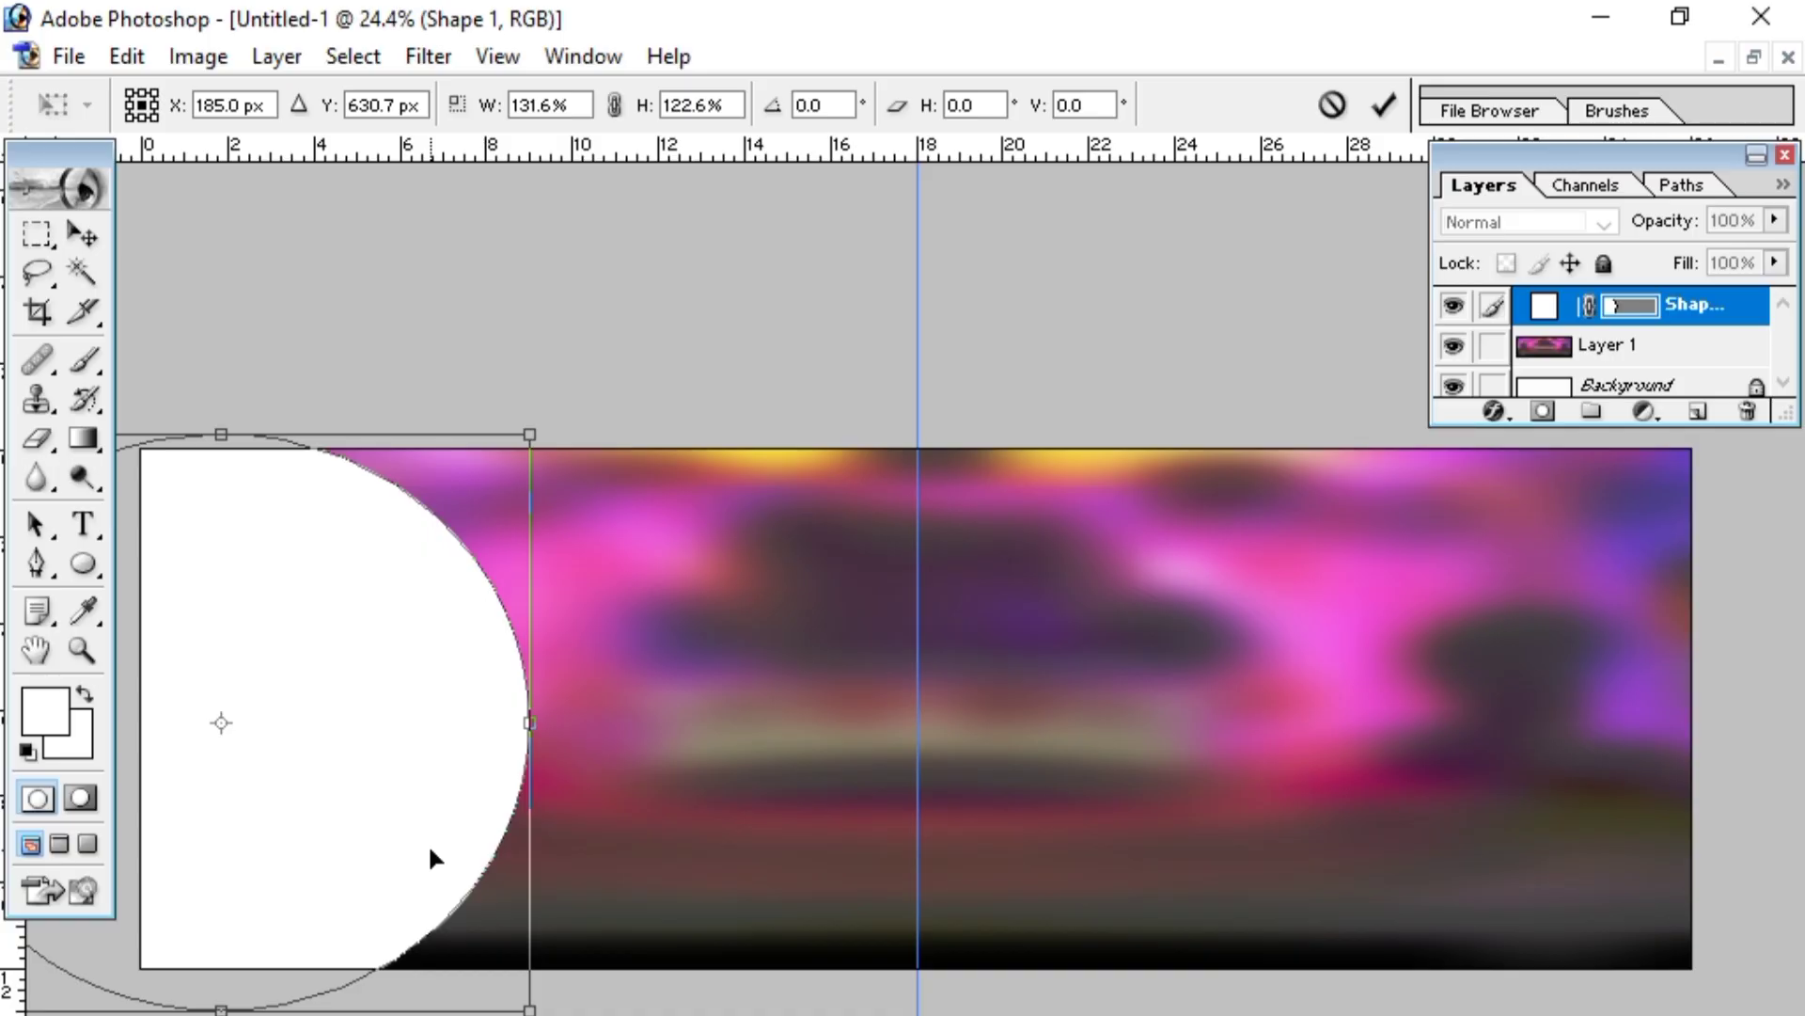
{"action": "left_click", "coordinate": [81, 233]}
{"action": "left_click", "coordinate": [777, 523]}
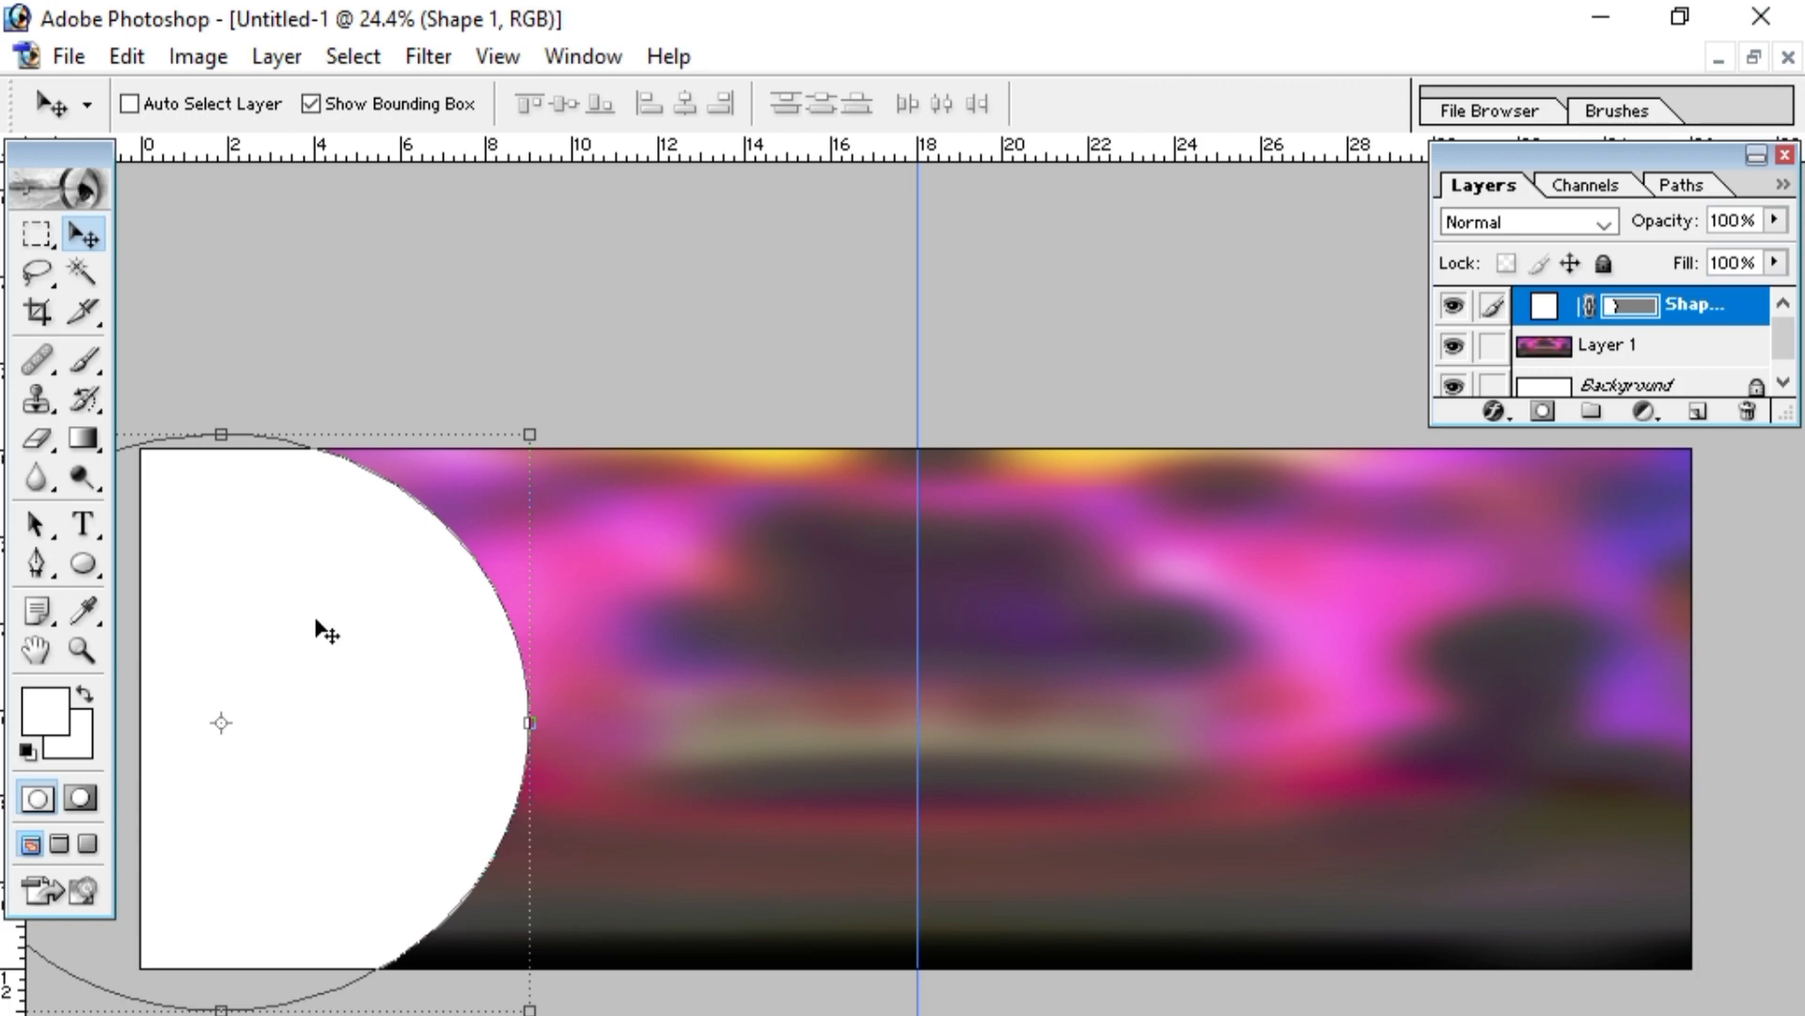
- Duplicate the white circle layer and recolor the lower circle, Shape 1, pure red
{"action": "left_click", "coordinate": [349, 804]}
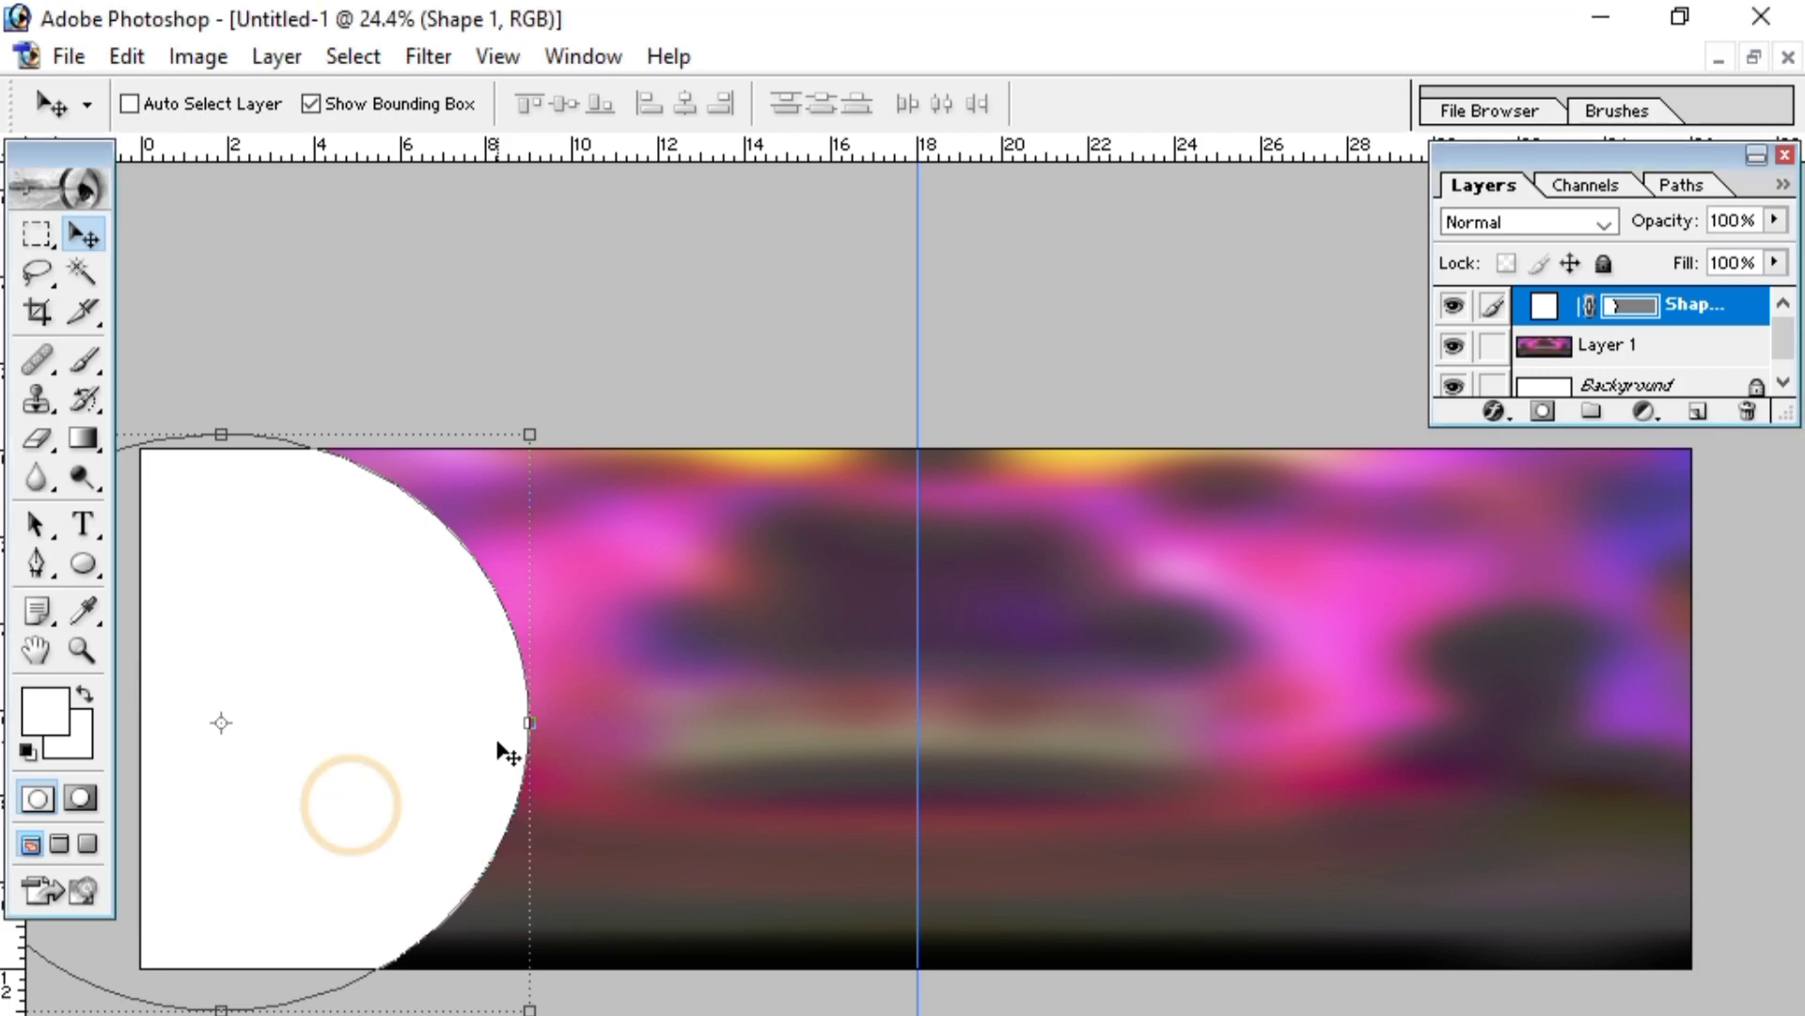
{"action": "key", "text": "ctrl+j"}
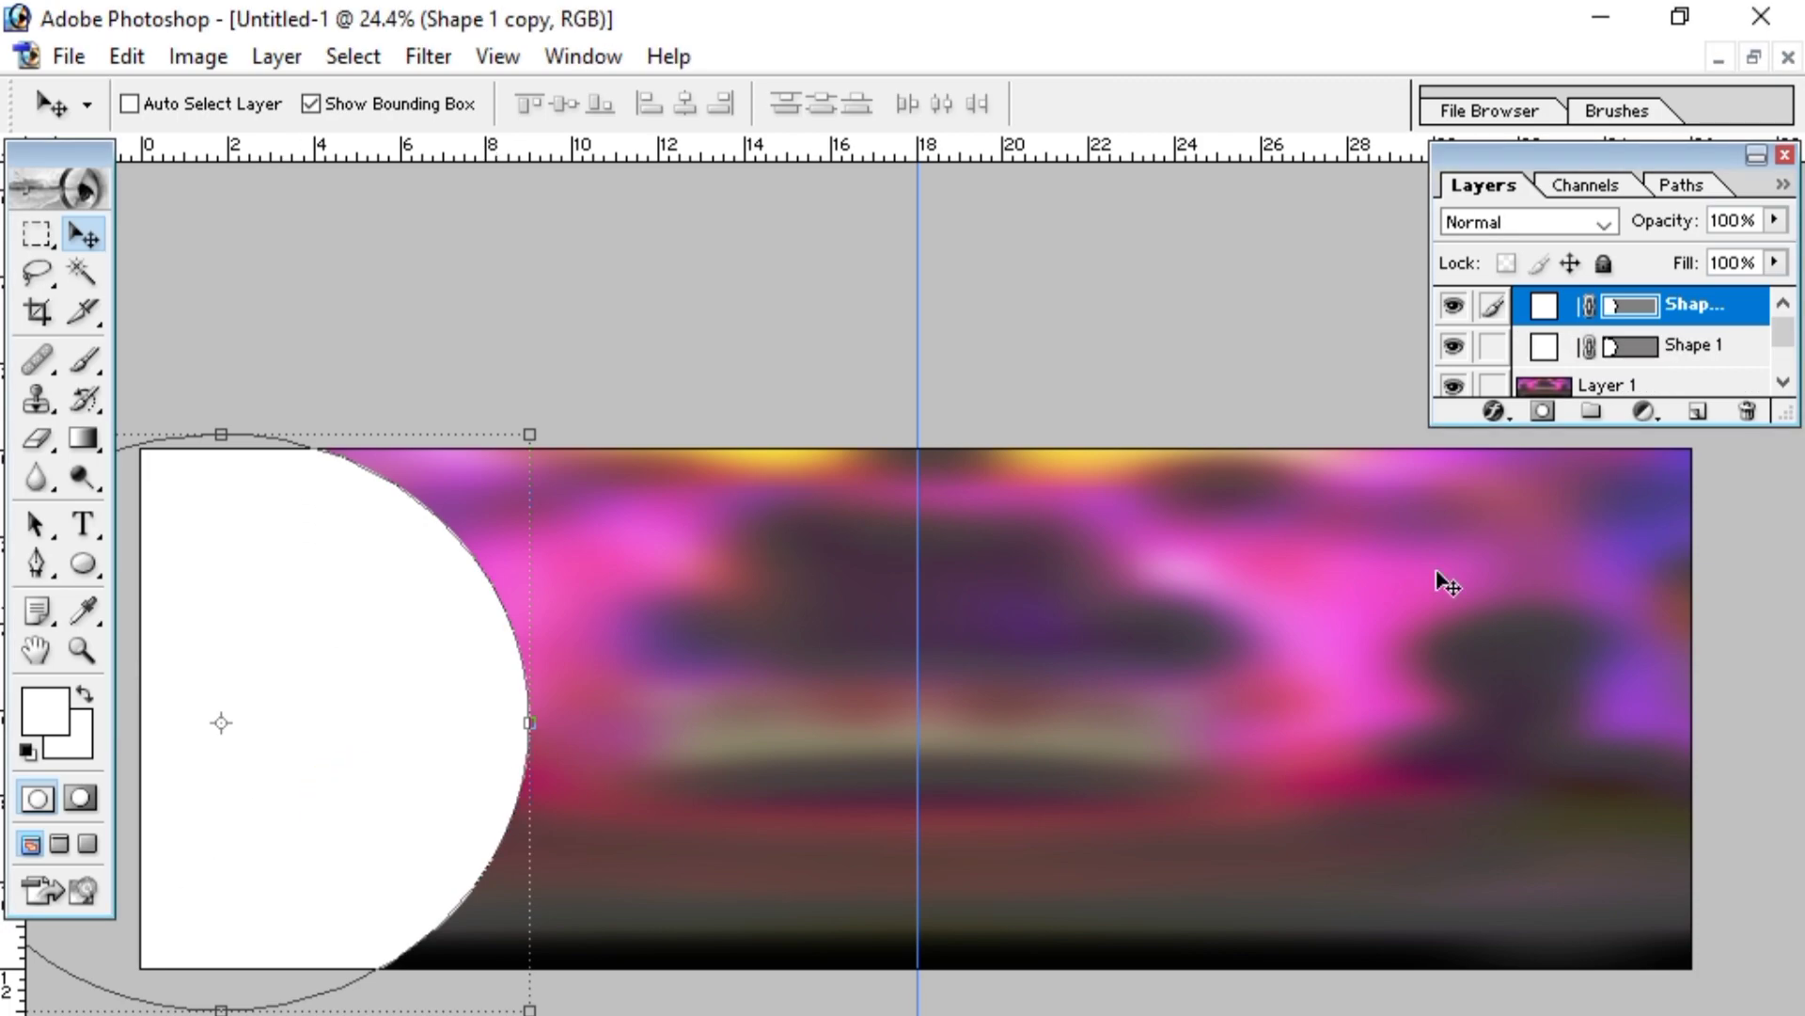
{"action": "double_click", "coordinate": [1544, 351]}
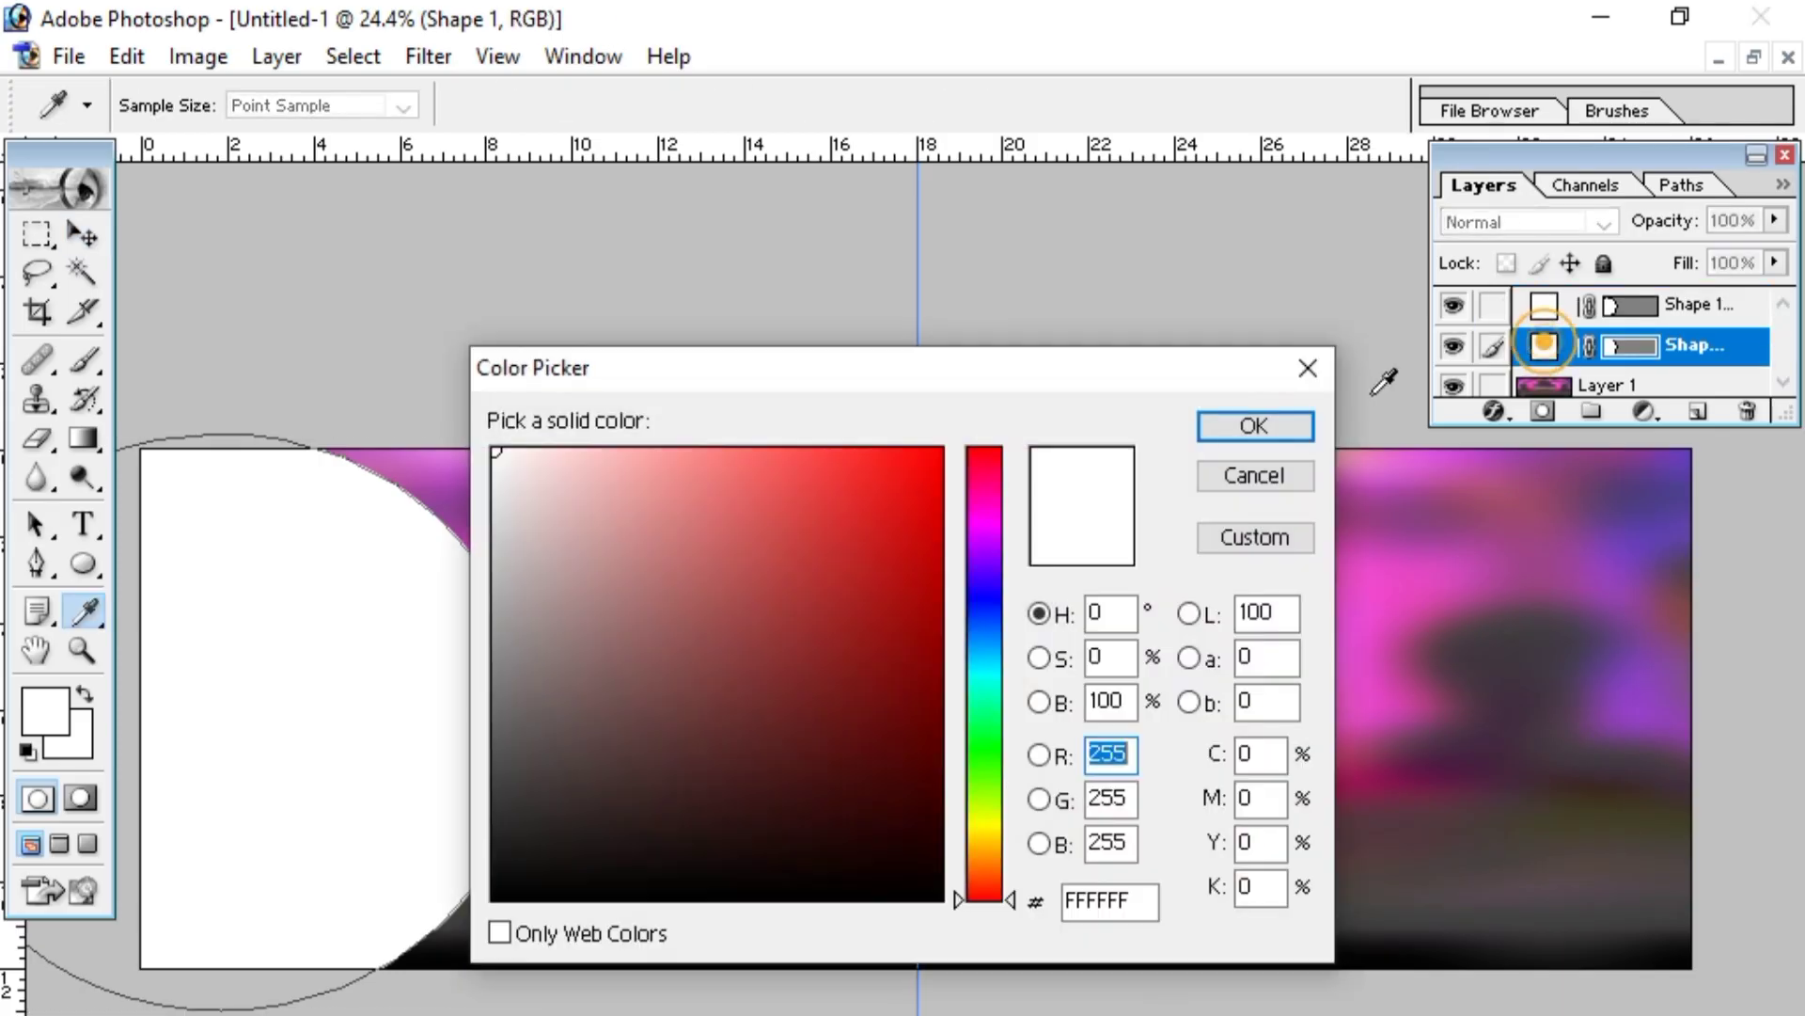
{"action": "left_click_drag", "start_coordinate": [844, 518], "coordinate": [979, 427]}
{"action": "left_click", "coordinate": [1222, 421]}
{"action": "key", "text": "v"}
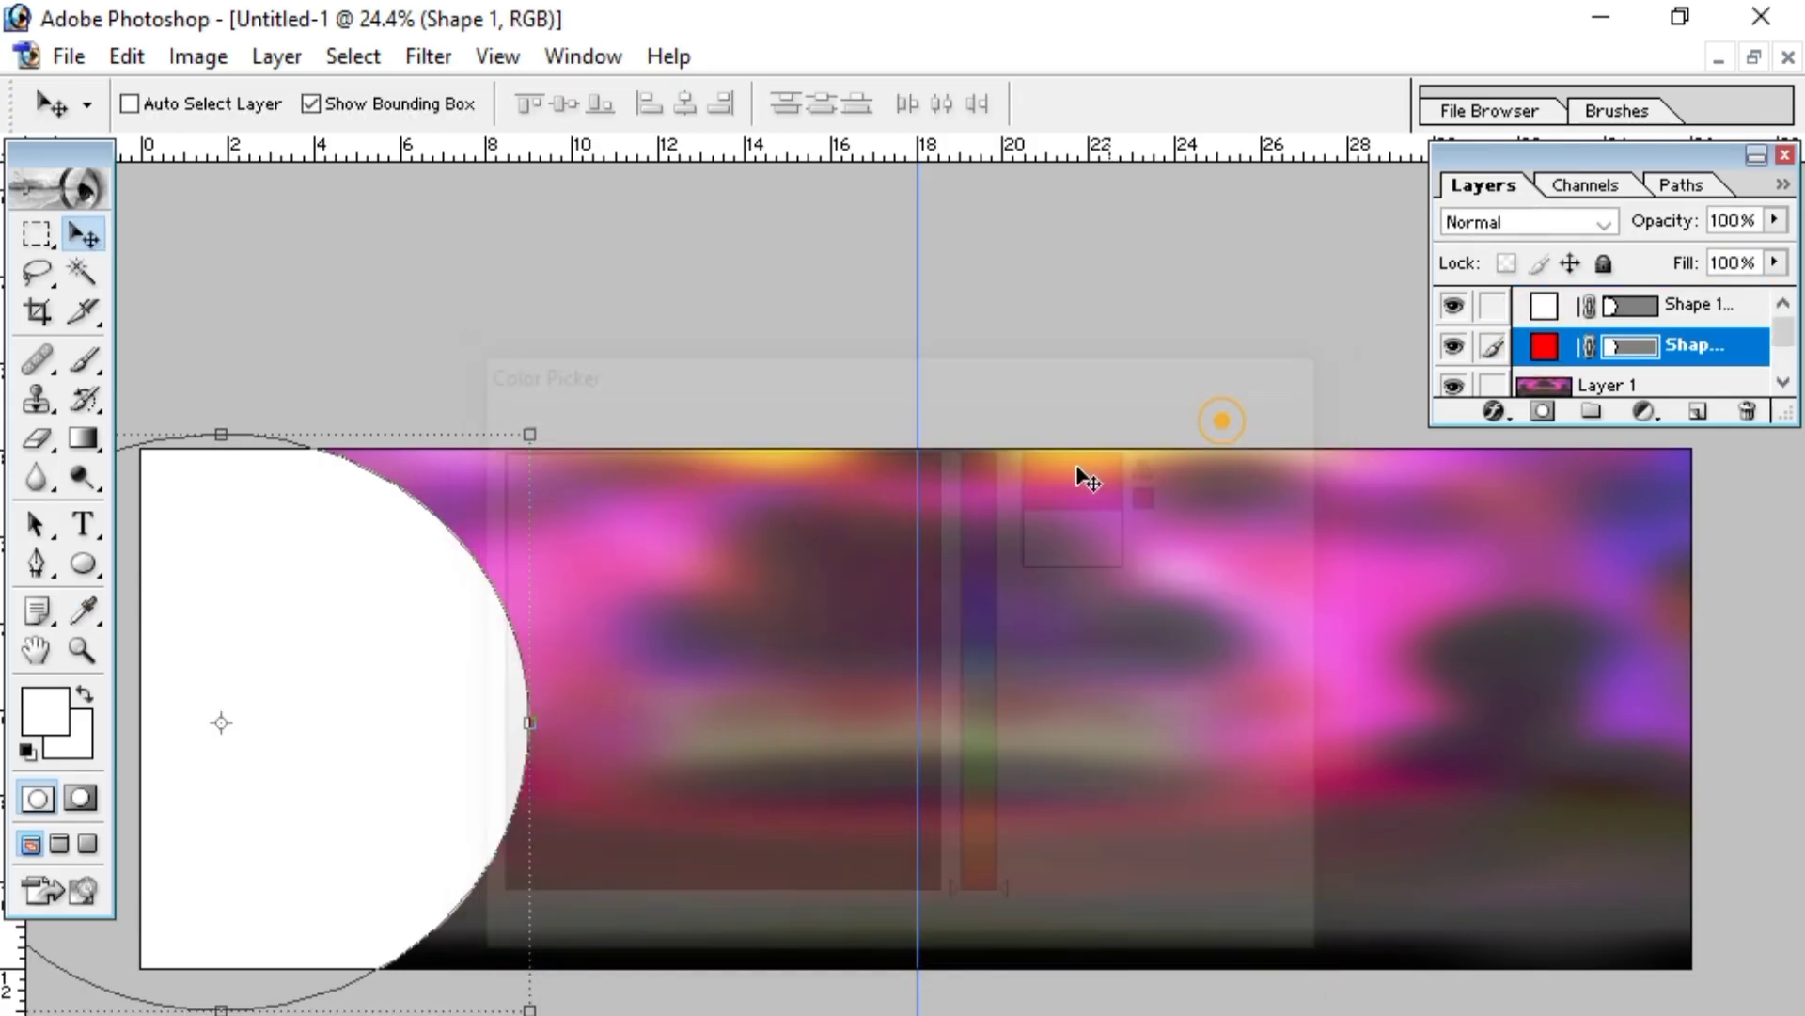
{"action": "key", "text": "shift+Left"}
{"action": "key", "text": "shift+Left"}
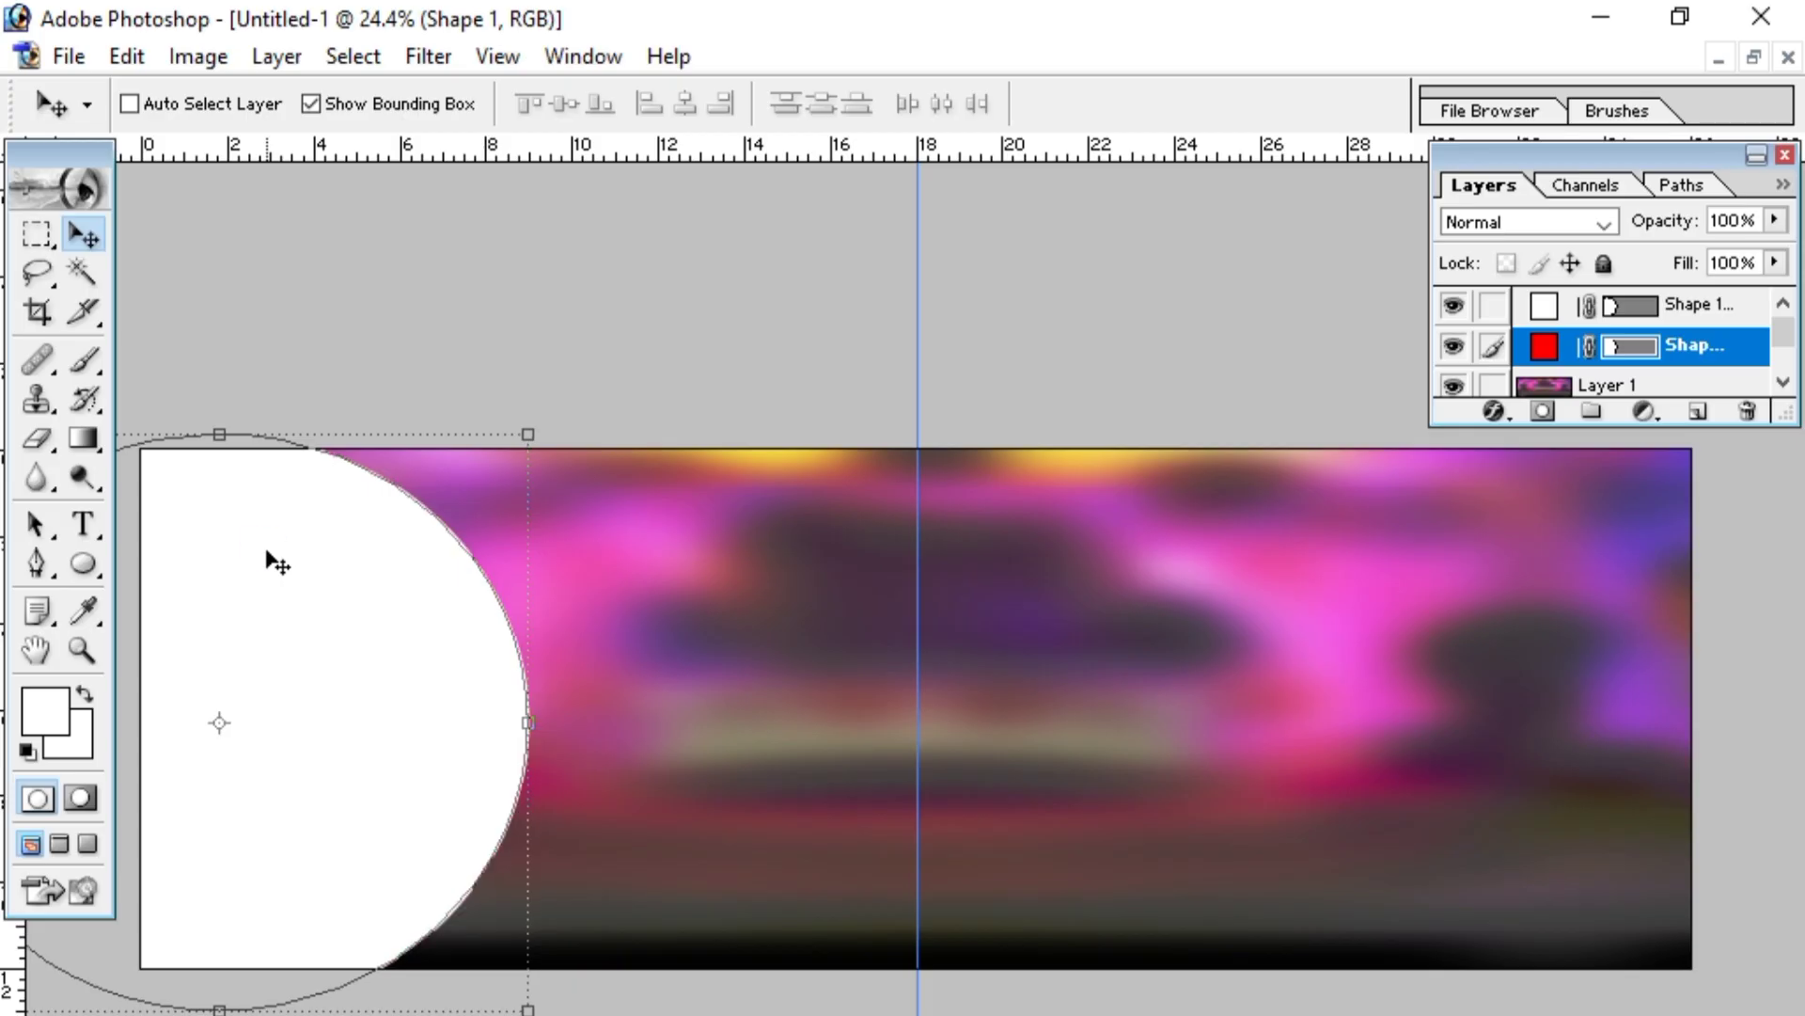
{"action": "key", "text": "shift+Right"}
{"action": "key", "text": "shift+Right"}
- Nudge the top white circle, Shape 1 copy, slightly left to expose a thin red rim along its right edge
{"action": "left_click", "coordinate": [1693, 308]}
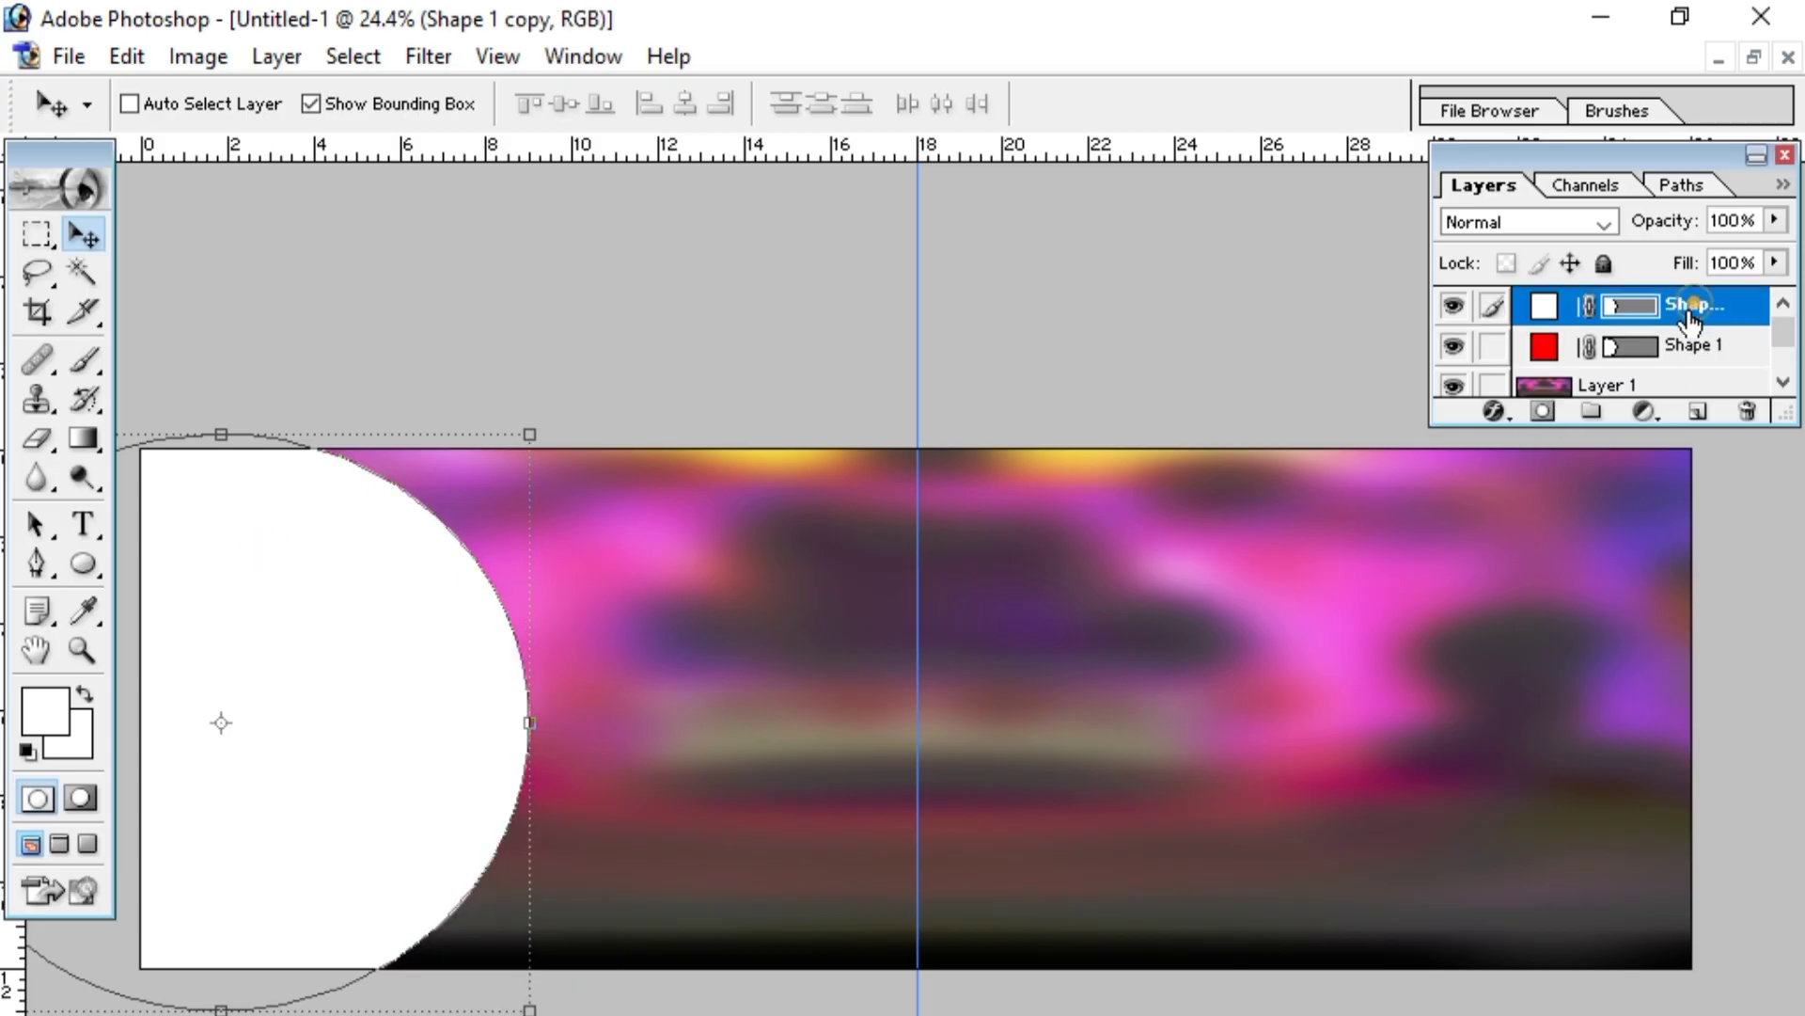
{"action": "key", "text": "shift+Left"}
{"action": "key", "text": "shift+Left"}
{"action": "key", "text": "shift+Left"}
{"action": "key", "text": "shift+Left"}
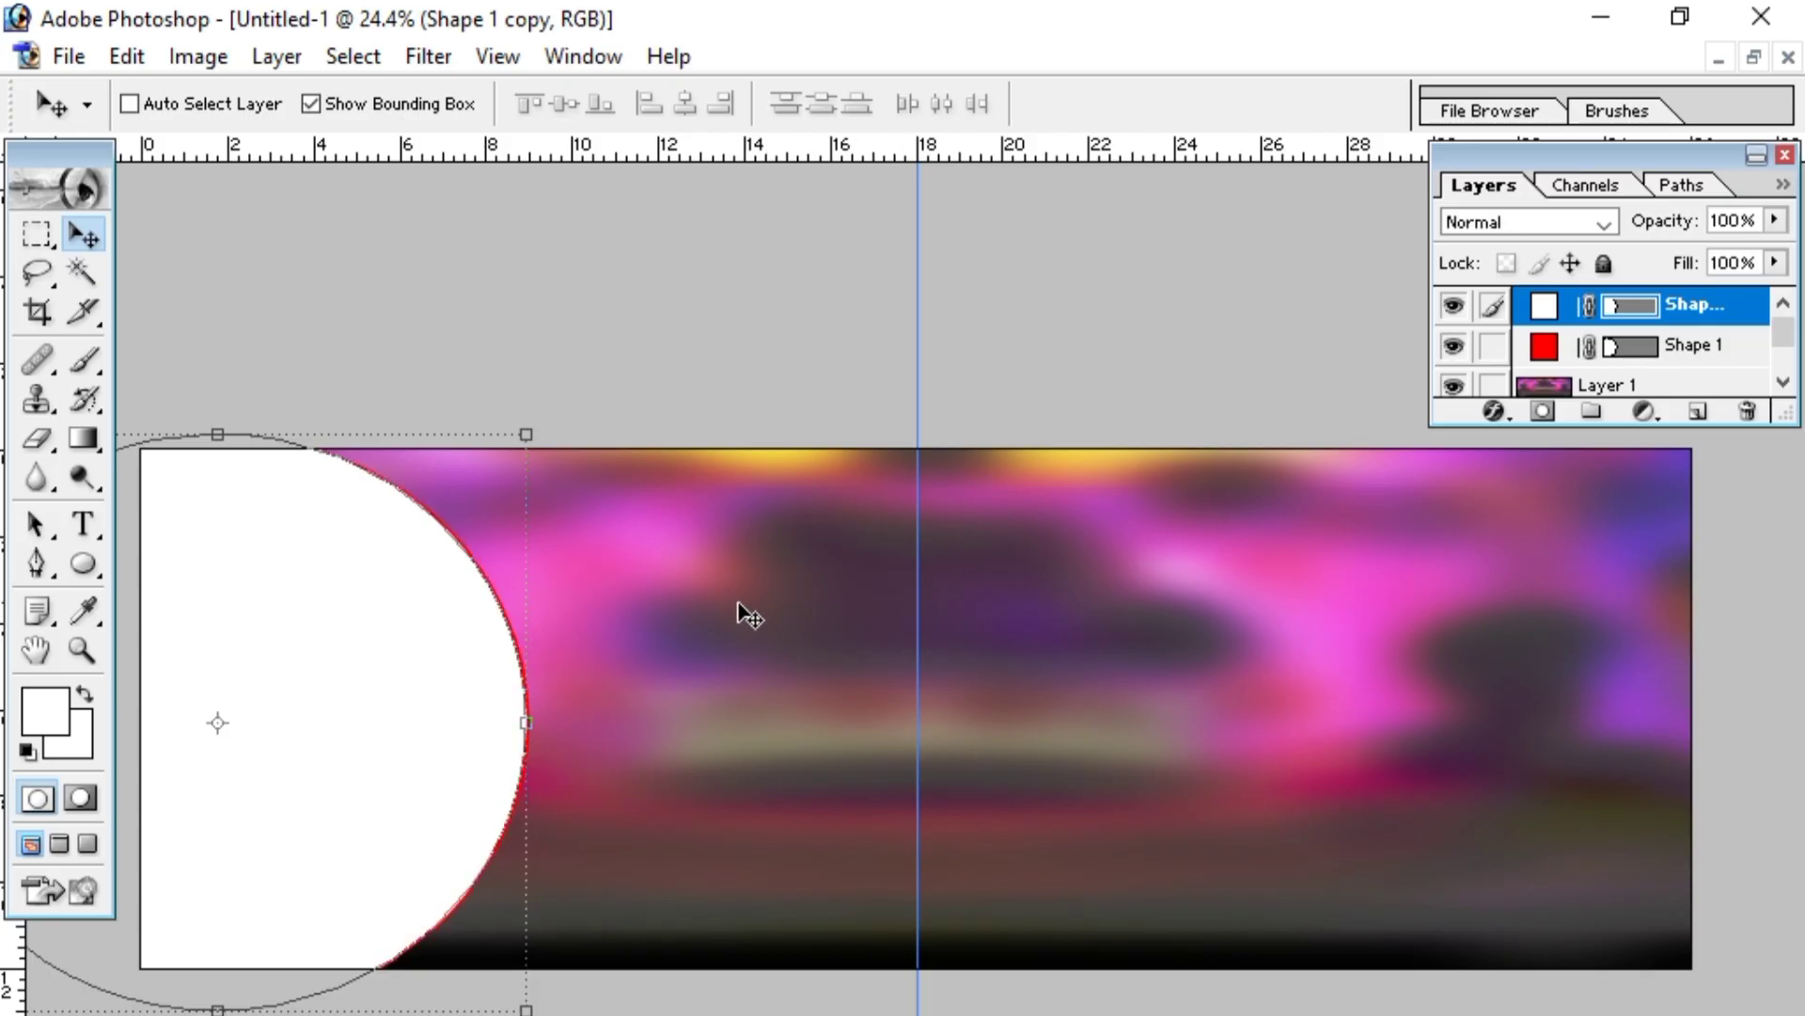
{"action": "key", "text": "shift+Left"}
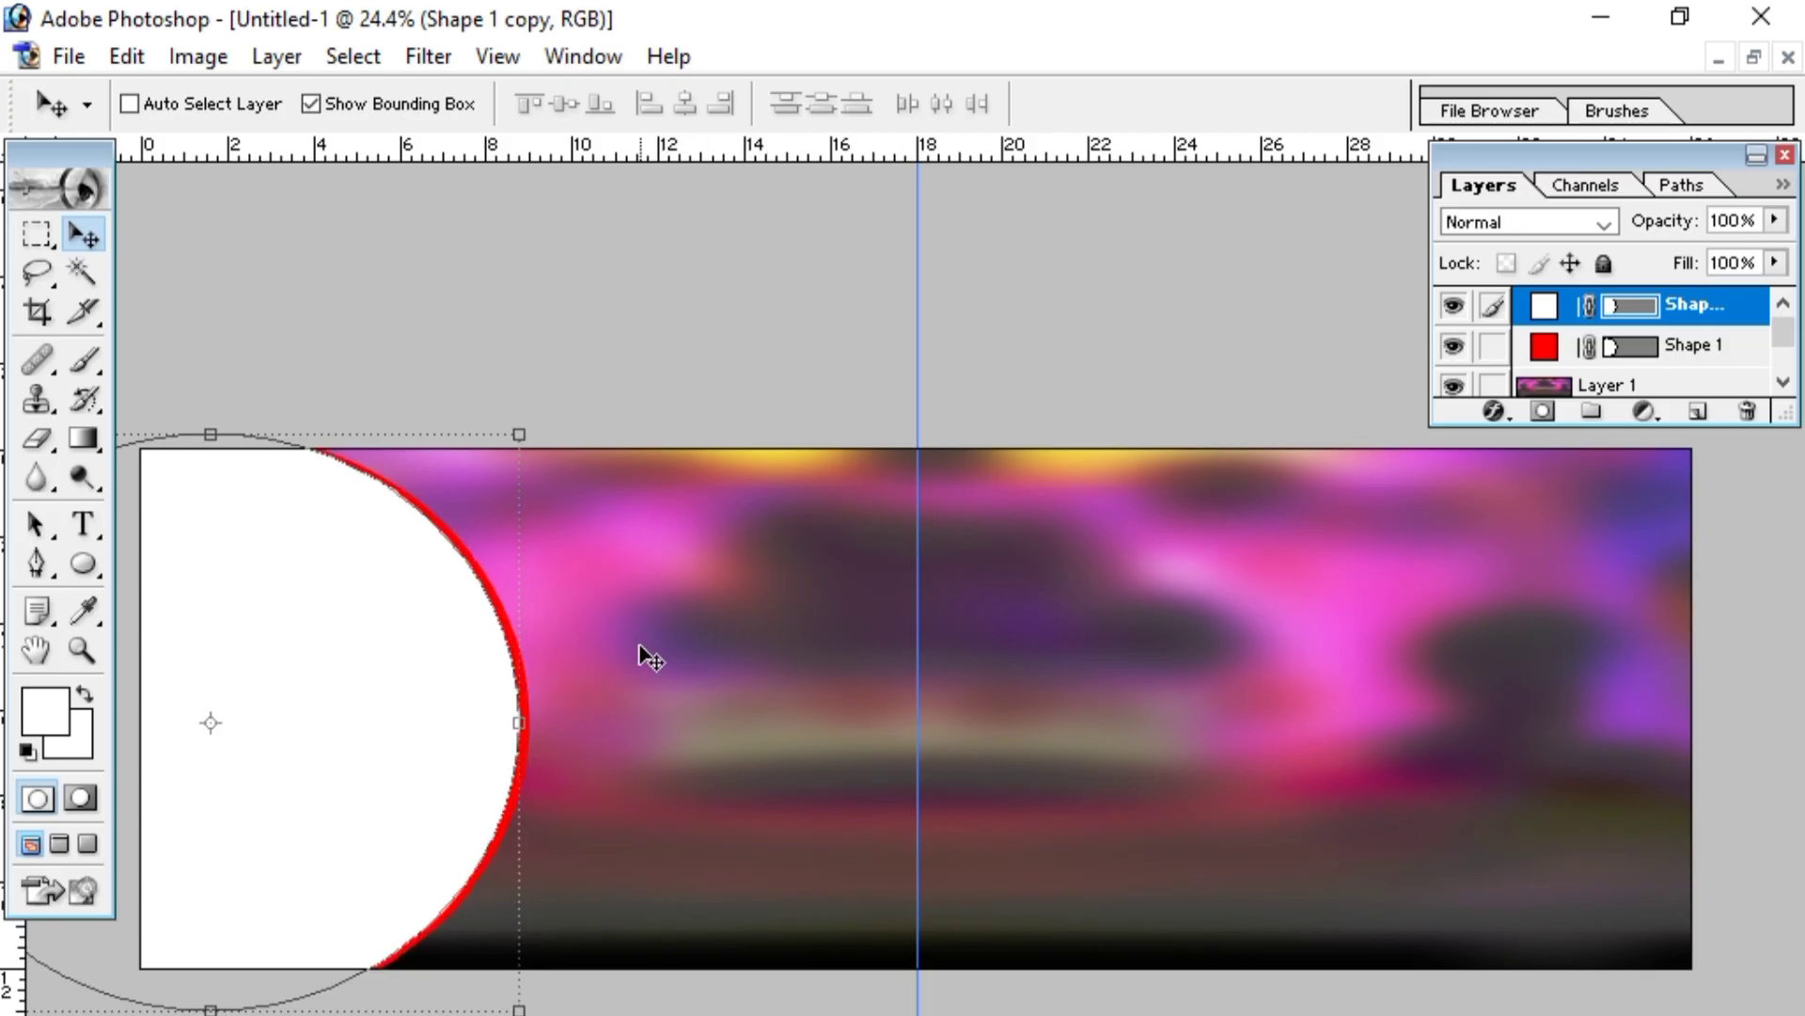
{"action": "key", "text": "Right"}
{"action": "key", "text": "Right"}
{"action": "key", "text": "Right"}
{"action": "key", "text": "Right"}
{"action": "key", "text": "Right"}
{"action": "key", "text": "Right"}
{"action": "key", "text": "Right"}
{"action": "key", "text": "Right"}
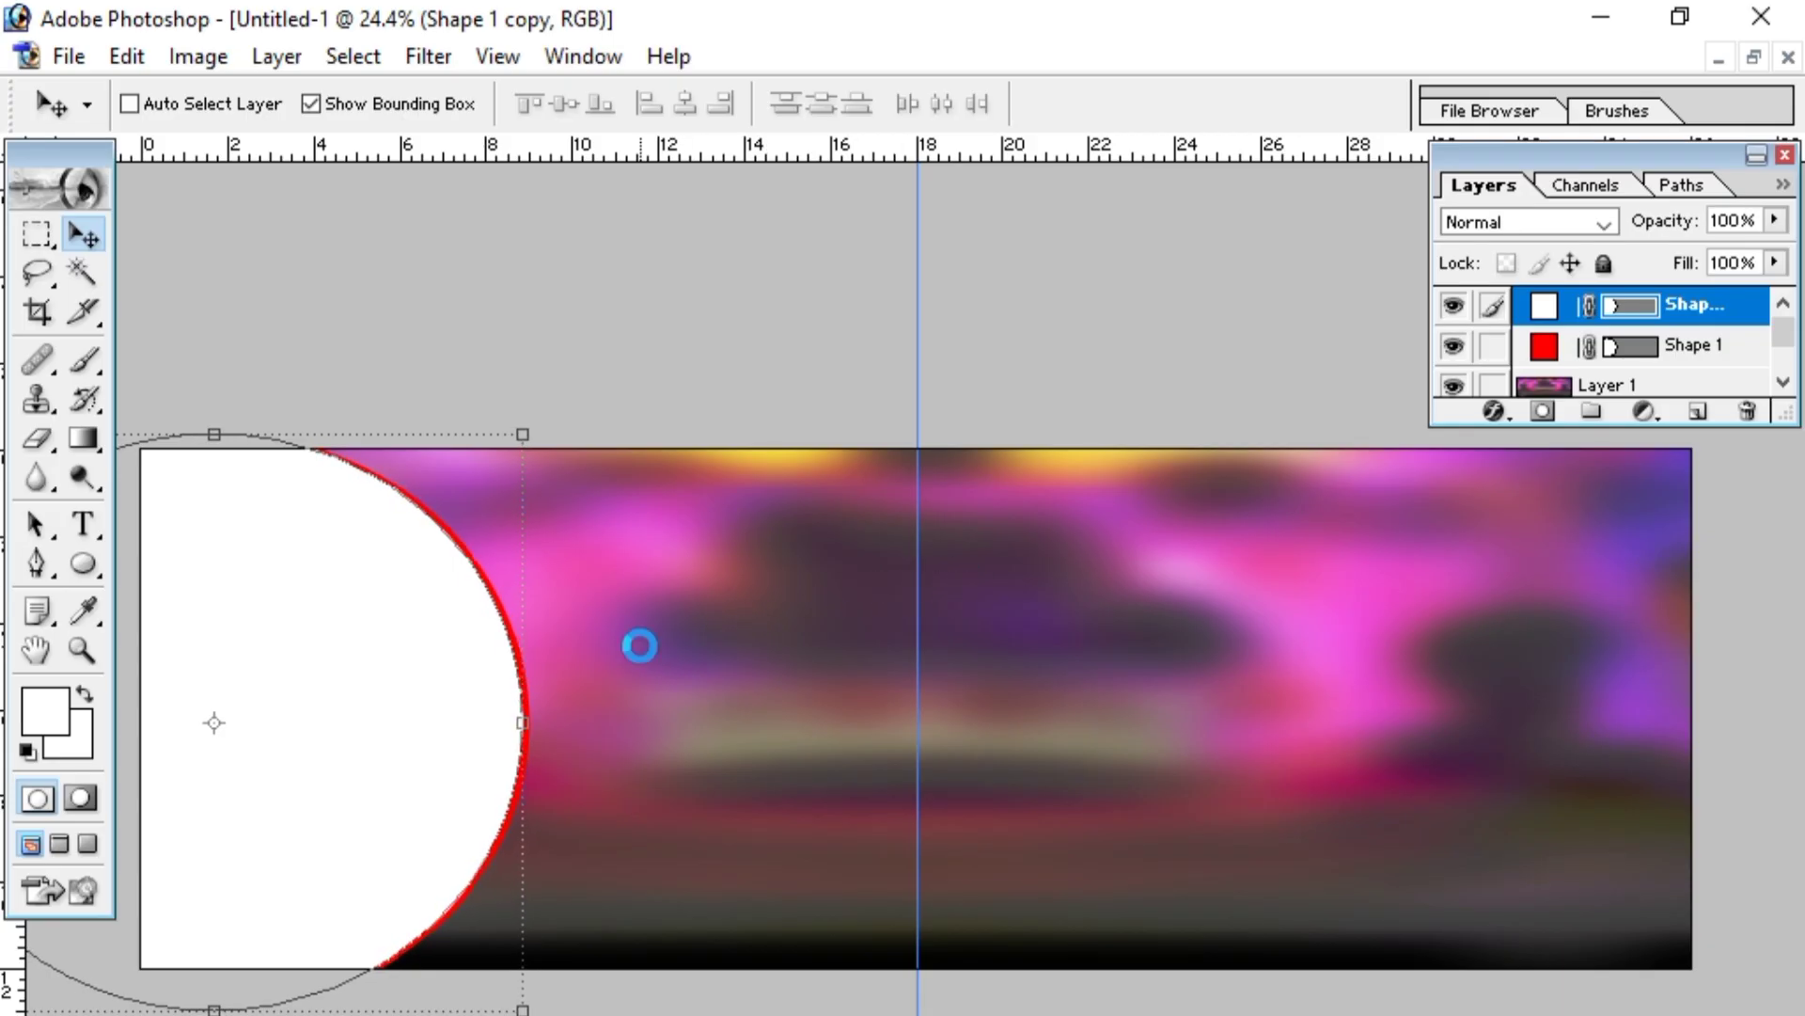
{"action": "key", "text": "shift+Left"}
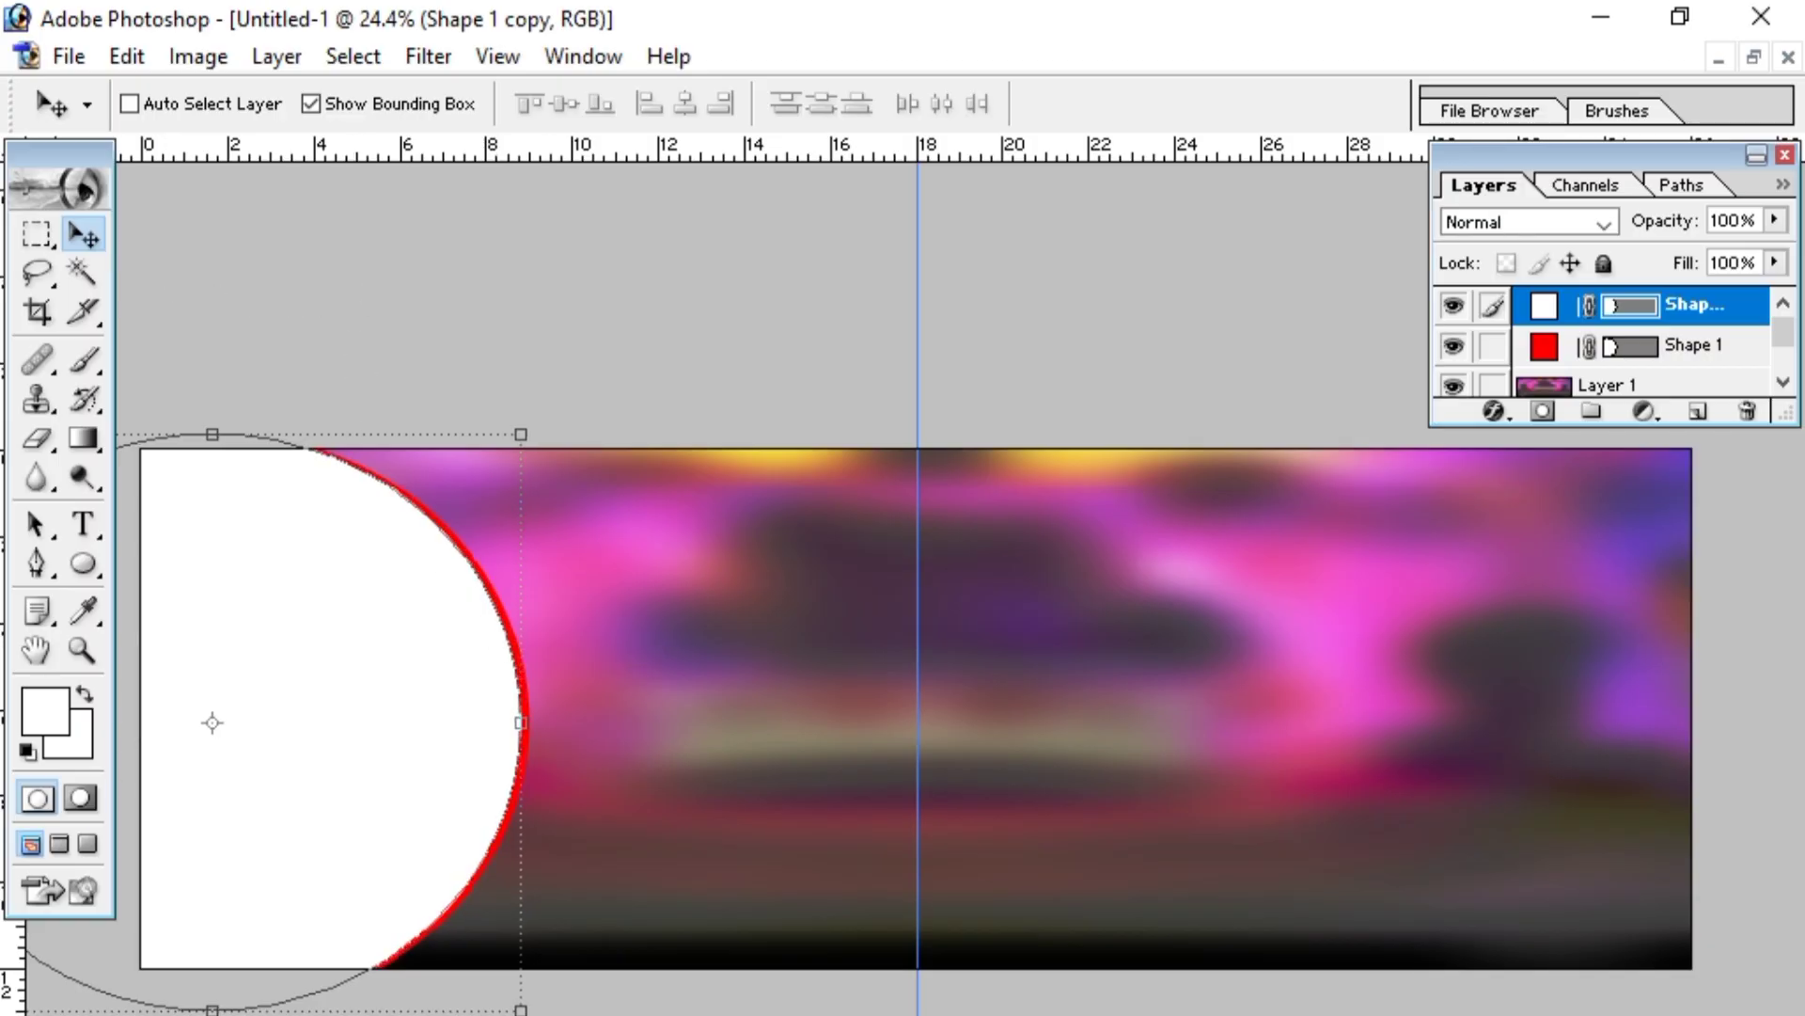
- Duplicate the white circle, offset the copy about 5 ruler units to the right, and place its layer directly beneath Shape 1
{"action": "key", "text": "ctrl+o"}
{"action": "left_click", "coordinate": [344, 781]}
{"action": "mouse_move", "coordinate": [366, 658]}
{"action": "left_mouse_down"}
{"action": "mouse_move", "coordinate": [838, 673]}
{"action": "mouse_move", "coordinate": [870, 647]}
{"action": "mouse_move", "coordinate": [725, 612]}
{"action": "mouse_move", "coordinate": [696, 569]}
{"action": "mouse_move", "coordinate": [685, 602]}
{"action": "mouse_move", "coordinate": [592, 622]}
{"action": "left_mouse_up"}
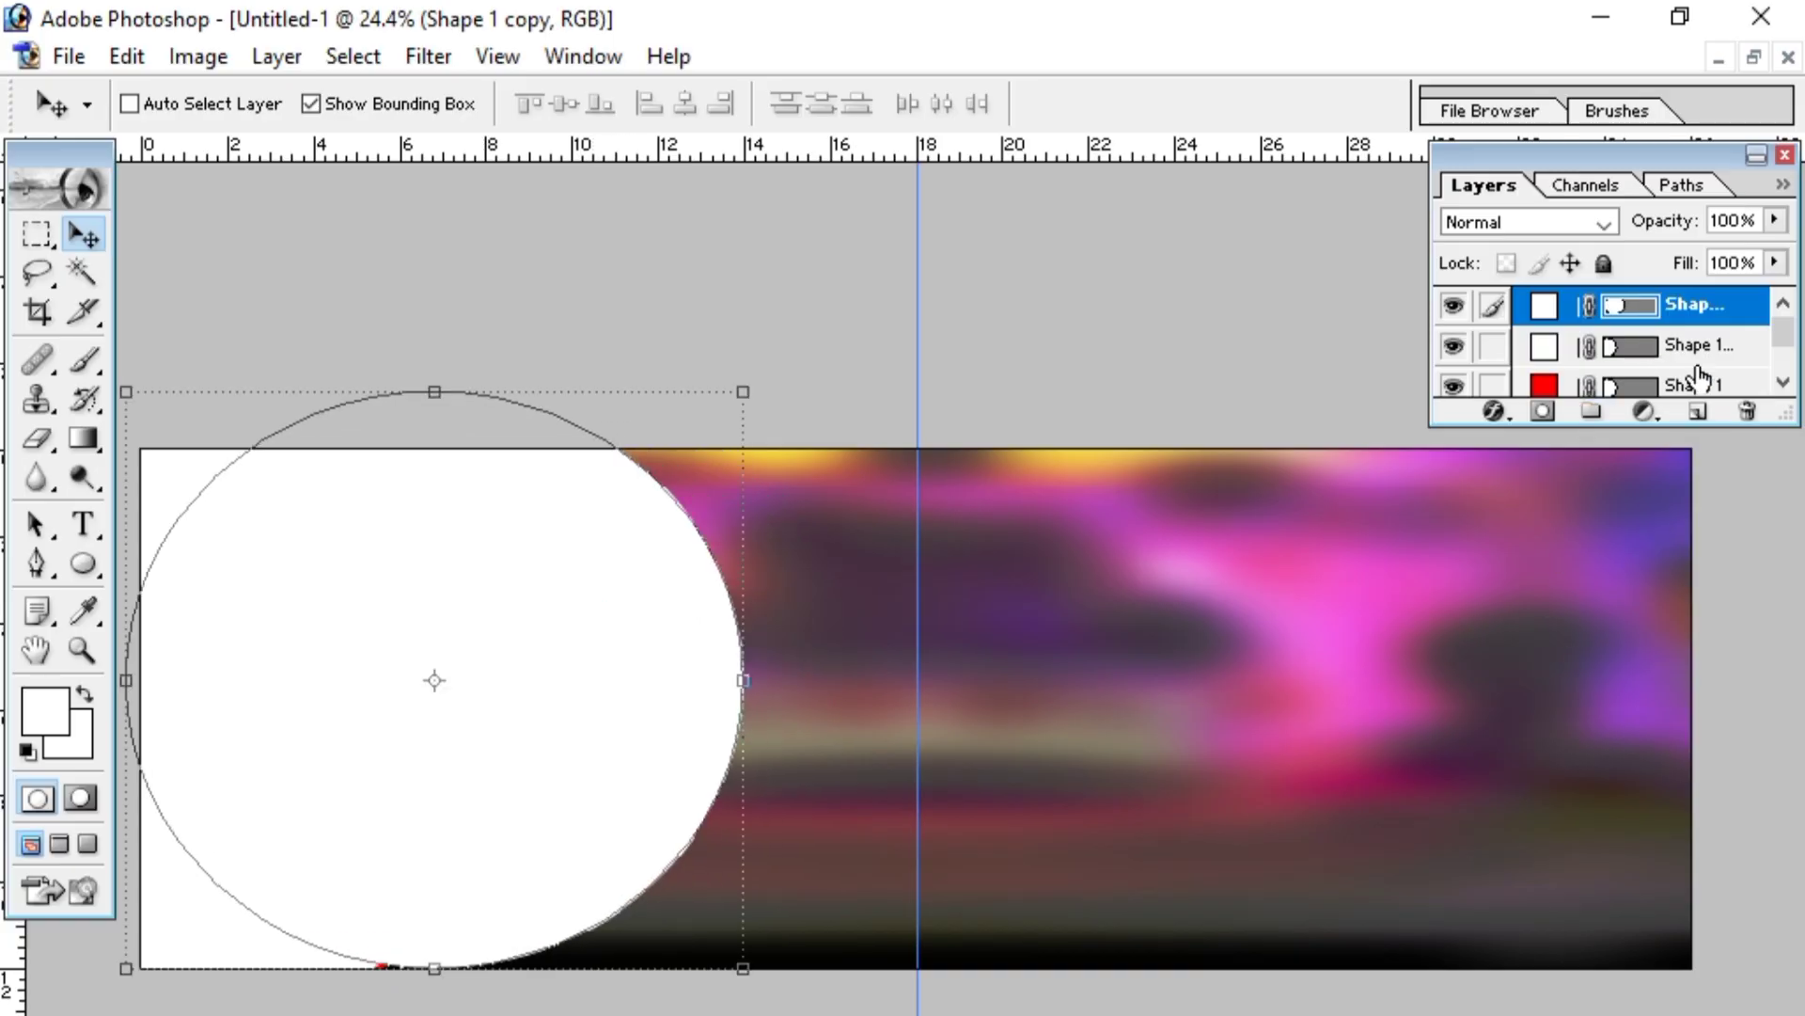
{"action": "left_click_drag", "start_coordinate": [1659, 424], "coordinate": [1660, 534]}
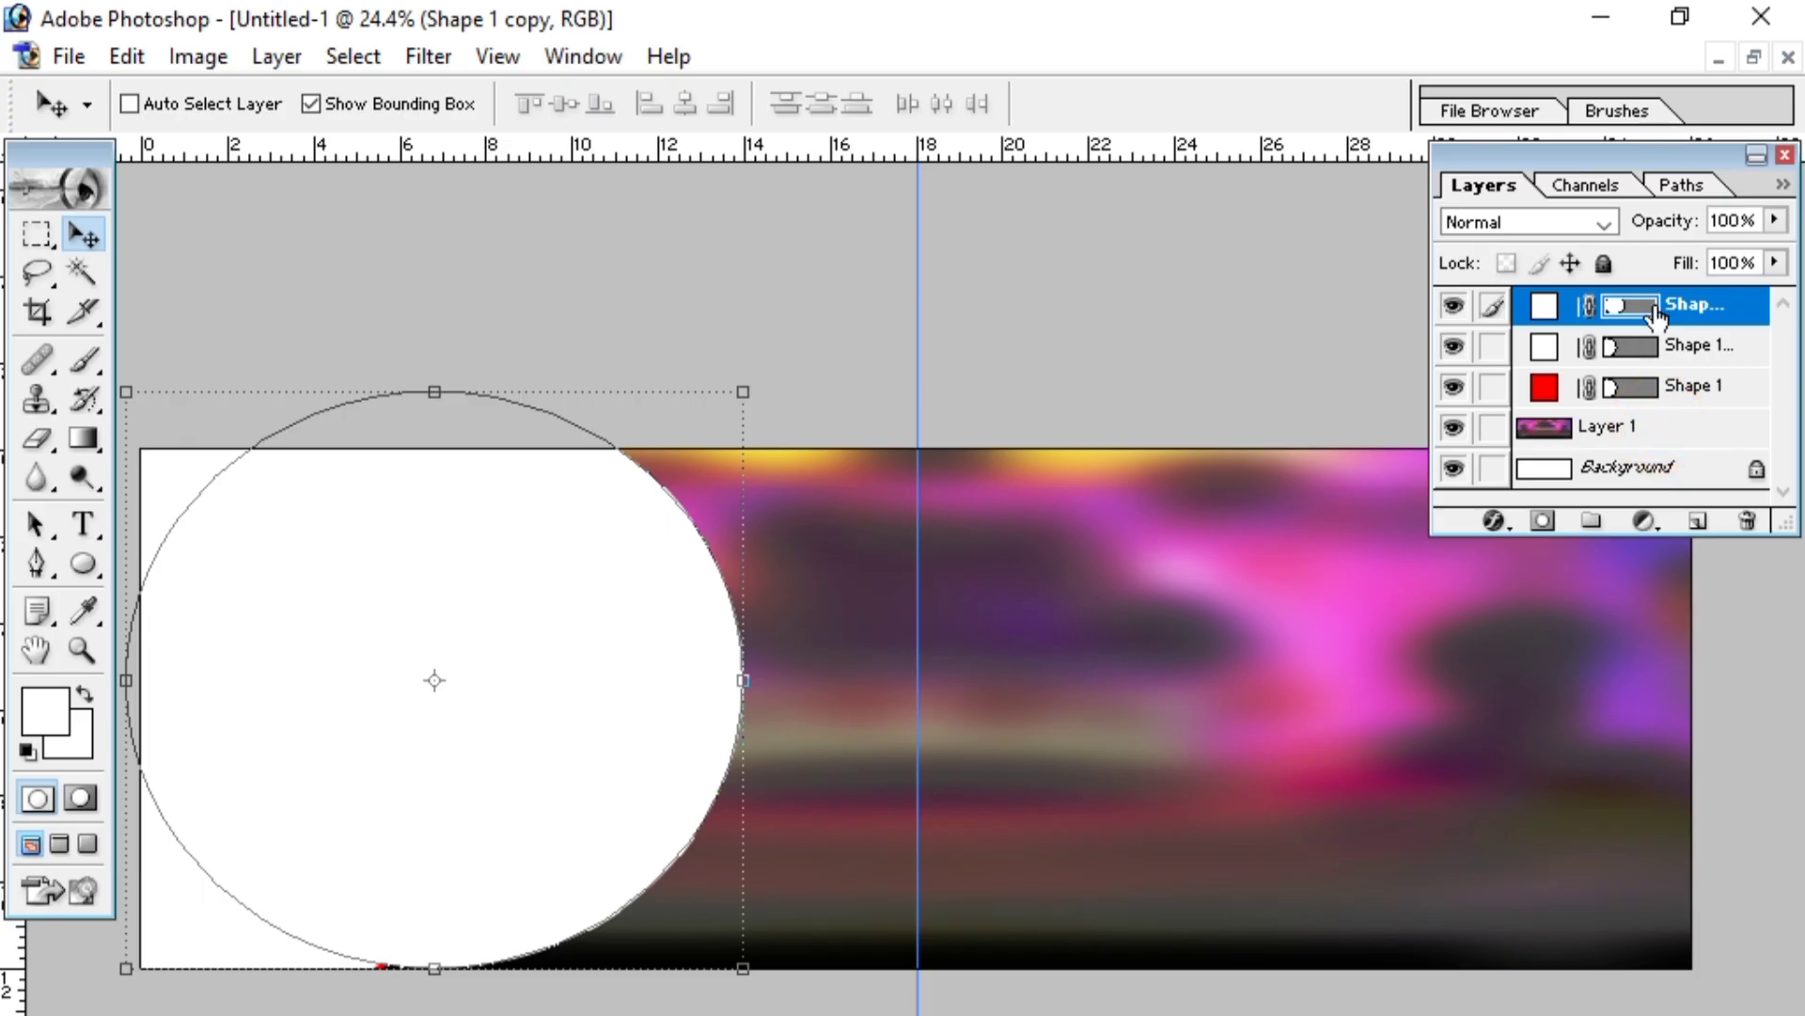
{"action": "left_click_drag", "start_coordinate": [1680, 307], "coordinate": [1669, 411]}
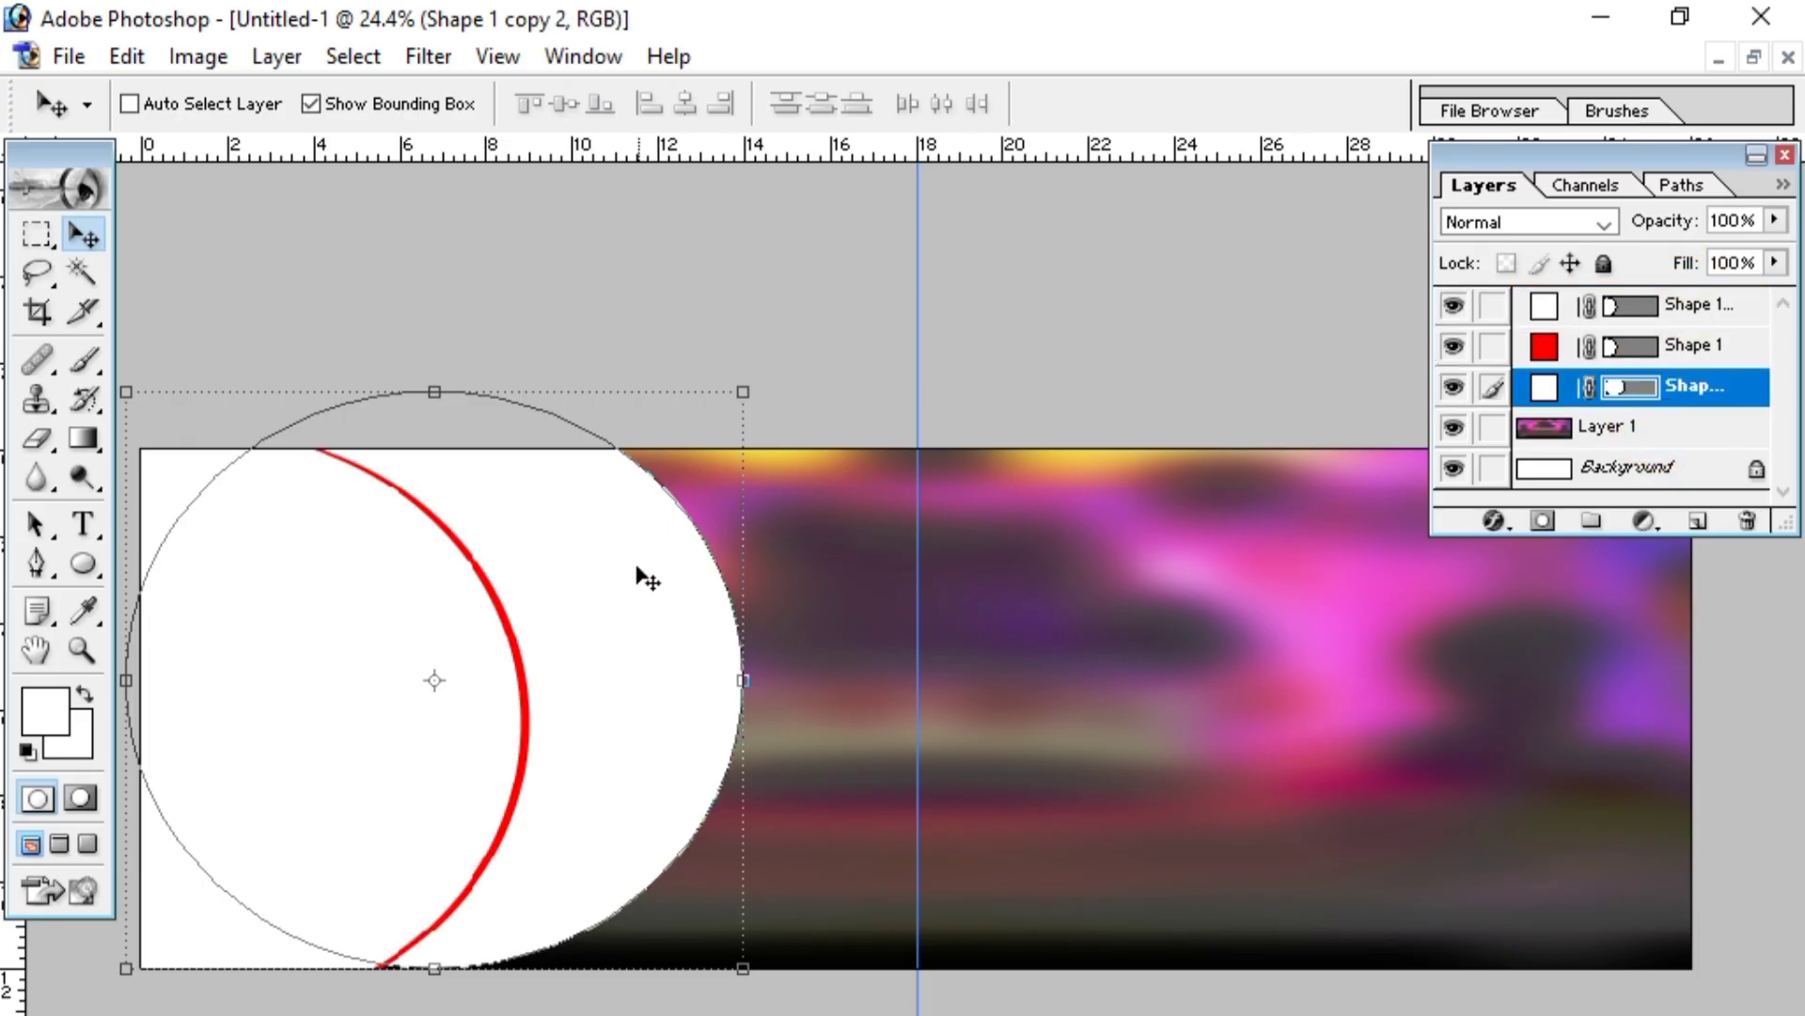
- Reposition the offset white circle so its right edge reaches about 13.5 on the horizontal ruler
{"action": "left_click_drag", "start_coordinate": [637, 579], "coordinate": [653, 585]}
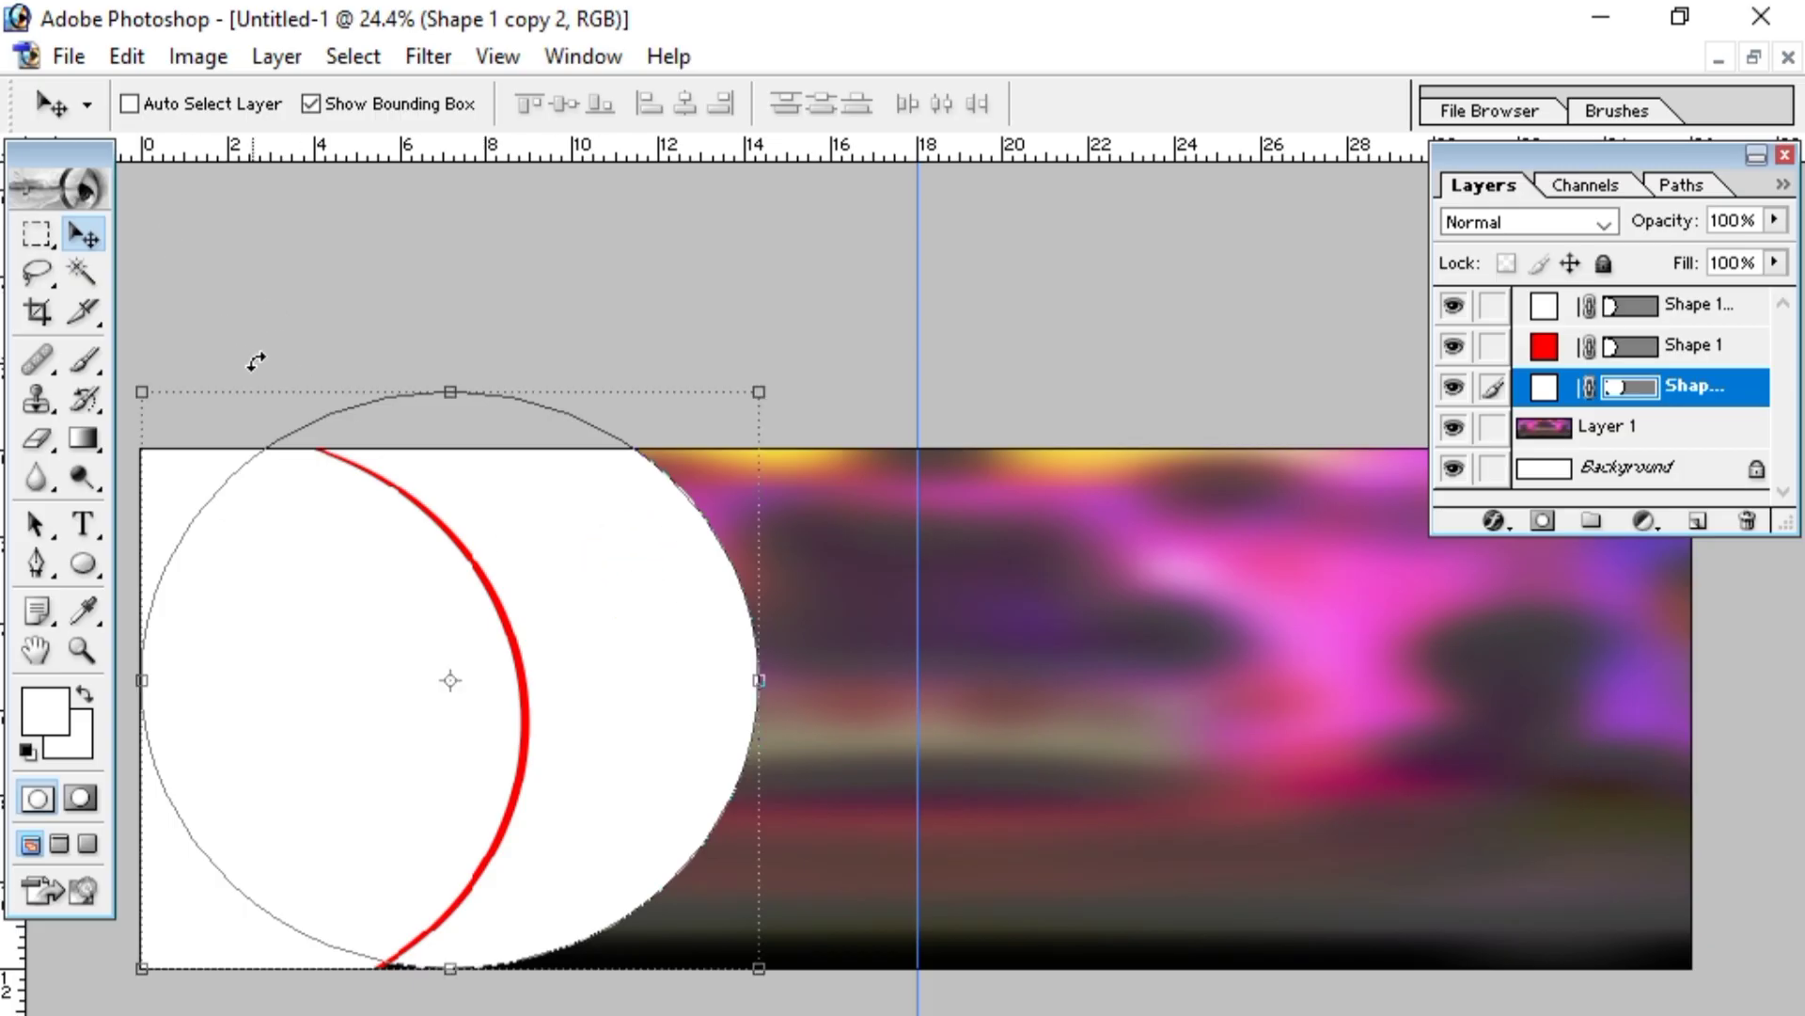
{"action": "left_click", "coordinate": [617, 622]}
{"action": "left_click", "coordinate": [631, 762]}
{"action": "left_click_drag", "start_coordinate": [633, 754], "coordinate": [597, 746]}
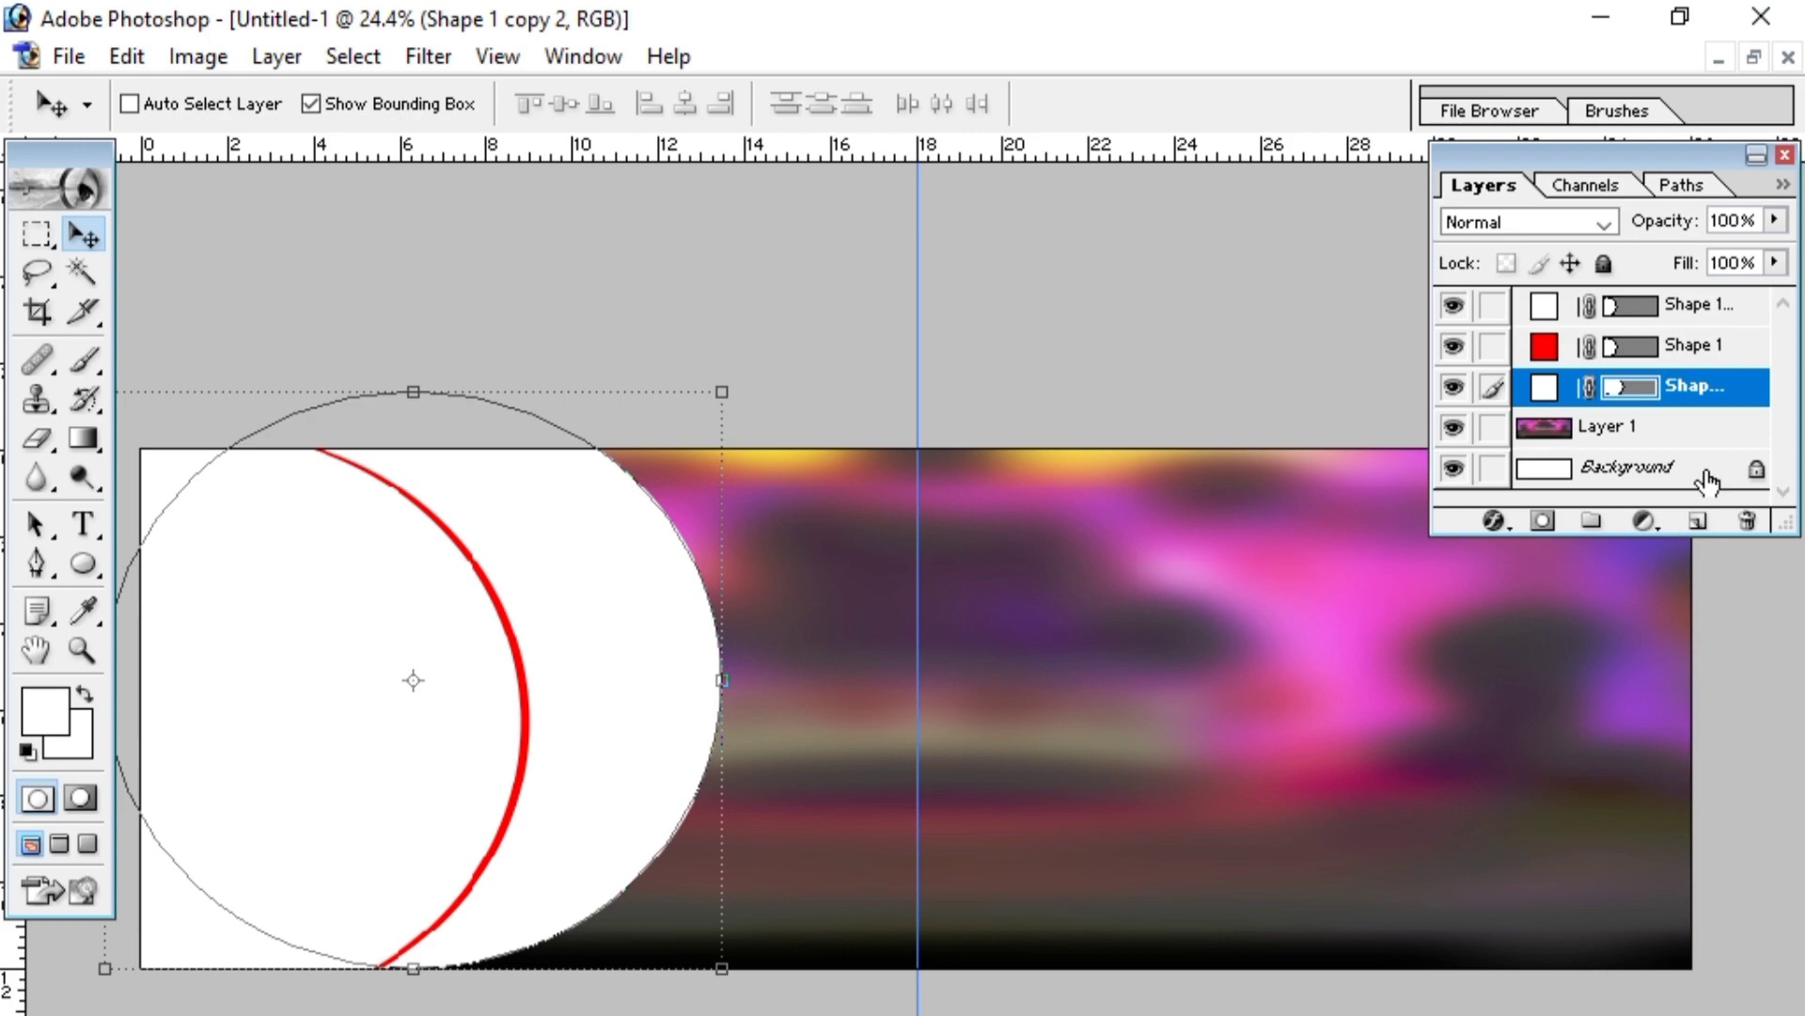
- Duplicate the offset white circle layer and recolor the lower of the two circles red
{"action": "left_click", "coordinate": [1700, 393]}
{"action": "key", "text": "ctrl+j"}
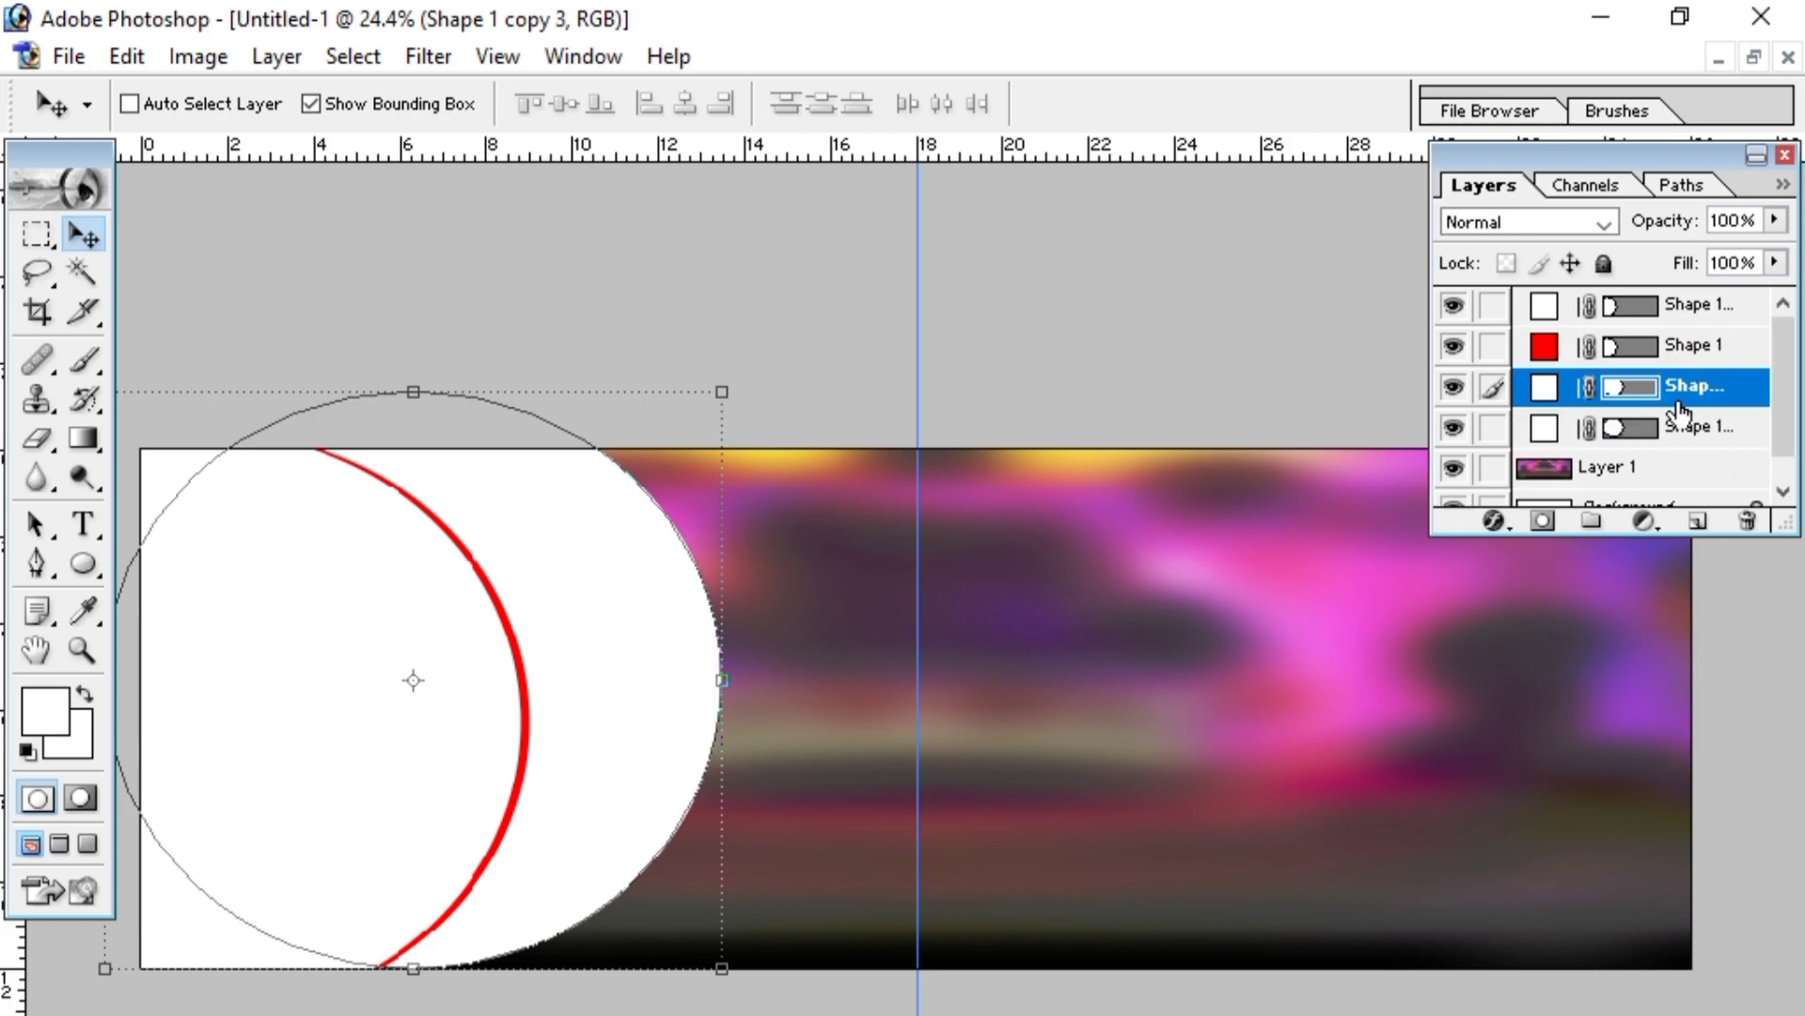
{"action": "double_click", "coordinate": [1547, 433]}
{"action": "left_click_drag", "start_coordinate": [922, 495], "coordinate": [1244, 446]}
{"action": "left_click", "coordinate": [1255, 425]}
- Nudge the offset white circle left to expose a thin red rim, and collapse the layer list
{"action": "left_click", "coordinate": [1688, 386]}
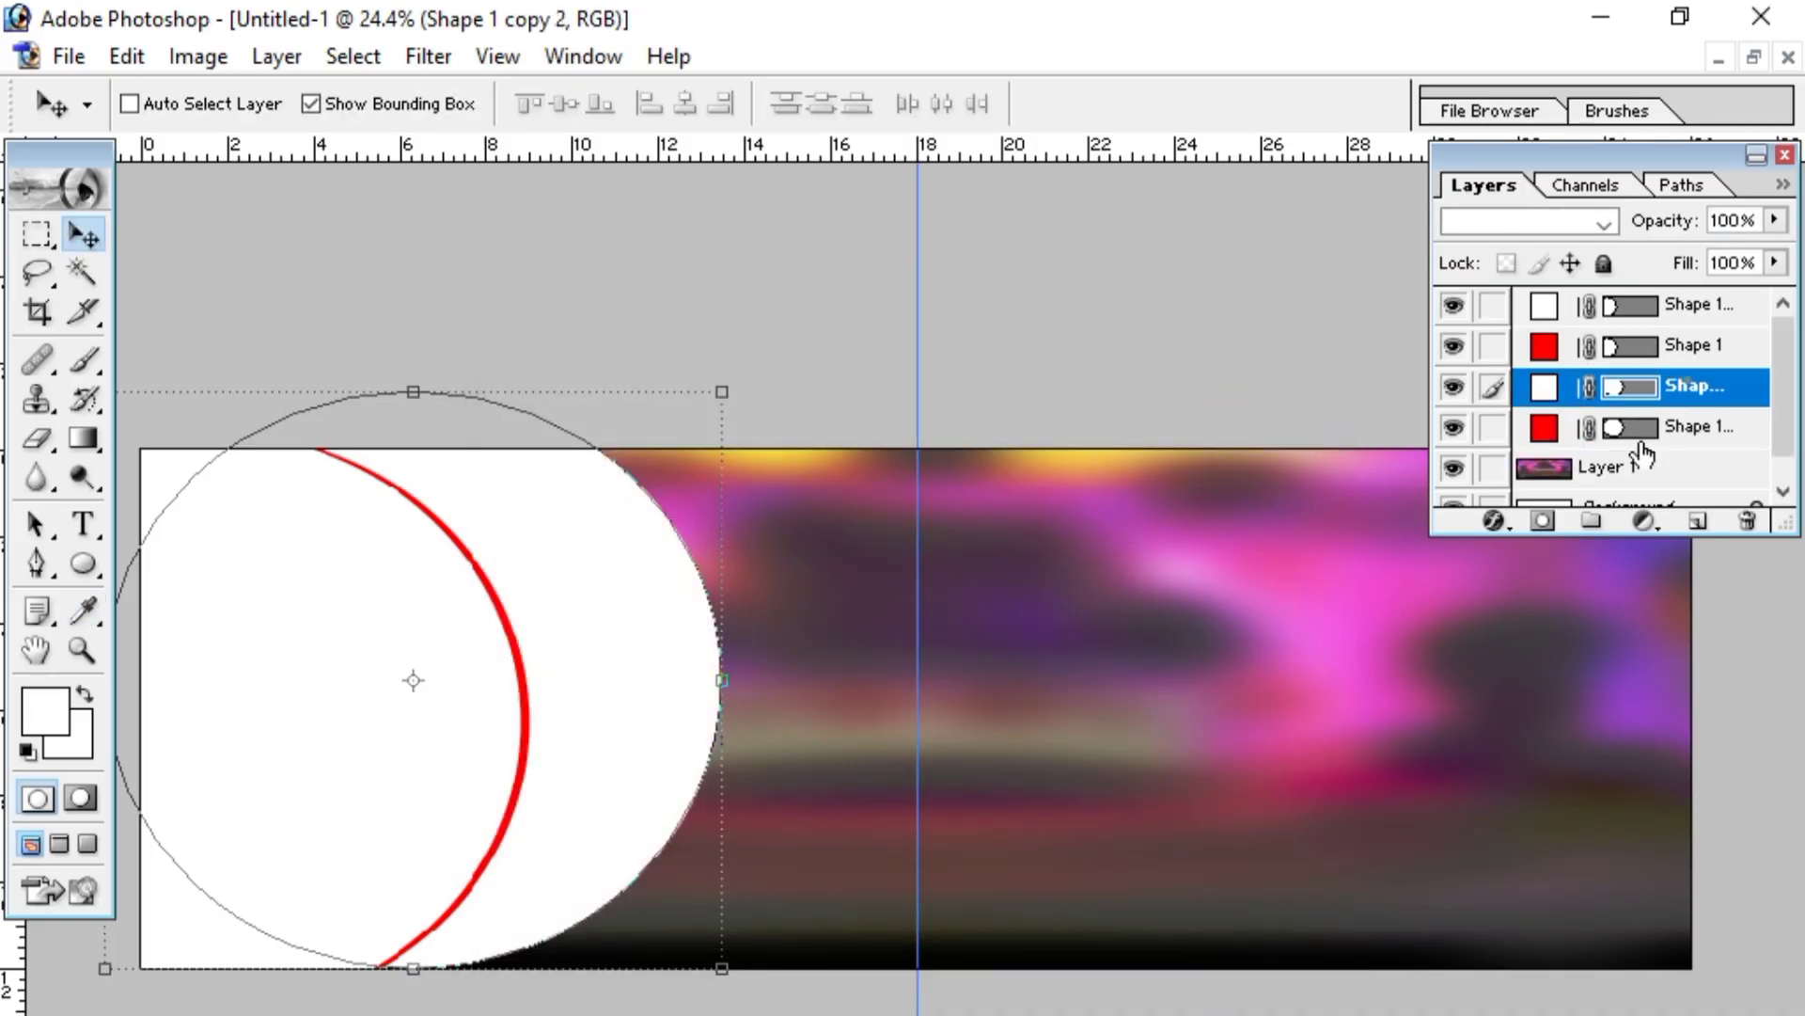
{"action": "key", "text": "shift+Left"}
{"action": "key", "text": "shift+Left"}
{"action": "key", "text": "shift+Left"}
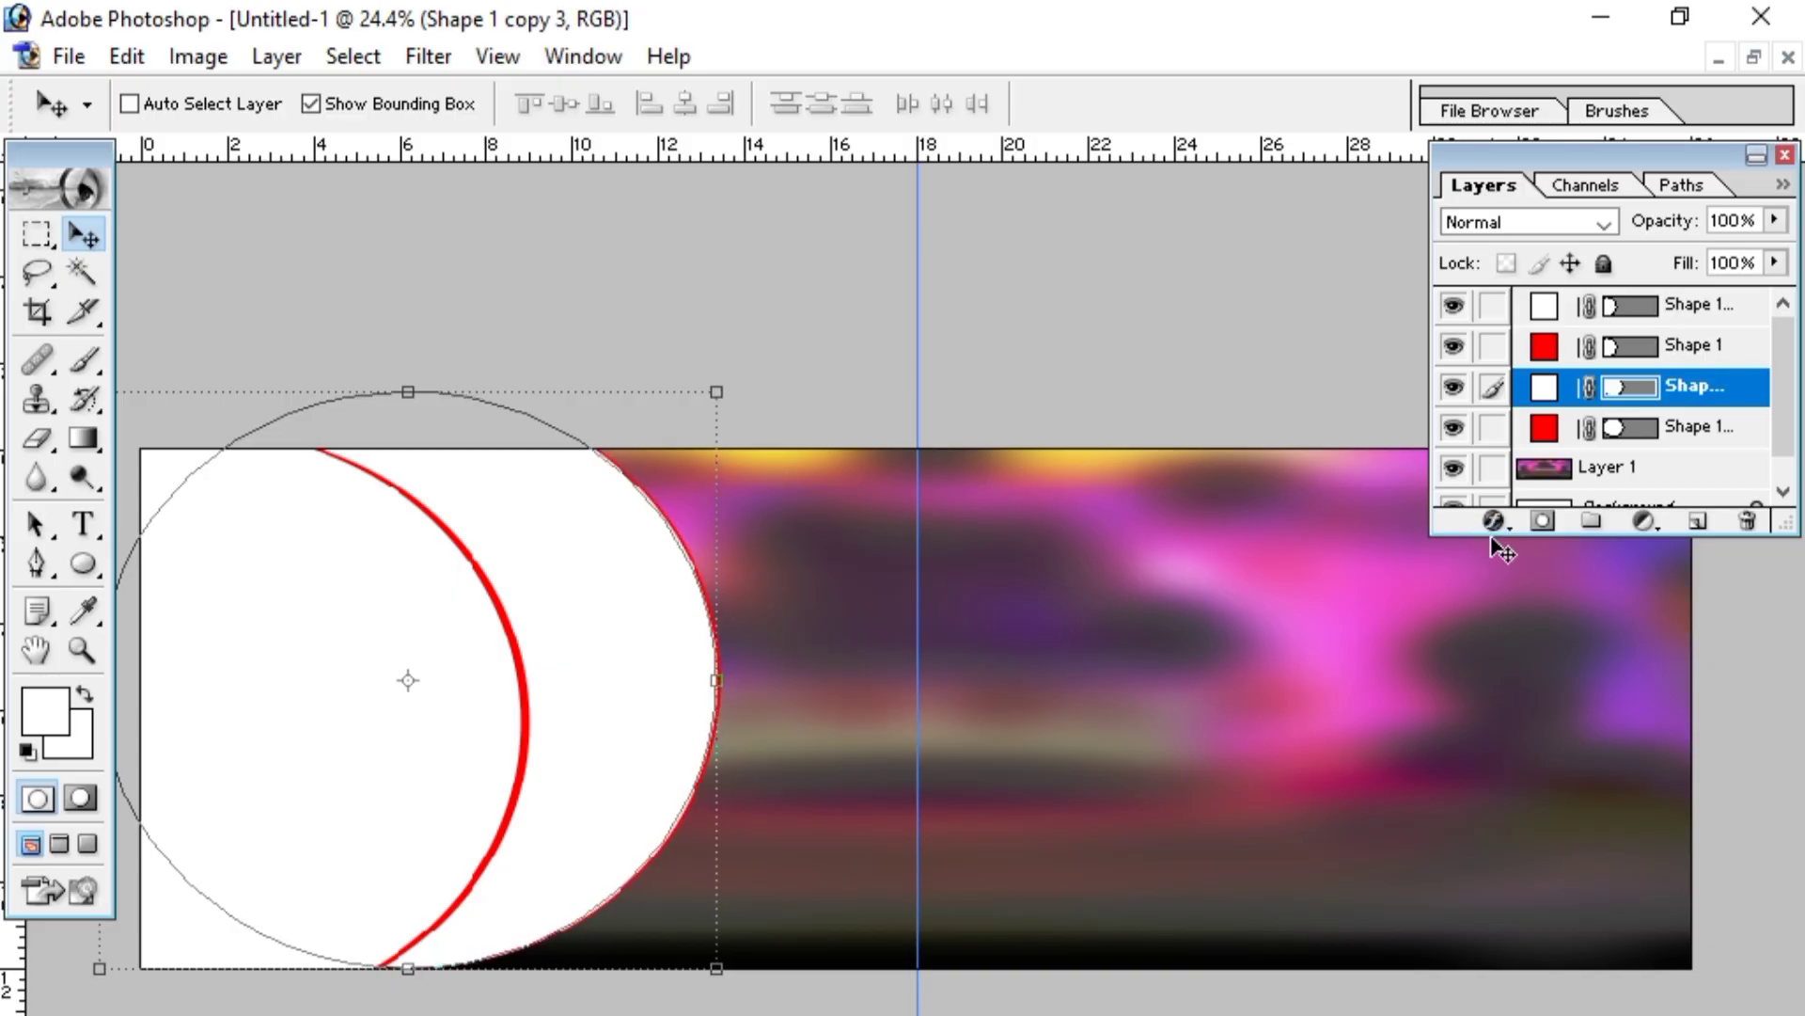
{"action": "key", "text": "shift+Left"}
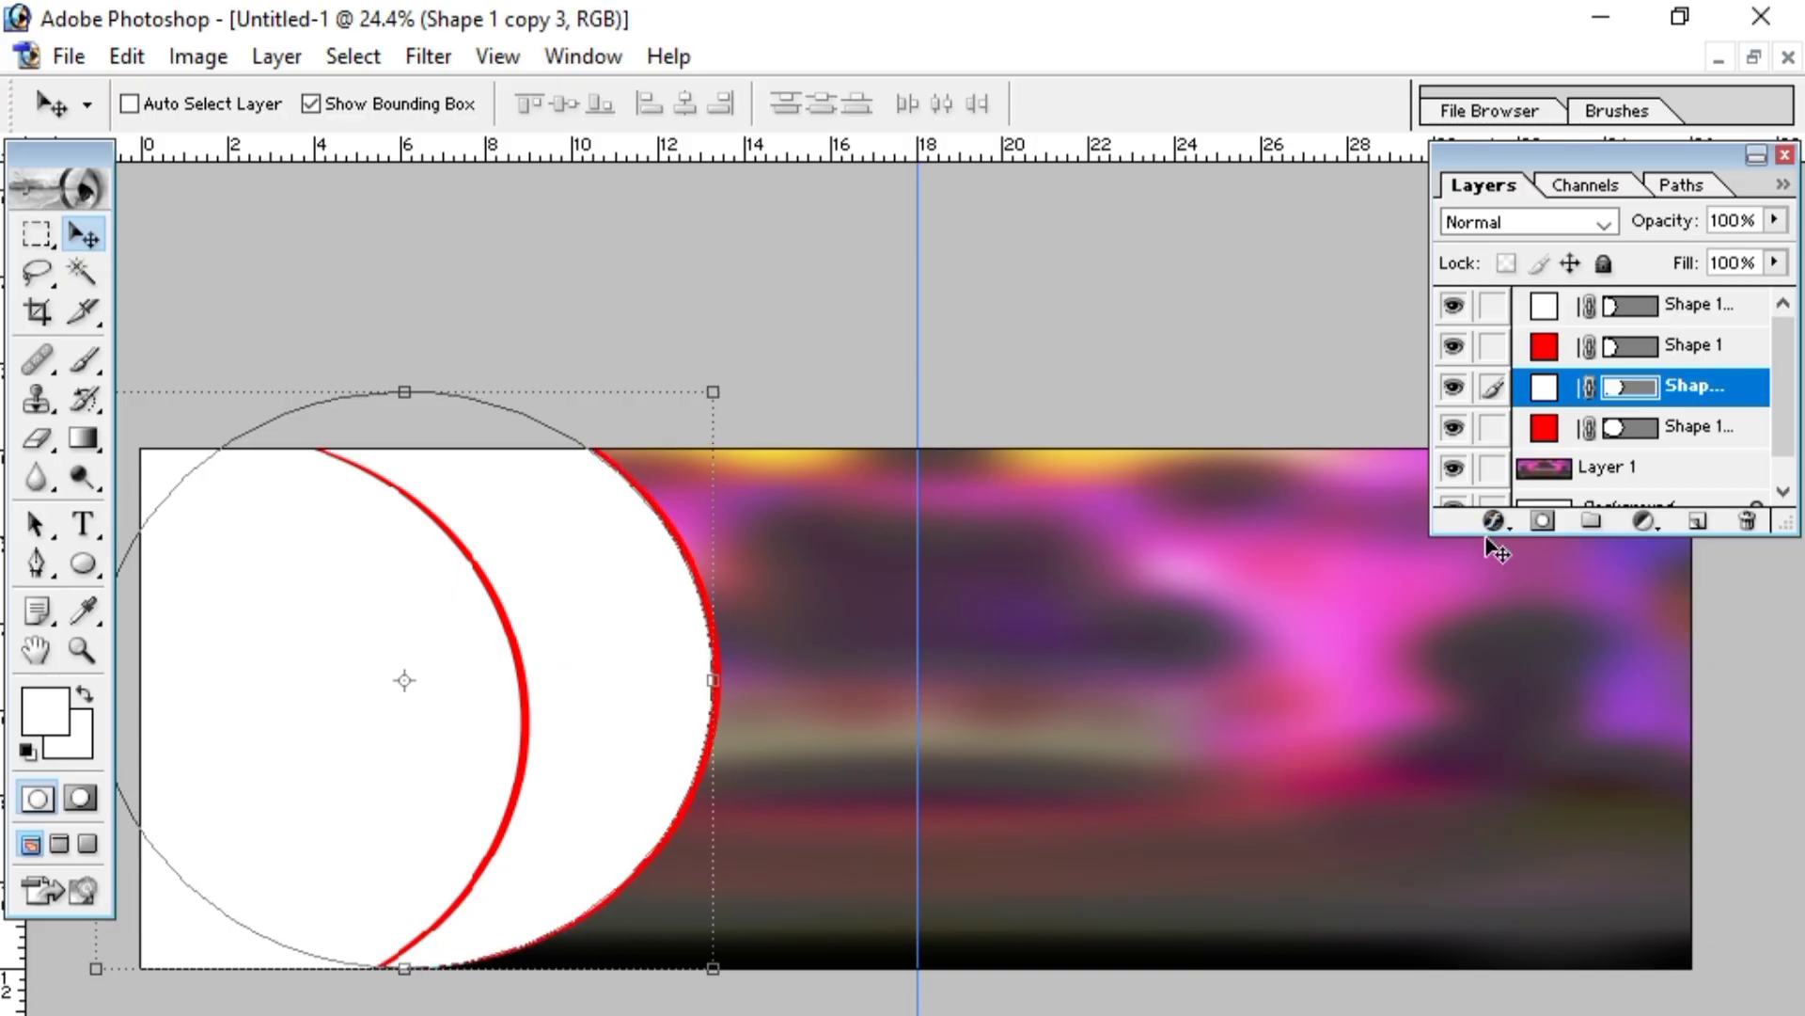
{"action": "left_click", "coordinate": [318, 256]}
{"action": "left_click", "coordinate": [1756, 155]}
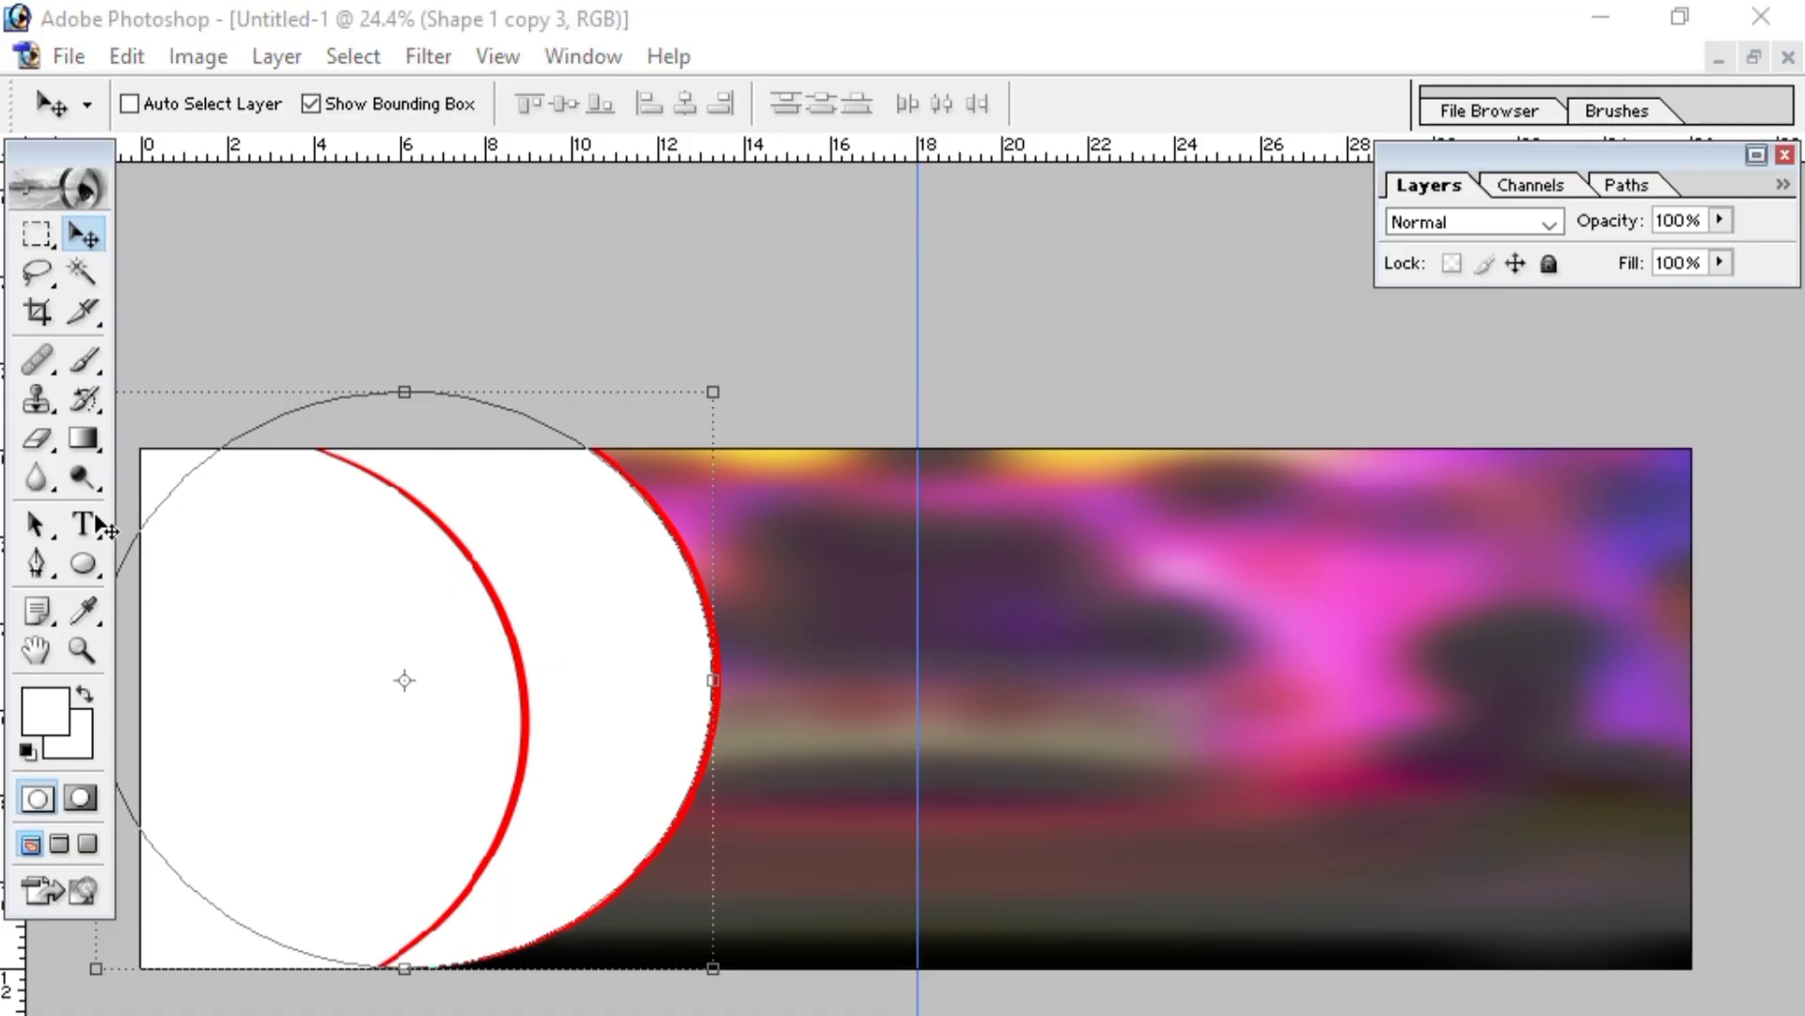
{"action": "left_click_drag", "start_coordinate": [98, 560], "coordinate": [141, 568]}
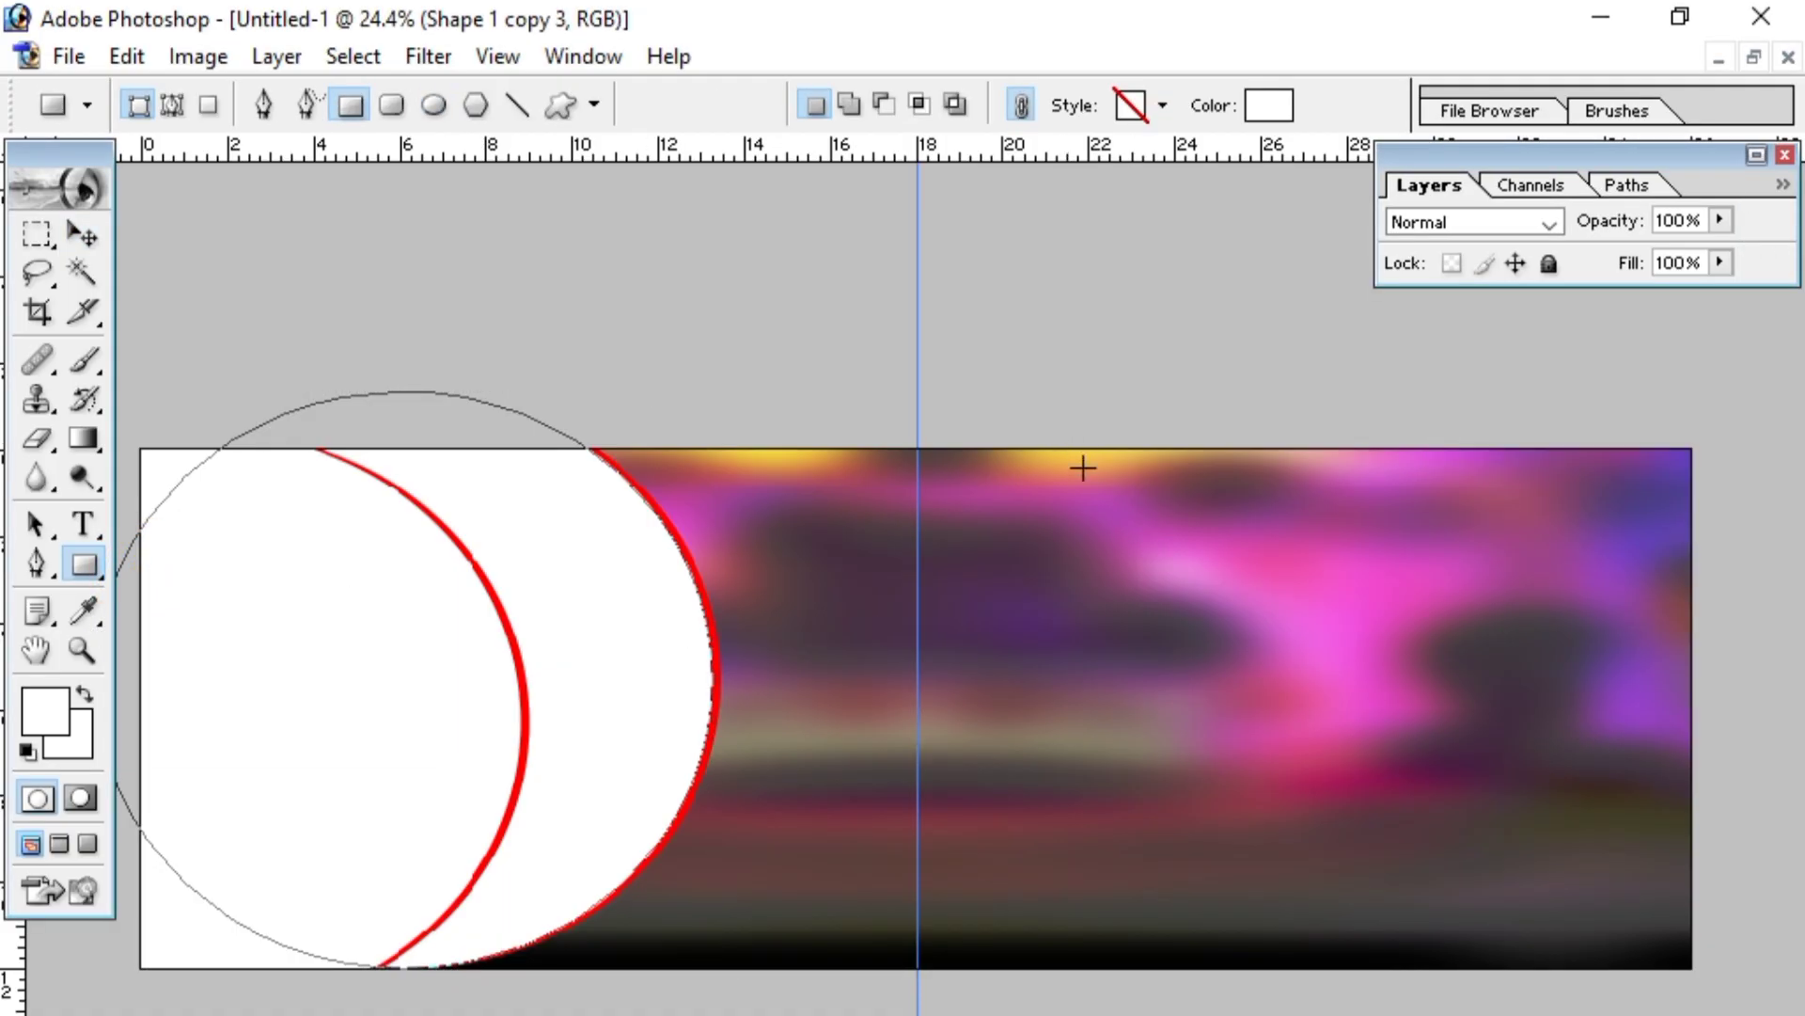
{"action": "left_click_drag", "start_coordinate": [1083, 486], "coordinate": [1494, 951]}
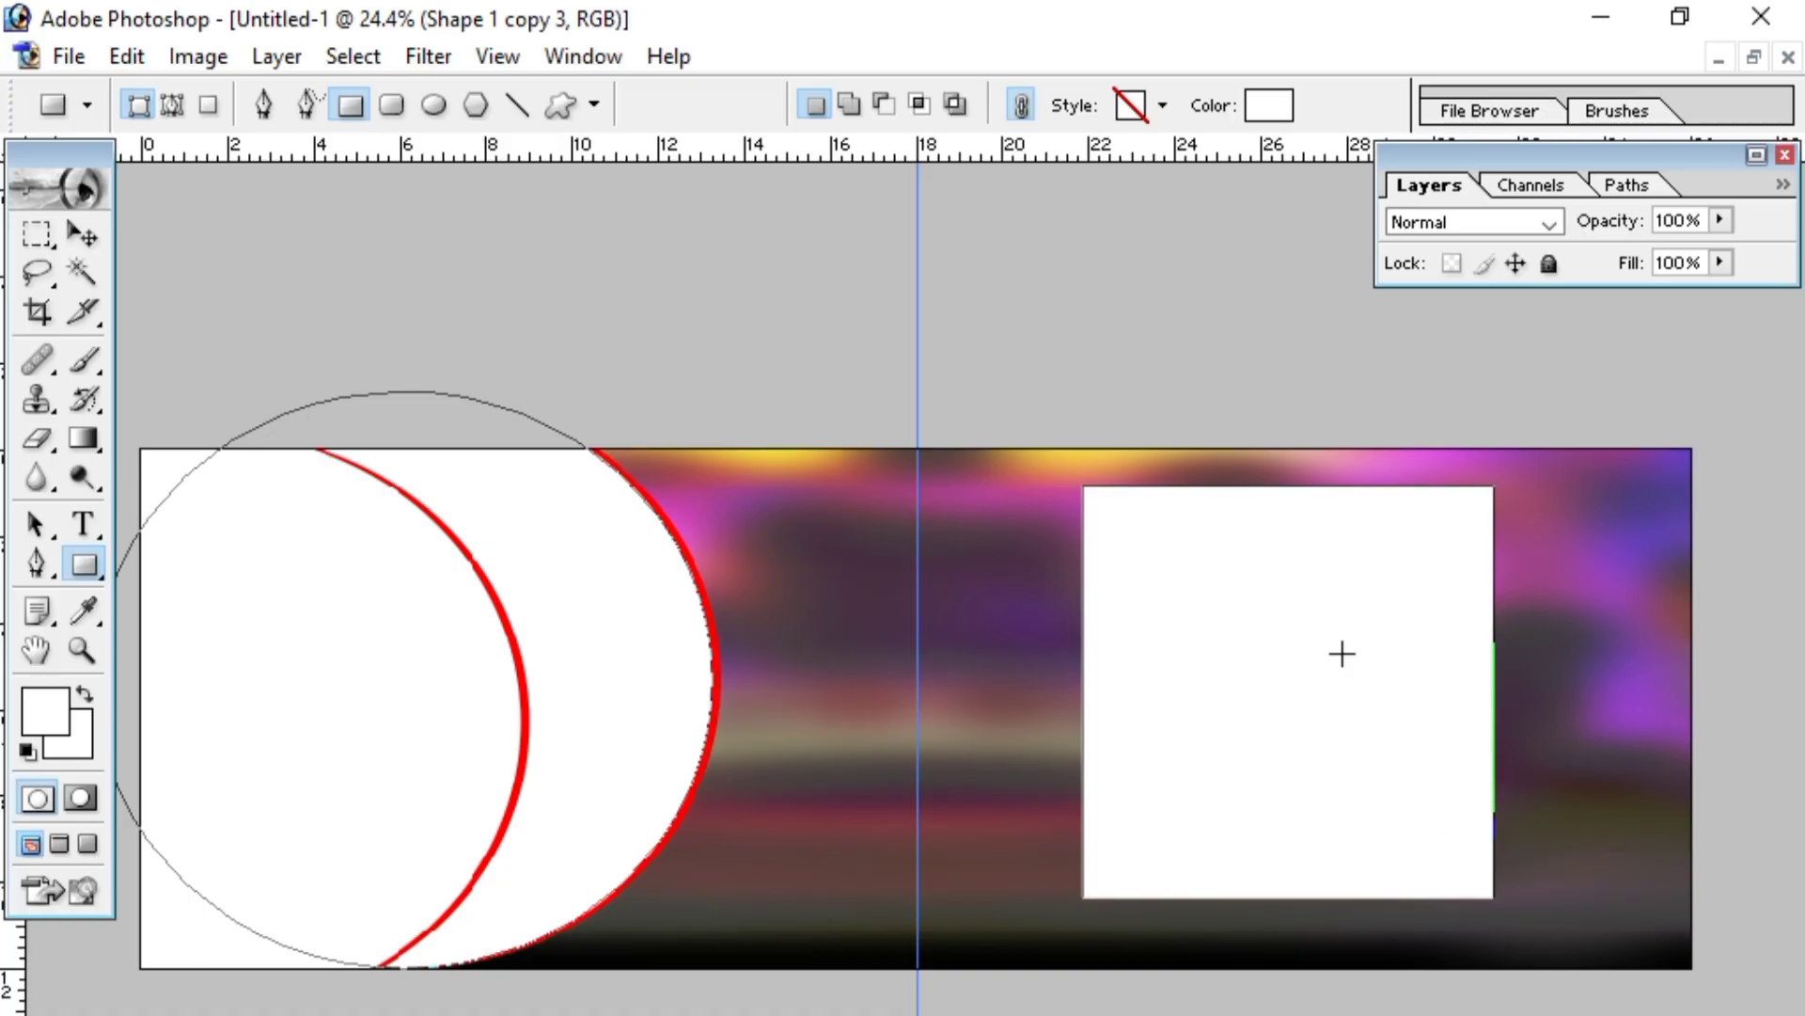
{"action": "left_click", "coordinate": [83, 234]}
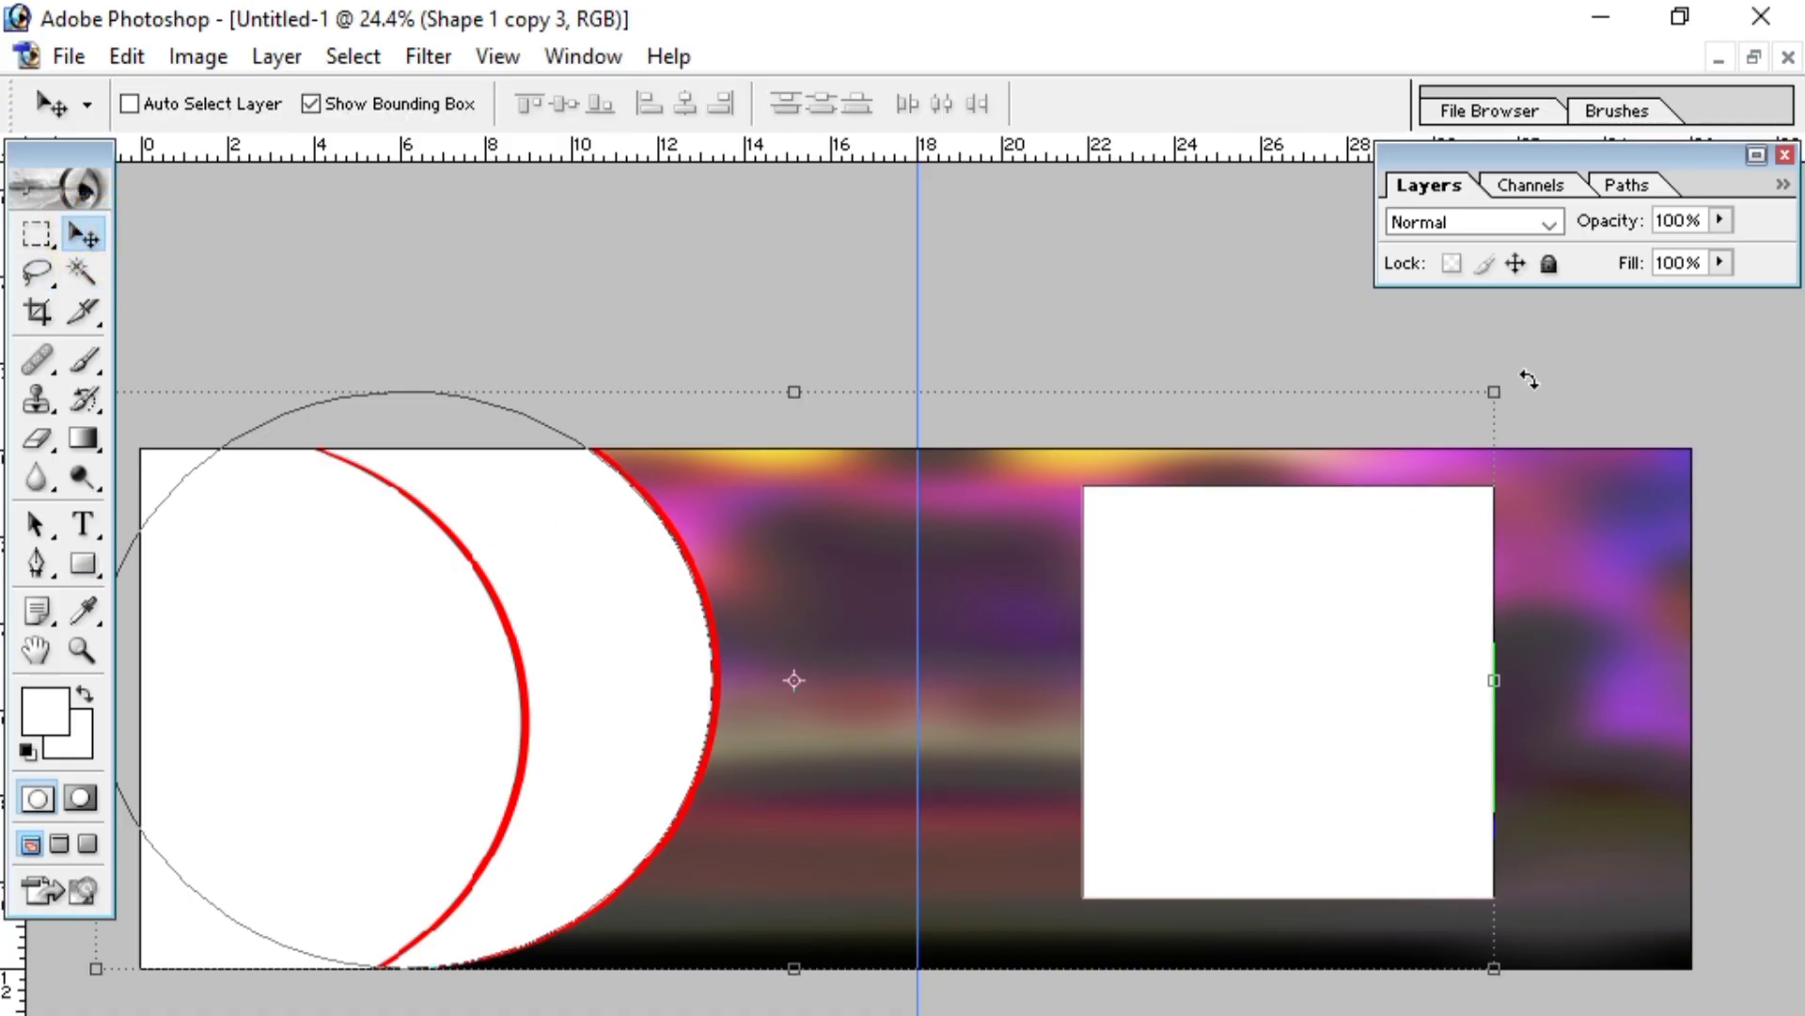
{"action": "left_click_drag", "start_coordinate": [1517, 377], "coordinate": [1519, 366]}
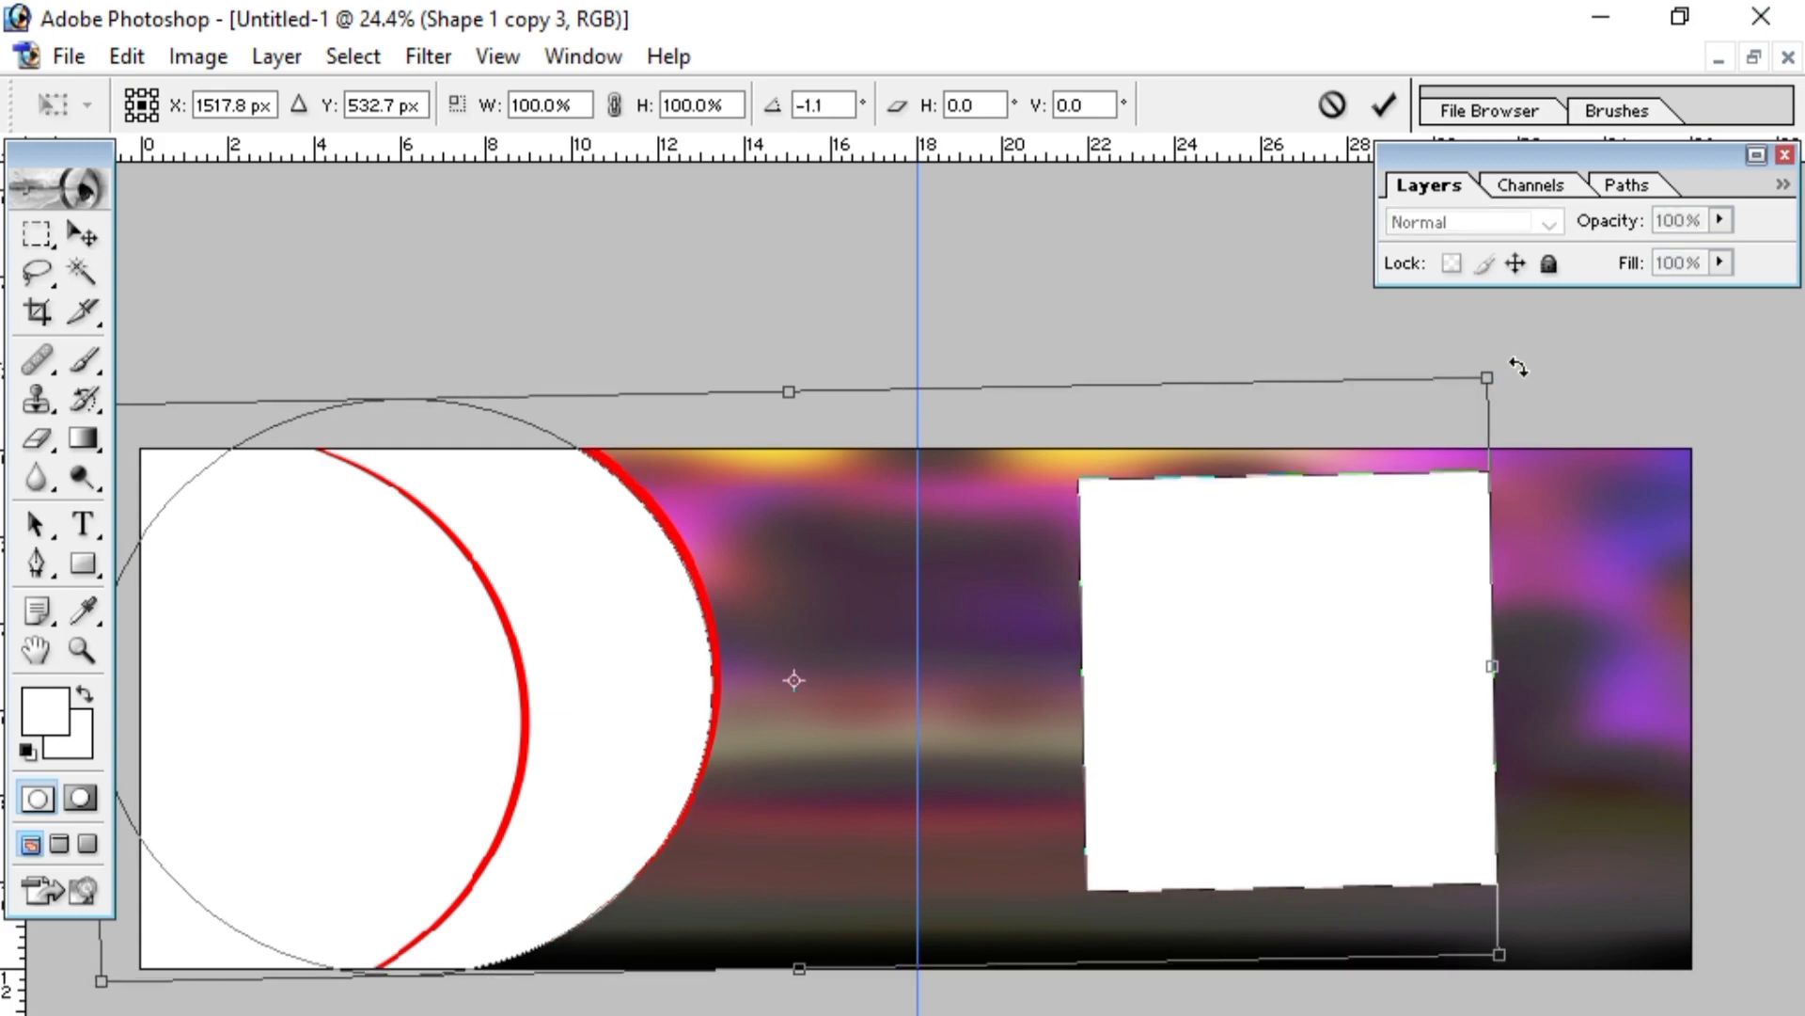
{"action": "key", "text": "ctrl+z"}
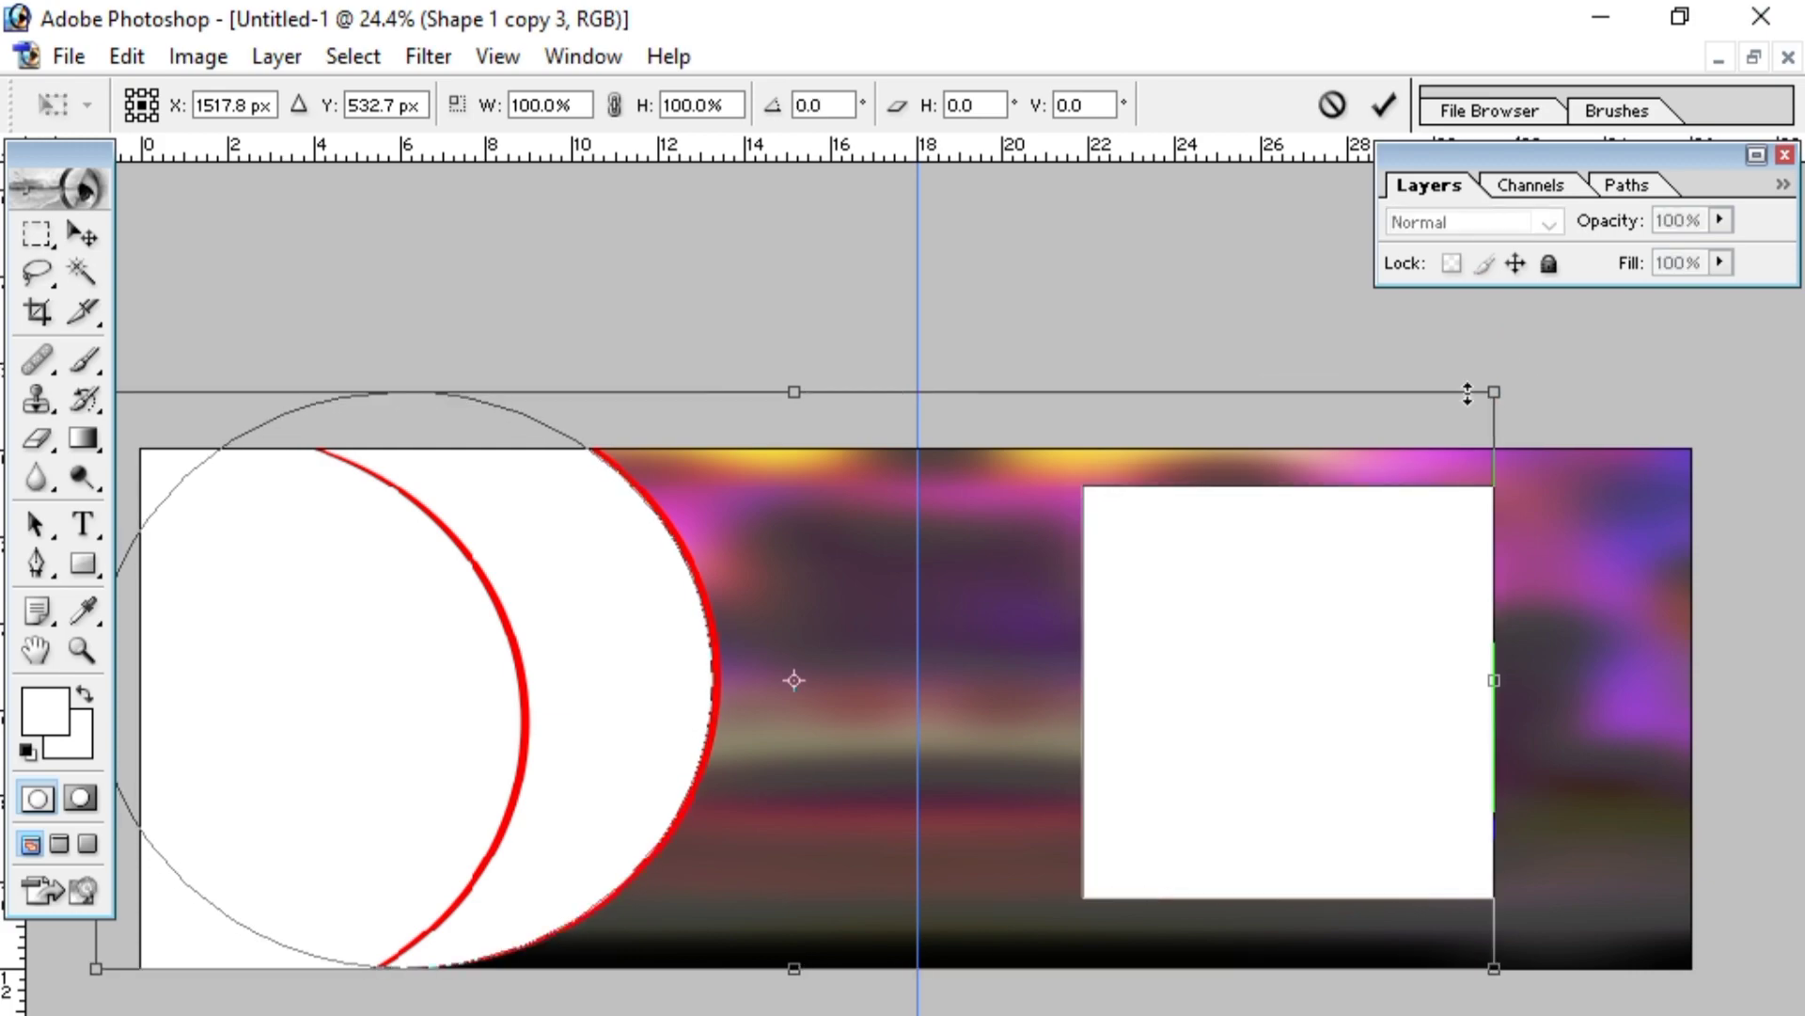
{"action": "left_click", "coordinate": [83, 233]}
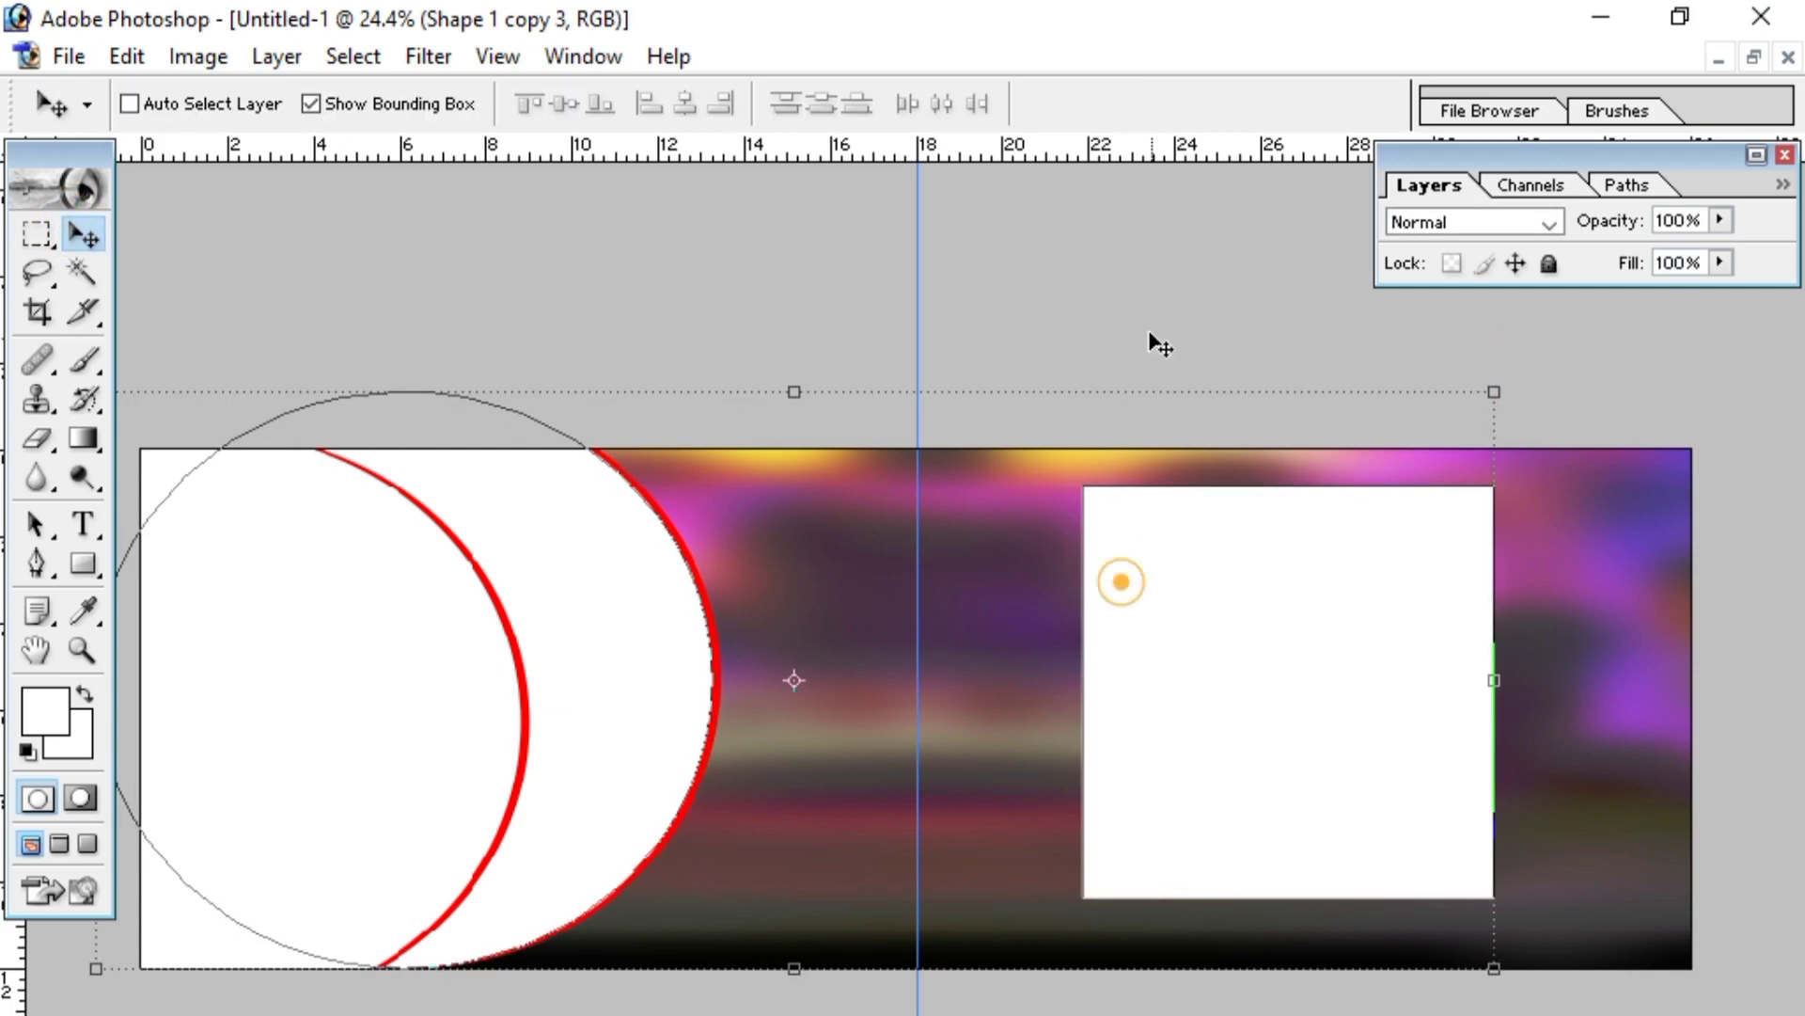
{"action": "key", "text": "ctrl+alt+z"}
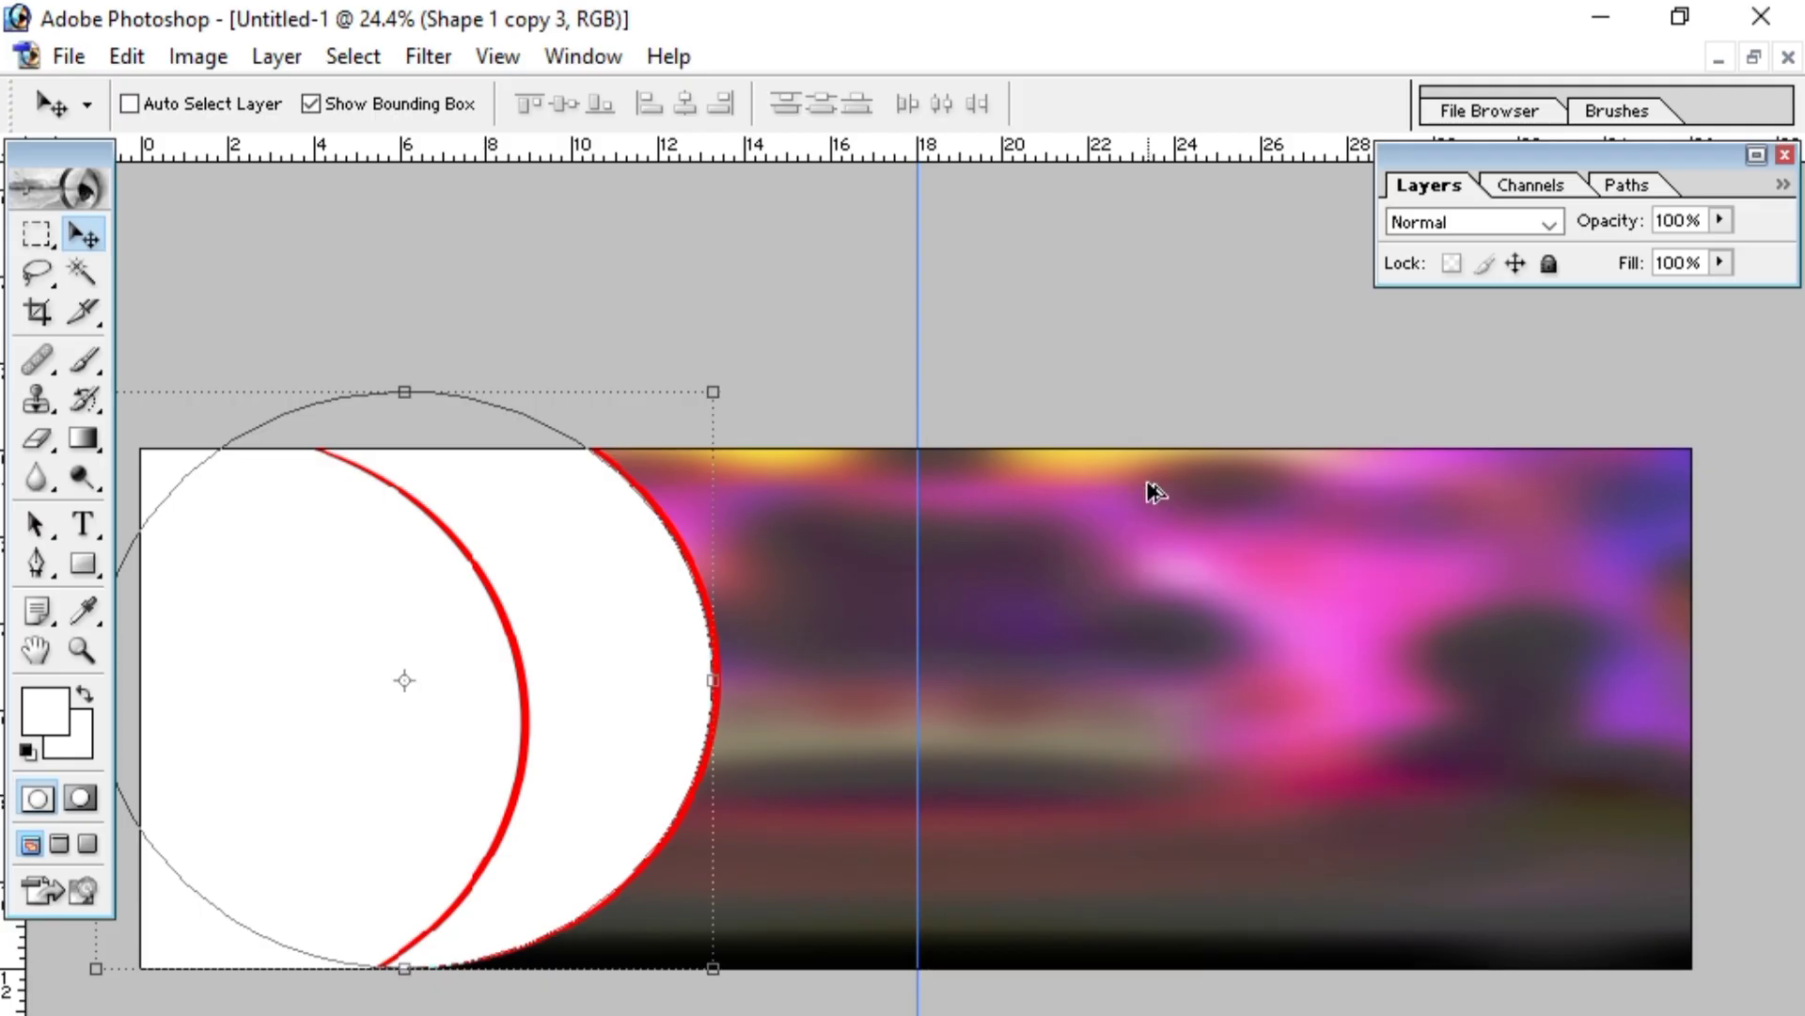
- Draw a white rectangle about 6.4 by 7.2 ruler units near the banner's right edge as a separate shape layer
{"action": "left_click", "coordinate": [82, 565]}
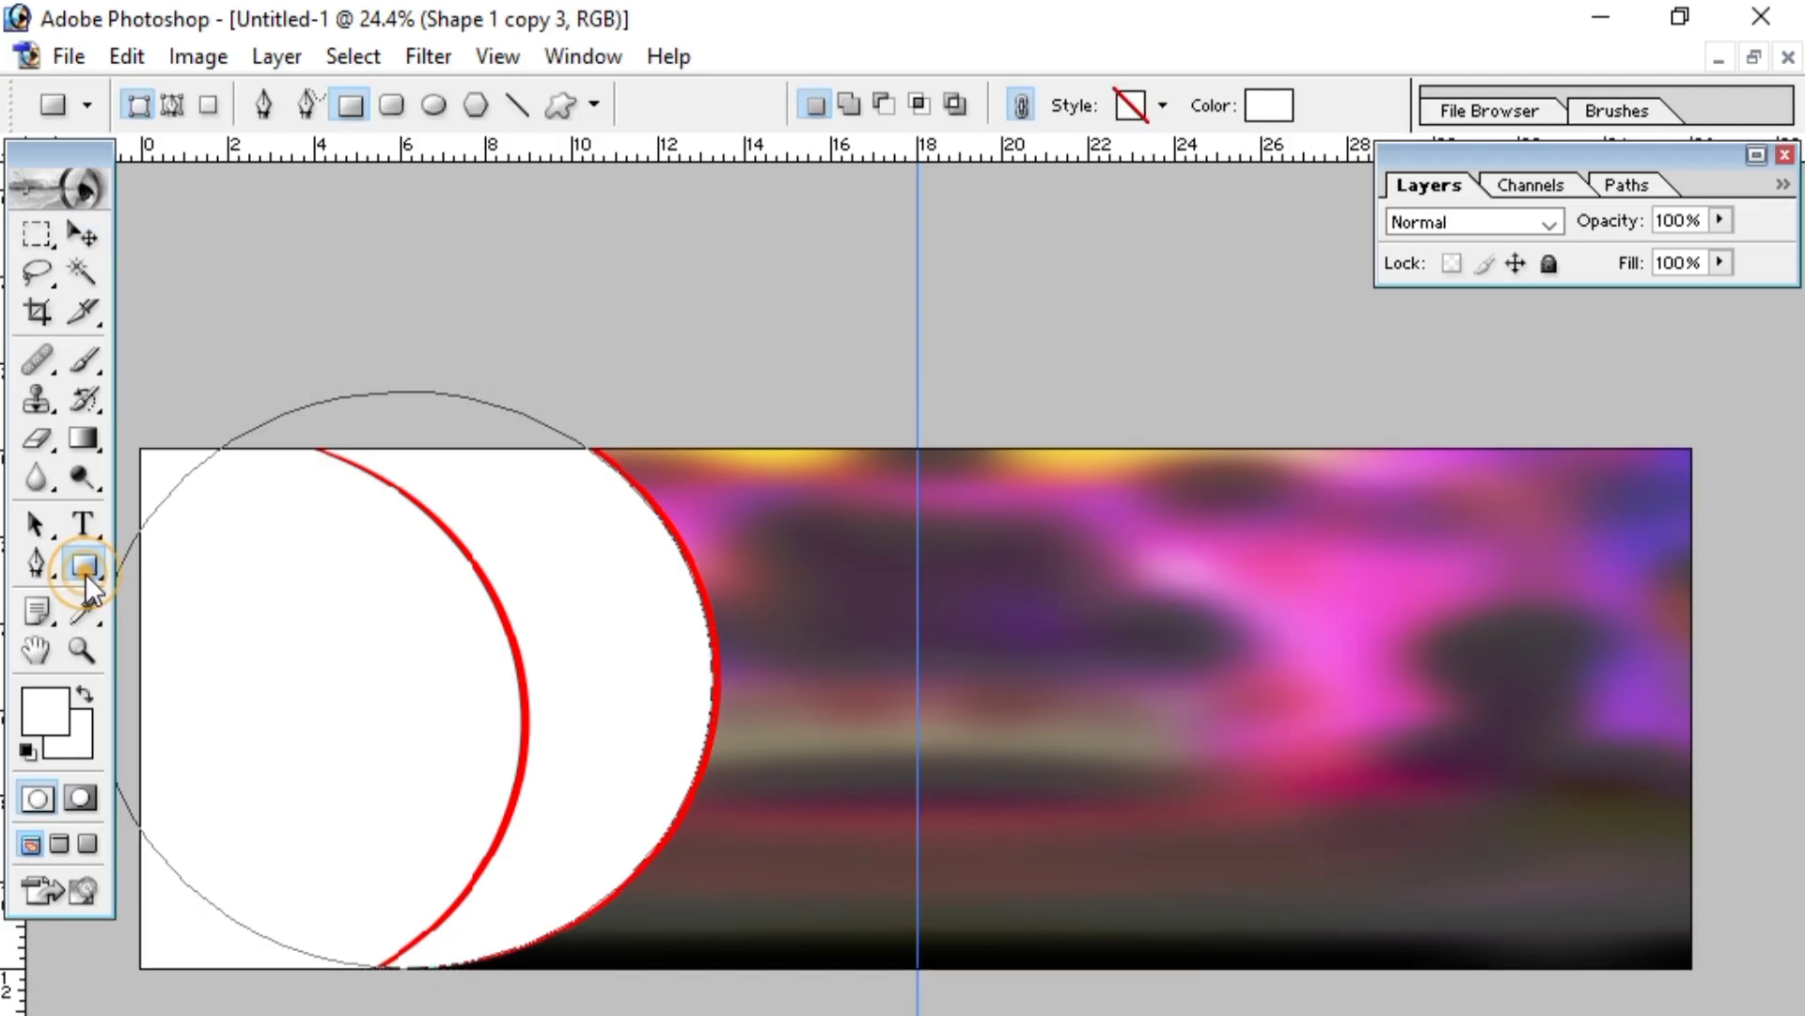
{"action": "left_click_drag", "start_coordinate": [92, 568], "coordinate": [268, 558]}
{"action": "left_click_drag", "start_coordinate": [1395, 522], "coordinate": [1669, 833]}
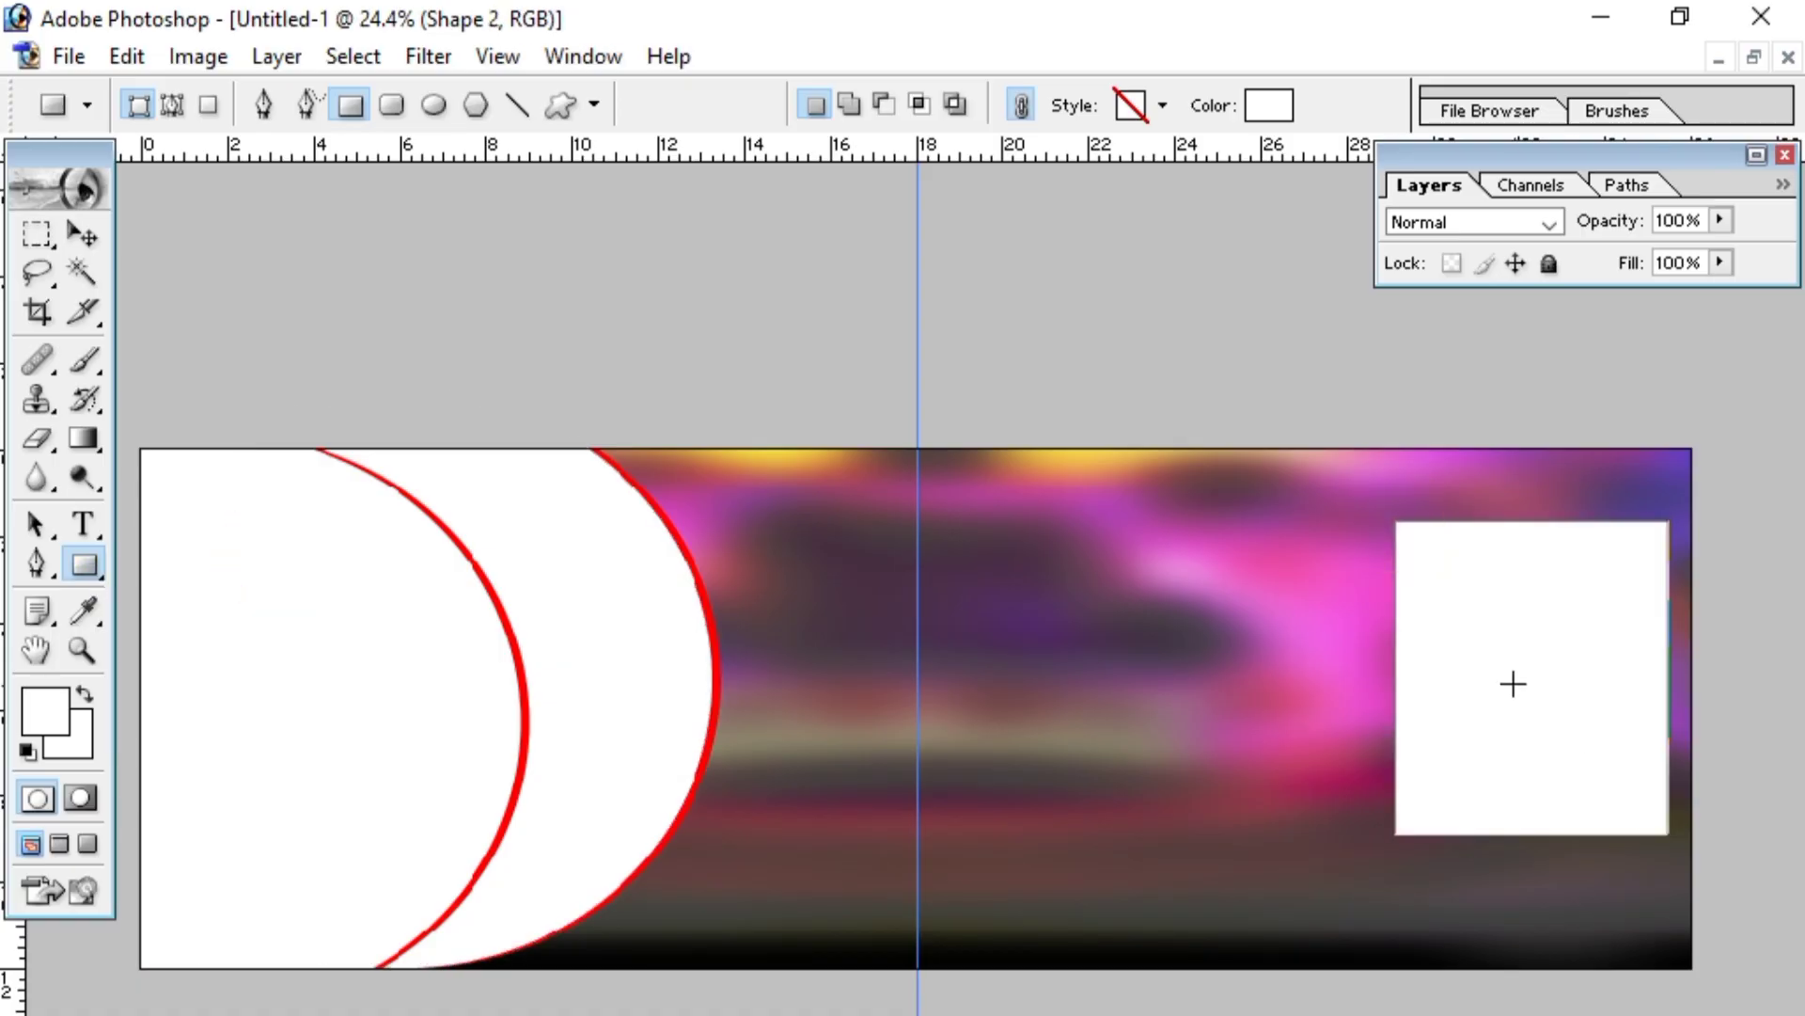
- Rotate the white rectangle to -54.5°, enlarge it to about 188.9% by 162.5%, and apply it with one corner pointing inward from the banner's right edge
{"action": "left_click", "coordinate": [83, 234]}
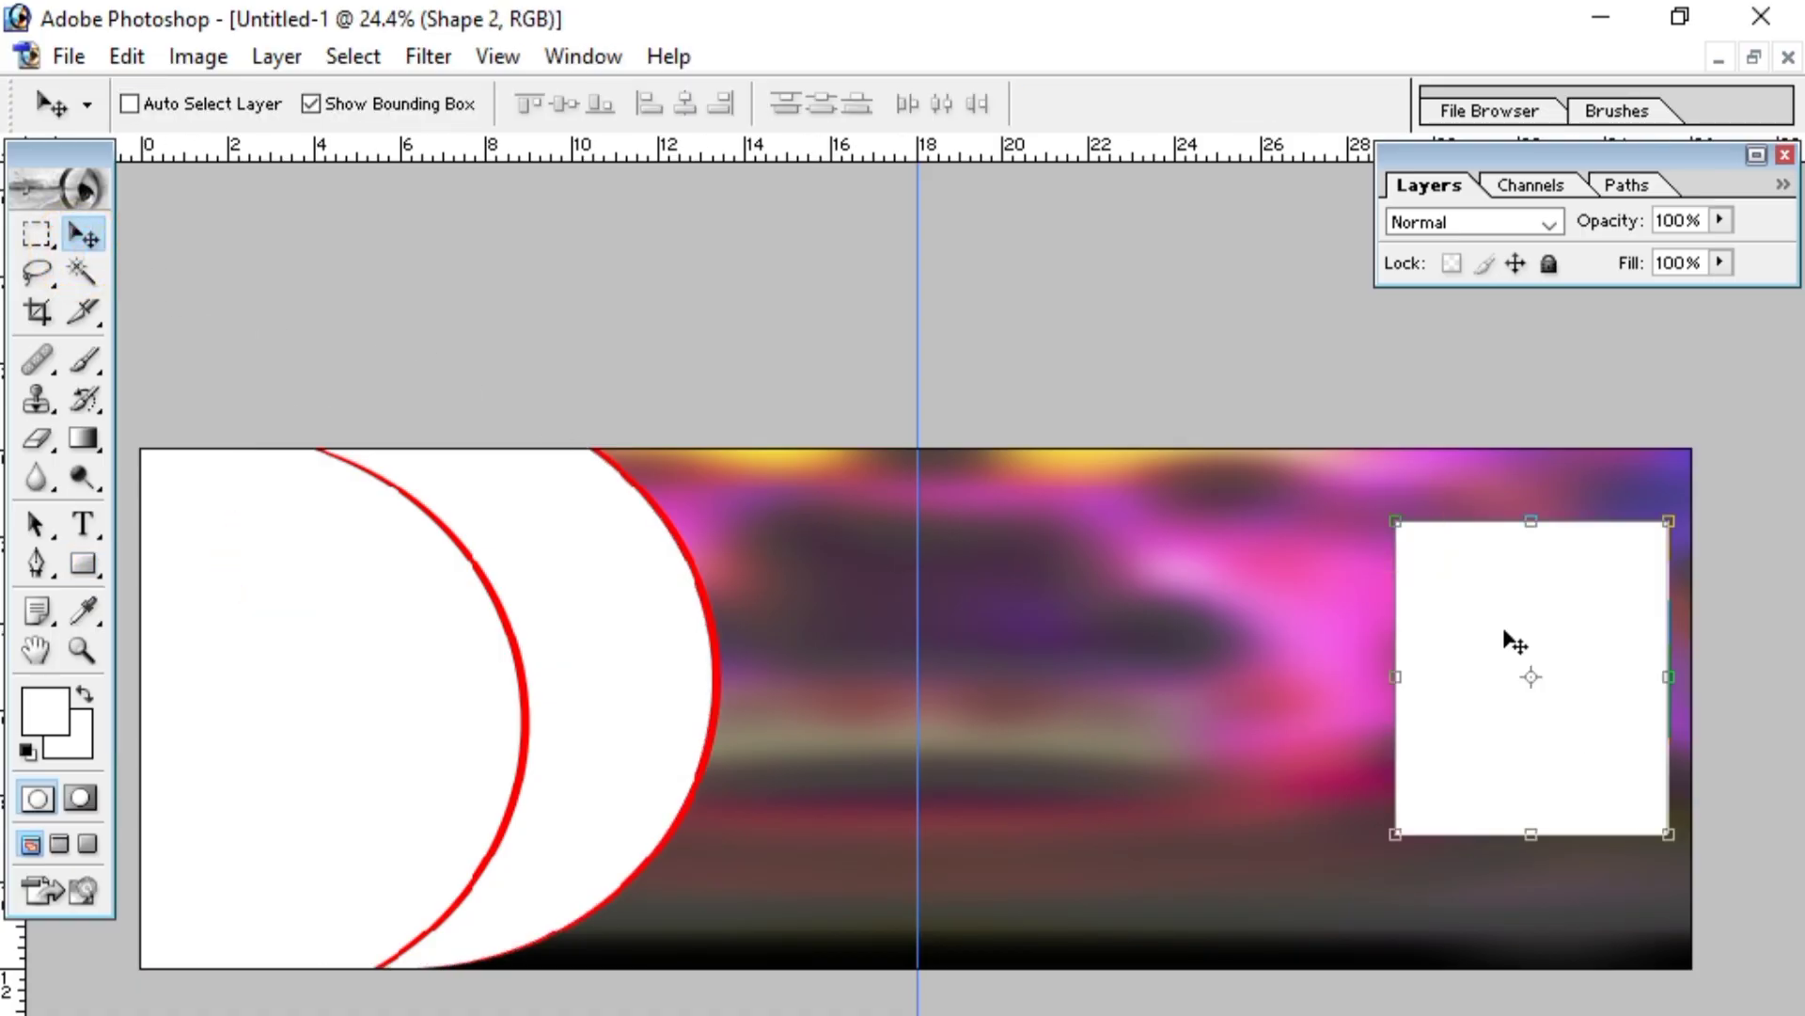
{"action": "left_click_drag", "start_coordinate": [1689, 513], "coordinate": [1495, 474]}
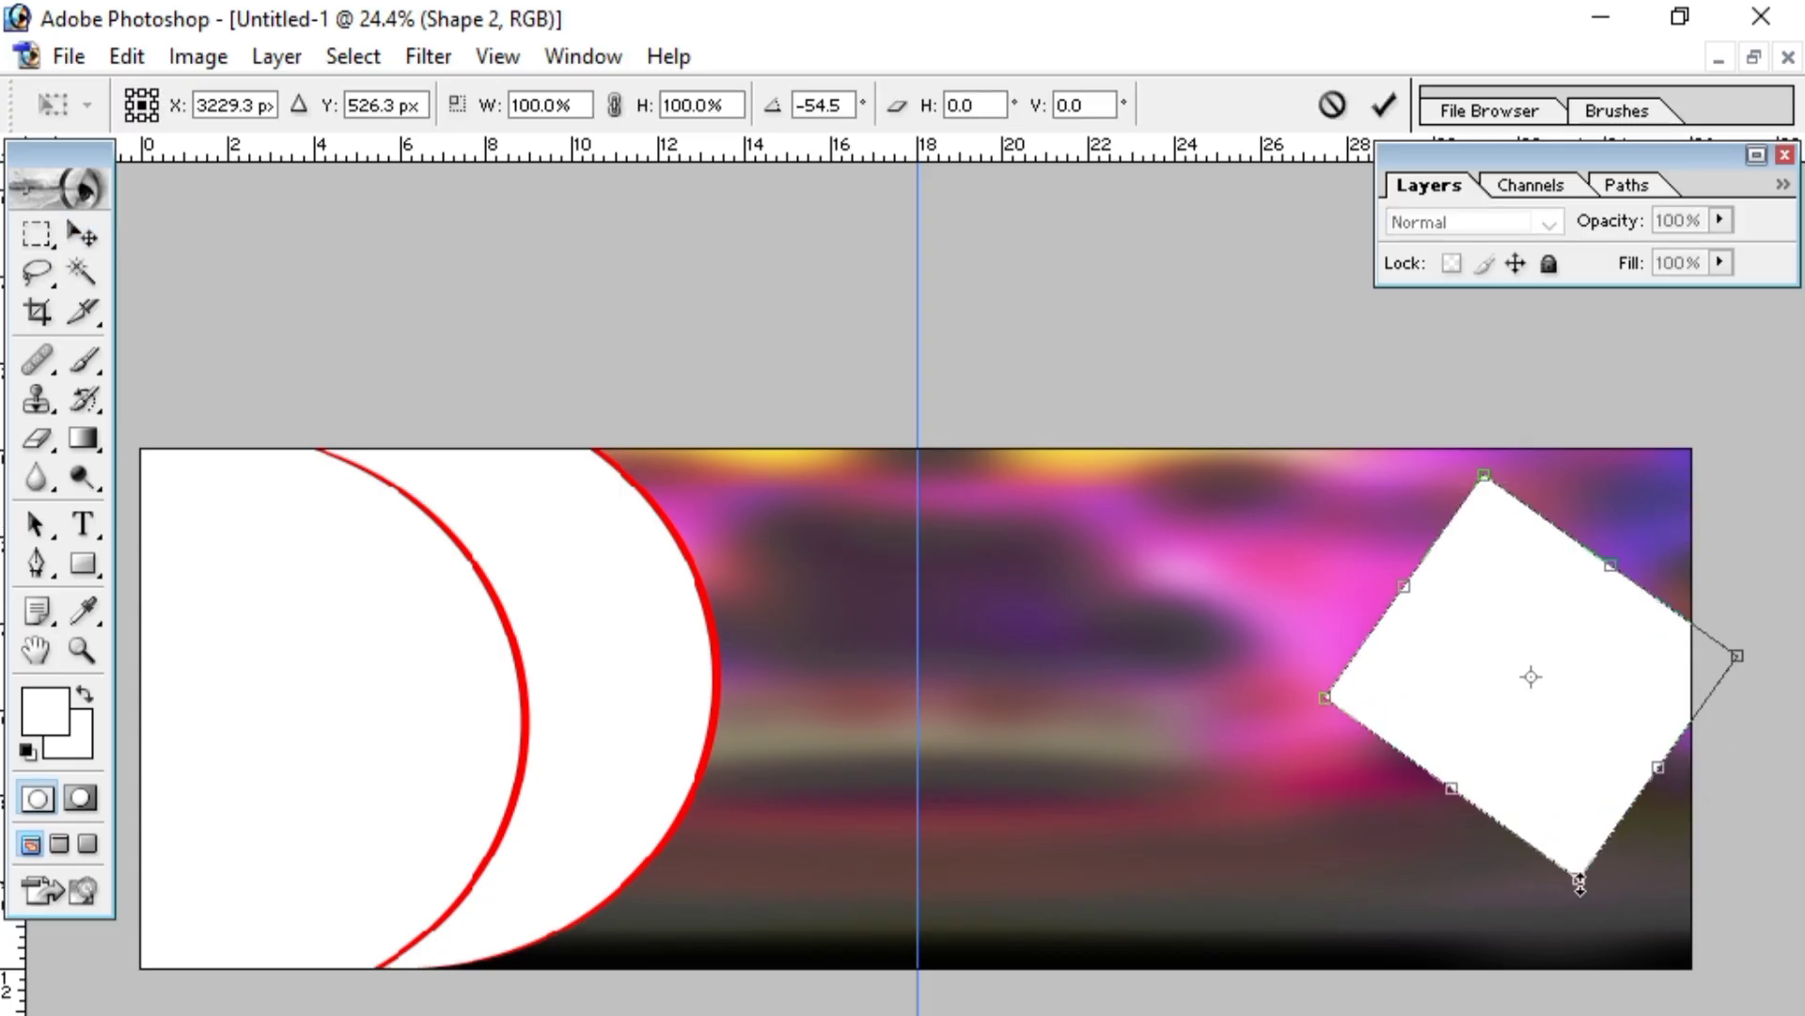
{"action": "left_click_drag", "start_coordinate": [1736, 655], "coordinate": [1799, 629]}
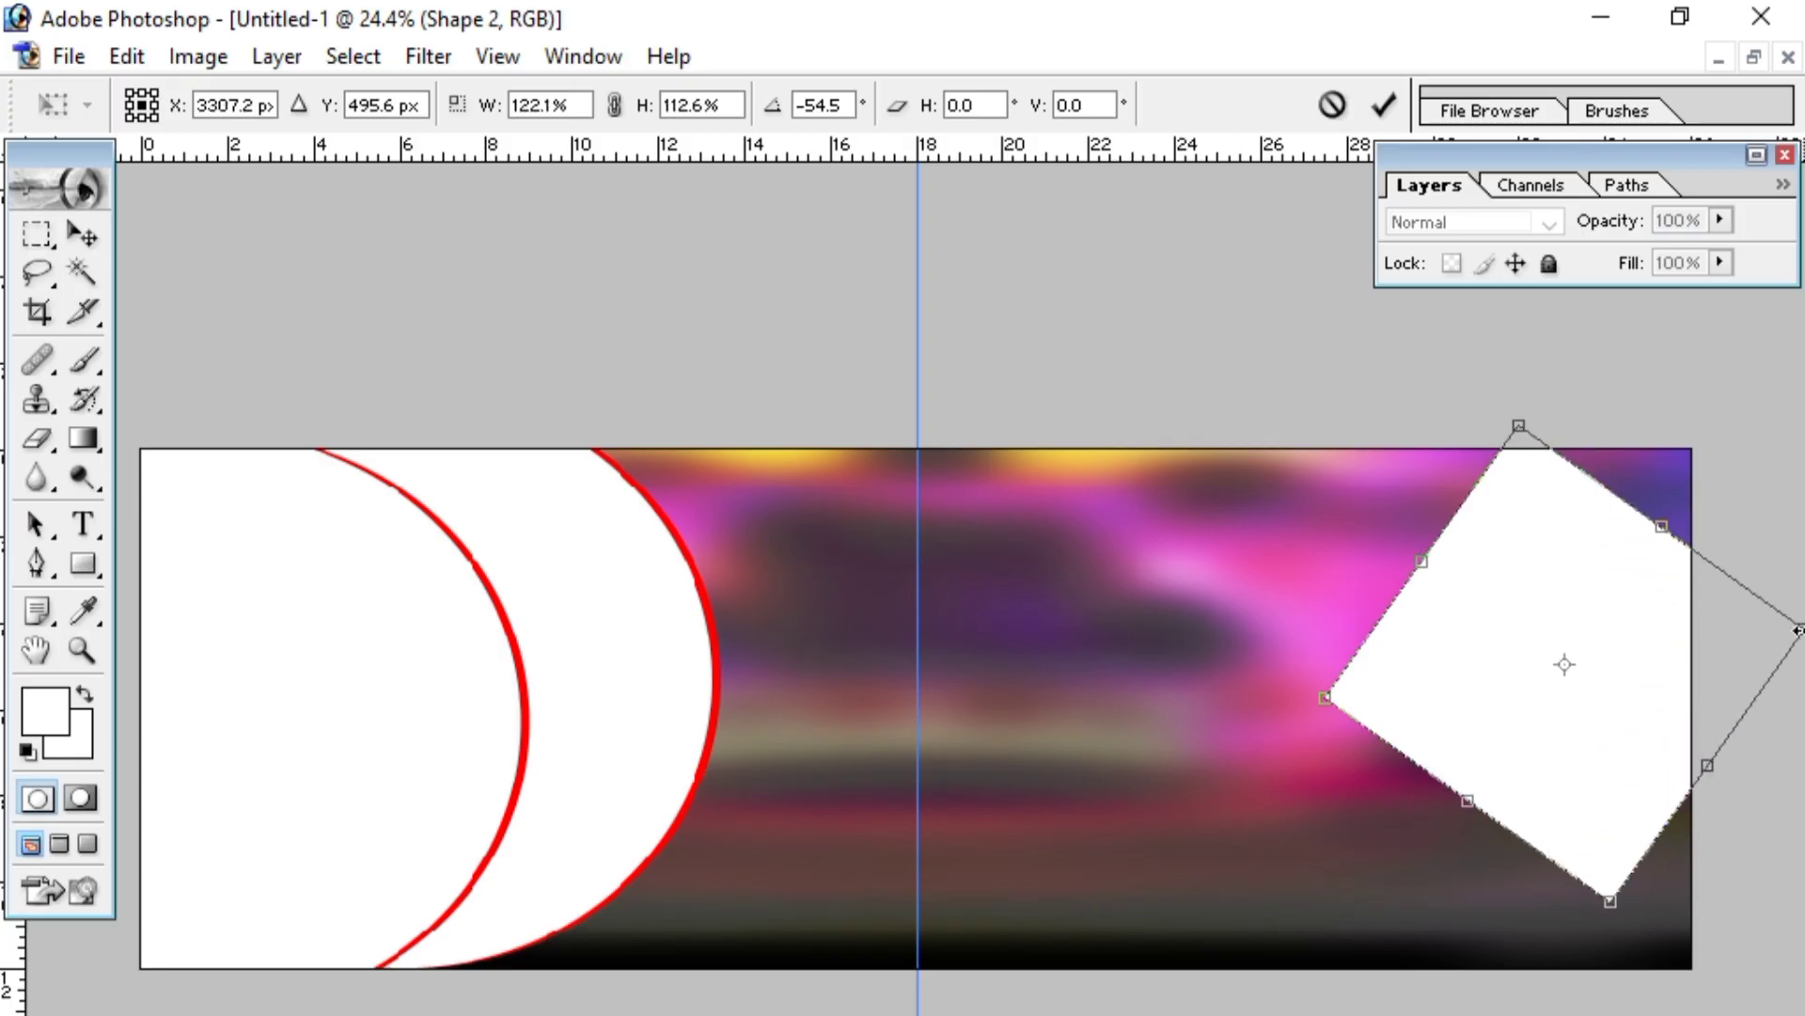
{"action": "left_click_drag", "start_coordinate": [1621, 623], "coordinate": [1213, 602]}
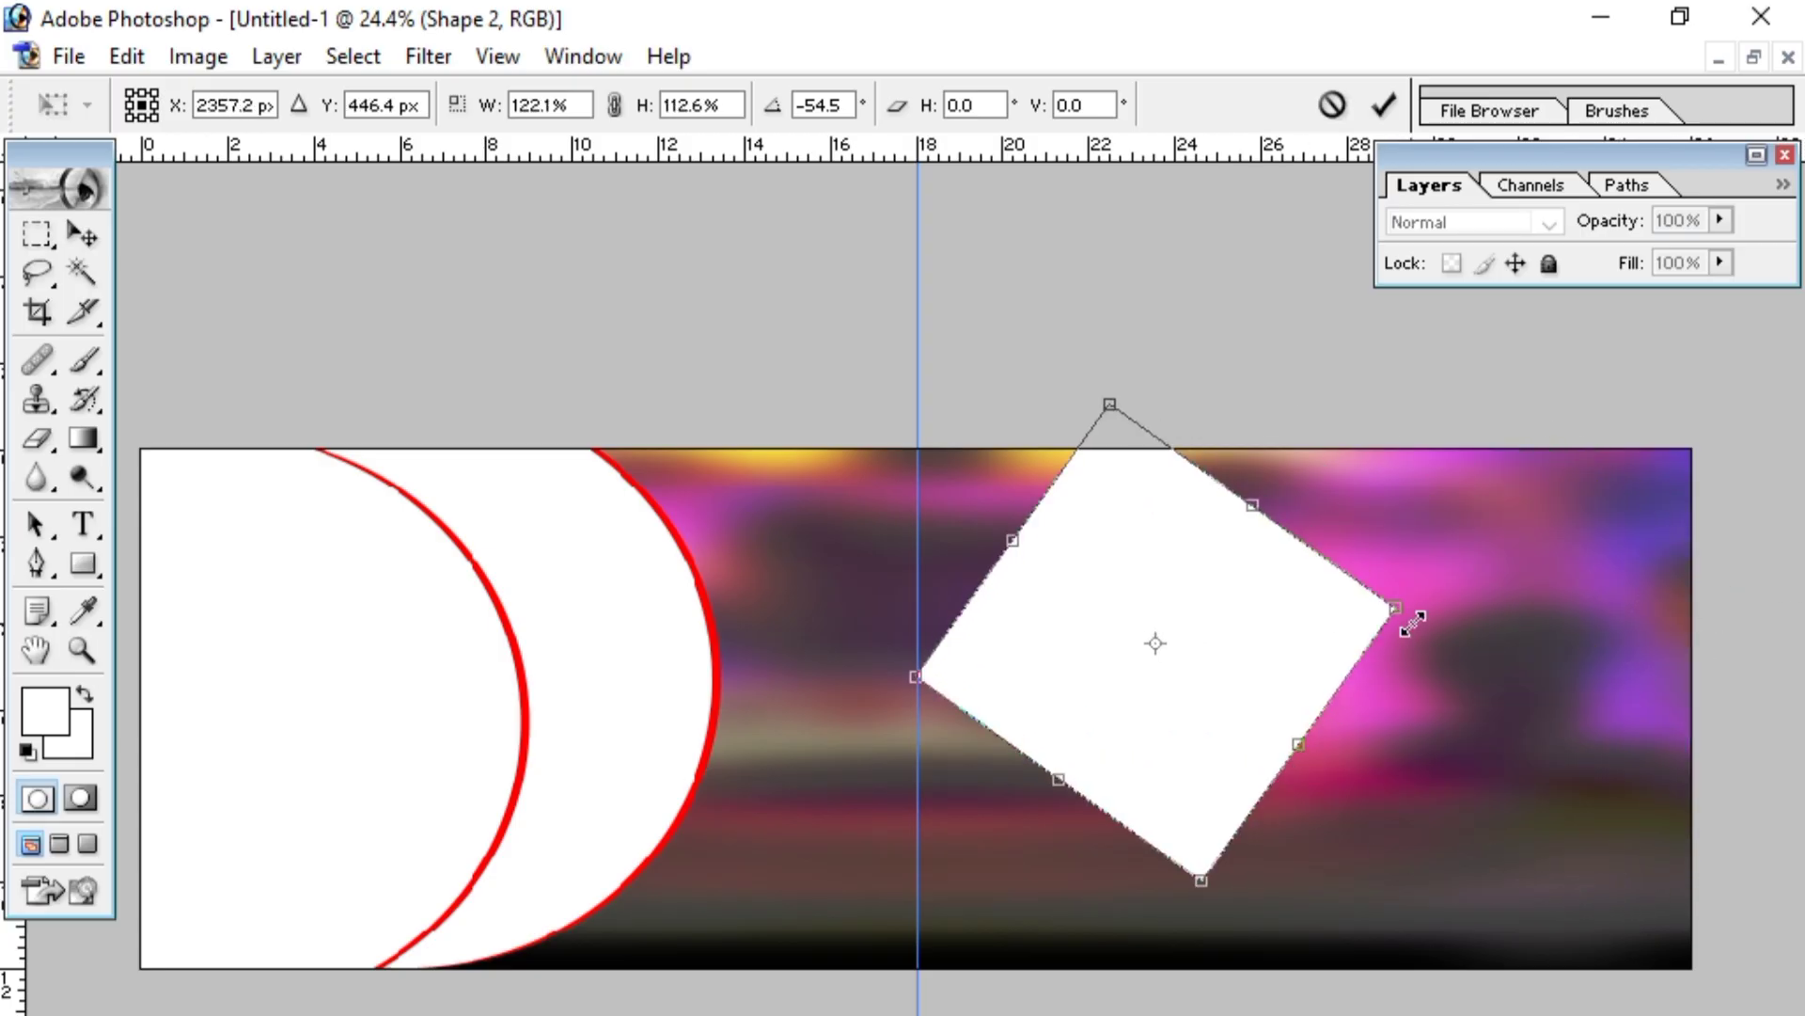
{"action": "left_click_drag", "start_coordinate": [1395, 612], "coordinate": [1730, 554]}
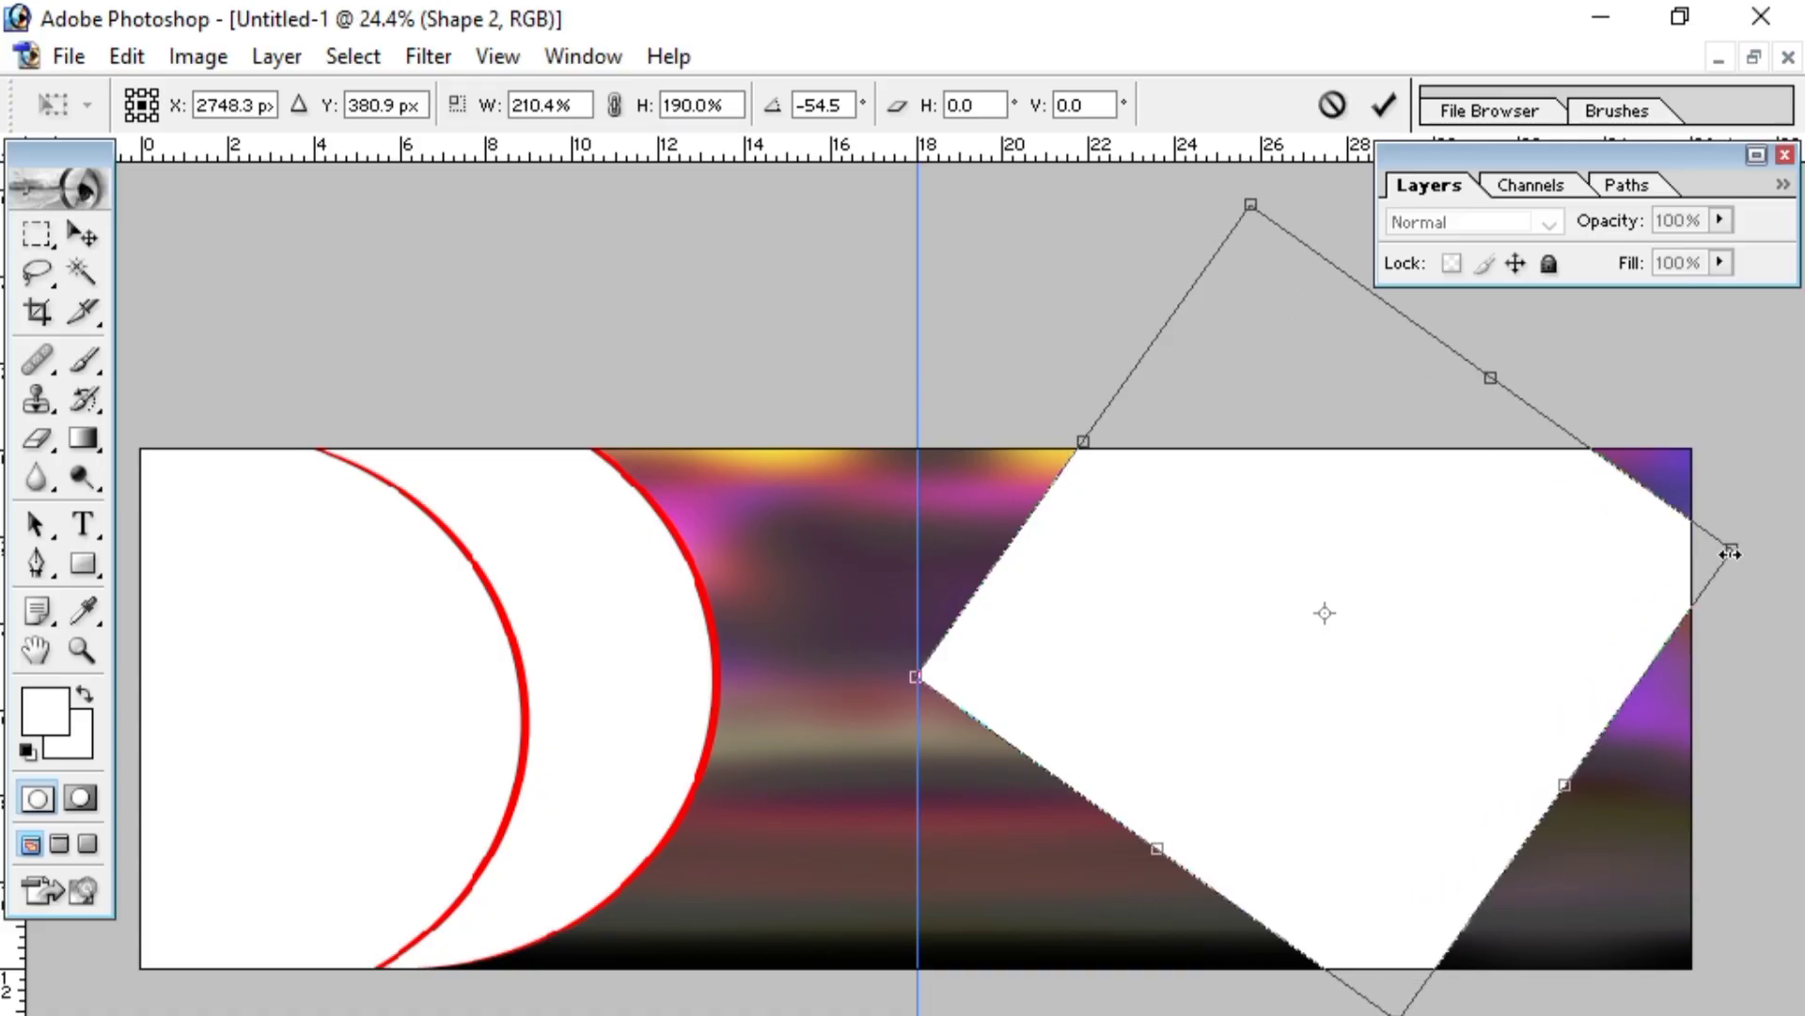
{"action": "left_click_drag", "start_coordinate": [1493, 631], "coordinate": [1784, 679]}
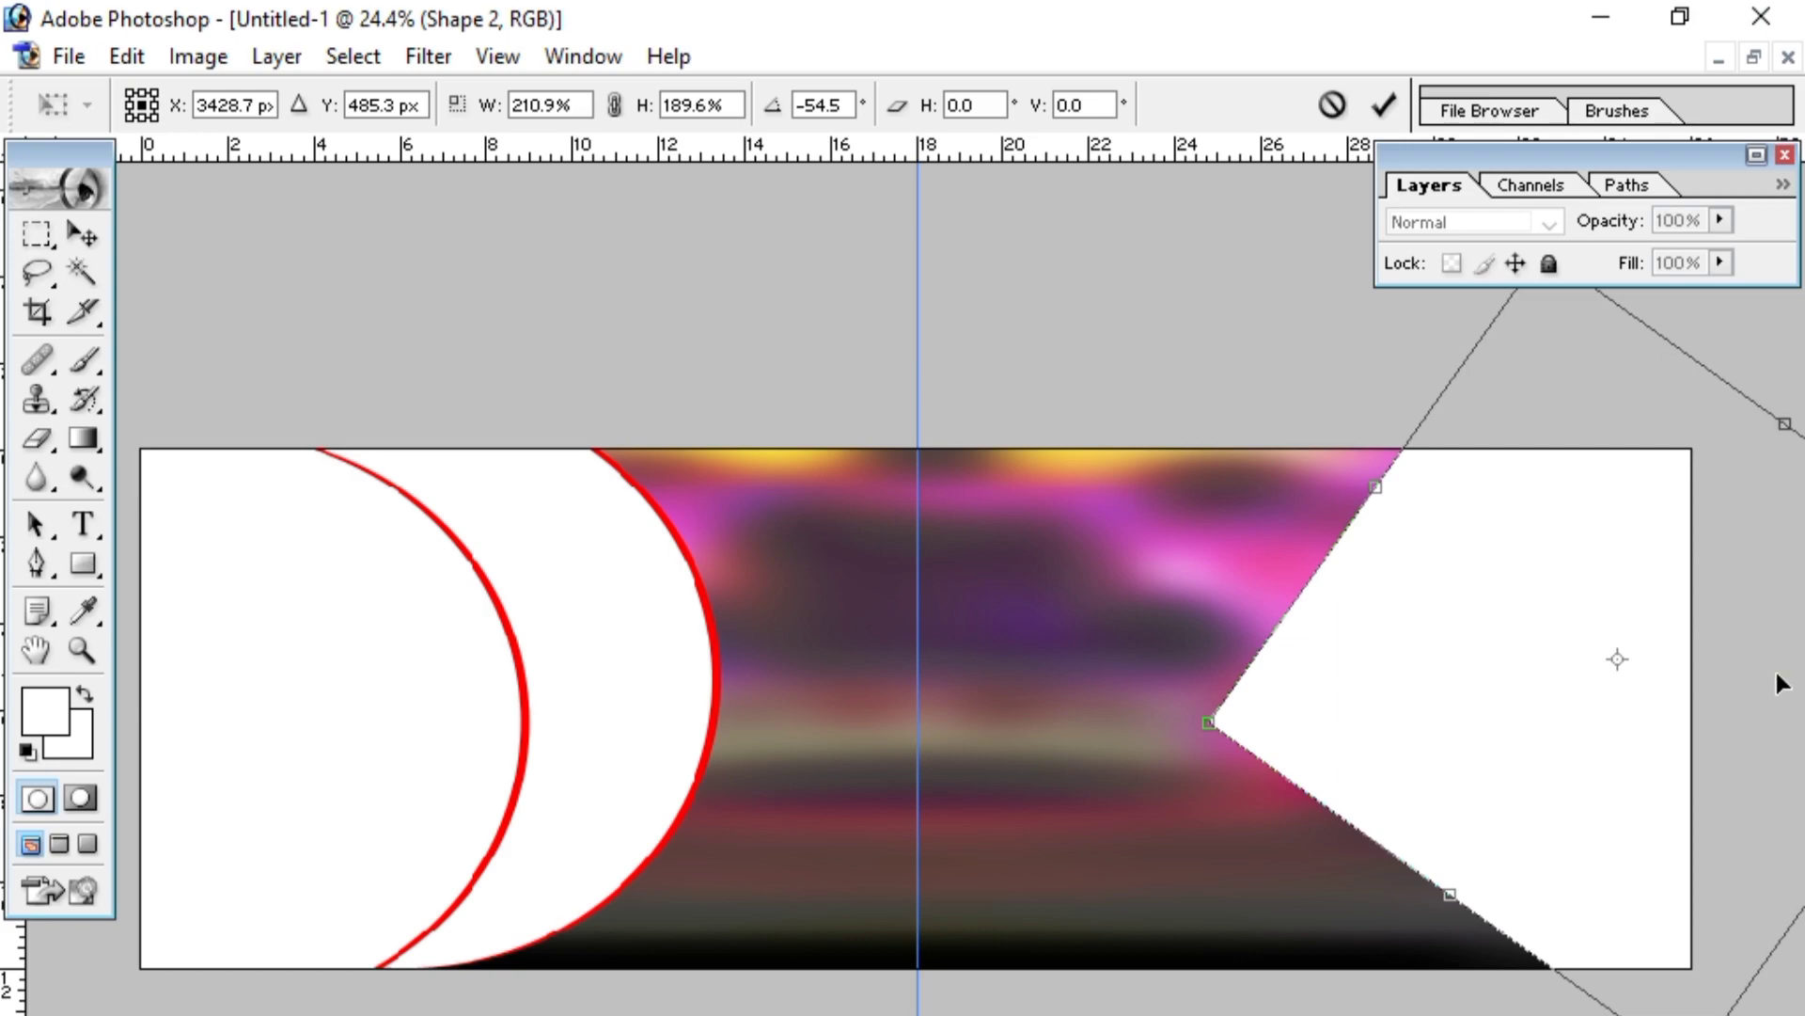
{"action": "left_click_drag", "start_coordinate": [1782, 684], "coordinate": [1462, 677]}
{"action": "left_click_drag", "start_coordinate": [1712, 584], "coordinate": [1612, 584]}
{"action": "left_click_drag", "start_coordinate": [1415, 598], "coordinate": [1760, 632]}
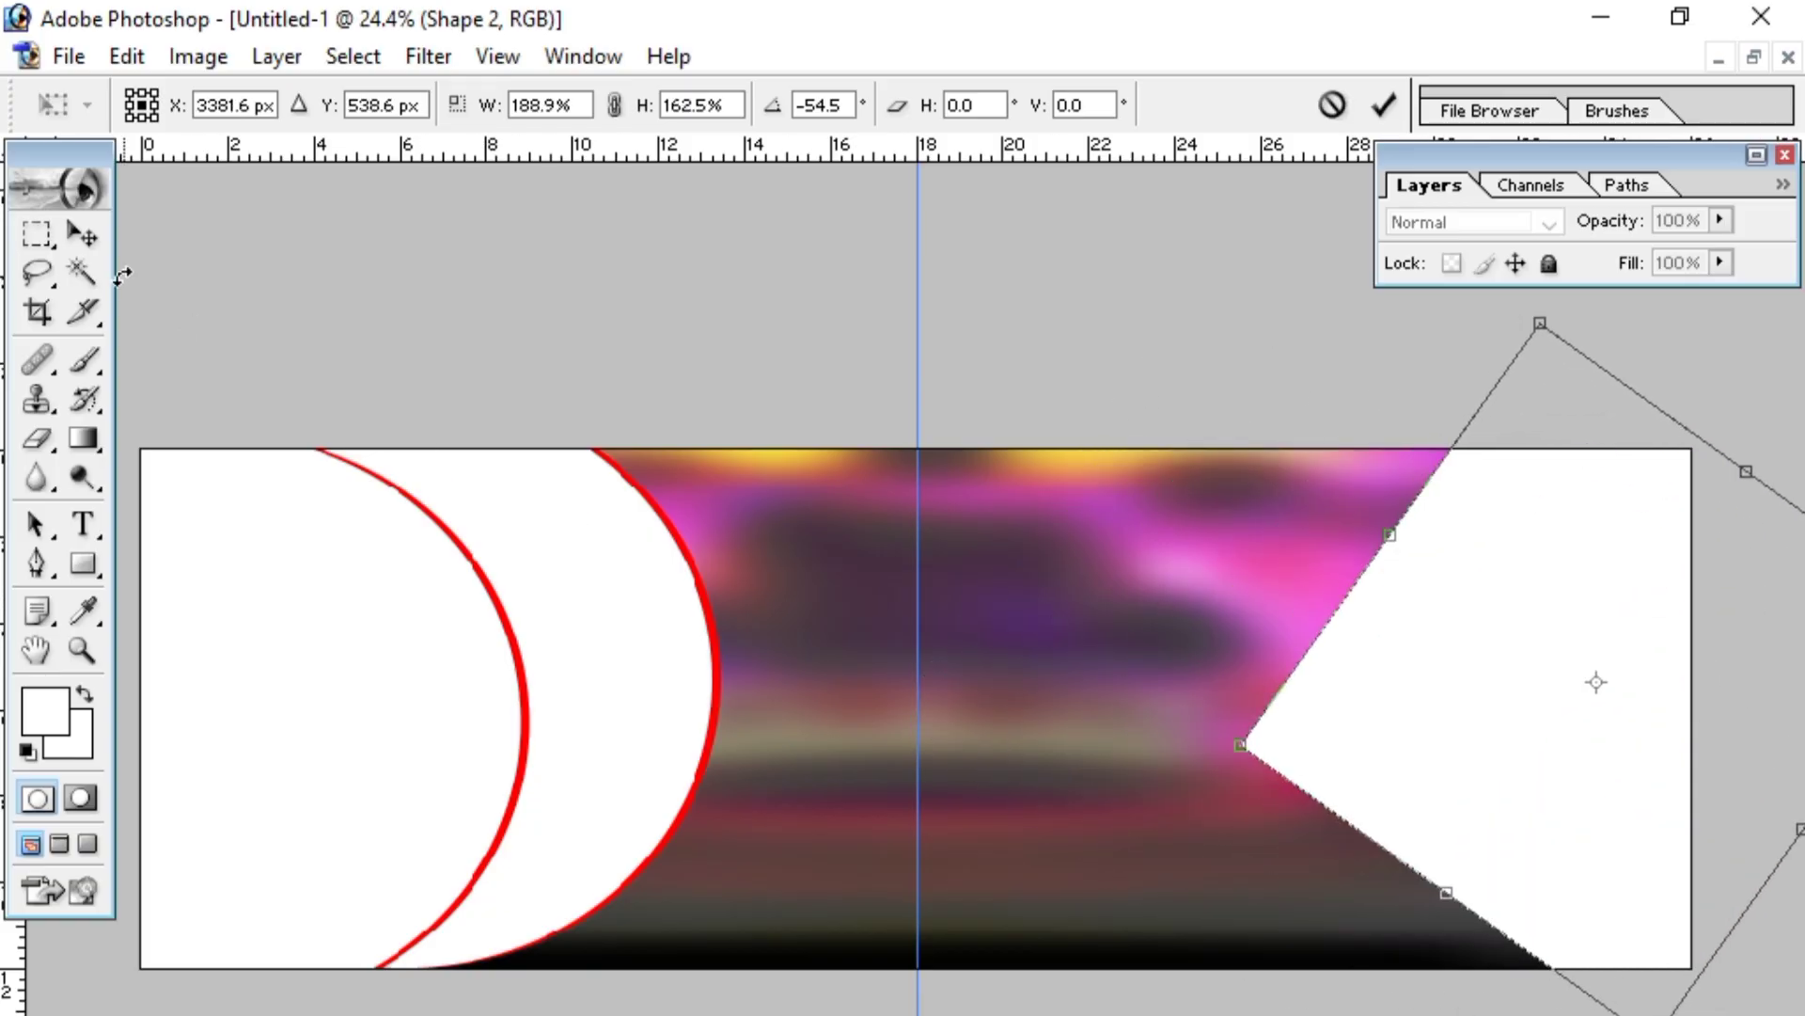
{"action": "left_click", "coordinate": [82, 234]}
{"action": "left_click", "coordinate": [865, 515]}
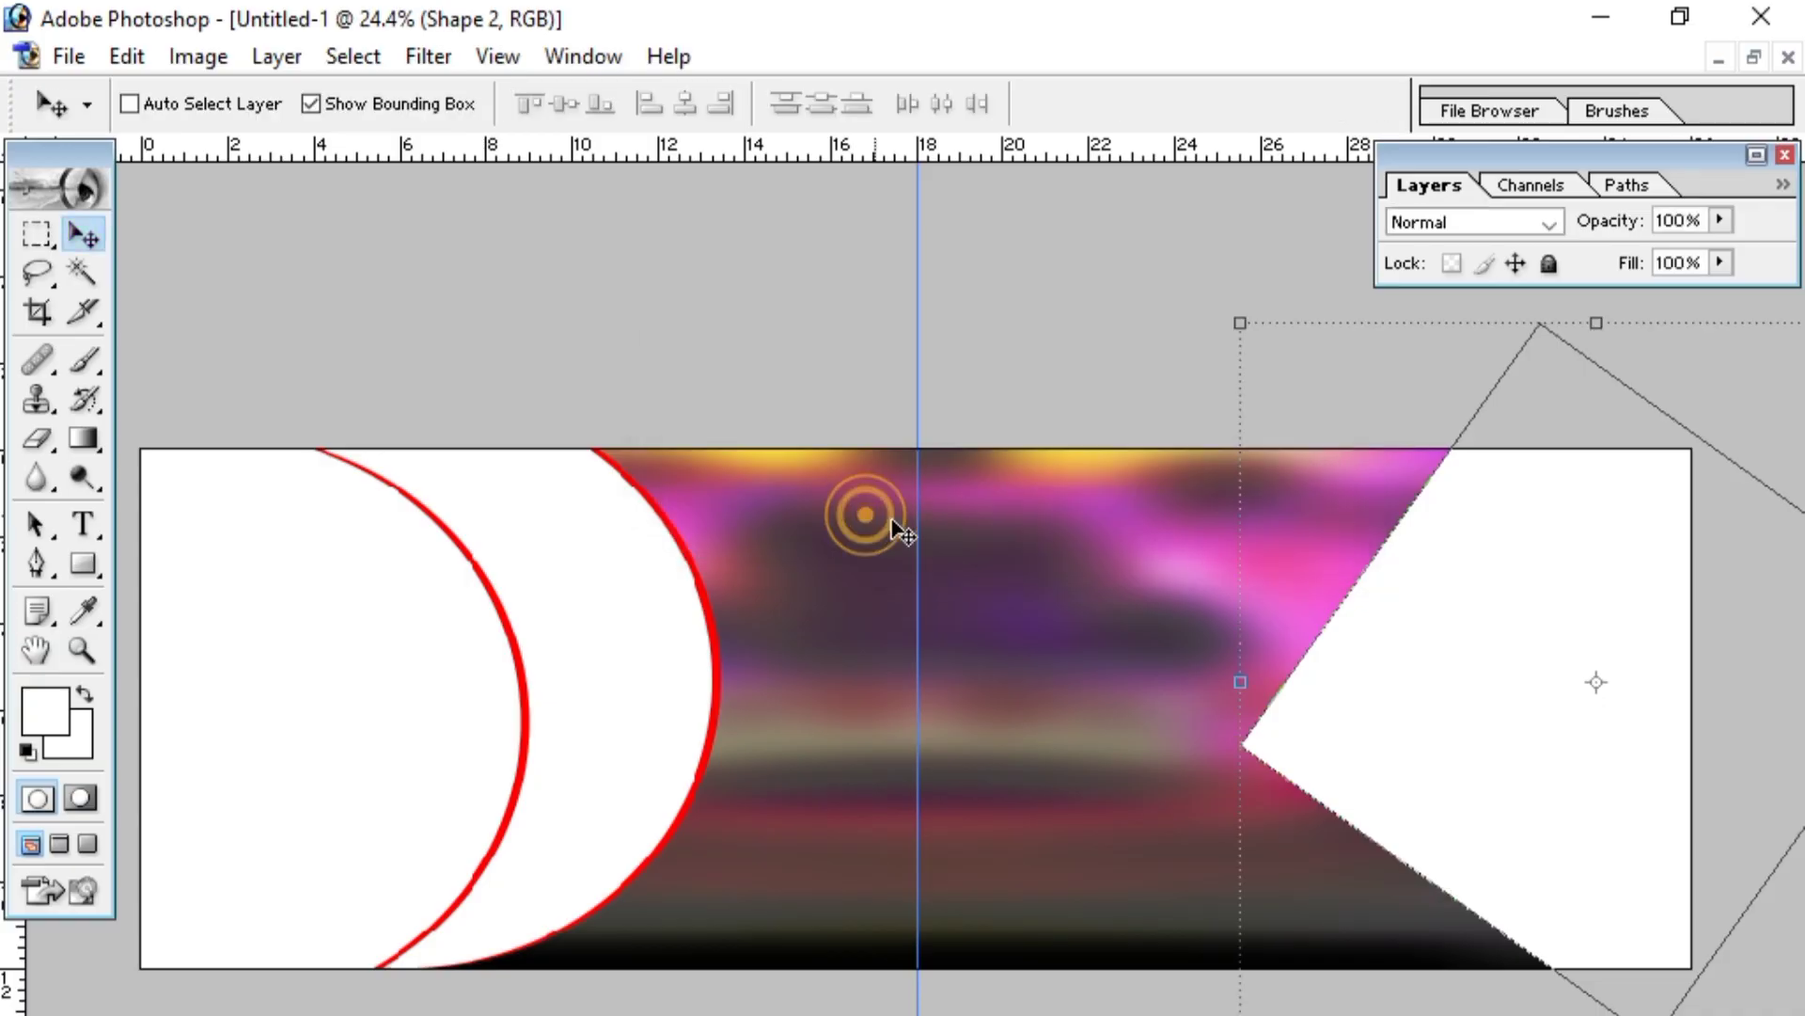
- Duplicate the white angled shape layer and recolor the lower of the two shapes purple C600FF
{"action": "left_click", "coordinate": [1493, 599]}
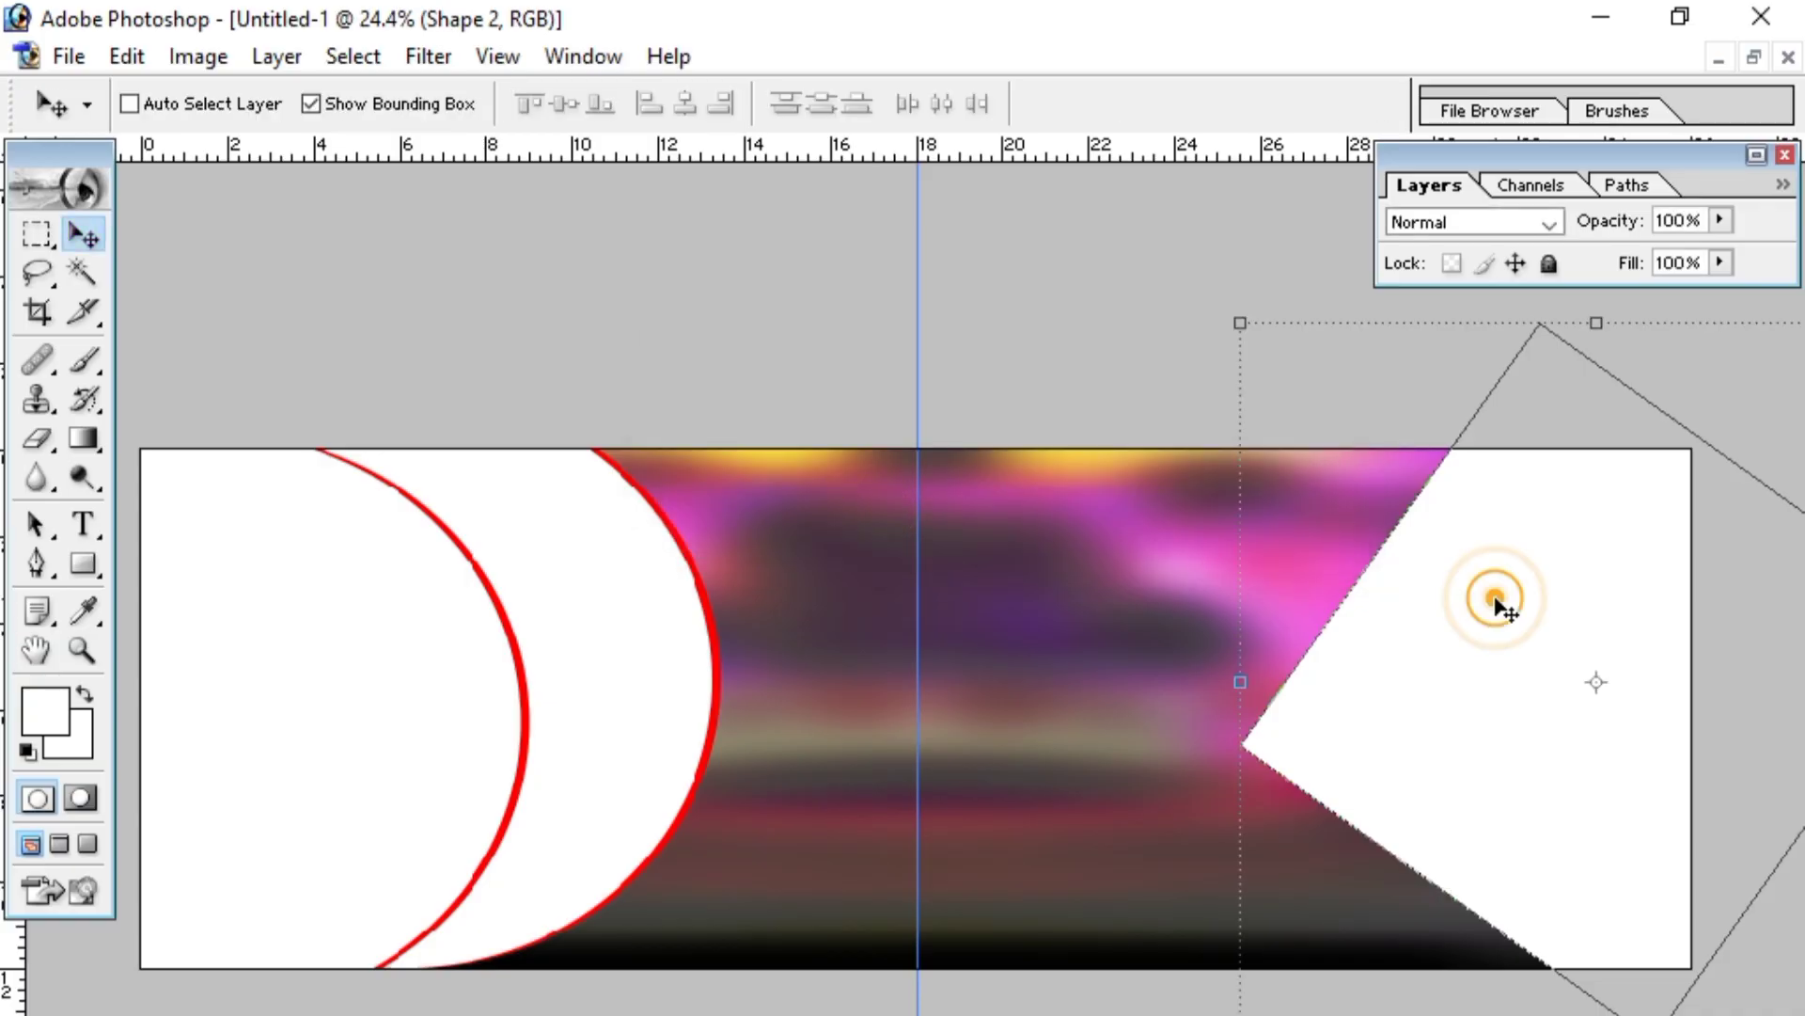
{"action": "key", "text": "ctrl+j"}
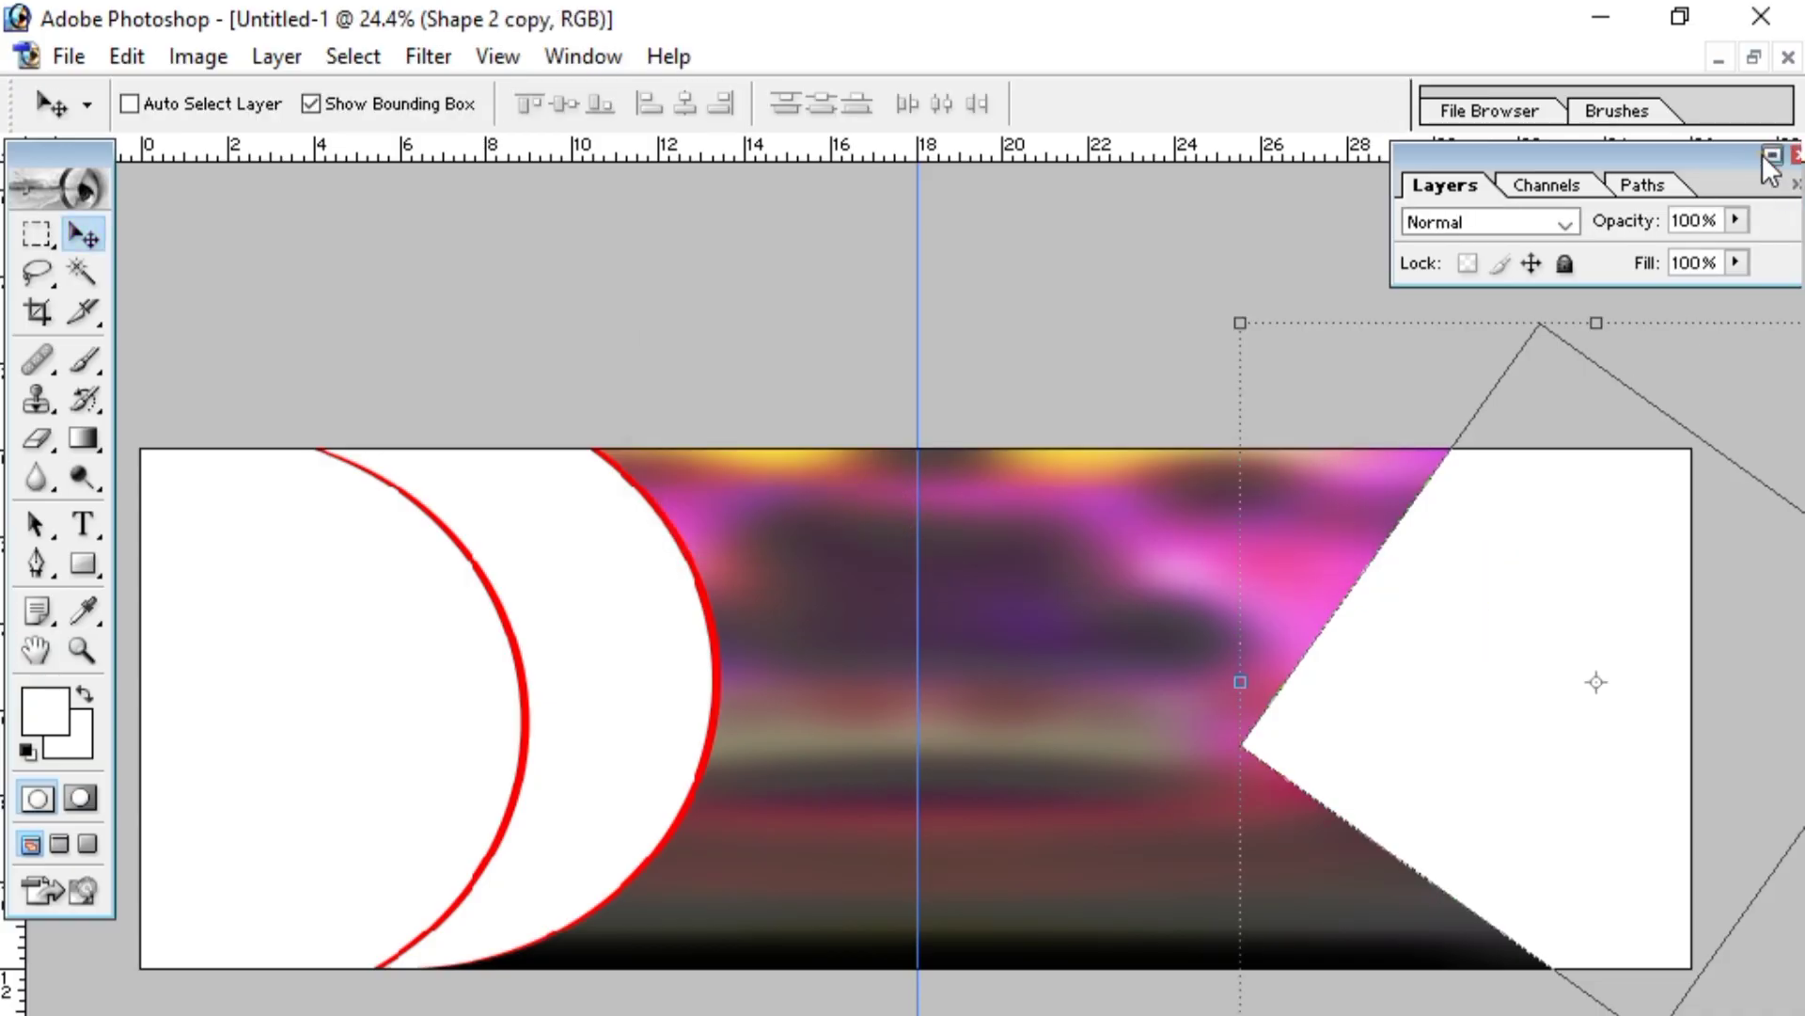
{"action": "left_click", "coordinate": [1759, 154]}
{"action": "left_click", "coordinate": [1647, 432]}
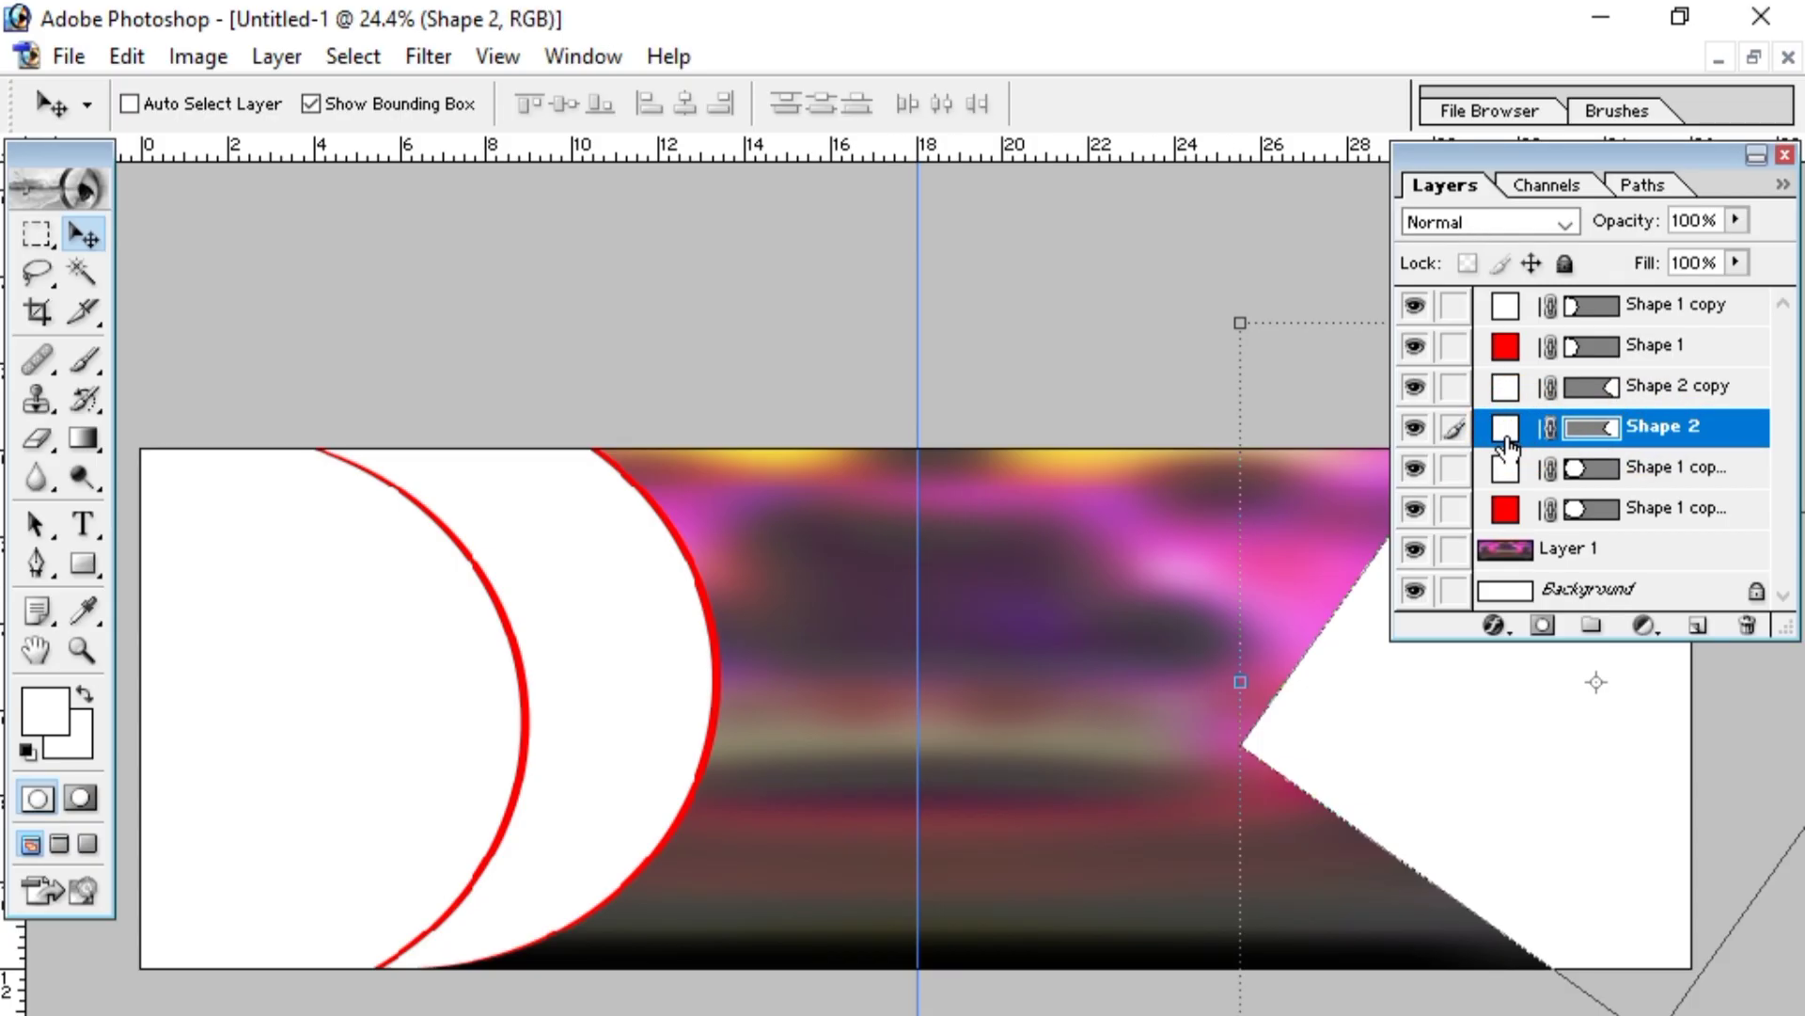
{"action": "double_click", "coordinate": [1506, 429]}
{"action": "left_click", "coordinate": [1505, 509]}
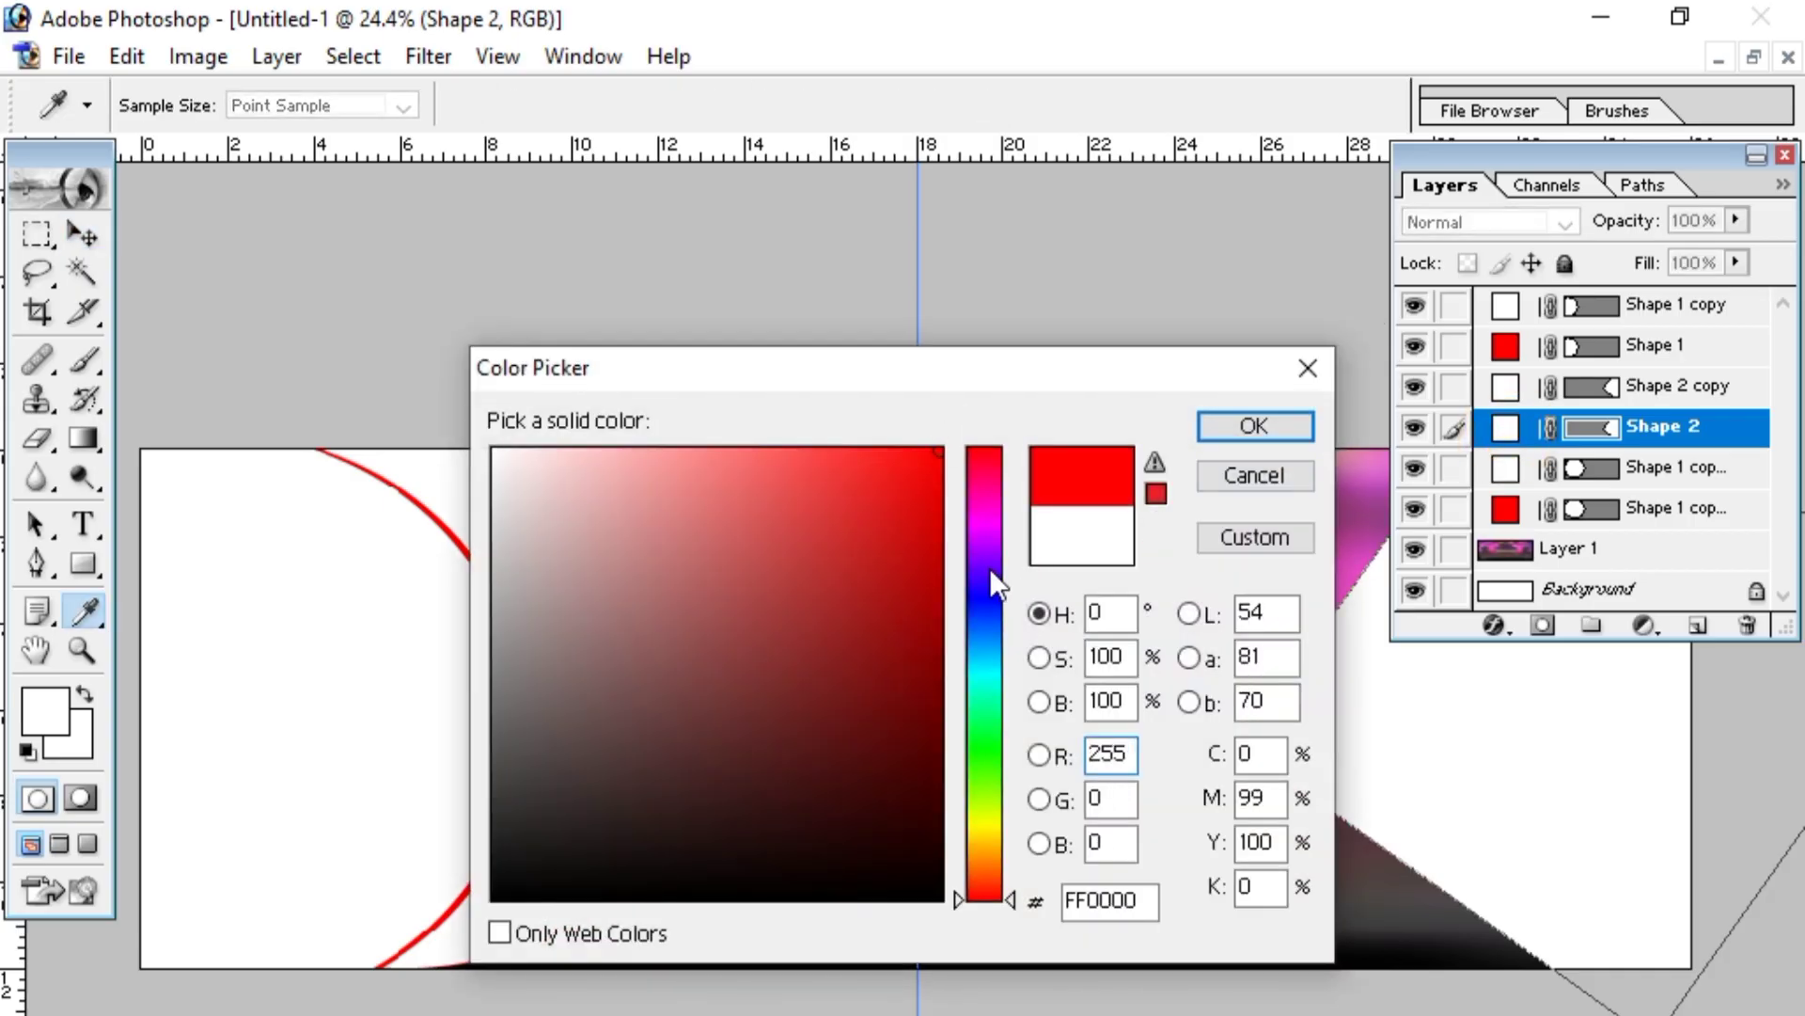
{"action": "left_click", "coordinate": [979, 545]}
{"action": "left_click", "coordinate": [979, 539]}
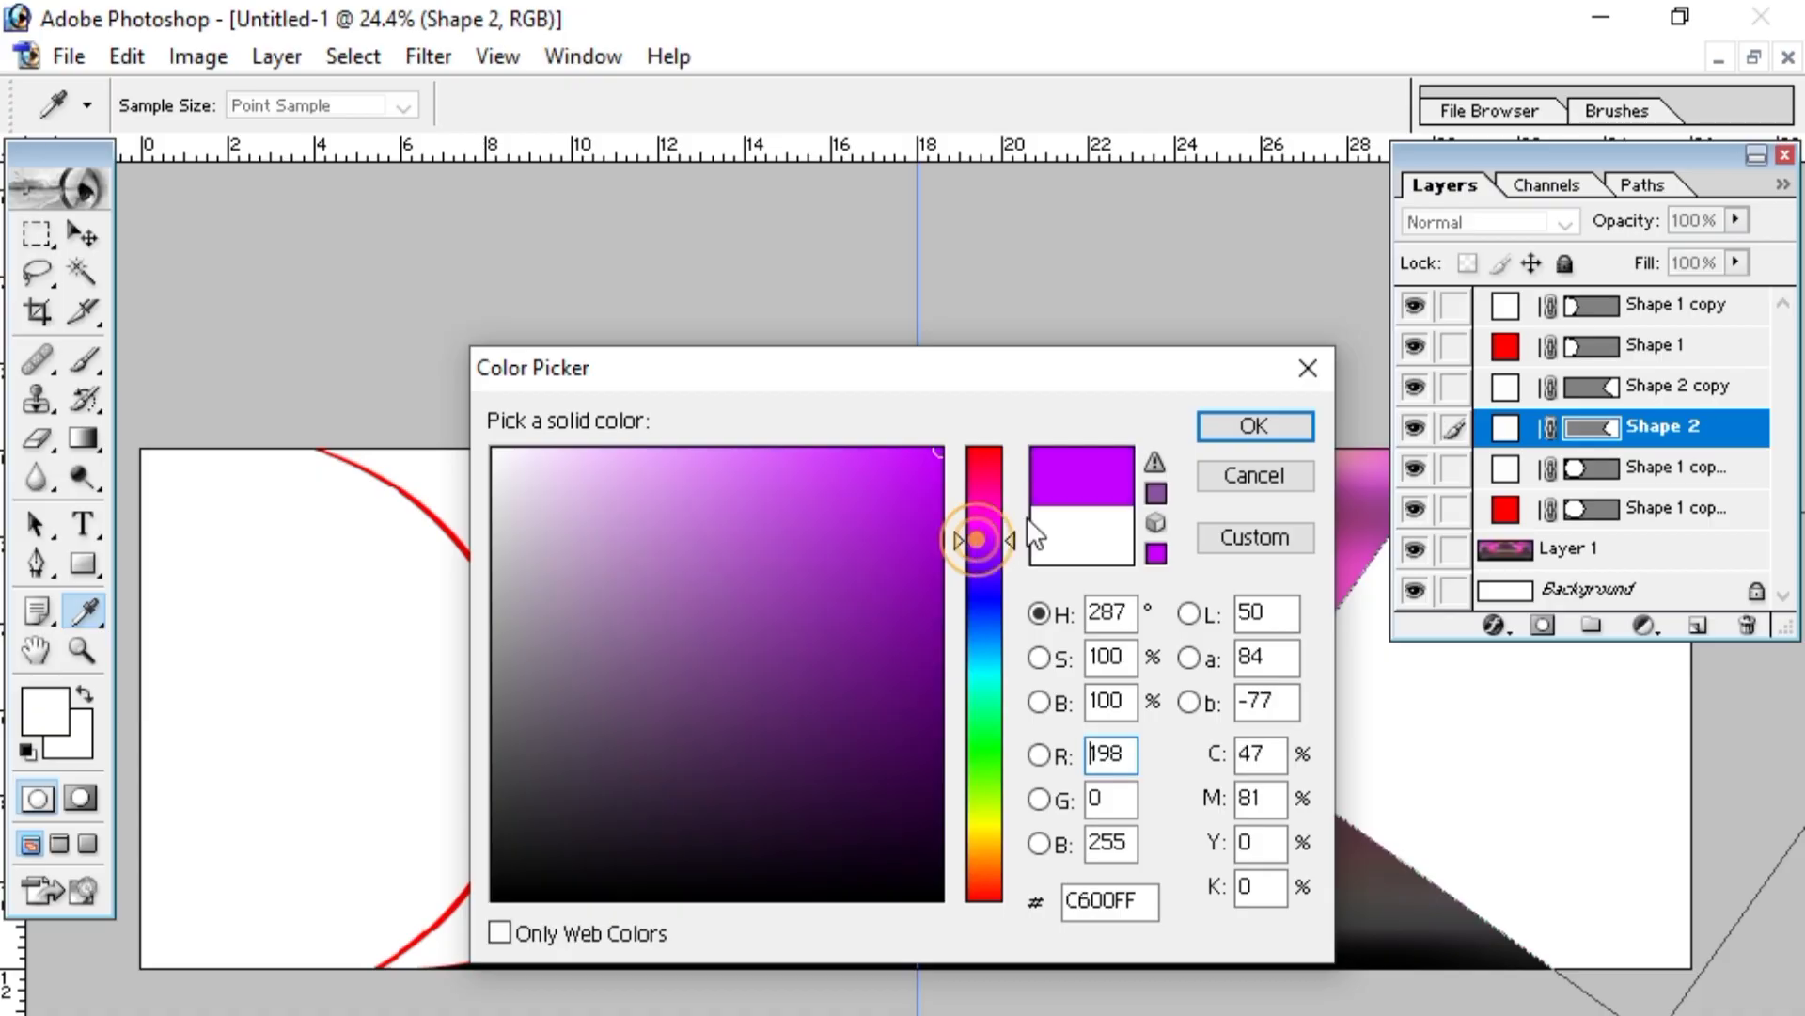
{"action": "left_click", "coordinate": [1241, 426]}
{"action": "key", "text": "v"}
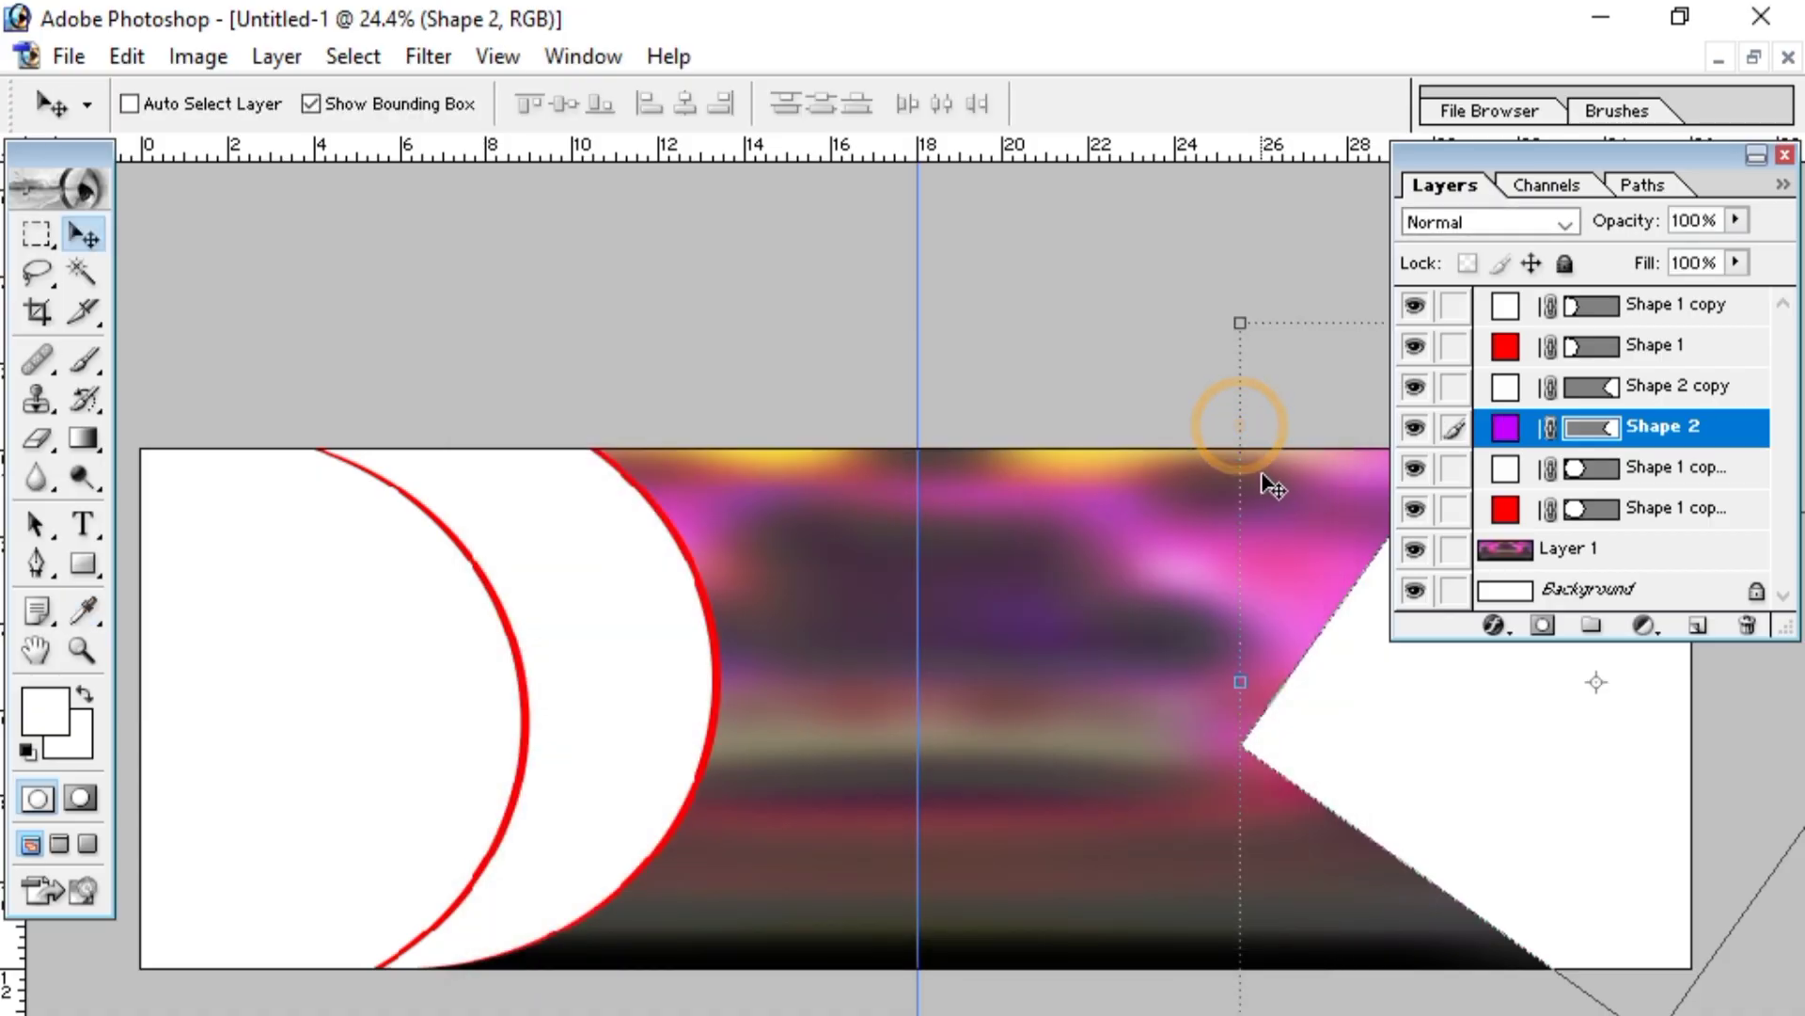
- Nudge the upper white angled shape right to expose a thin purple rim, and collapse the layer list
{"action": "left_click", "coordinate": [1652, 400]}
{"action": "key", "text": "Right"}
{"action": "key", "text": "Right"}
{"action": "key", "text": "Right"}
{"action": "key", "text": "Right"}
{"action": "key", "text": "Right"}
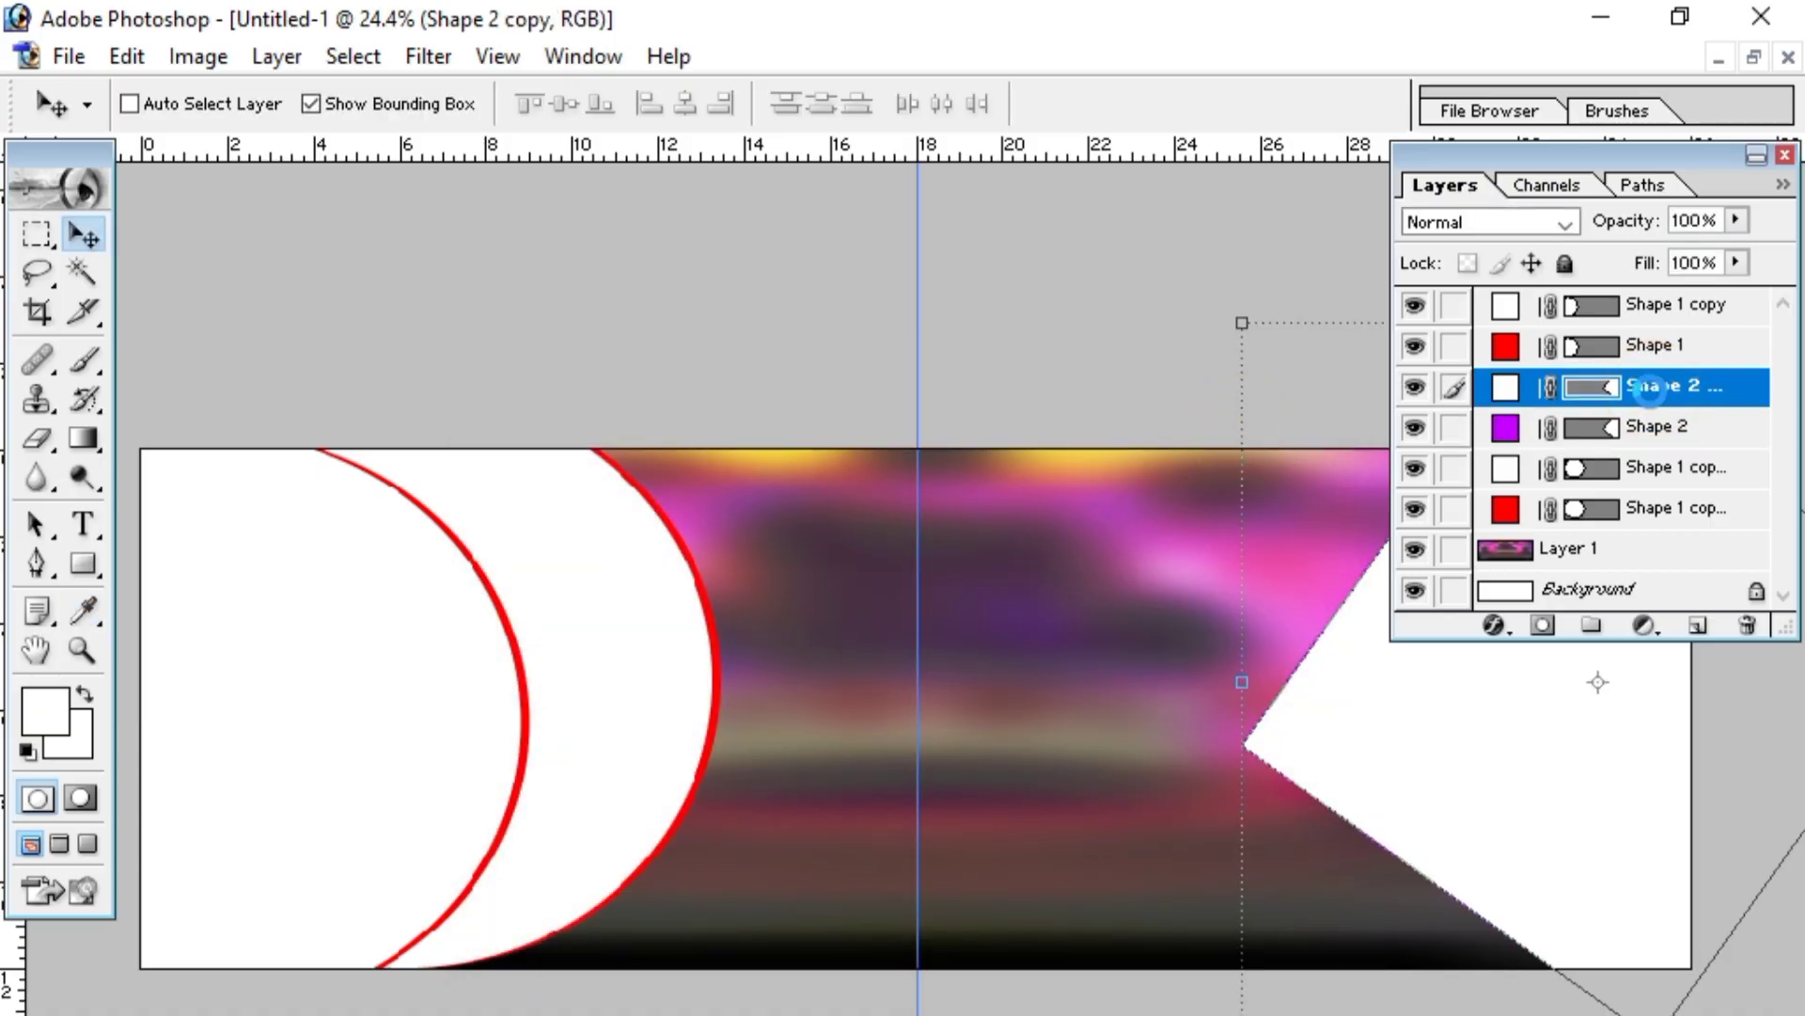
{"action": "key", "text": "Right"}
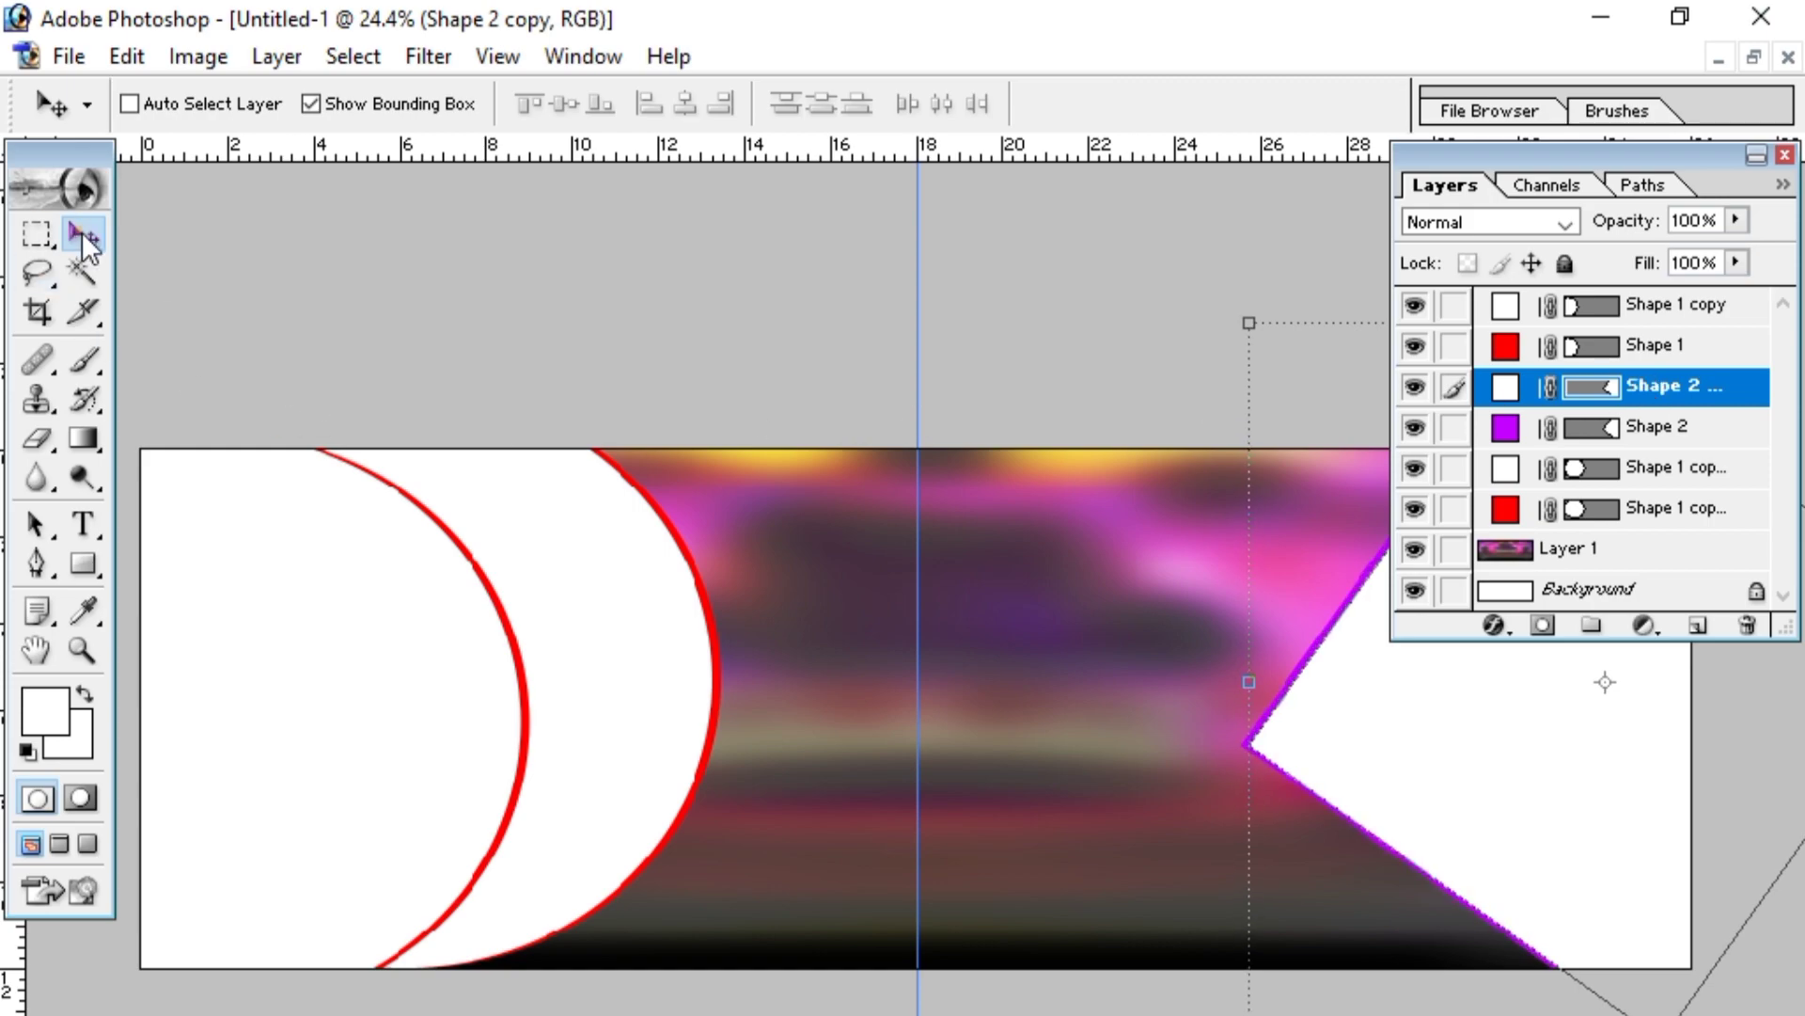
{"action": "left_click", "coordinate": [1757, 154]}
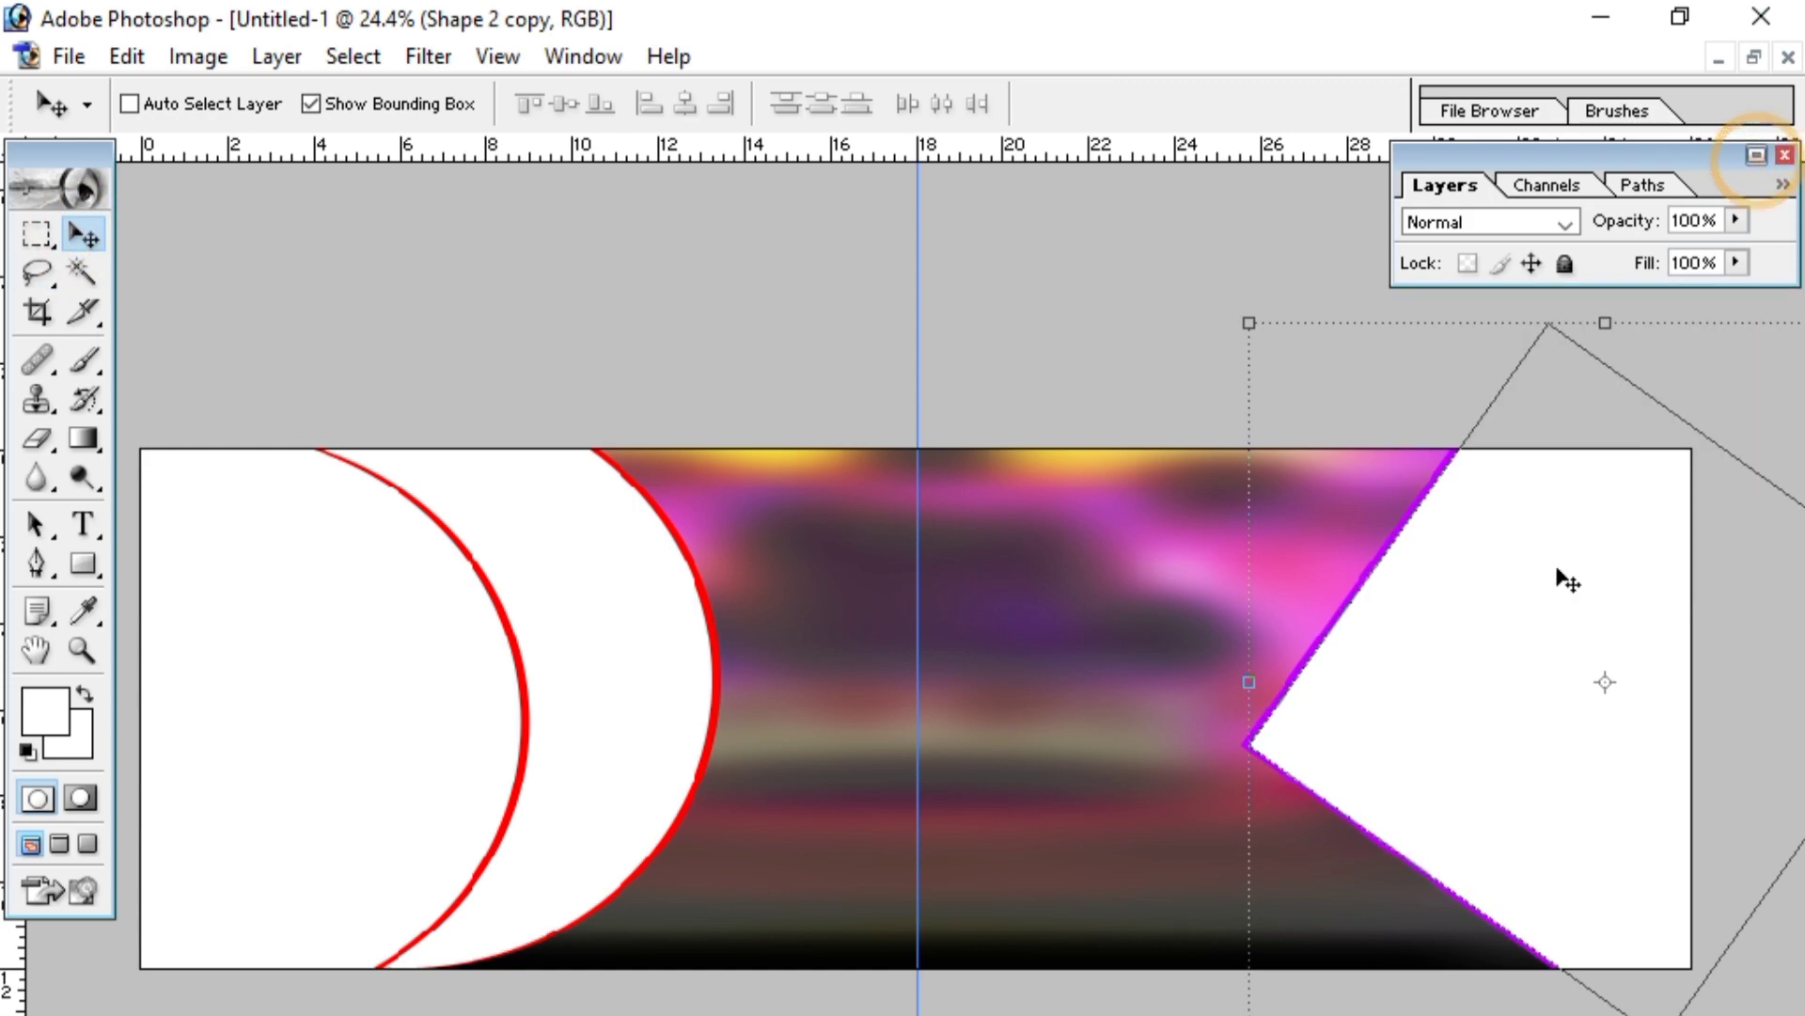
{"action": "right_click", "coordinate": [1452, 487]}
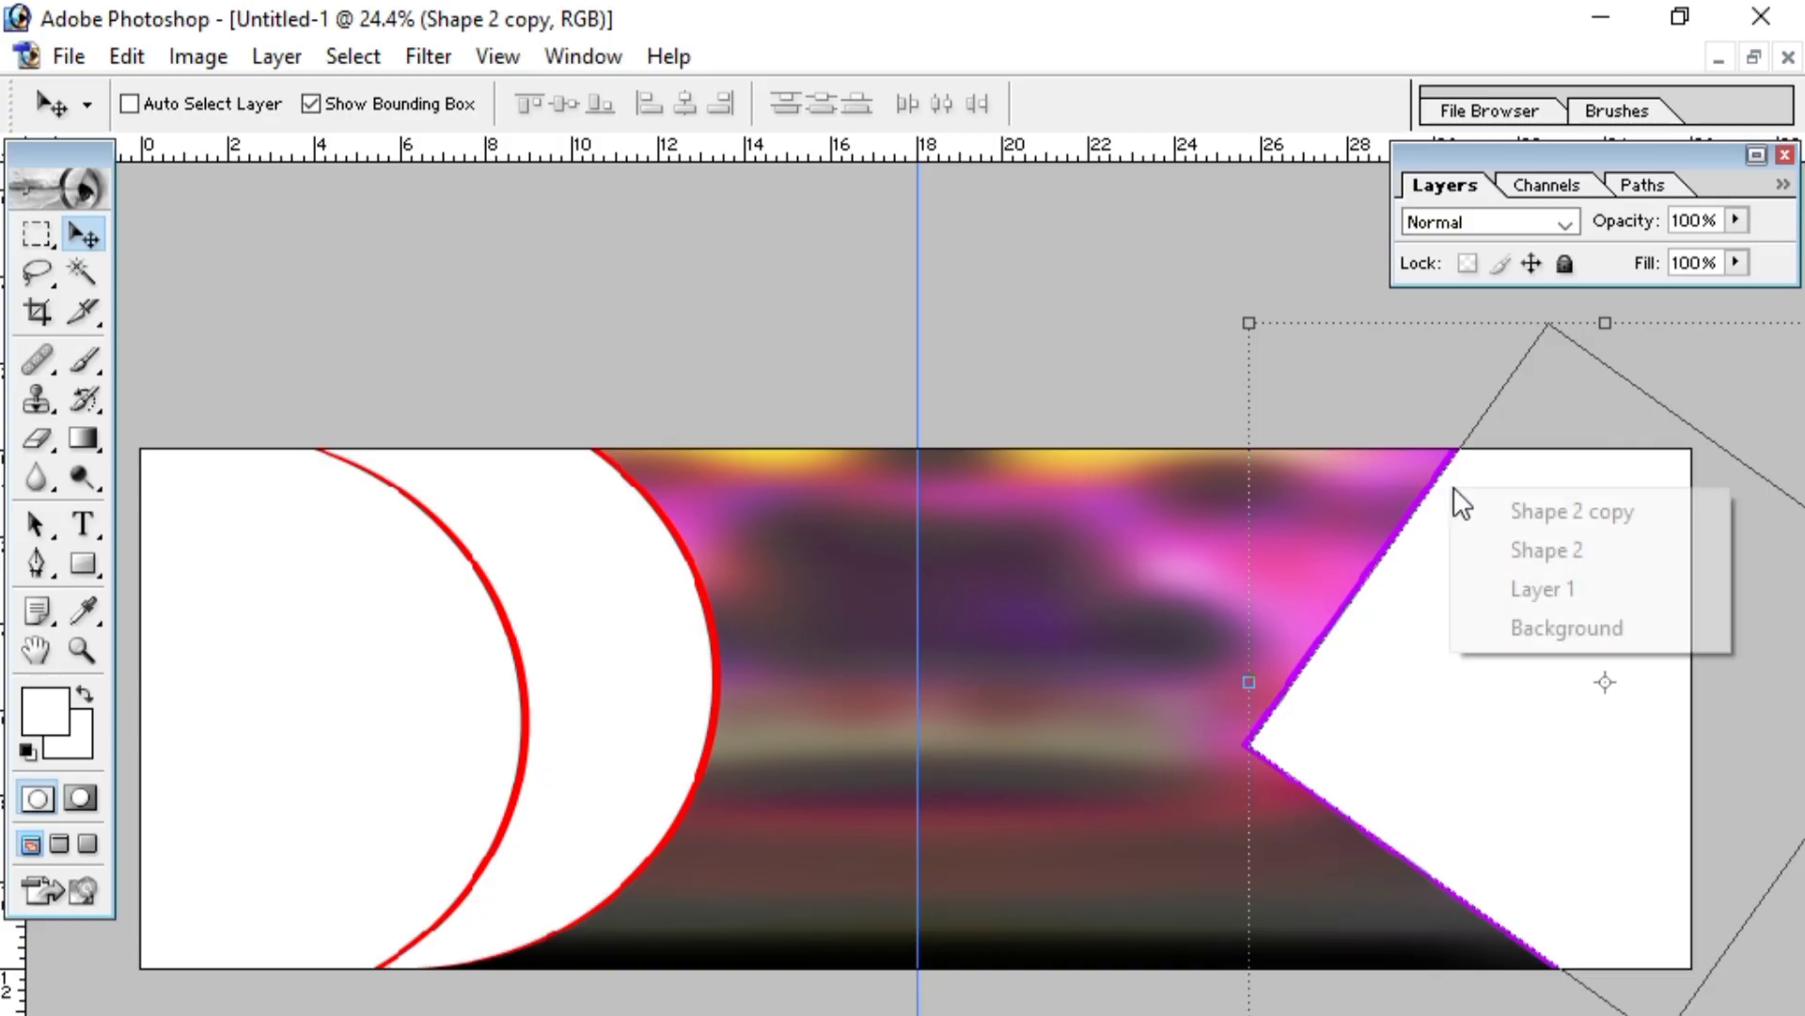
{"action": "left_click", "coordinate": [1522, 512]}
{"action": "left_click", "coordinate": [1137, 326]}
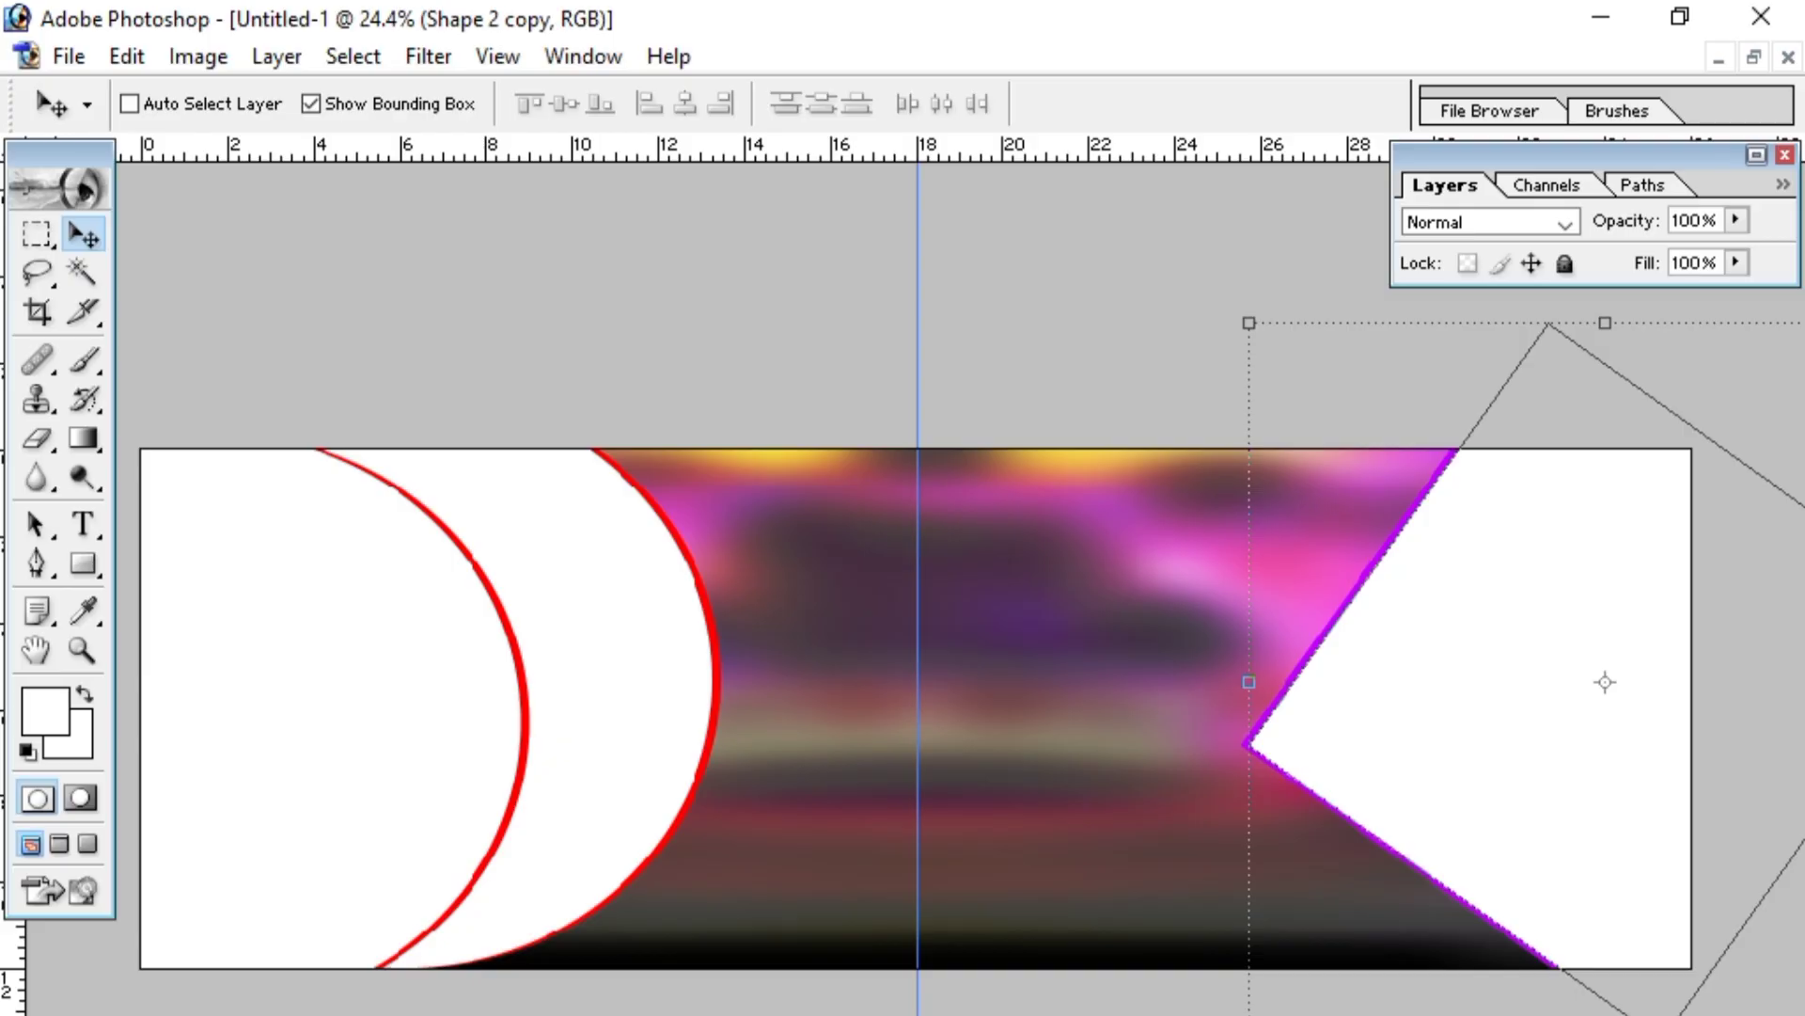
{"action": "key", "text": "ctrl+o"}
{"action": "left_click", "coordinate": [965, 533]}
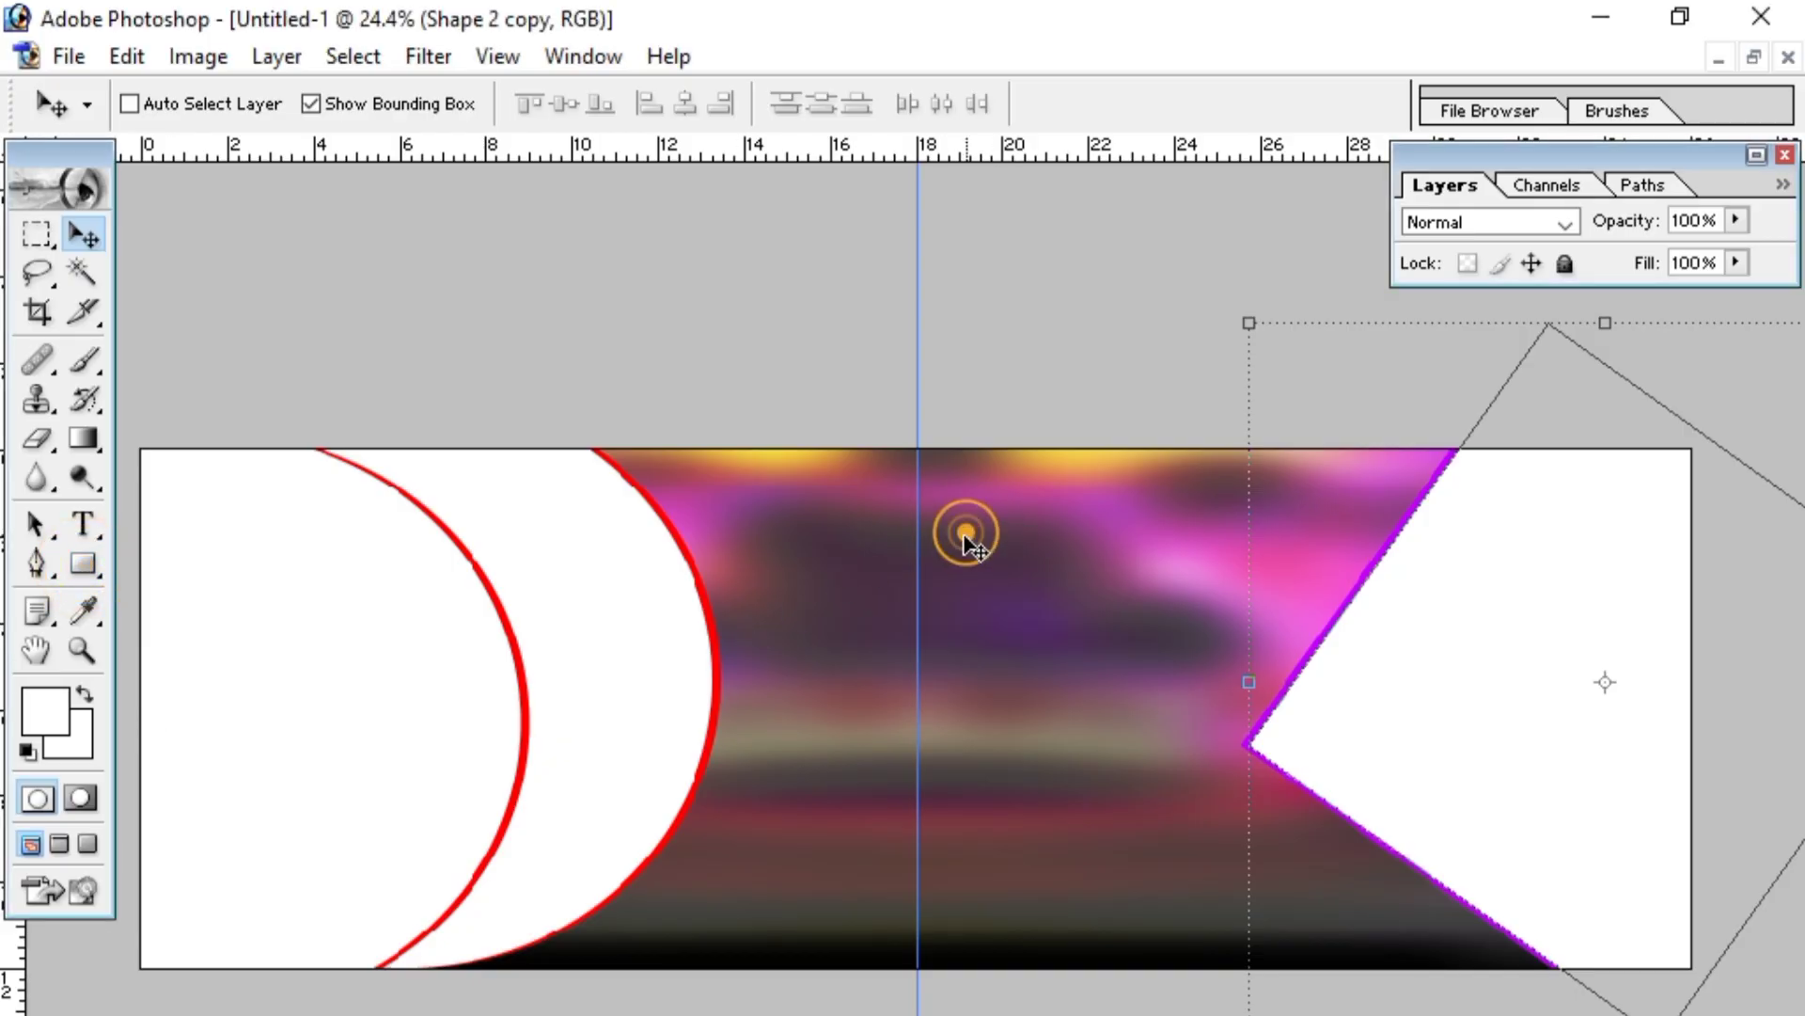
- Try adding a square about 3.6 ruler units wide to the white angled shape's layer, and undo it
{"action": "left_click", "coordinate": [92, 562]}
{"action": "key", "text": "shift"}
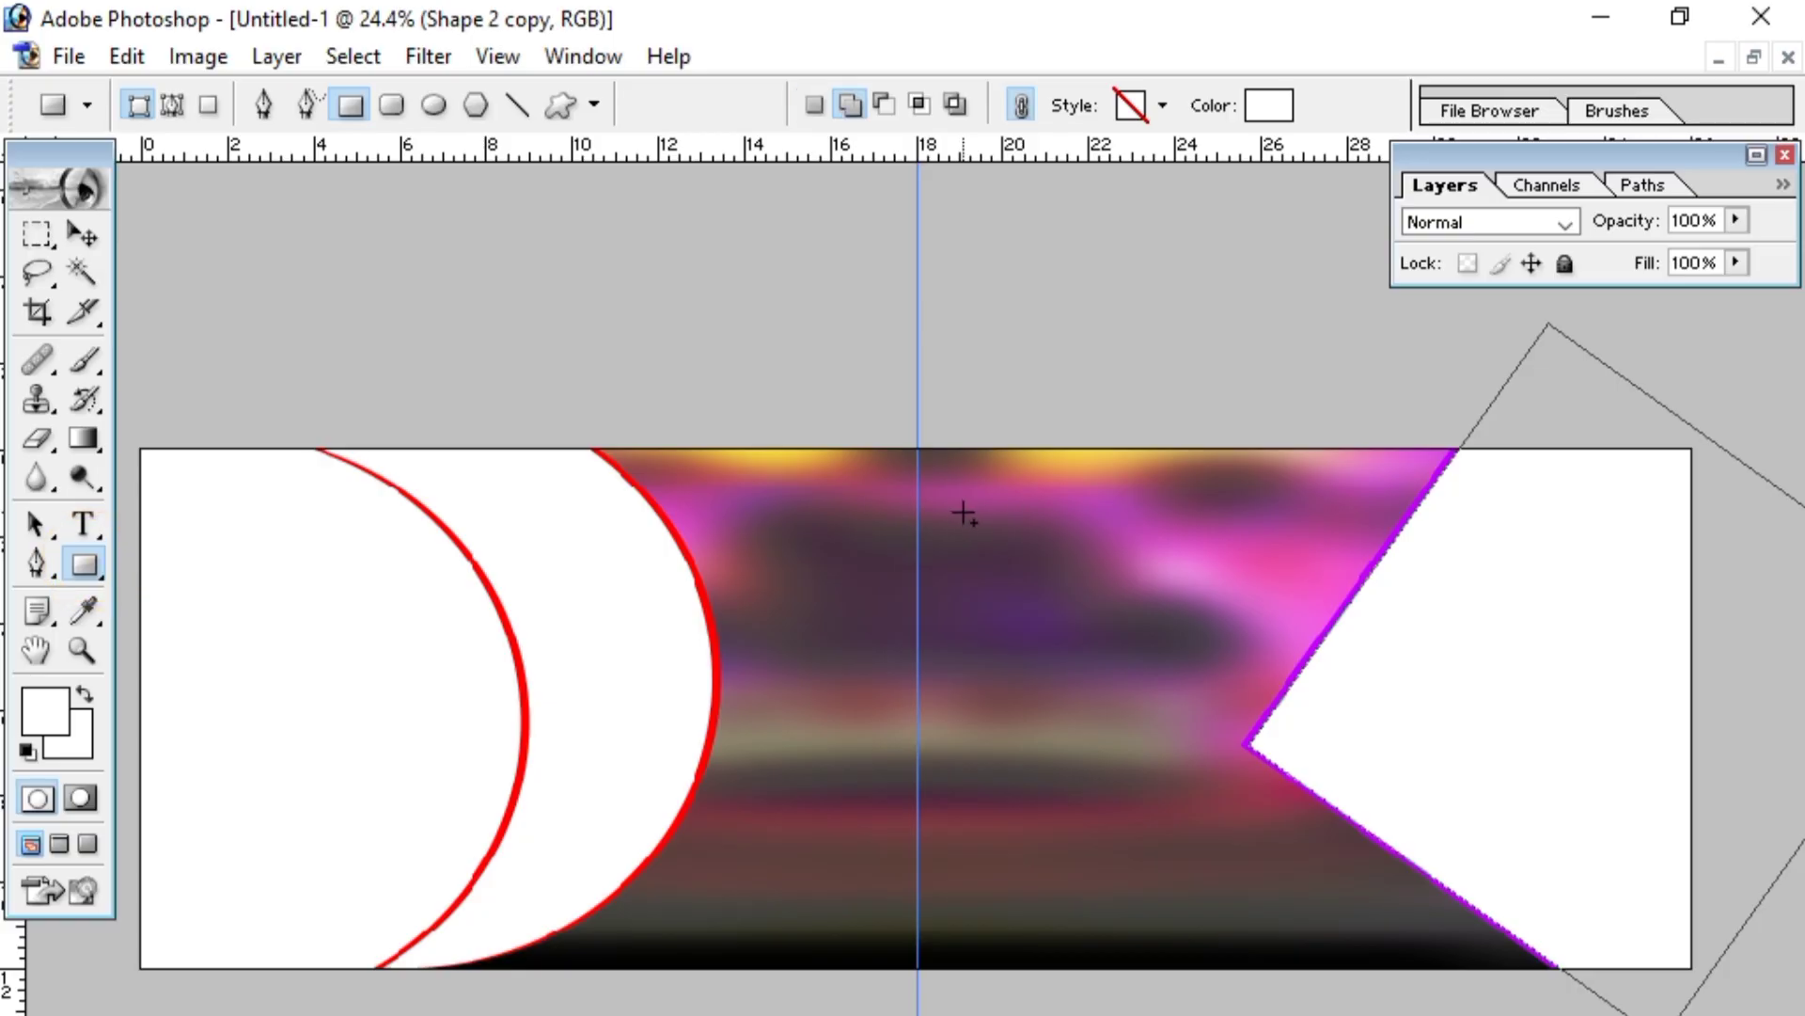
{"action": "left_click_drag", "start_coordinate": [965, 512], "coordinate": [1121, 736]}
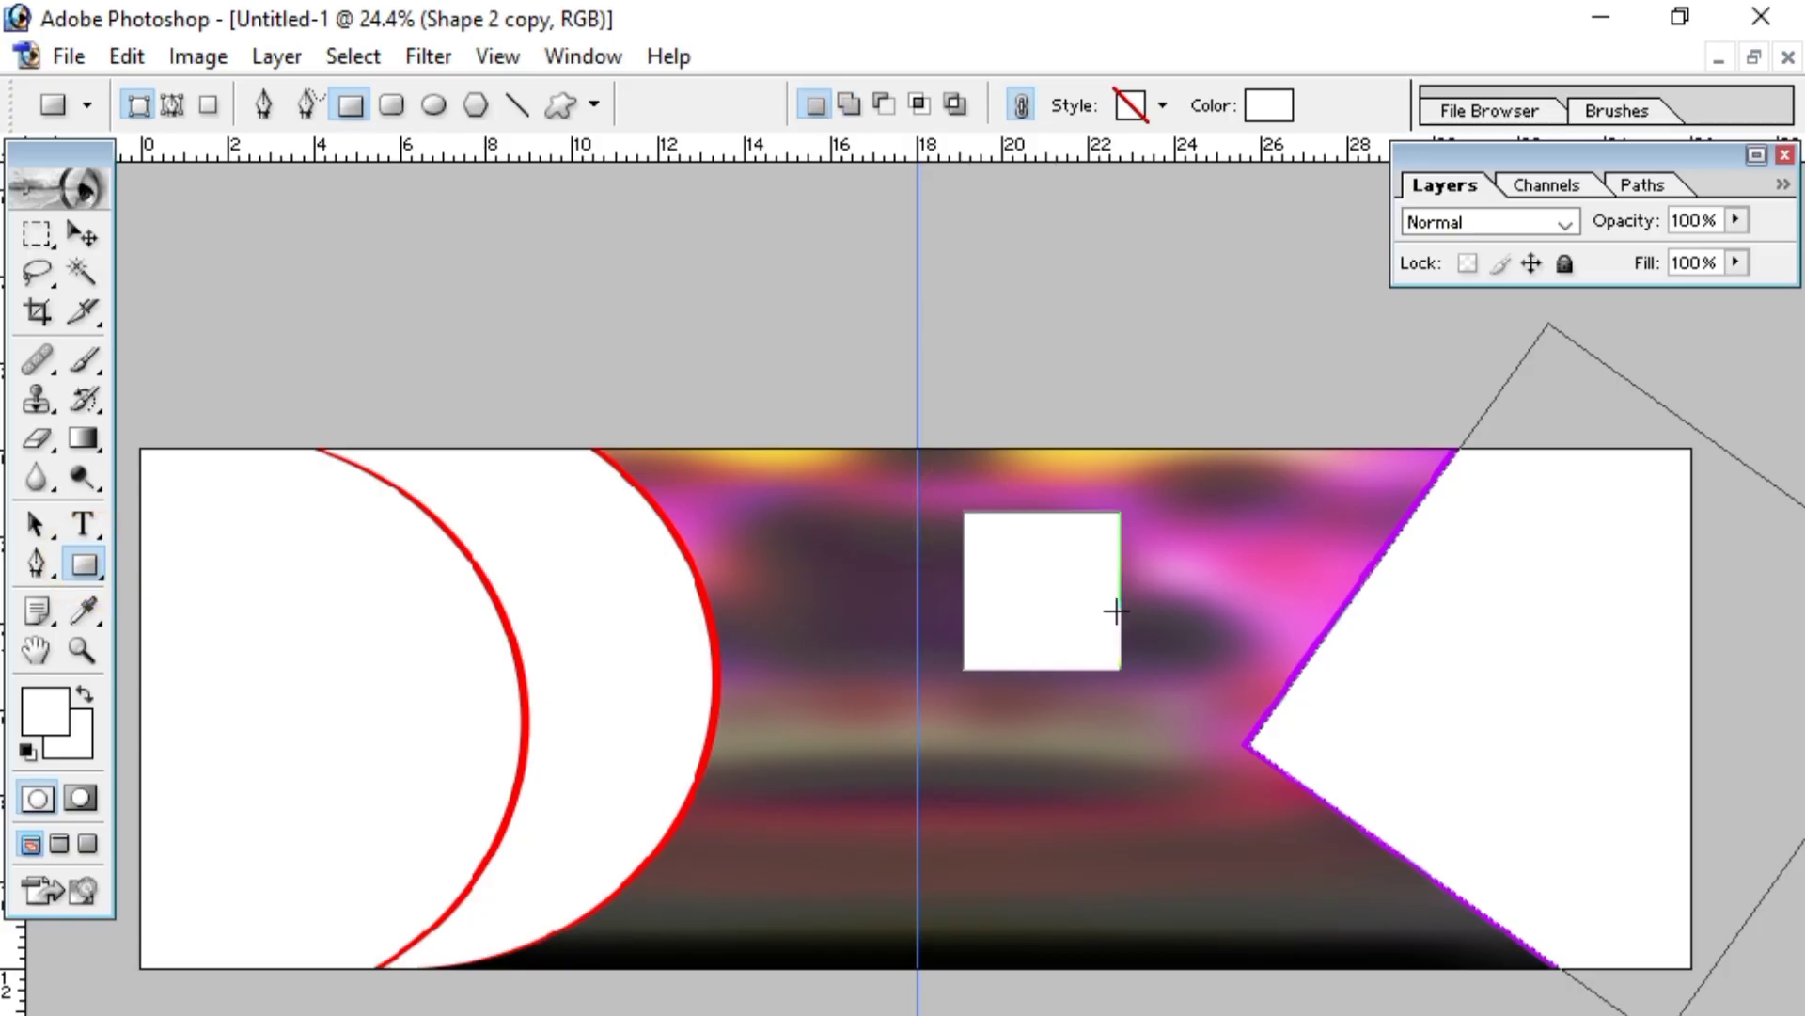
{"action": "left_click", "coordinate": [80, 232]}
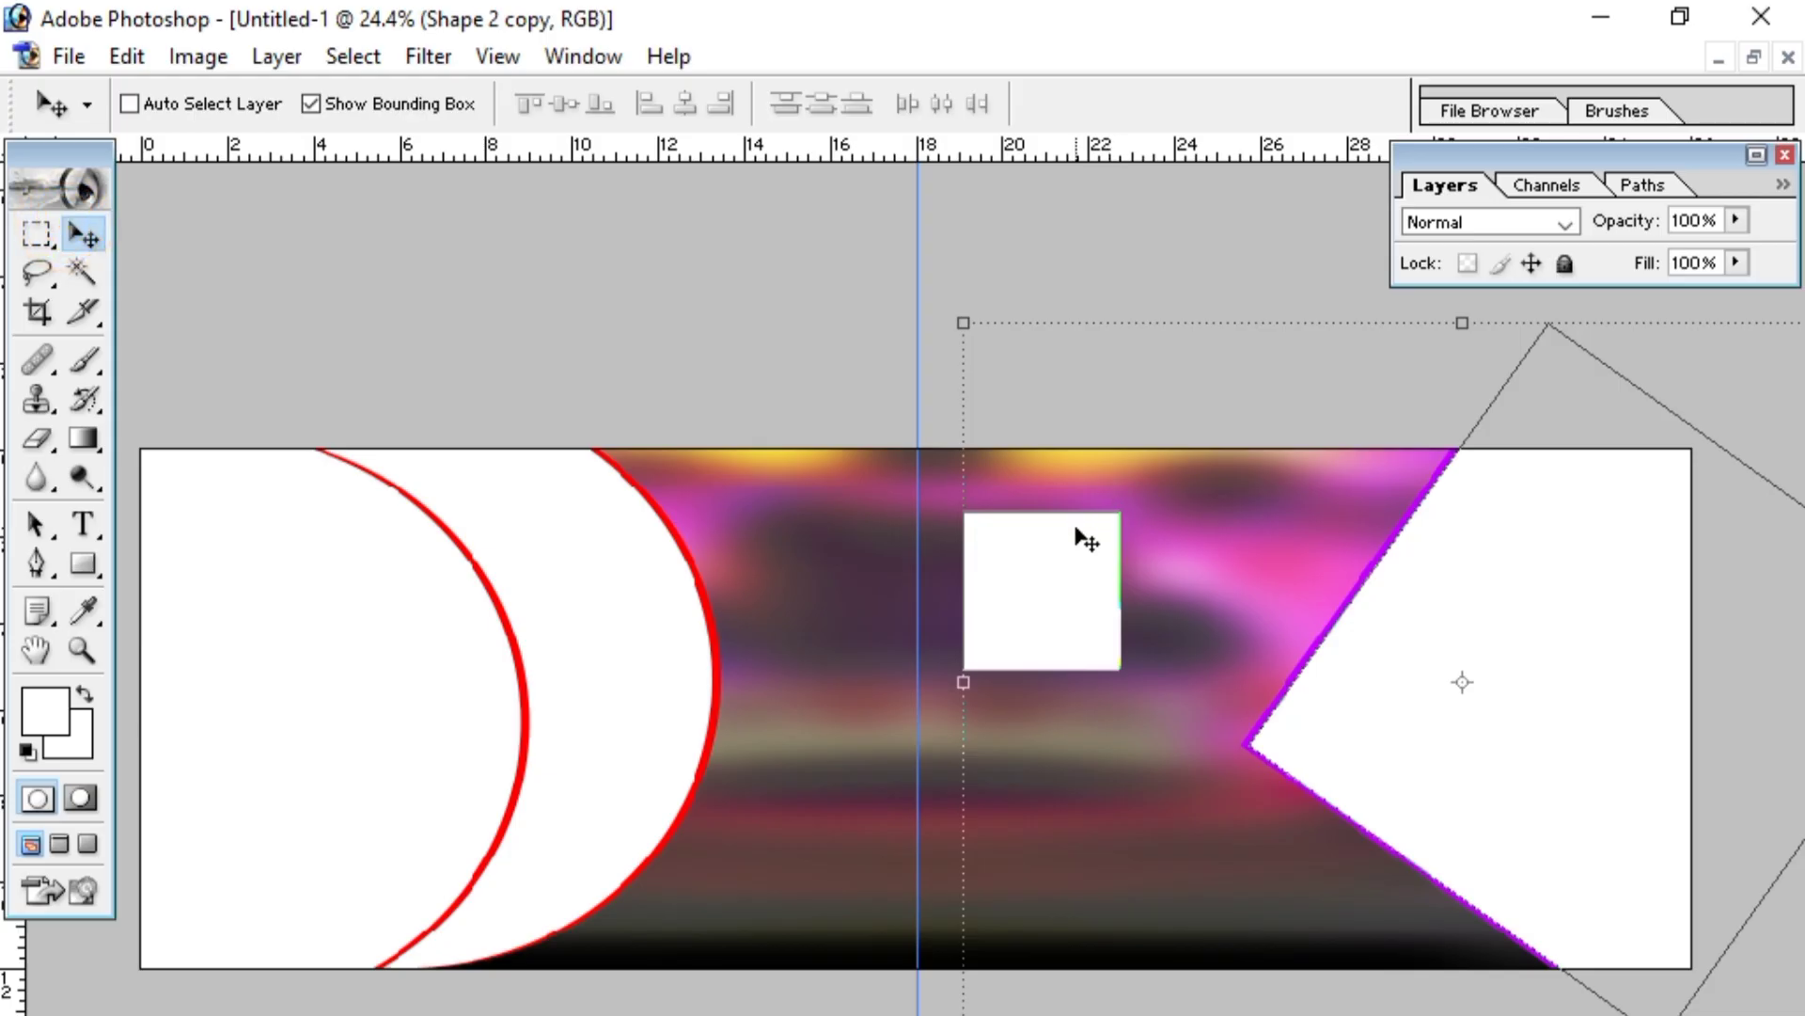
{"action": "key", "text": "ctrl+z"}
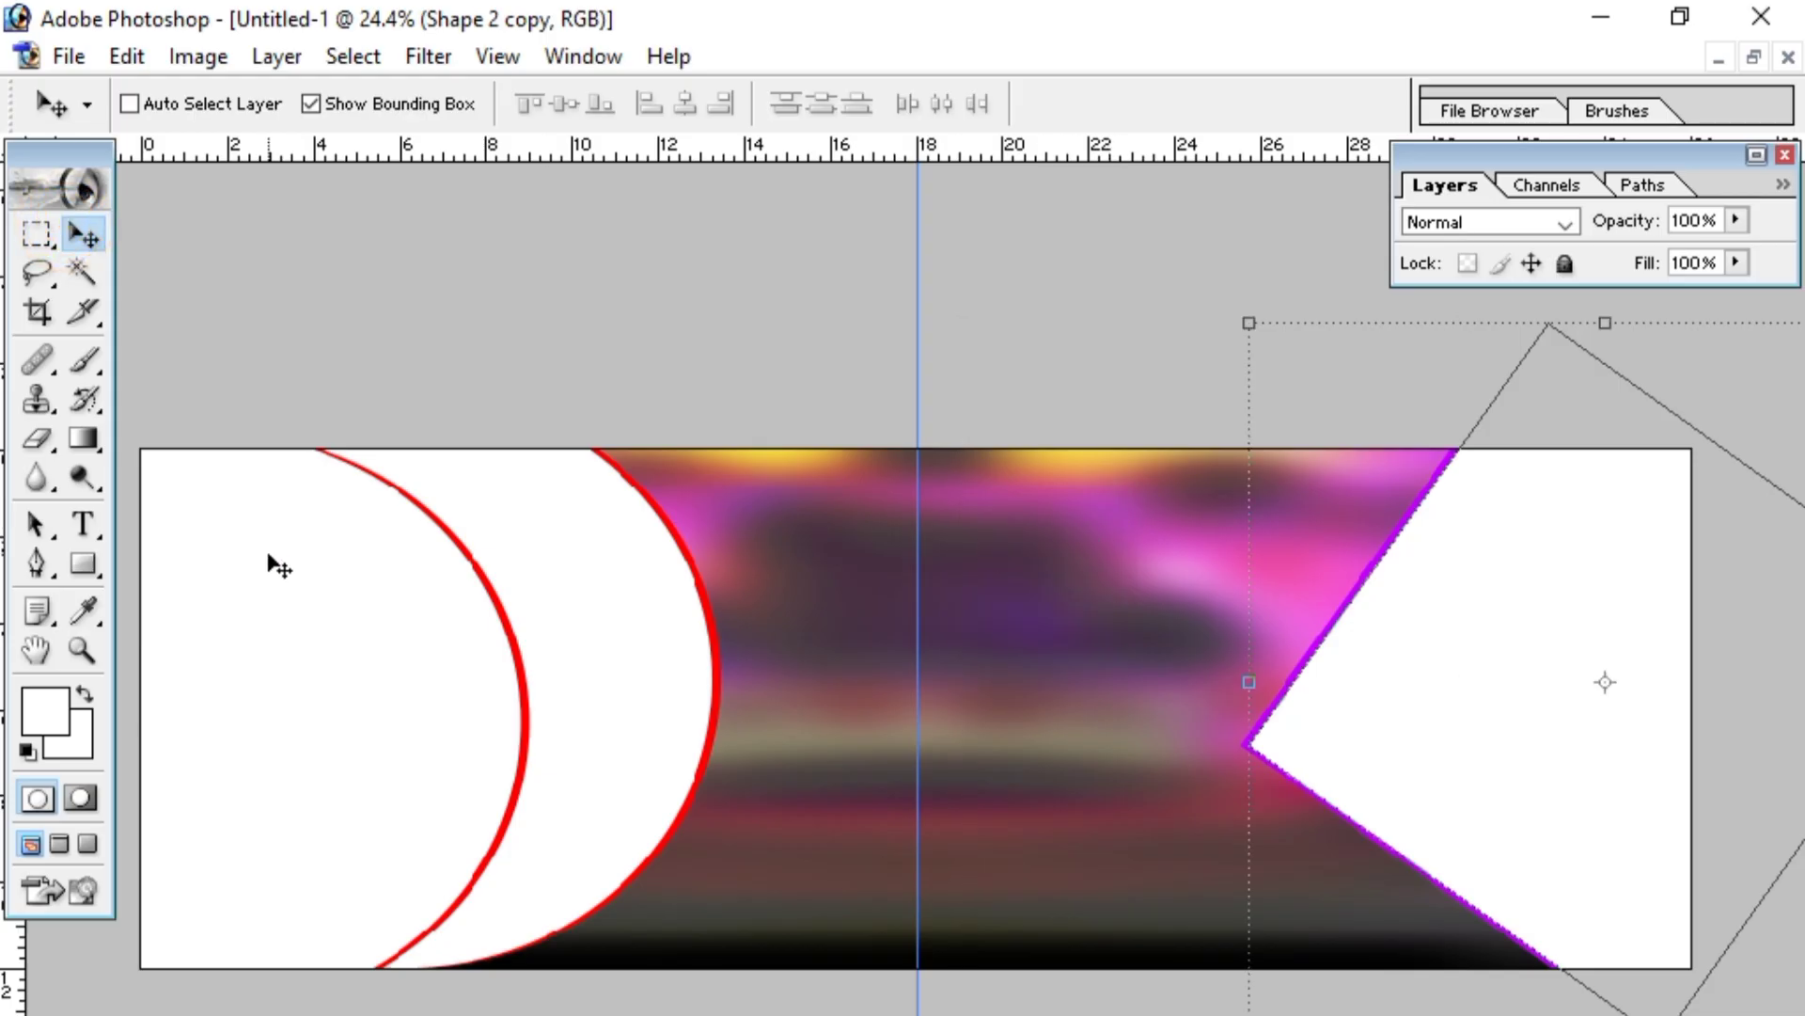
- Draw a white square about 3.6 ruler units wide just right of the vertical guide as a separate shape layer
{"action": "left_click", "coordinate": [84, 563]}
{"action": "left_click_drag", "start_coordinate": [956, 497], "coordinate": [1111, 655]}
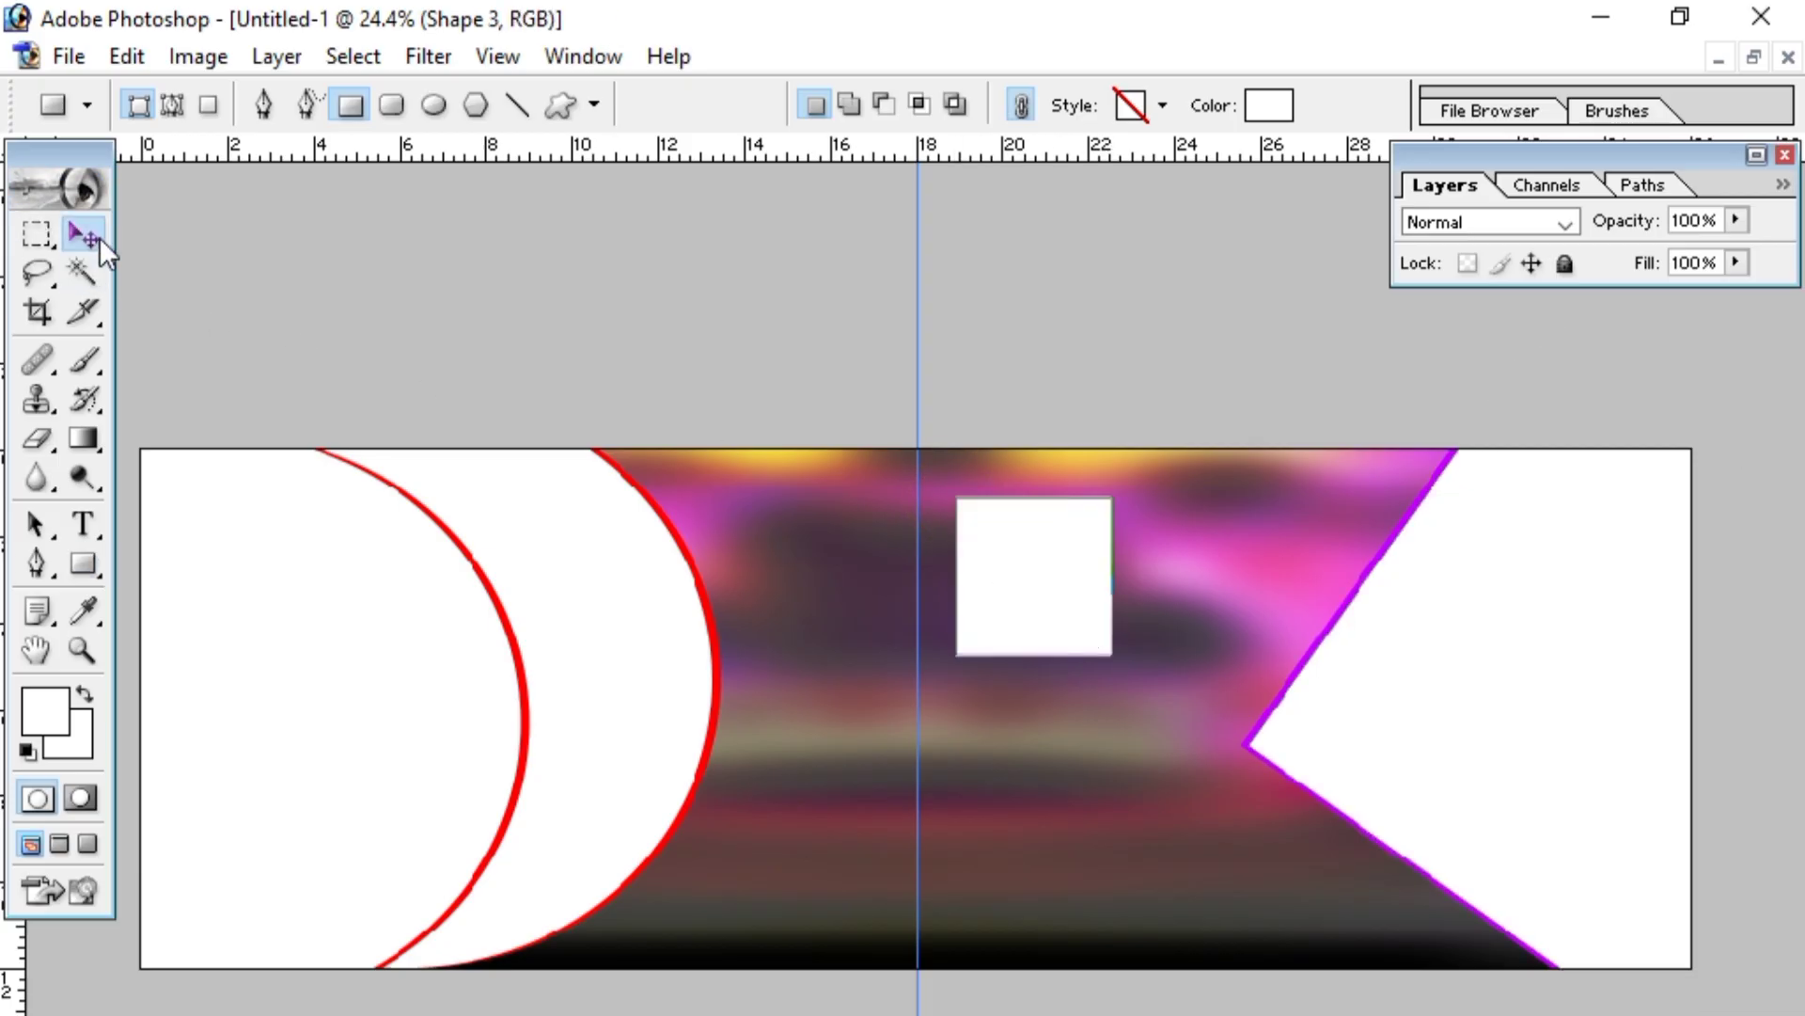
{"action": "left_click", "coordinate": [92, 235]}
- Rotate the white square to -53.8°, scale it to 109.1% by 105.6%, and apply it alongside the angled shape's upper purple edge
{"action": "left_click", "coordinate": [1129, 485]}
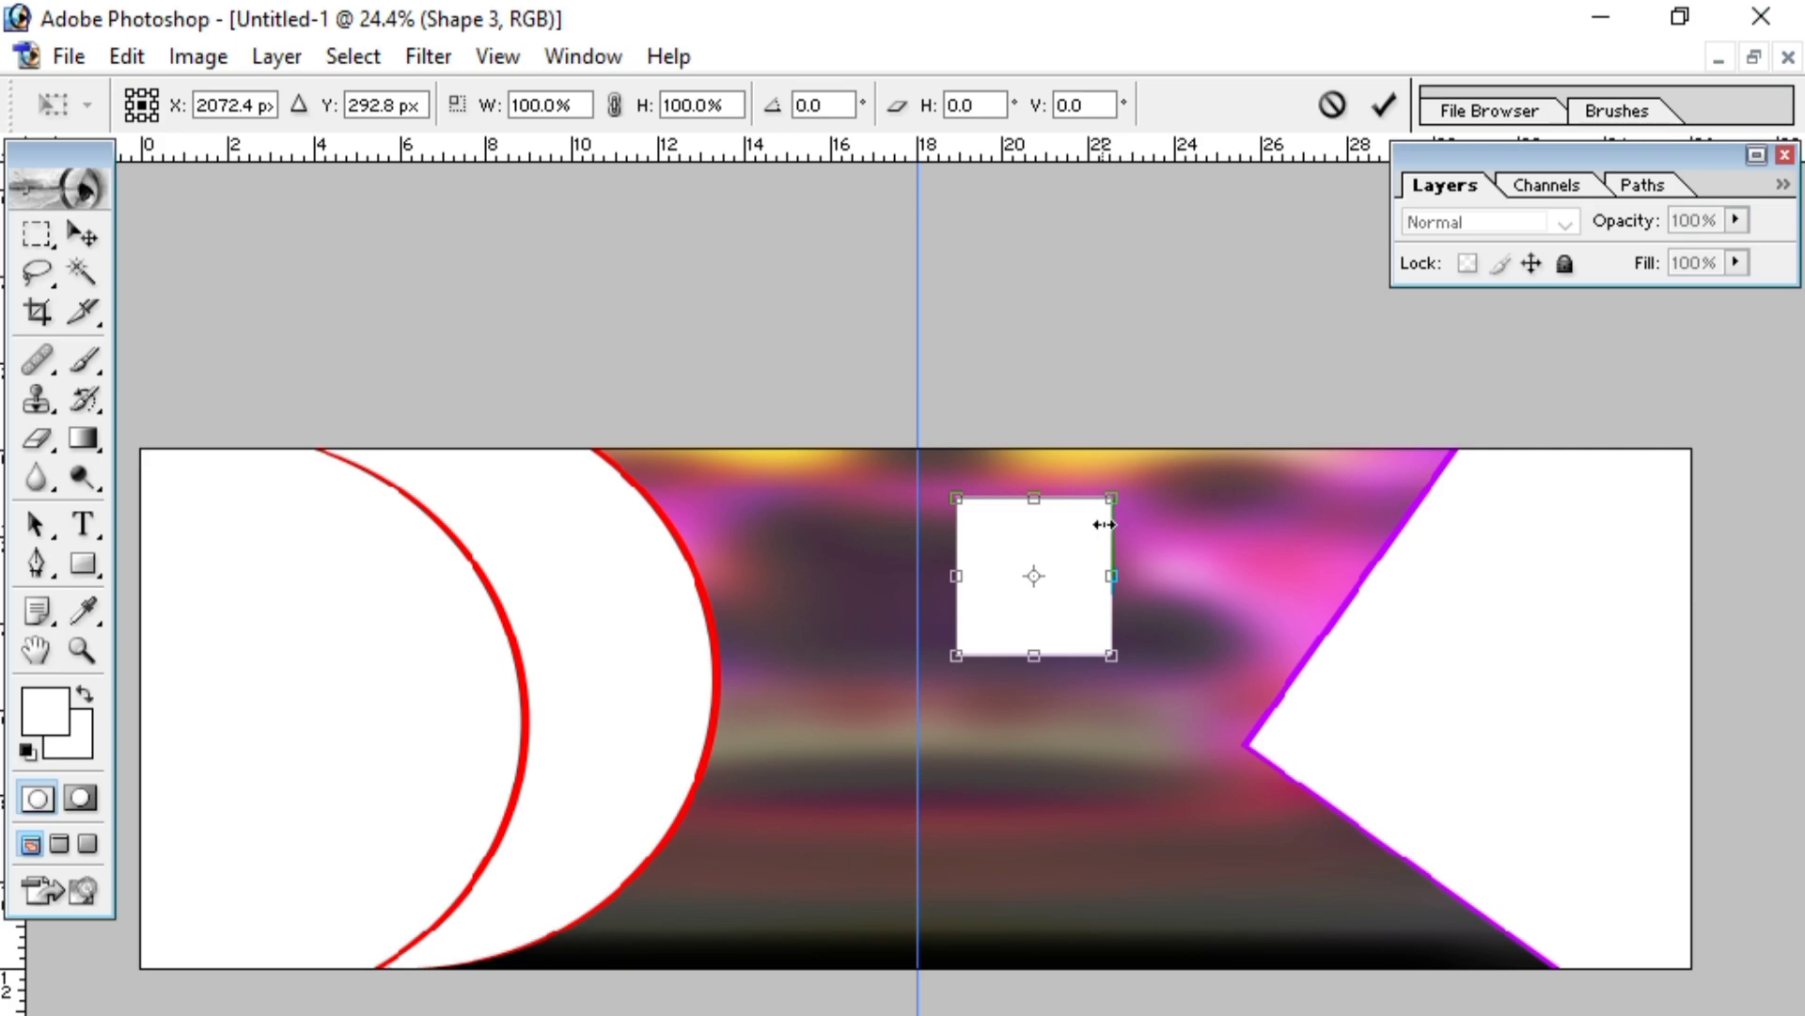
{"action": "left_click_drag", "start_coordinate": [1121, 499], "coordinate": [1018, 457]}
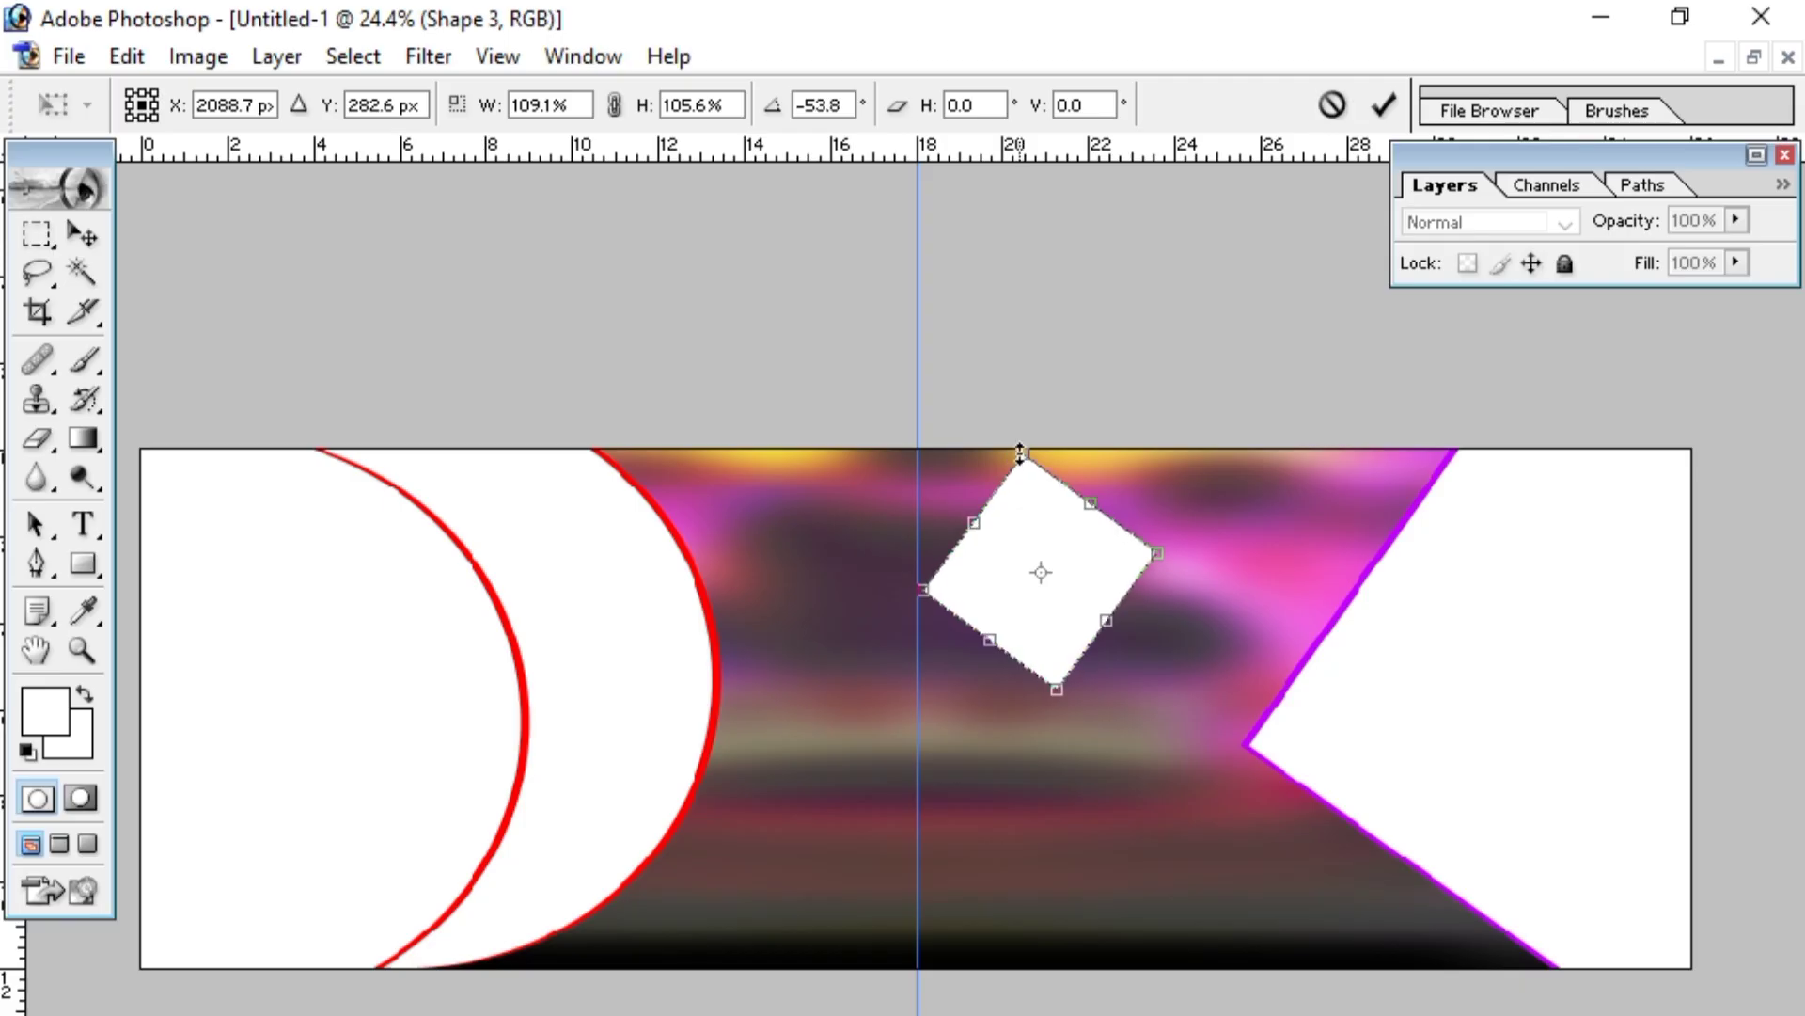
{"action": "left_click_drag", "start_coordinate": [1054, 538], "coordinate": [1231, 587]}
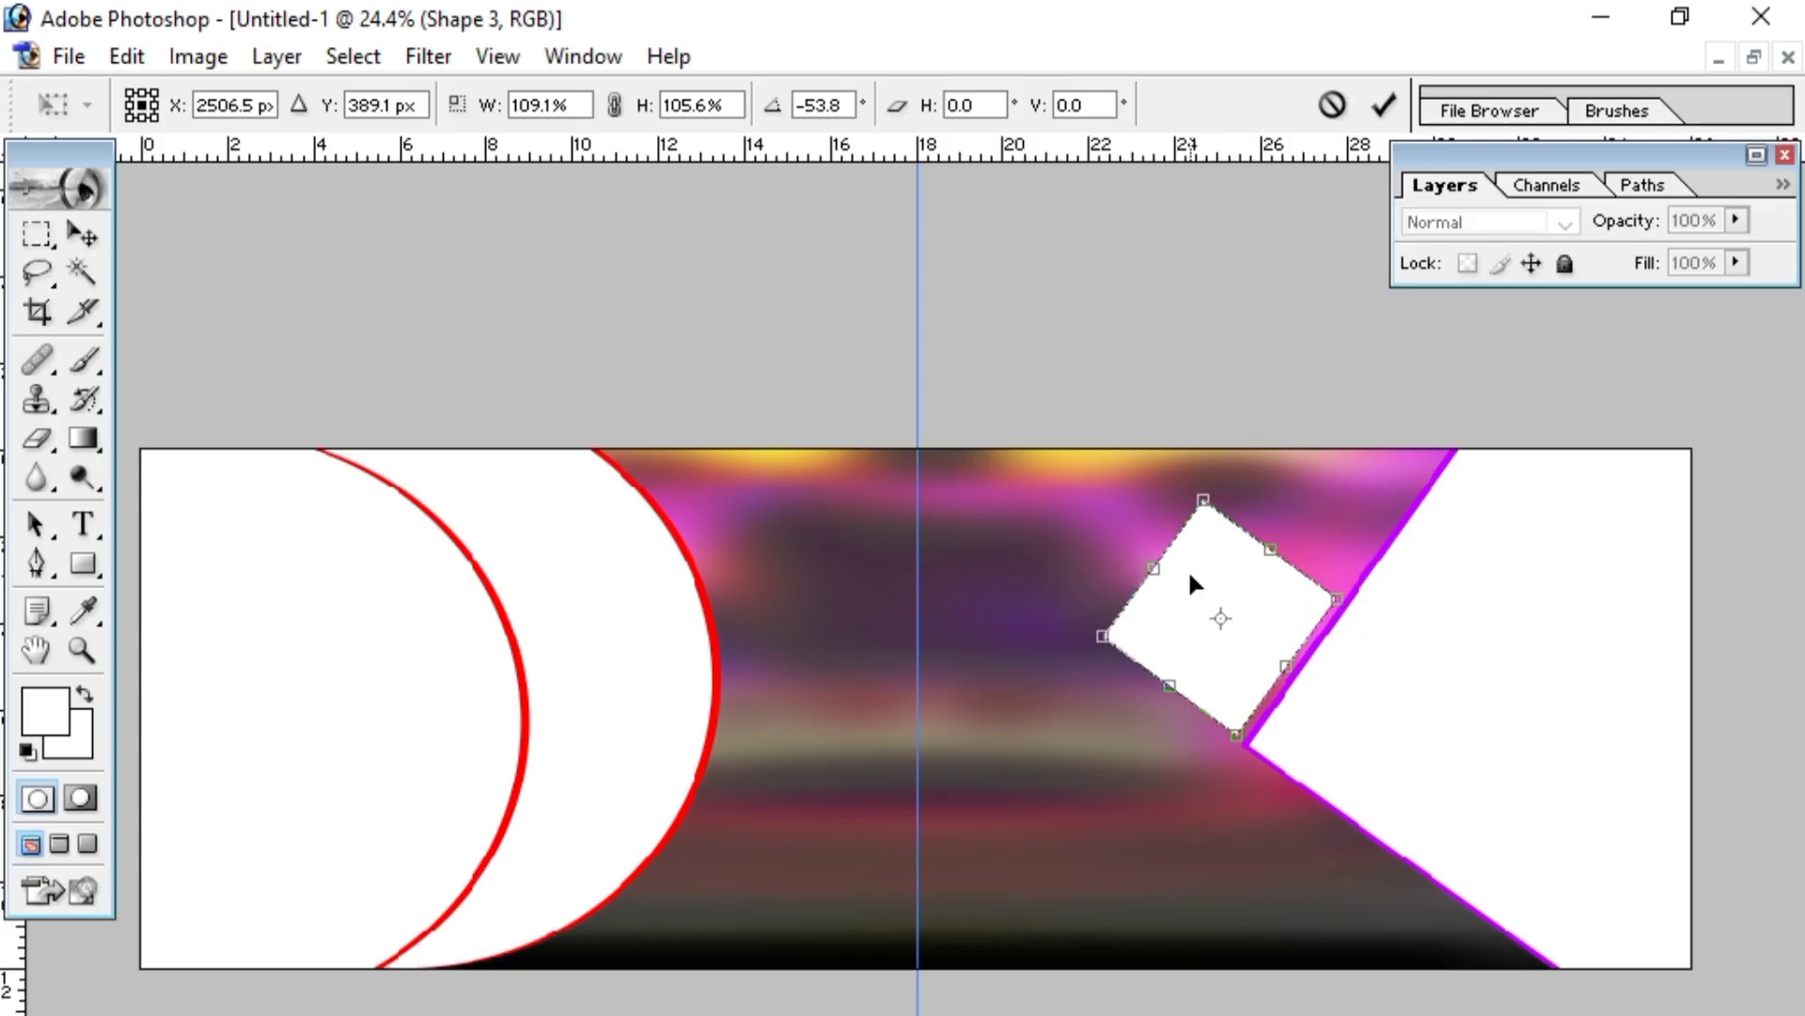
{"action": "left_click", "coordinate": [1755, 154]}
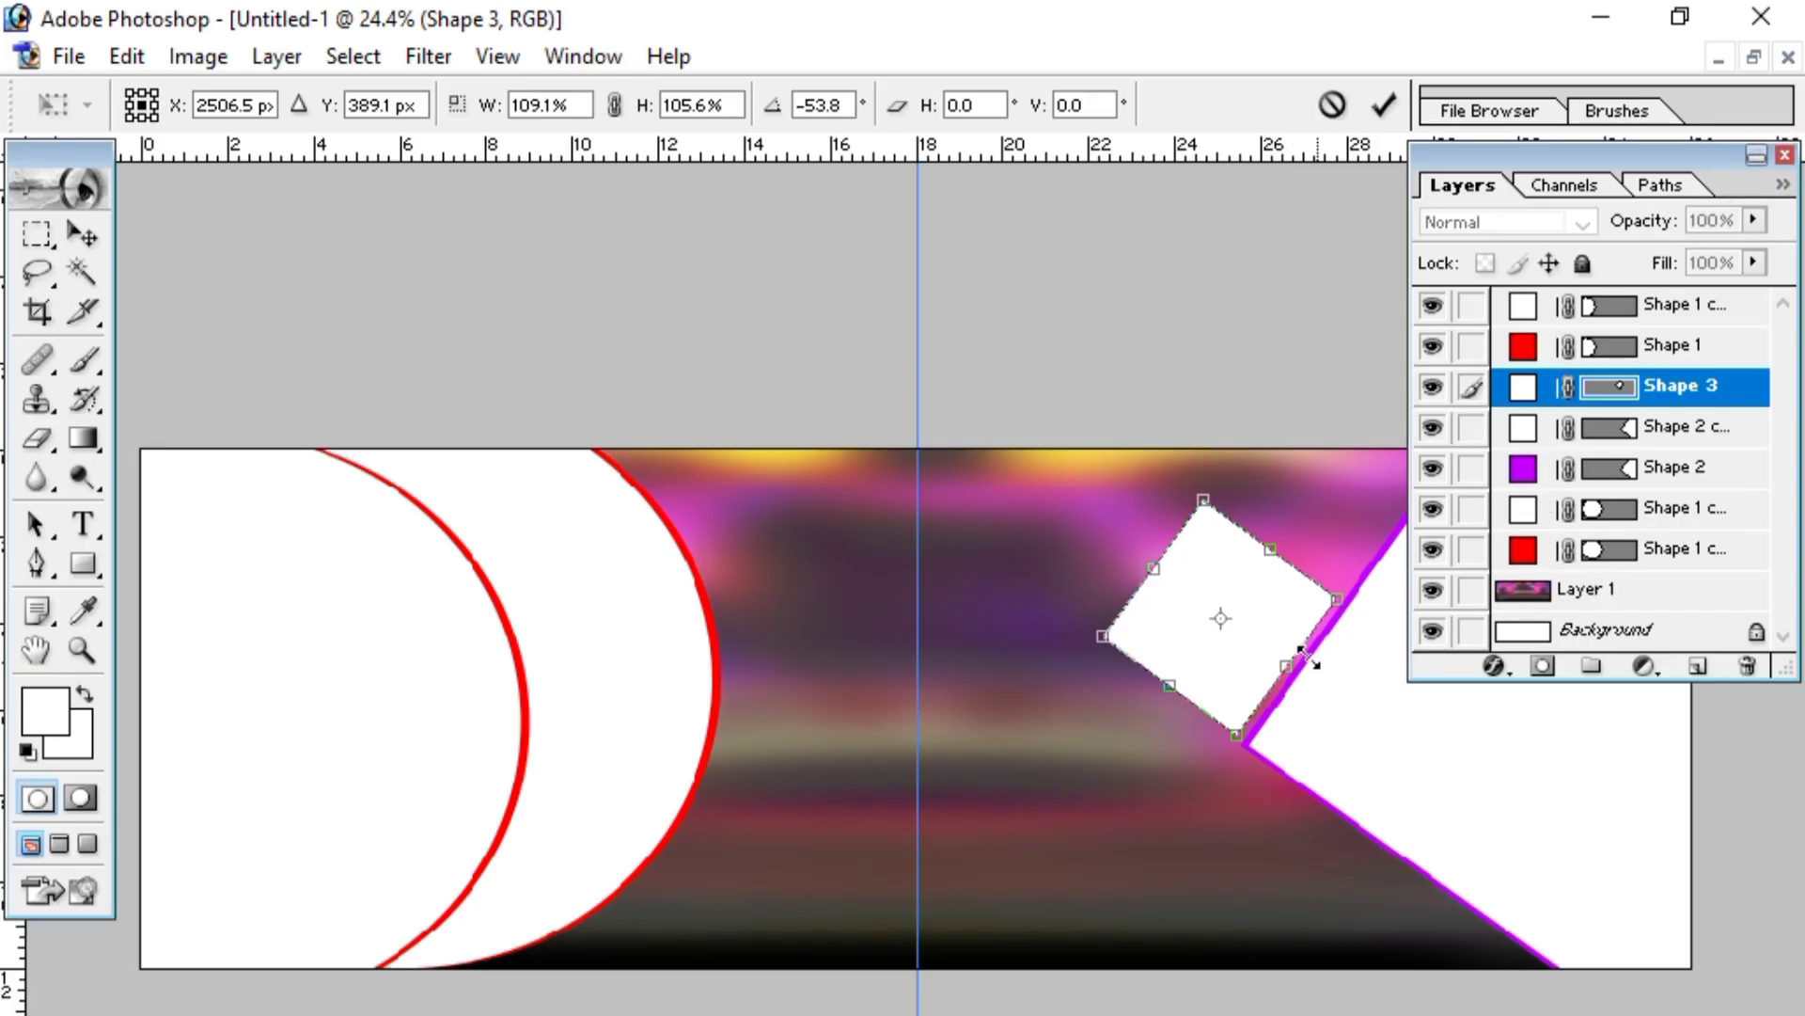
{"action": "left_click", "coordinate": [82, 233]}
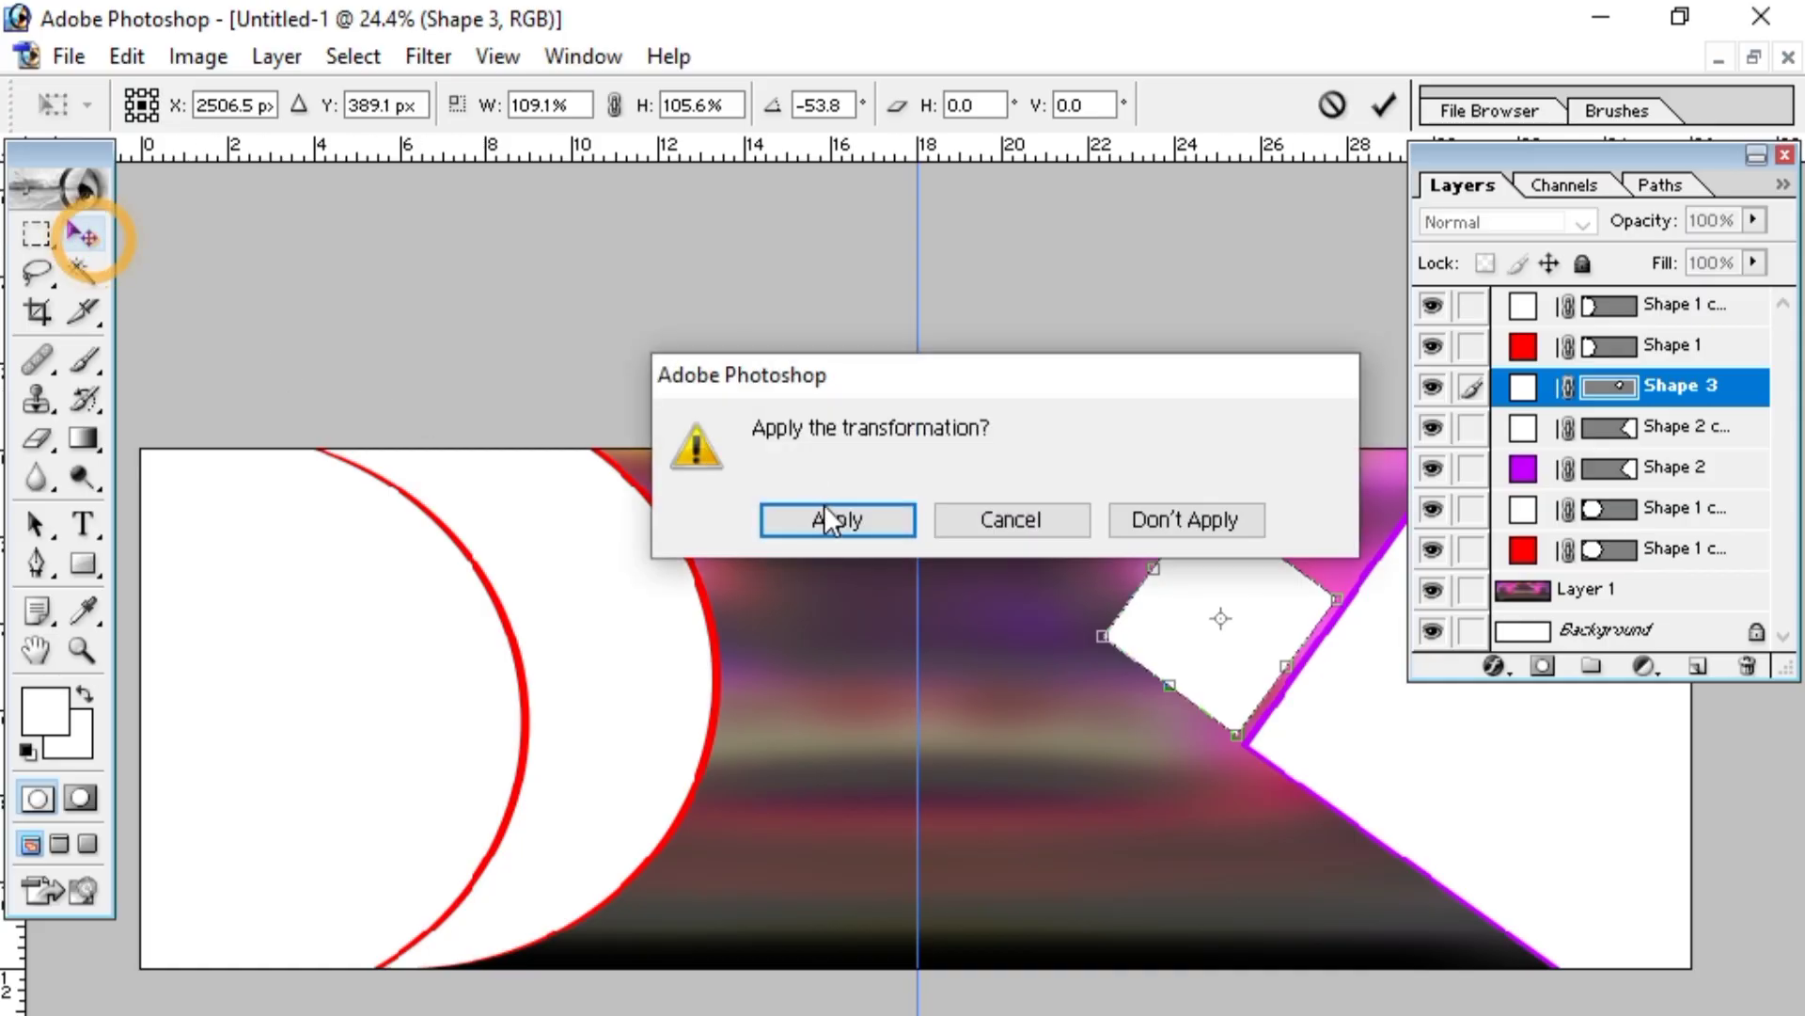
{"action": "left_click", "coordinate": [823, 515]}
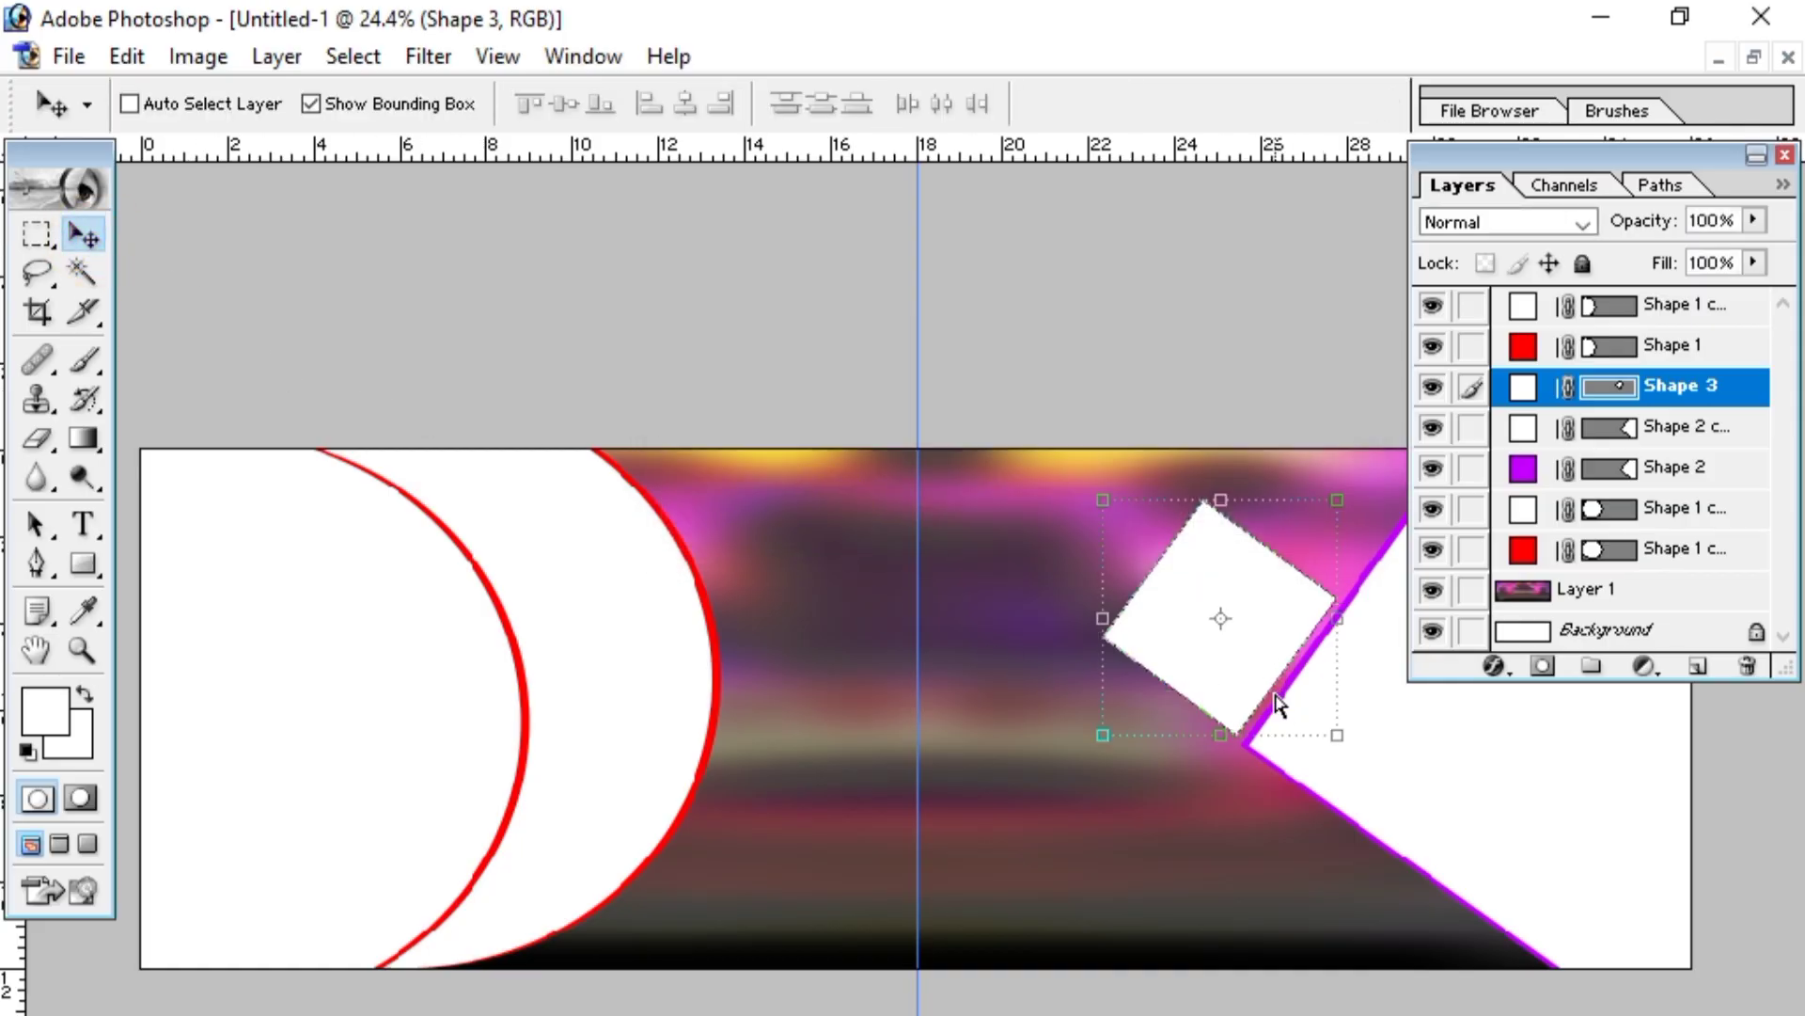
- Duplicate the tilted white square layer and recolor the lower of the two squares magenta FC00FF
{"action": "key", "text": "ctrl+j"}
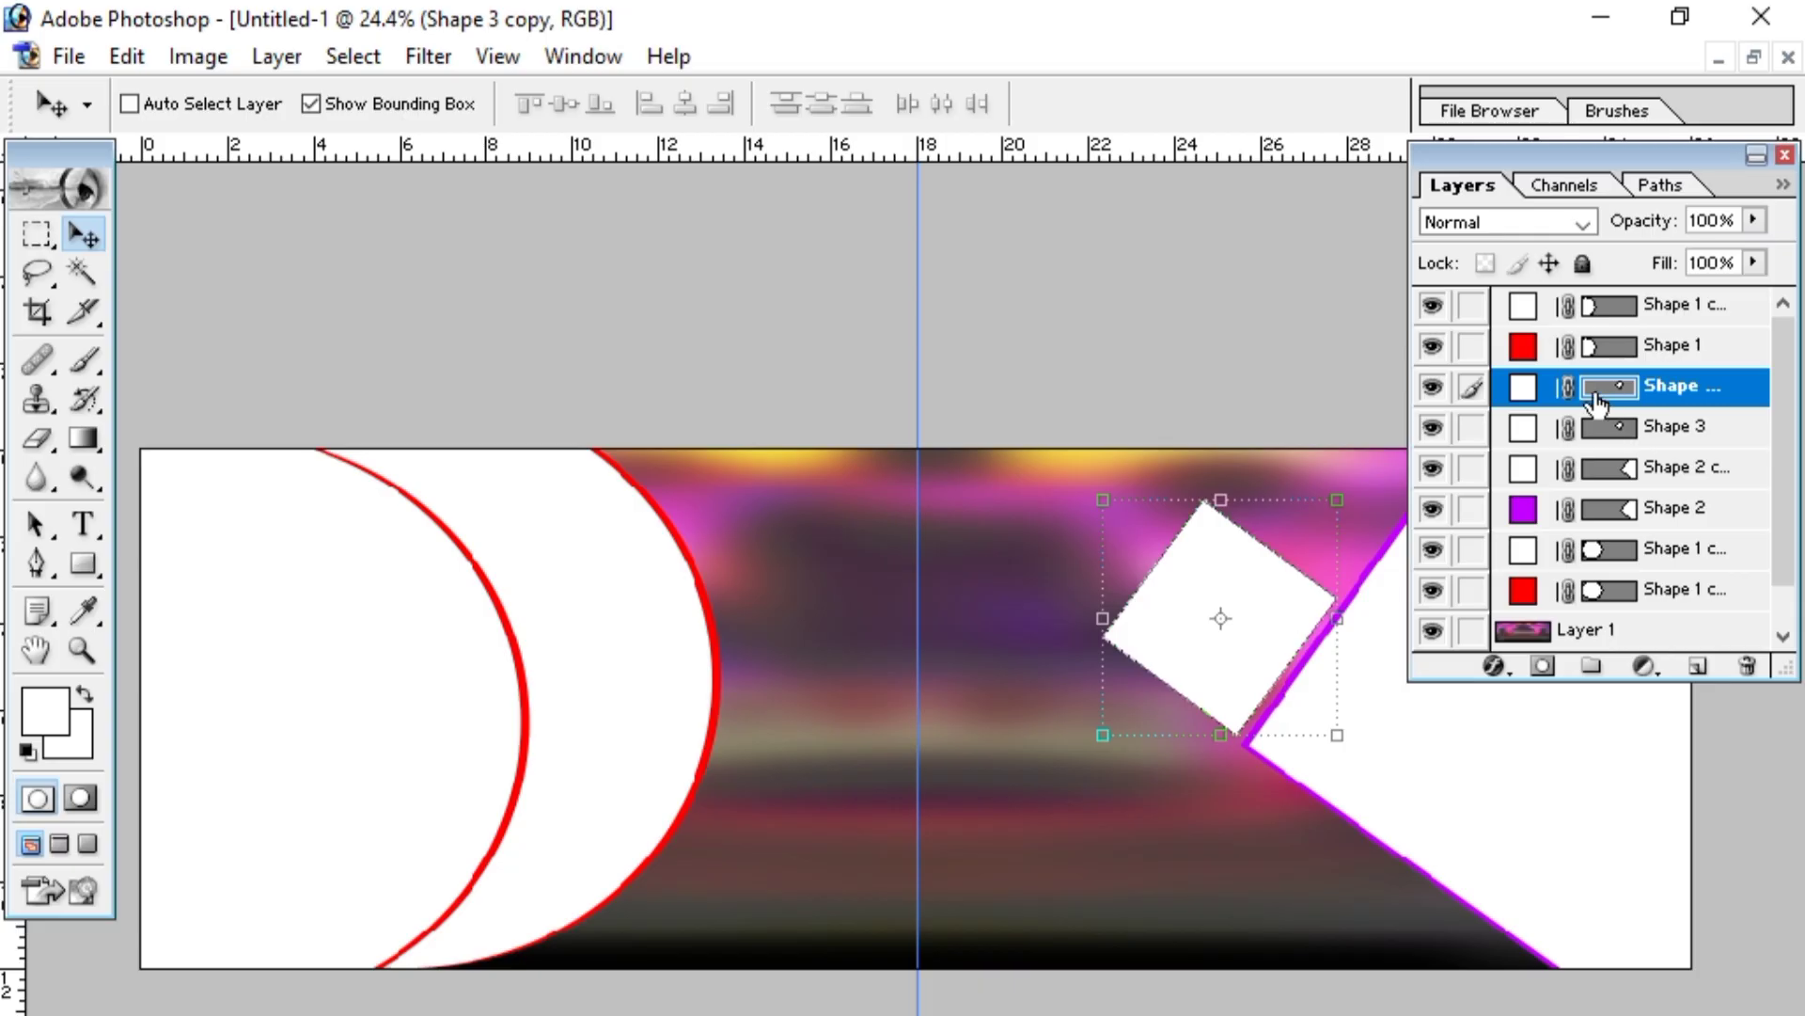
{"action": "left_click", "coordinate": [1525, 435]}
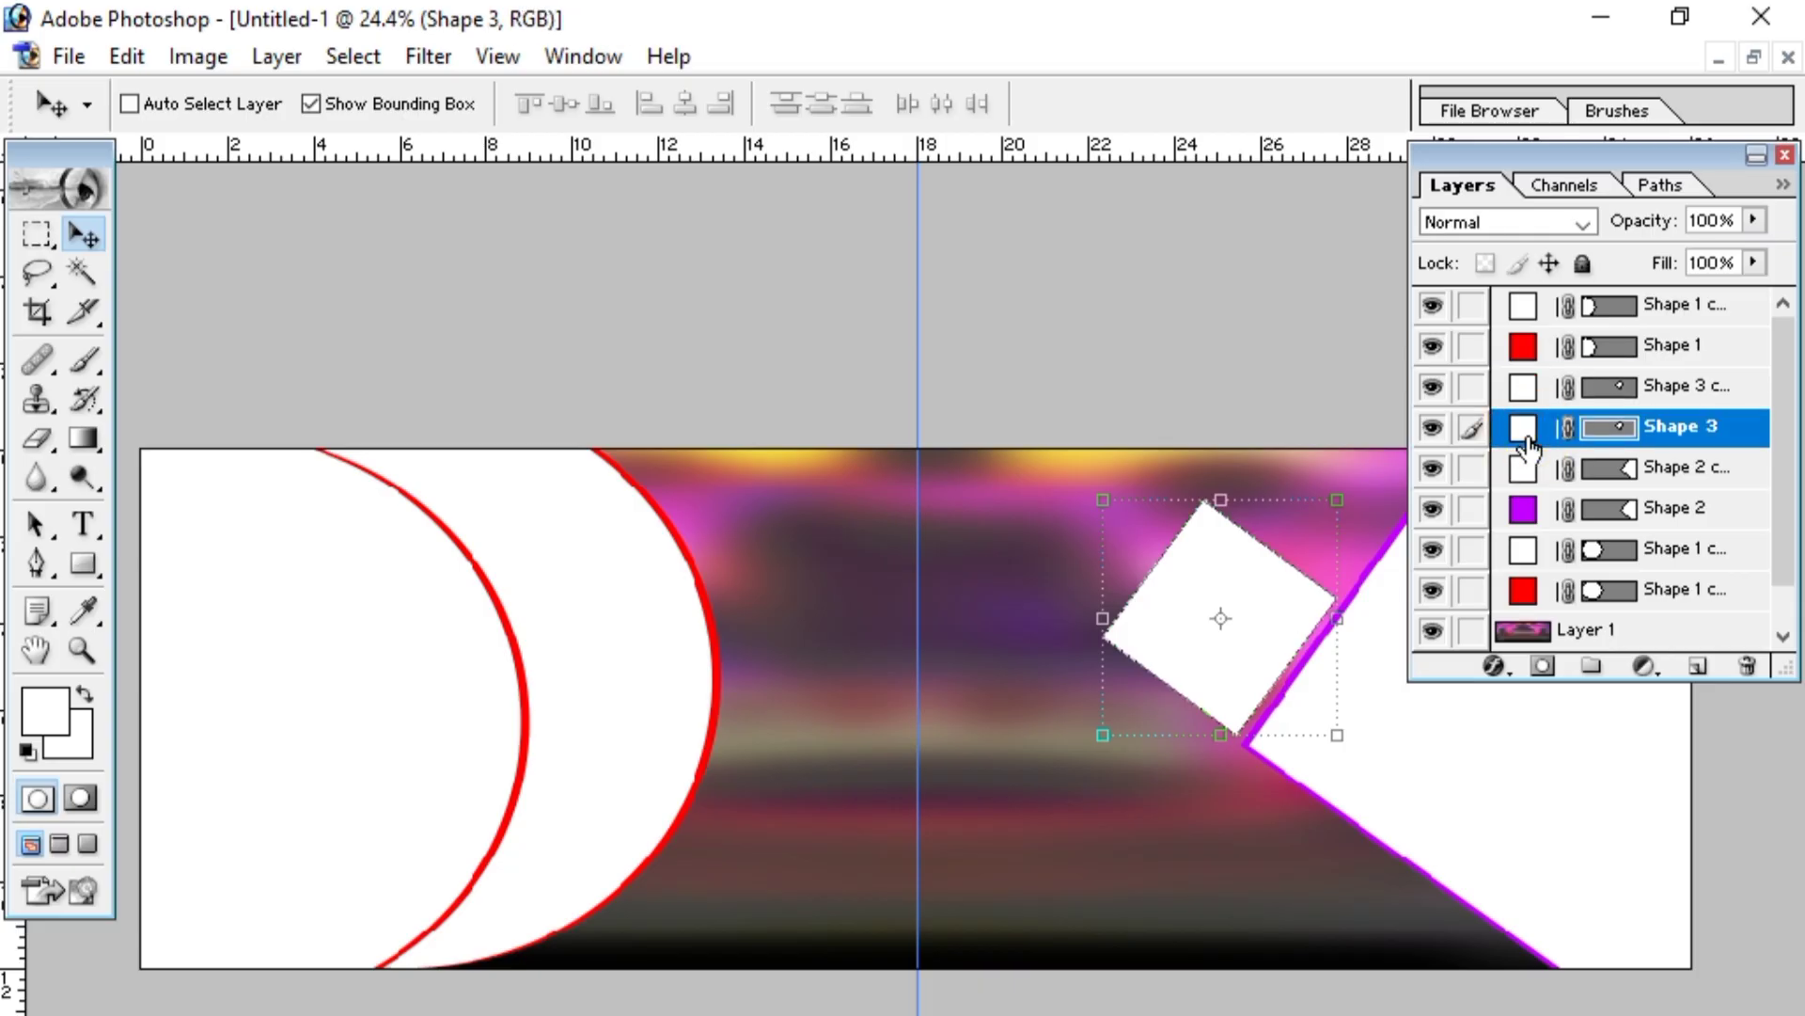
{"action": "double_click", "coordinate": [1525, 434]}
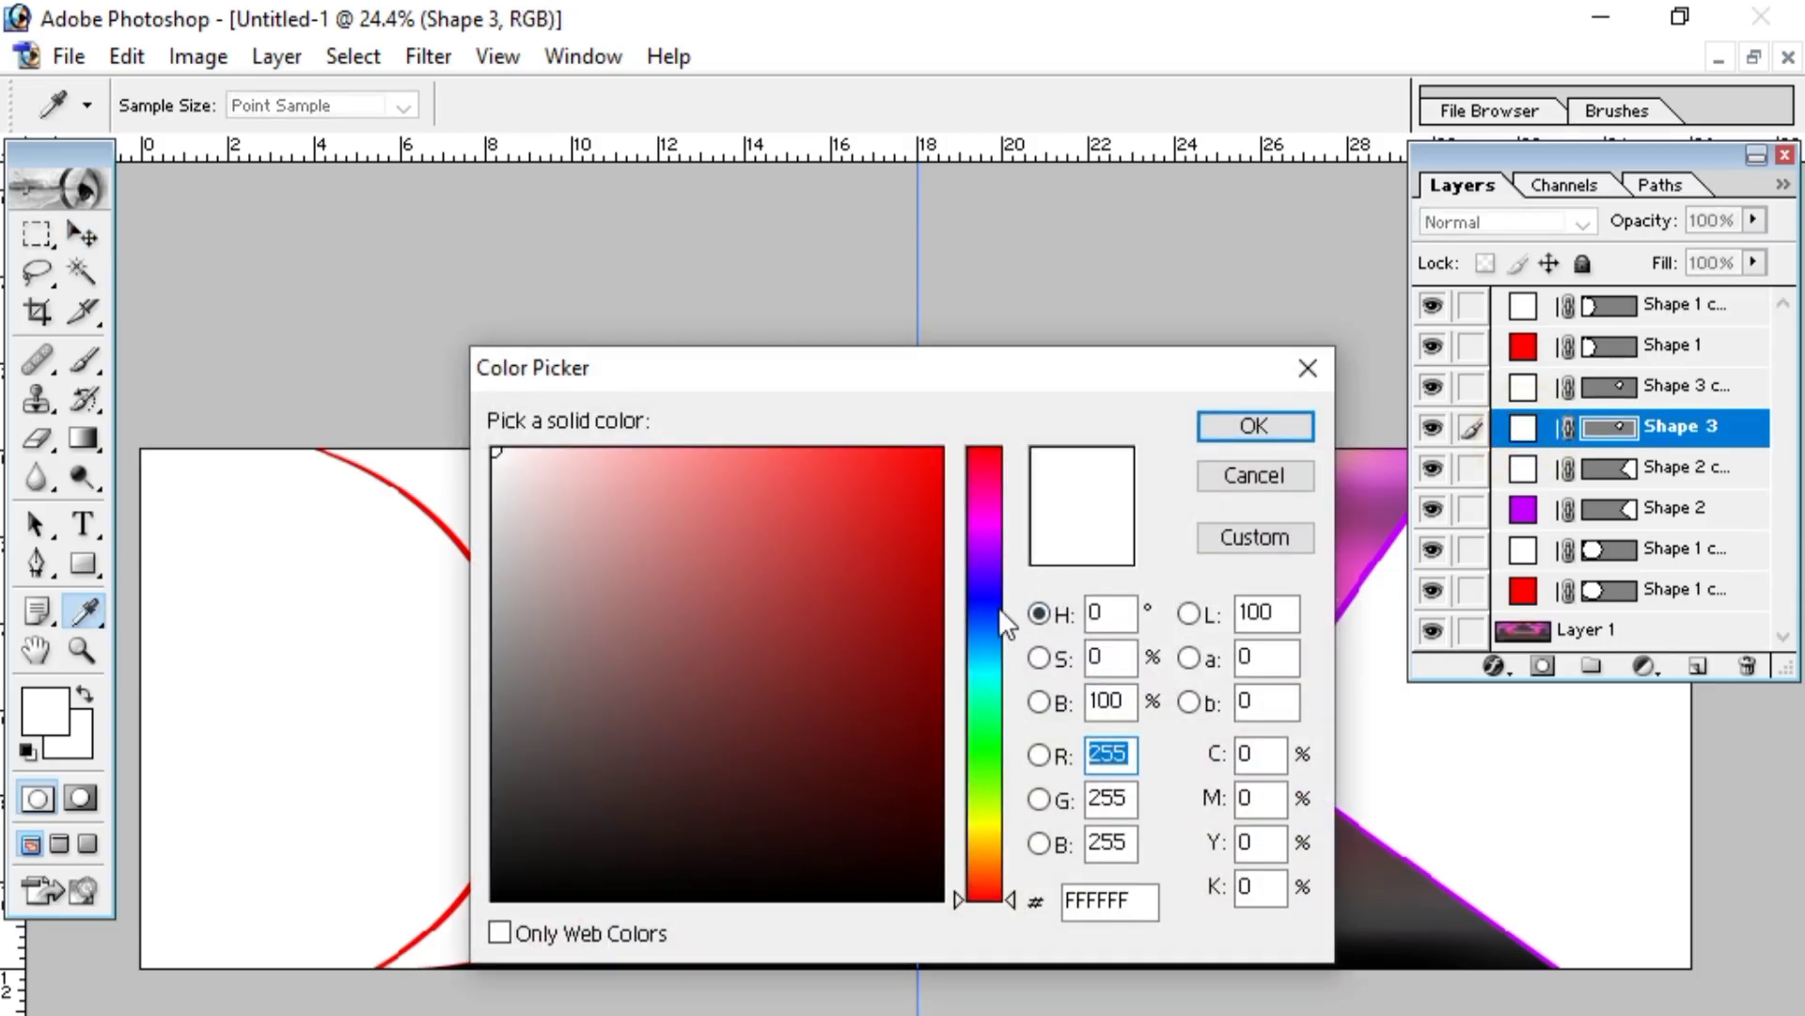
{"action": "left_click", "coordinate": [991, 527]}
{"action": "left_click", "coordinate": [939, 451]}
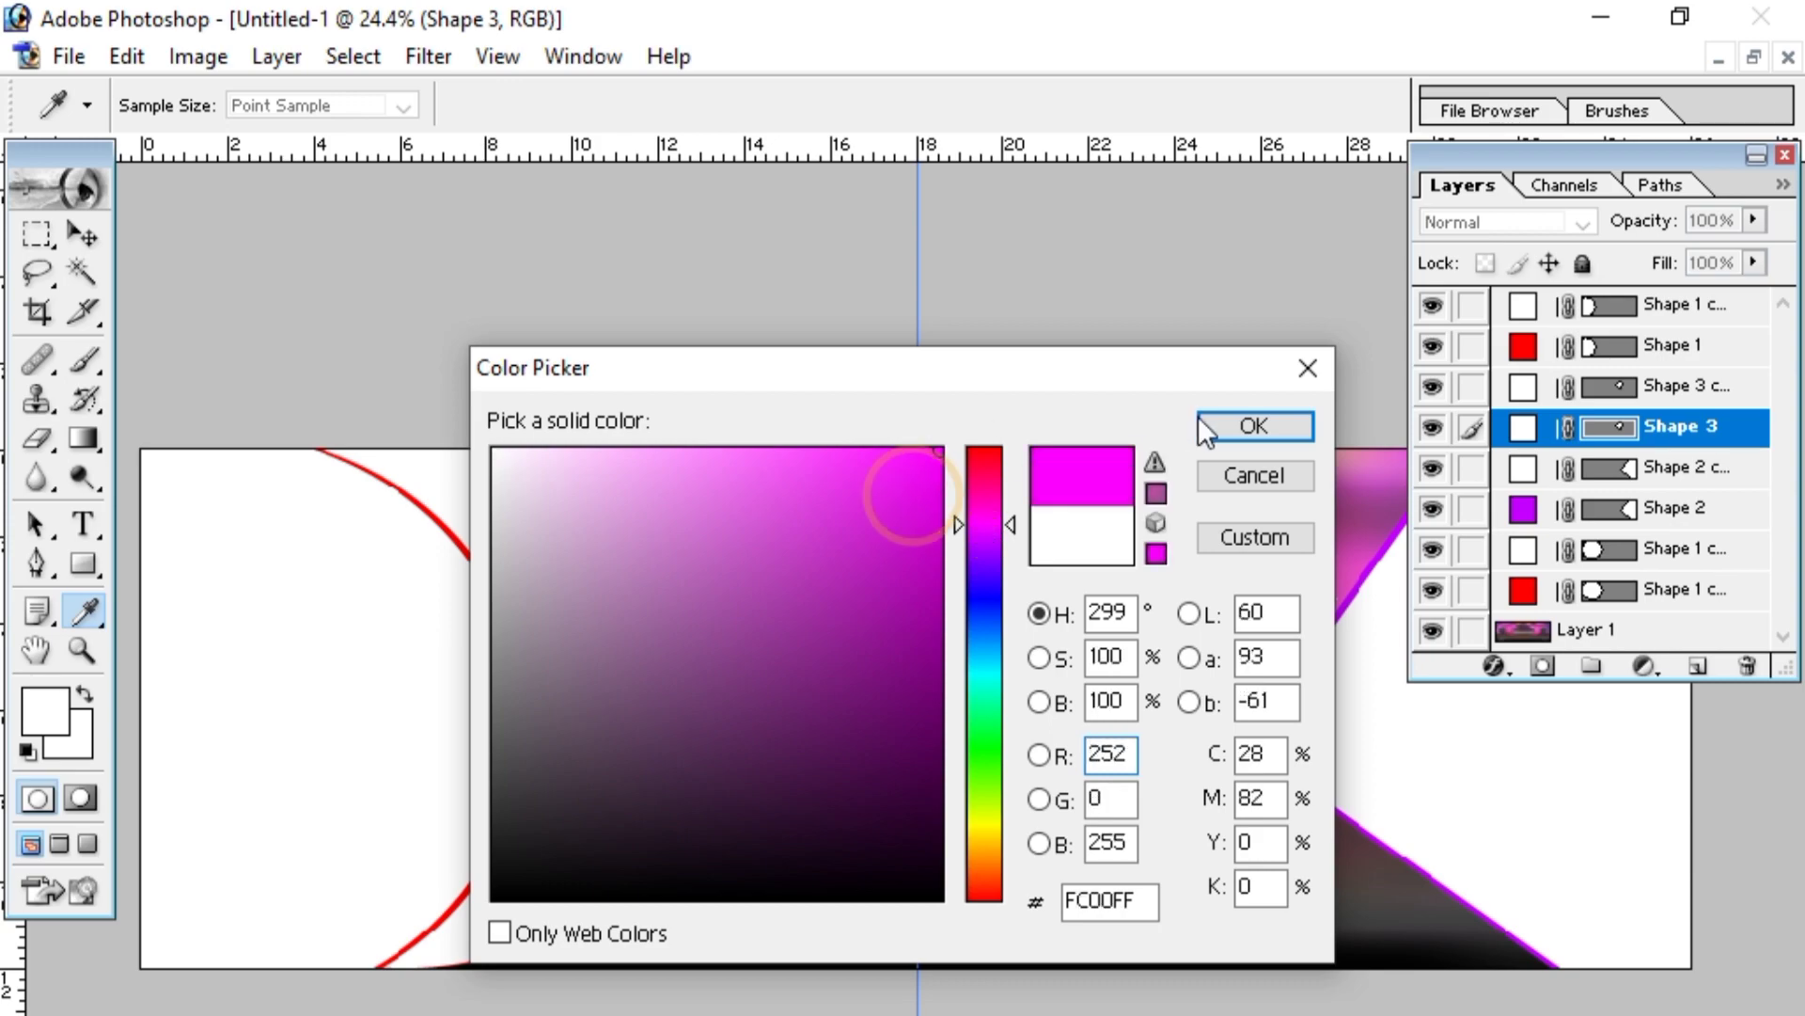
{"action": "left_click", "coordinate": [1220, 425]}
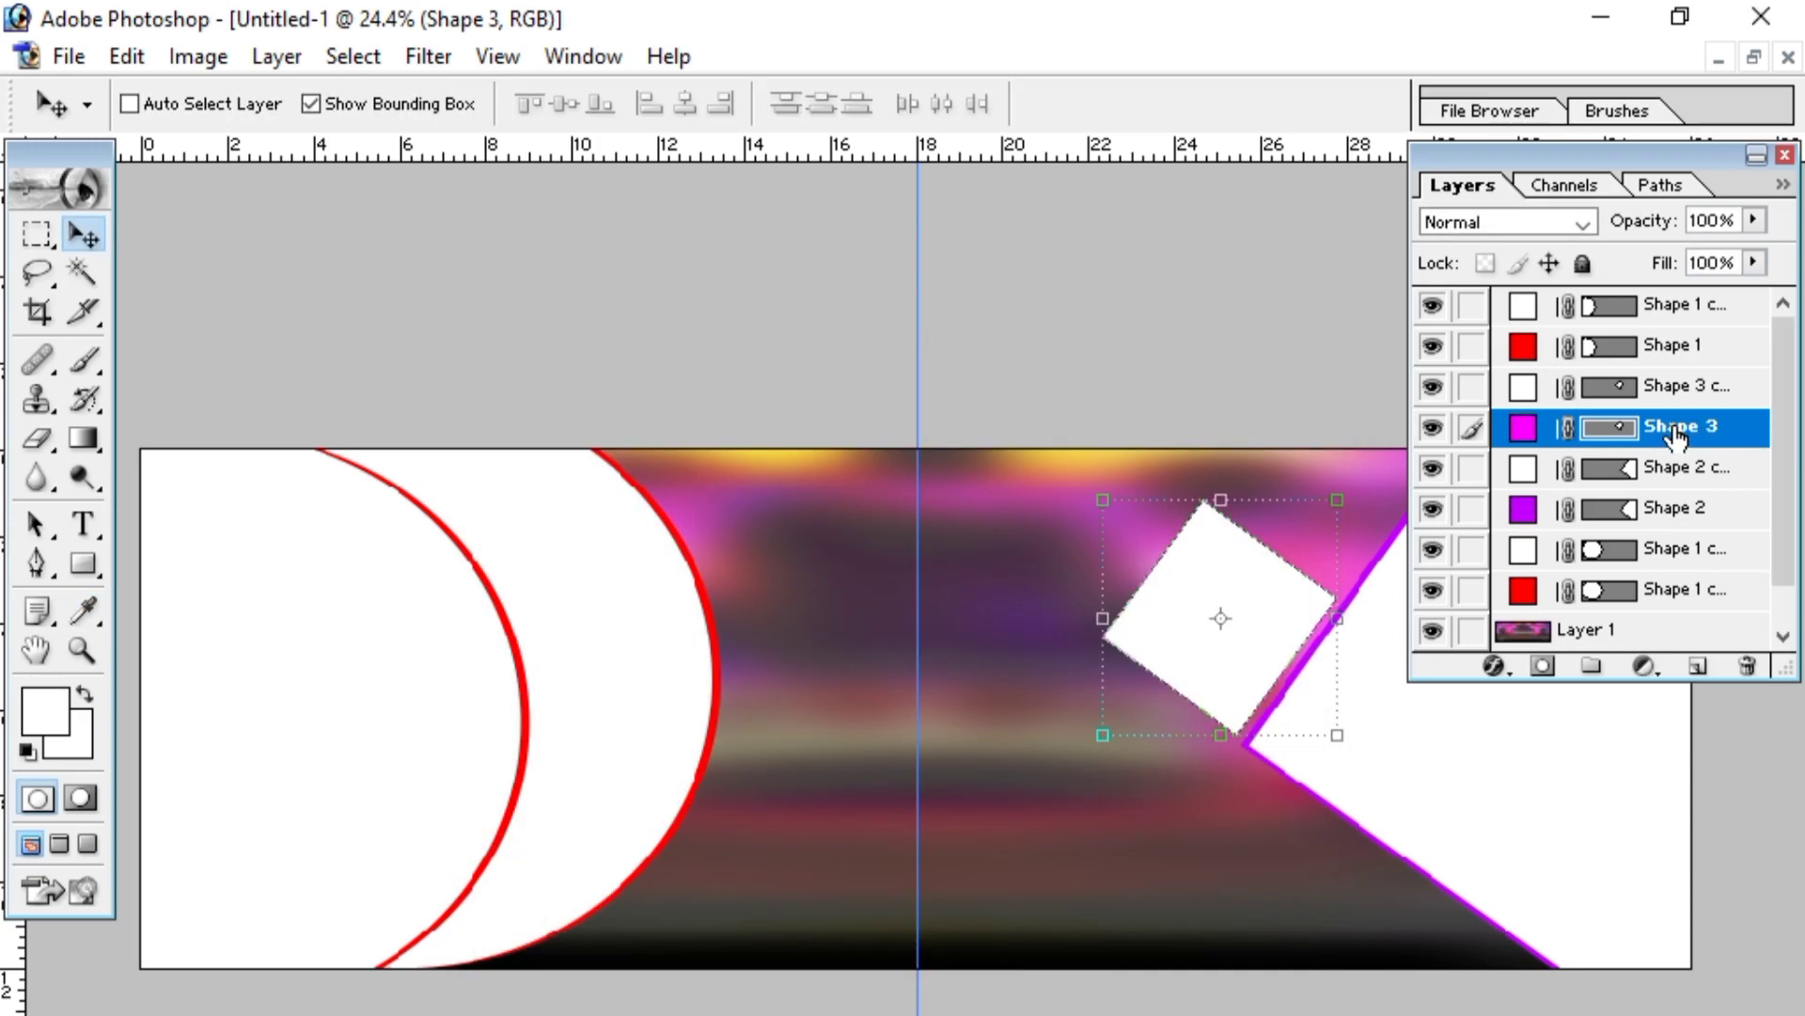
- Stack the magenta square above its white copy and shrink it to 93.2% by 92.5%, centered to leave a thin white border
{"action": "left_click_drag", "start_coordinate": [1673, 434], "coordinate": [1681, 393]}
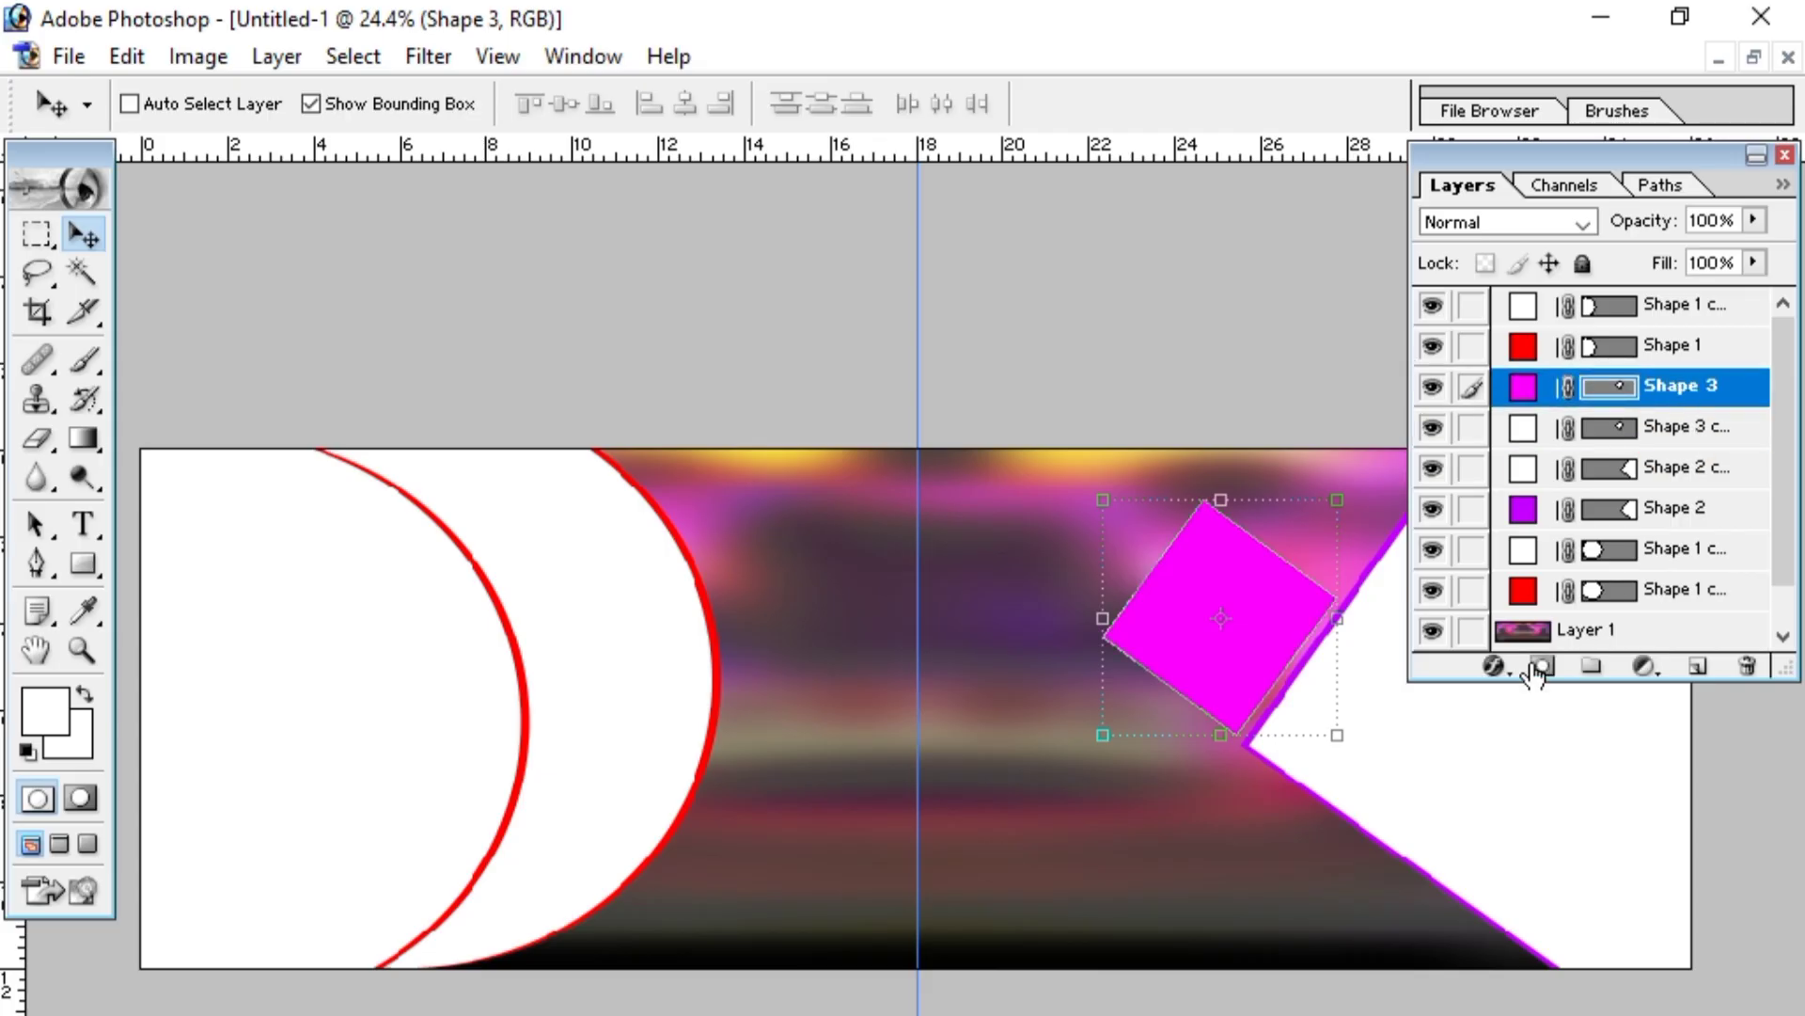
{"action": "left_click_drag", "start_coordinate": [1339, 737], "coordinate": [1324, 720]}
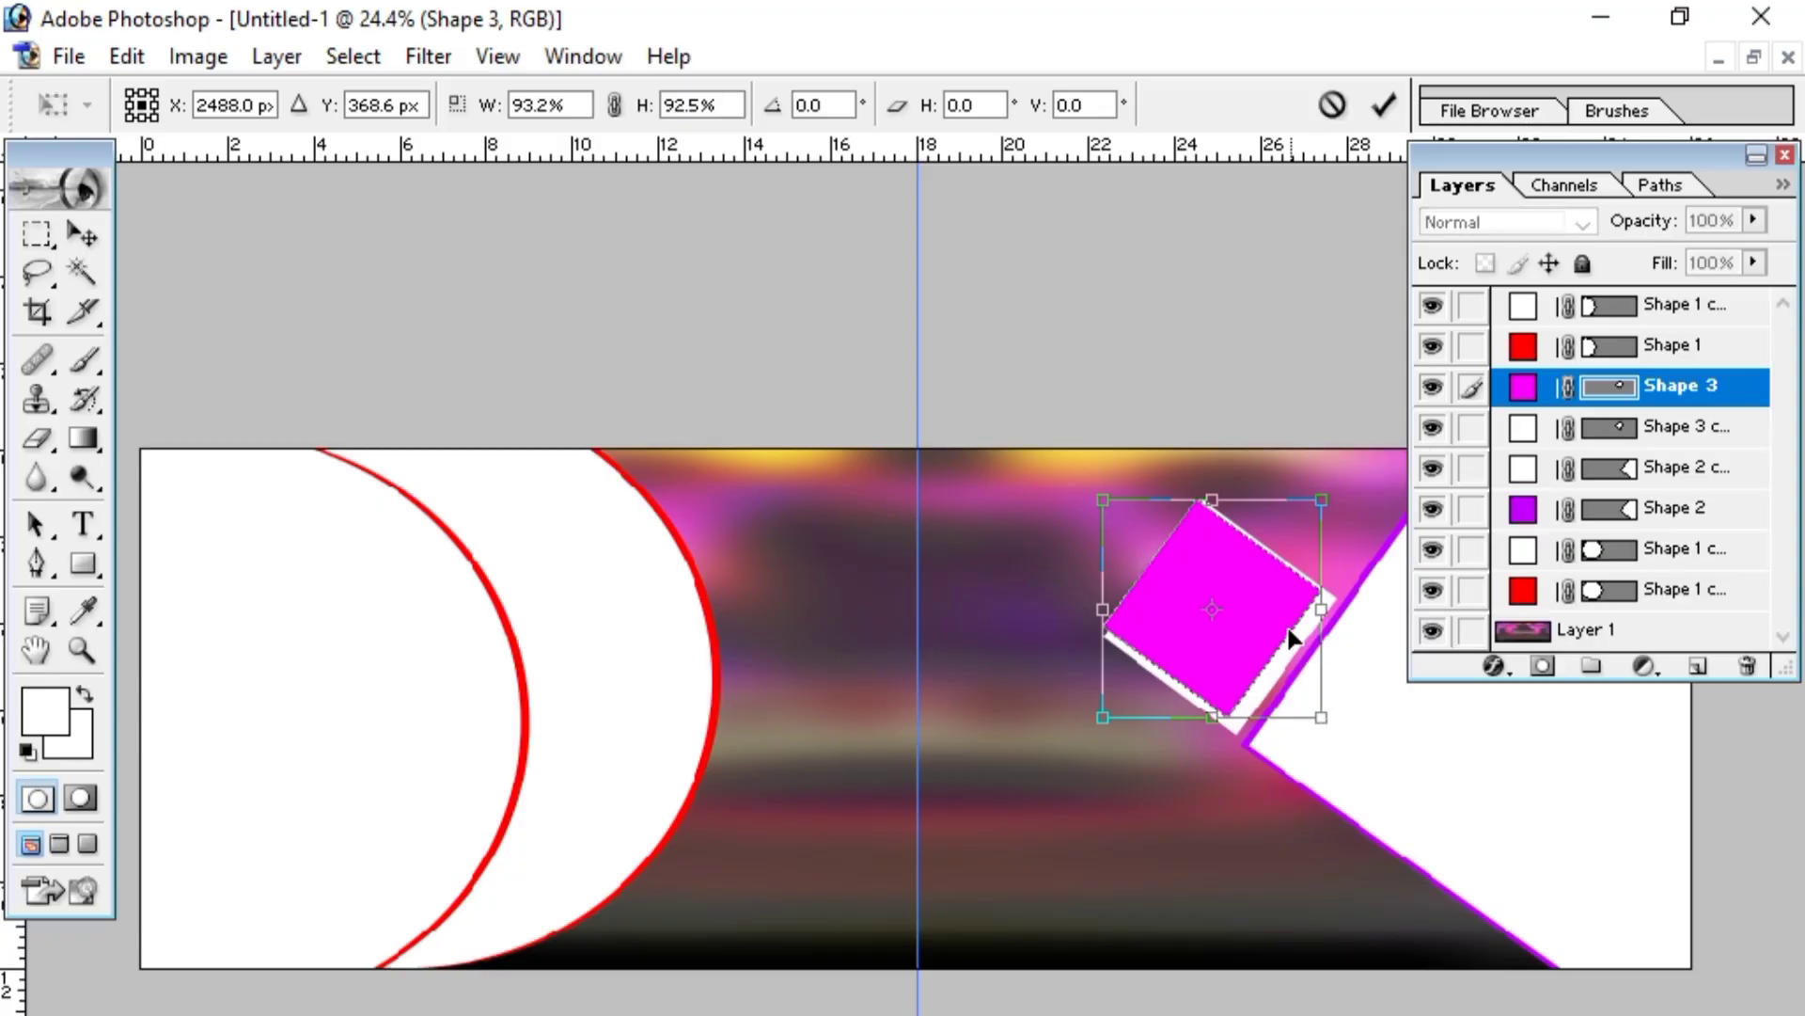
{"action": "key", "text": "Down"}
{"action": "key", "text": "Down"}
{"action": "key", "text": "Down"}
{"action": "key", "text": "Right"}
{"action": "key", "text": "Right"}
{"action": "key", "text": "Right"}
{"action": "key", "text": "Right"}
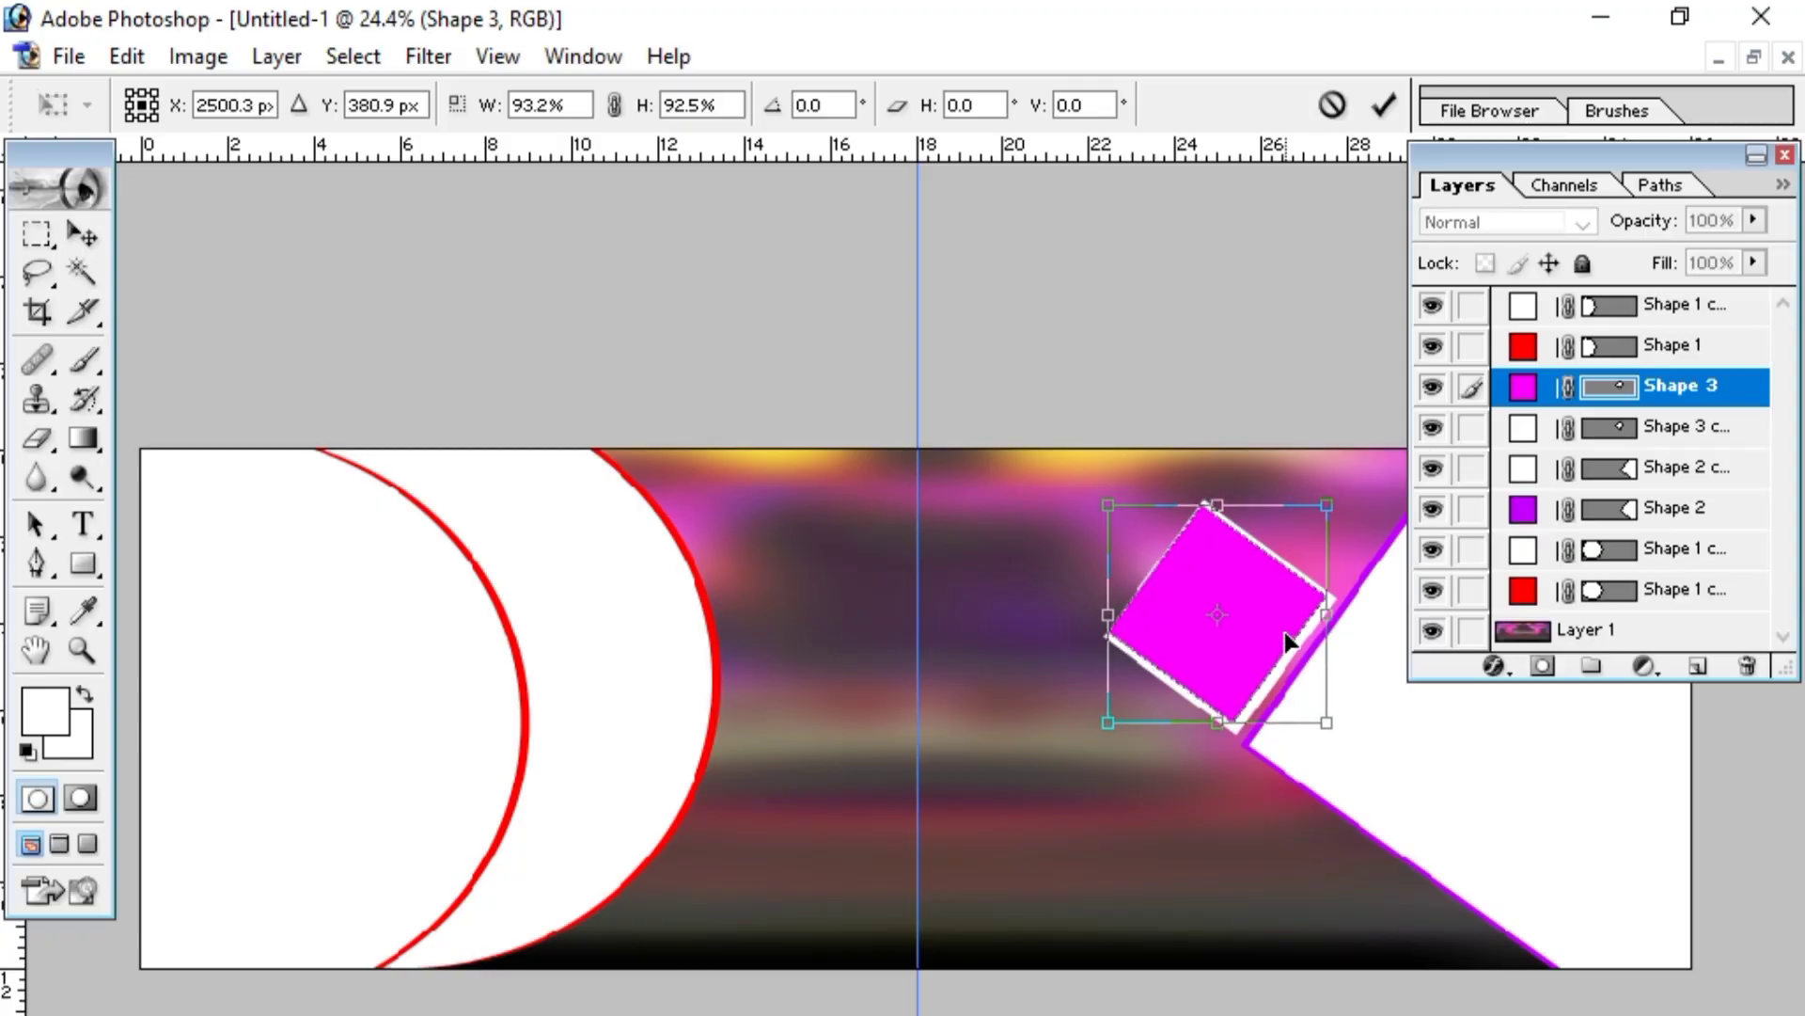
{"action": "key", "text": "Down"}
{"action": "key", "text": "Down"}
{"action": "key", "text": "Right"}
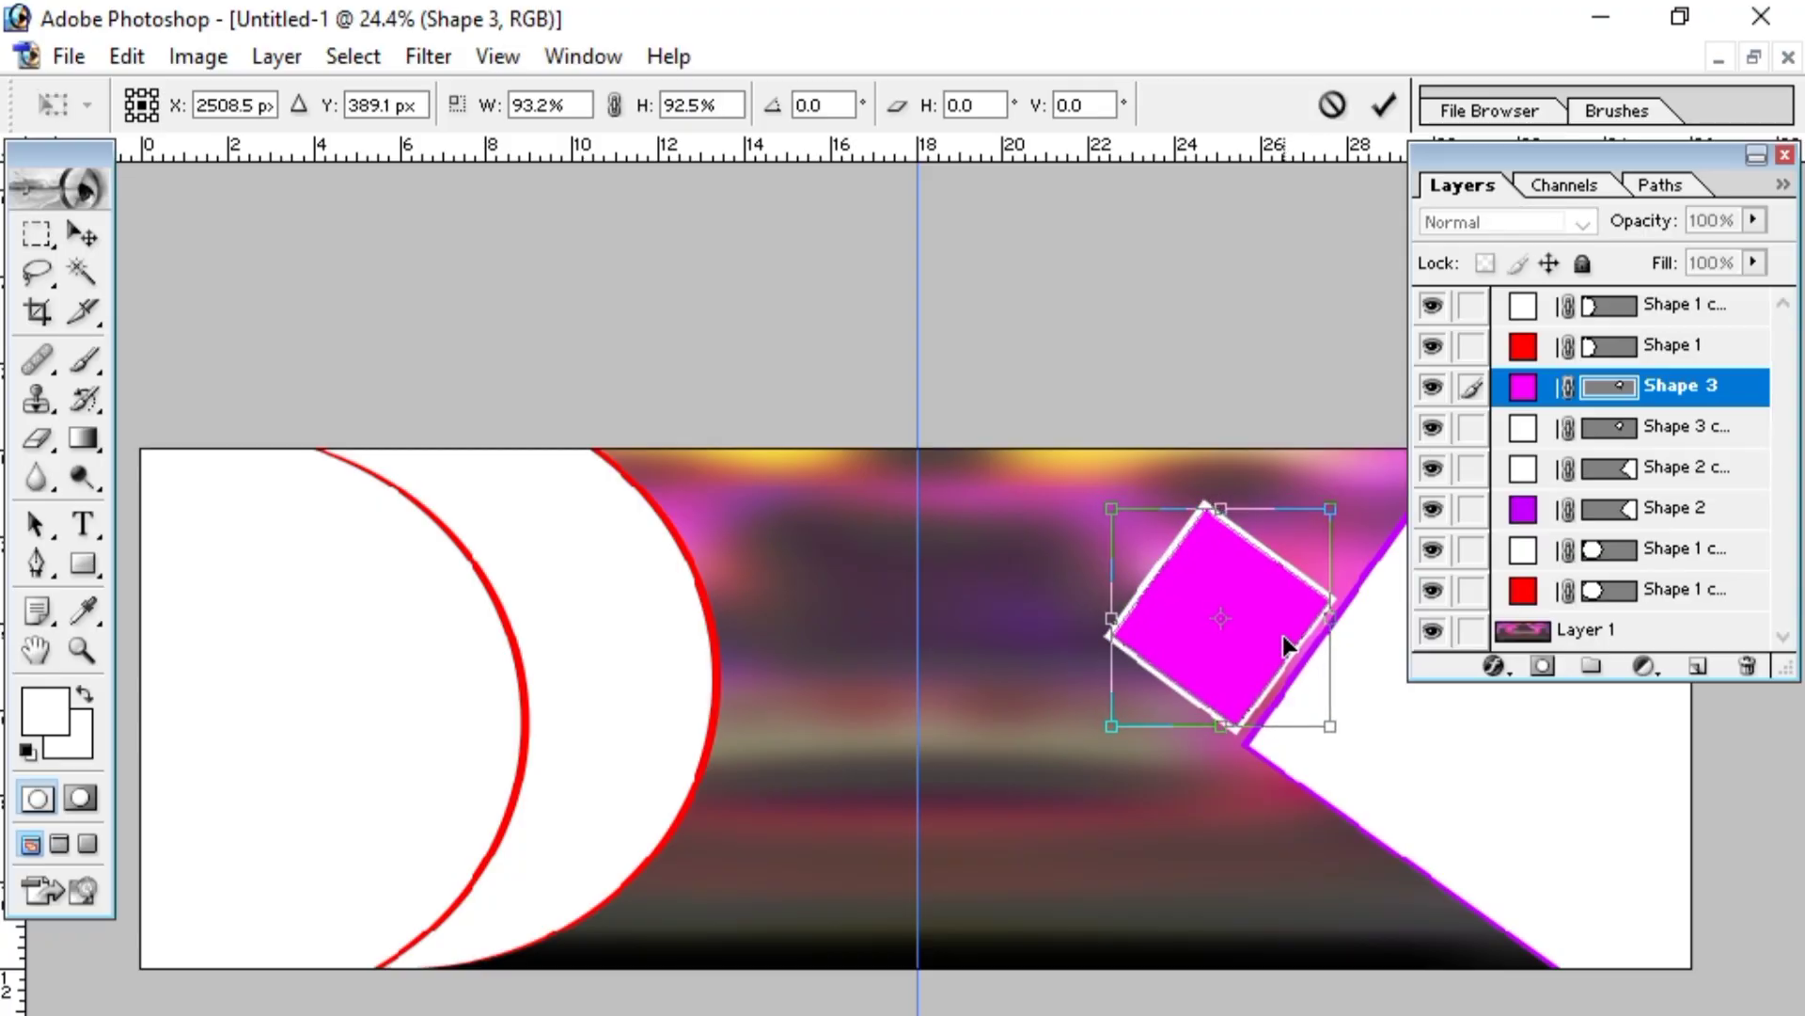
{"action": "left_click", "coordinate": [81, 233]}
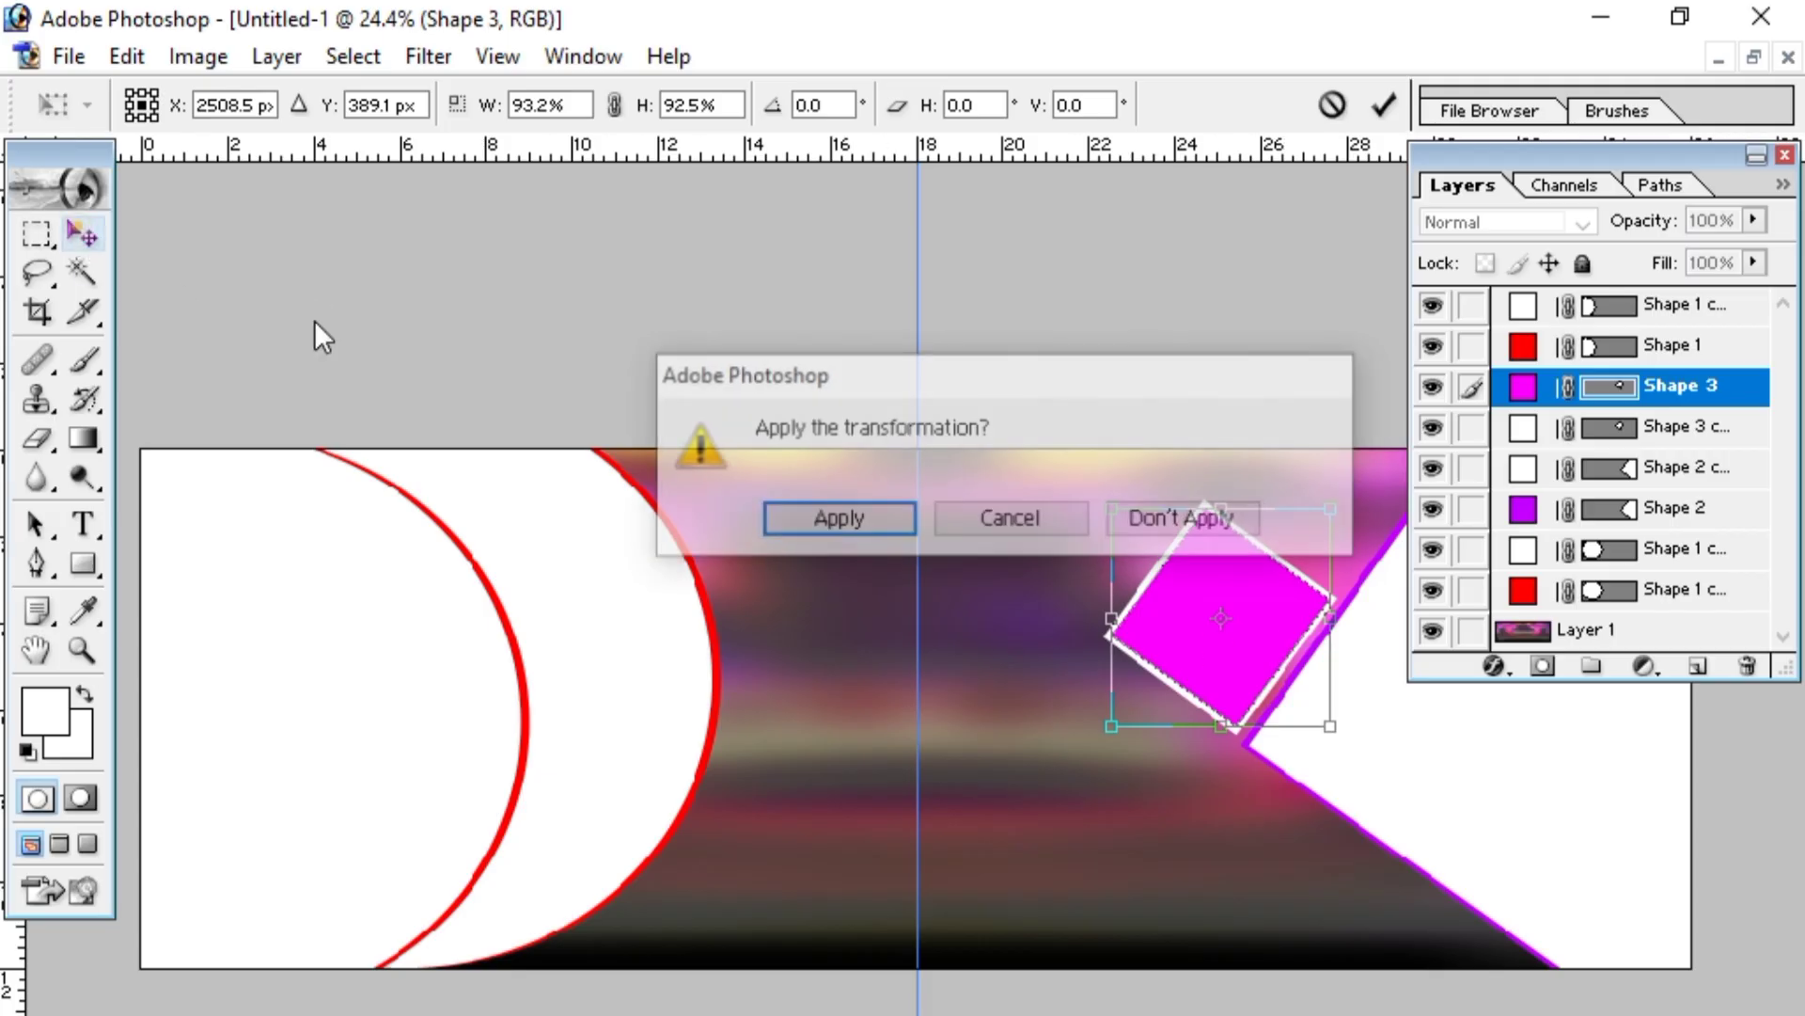
{"action": "left_click", "coordinate": [781, 519]}
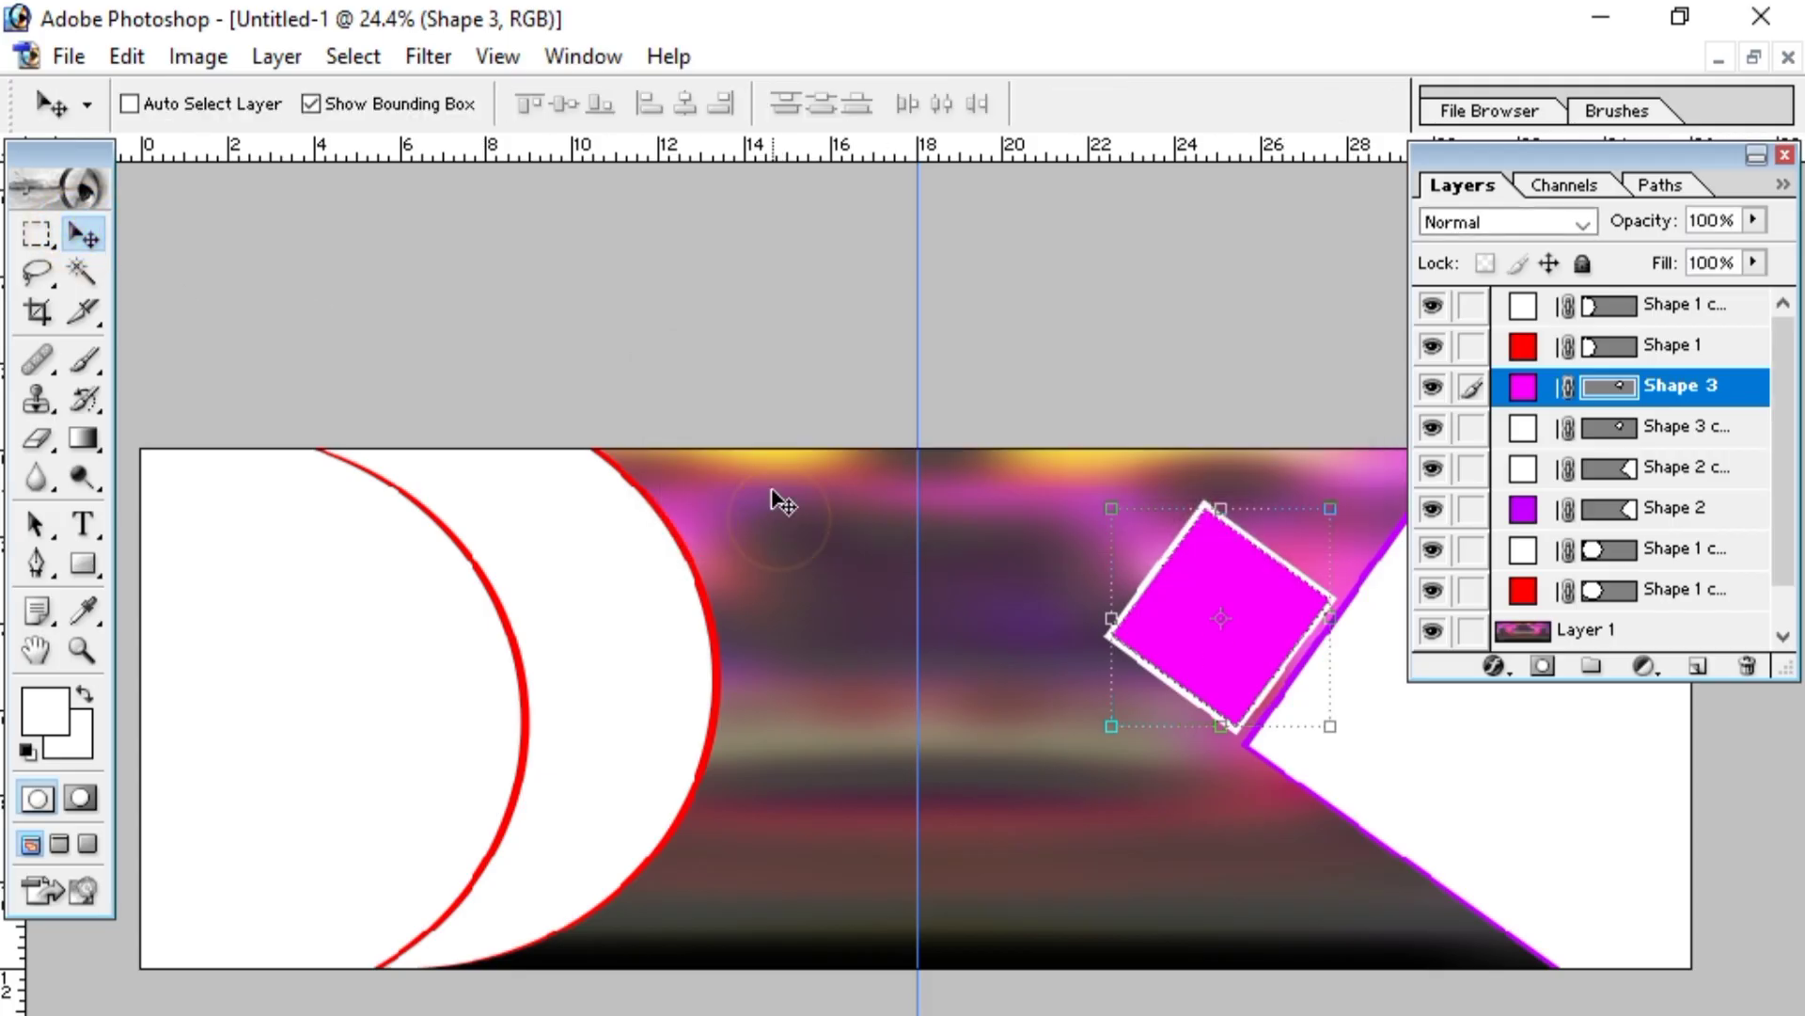
{"action": "left_click", "coordinate": [807, 383]}
{"action": "left_click", "coordinate": [826, 577]}
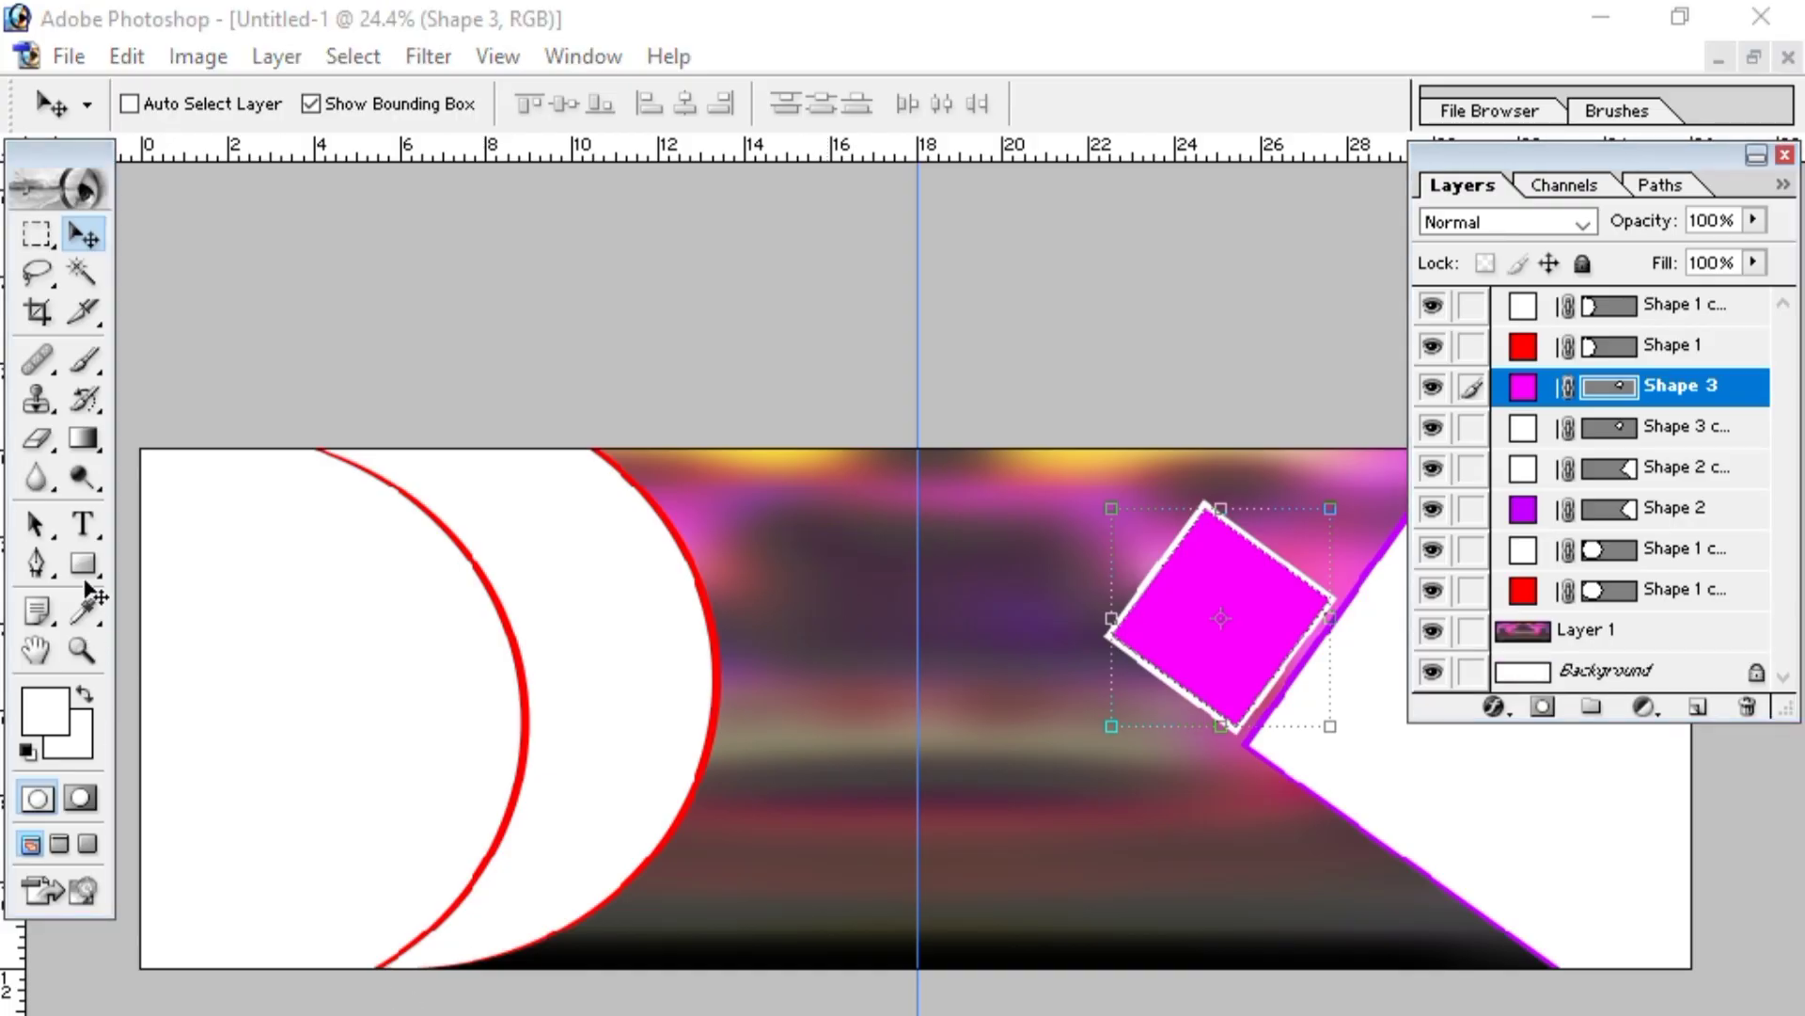
- Draw a magenta rectangle about 4 by 4.5 ruler units just right of the vertical guide in the banner's lower half
{"action": "left_click", "coordinate": [94, 593]}
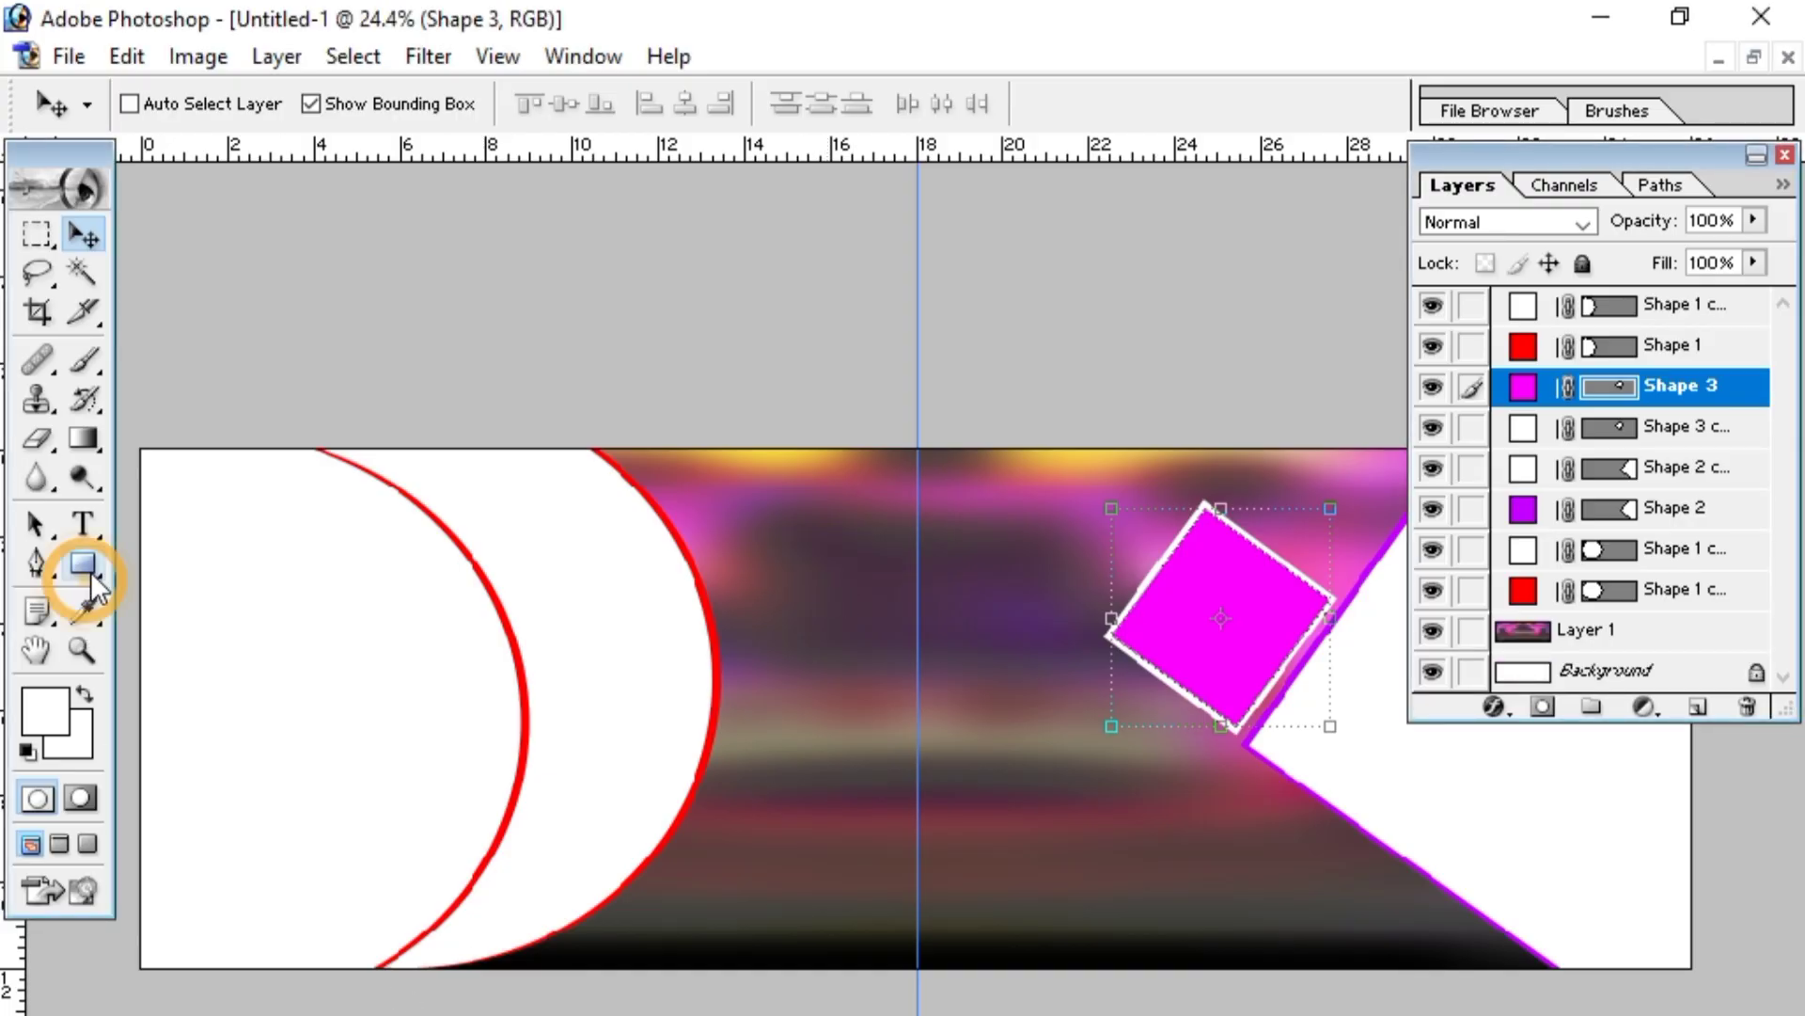
{"action": "left_click", "coordinate": [84, 562]}
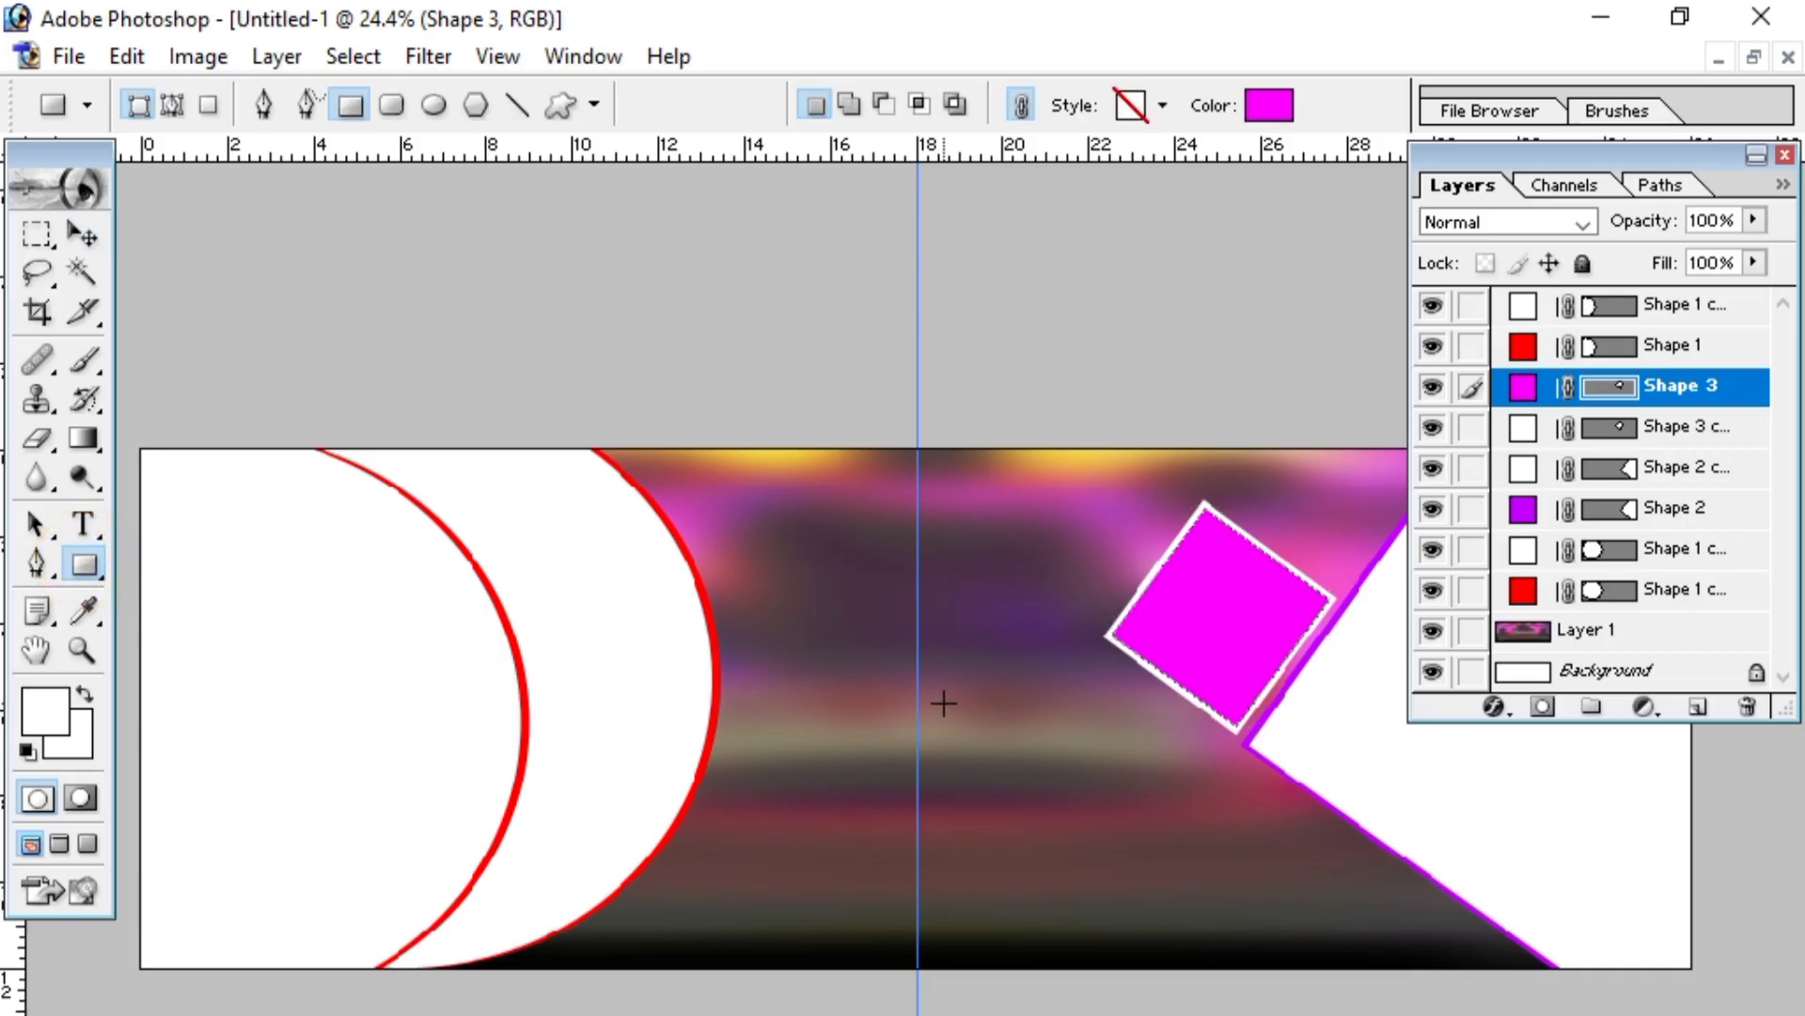
{"action": "left_click_drag", "start_coordinate": [943, 702], "coordinate": [1115, 898]}
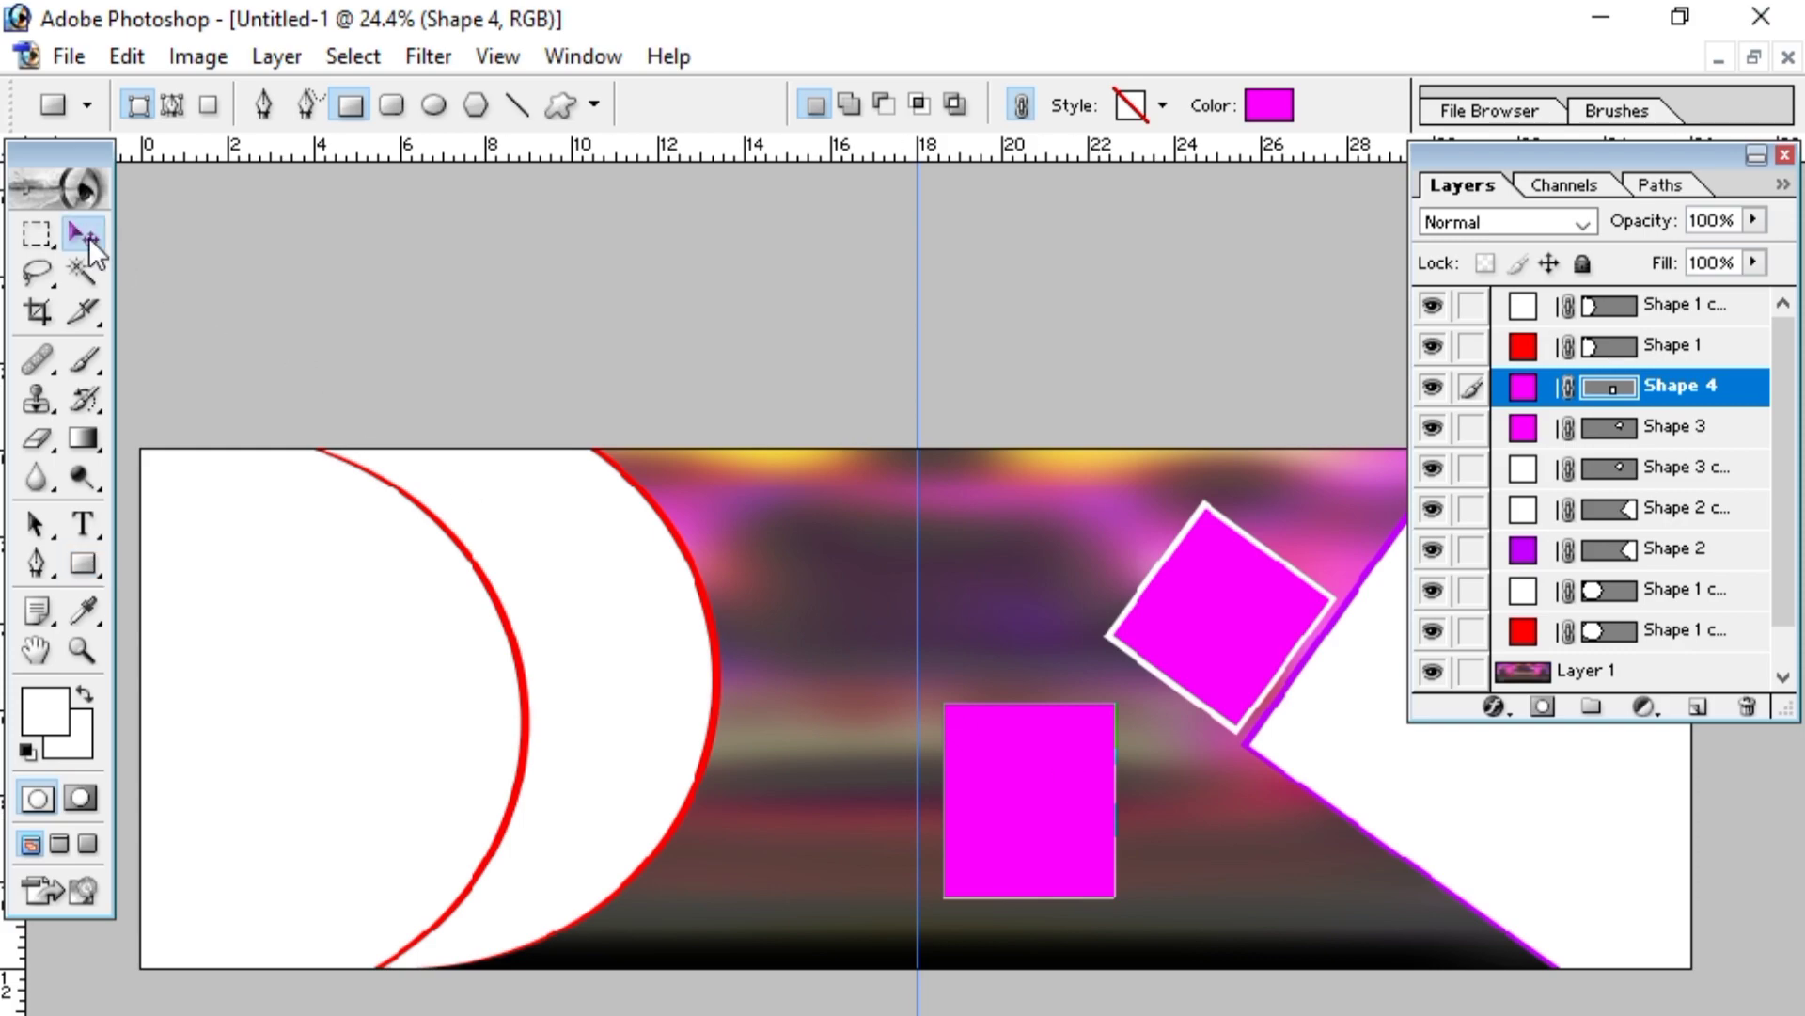
- Rotate the new magenta rectangle to -46°, scale it to 89.3% by 75.7%, and apply it directly below the white-bordered tilted square
{"action": "left_click", "coordinate": [84, 235]}
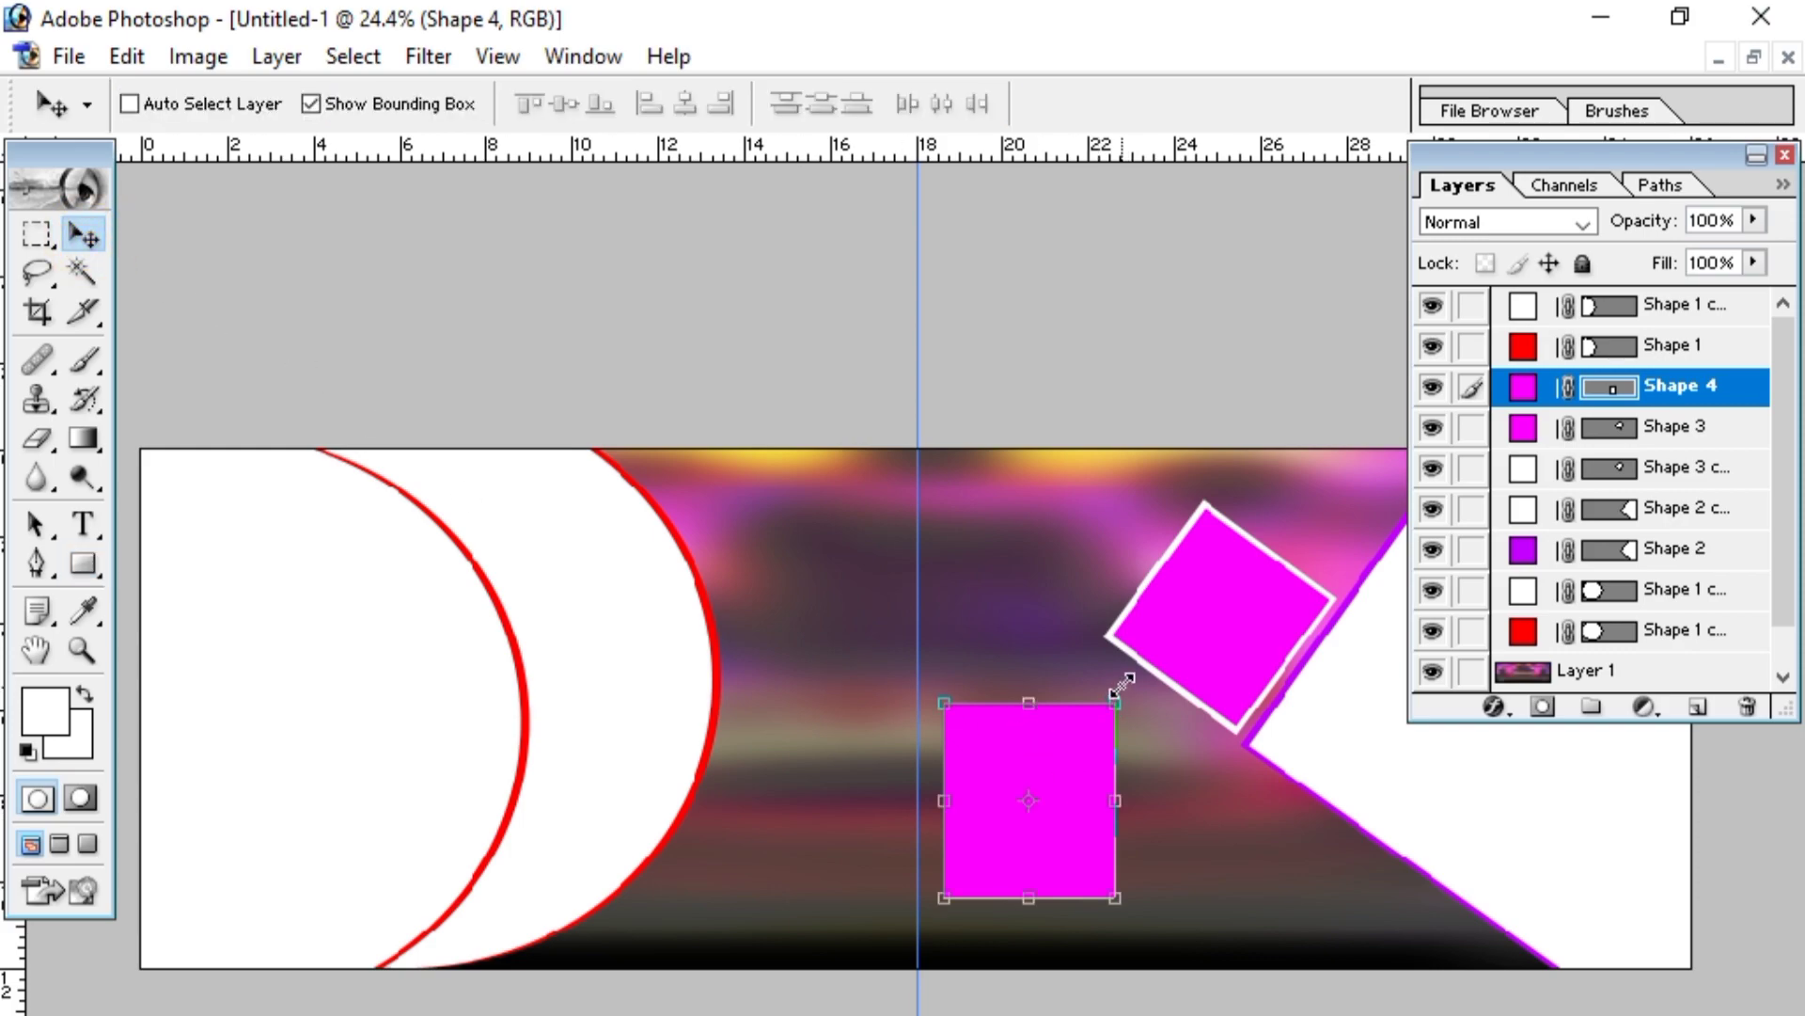
{"action": "left_click_drag", "start_coordinate": [1116, 680], "coordinate": [1002, 655]}
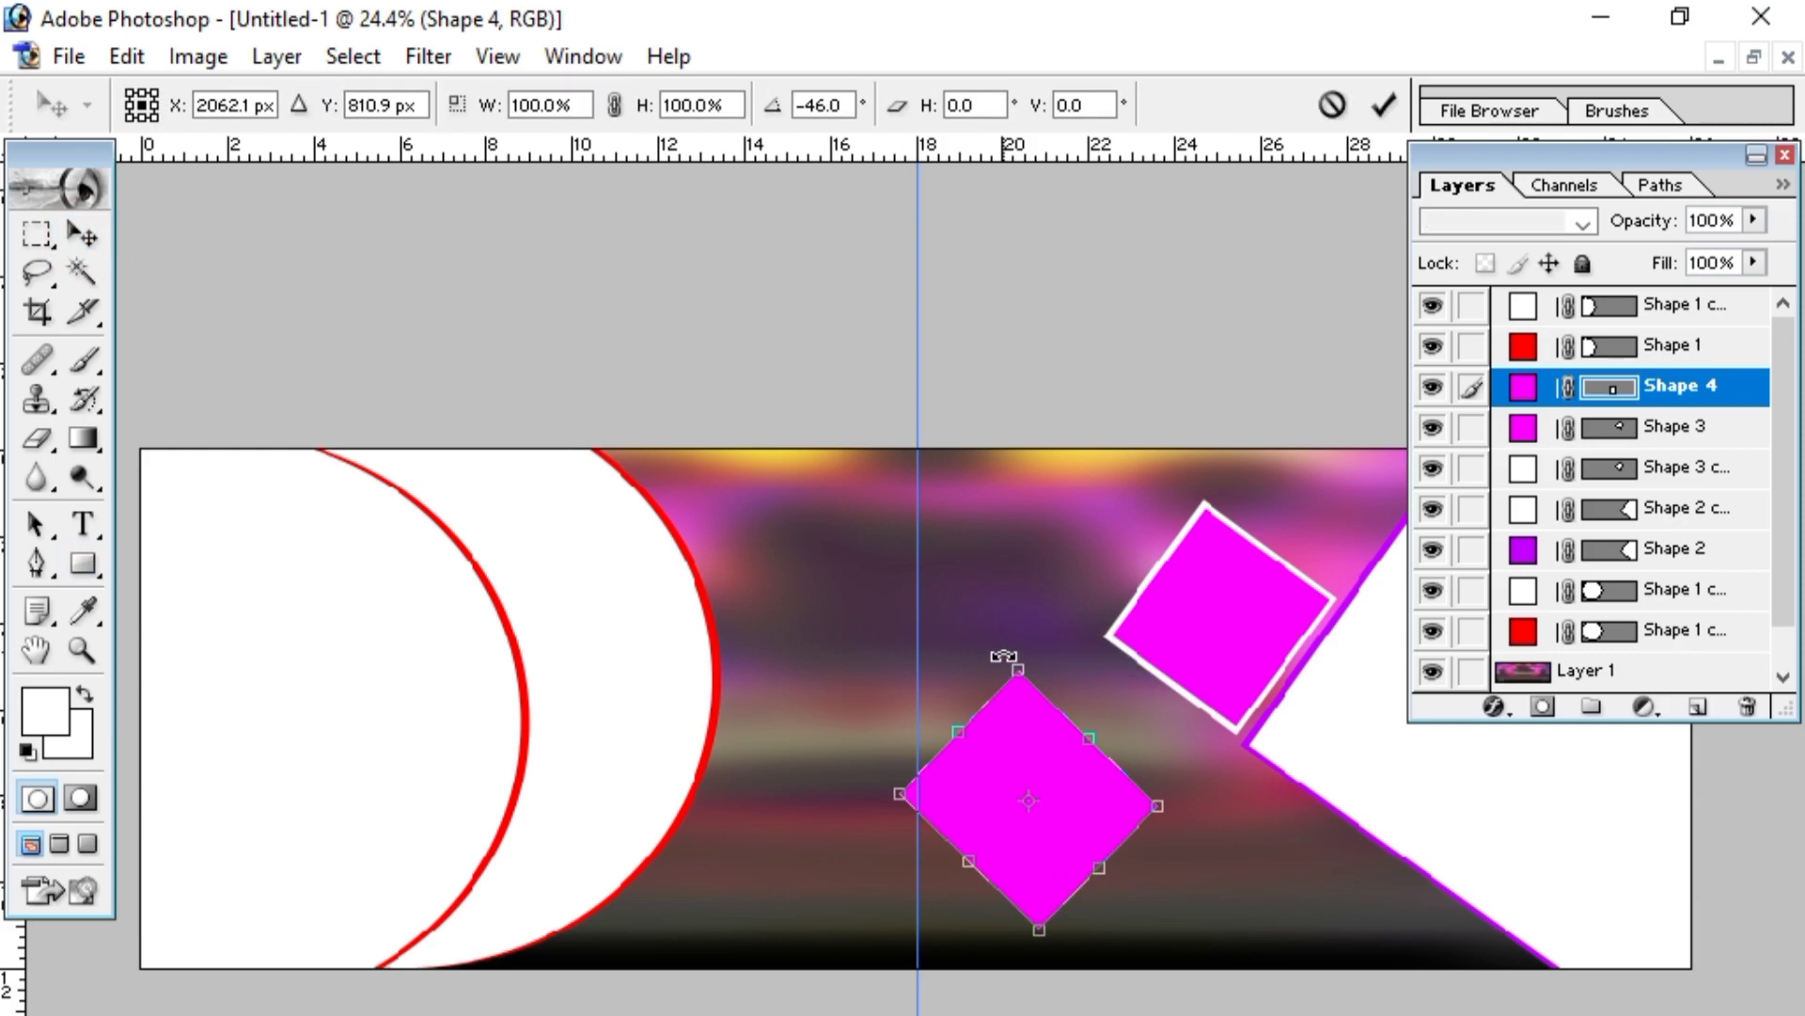
{"action": "left_click_drag", "start_coordinate": [1083, 786], "coordinate": [1251, 823]}
{"action": "left_click_drag", "start_coordinate": [1208, 968], "coordinate": [1186, 923]}
{"action": "left_click_drag", "start_coordinate": [1210, 822], "coordinate": [1258, 856]}
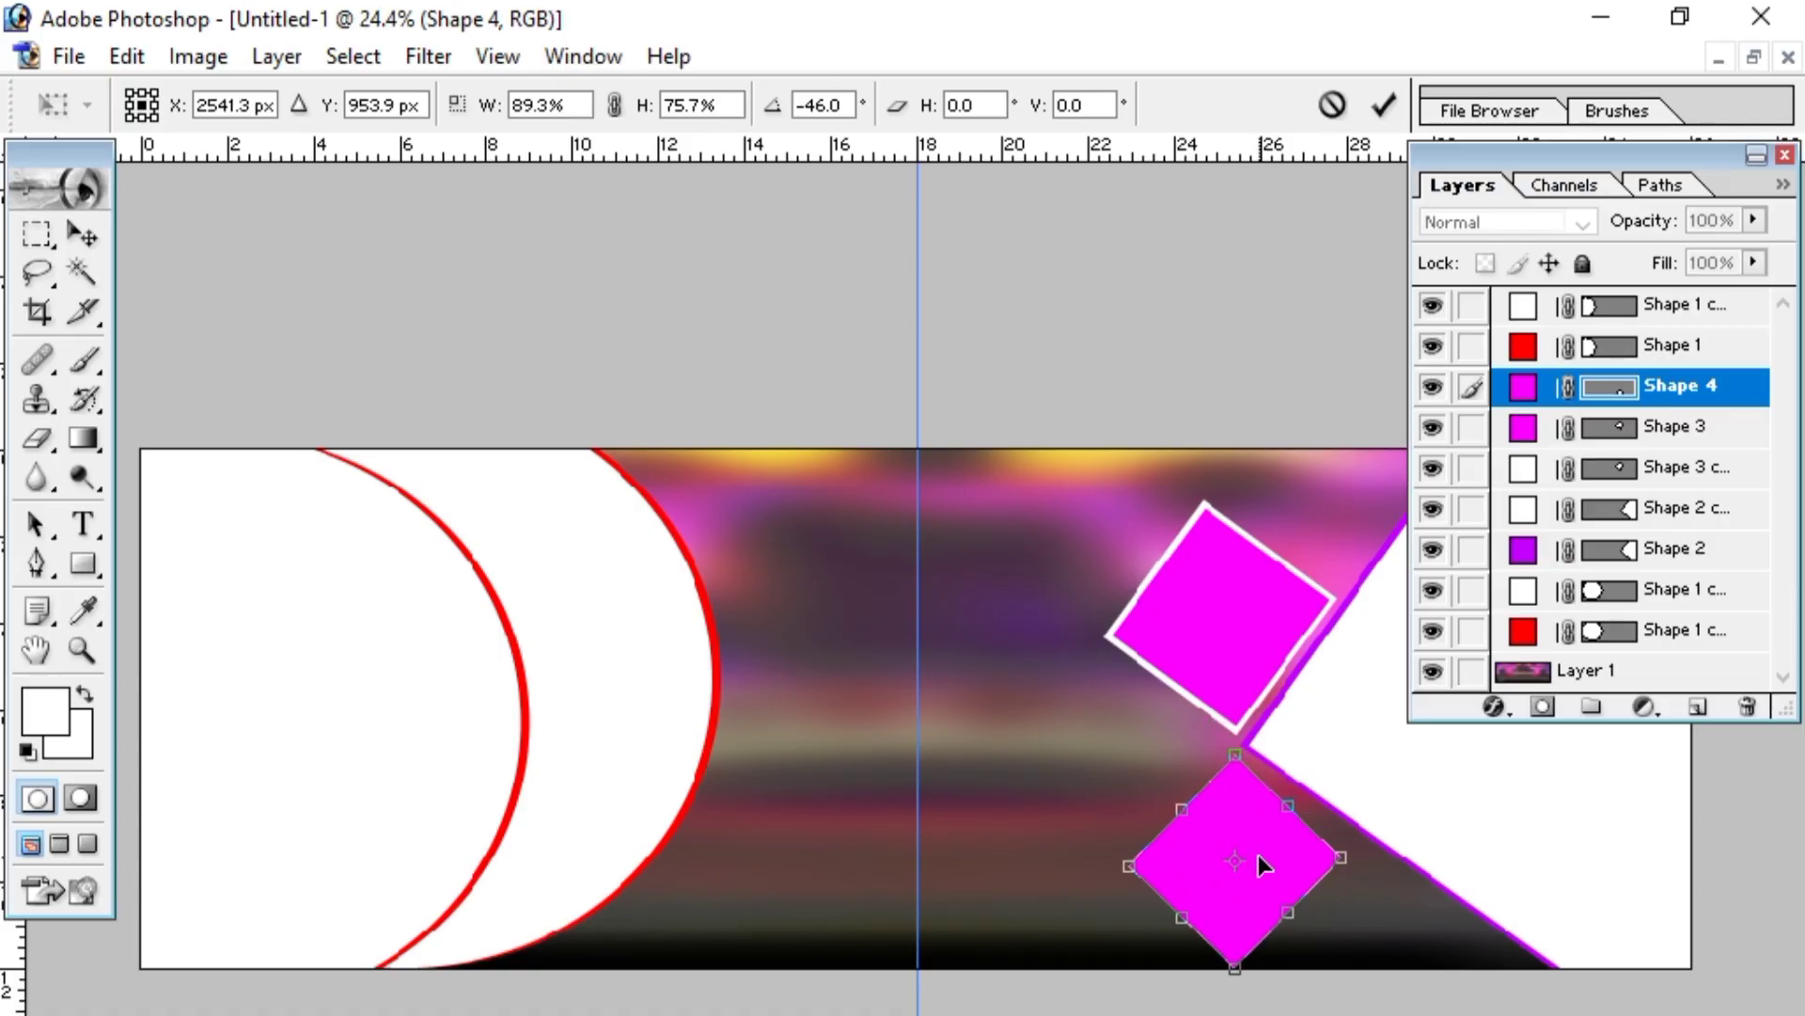
{"action": "left_click", "coordinate": [1258, 855]}
{"action": "left_click", "coordinate": [80, 237]}
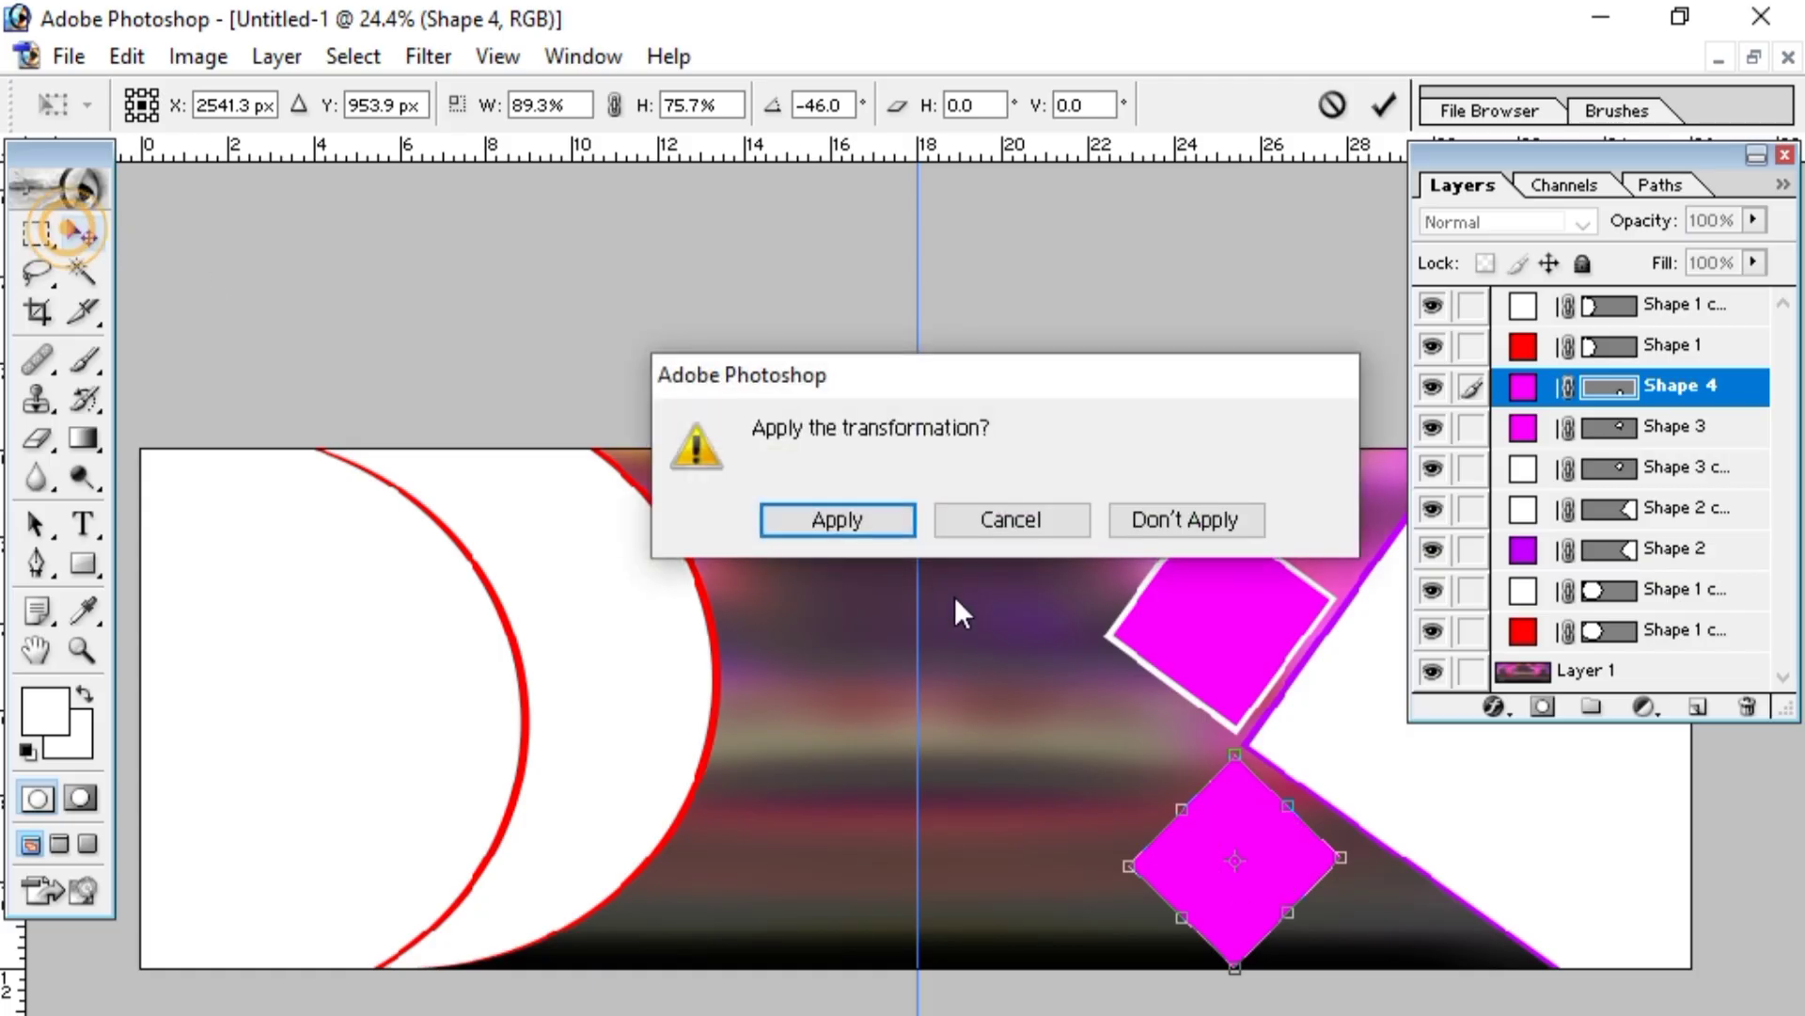
{"action": "left_click", "coordinate": [878, 517]}
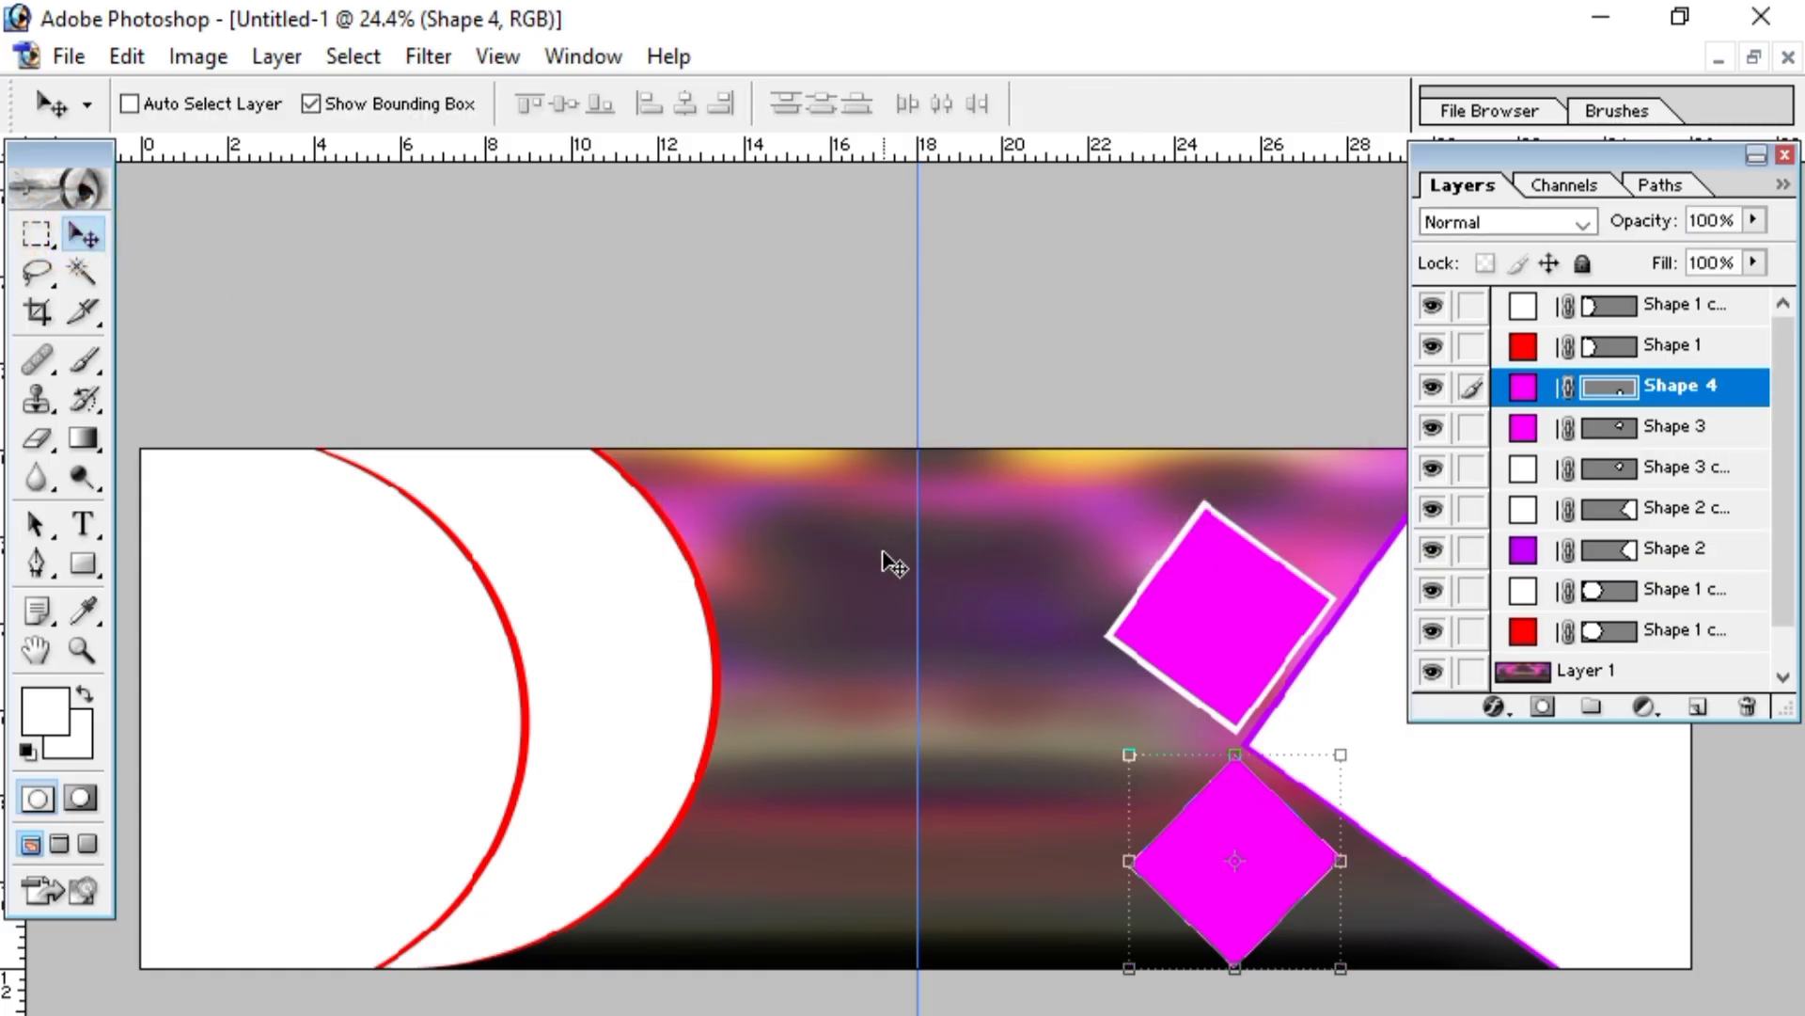
- Duplicate the lower magenta diamond's layer and widen the copy to 108.3%
{"action": "key", "text": "ctrl+j"}
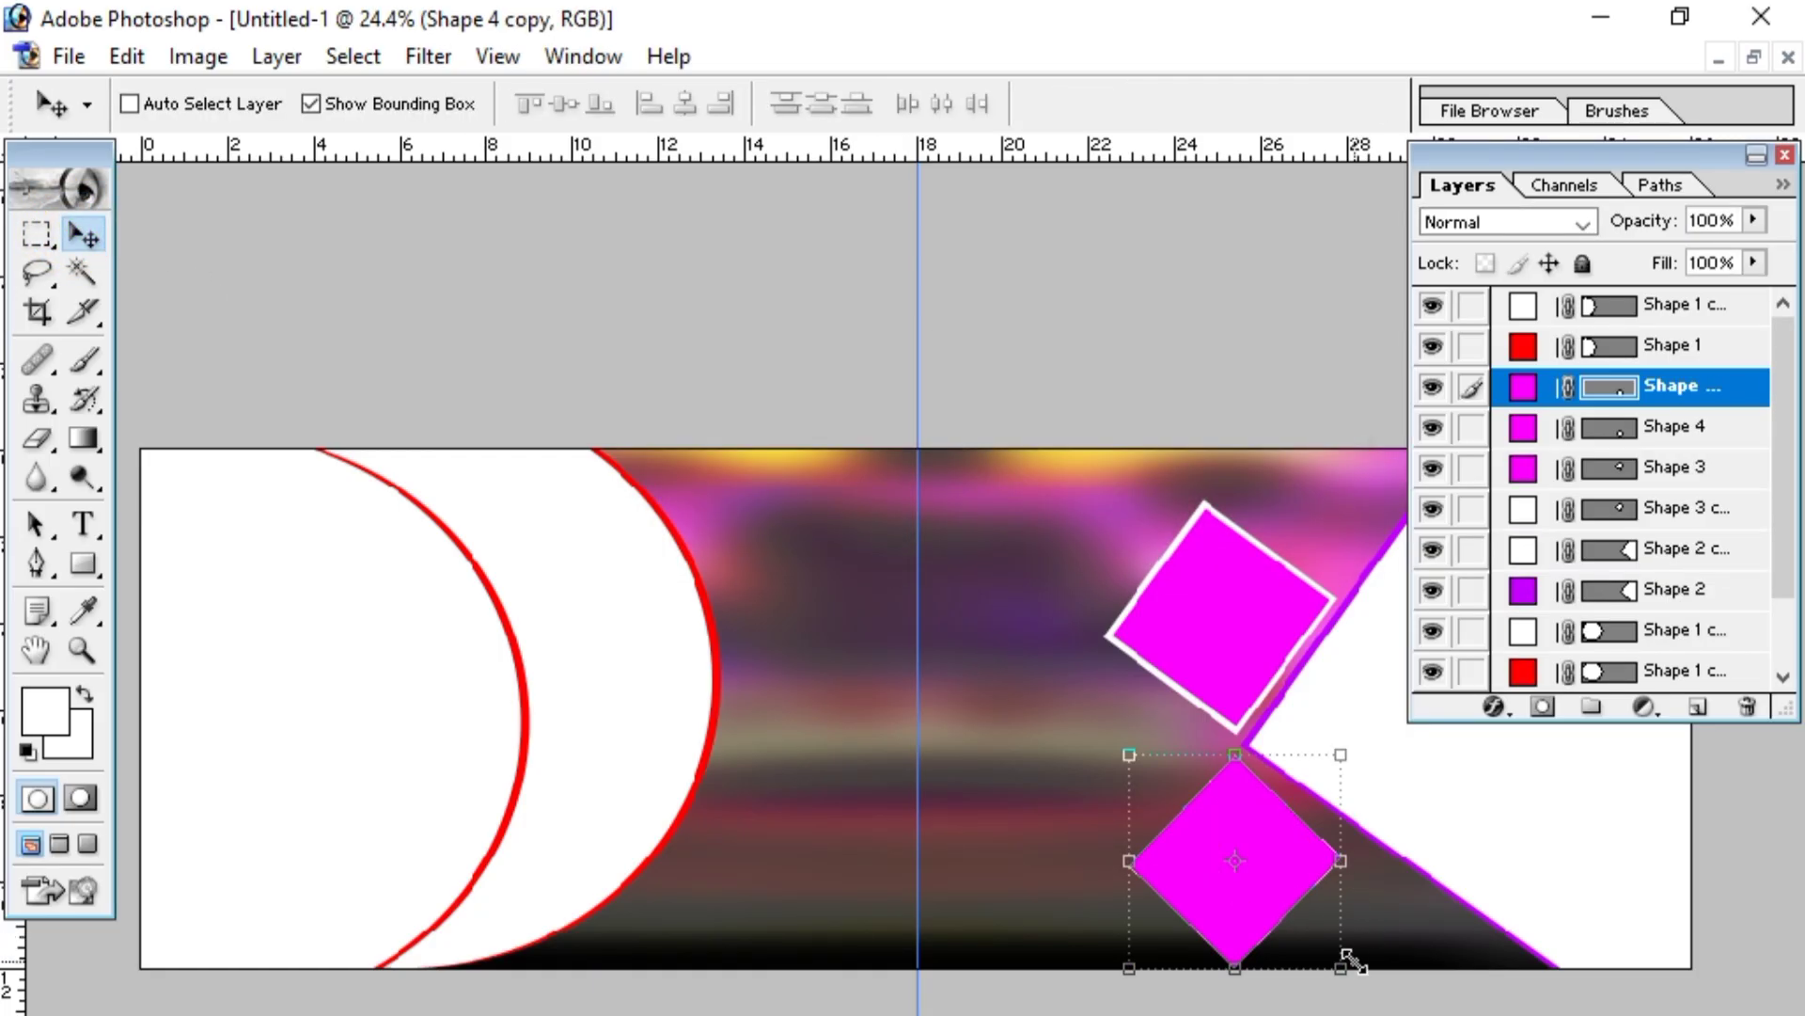
{"action": "left_click_drag", "start_coordinate": [1340, 970], "coordinate": [1358, 970]}
{"action": "left_click_drag", "start_coordinate": [1299, 893], "coordinate": [1295, 898]}
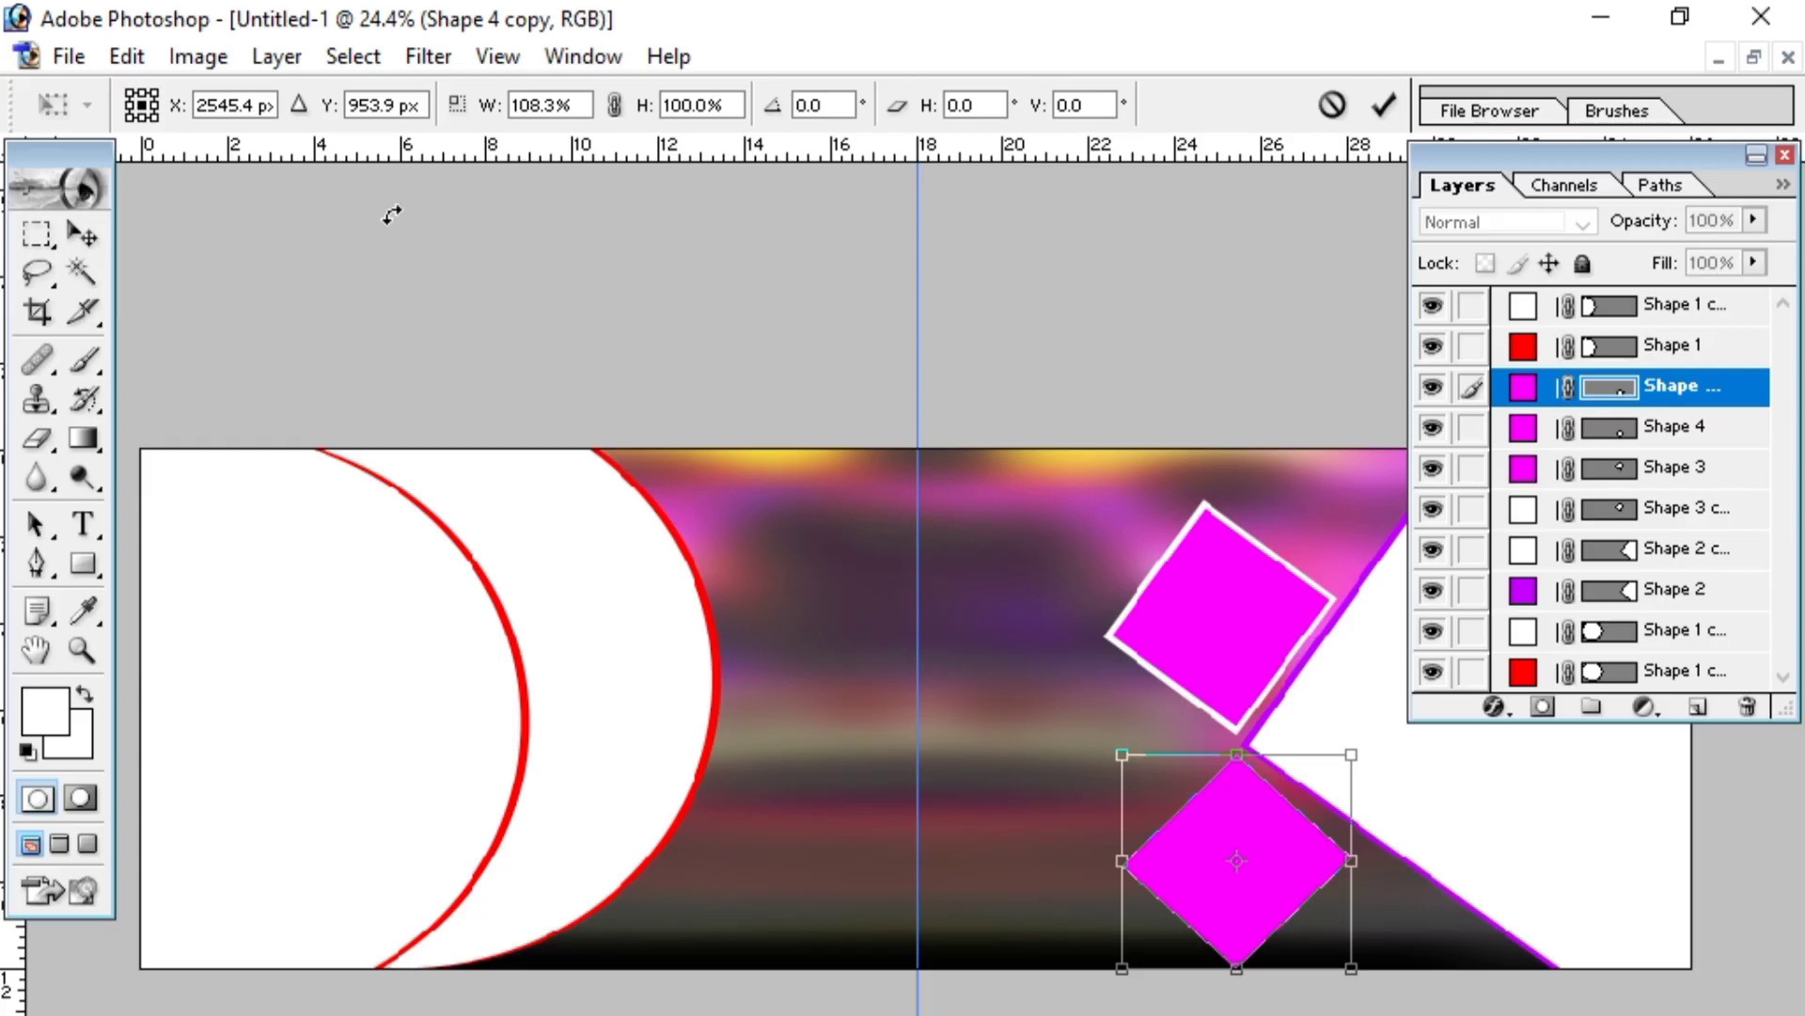
{"action": "left_click", "coordinate": [81, 235]}
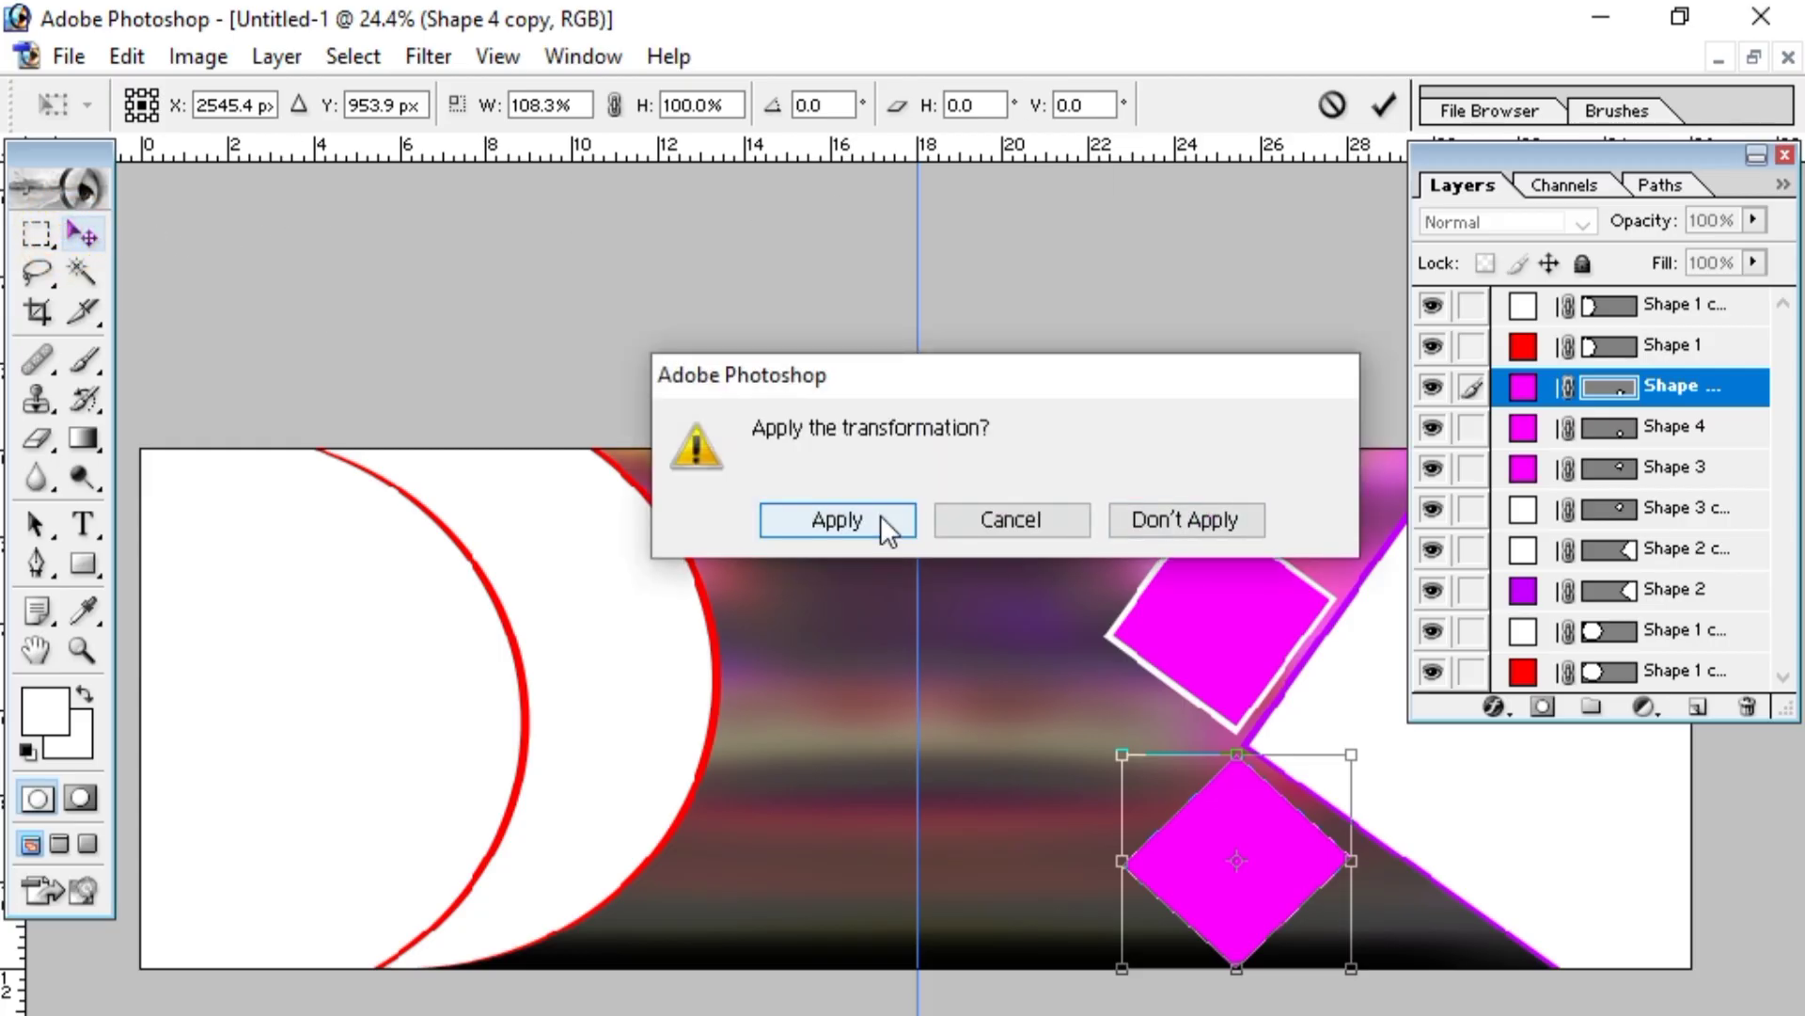
{"action": "left_click", "coordinate": [880, 515]}
- Recolor the duplicated diamond white and stack its layer beneath the magenta original
{"action": "double_click", "coordinate": [1528, 393]}
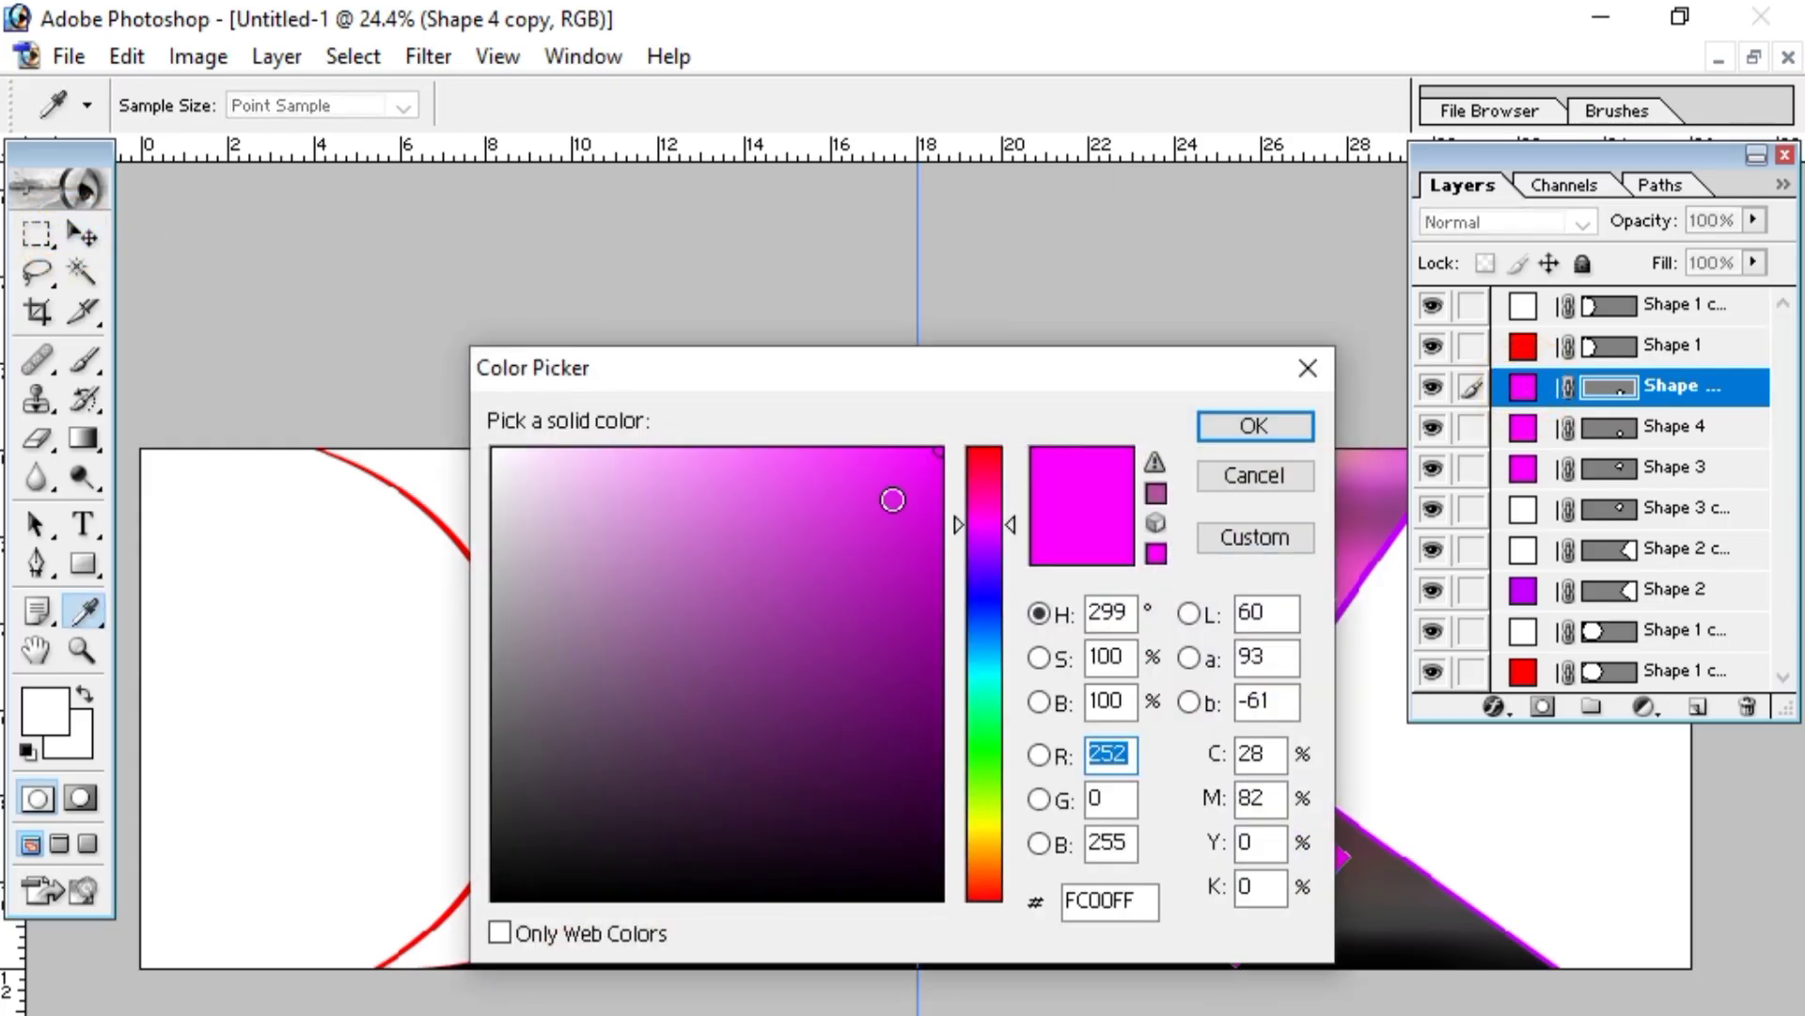
{"action": "left_click_drag", "start_coordinate": [891, 499], "coordinate": [484, 385]}
{"action": "left_click", "coordinate": [1255, 426]}
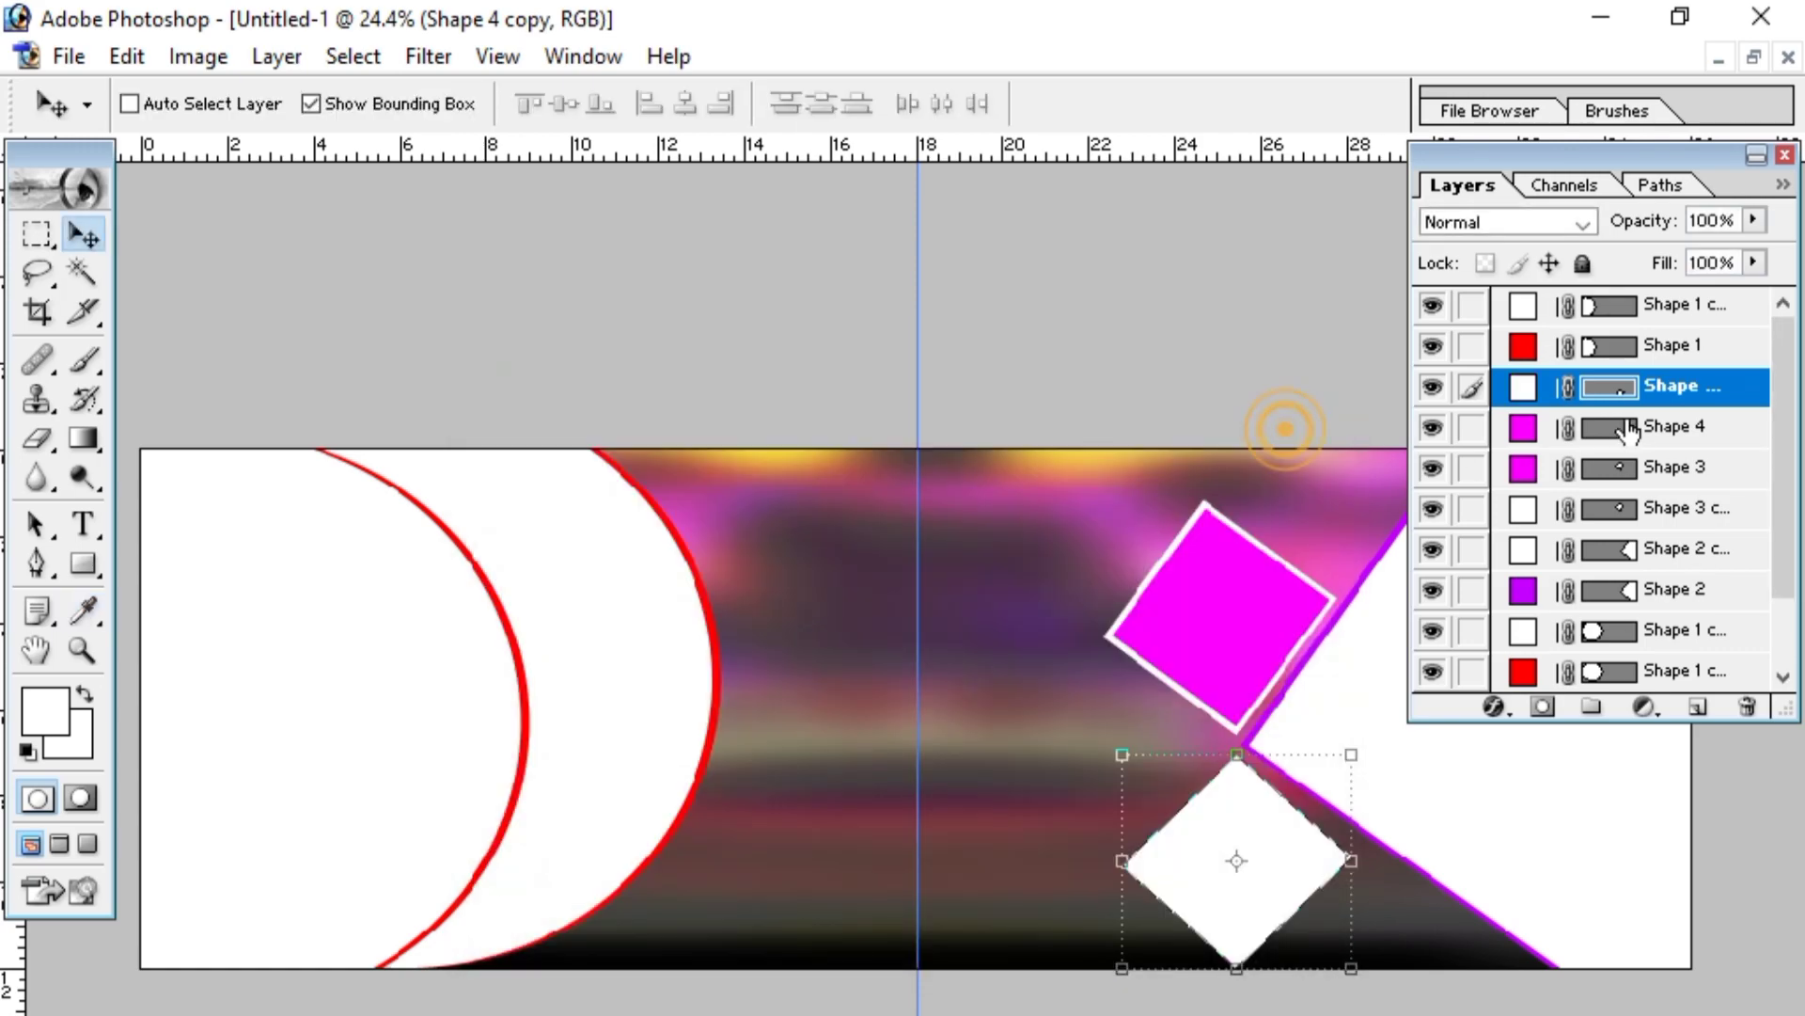
{"action": "left_click_drag", "start_coordinate": [1713, 393], "coordinate": [1719, 446]}
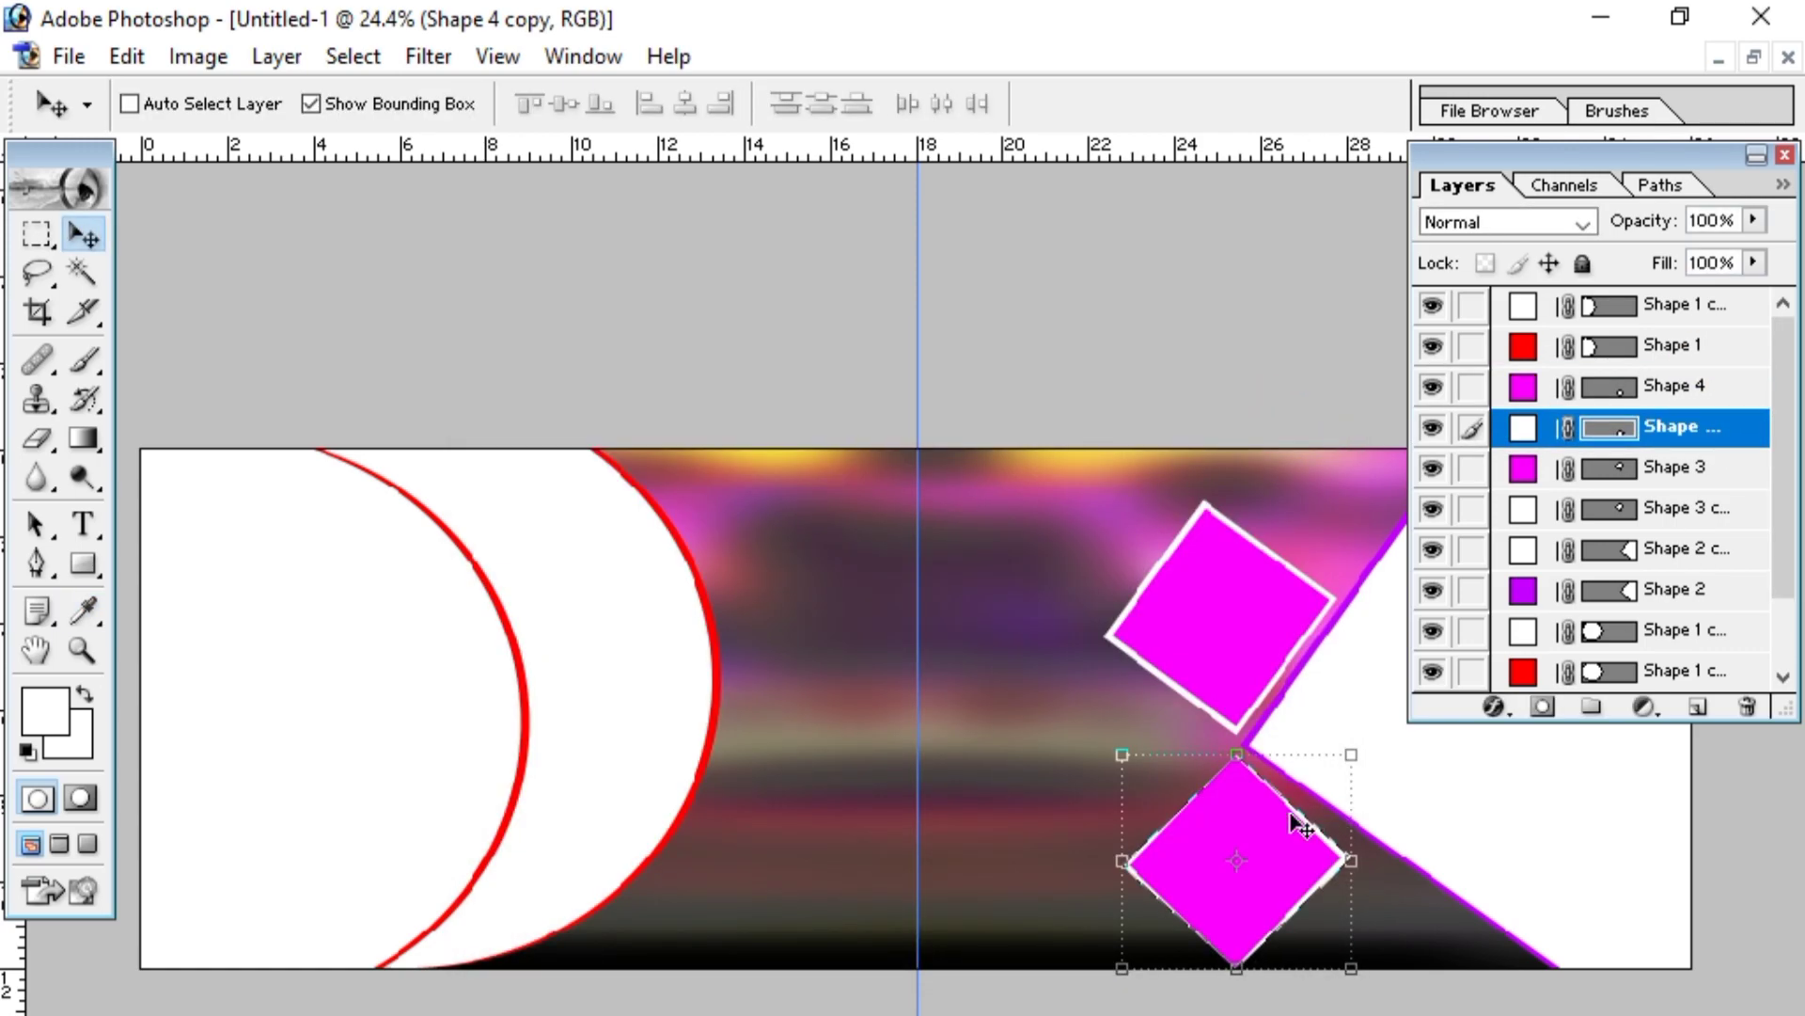
- Shift the white diamond slightly up and stretch its height to 108.3% so it extends past the magenta one
{"action": "left_click_drag", "start_coordinate": [1259, 832], "coordinate": [1258, 815]}
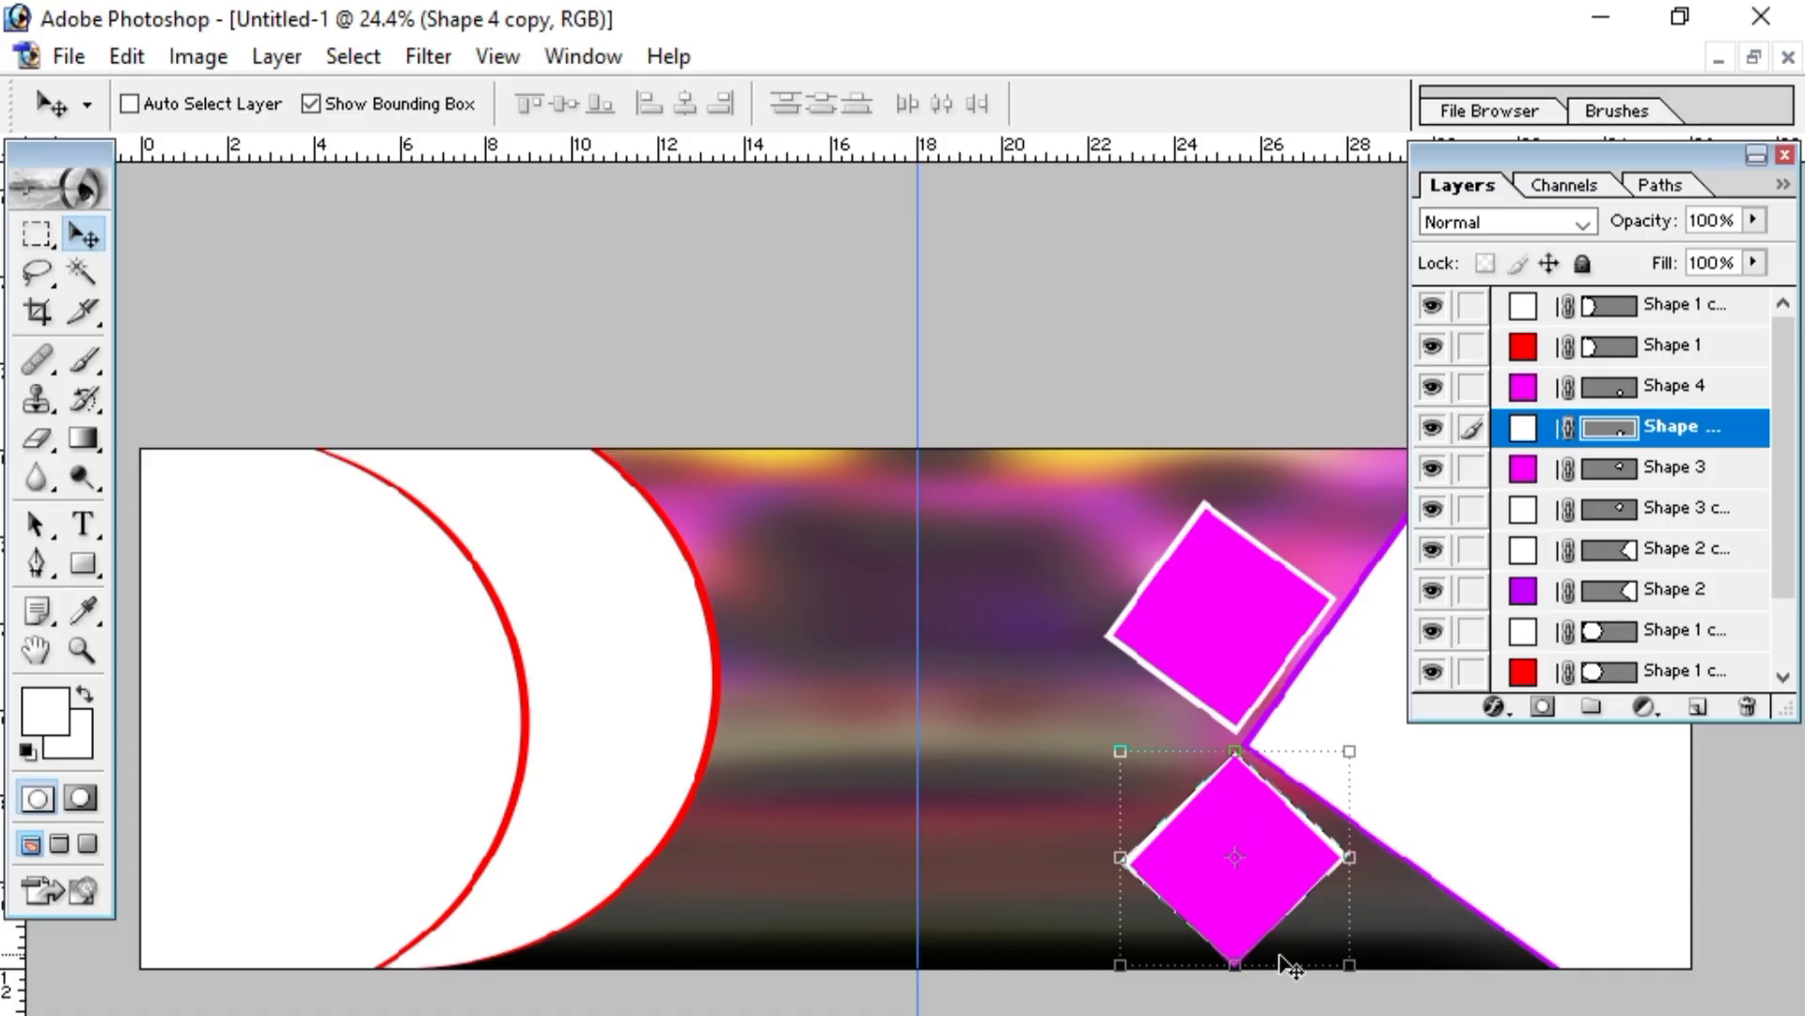
{"action": "left_click_drag", "start_coordinate": [1346, 963], "coordinate": [1349, 981]}
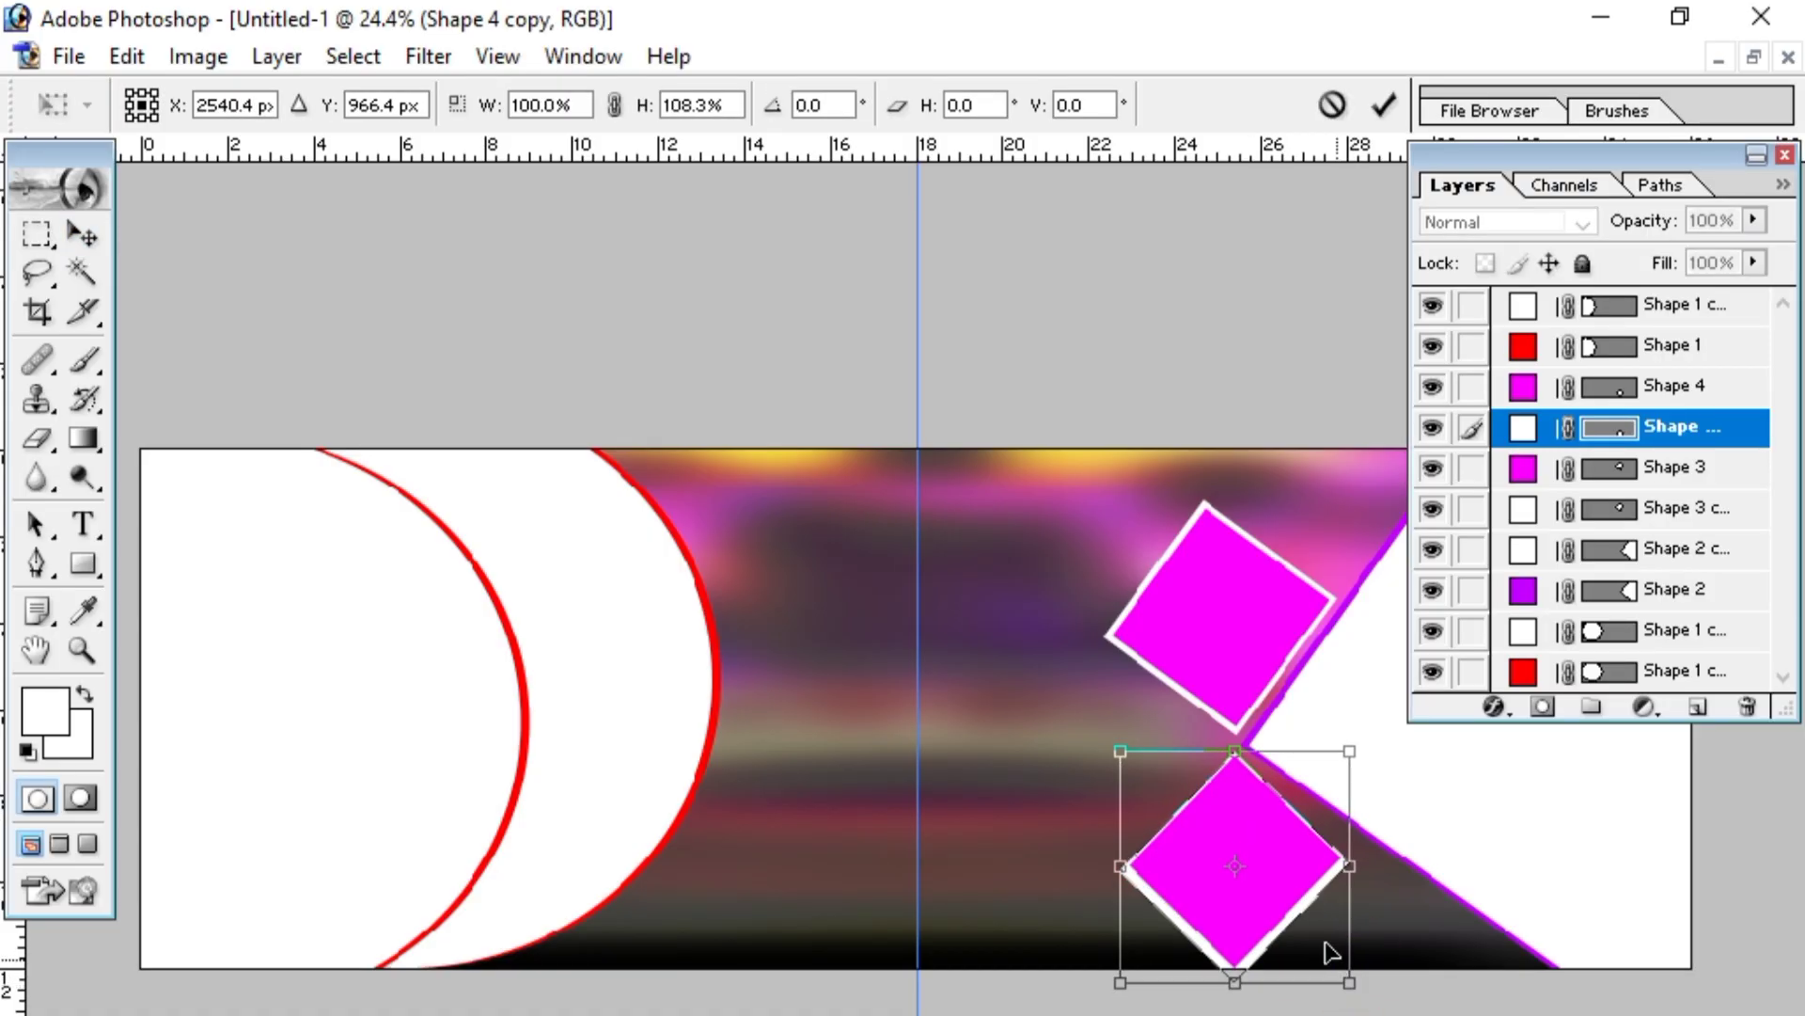
{"action": "left_click", "coordinate": [105, 237]}
{"action": "left_click", "coordinate": [834, 515]}
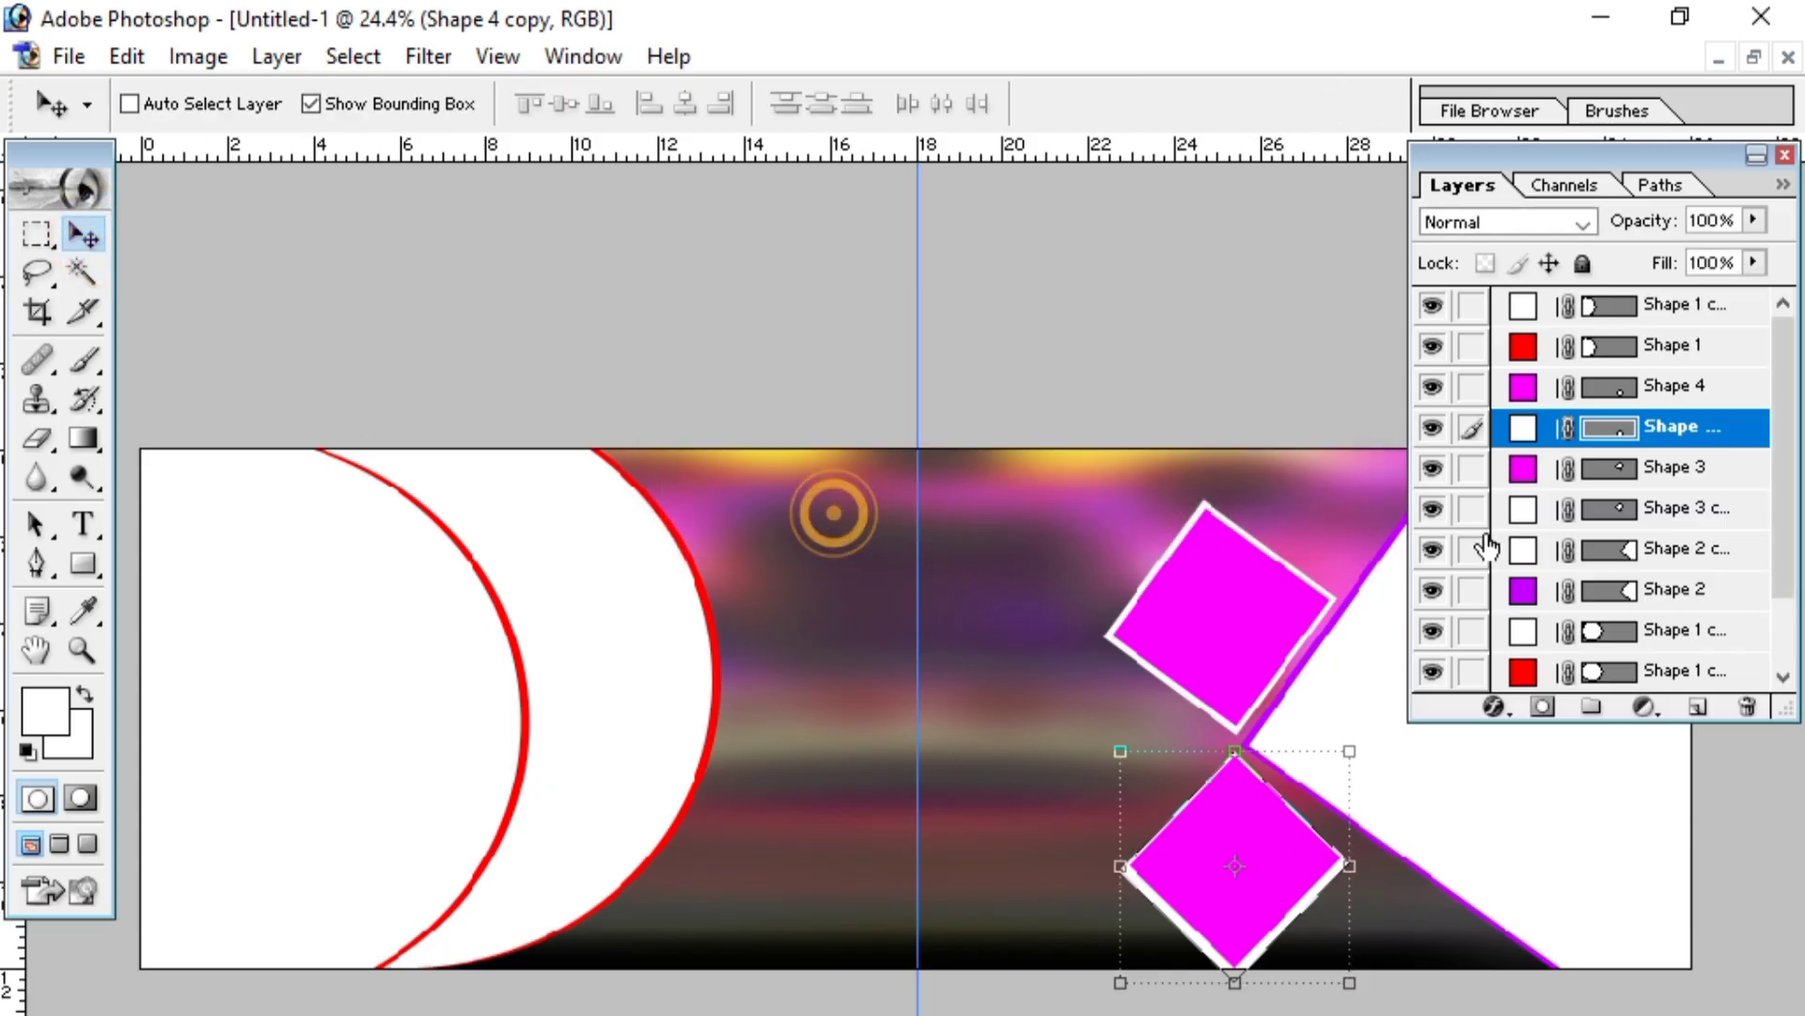
- Nudge the lower magenta diamond slightly down to center it within its white border
{"action": "left_click", "coordinate": [1674, 386]}
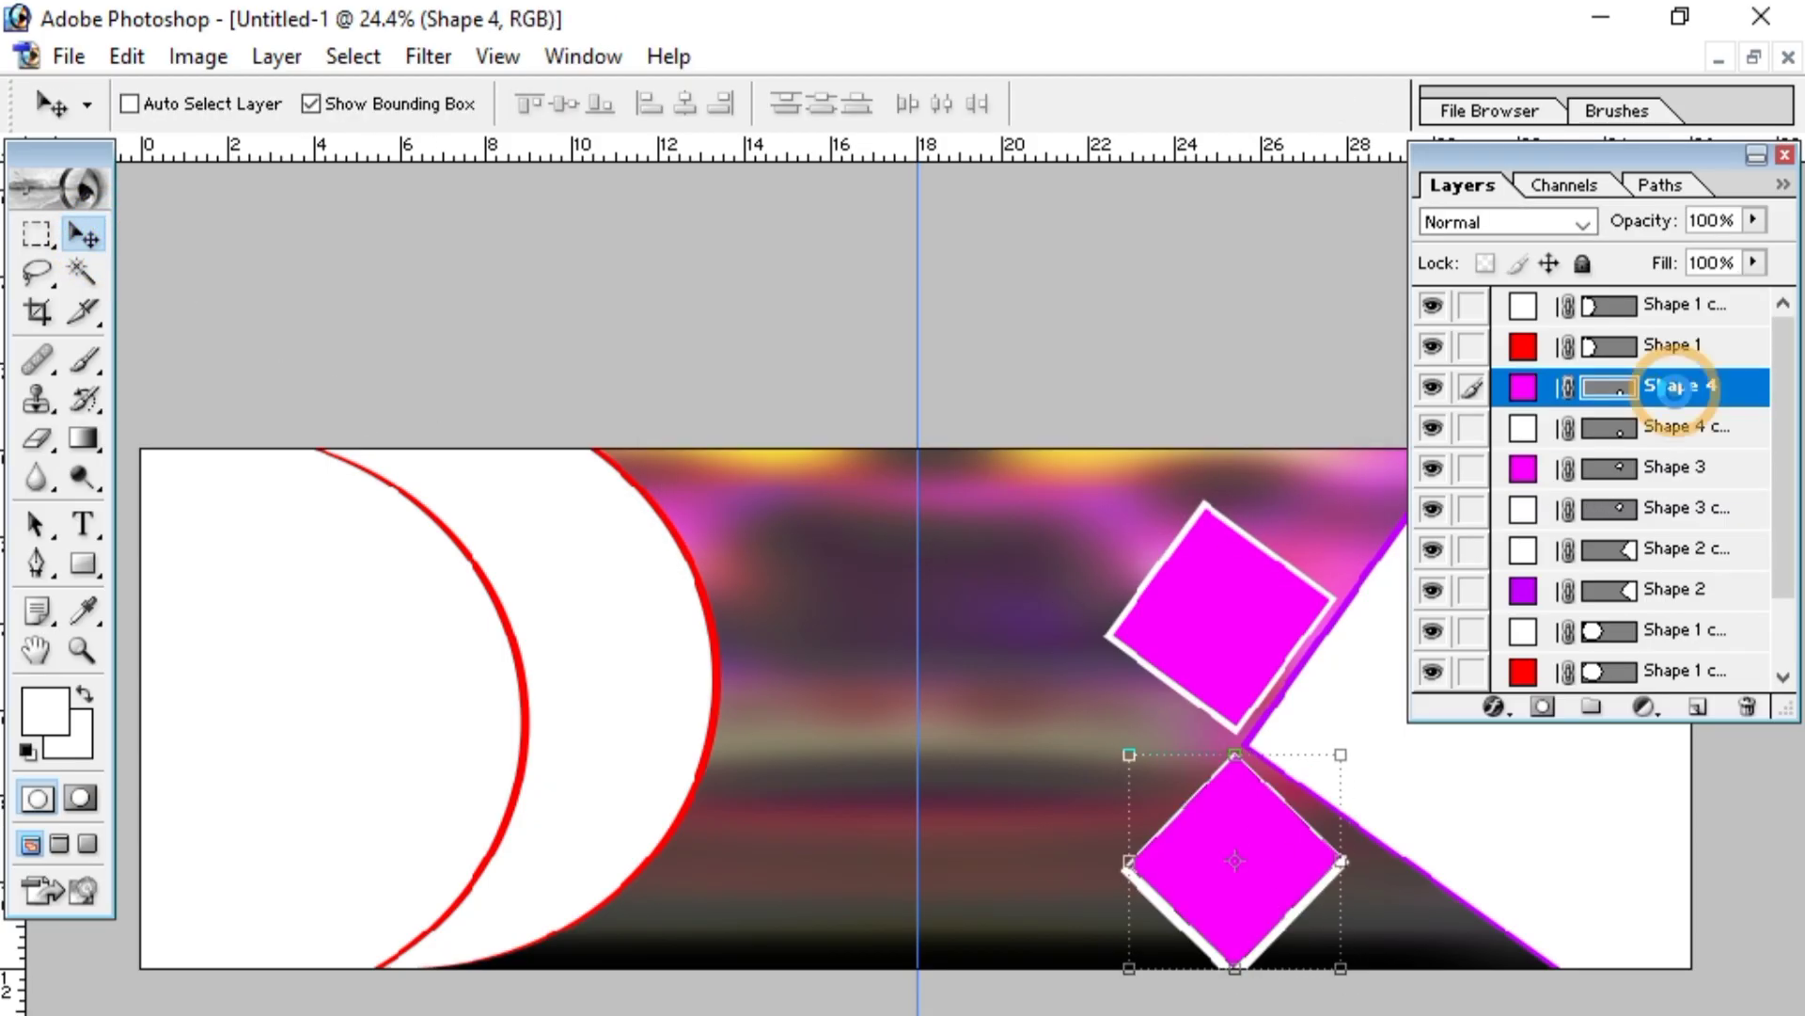
{"action": "key", "text": "Down"}
{"action": "key", "text": "Down"}
{"action": "key", "text": "Down"}
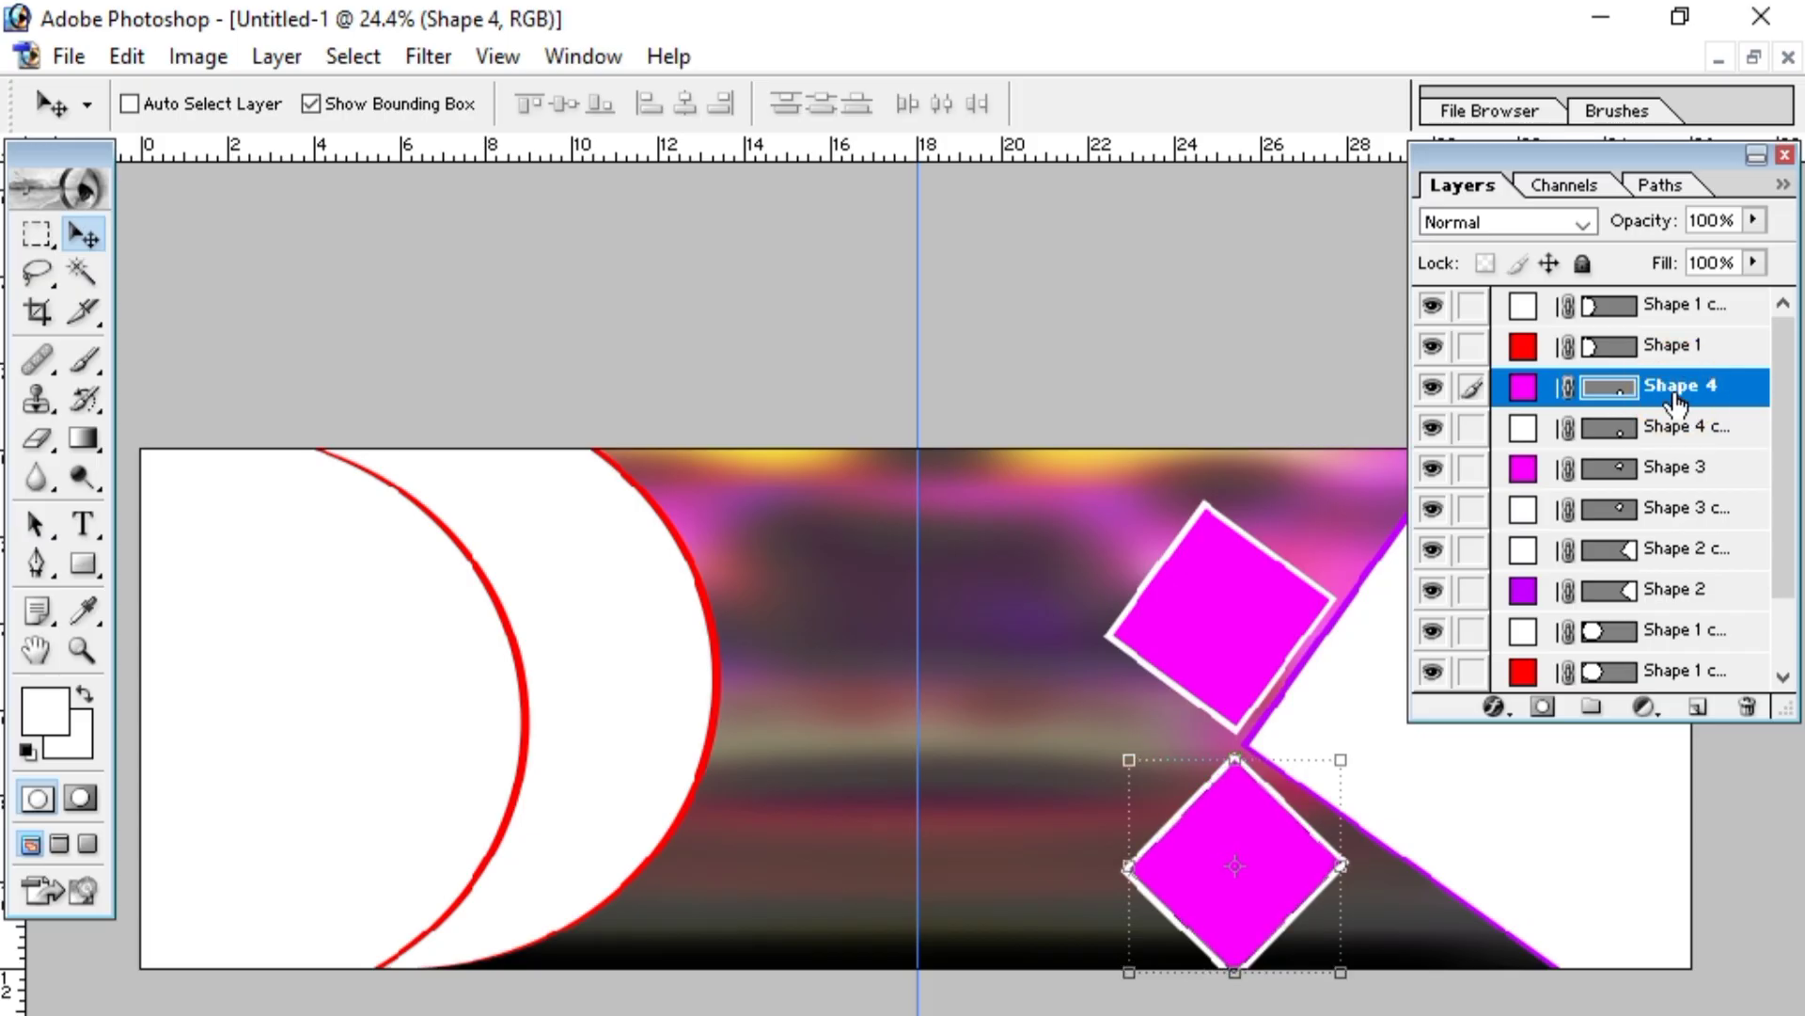
{"action": "left_click", "coordinate": [1203, 509]}
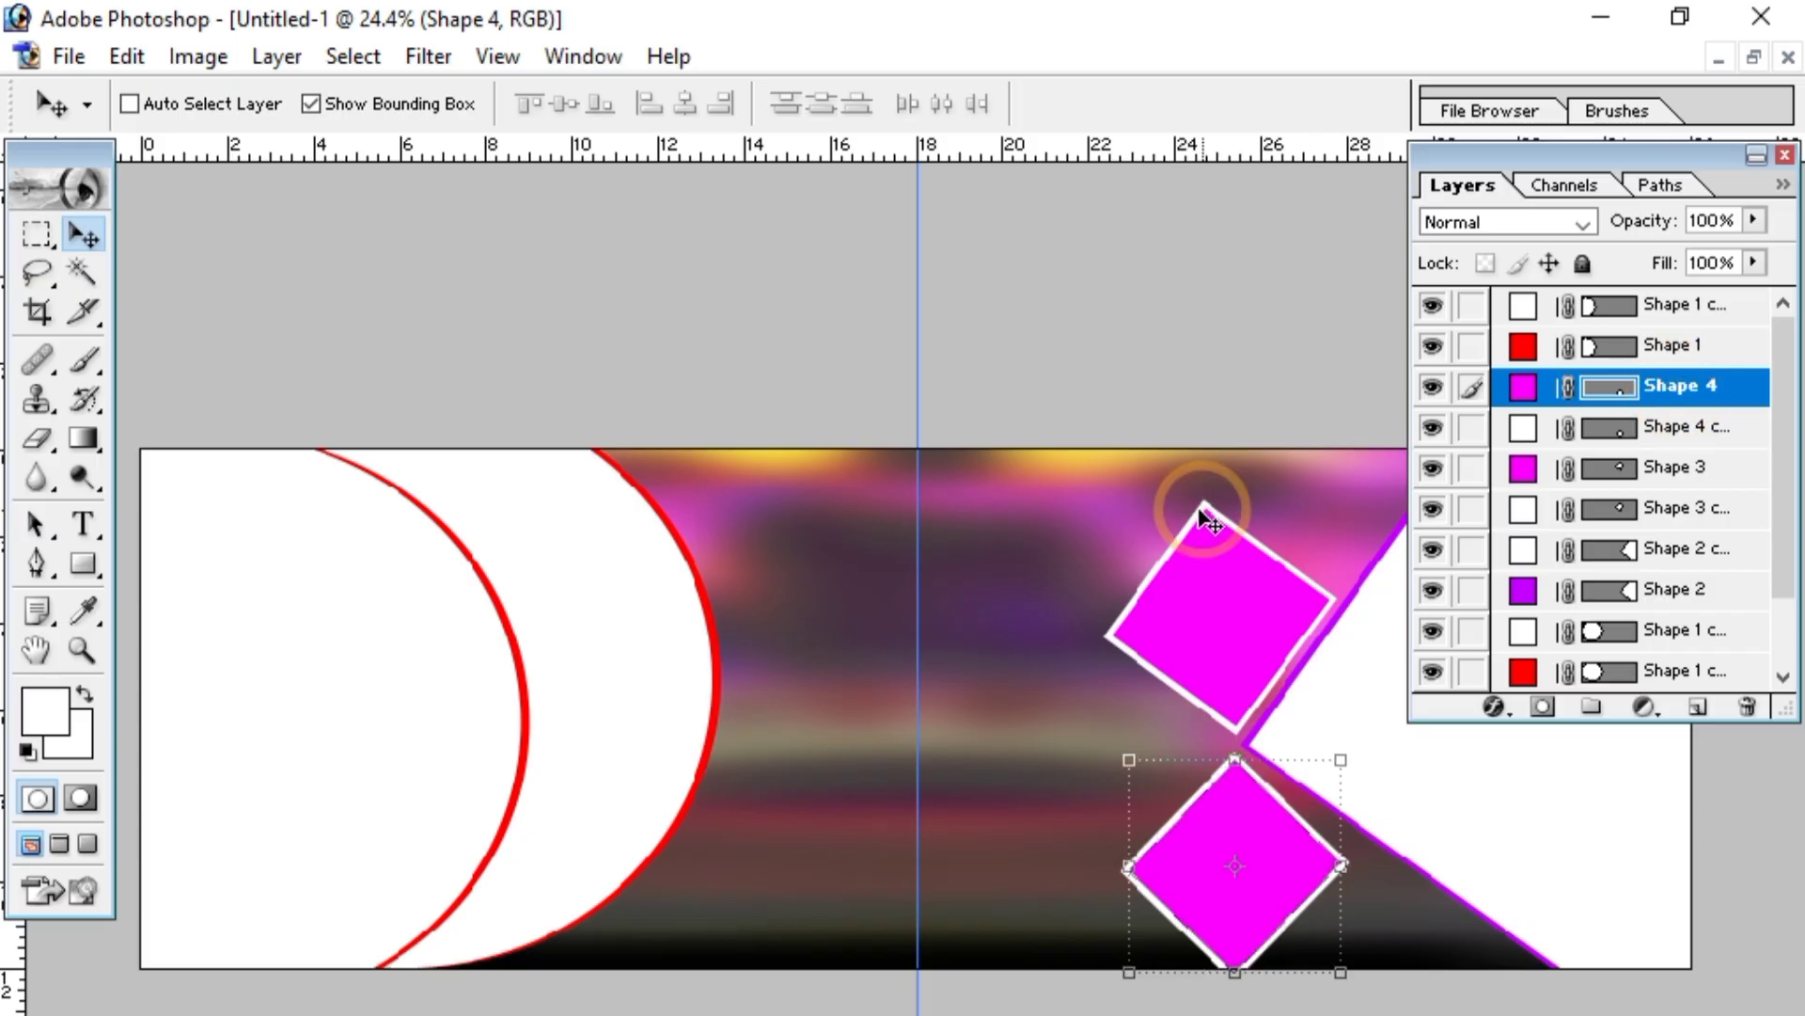
{"action": "left_click", "coordinate": [730, 550]}
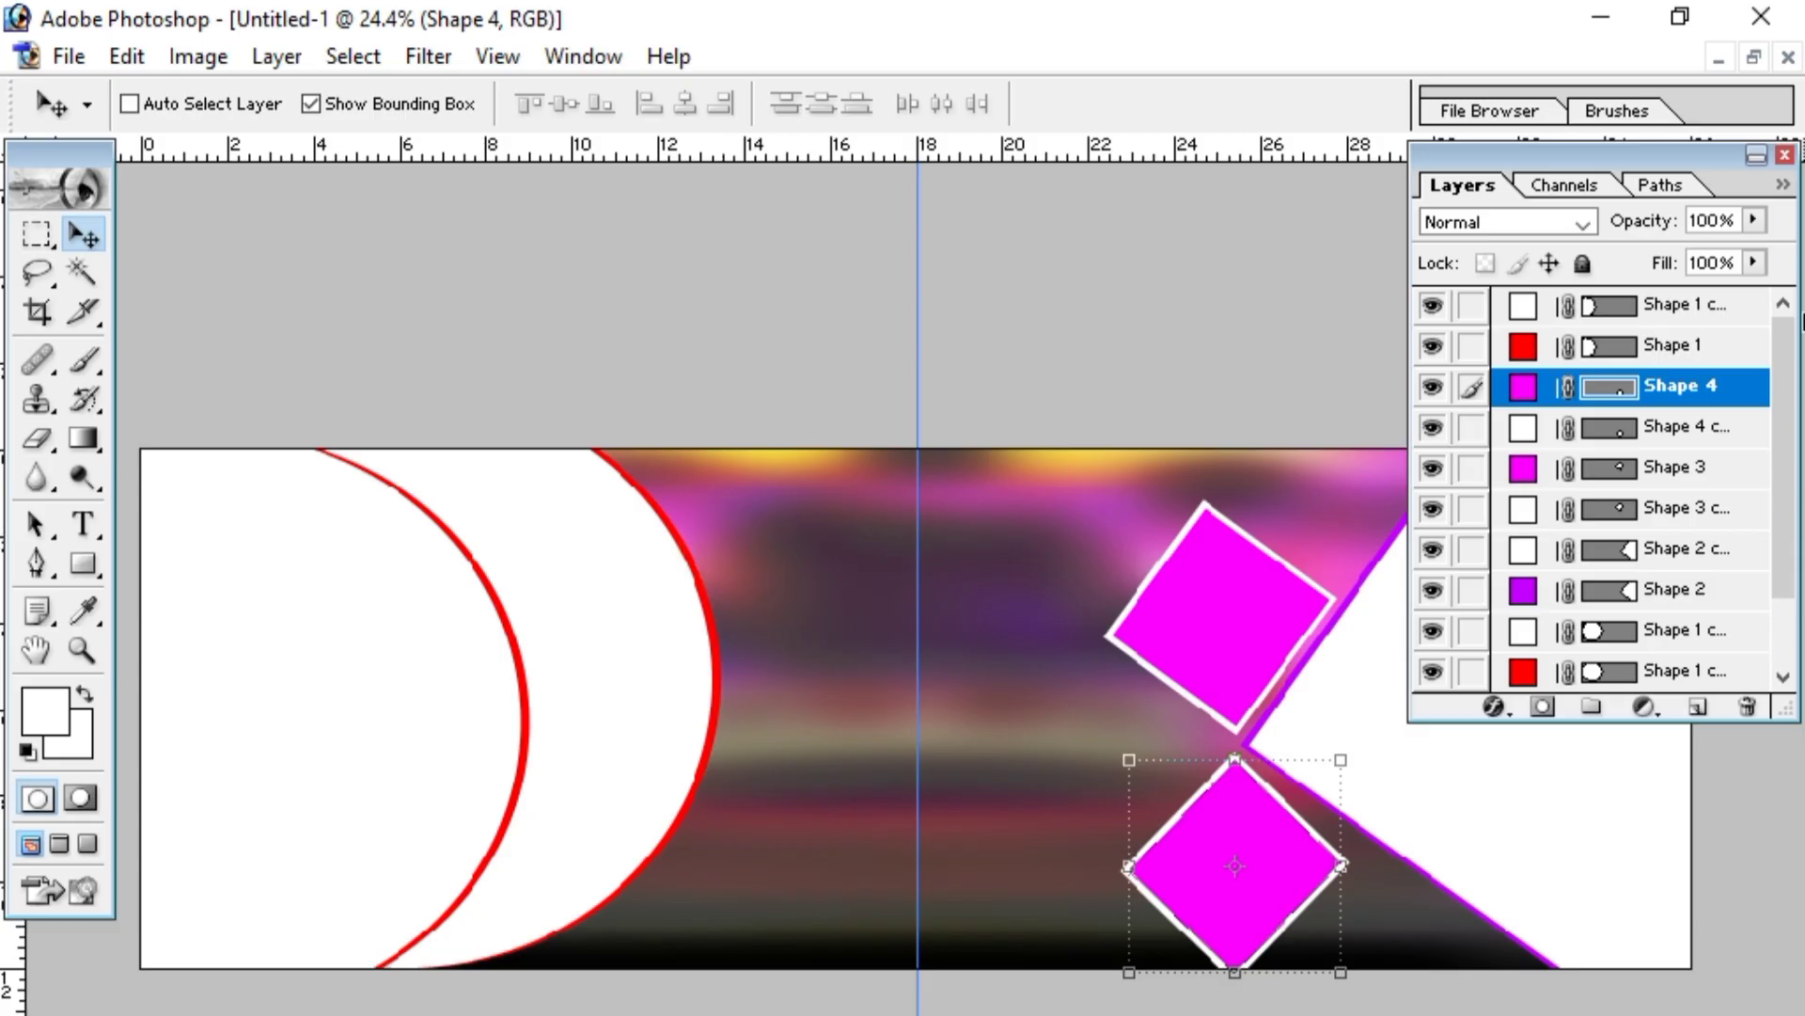
{"action": "left_click", "coordinate": [1756, 155]}
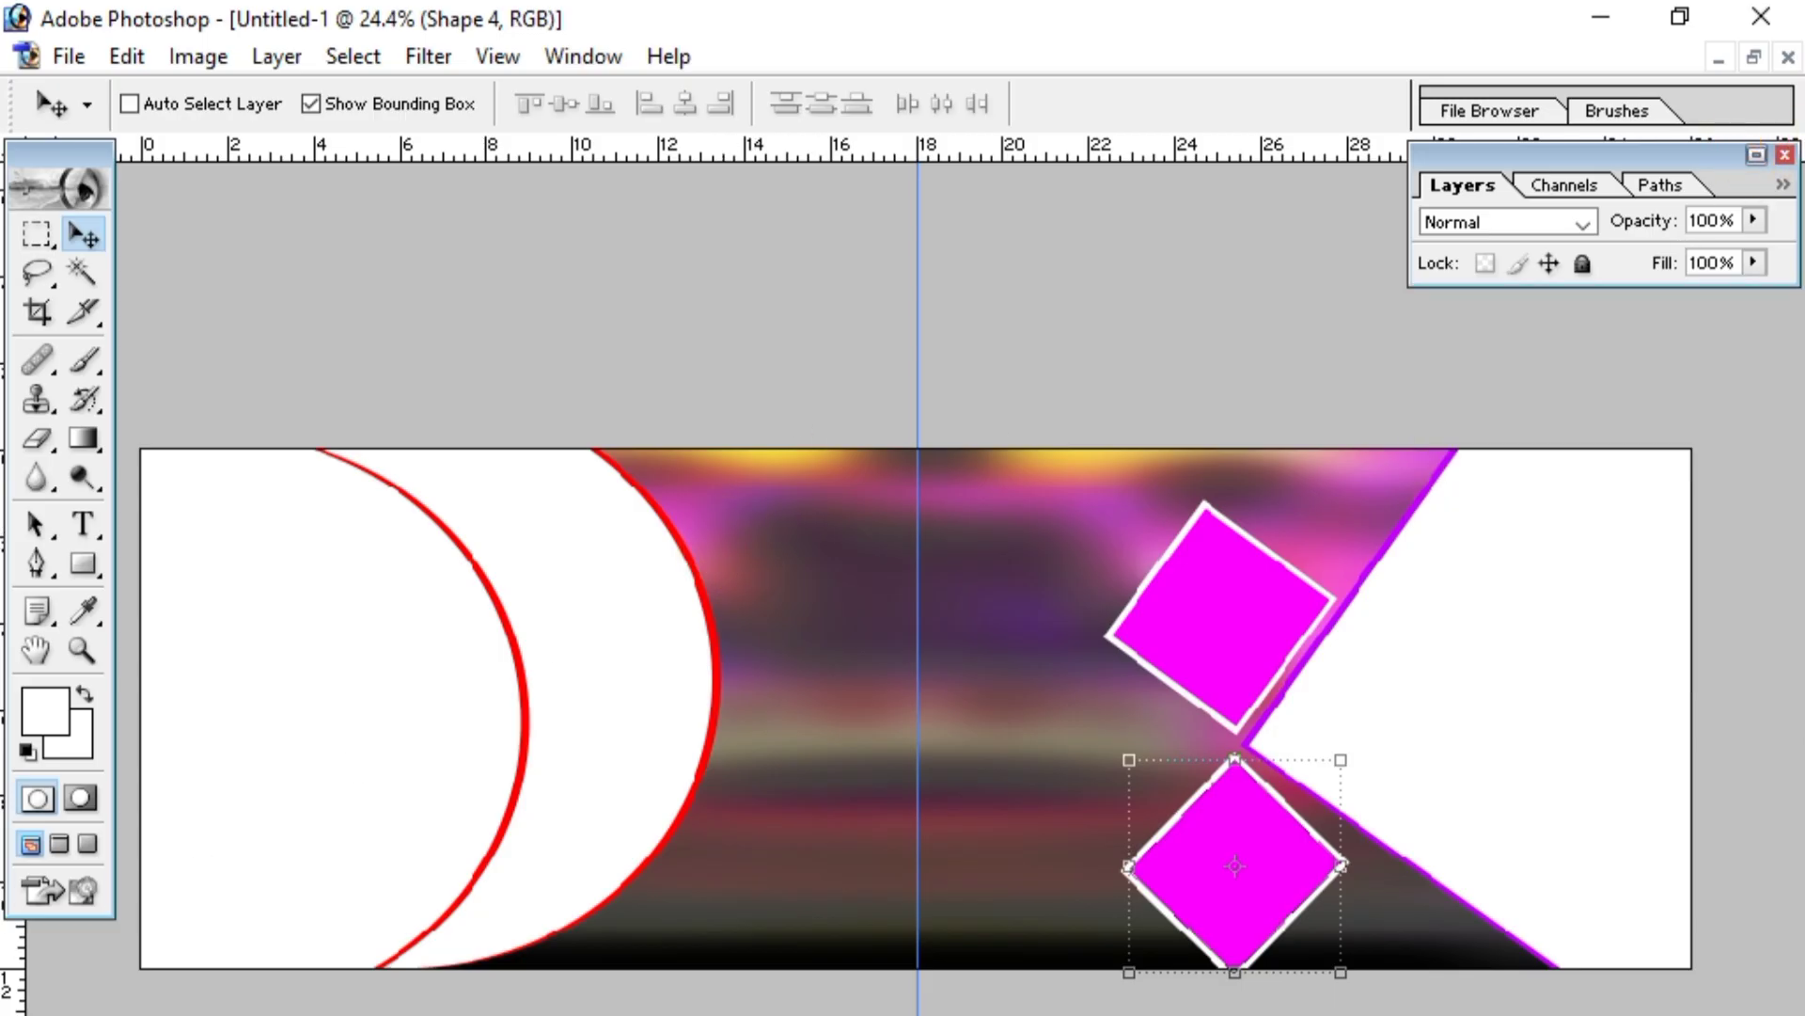
{"action": "left_click", "coordinate": [1748, 56]}
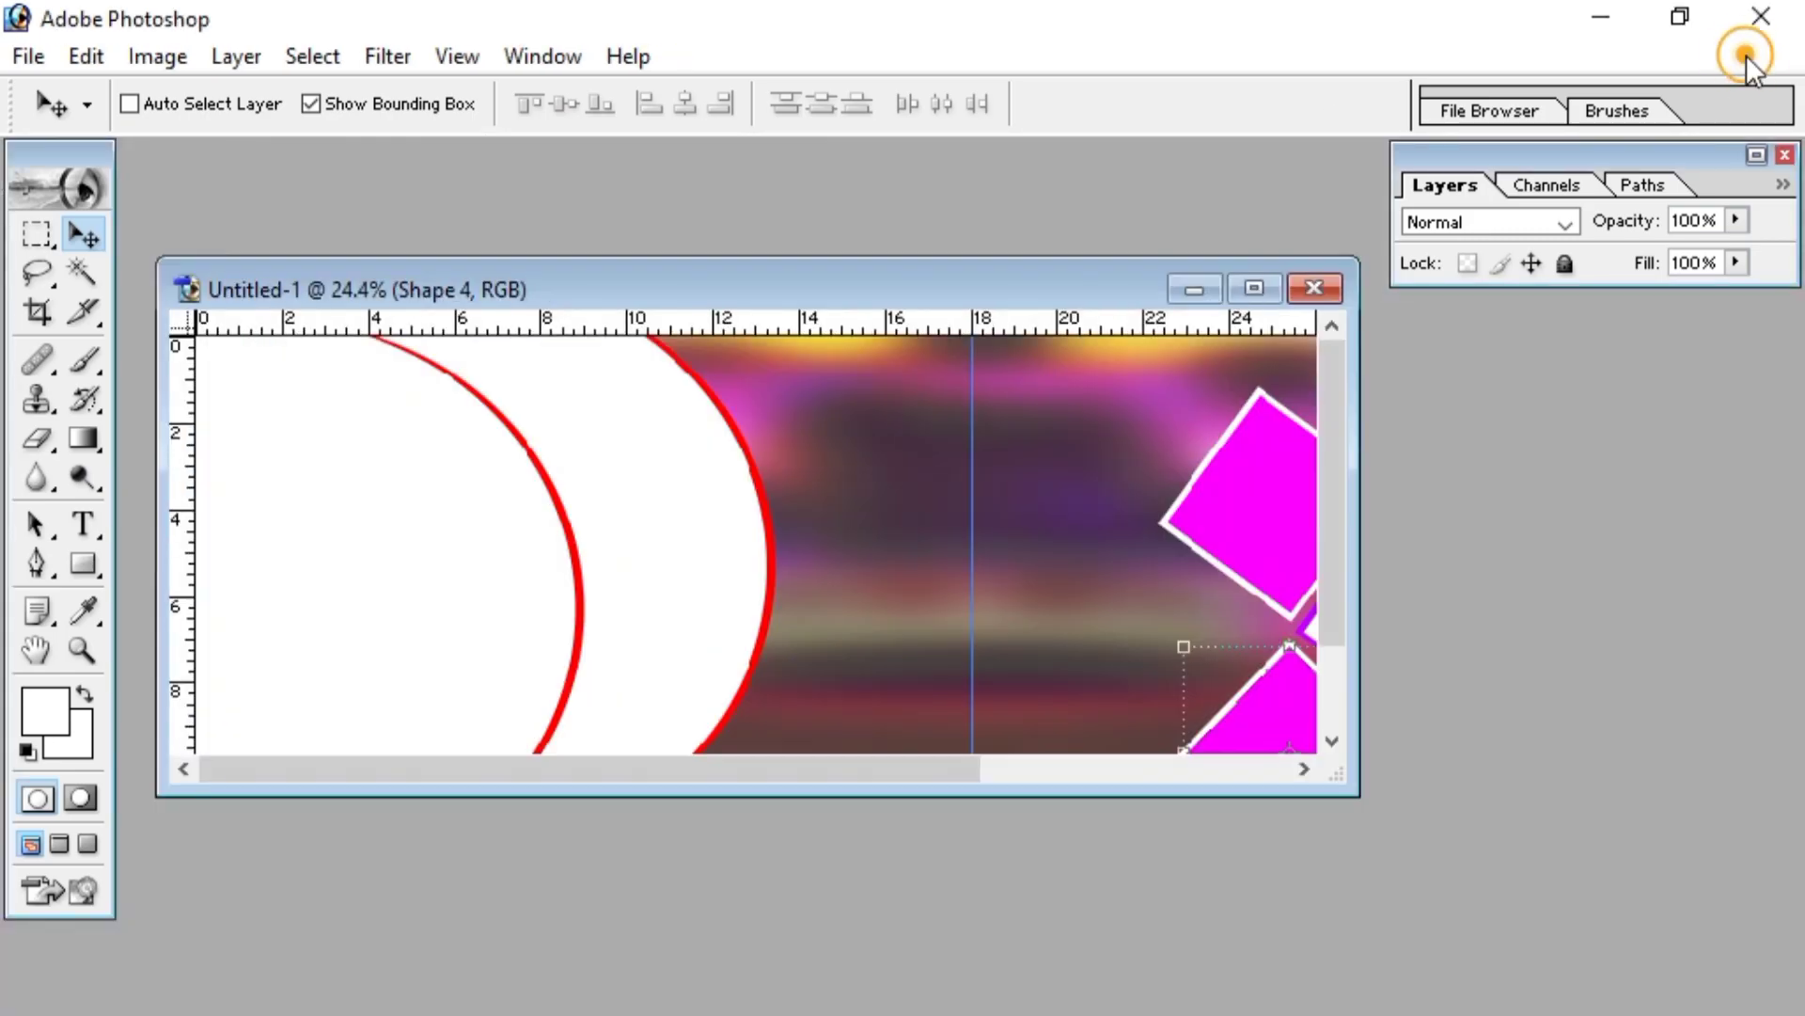
{"action": "left_click", "coordinate": [1254, 288]}
{"action": "left_click", "coordinate": [58, 57]}
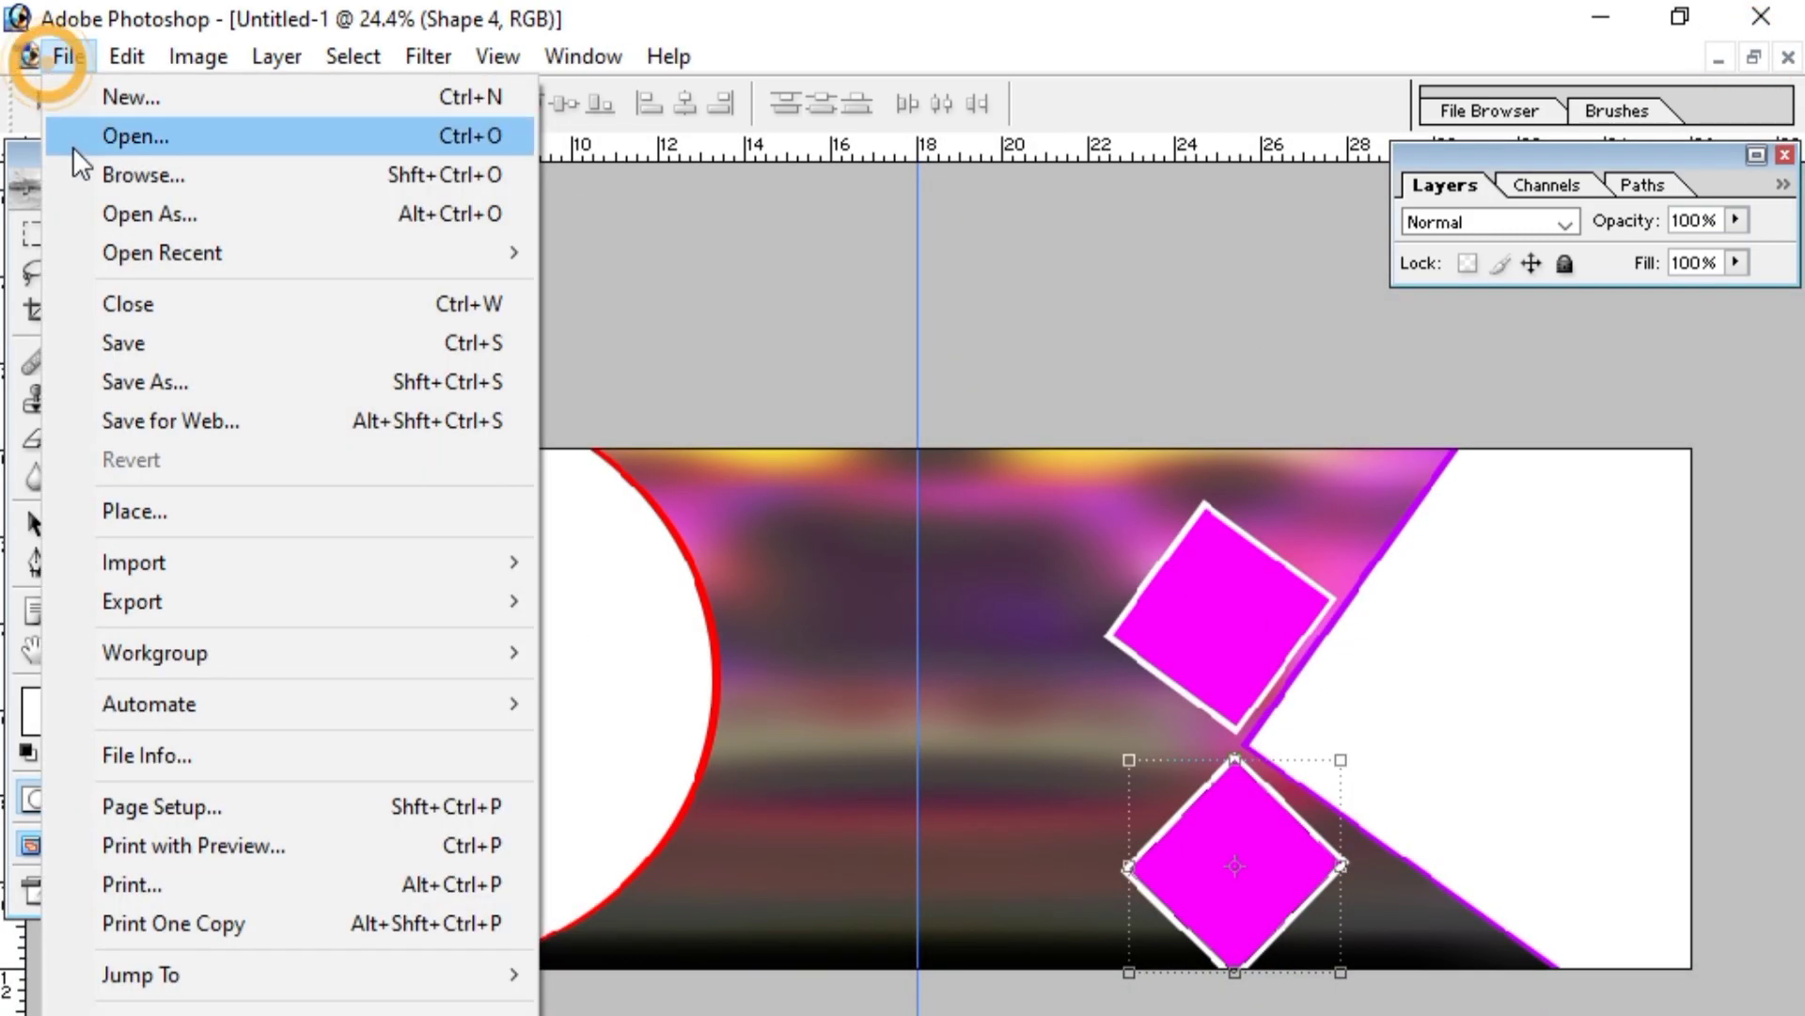
{"action": "left_click", "coordinate": [814, 308]}
{"action": "left_click", "coordinate": [1445, 575]}
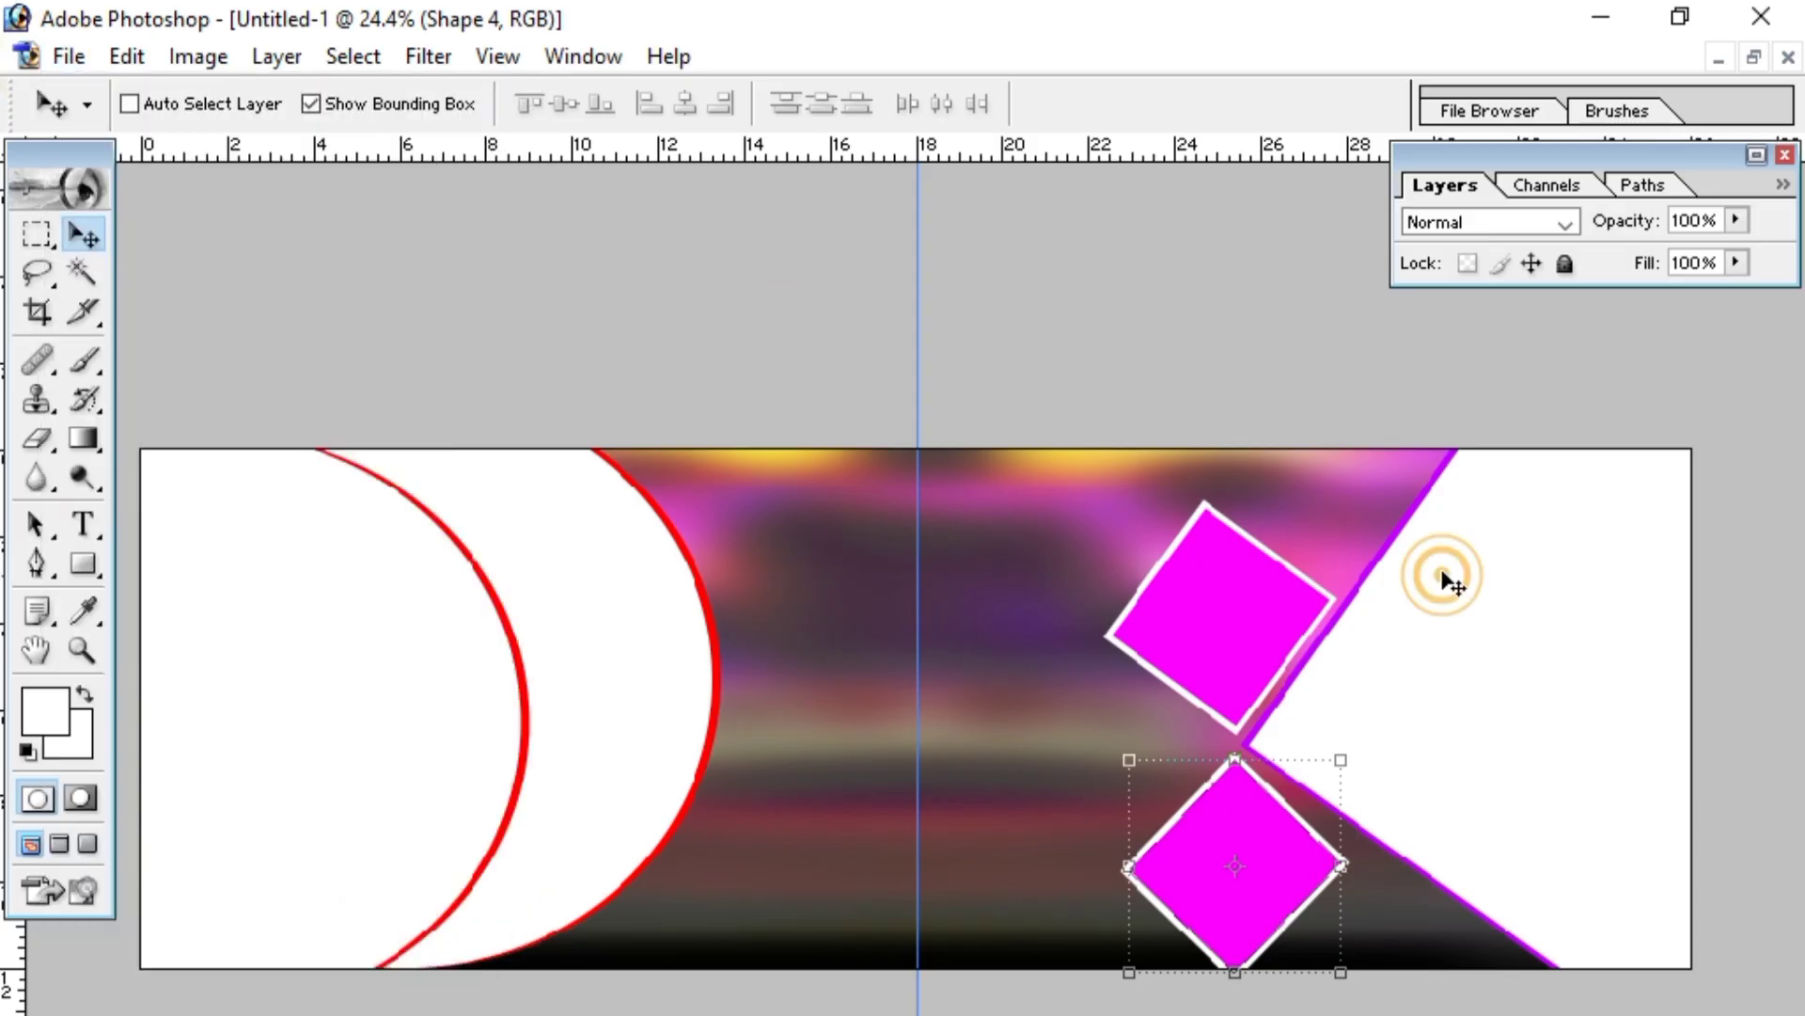
{"action": "left_click", "coordinate": [1756, 154]}
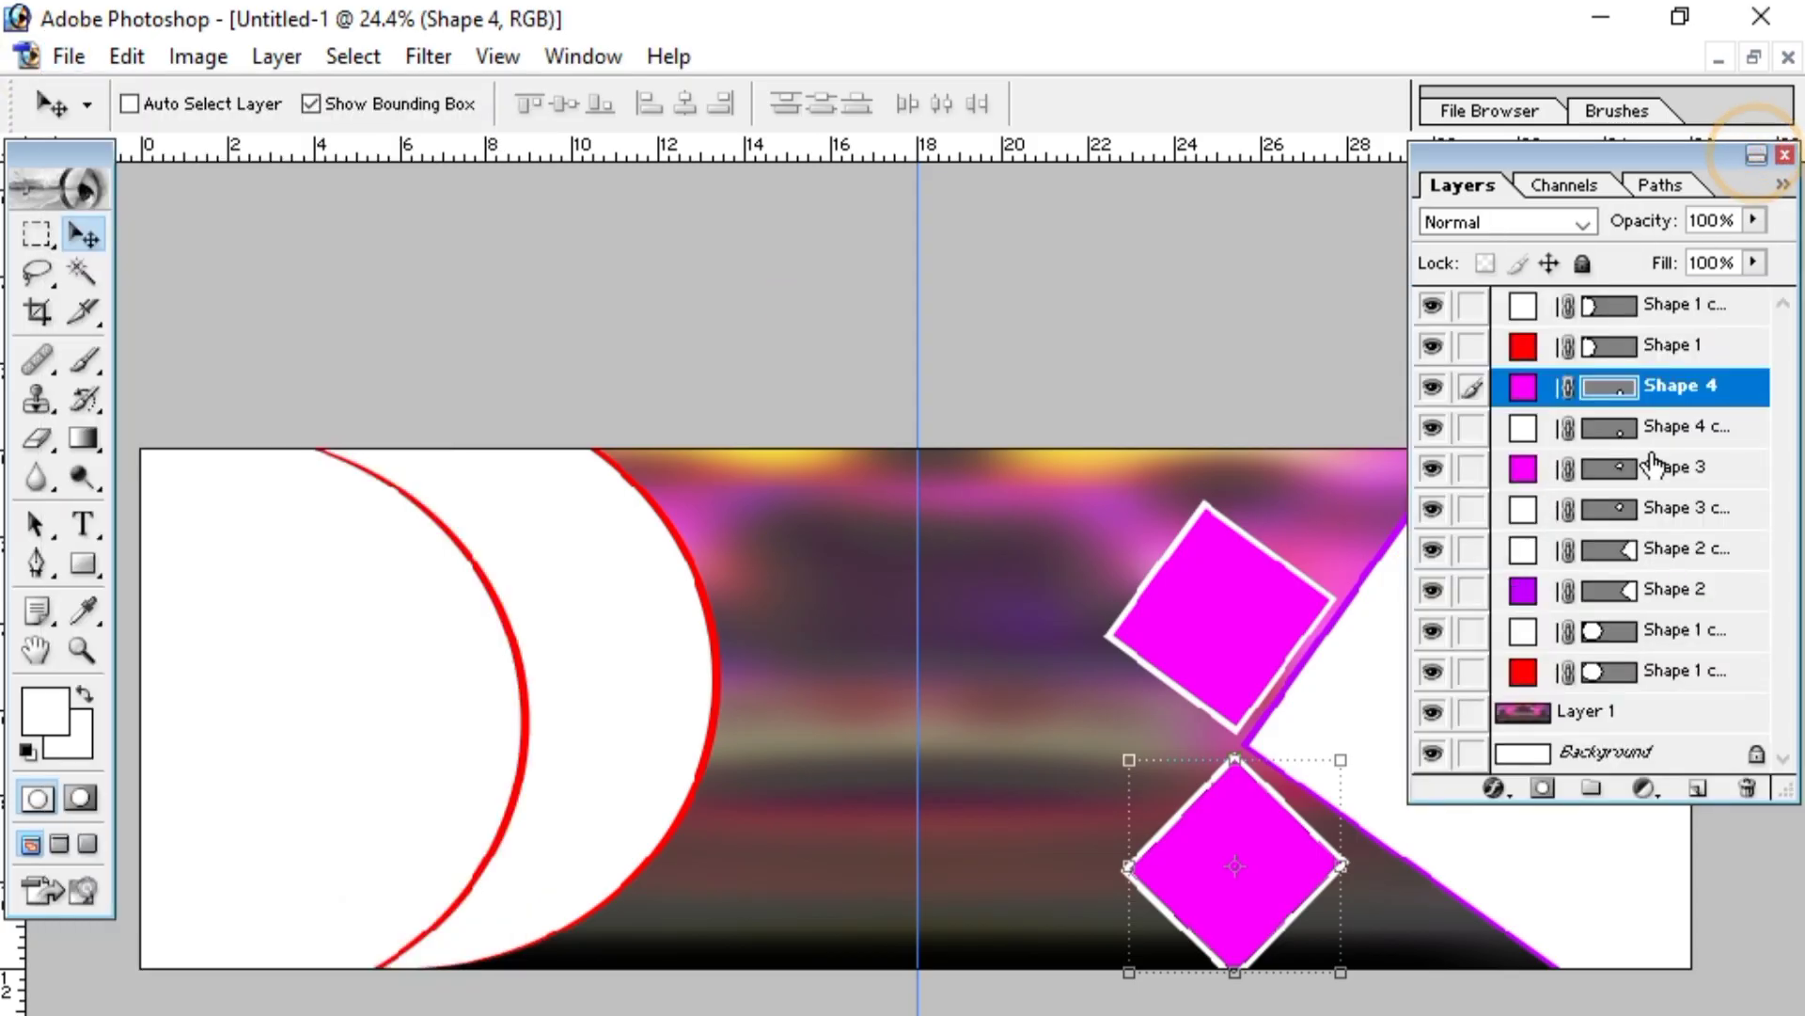
{"action": "left_click", "coordinate": [1686, 555]}
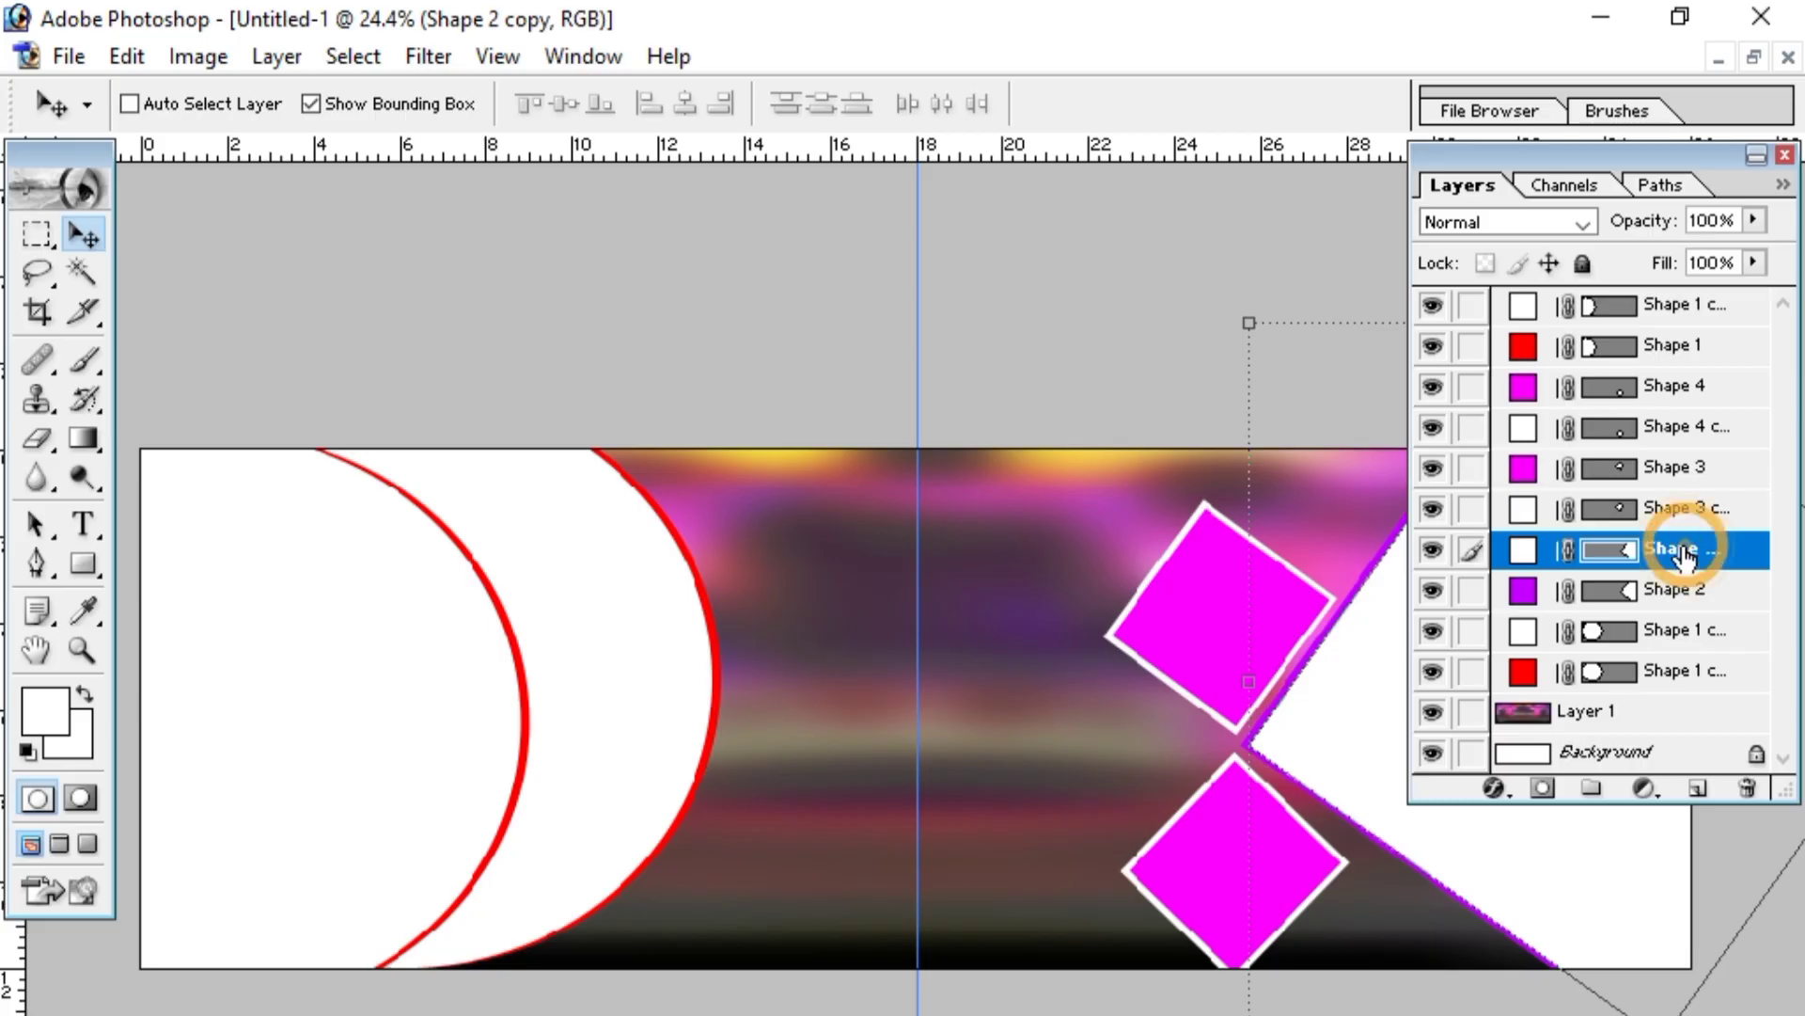
{"action": "left_click", "coordinate": [70, 57]}
{"action": "left_click", "coordinate": [98, 132]}
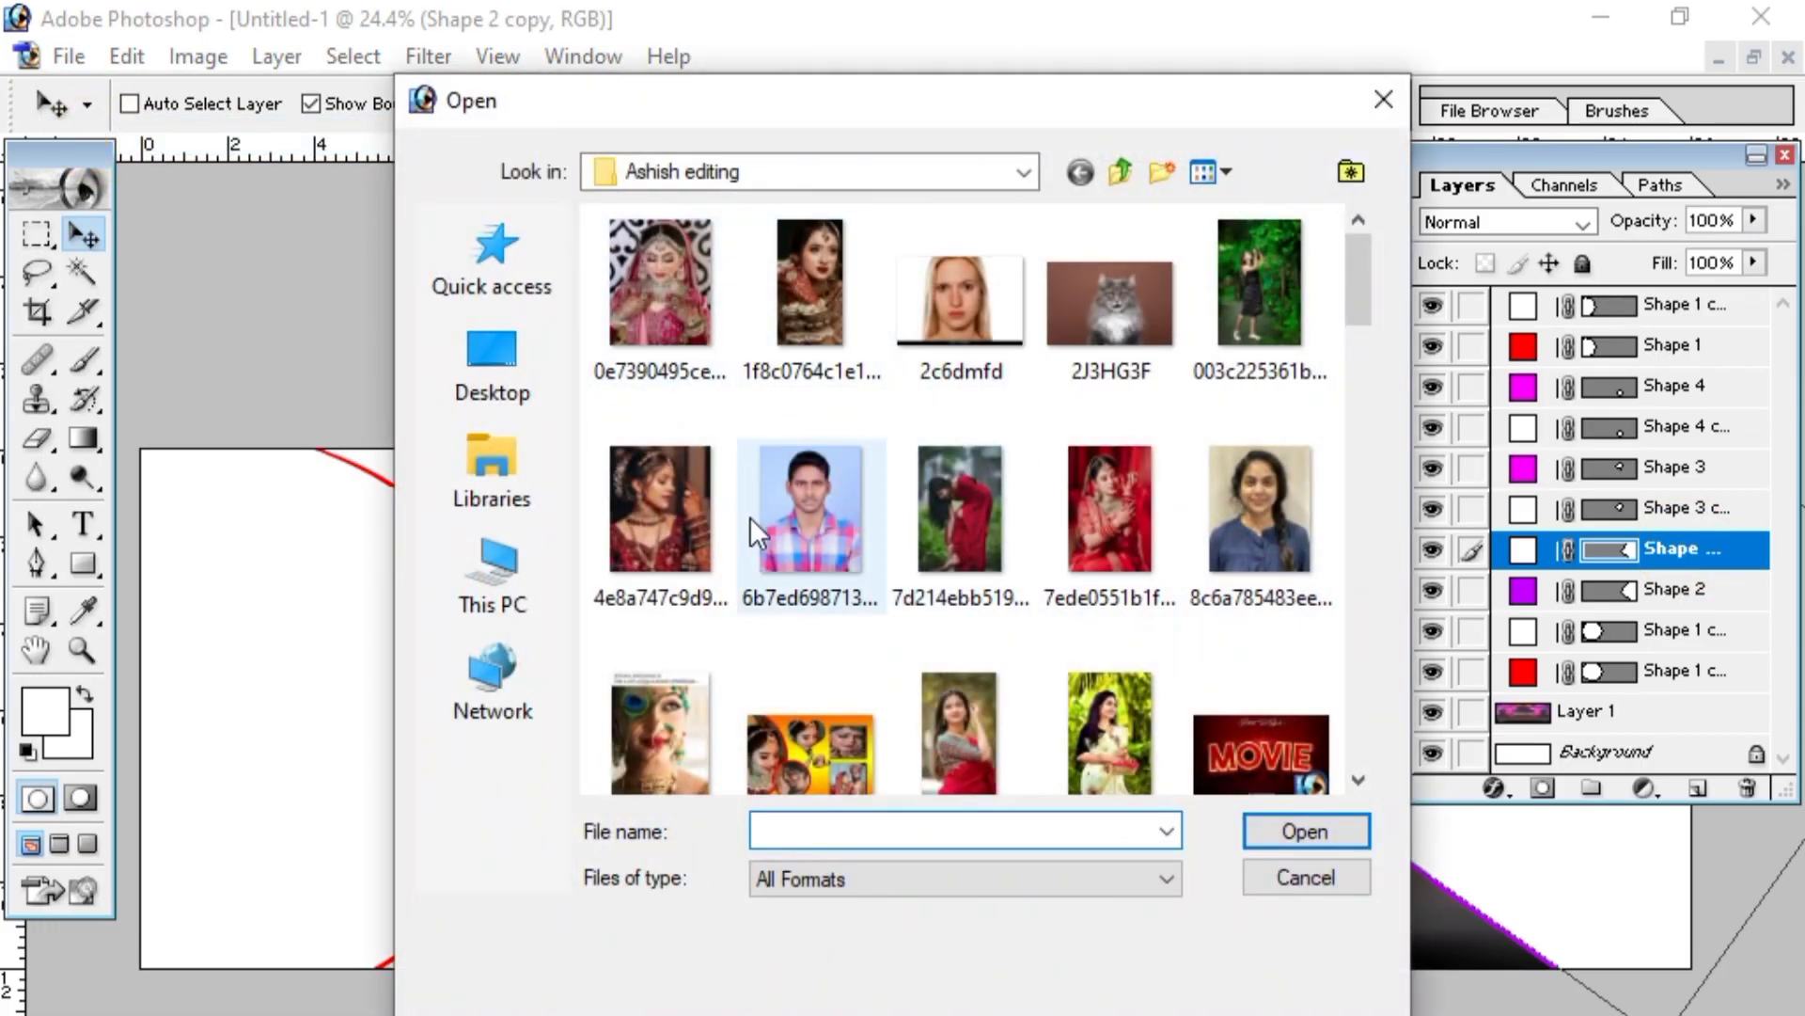
{"action": "scroll", "coordinate": [791, 557], "scroll_direction": "down", "scroll_amount": 3}
{"action": "scroll", "coordinate": [854, 556], "scroll_direction": "down", "scroll_amount": 10}
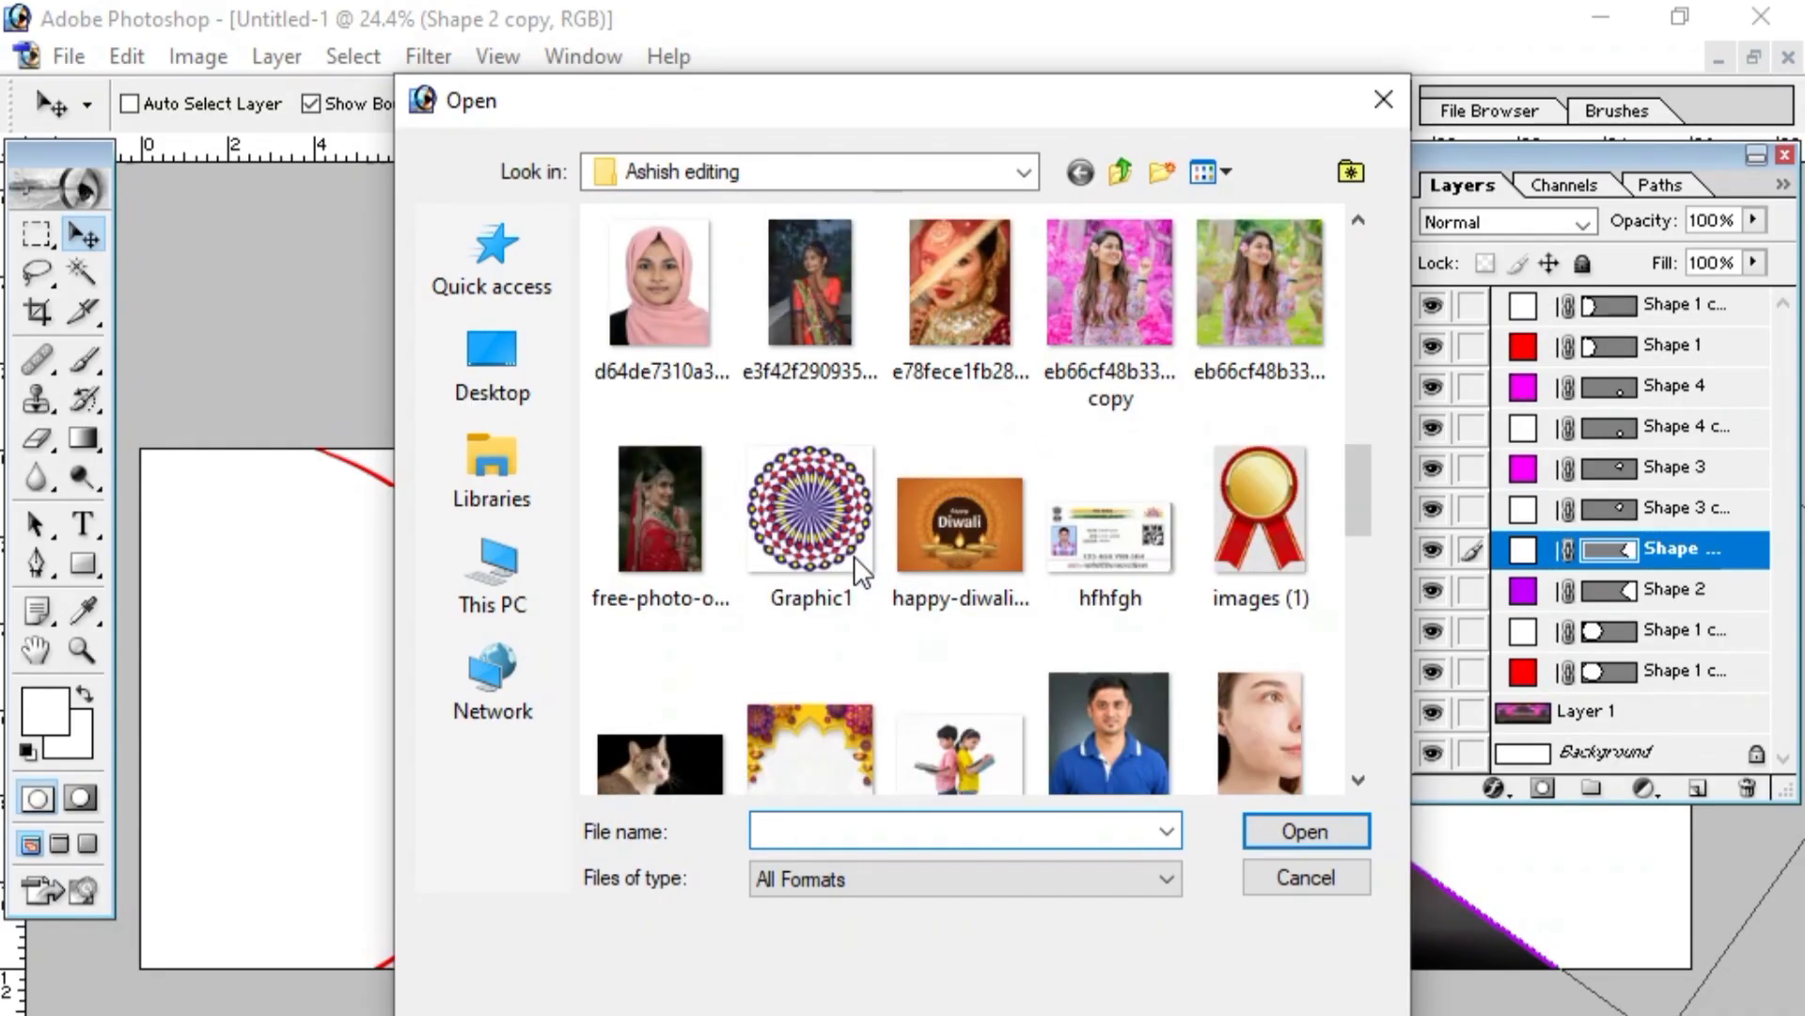
{"action": "scroll", "coordinate": [855, 551], "scroll_direction": "down", "scroll_amount": 5}
{"action": "scroll", "coordinate": [884, 507], "scroll_direction": "down", "scroll_amount": 4}
{"action": "scroll", "coordinate": [887, 493], "scroll_direction": "up", "scroll_amount": 7}
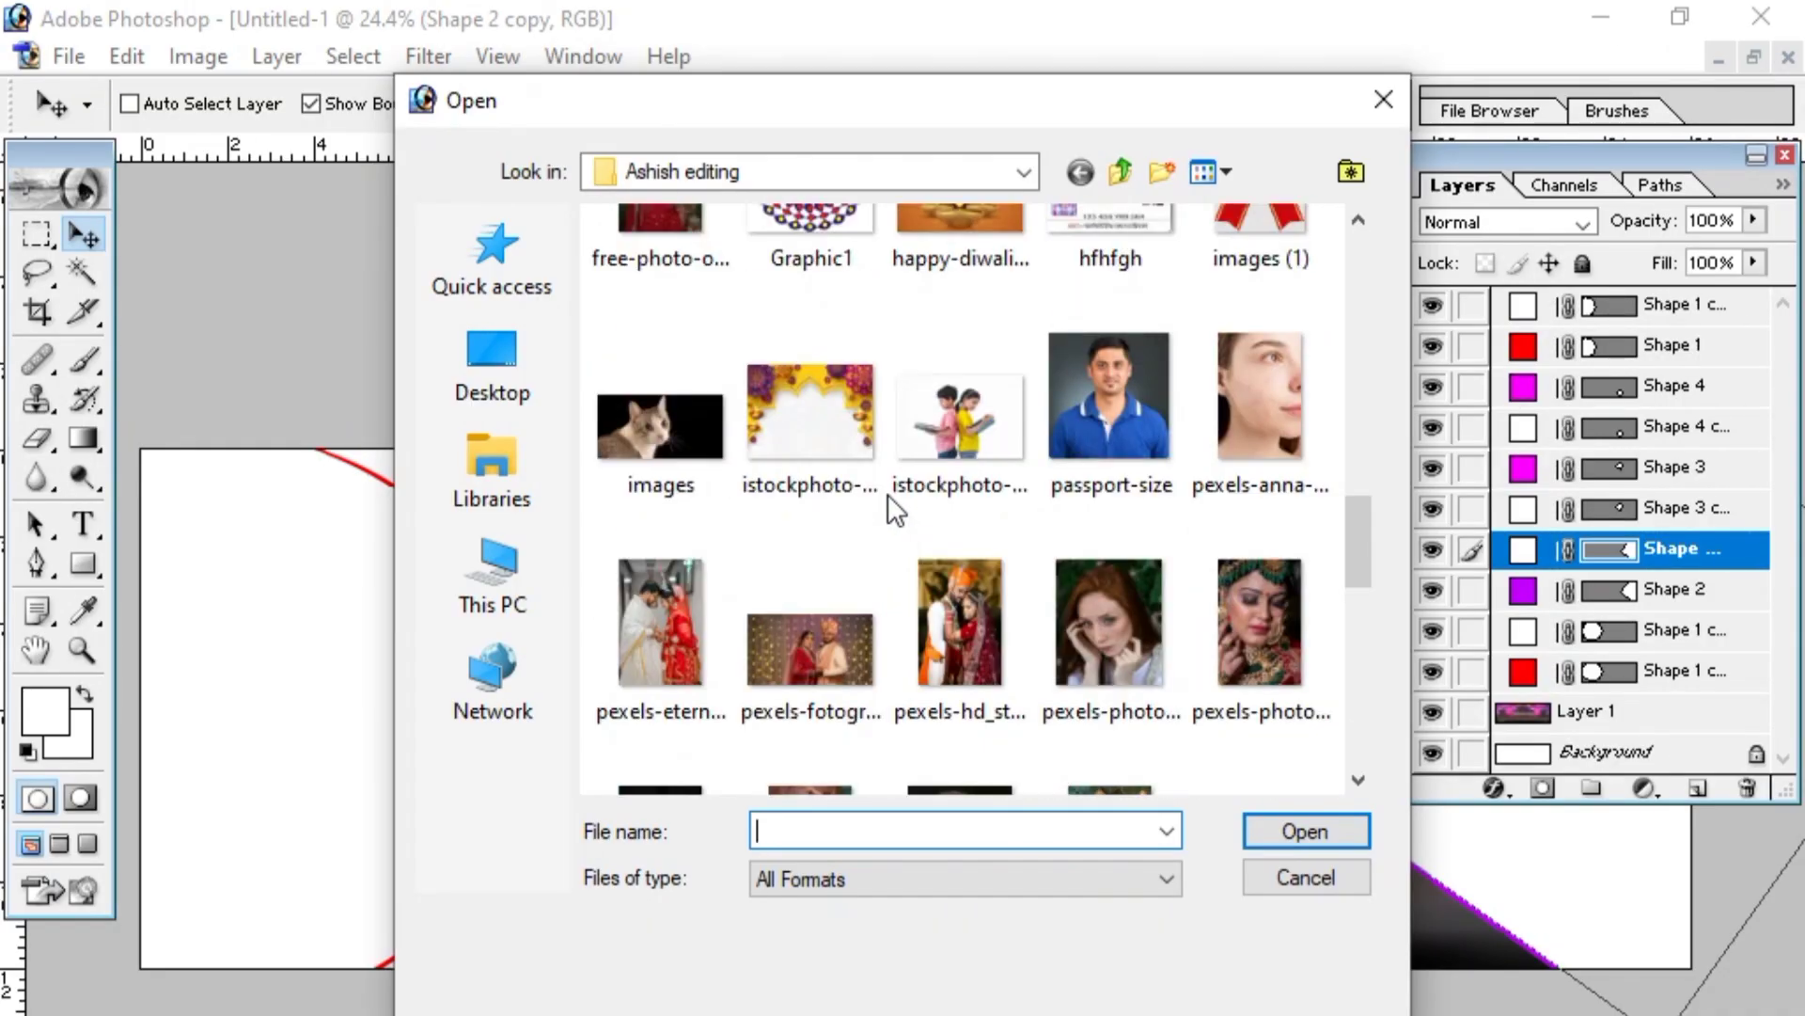
{"action": "scroll", "coordinate": [891, 503], "scroll_direction": "down", "scroll_amount": 3}
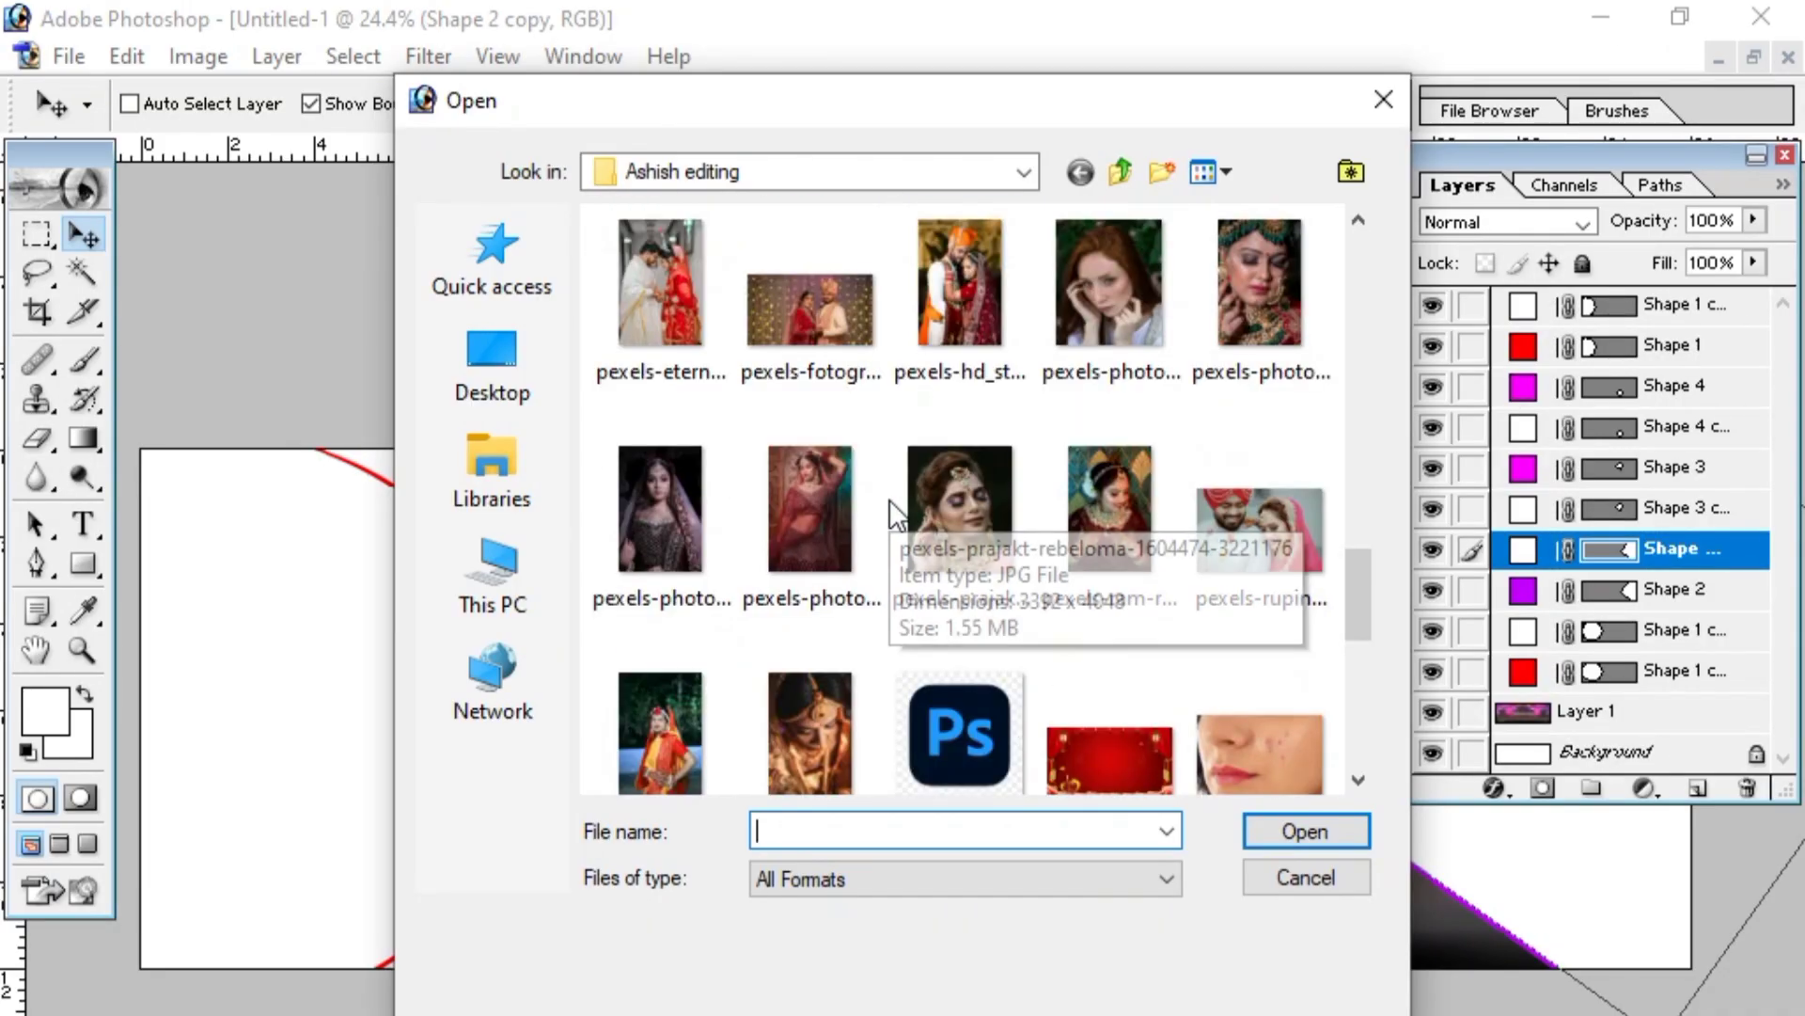
{"action": "left_click", "coordinate": [1002, 309]}
{"action": "left_click", "coordinate": [1298, 831]}
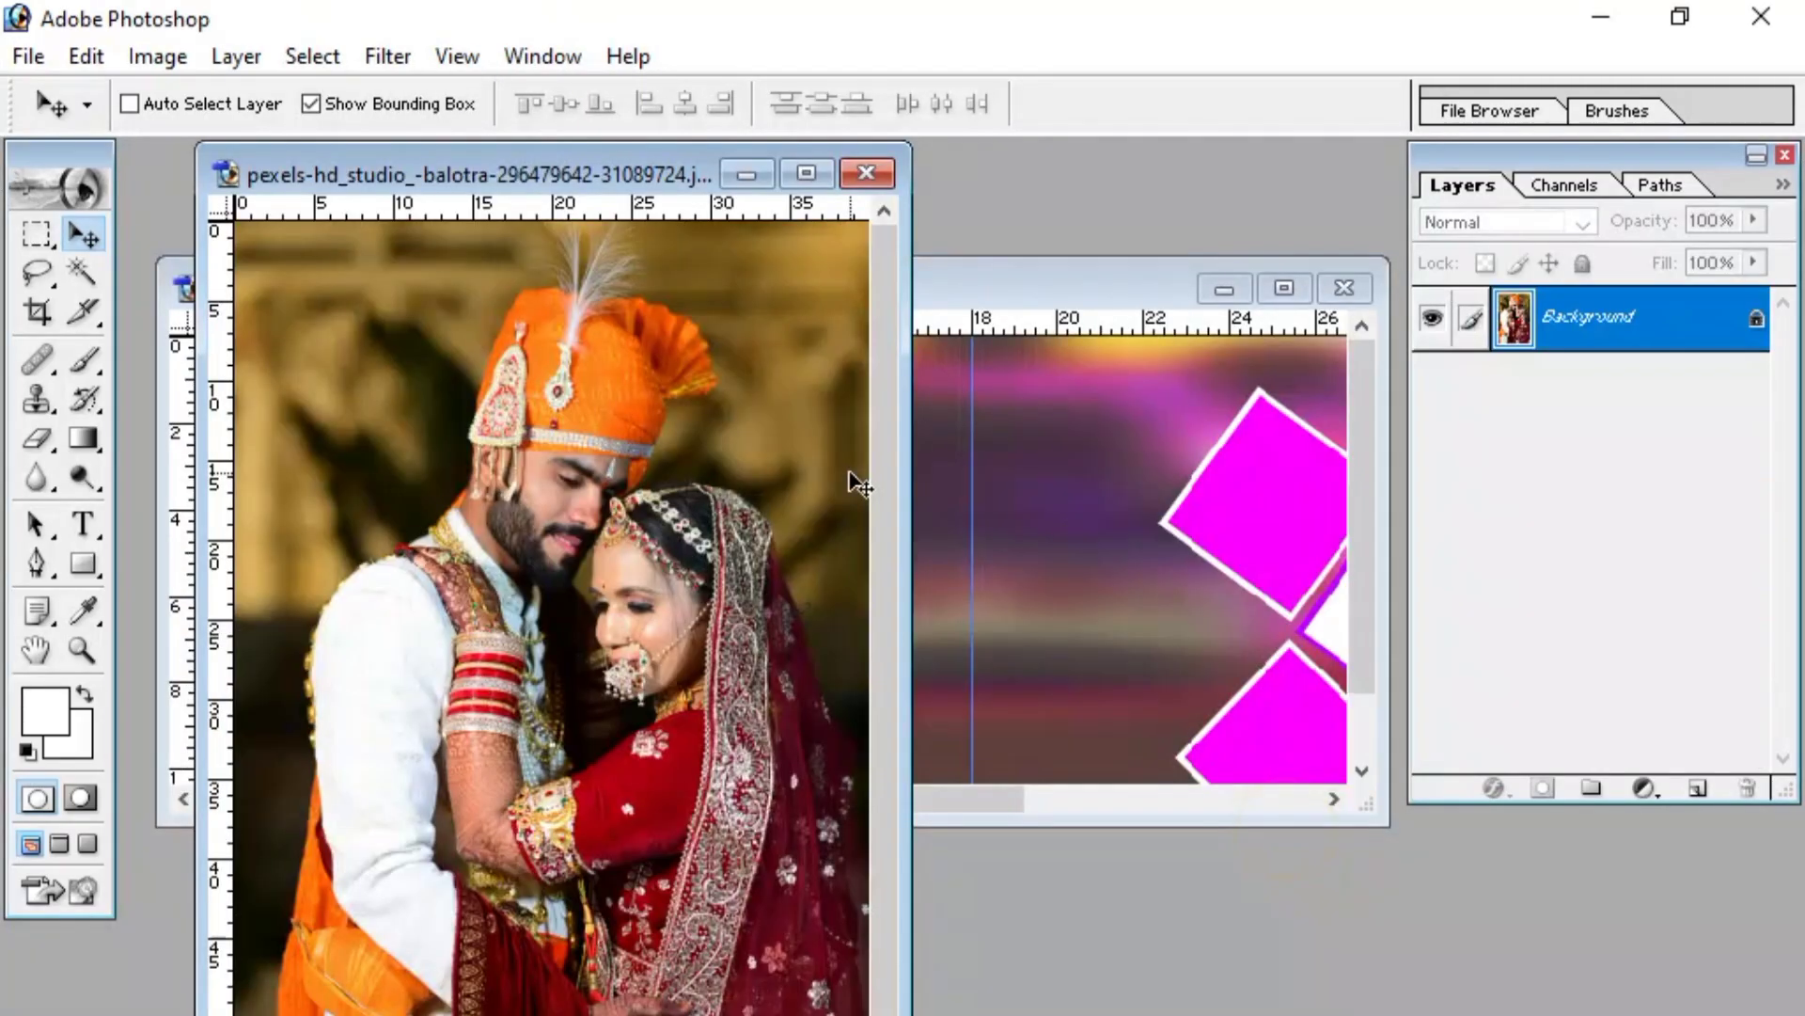
- Select and copy the whole couple photo, close its file, and return to the maximized banner document
{"action": "key", "text": "ctrl+a"}
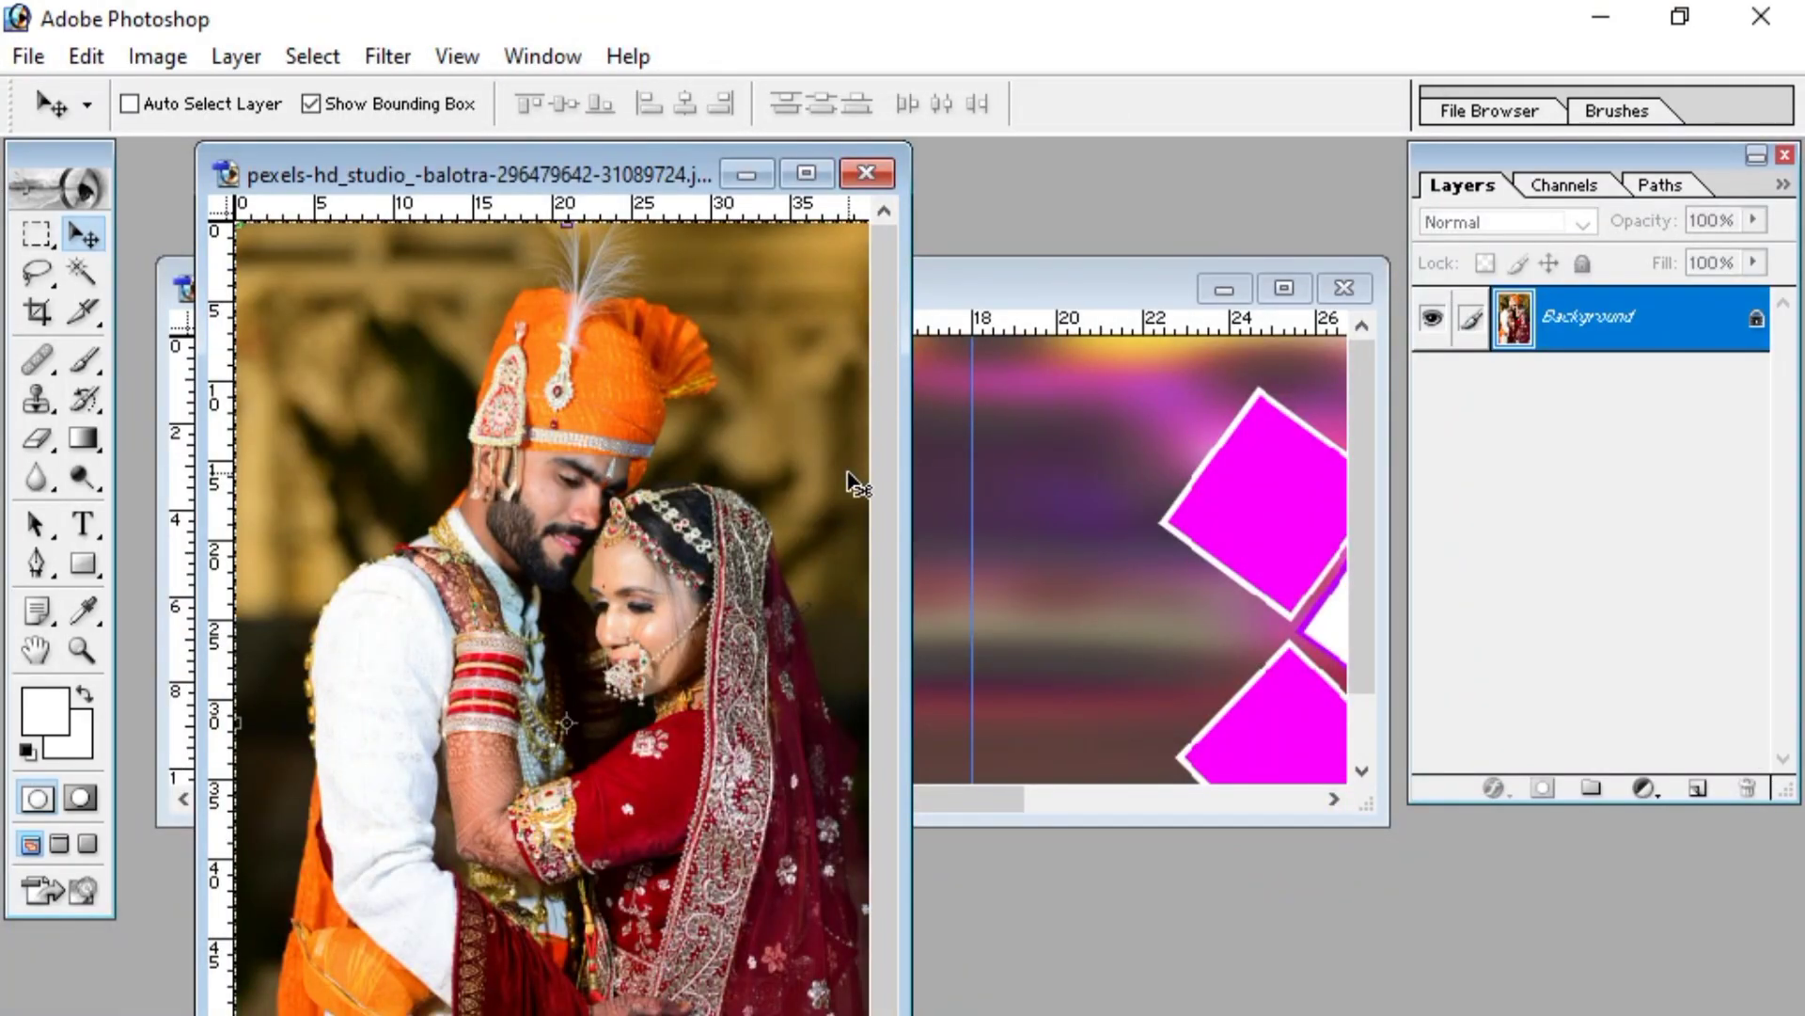
{"action": "key", "text": "ctrl+w"}
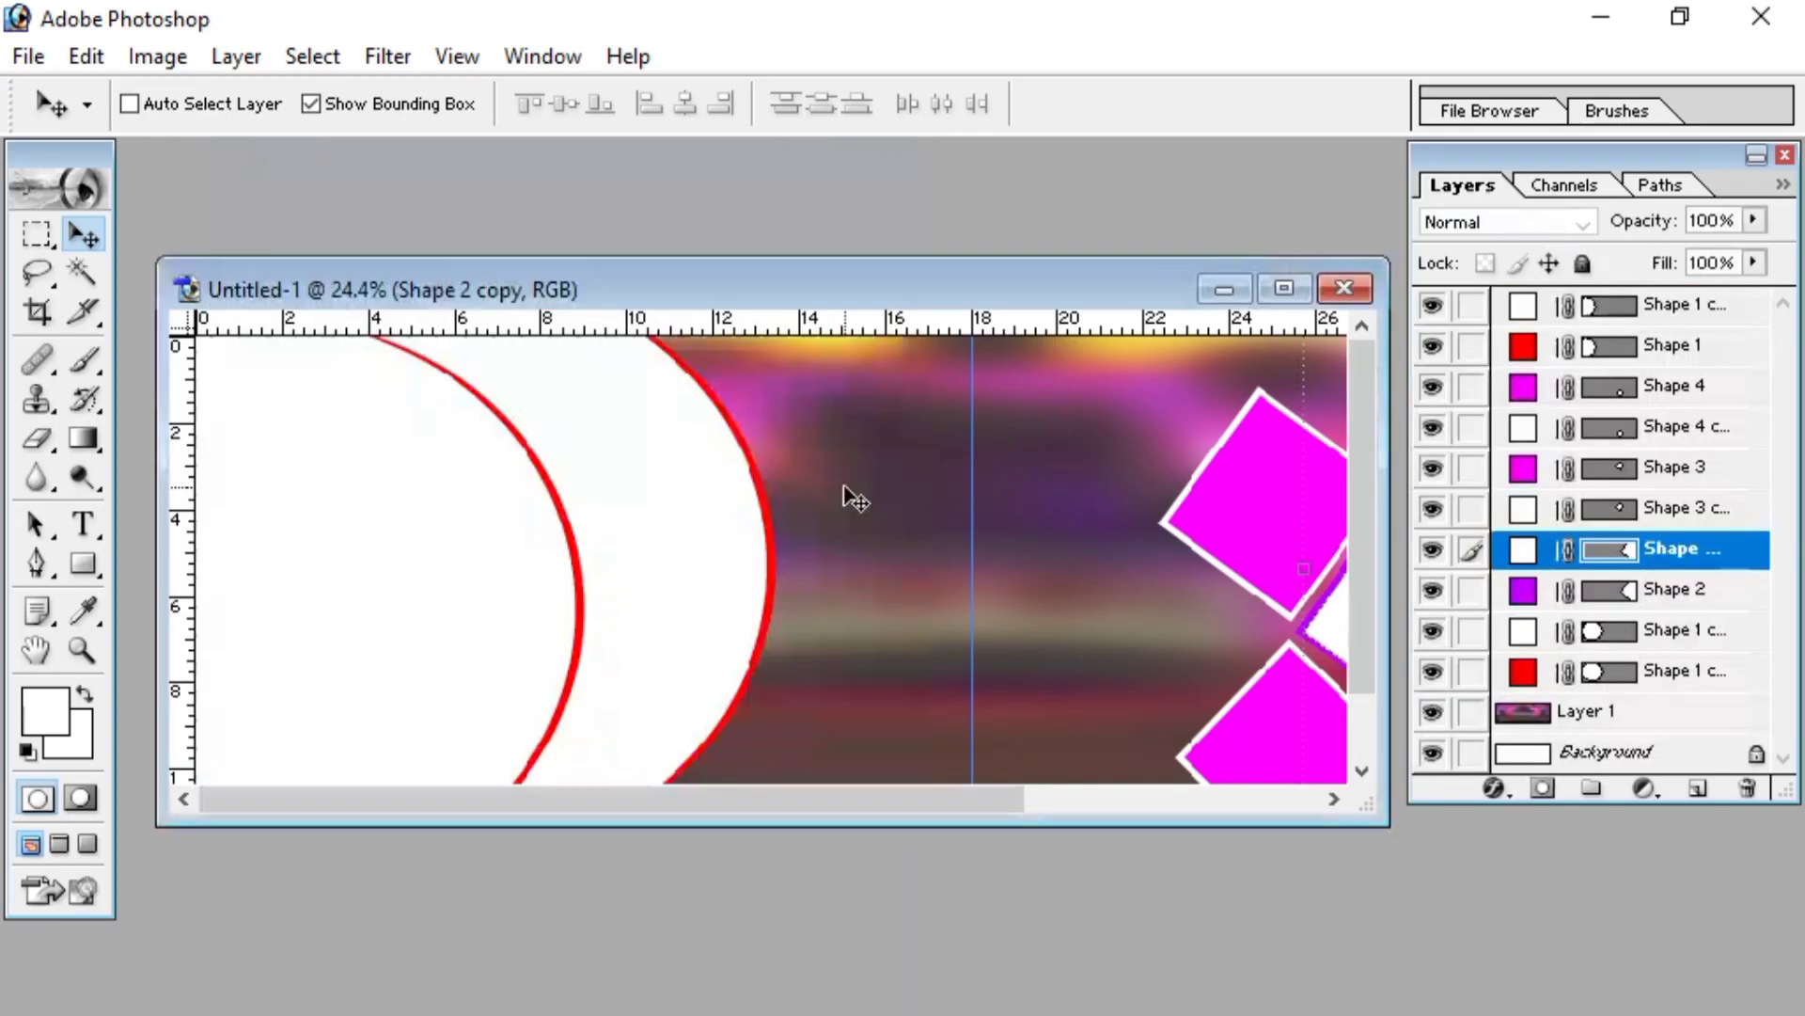
{"action": "left_click", "coordinate": [1284, 287]}
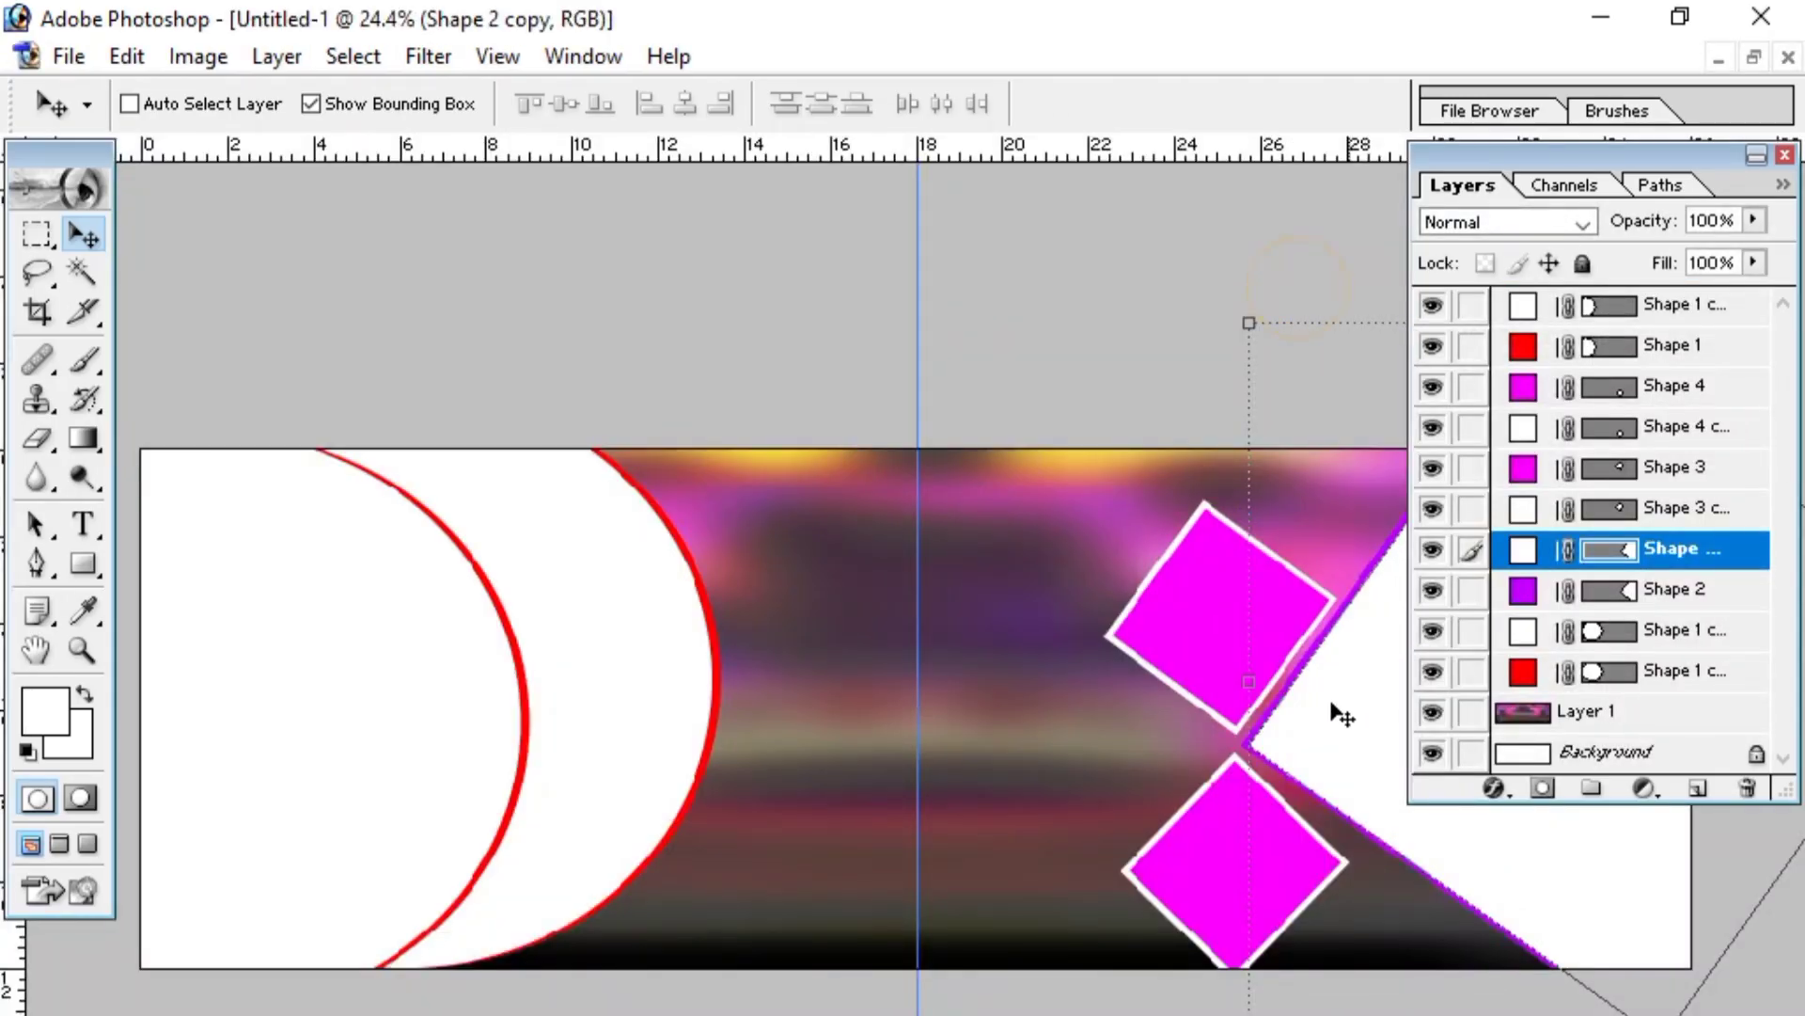
- Paste the couple photo into the banner and clip it to the white angled shape
{"action": "key", "text": "ctrl+v"}
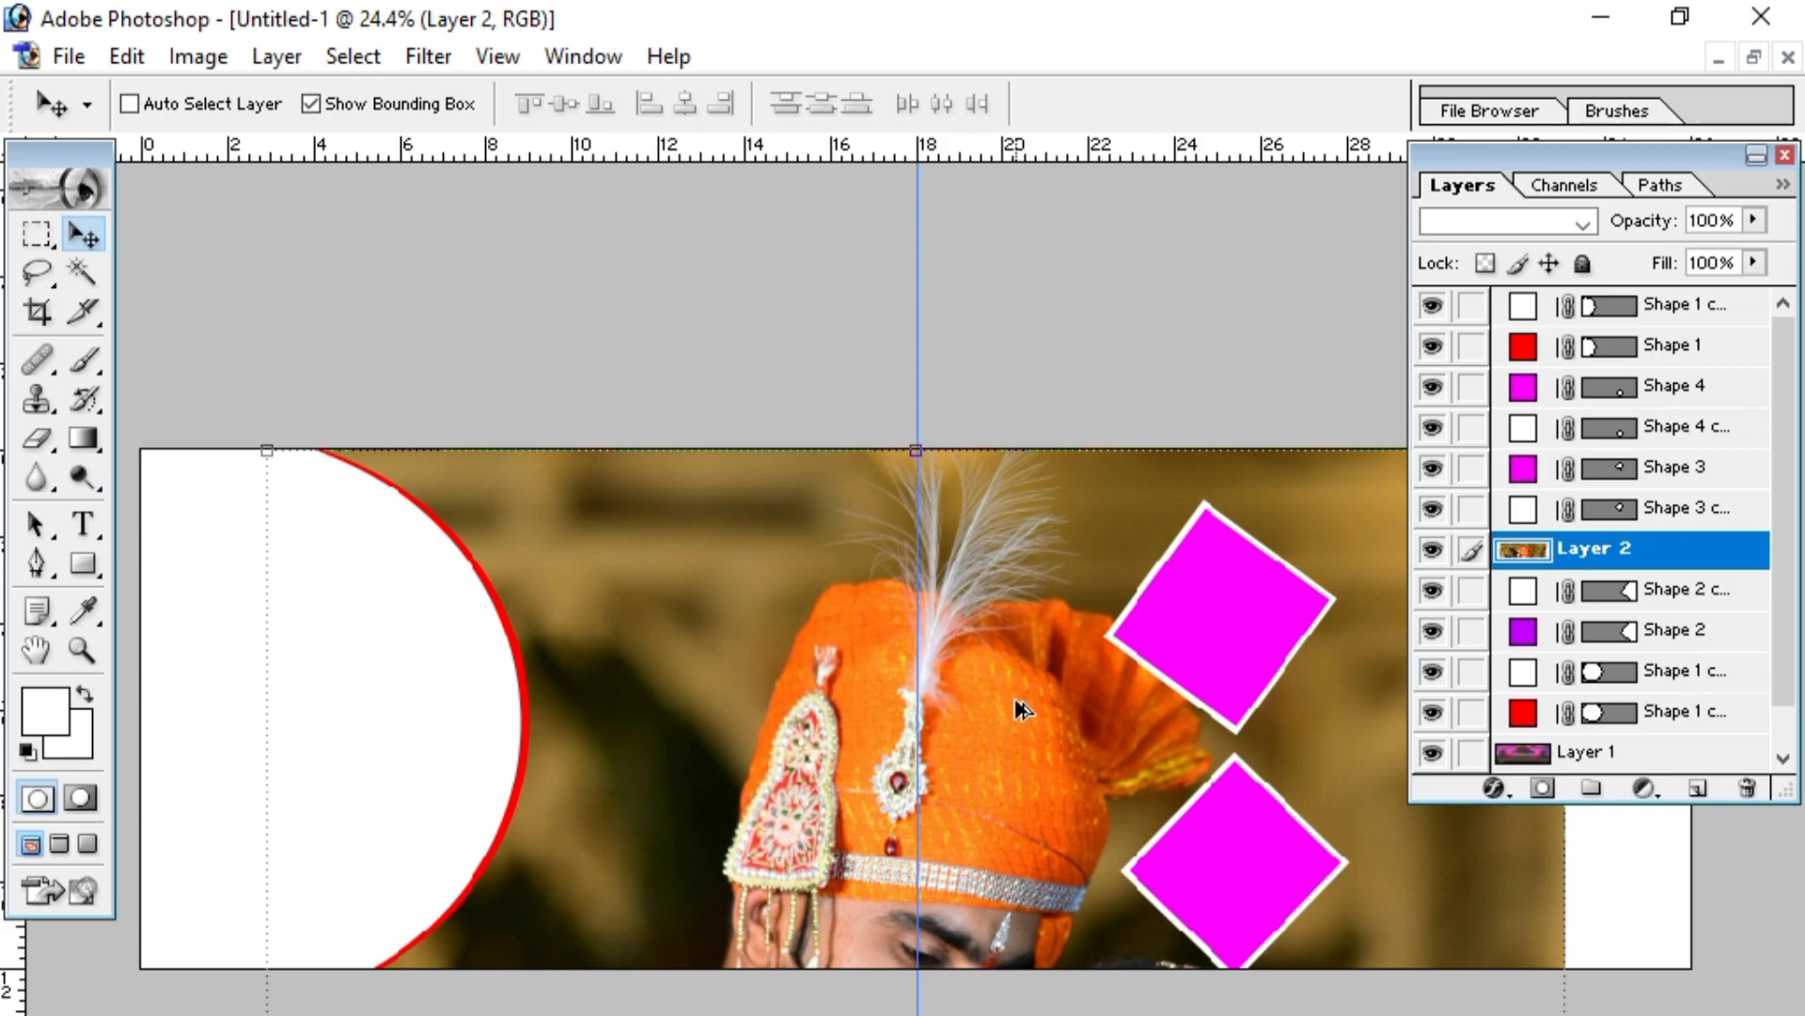
{"action": "key", "text": "ctrl+g"}
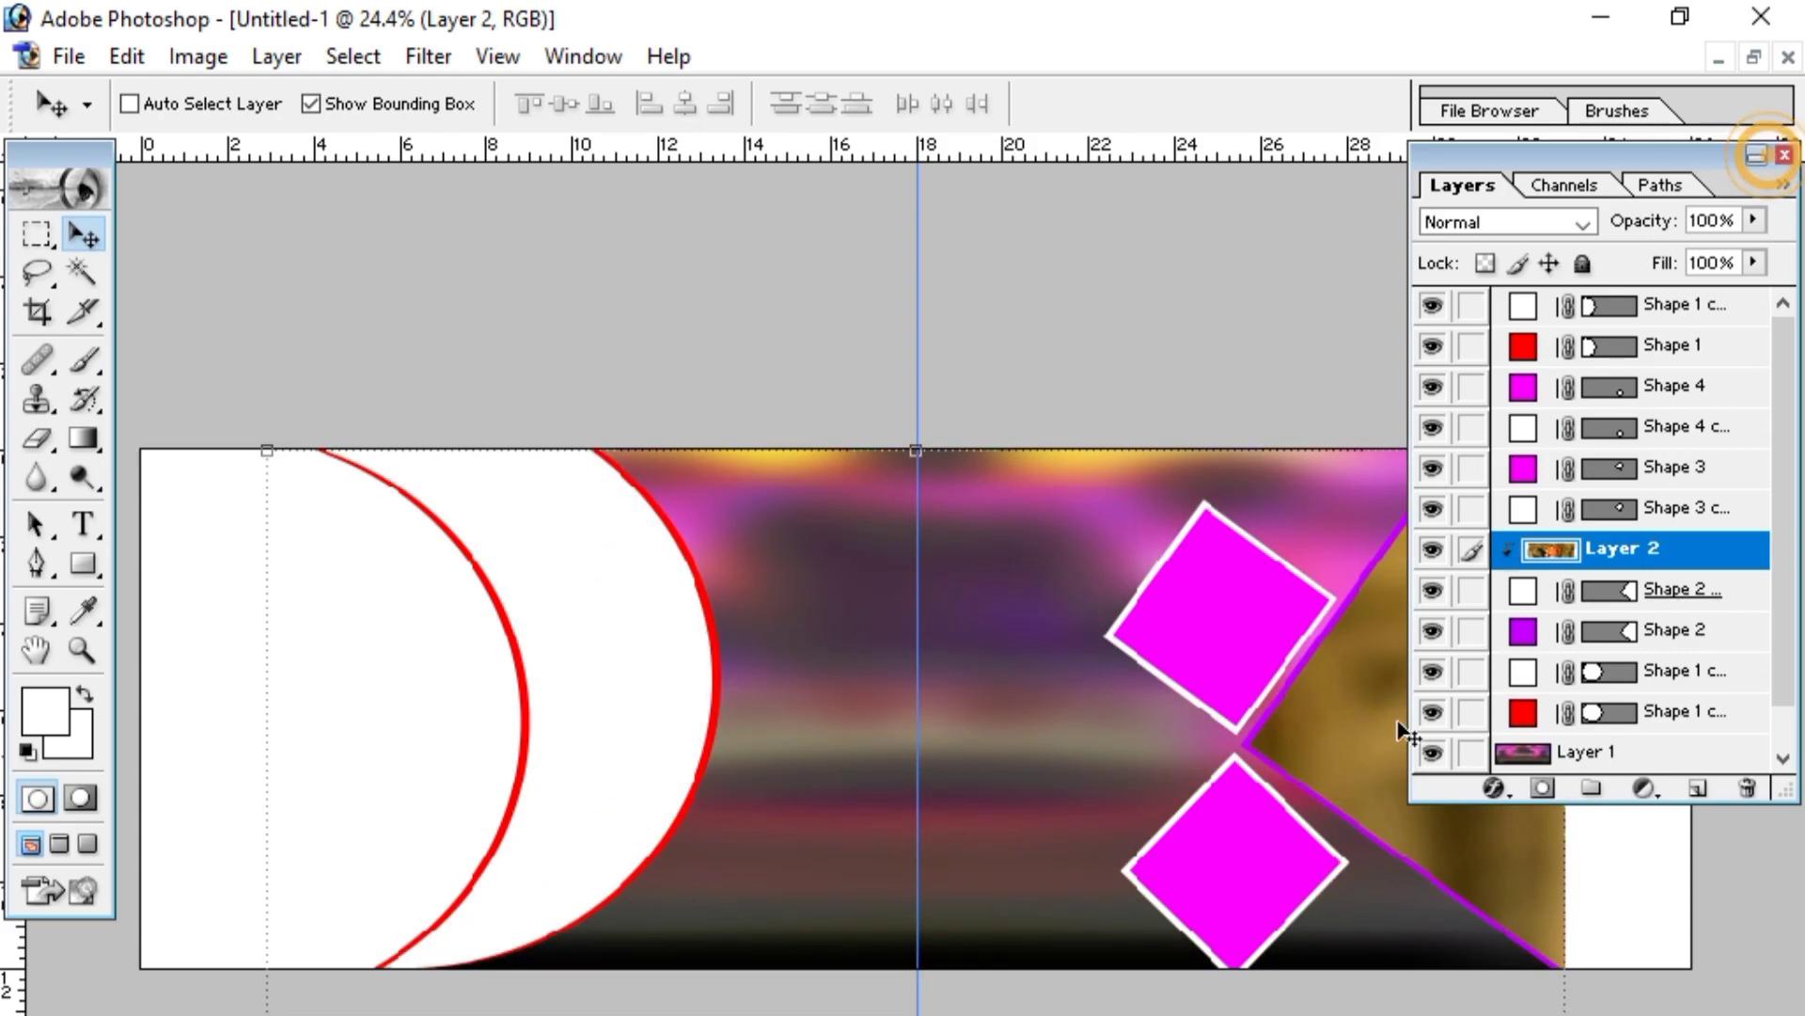
{"action": "left_click", "coordinate": [1755, 155]}
- Scale the clipped couple photo to 39.8% width and 38.0% height, position the couple inside the angled shape, and apply the transformation
{"action": "left_click_drag", "start_coordinate": [1322, 735], "coordinate": [1418, 693]}
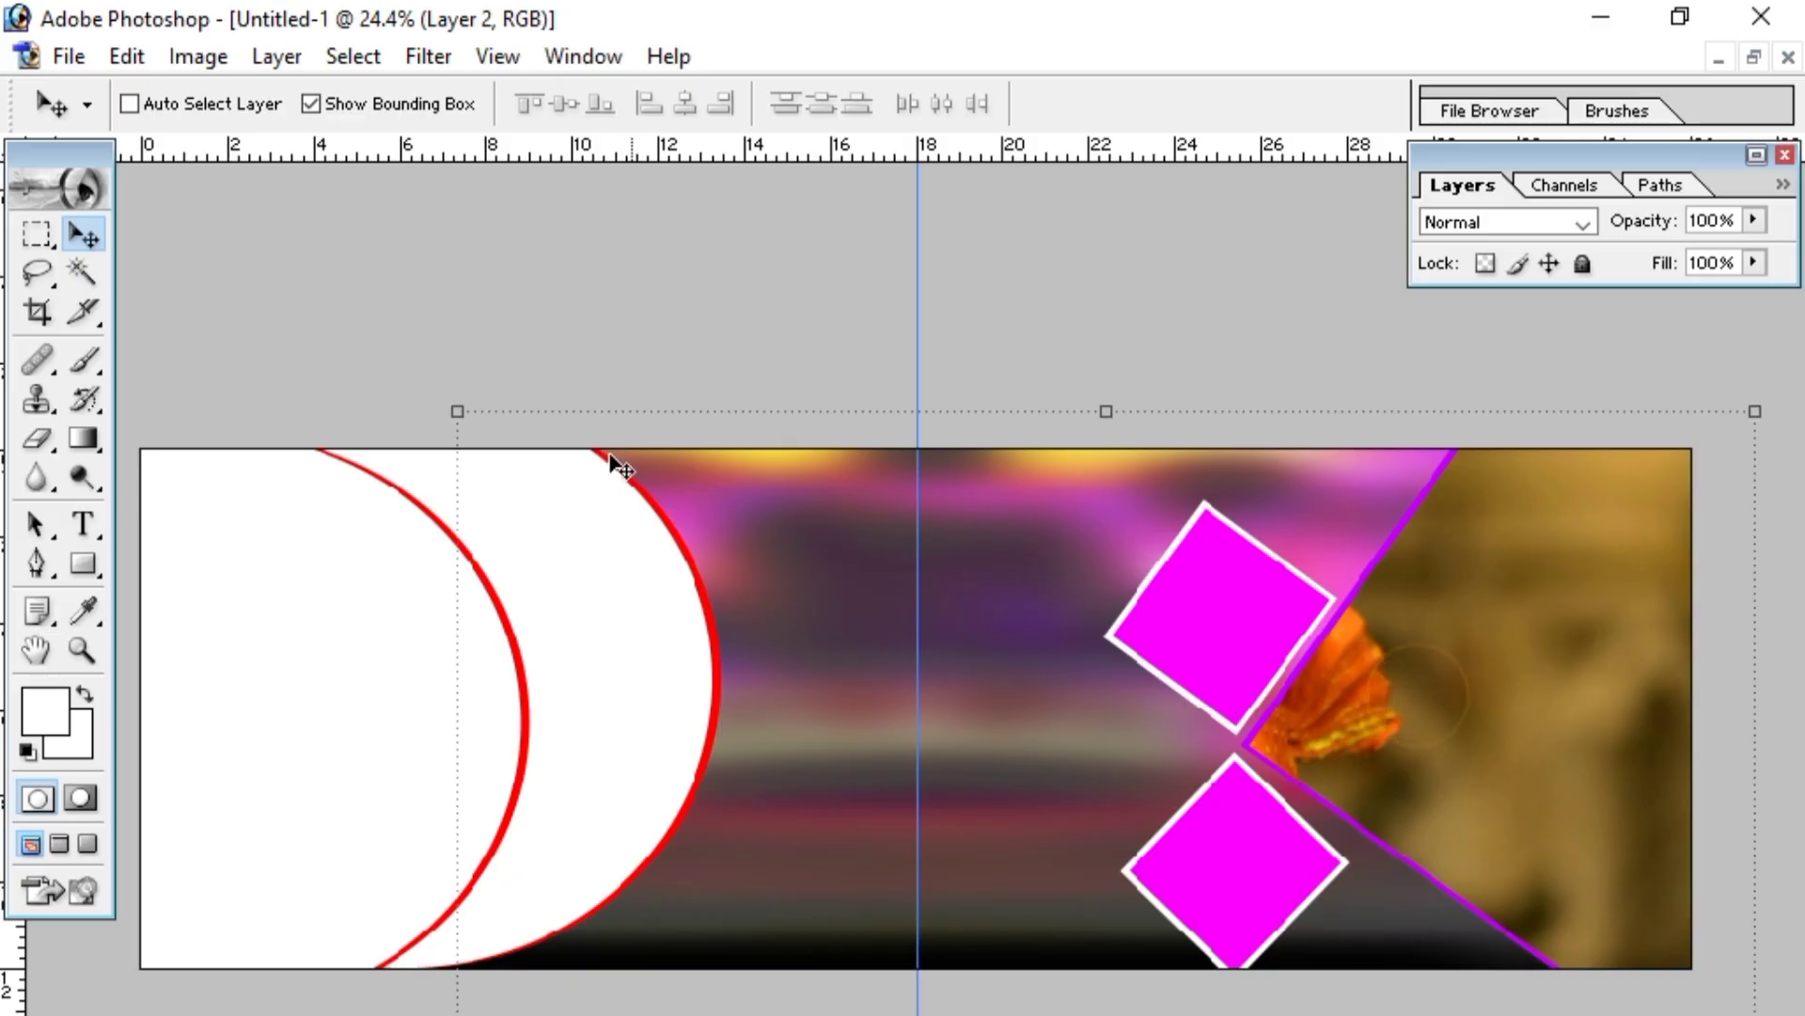
{"action": "left_click_drag", "start_coordinate": [455, 411], "coordinate": [1238, 564]}
{"action": "left_click_drag", "start_coordinate": [1402, 725], "coordinate": [1243, 436]}
{"action": "left_click_drag", "start_coordinate": [1334, 277], "coordinate": [1333, 649]}
{"action": "left_click_drag", "start_coordinate": [1433, 733], "coordinate": [1435, 333]}
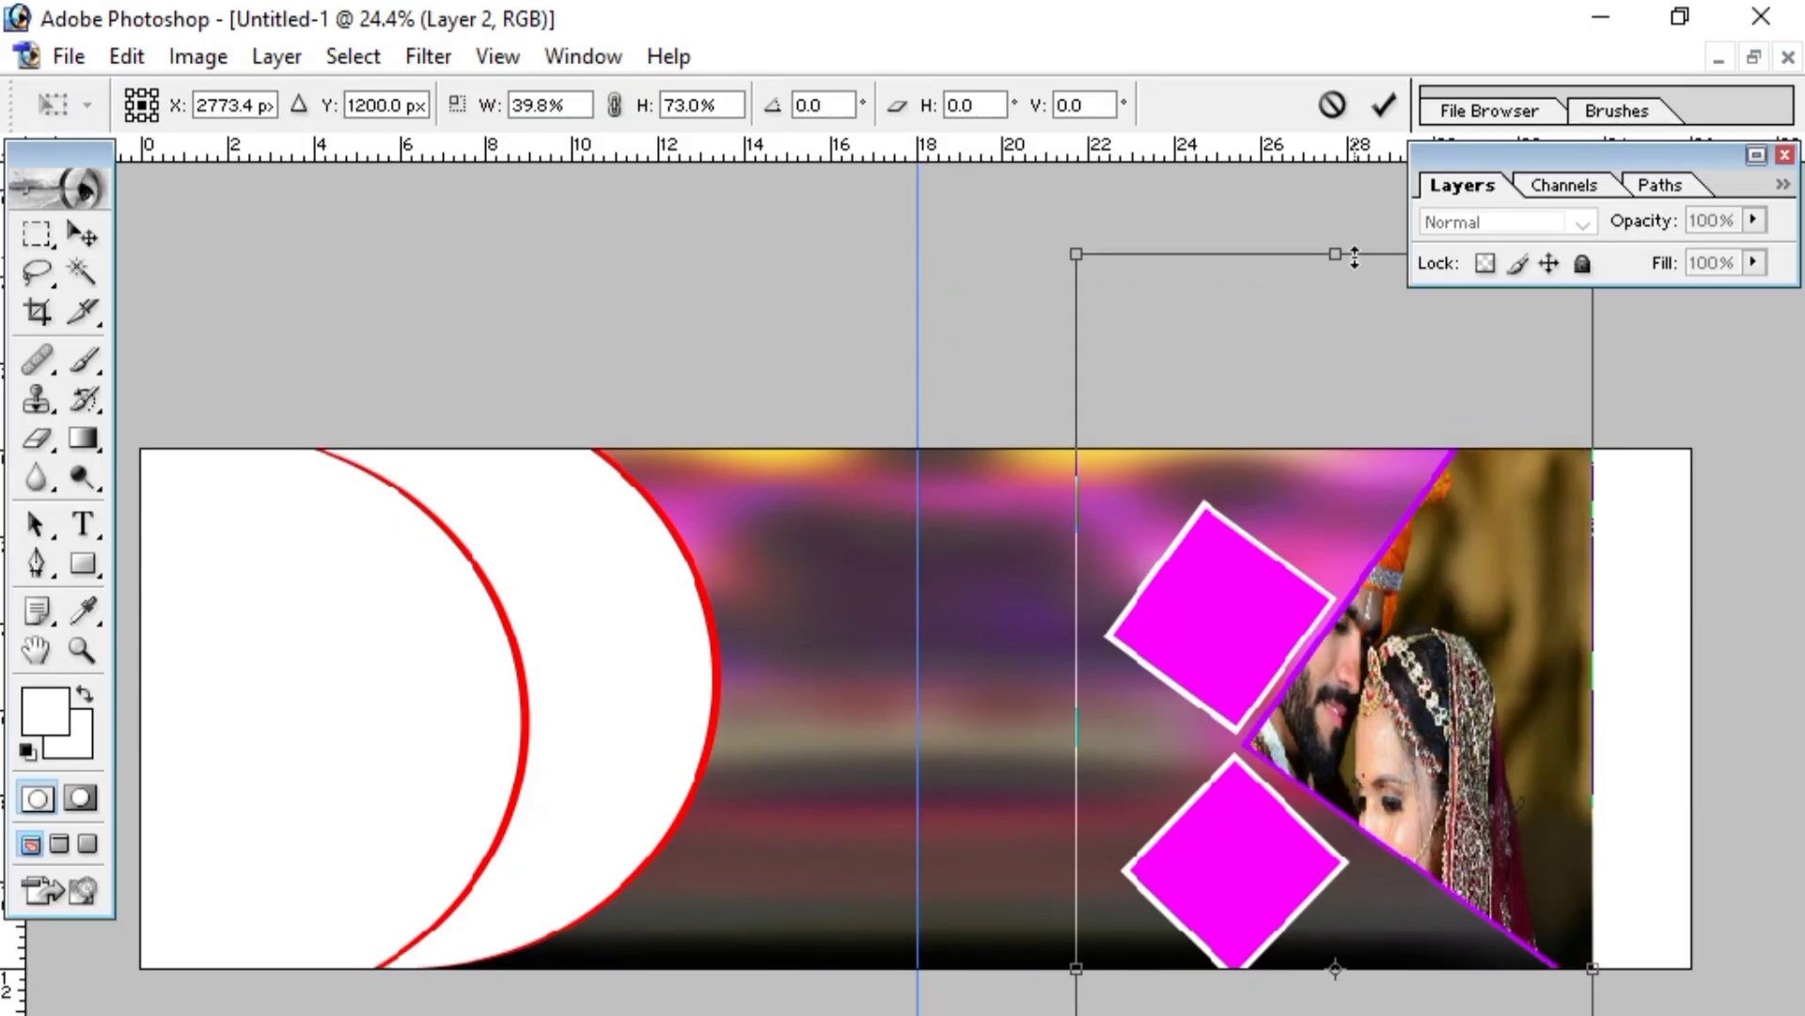
{"action": "left_click_drag", "start_coordinate": [1354, 258], "coordinate": [1354, 730]}
{"action": "left_click_drag", "start_coordinate": [1453, 851], "coordinate": [1429, 301]}
{"action": "left_click_drag", "start_coordinate": [1310, 183], "coordinate": [1311, 388]}
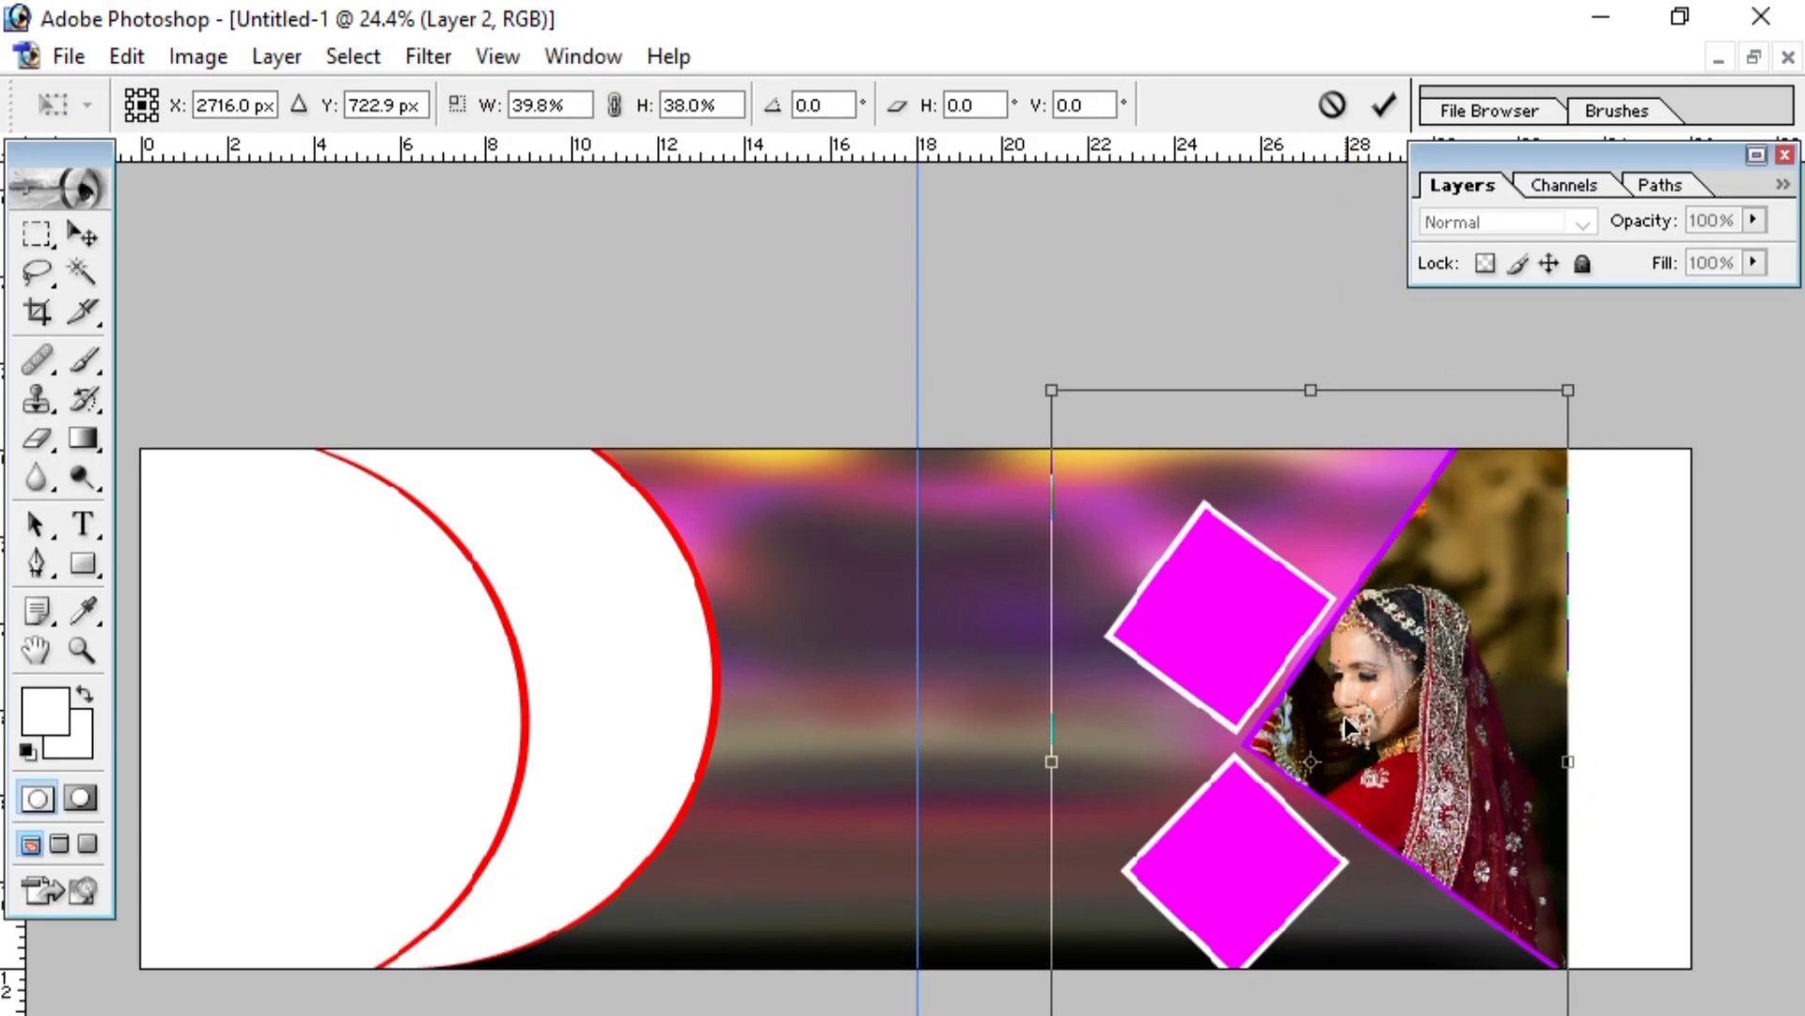
{"action": "left_click_drag", "start_coordinate": [1351, 724], "coordinate": [1534, 735]}
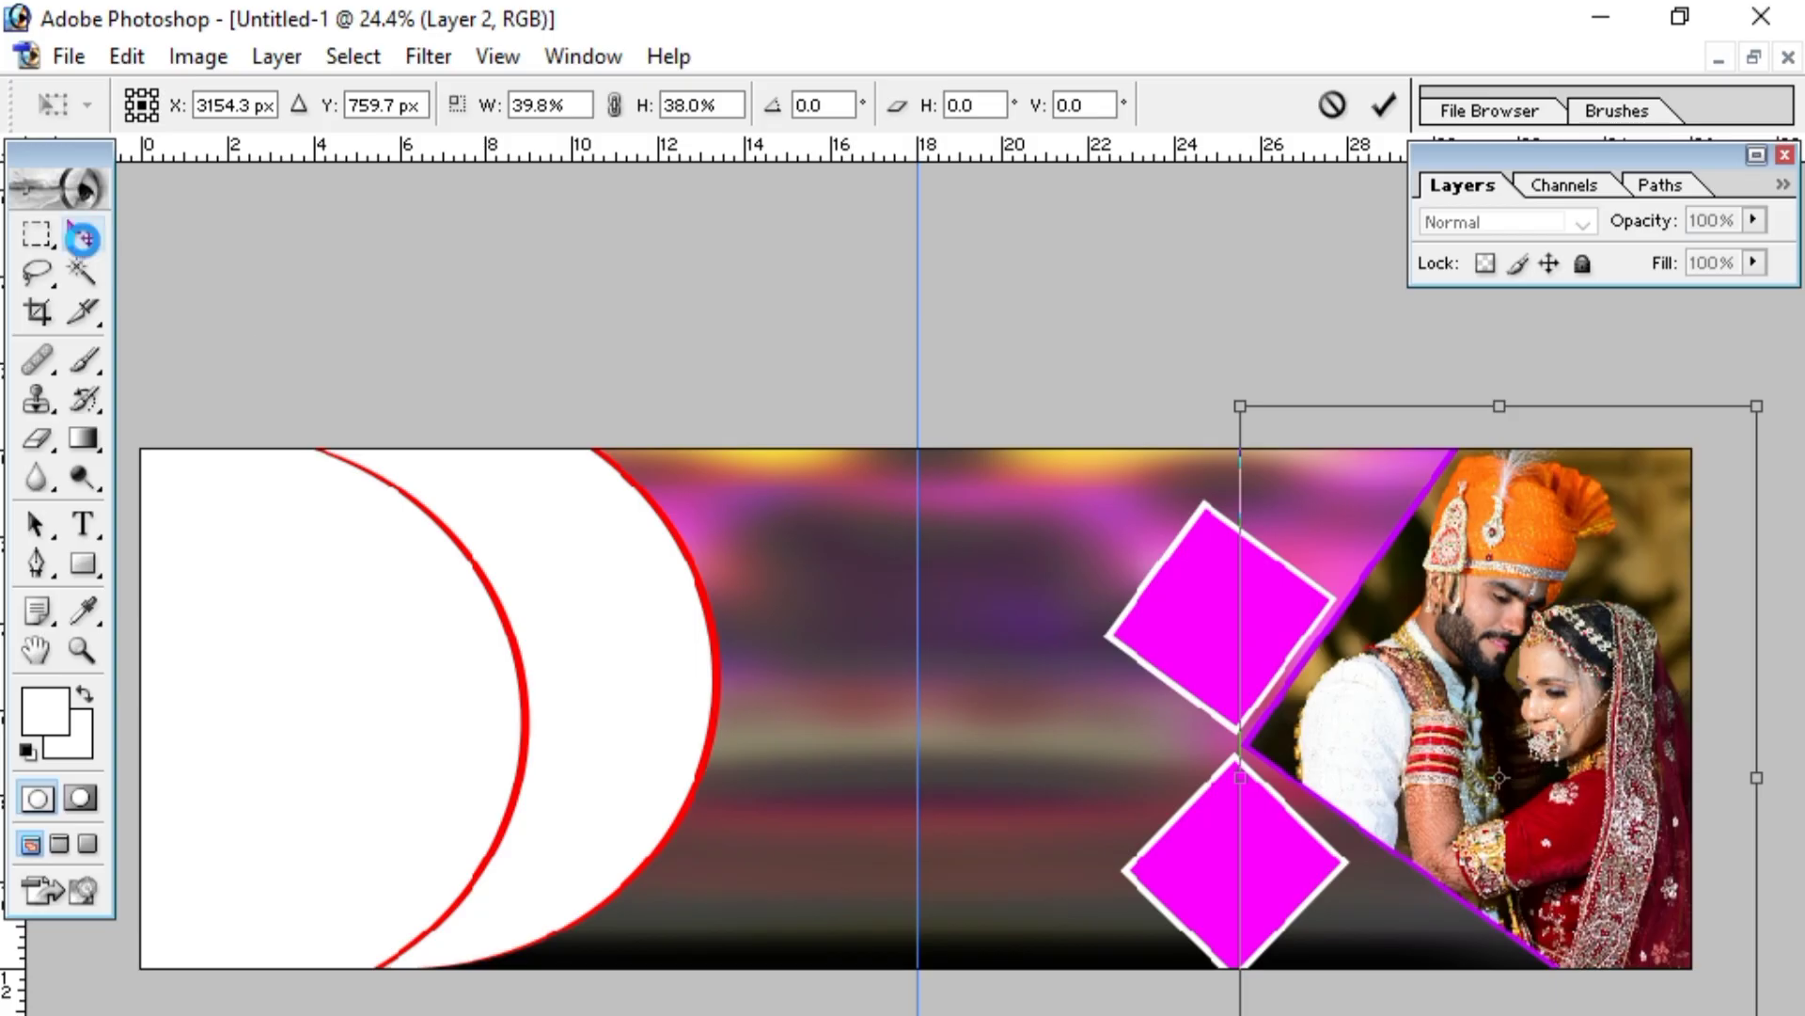
{"action": "left_click", "coordinate": [81, 235]}
{"action": "left_click", "coordinate": [771, 527]}
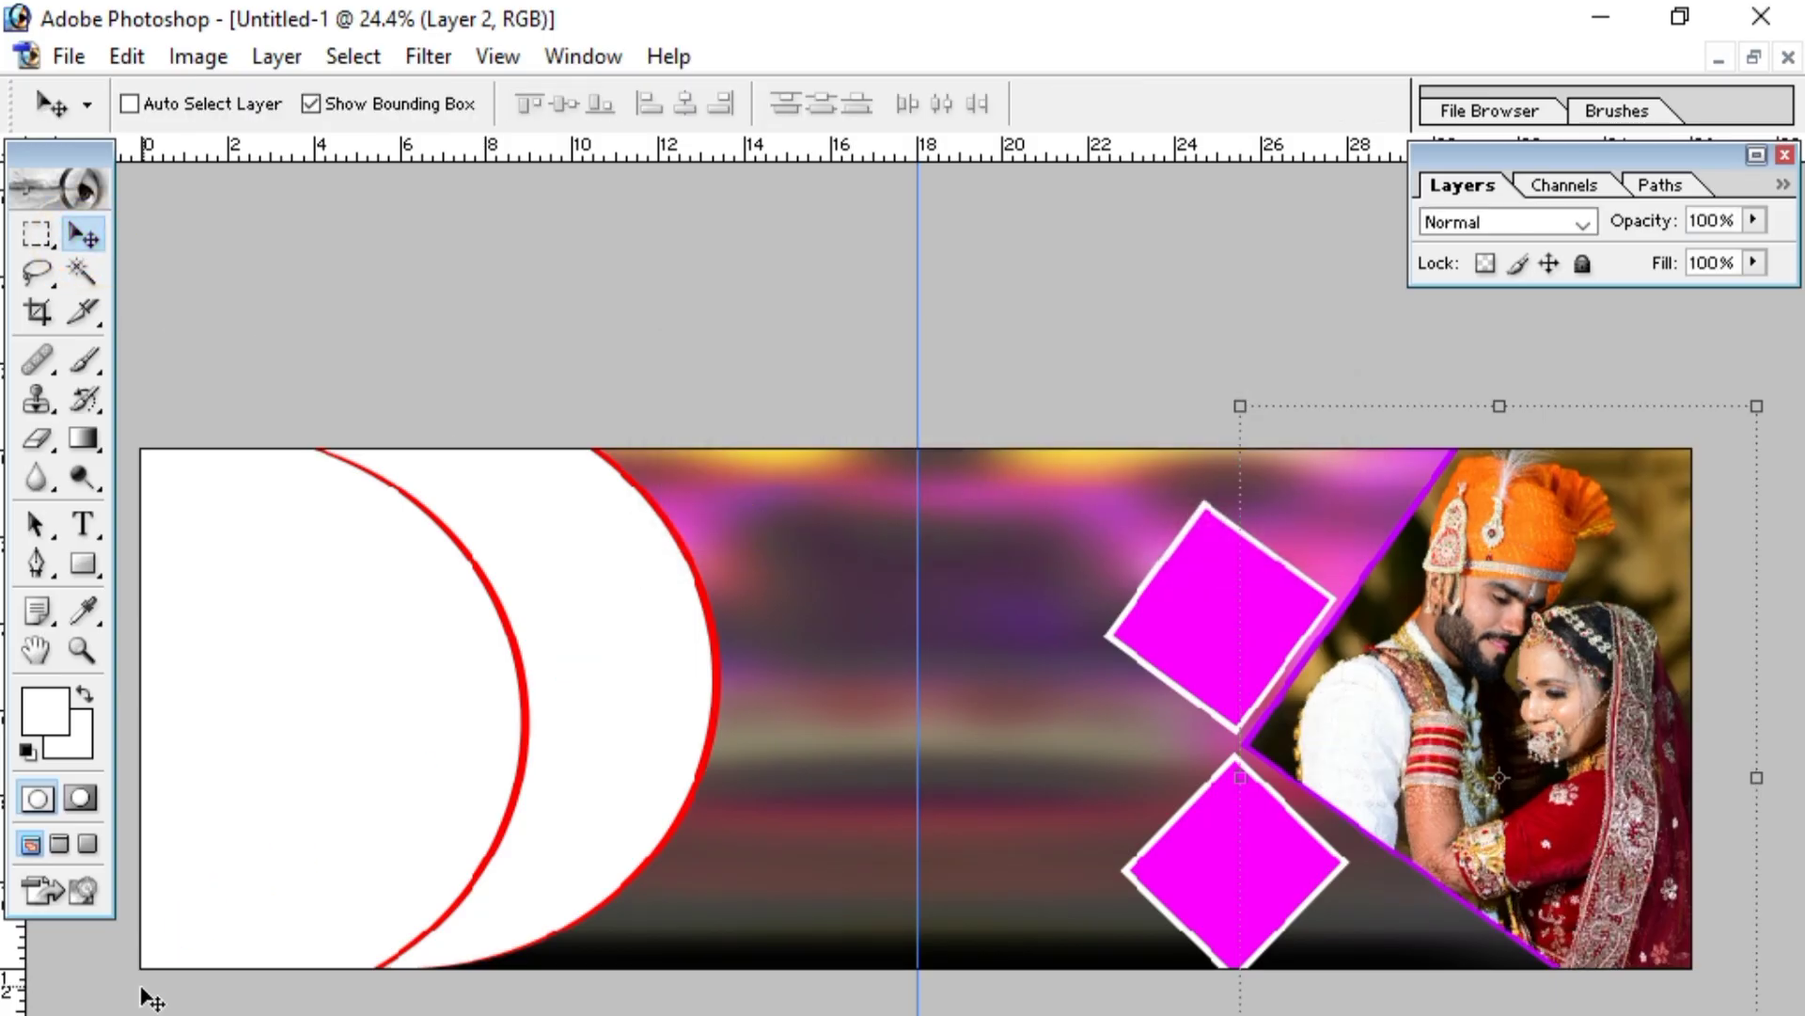
- Select the layer of the white circle nearer the banner's center and open the bride photo 4e8a747c9d9f950dea76e5f0c770de04.jpg
{"action": "left_click", "coordinate": [560, 689]}
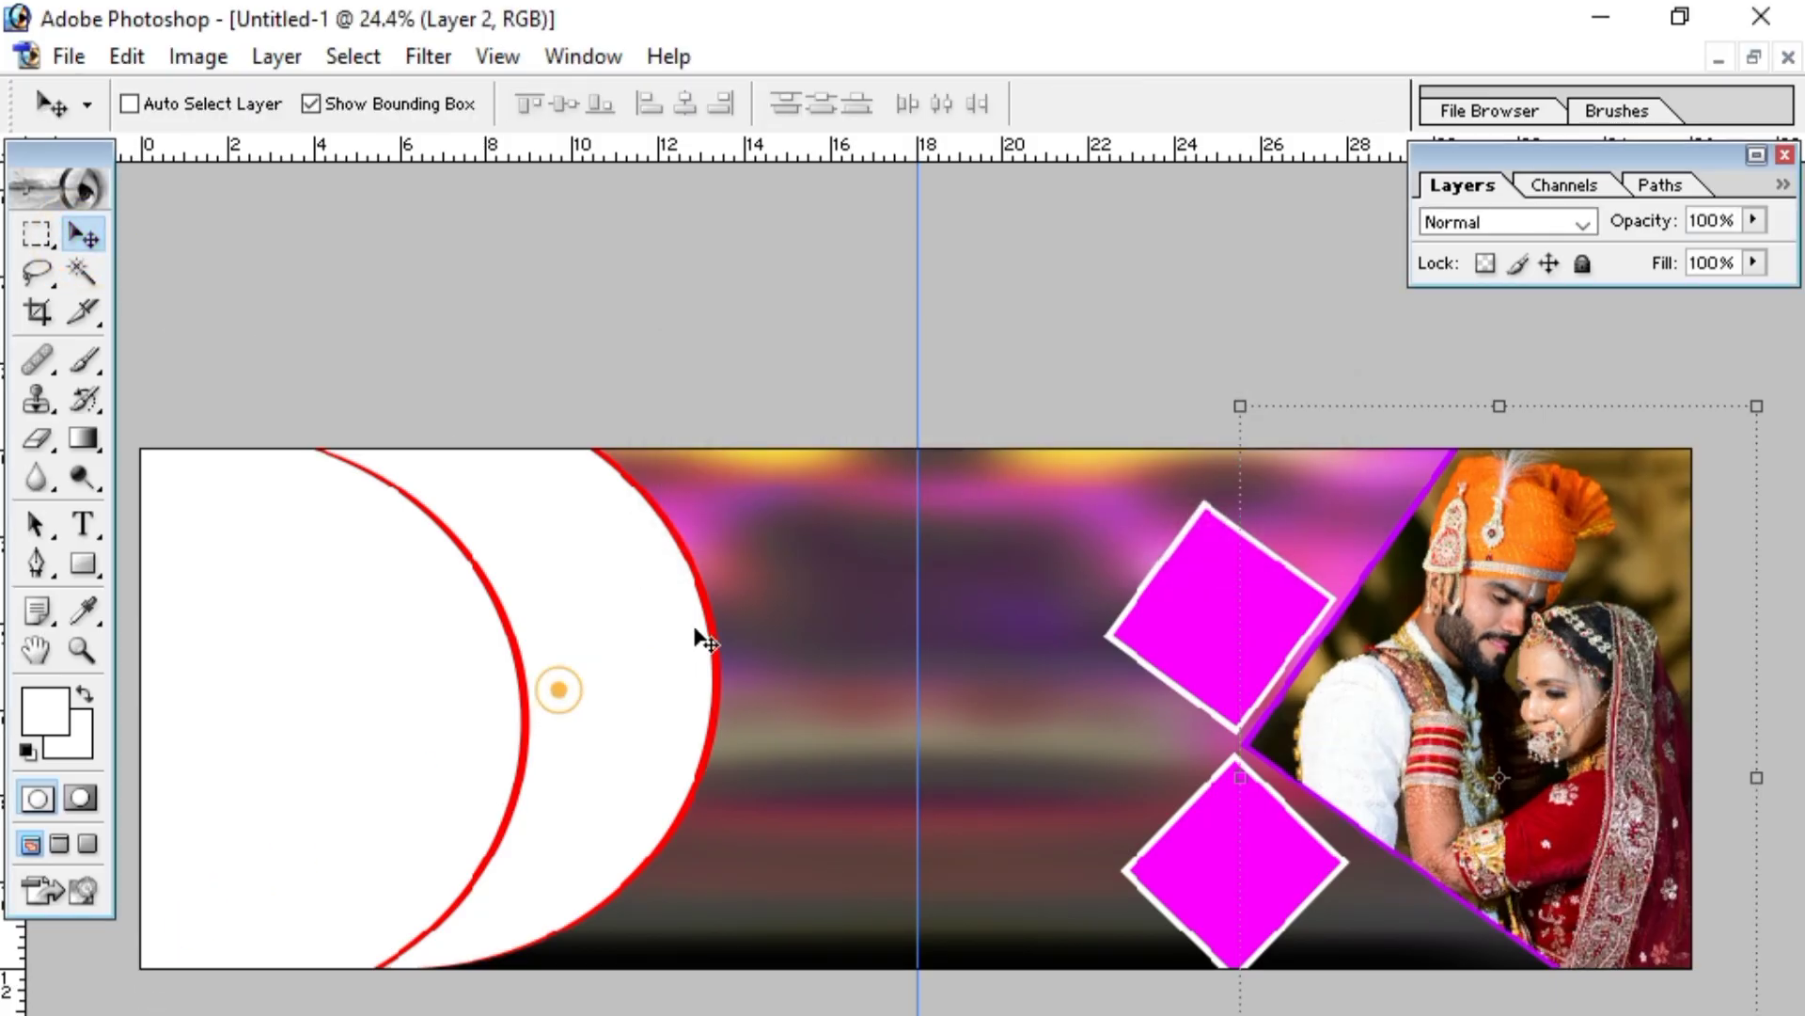
{"action": "left_click", "coordinate": [1758, 155]}
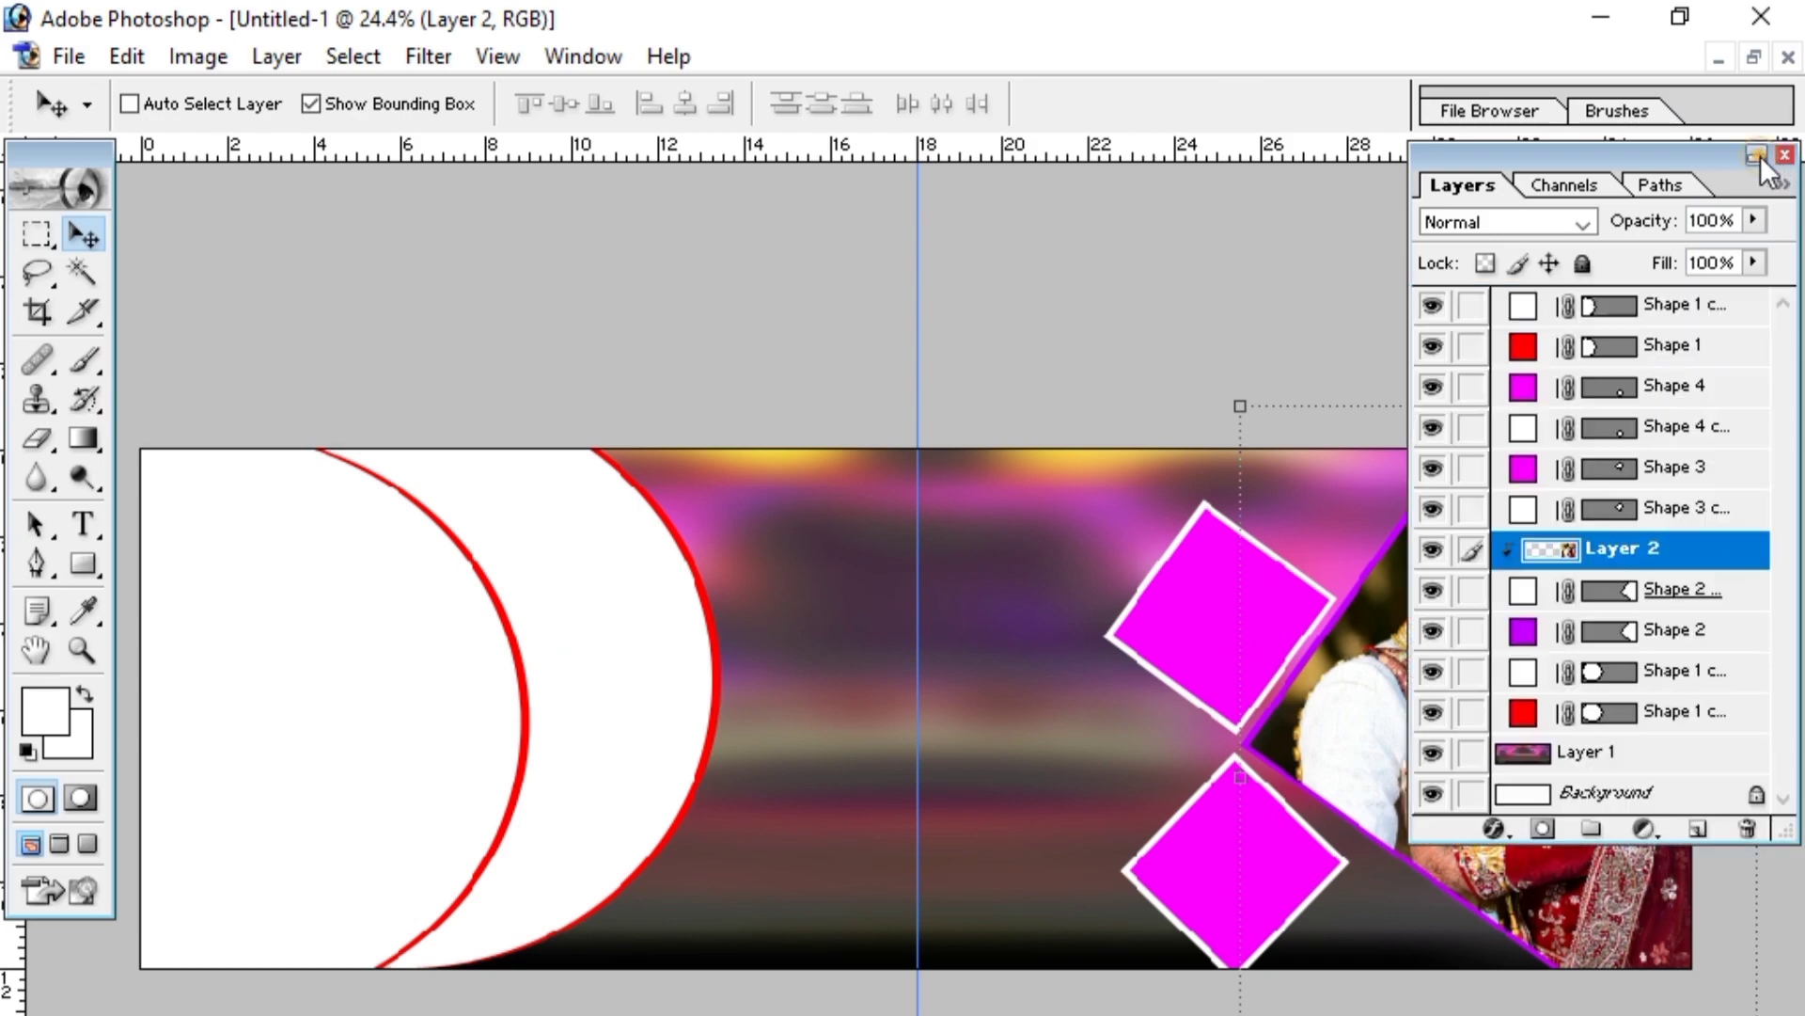
{"action": "left_click", "coordinate": [1652, 674]}
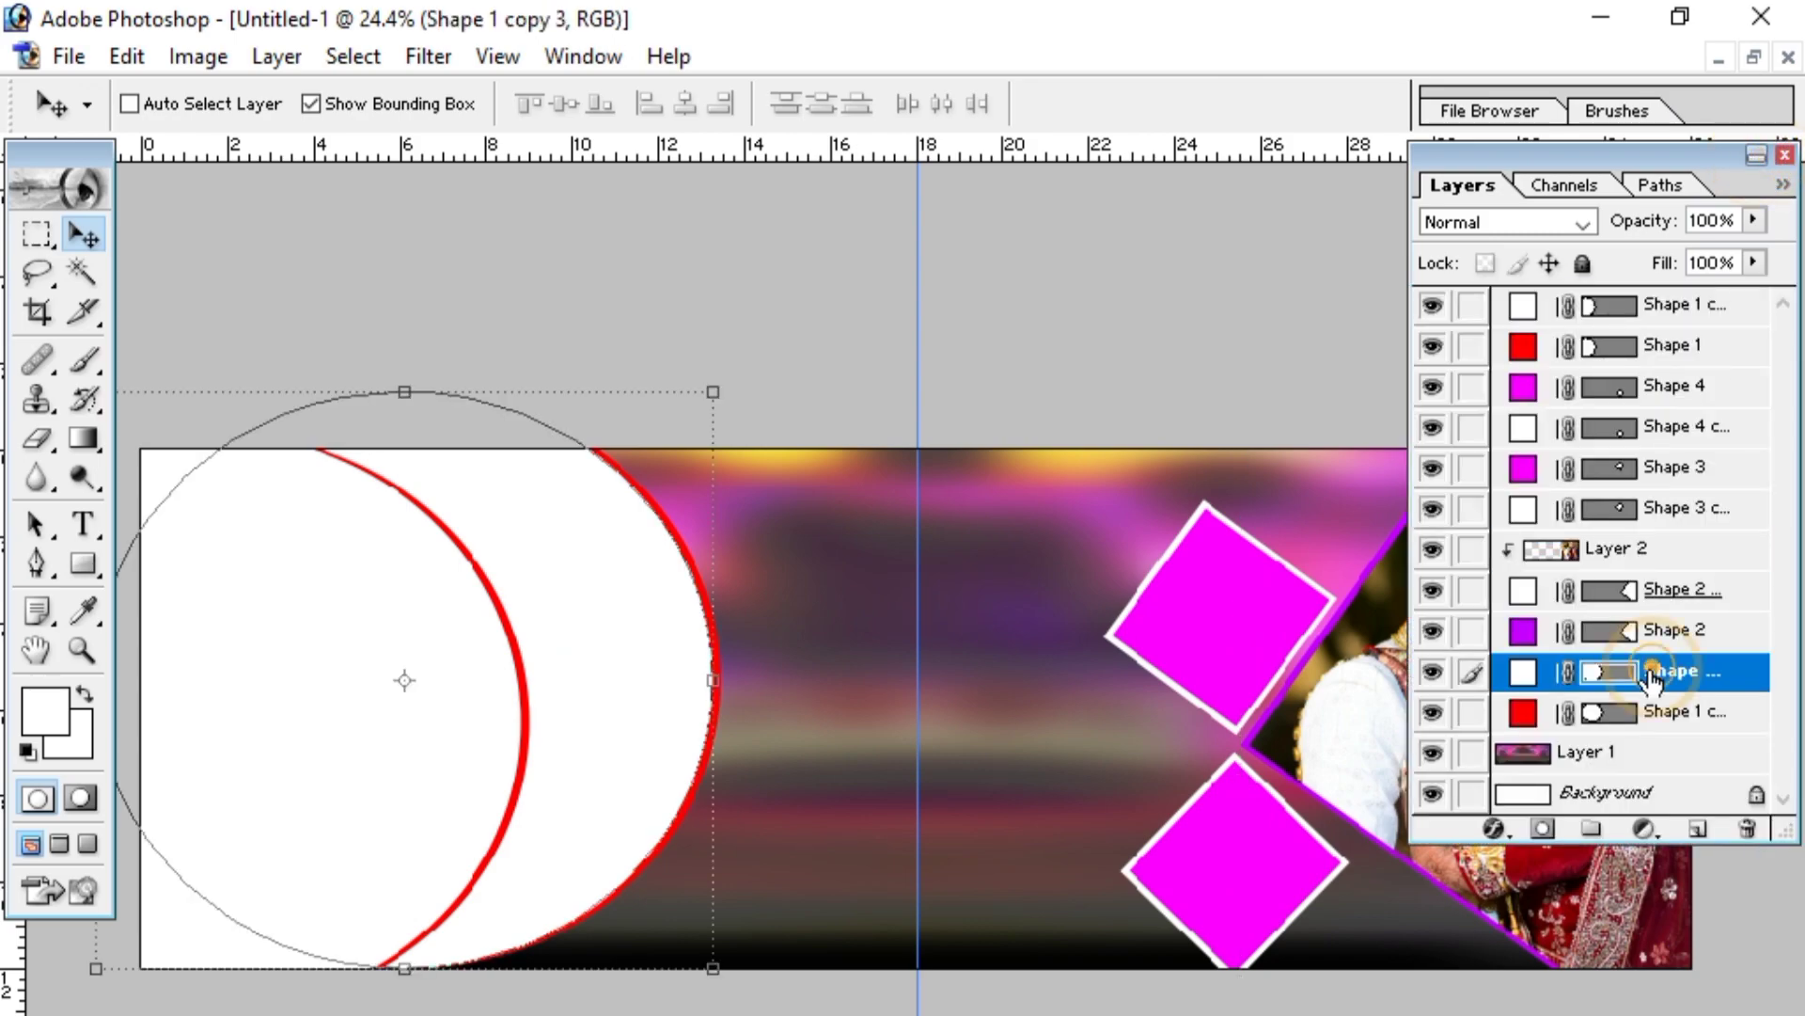
{"action": "left_click", "coordinate": [1753, 58]}
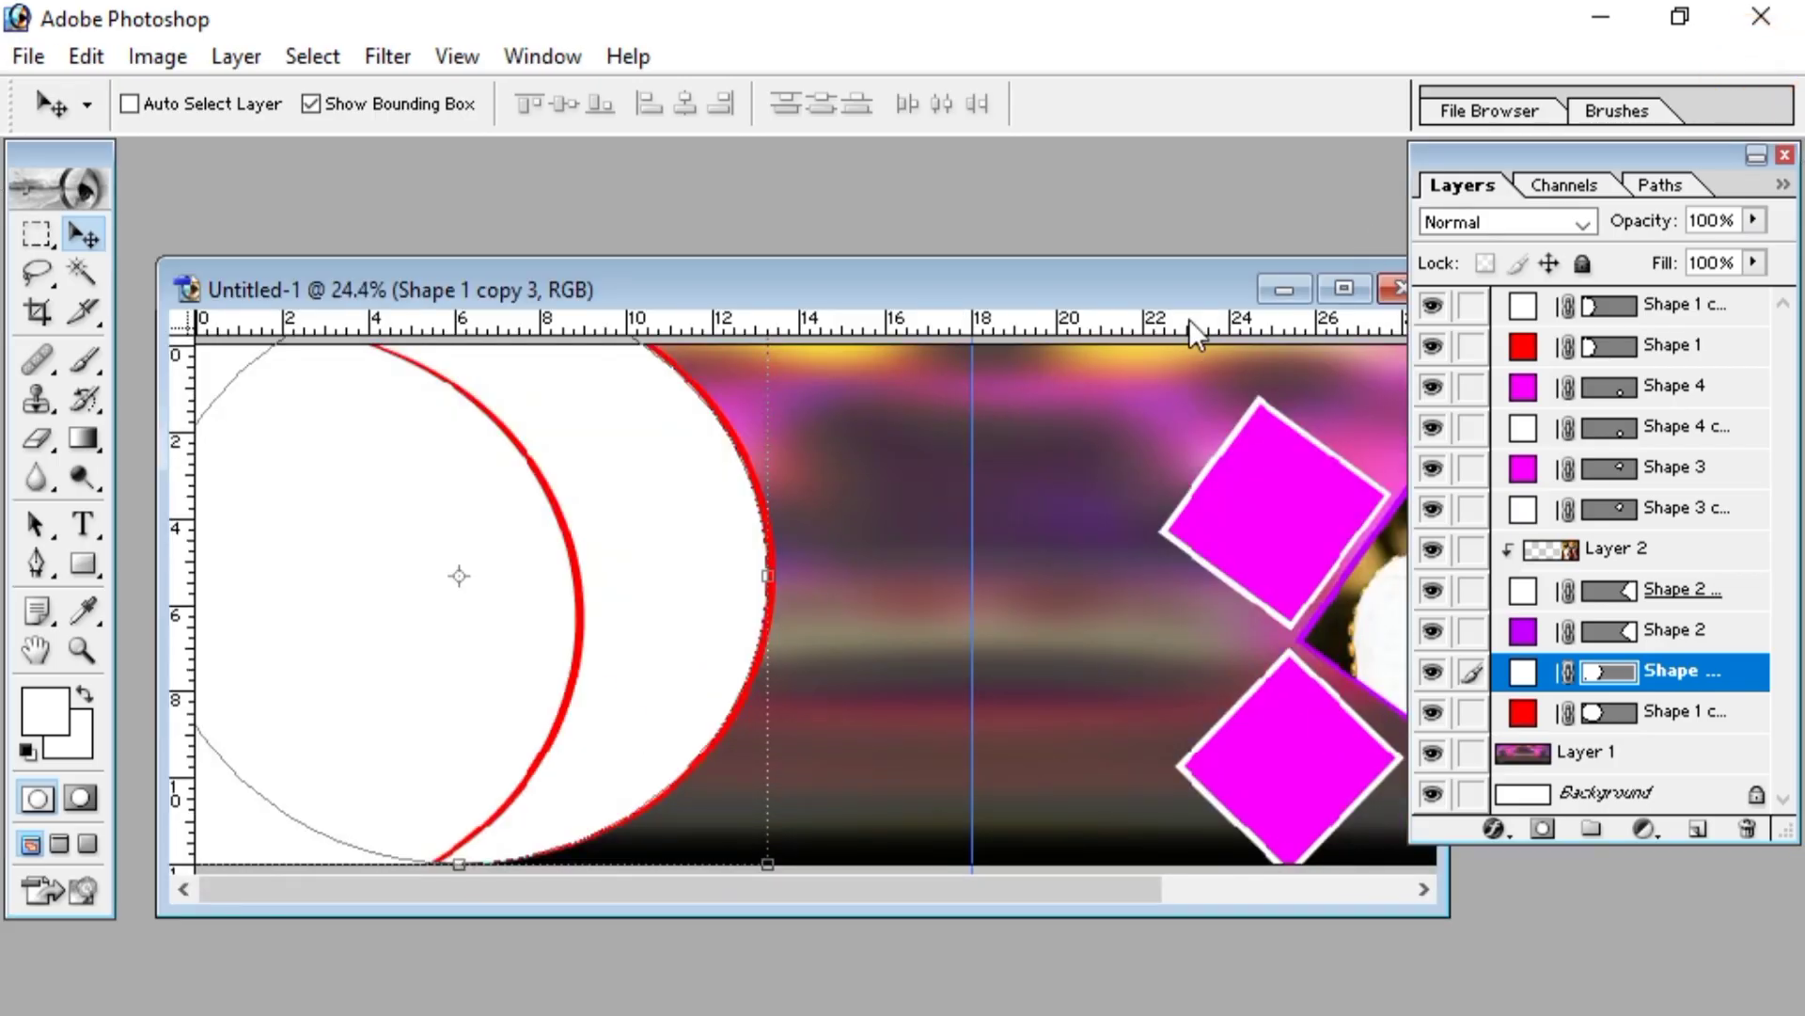
{"action": "left_click_drag", "start_coordinate": [1173, 281], "coordinate": [1176, 333]}
{"action": "left_click_drag", "start_coordinate": [1583, 155], "coordinate": [1631, 282]}
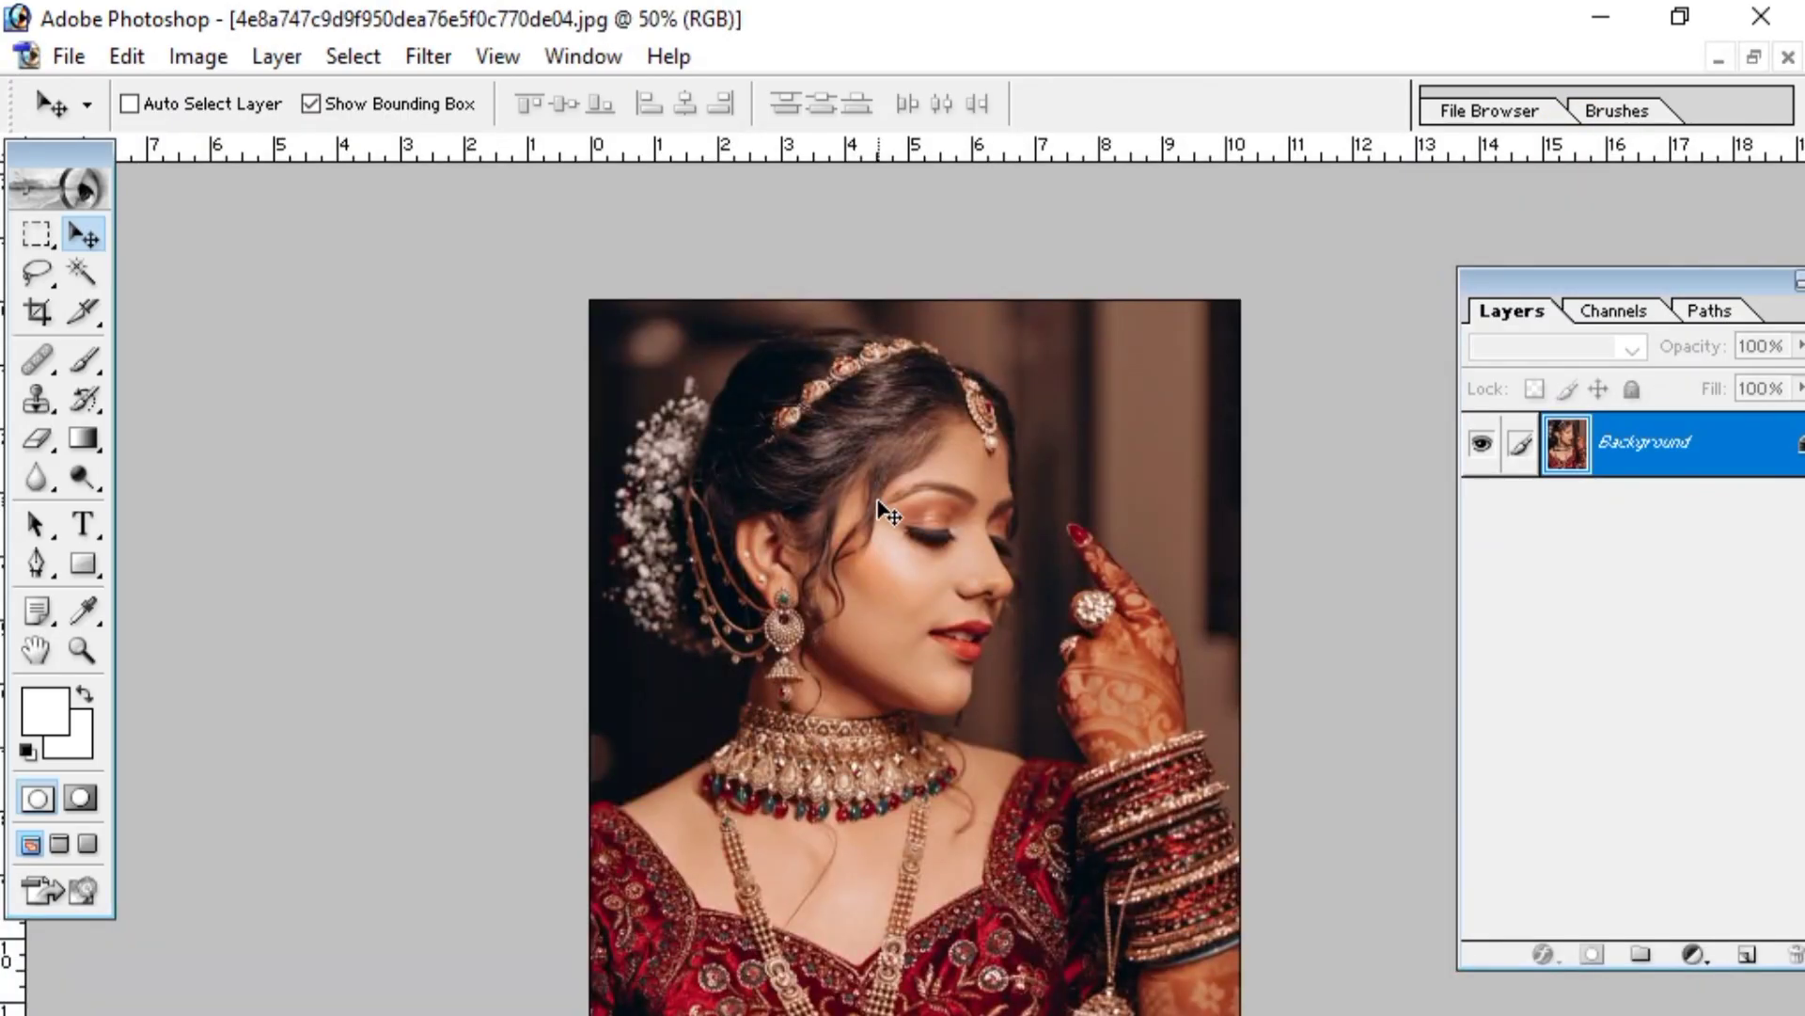
- Copy the whole bride photo, paste it into the banner, and clip it to the selected white circle
{"action": "key", "text": "ctrl+a"}
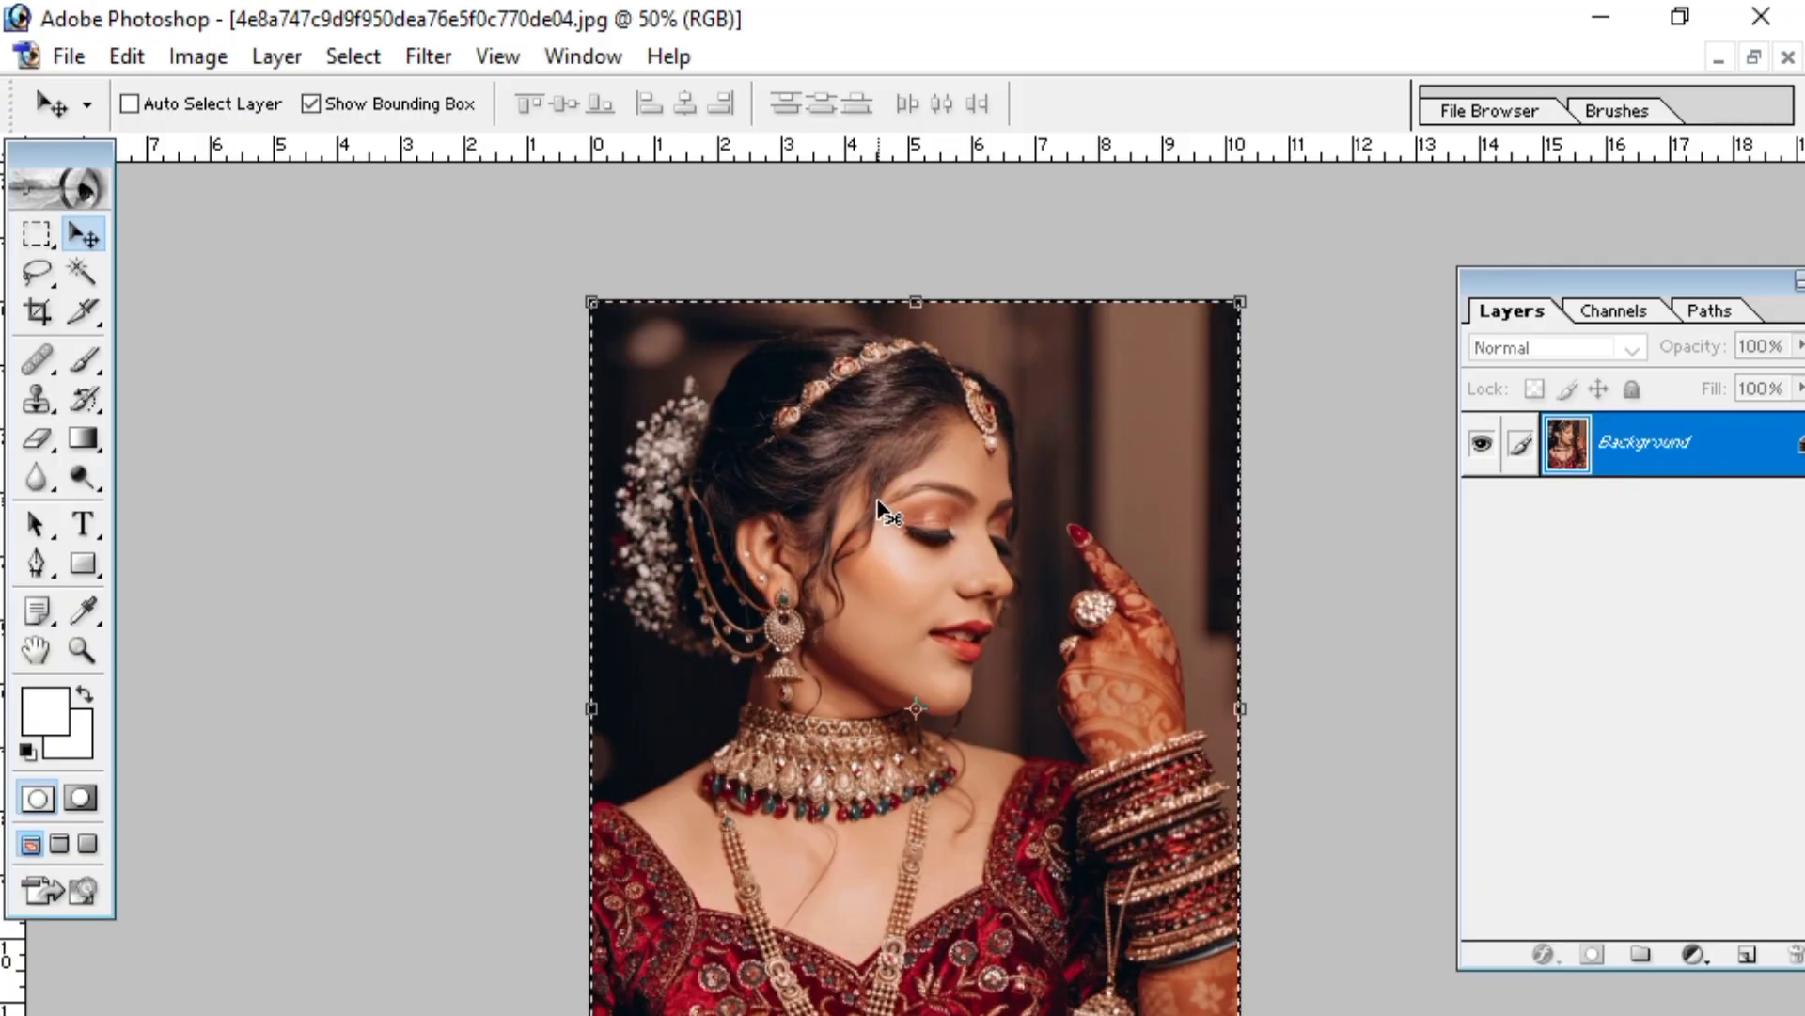
{"action": "key", "text": "ctrl+c"}
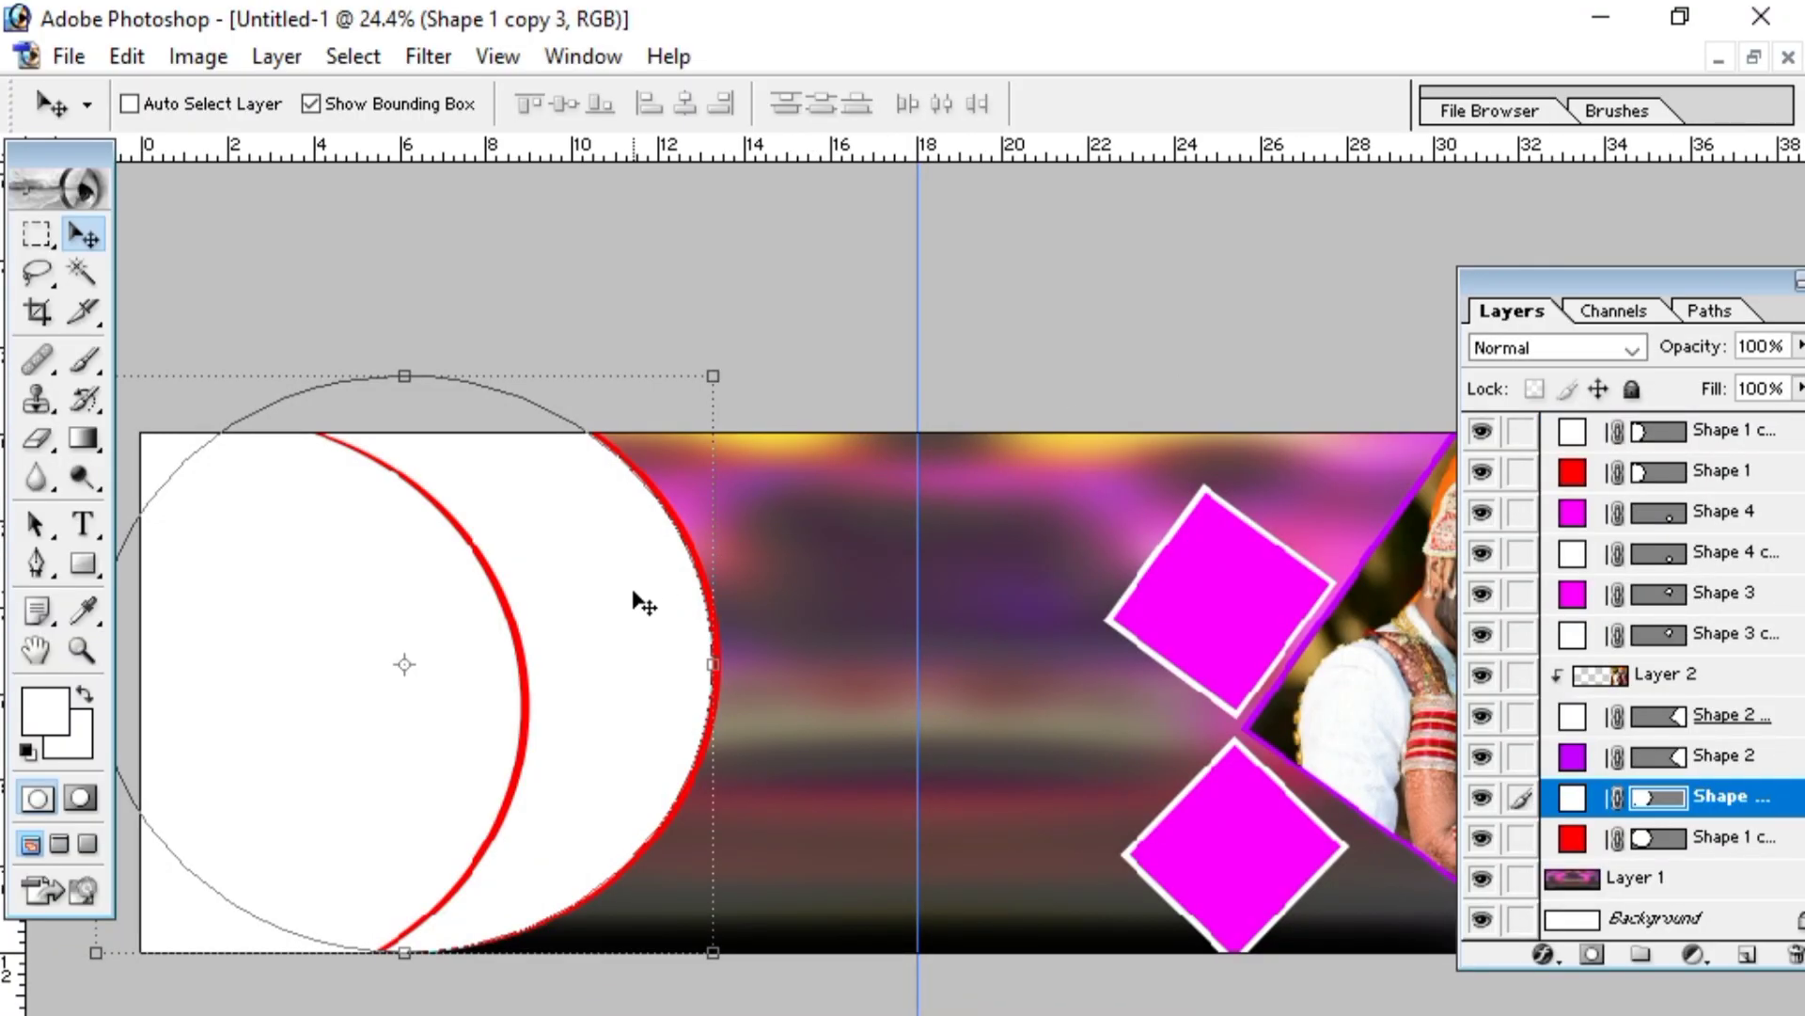
{"action": "key", "text": "ctrl+v"}
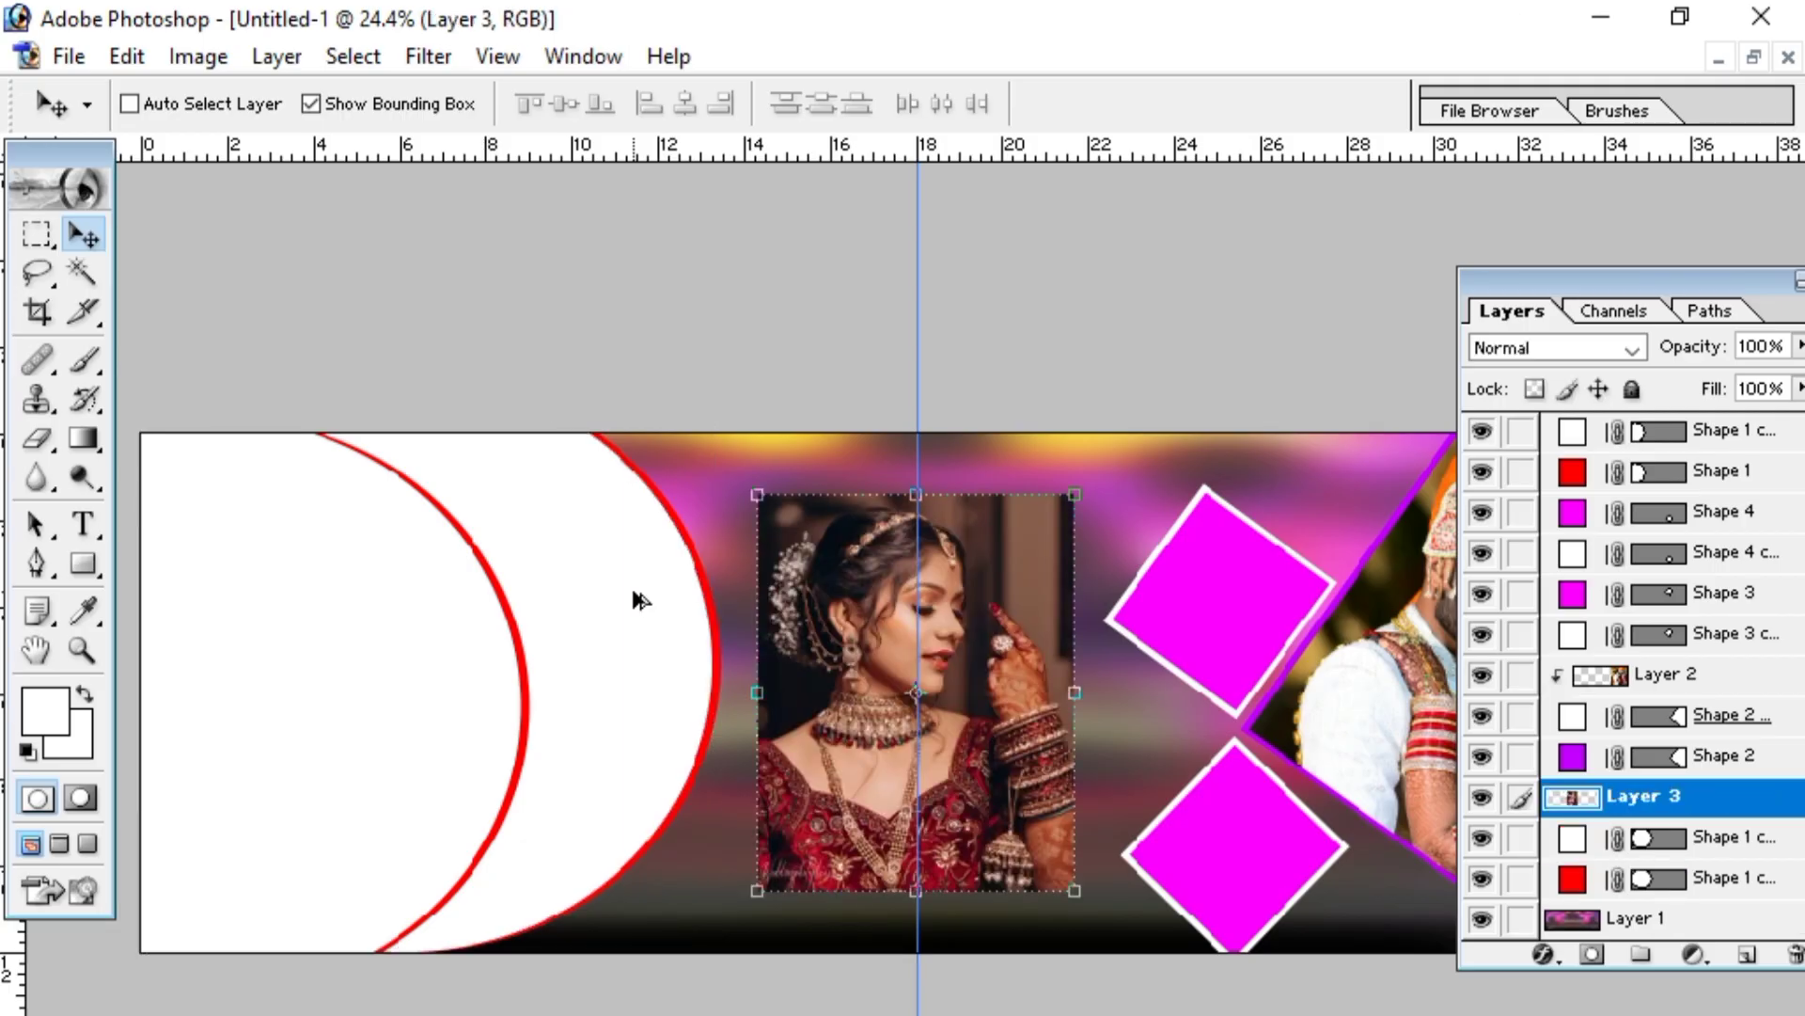
{"action": "key", "text": "ctrl+g"}
- Position the clipped bride photo in the crescent, scale it to 146.2% width and 144.5% height, and apply the transformation
{"action": "left_click_drag", "start_coordinate": [863, 645], "coordinate": [481, 571]}
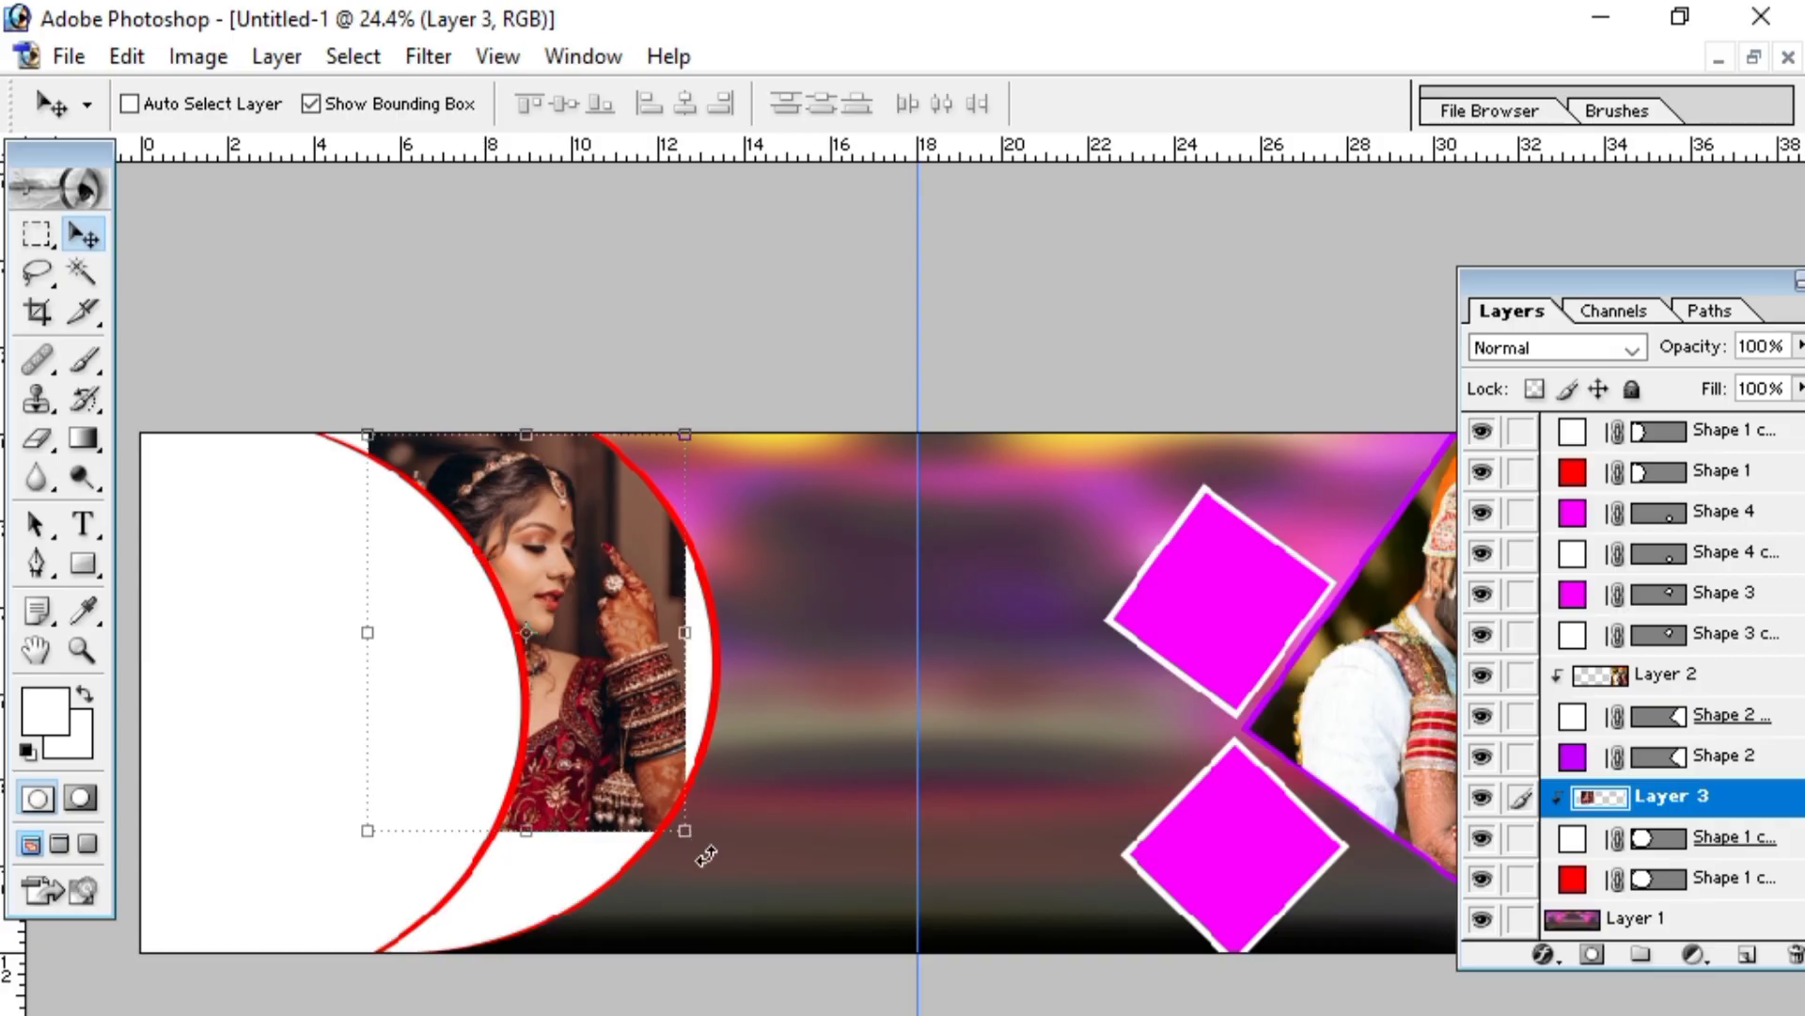
{"action": "left_click_drag", "start_coordinate": [684, 834], "coordinate": [805, 994]}
{"action": "left_click_drag", "start_coordinate": [679, 758], "coordinate": [604, 718]}
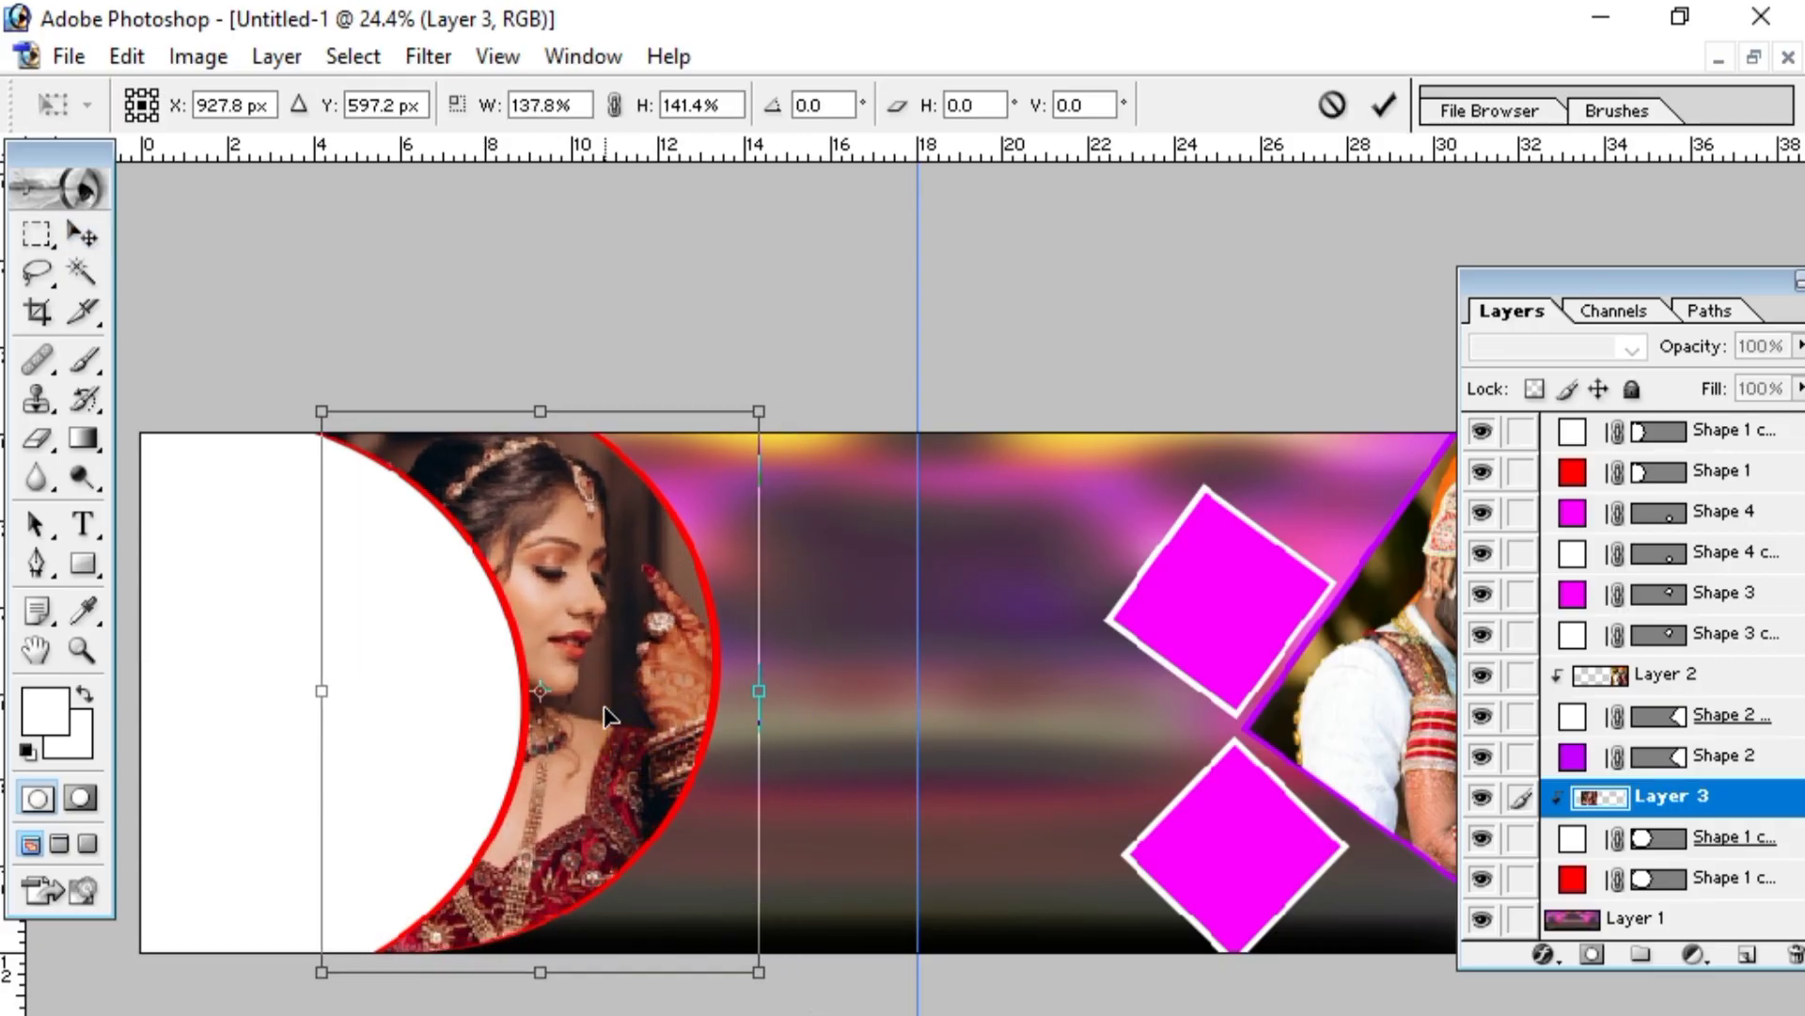
{"action": "left_click_drag", "start_coordinate": [764, 978], "coordinate": [786, 985]}
{"action": "left_click", "coordinate": [78, 231]}
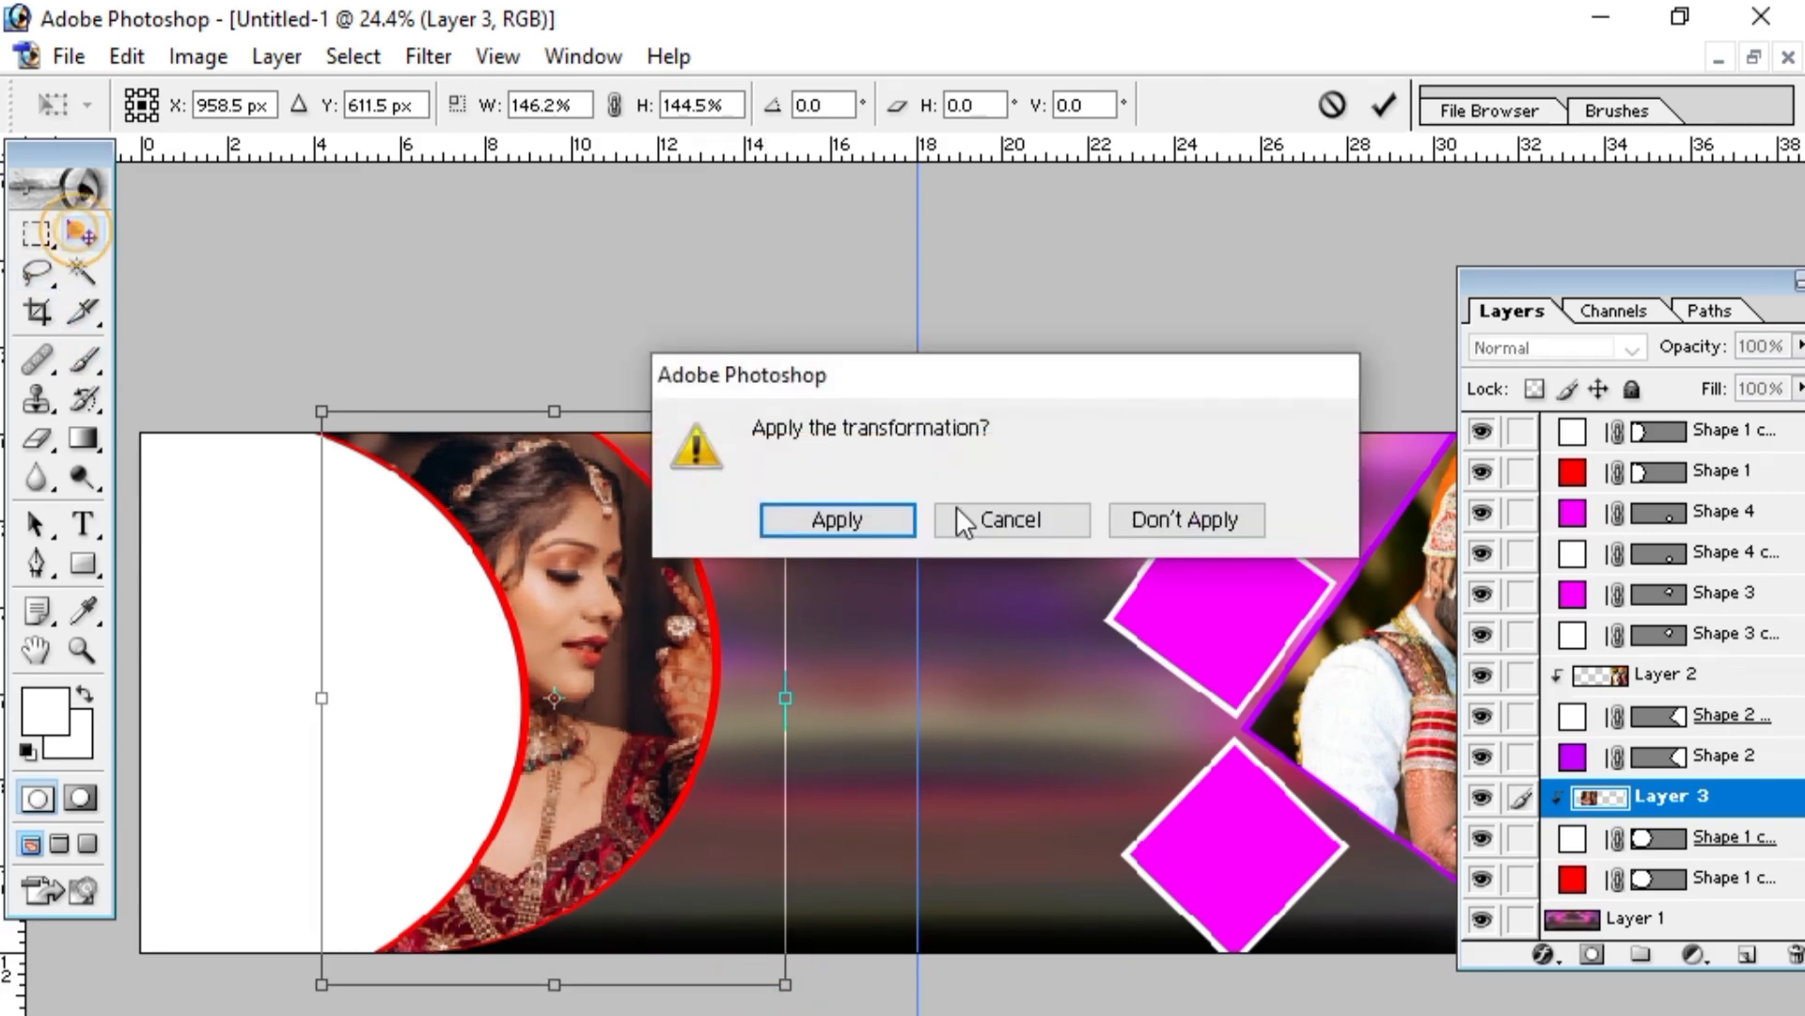
{"action": "left_click", "coordinate": [858, 516]}
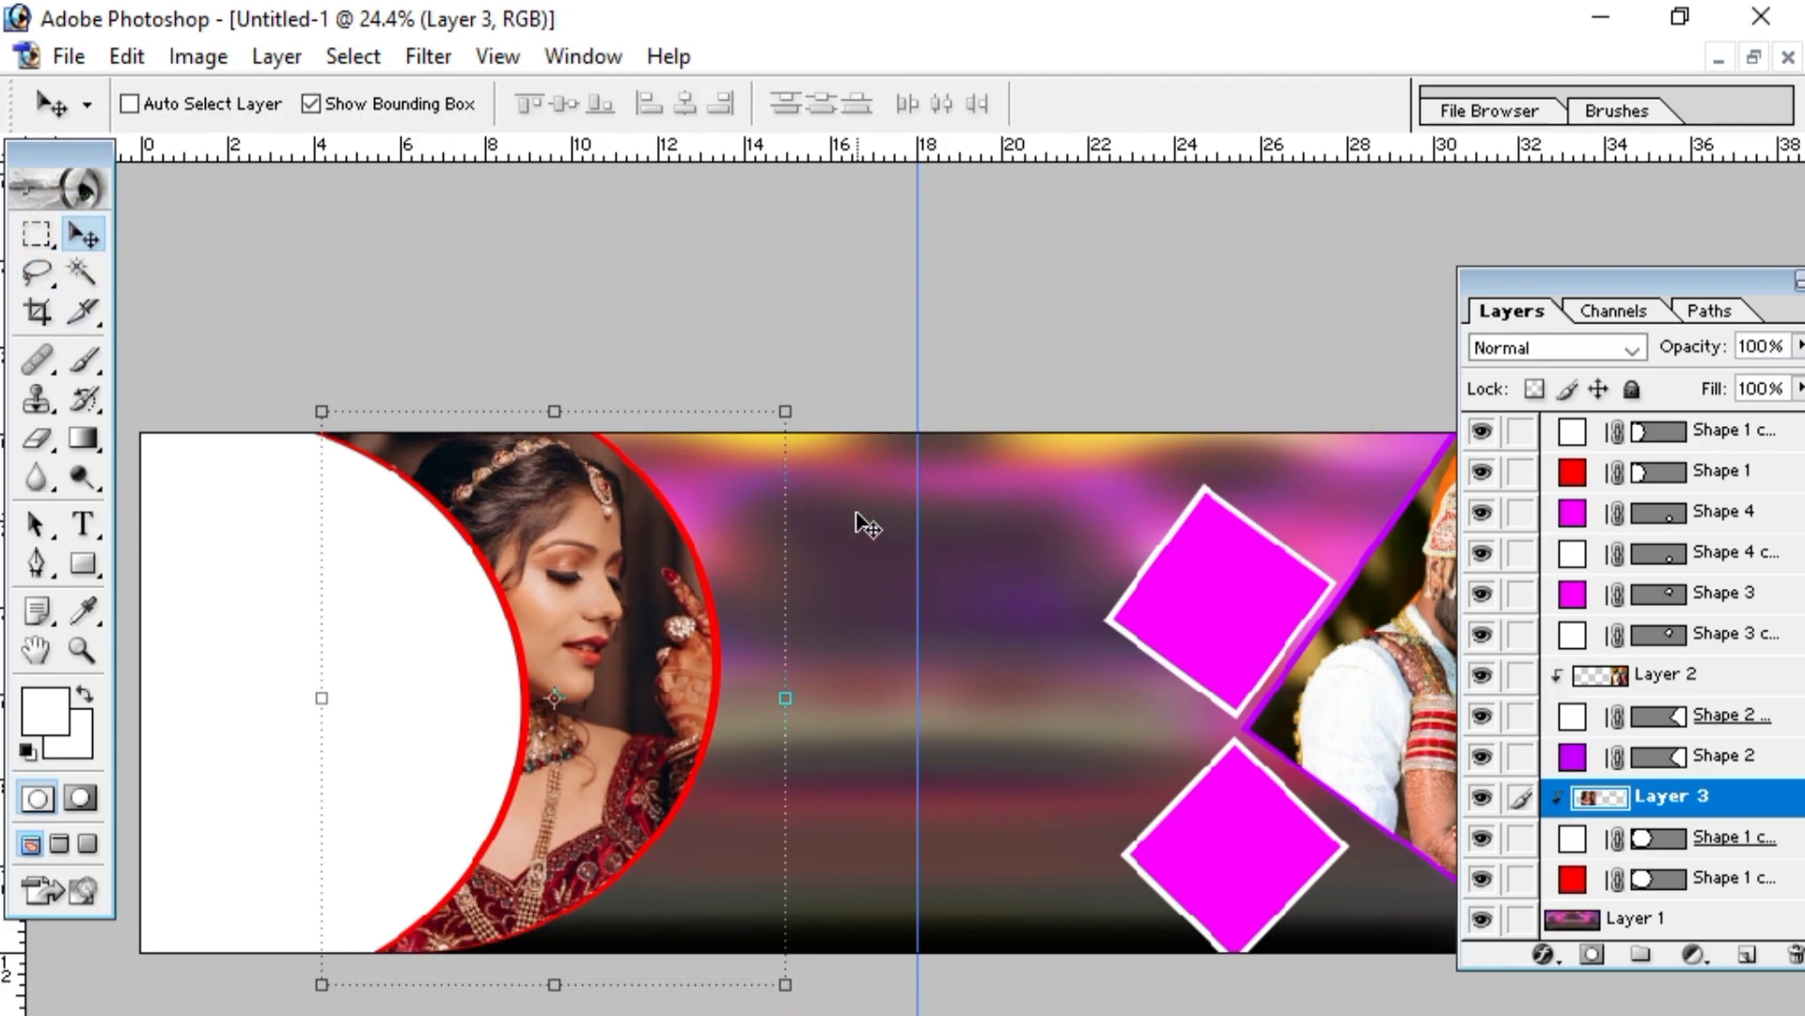
- Paste the photo of the bride in red above the outermost white circle's layer and clip it to that circle
{"action": "left_click", "coordinate": [1751, 57]}
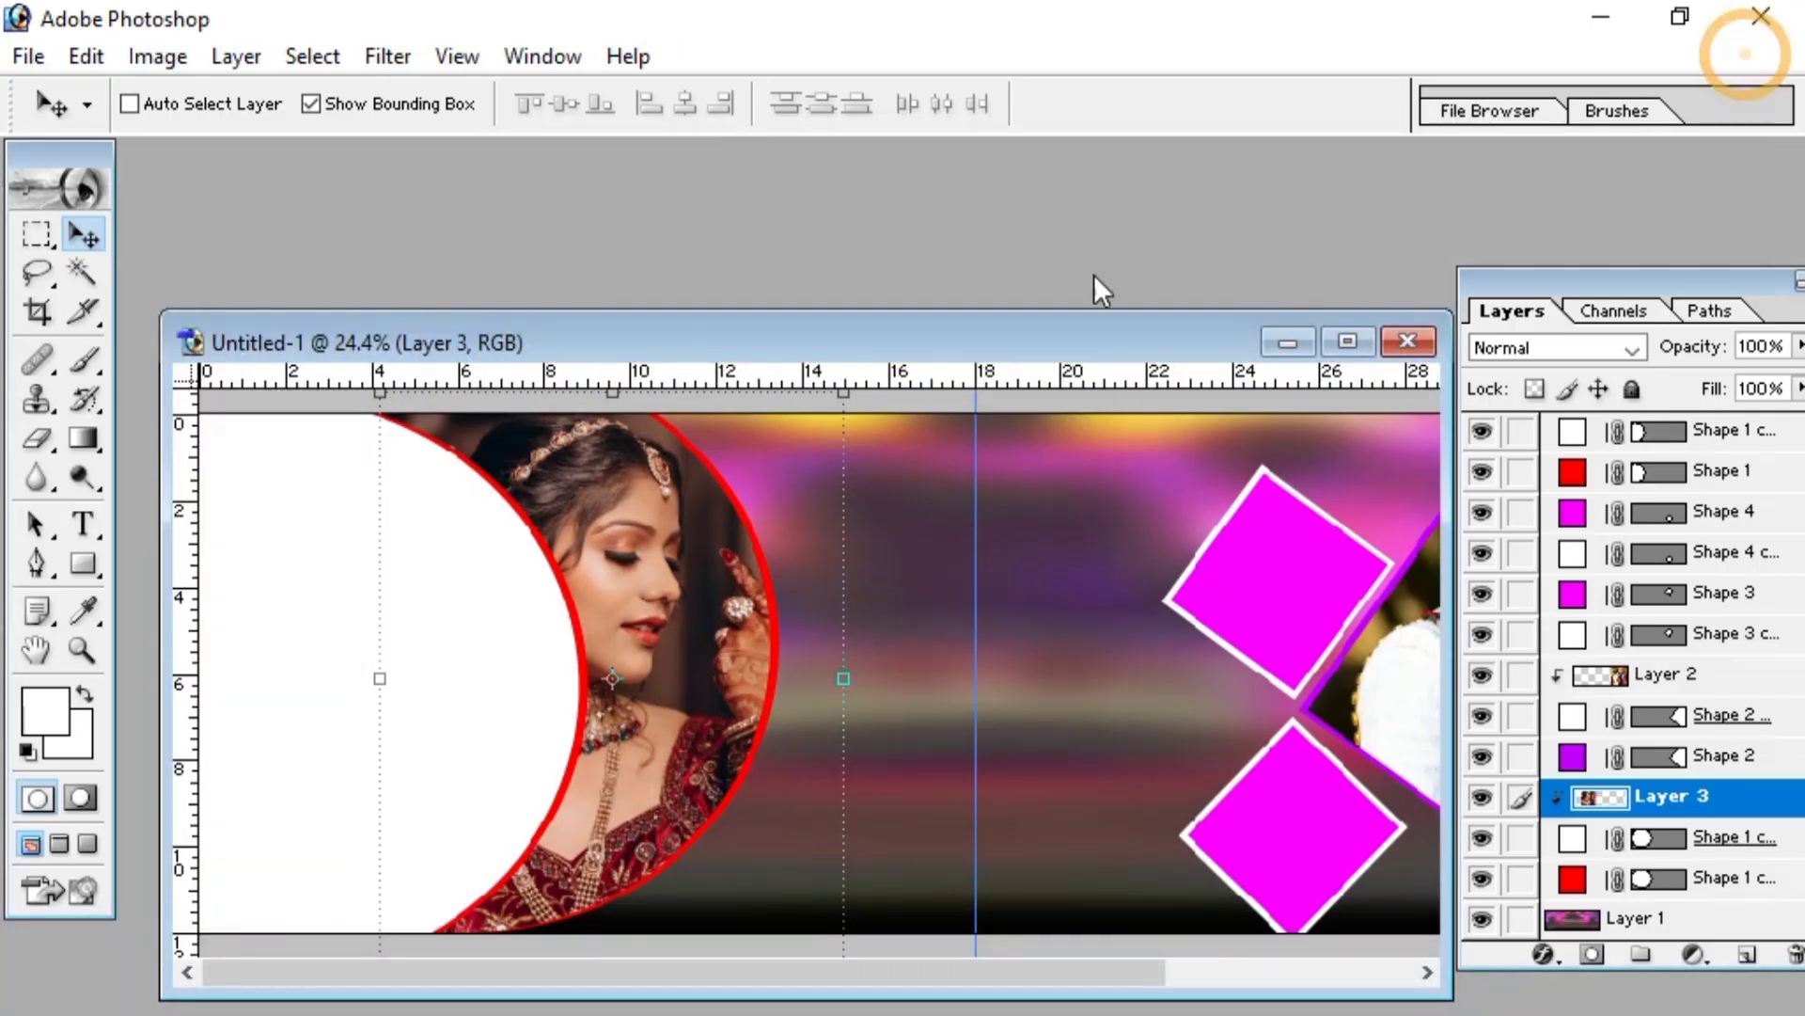
{"action": "left_click_drag", "start_coordinate": [867, 331], "coordinate": [859, 280]}
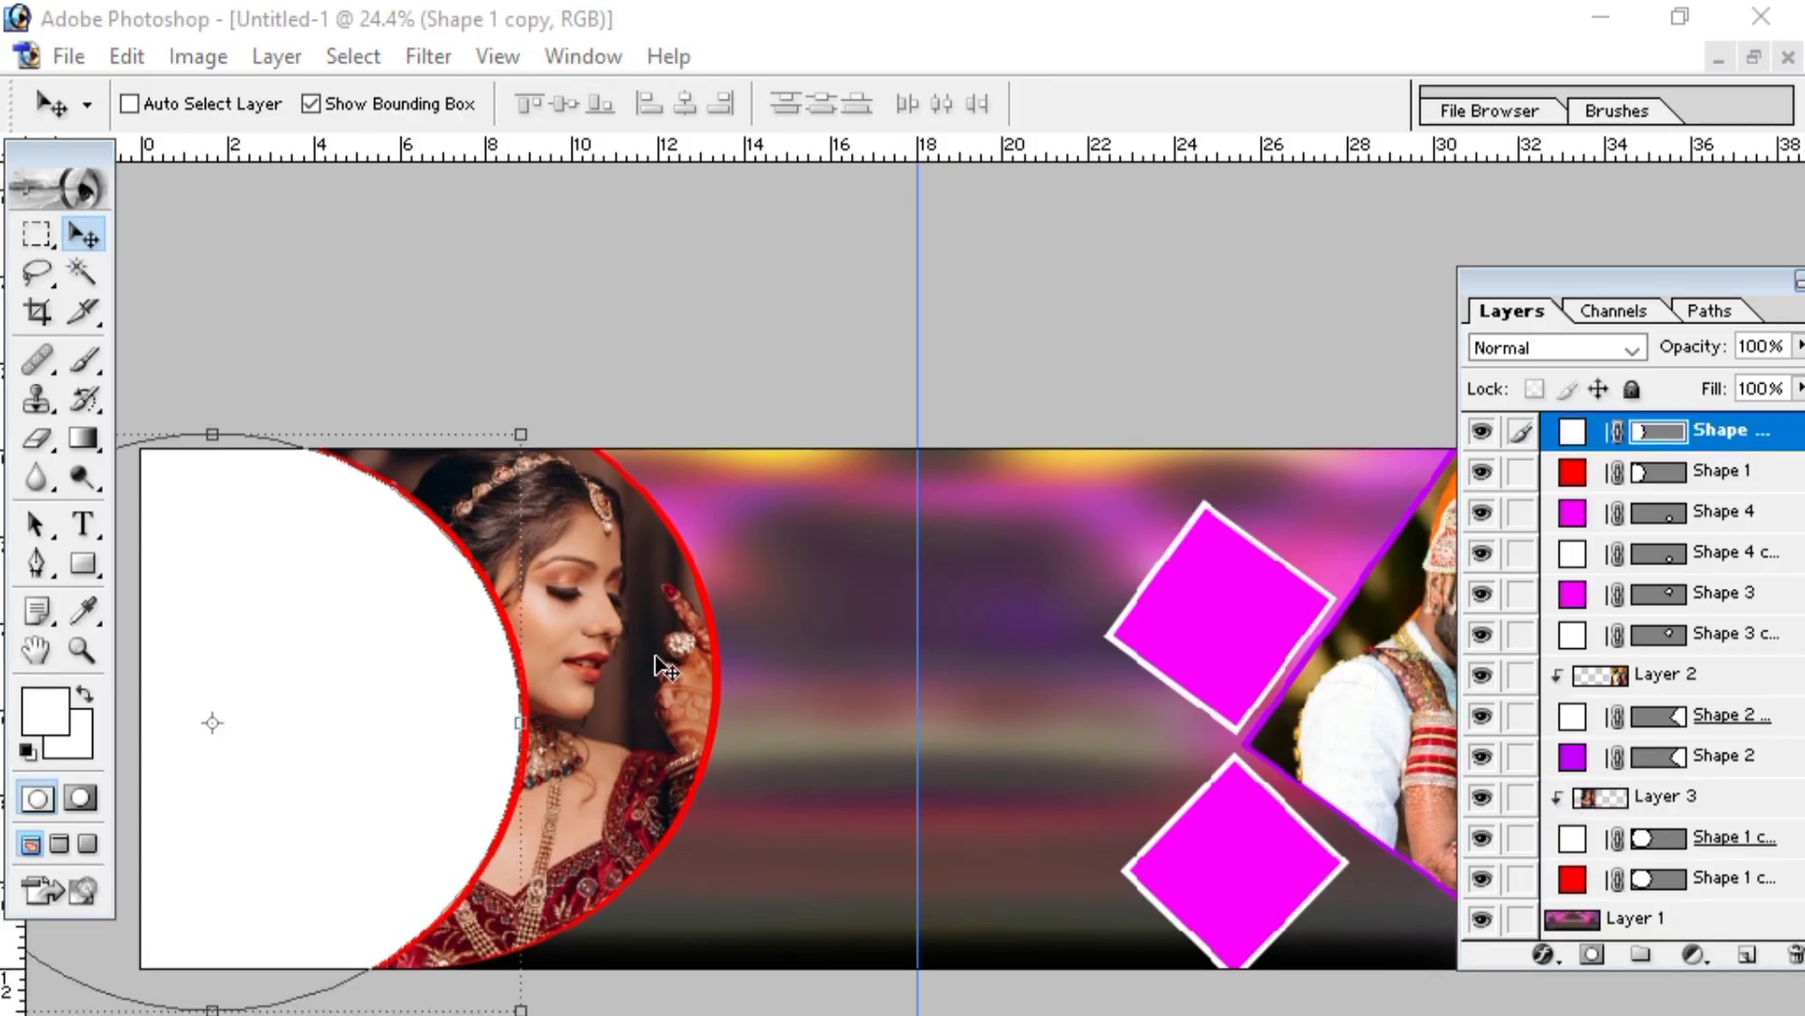
{"action": "left_click", "coordinate": [657, 652]}
{"action": "left_click", "coordinate": [805, 630]}
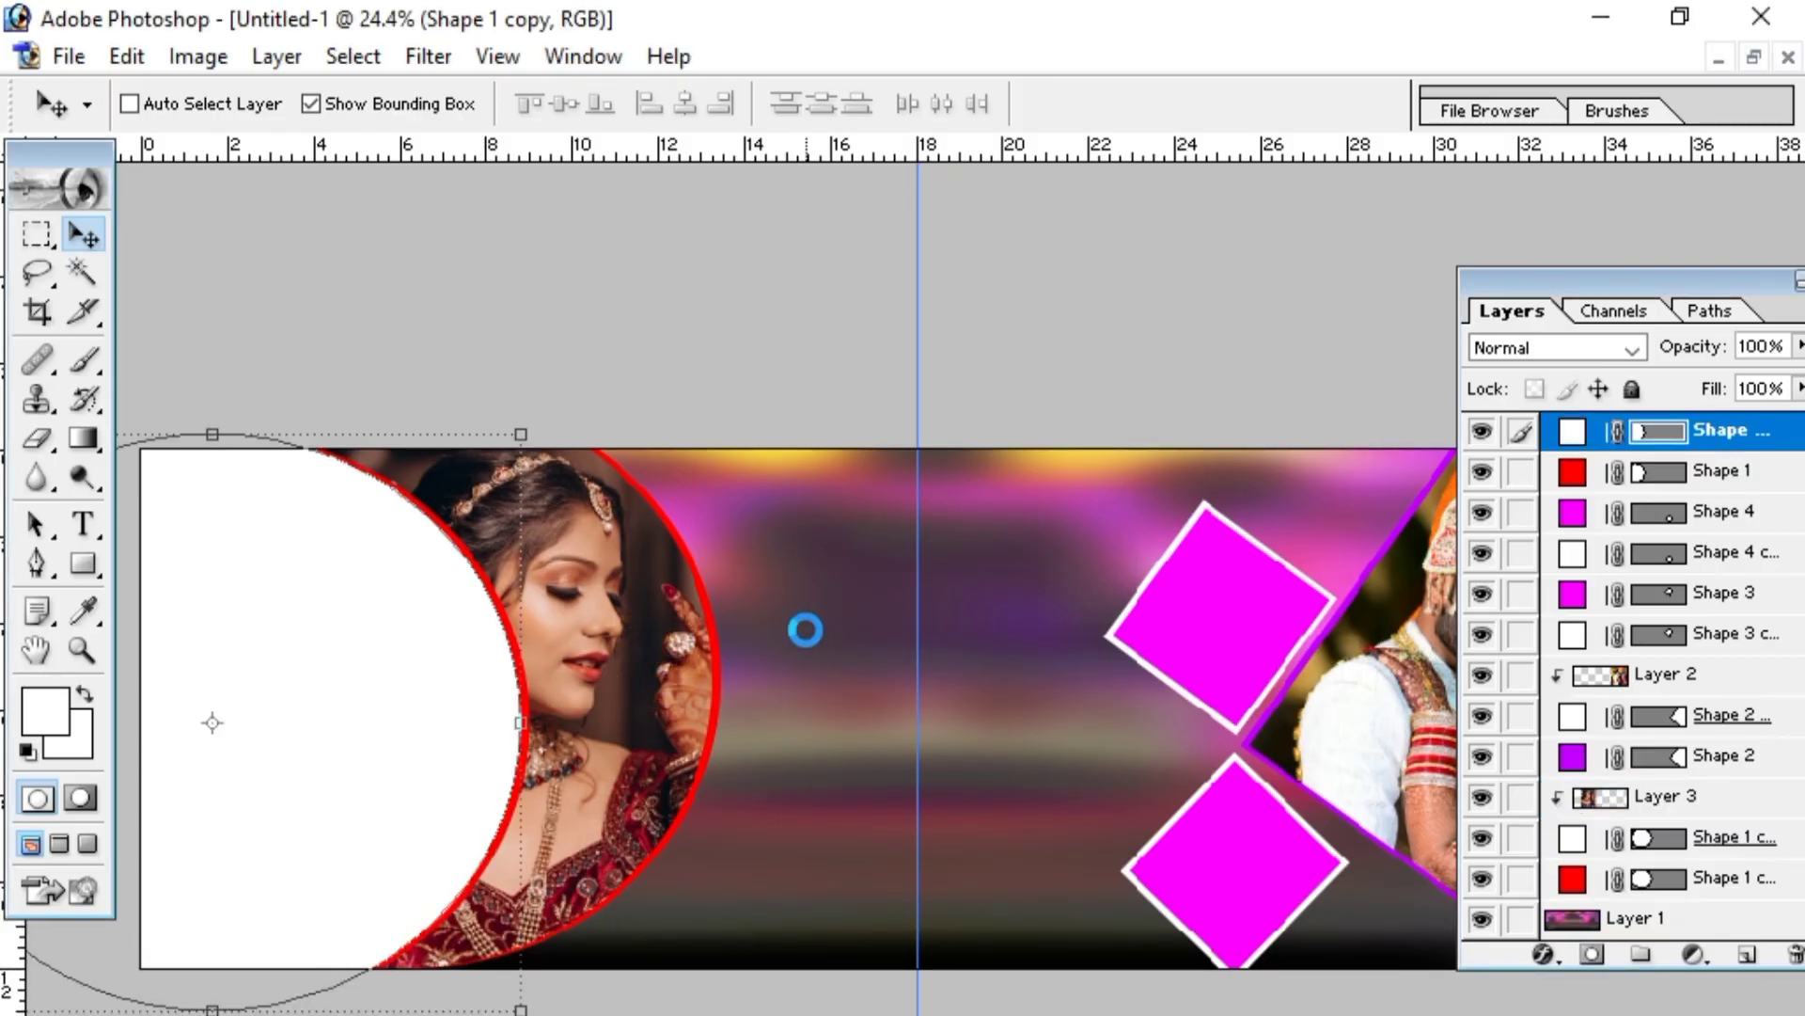
{"action": "key", "text": "ctrl+v"}
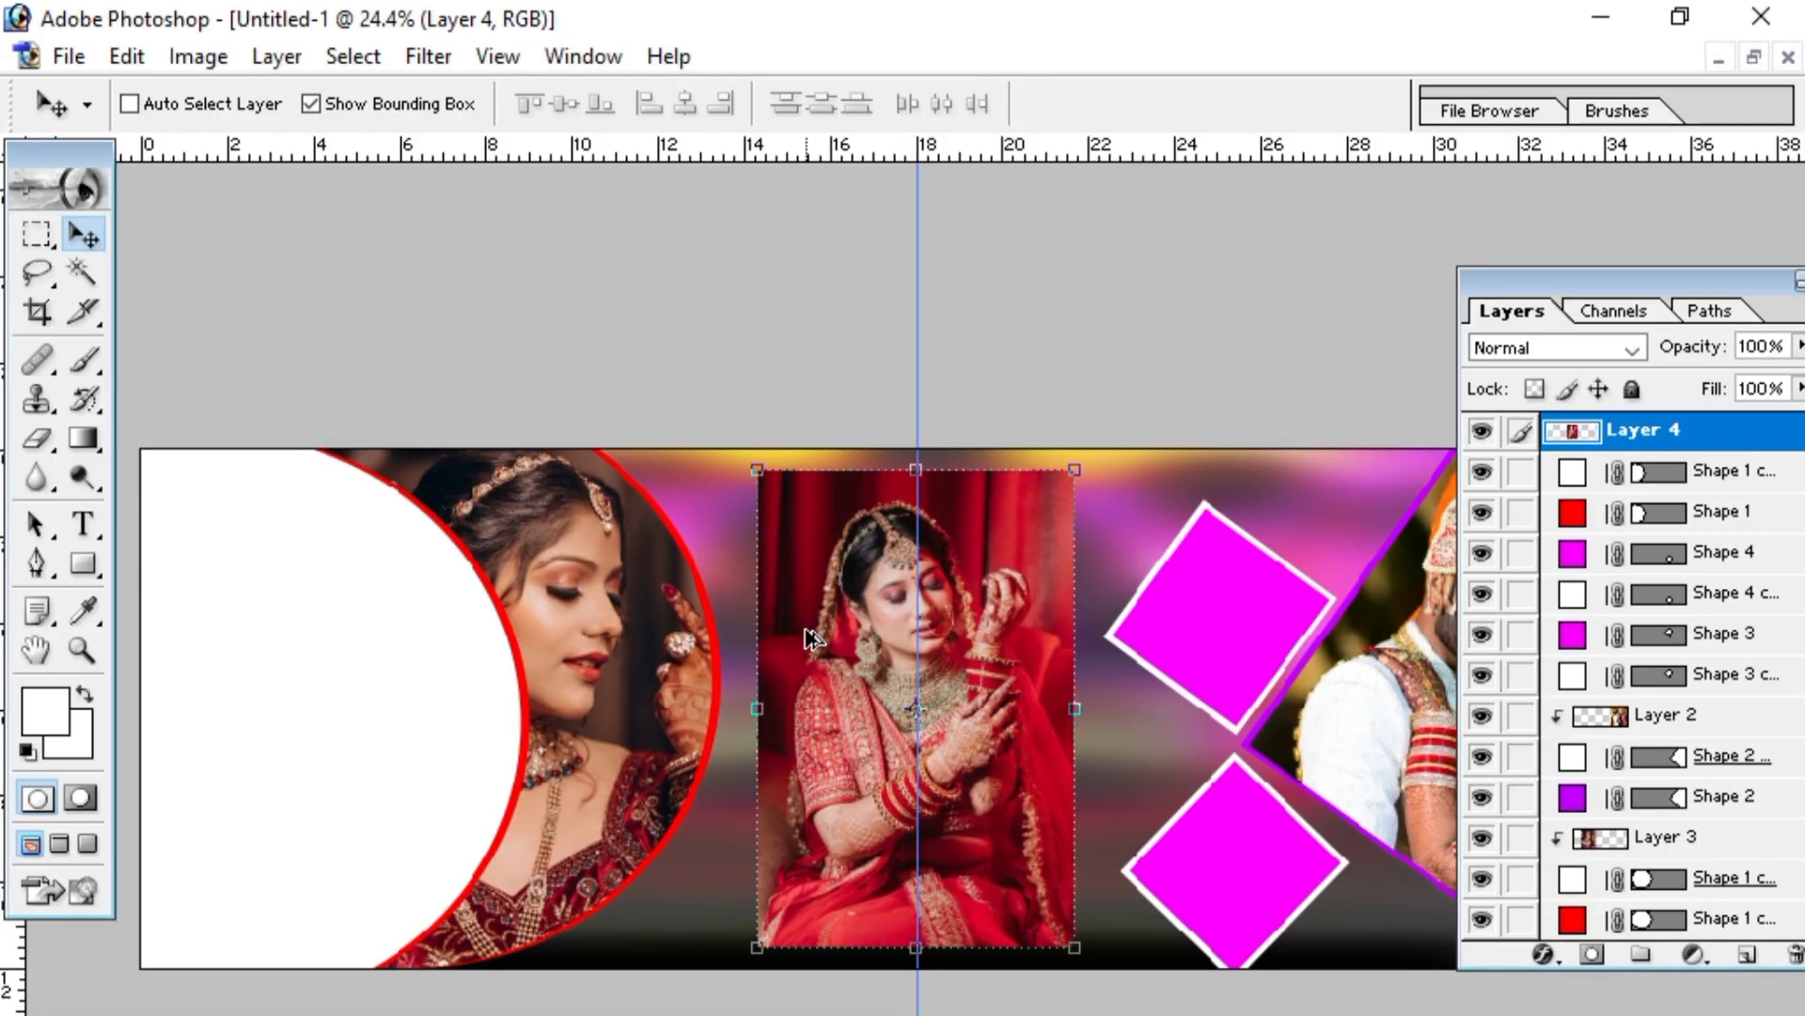
{"action": "key", "text": "ctrl+g"}
- Move the photo of the bride in red over the outermost circle, scale it to 136.2% width and 125.2% height, and apply the transformation
{"action": "left_click_drag", "start_coordinate": [826, 653], "coordinate": [200, 648]}
{"action": "left_click_drag", "start_coordinate": [457, 942], "coordinate": [578, 998]}
{"action": "left_click_drag", "start_coordinate": [396, 840], "coordinate": [363, 811]}
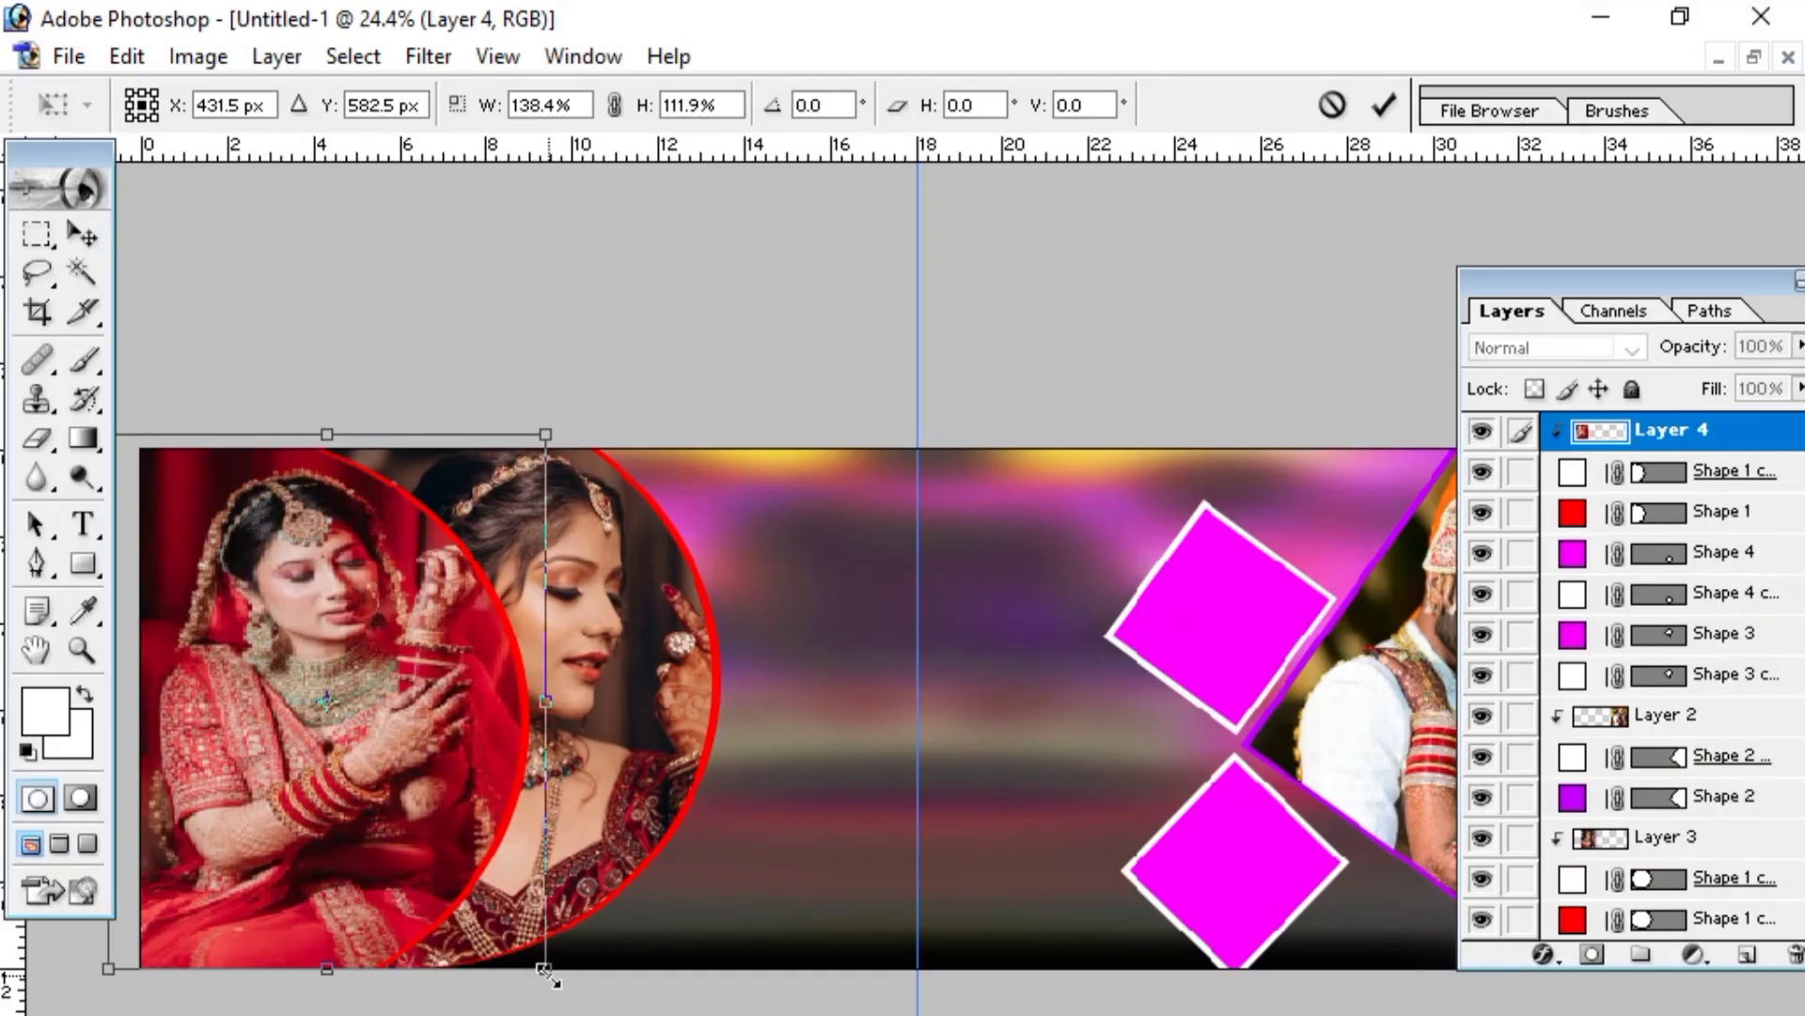
{"action": "left_click_drag", "start_coordinate": [546, 969], "coordinate": [538, 1014]}
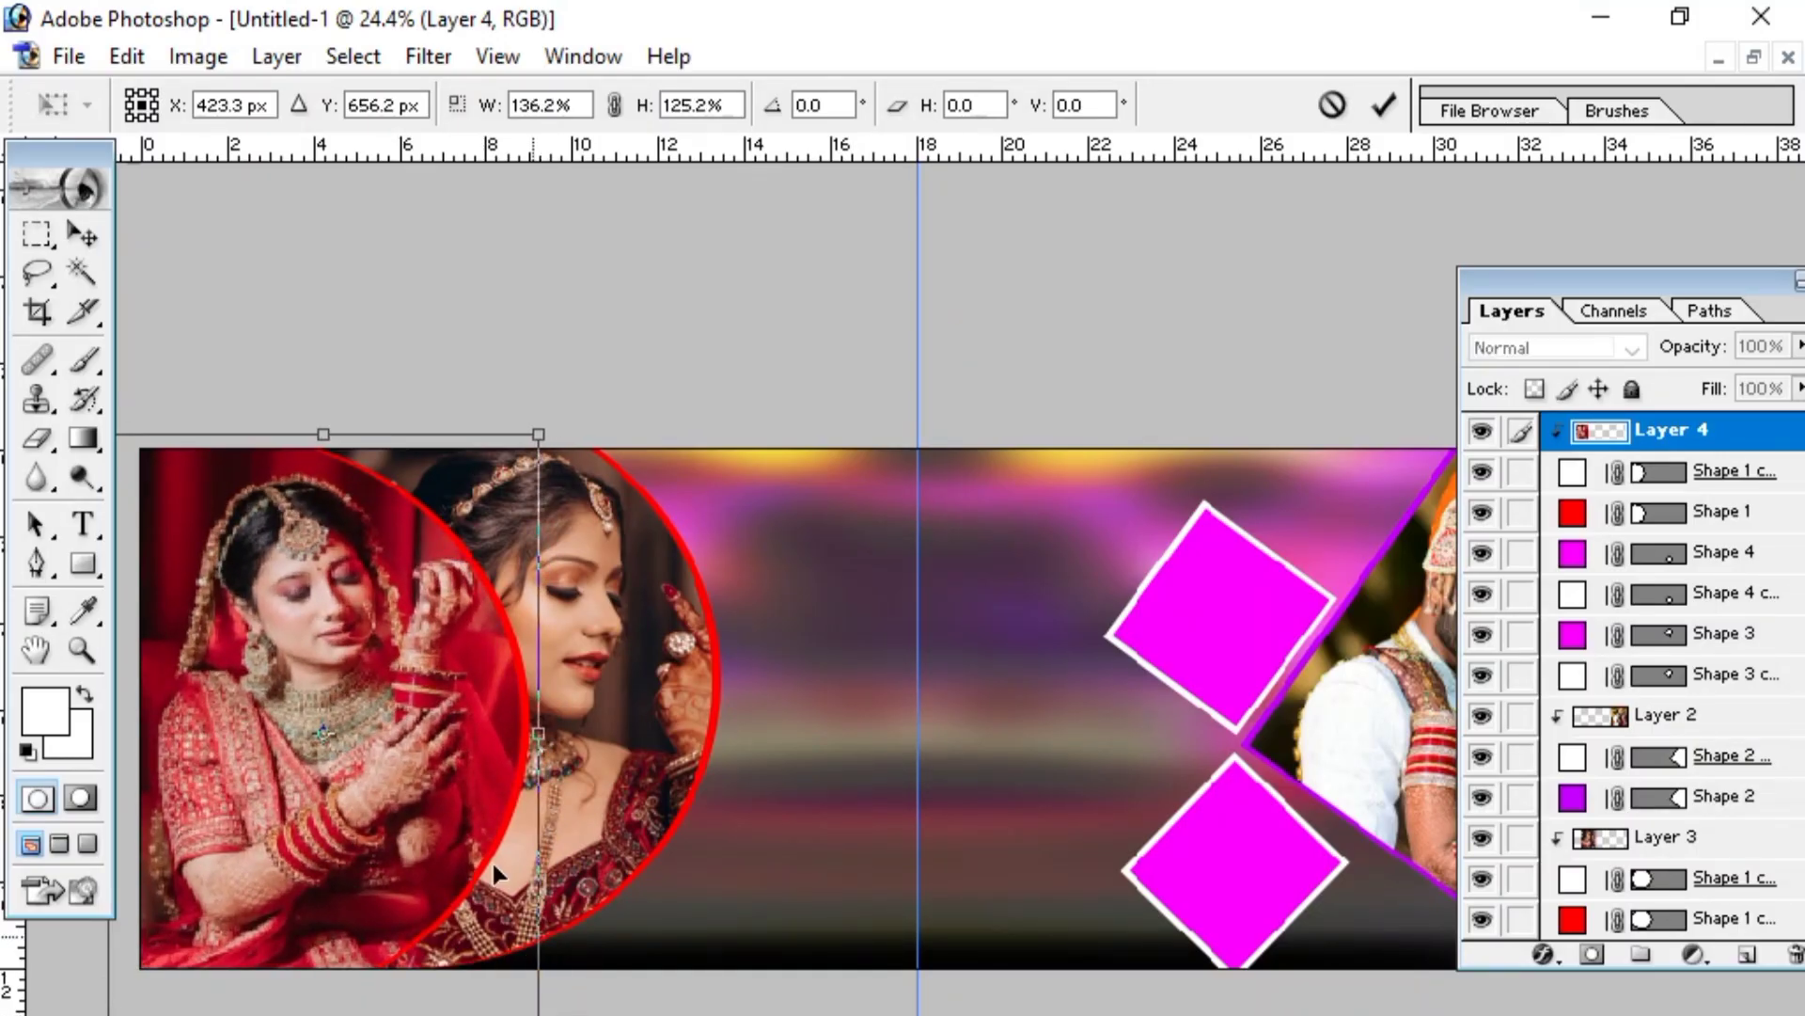
{"action": "left_click", "coordinate": [87, 235]}
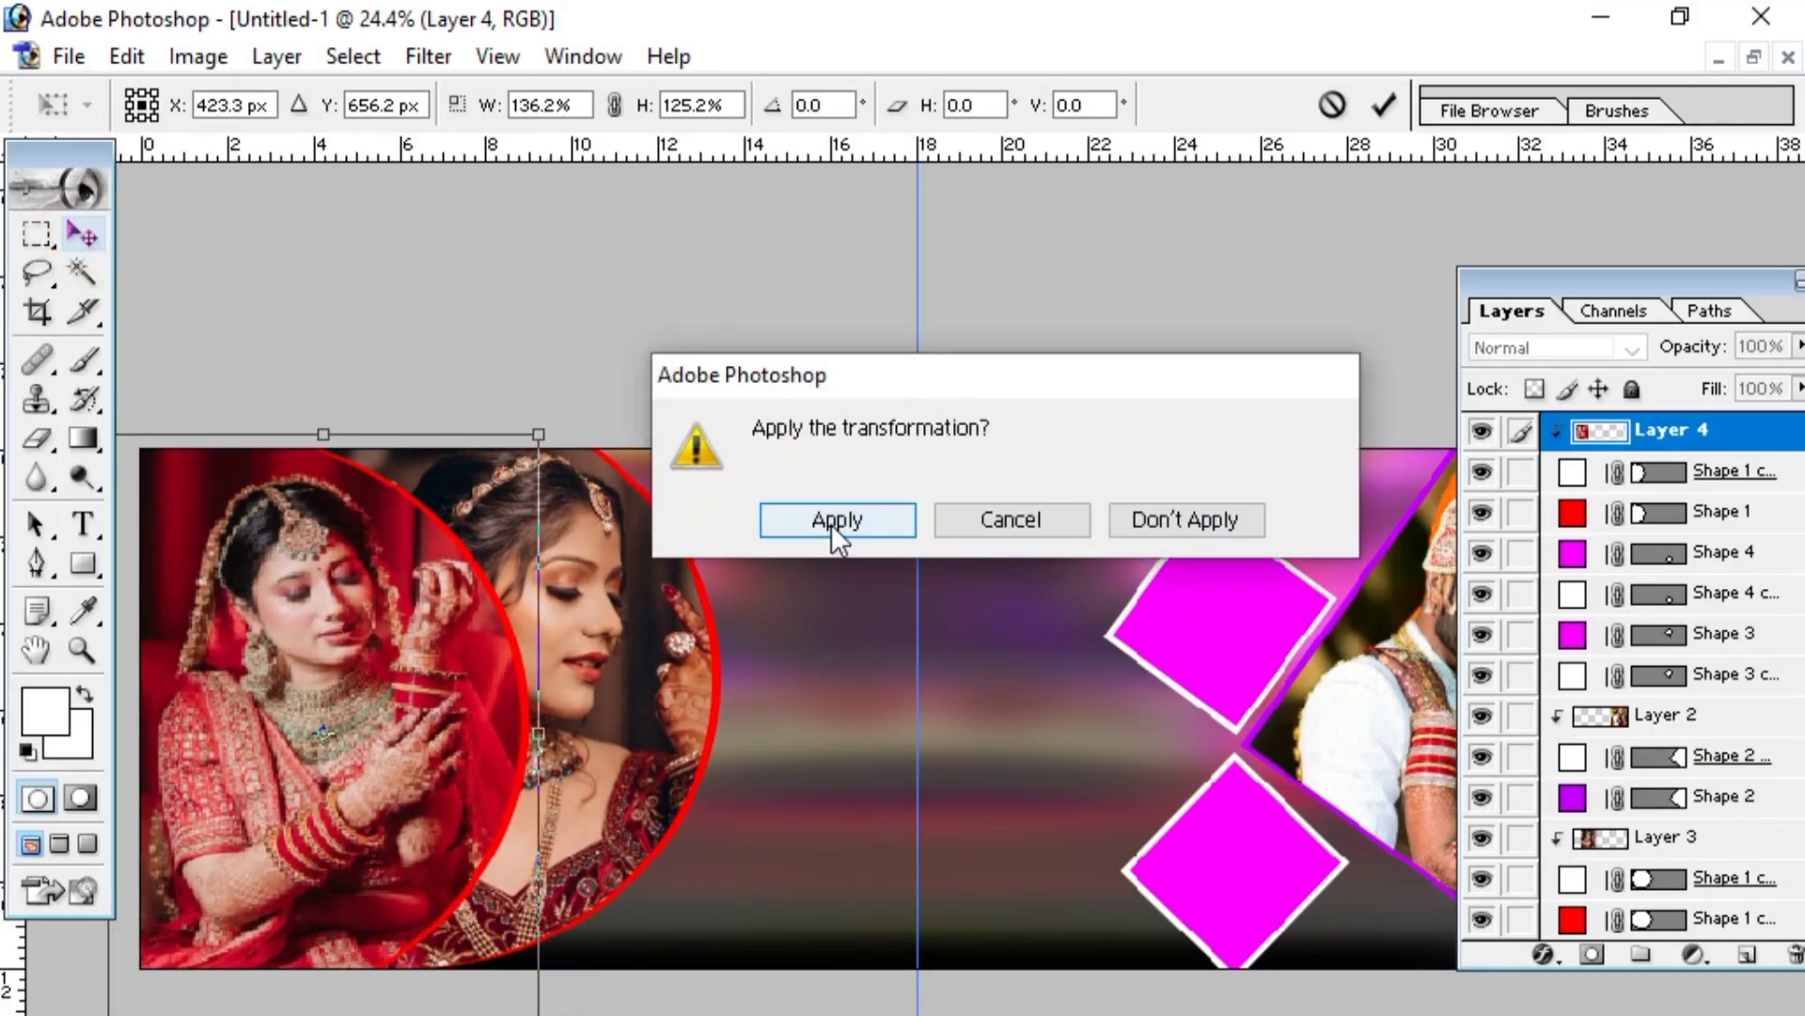
{"action": "left_click", "coordinate": [834, 520]}
- Select the blurred background layer and open the couple photo pexels-eternalslayer11-17886359.jpg
{"action": "key", "text": "ctrl+o"}
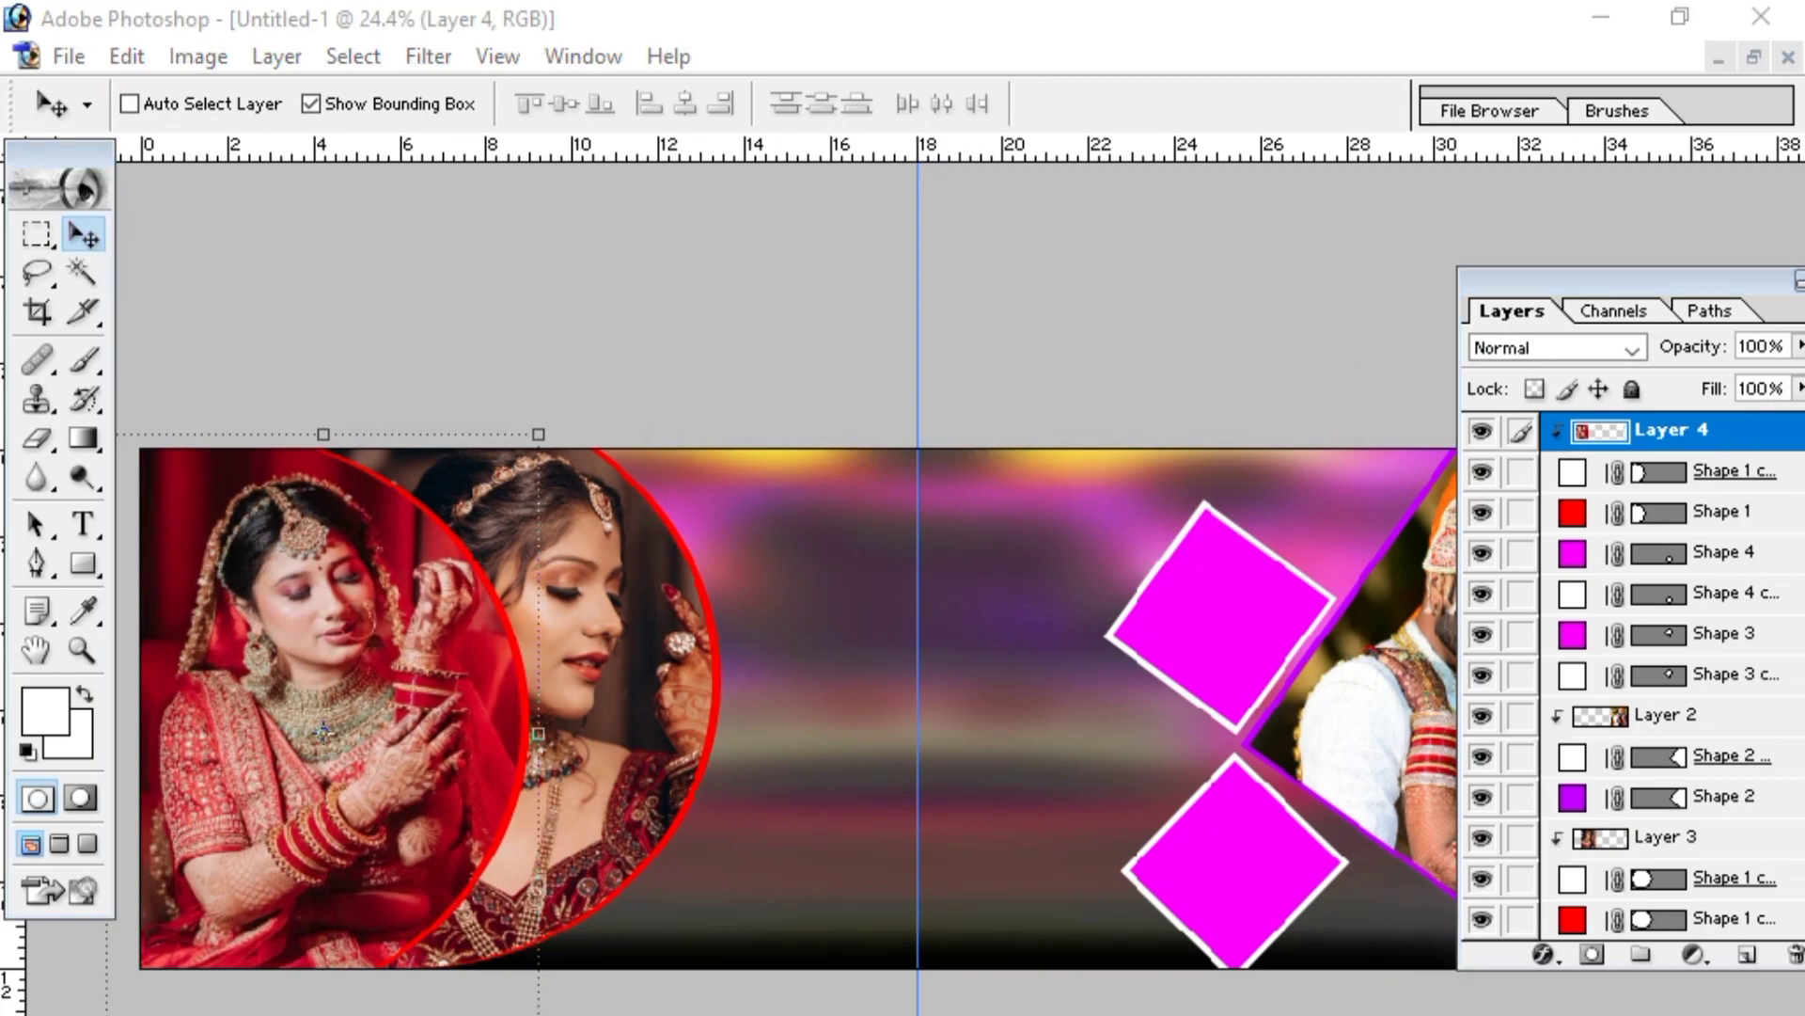
{"action": "left_click", "coordinate": [820, 679]}
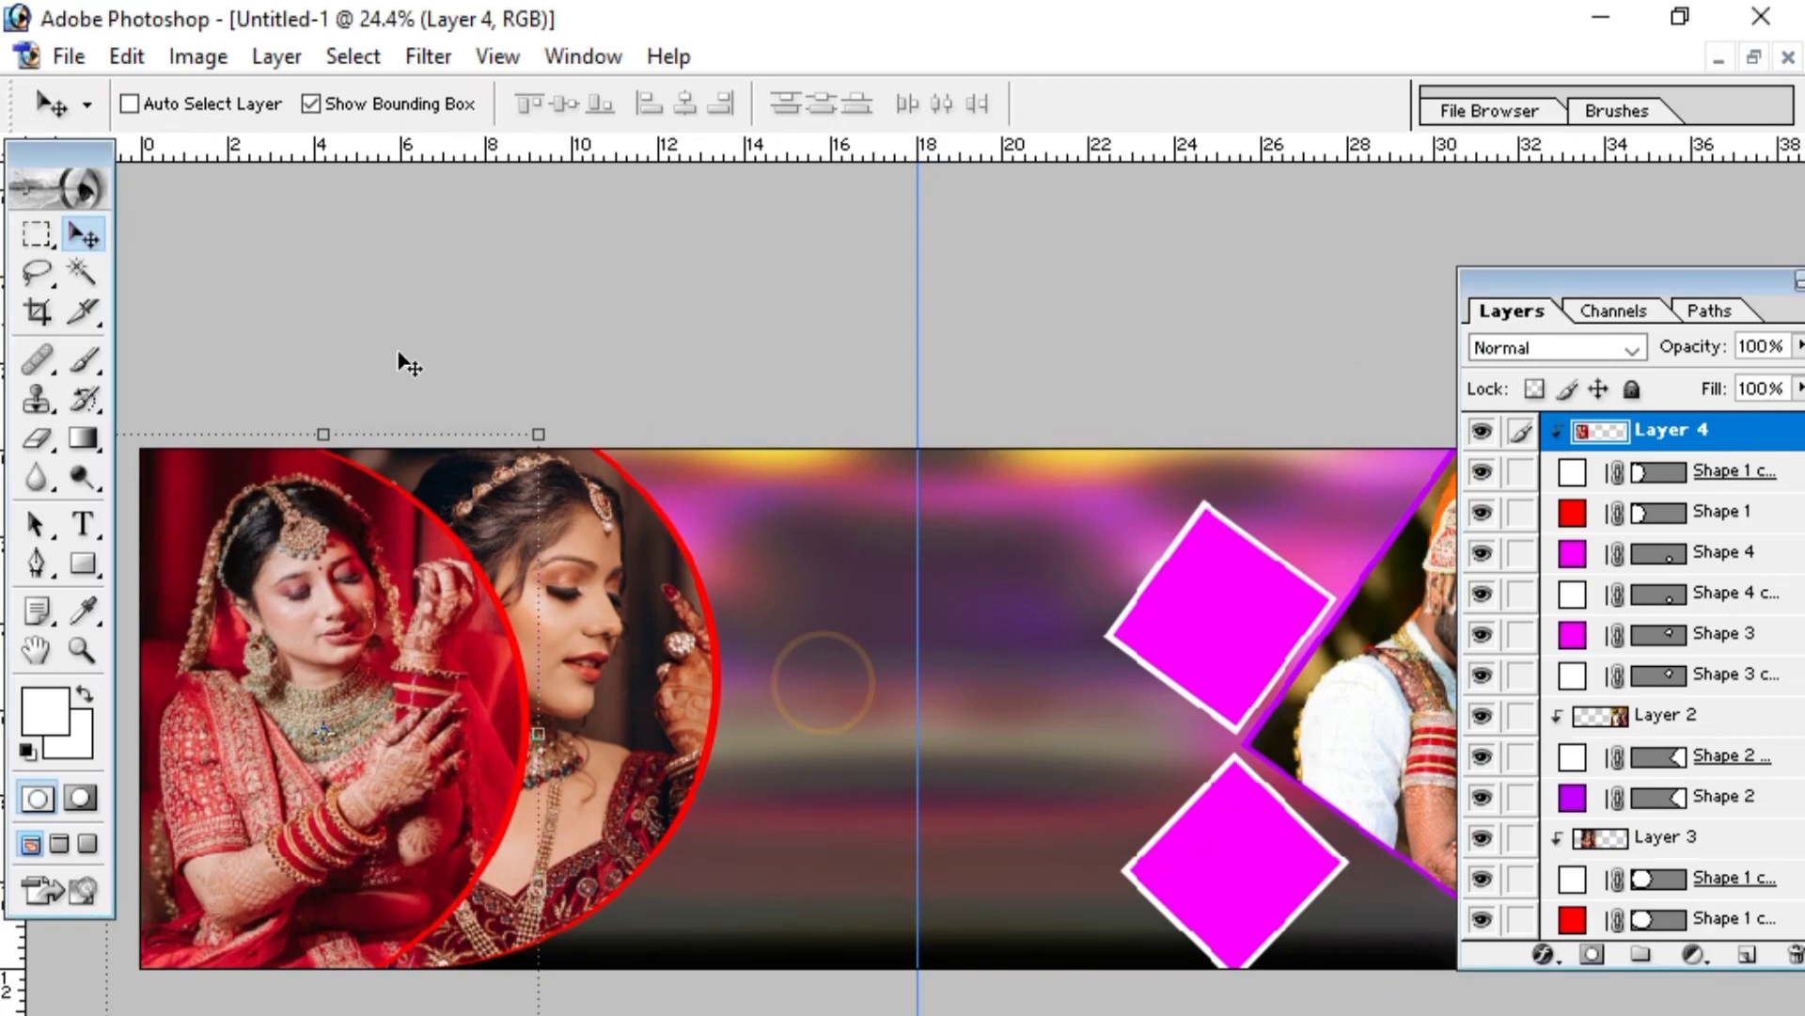
{"action": "scroll", "coordinate": [1780, 780], "scroll_direction": "down", "scroll_amount": 2}
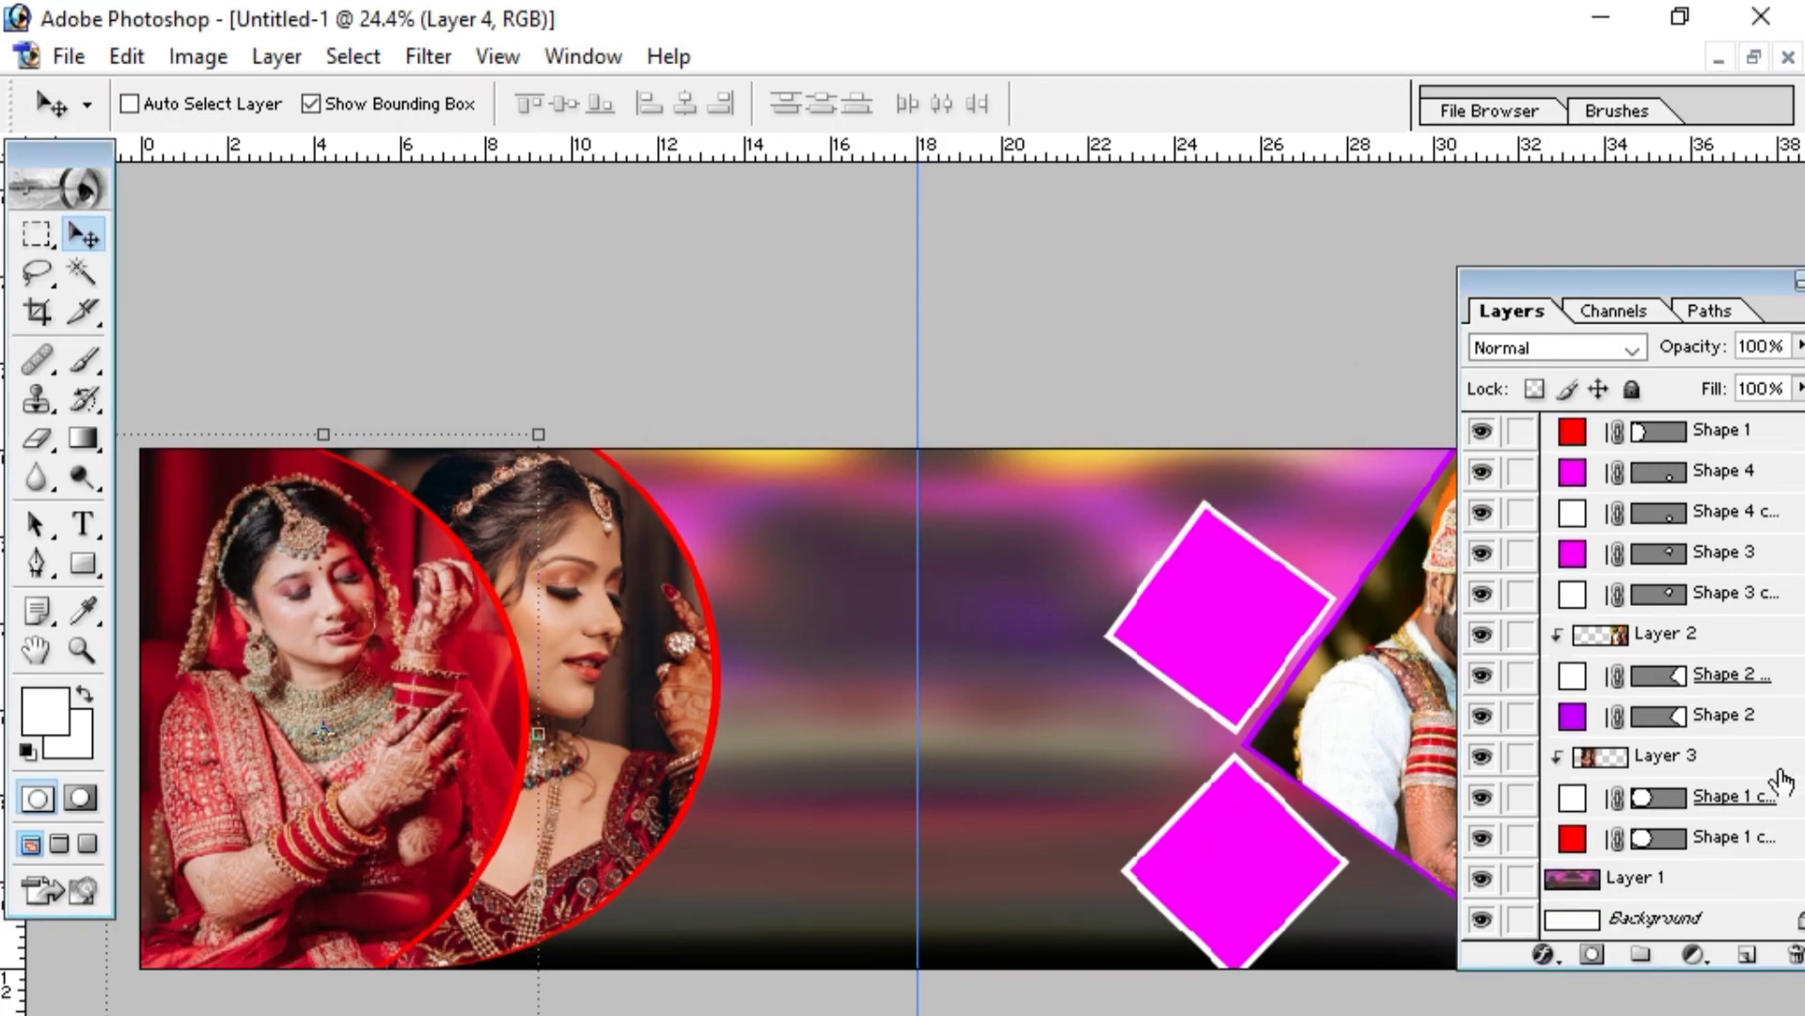
{"action": "left_click", "coordinate": [1635, 884]}
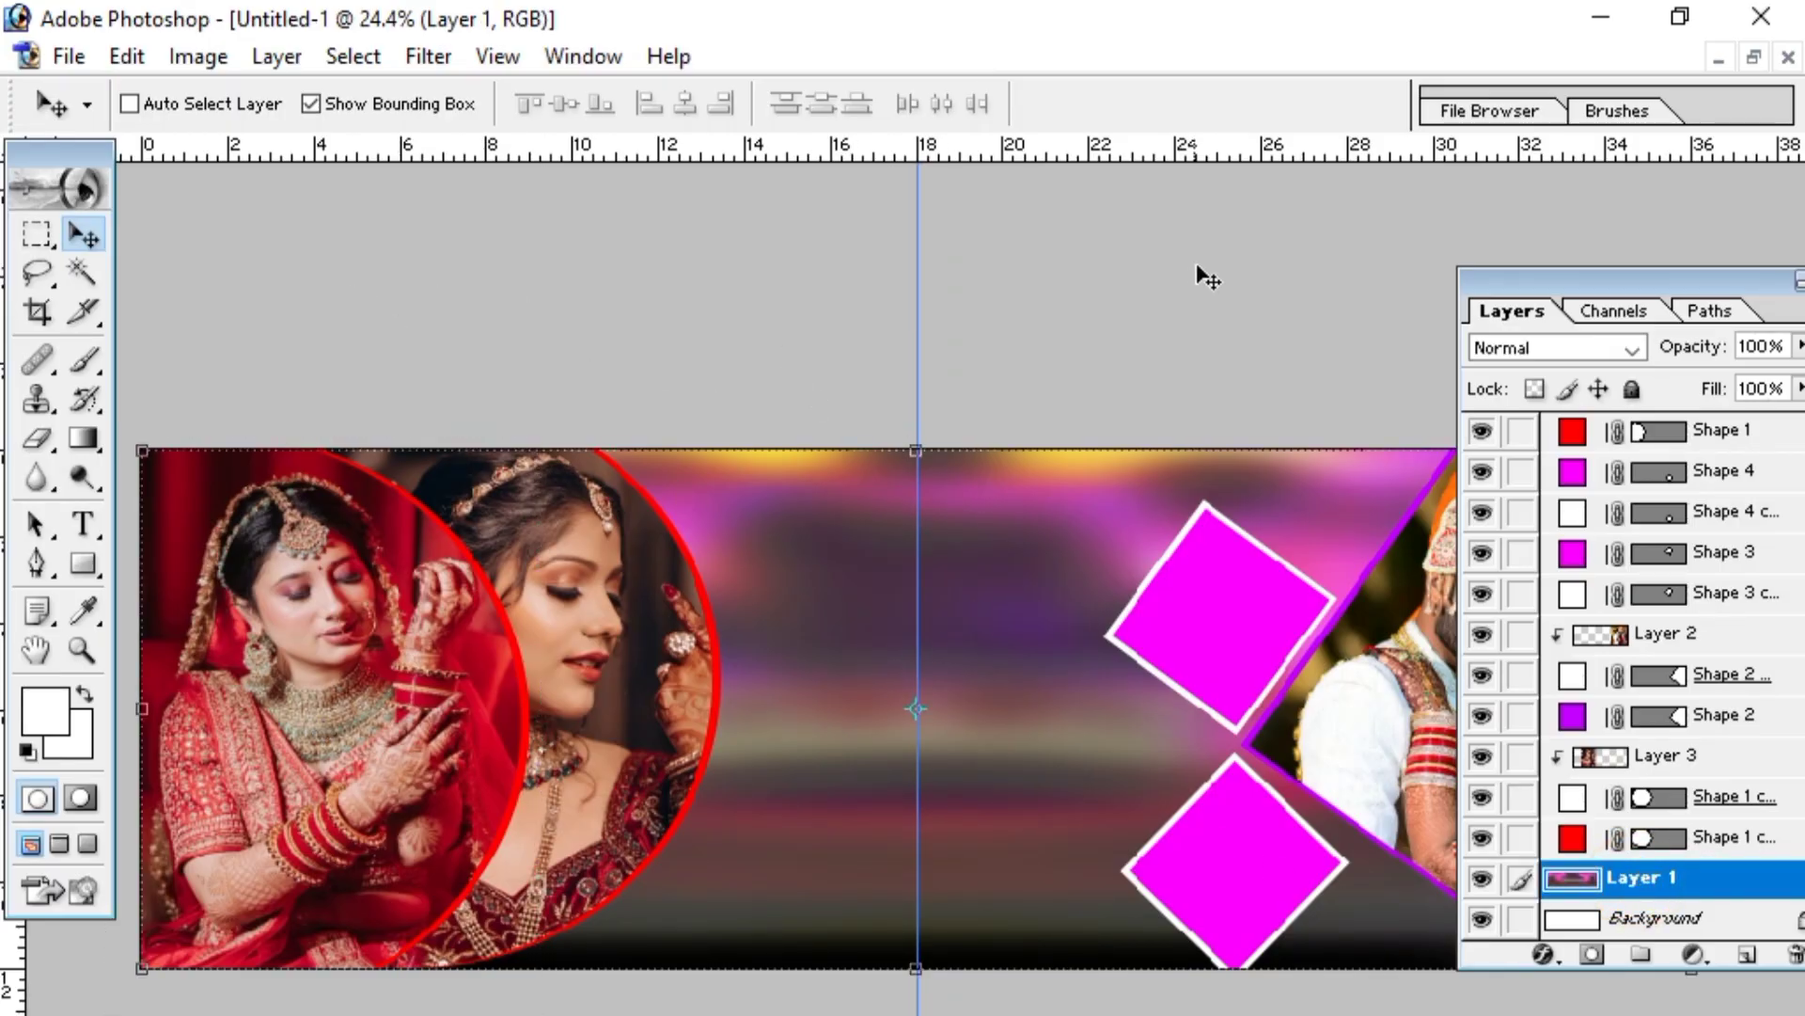
{"action": "left_click", "coordinate": [1754, 59]}
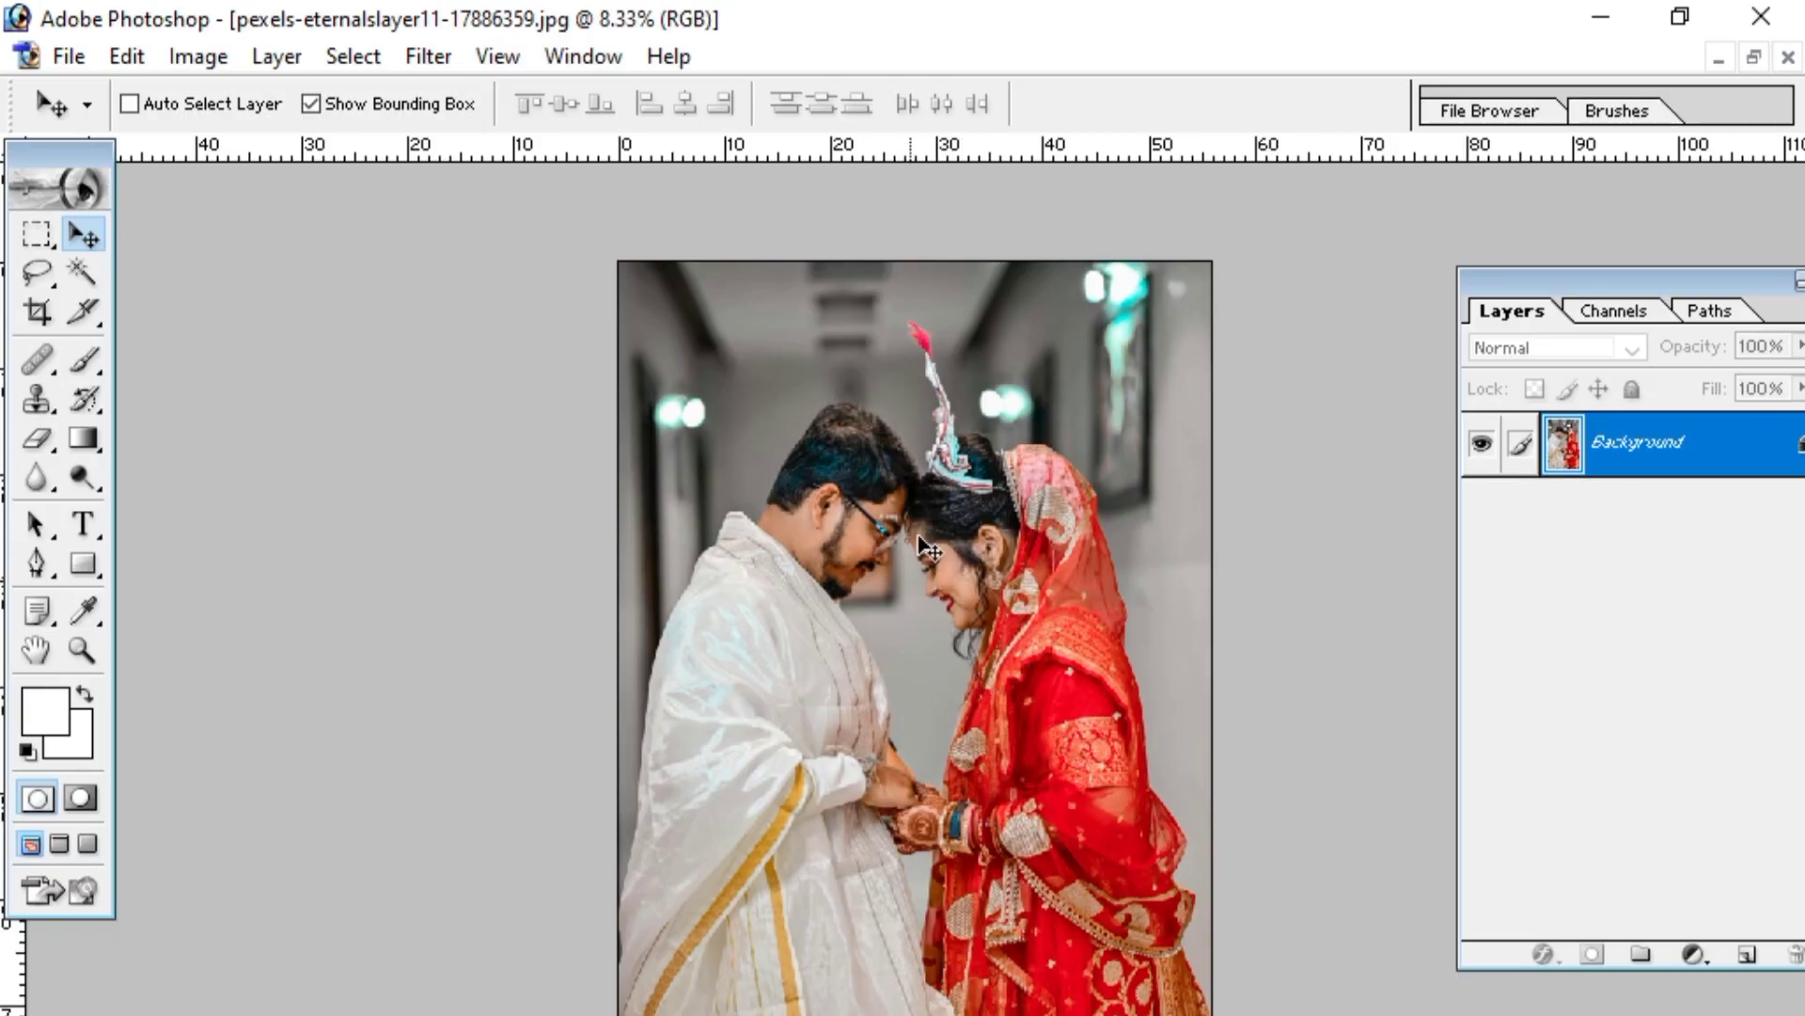
- Close the couple photos, including d4b922c5991fc783b1ccde50efa4976b.jpg, and open the bride portrait whose file name starts with 1f8c0764c1e1c4872009
{"action": "left_click", "coordinate": [1787, 59]}
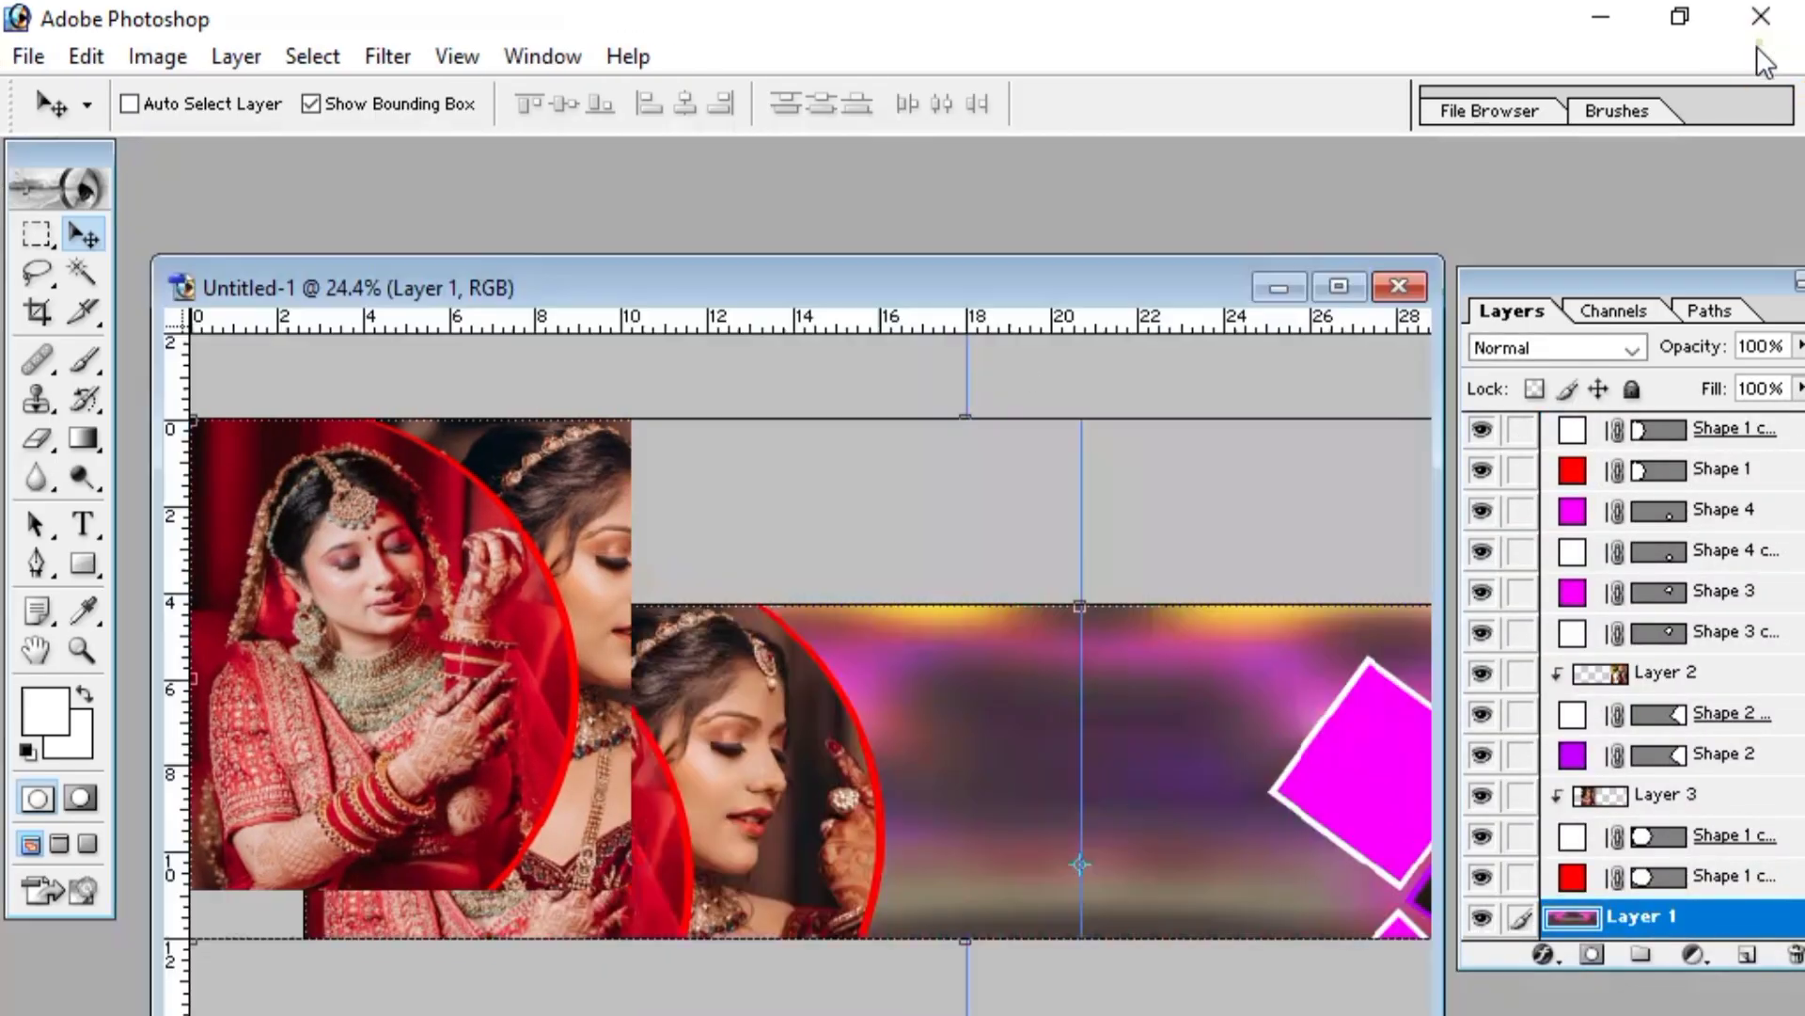
{"action": "left_click", "coordinate": [1745, 44]}
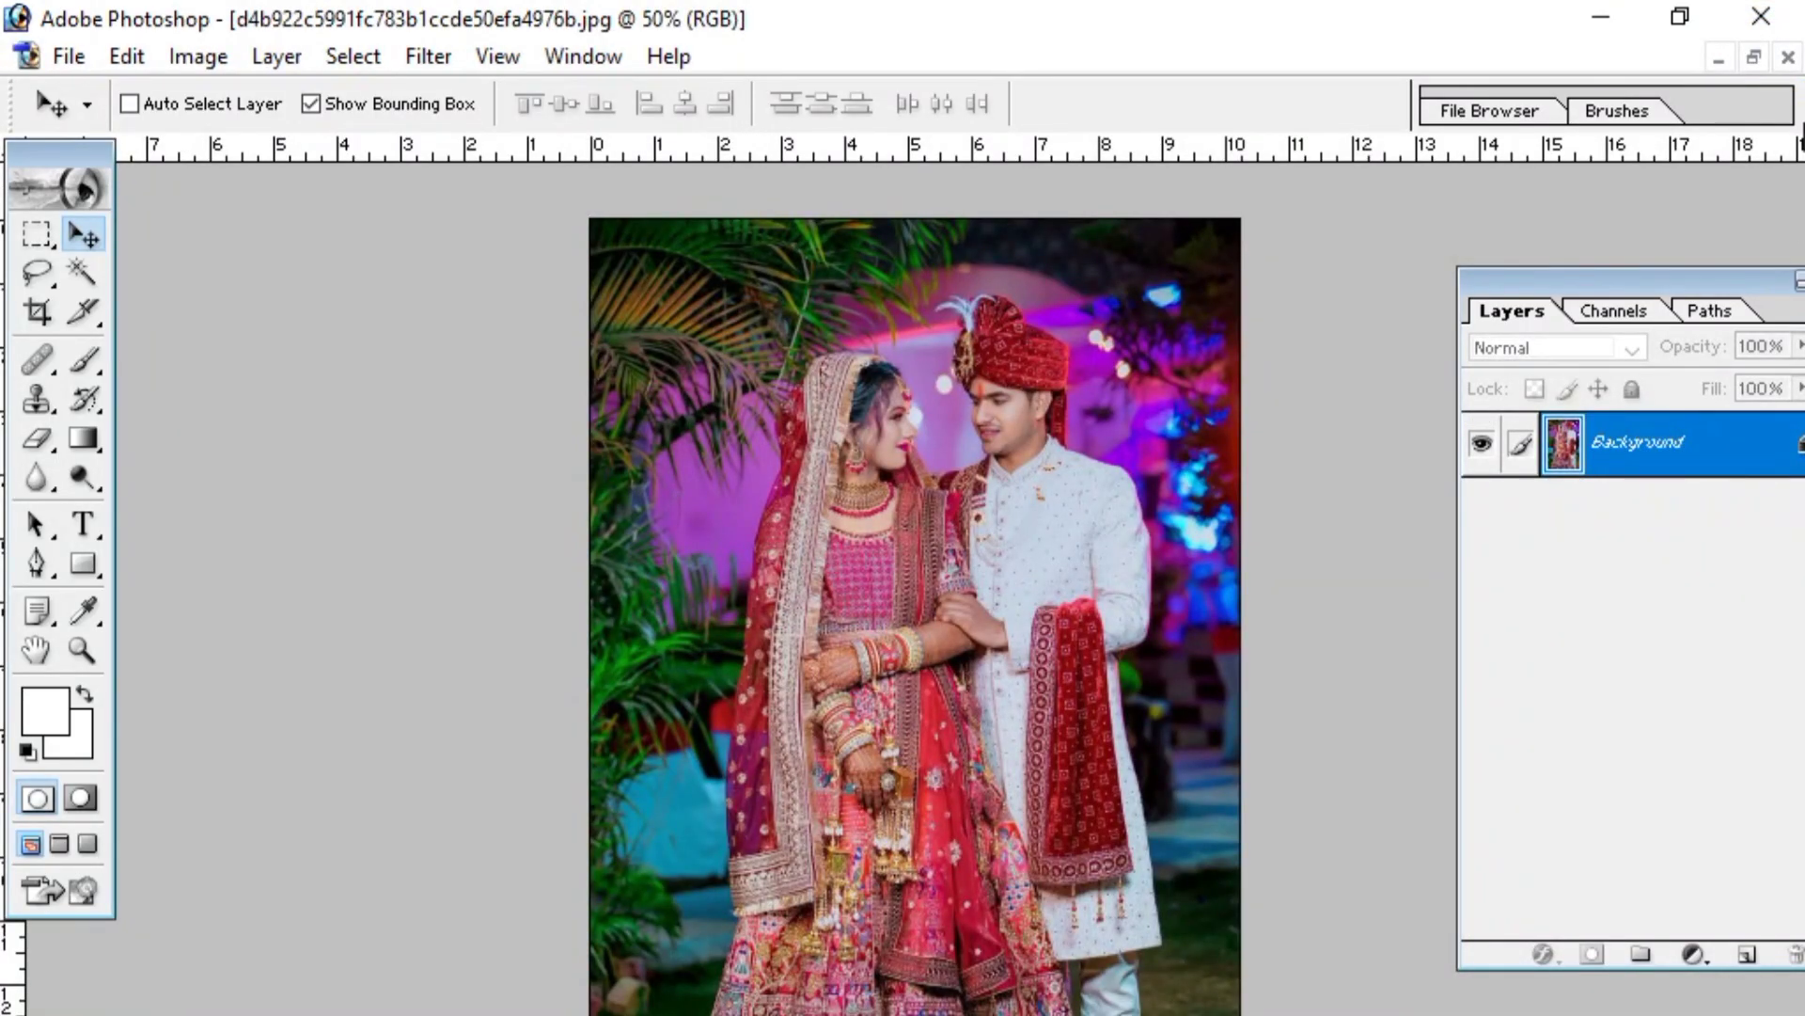
{"action": "left_click", "coordinate": [1787, 58]}
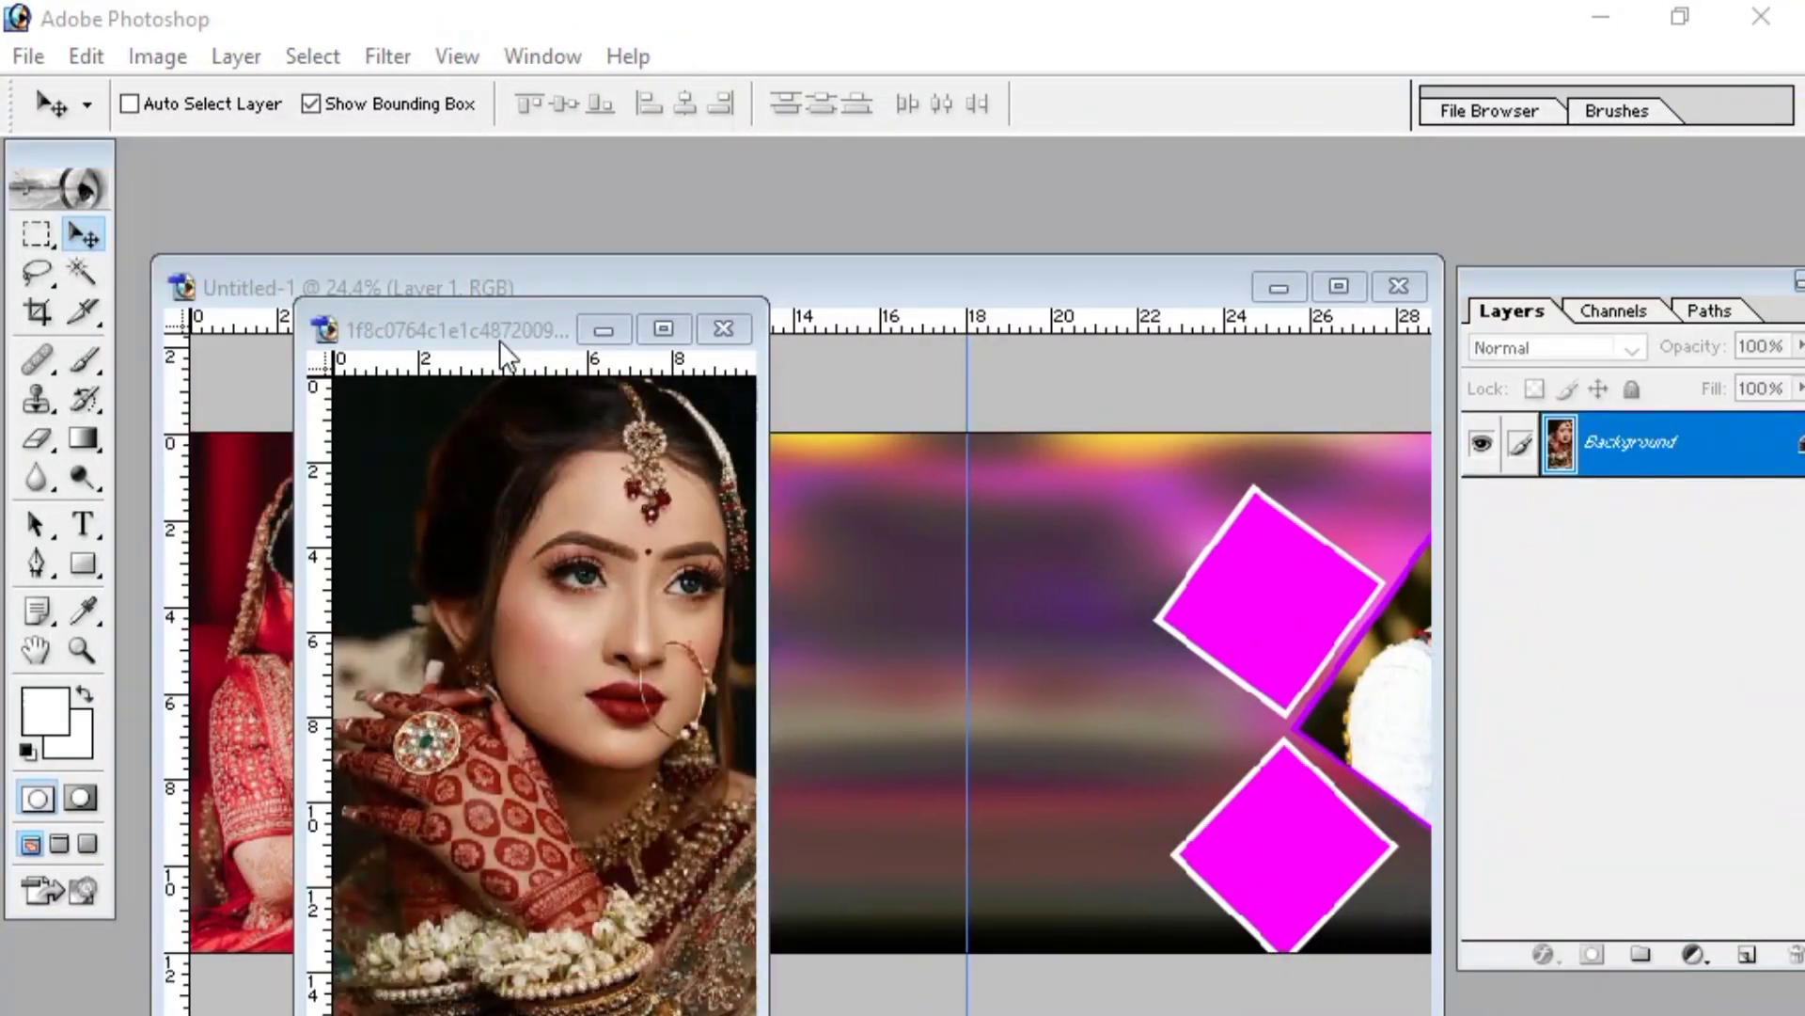
{"action": "left_click_drag", "start_coordinate": [500, 336], "coordinate": [500, 282]}
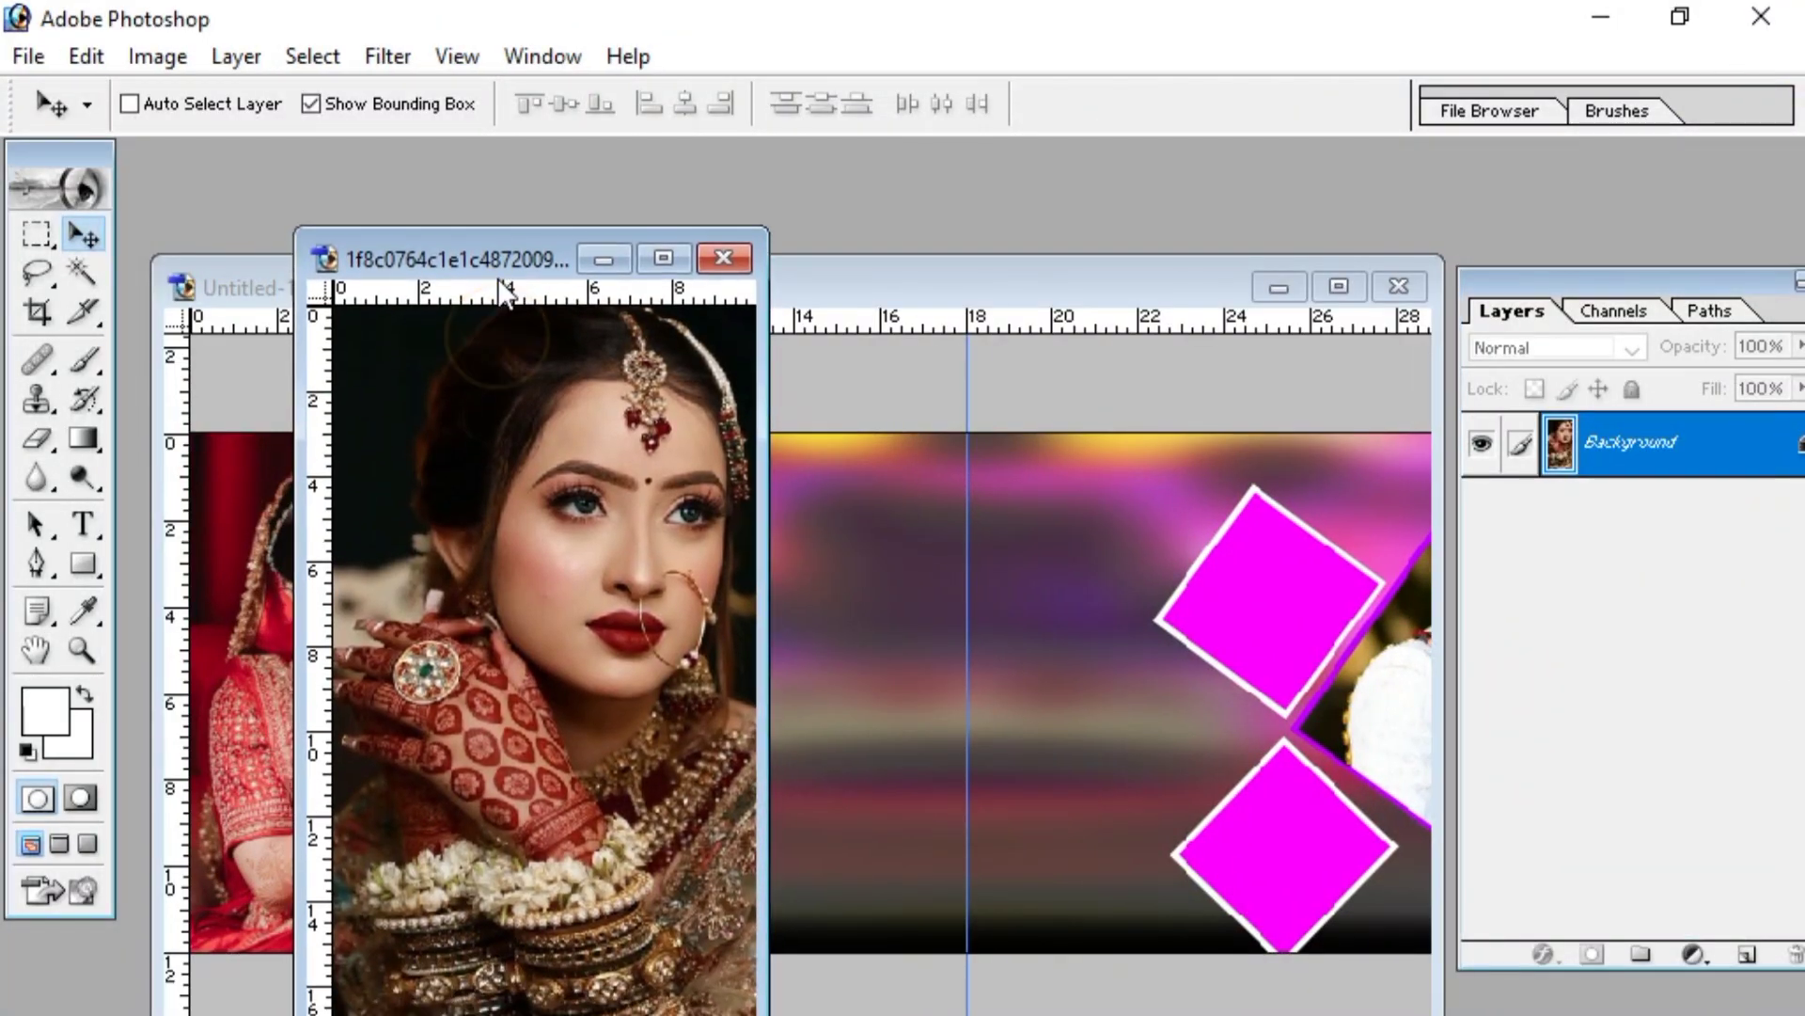
- Copy the entire bride portrait, close its file, and paste it above the blurred background, placing it beside the inner red-rimmed circle
{"action": "key", "text": "ctrl+a"}
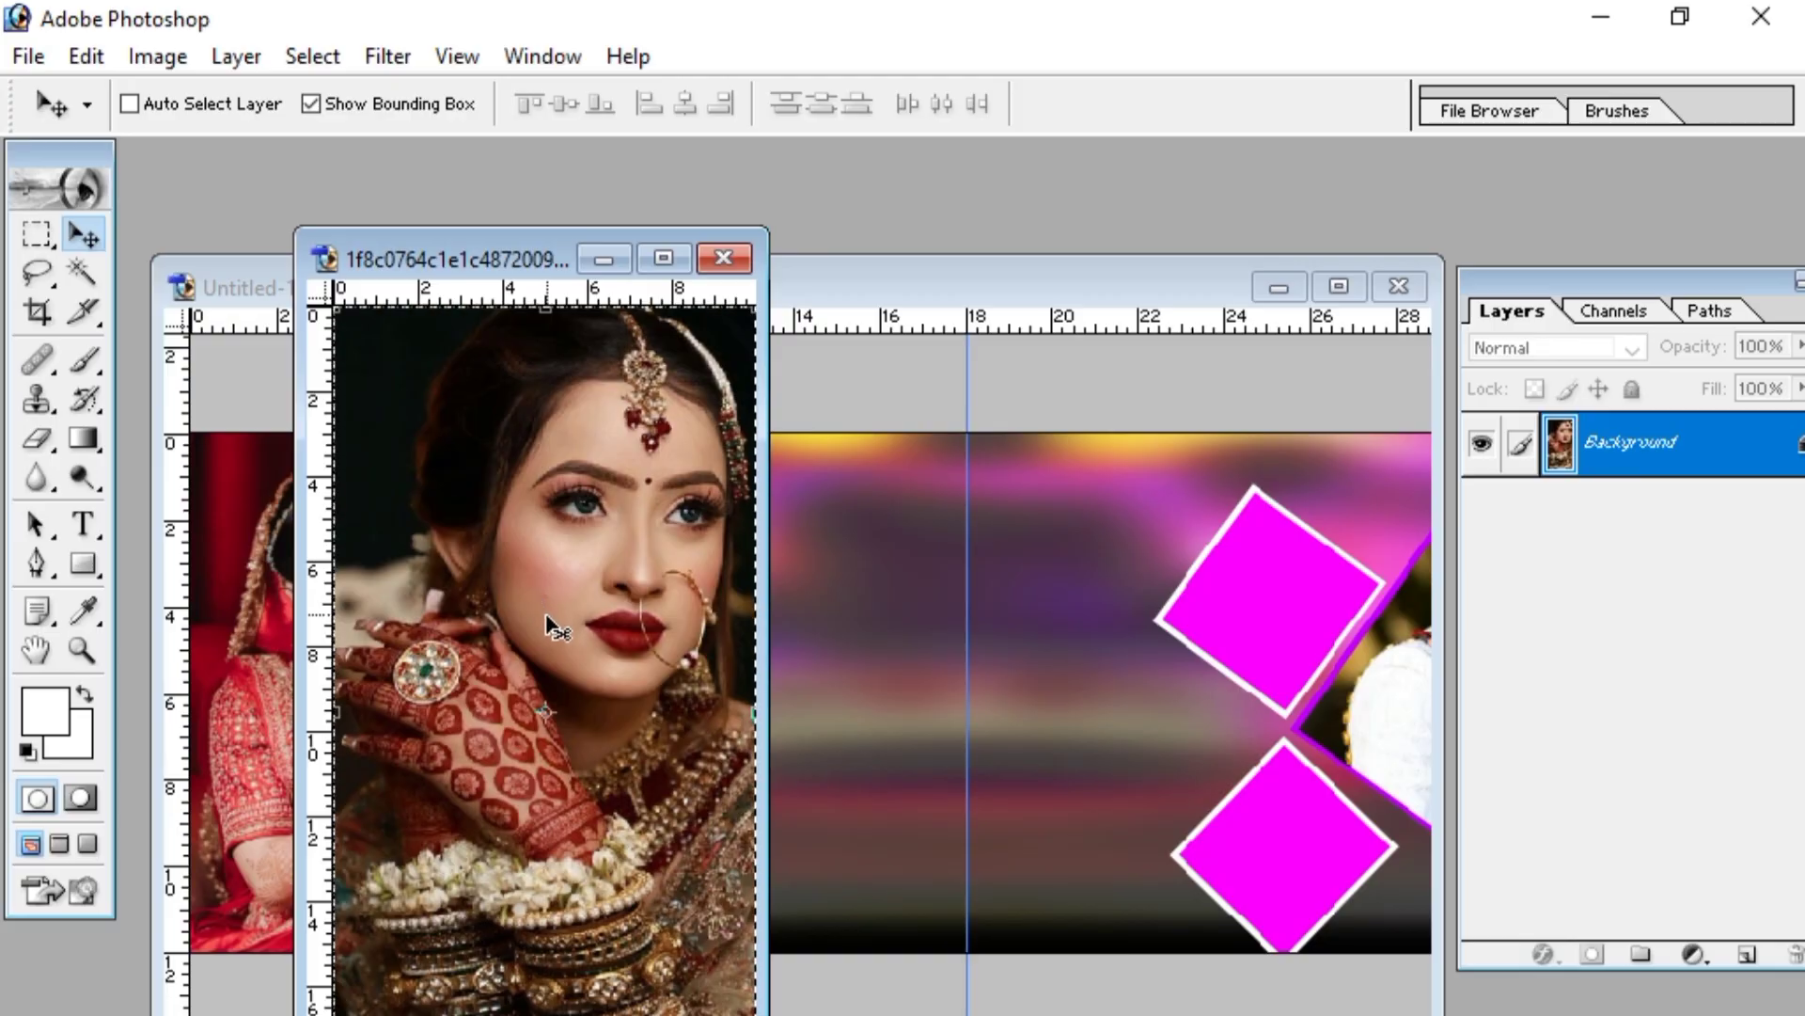
{"action": "key", "text": "ctrl+w"}
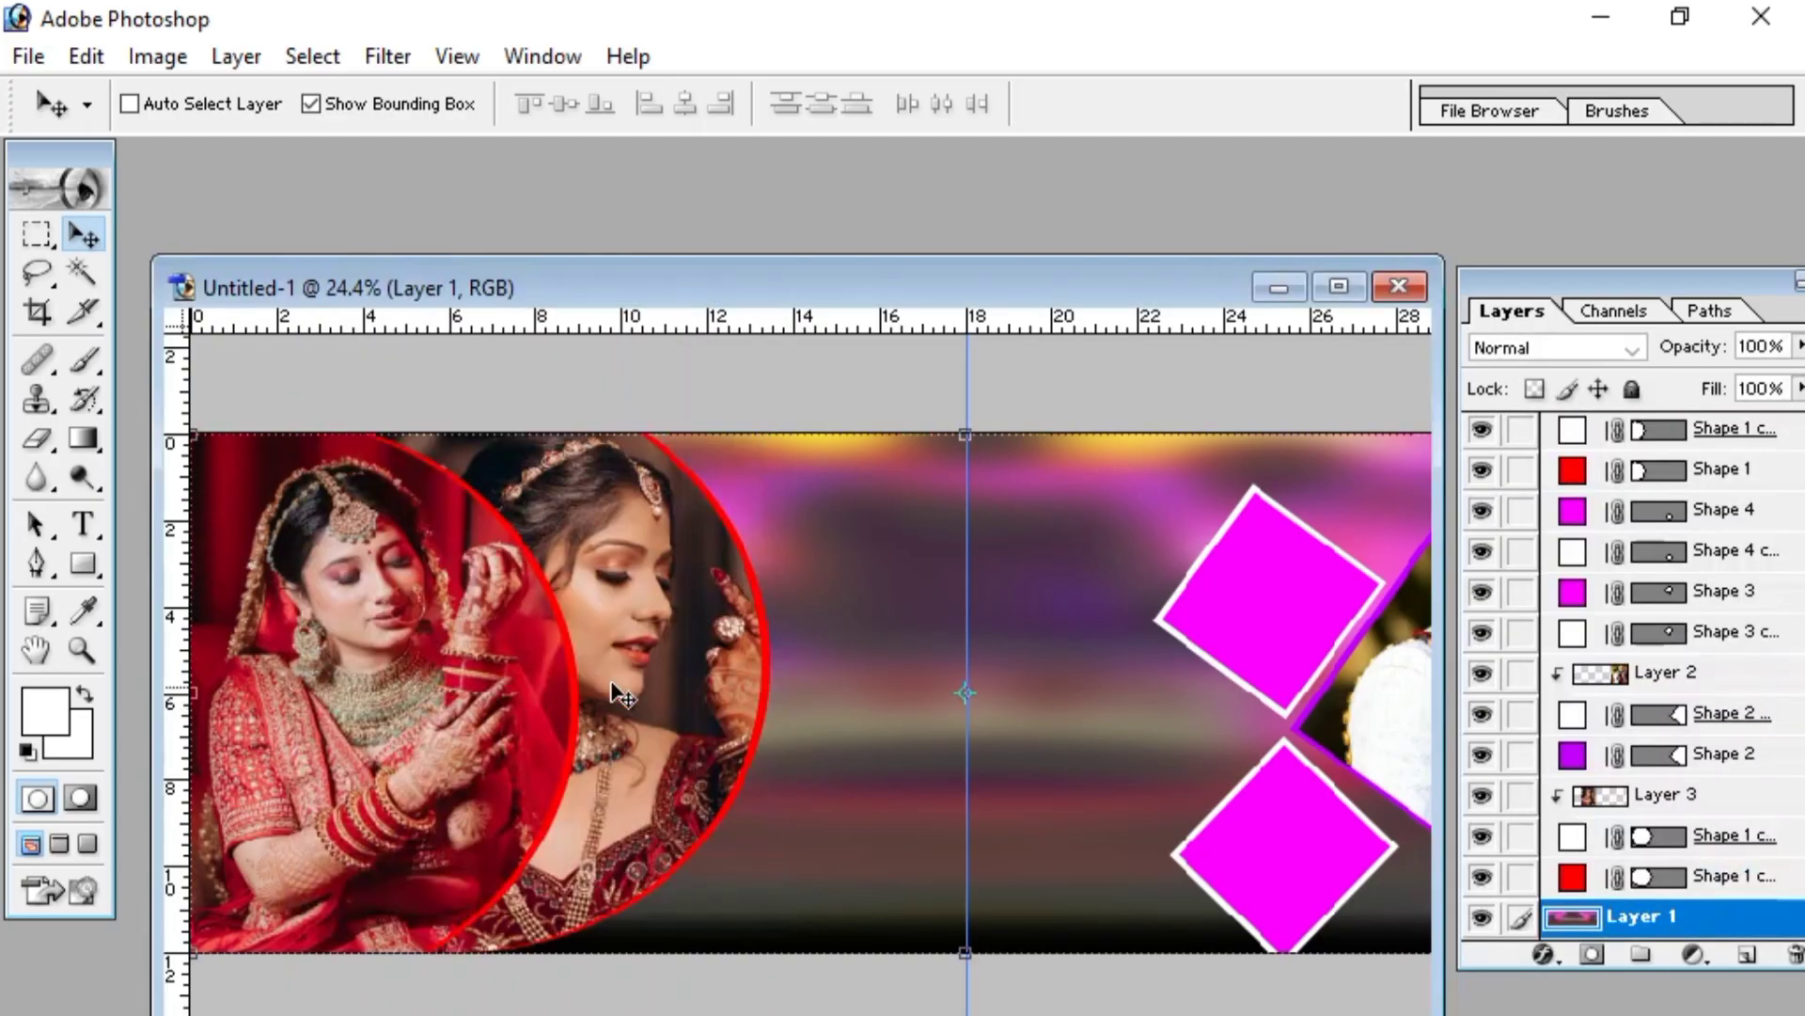
{"action": "left_click", "coordinate": [1339, 286]}
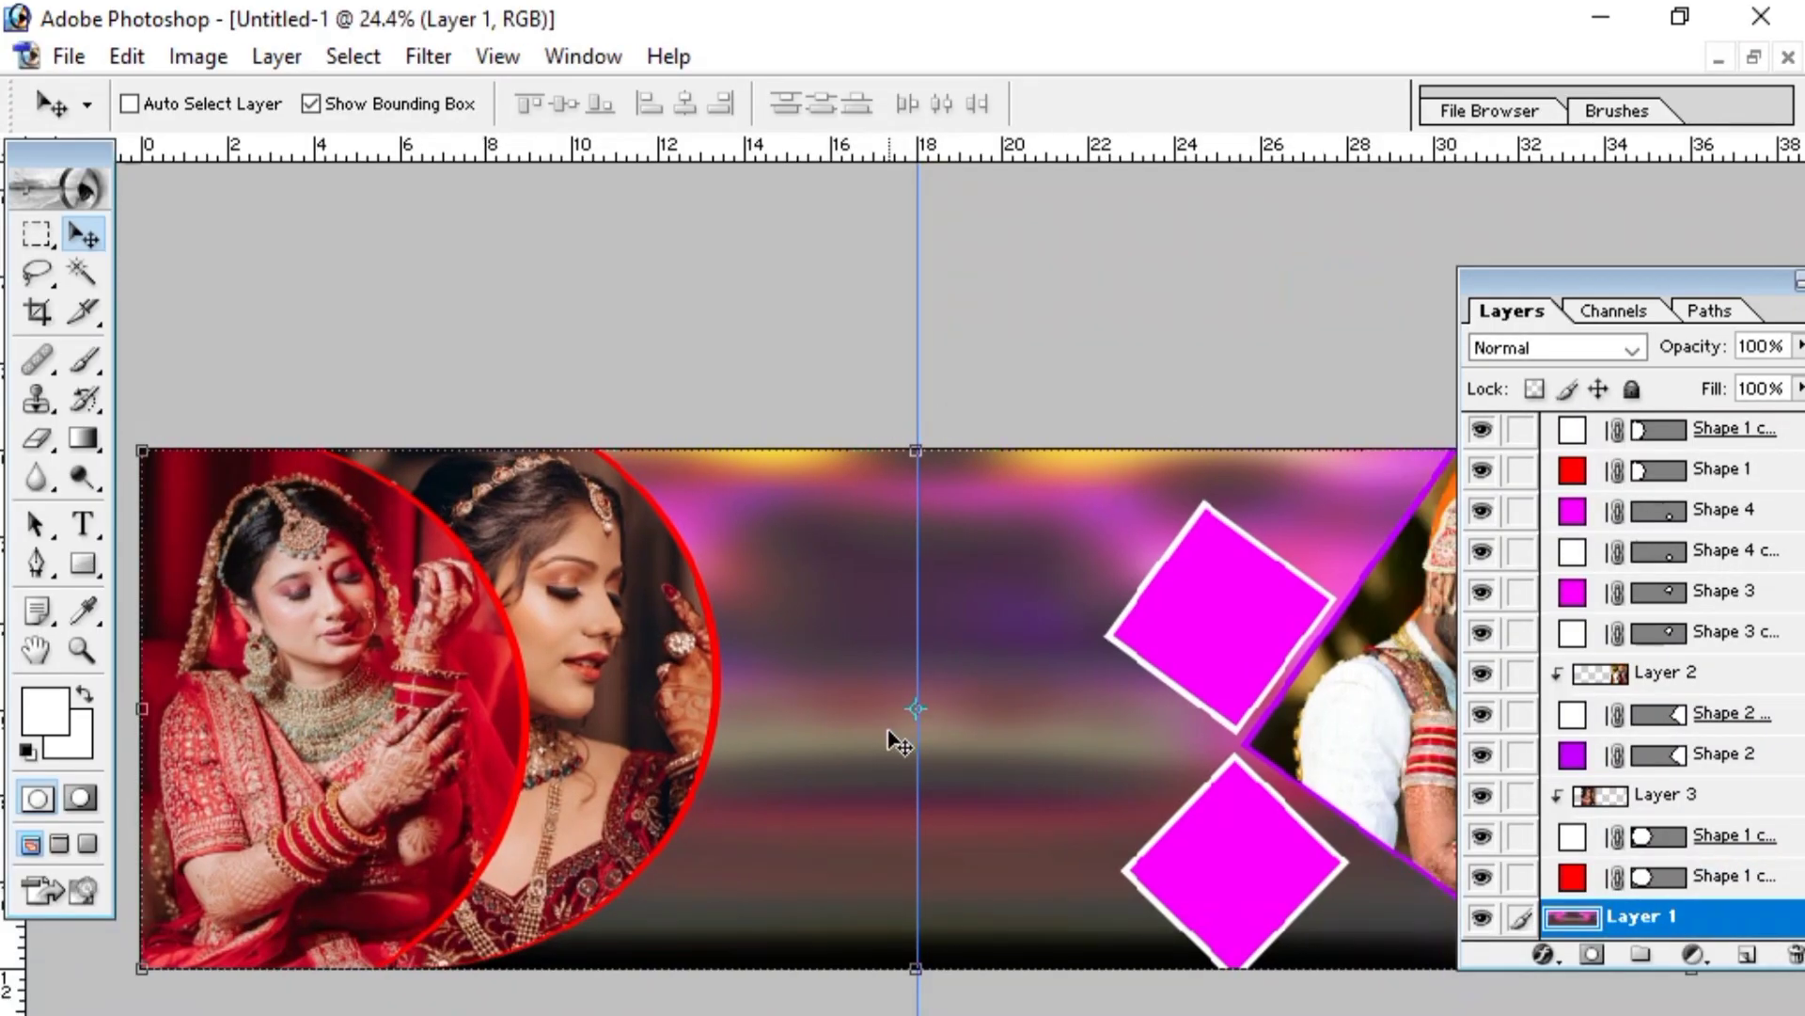
{"action": "key", "text": "ctrl+v"}
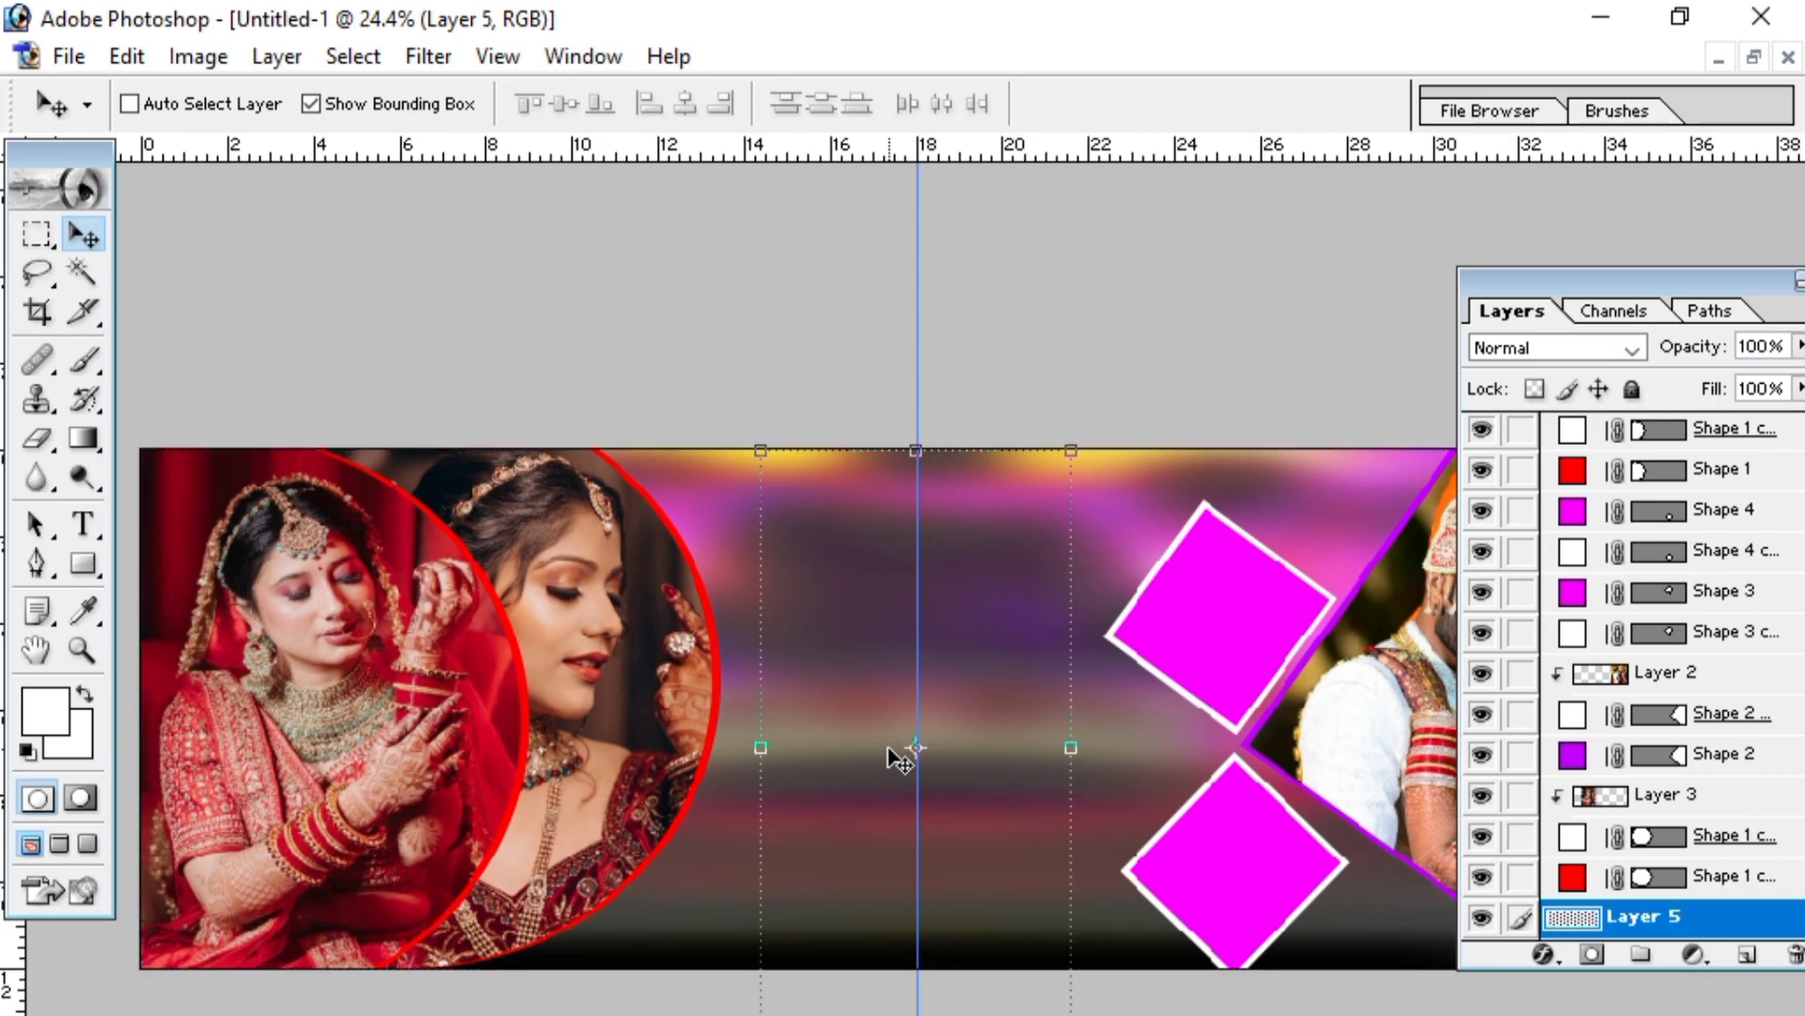
{"action": "left_click_drag", "start_coordinate": [985, 866], "coordinate": [788, 847]}
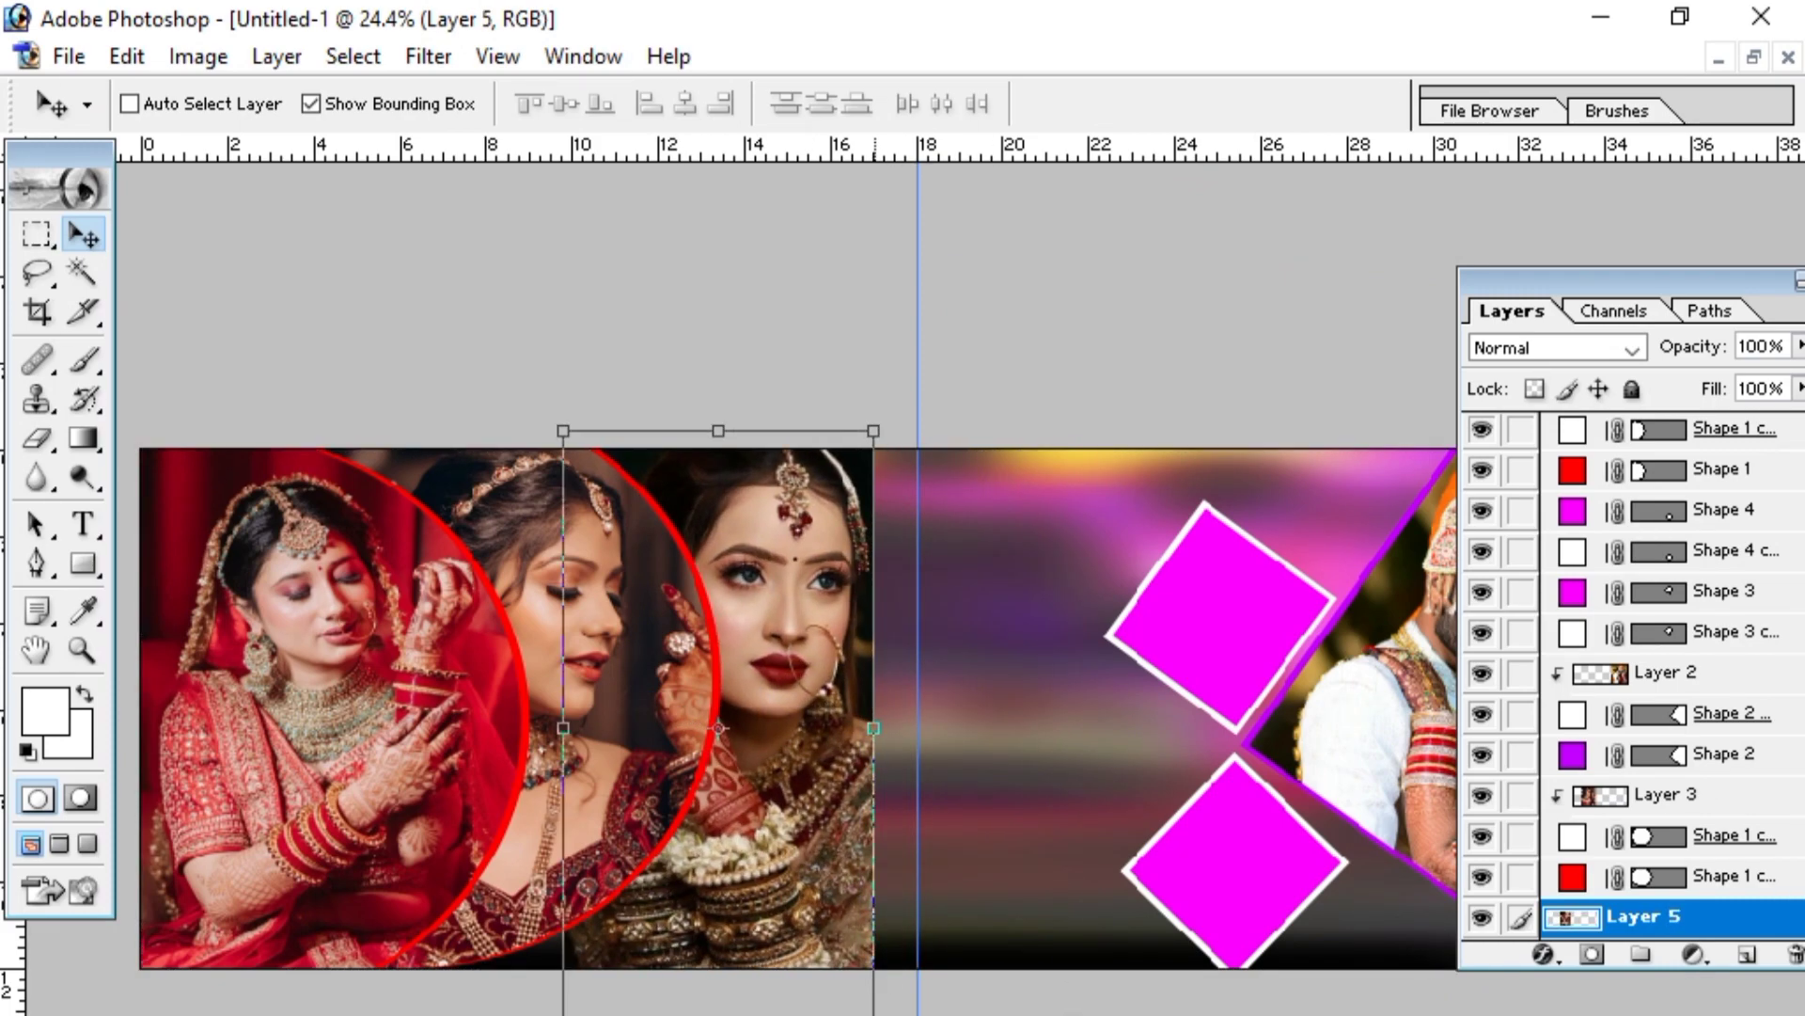
- Scale the pasted bride portrait to 113.6% width and 99.4% height, extending it to the vertical guide, and apply the transformation
{"action": "key", "text": "ctrl+t"}
{"action": "left_click_drag", "start_coordinate": [874, 728], "coordinate": [916, 726]}
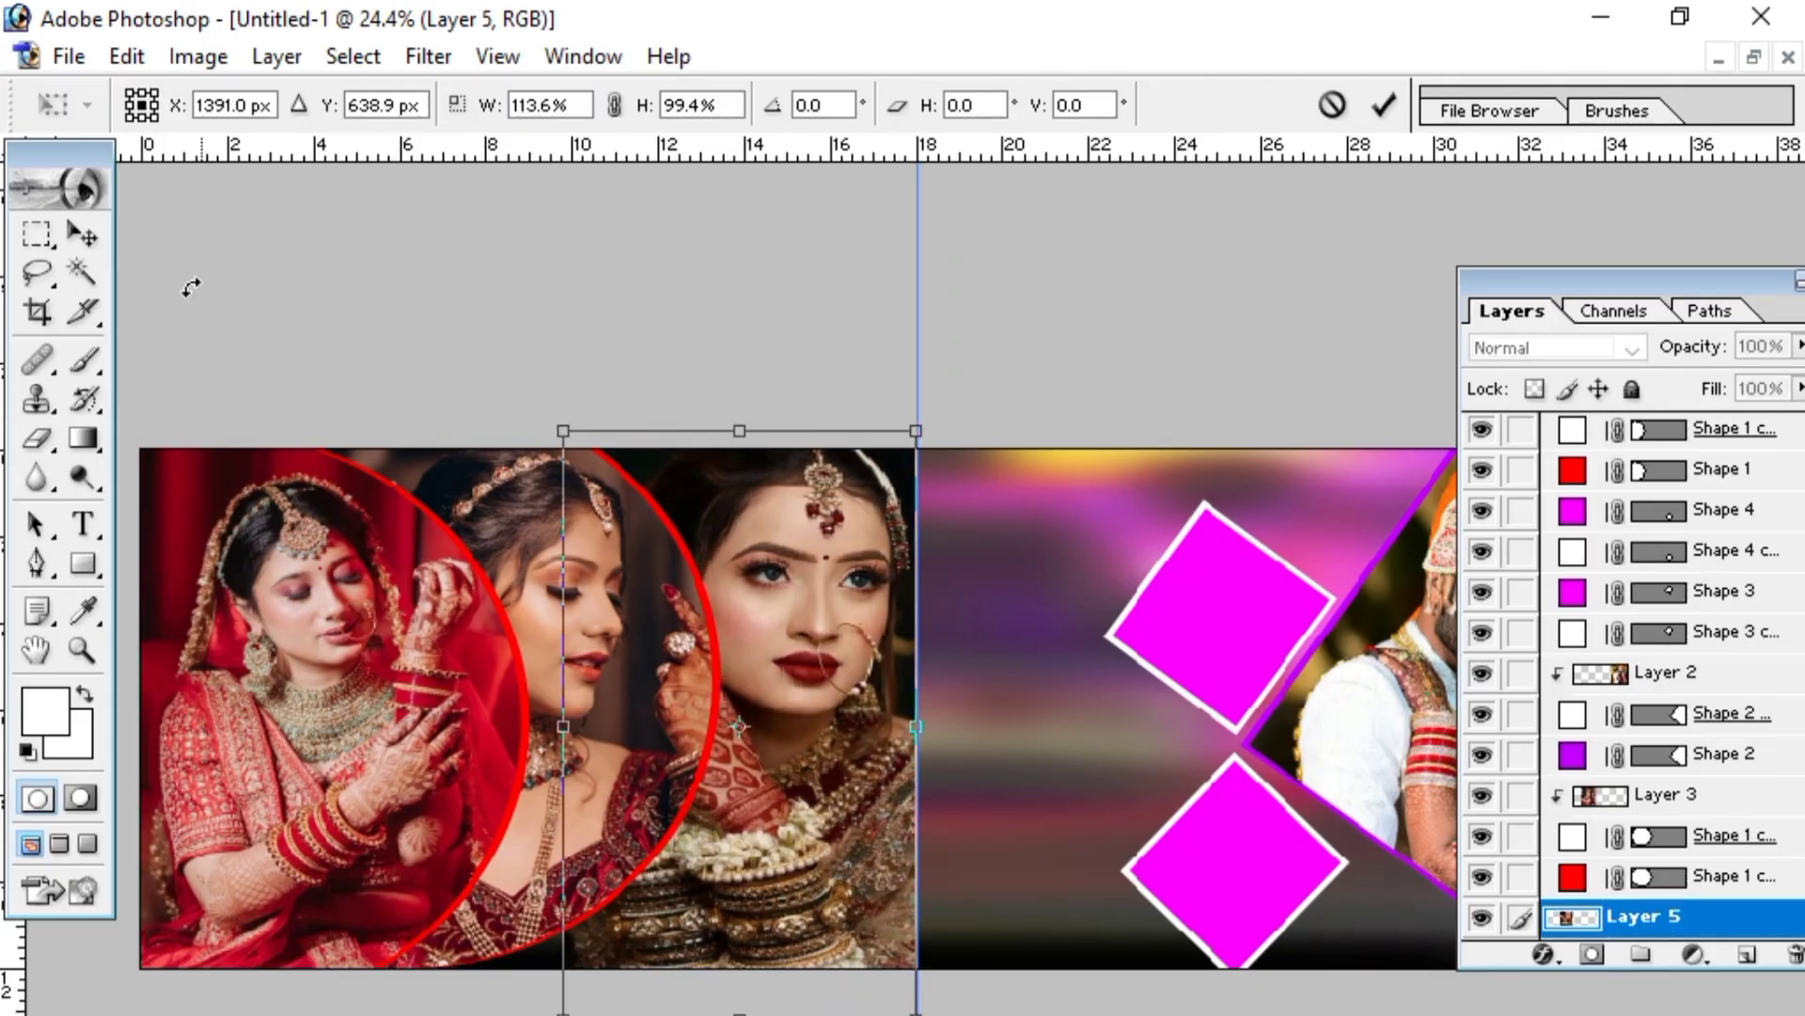
{"action": "left_click", "coordinate": [40, 231]}
{"action": "left_click", "coordinate": [846, 516]}
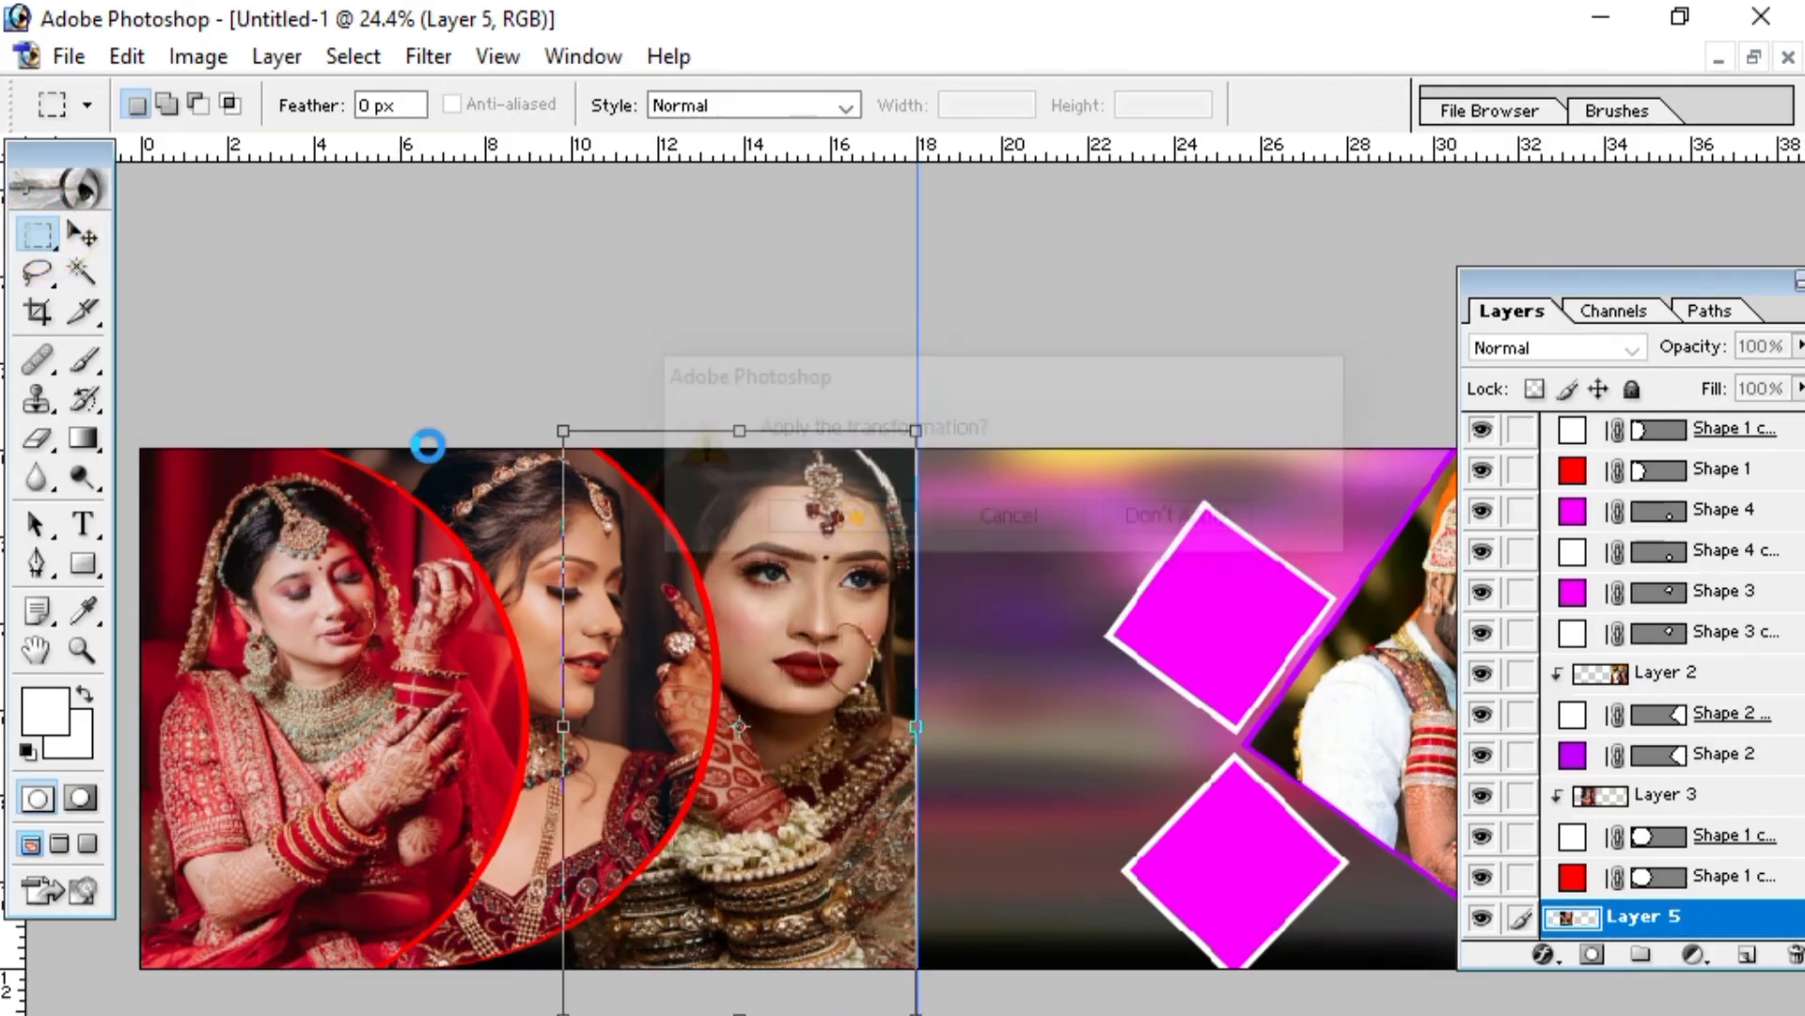
{"action": "left_click", "coordinate": [99, 248]}
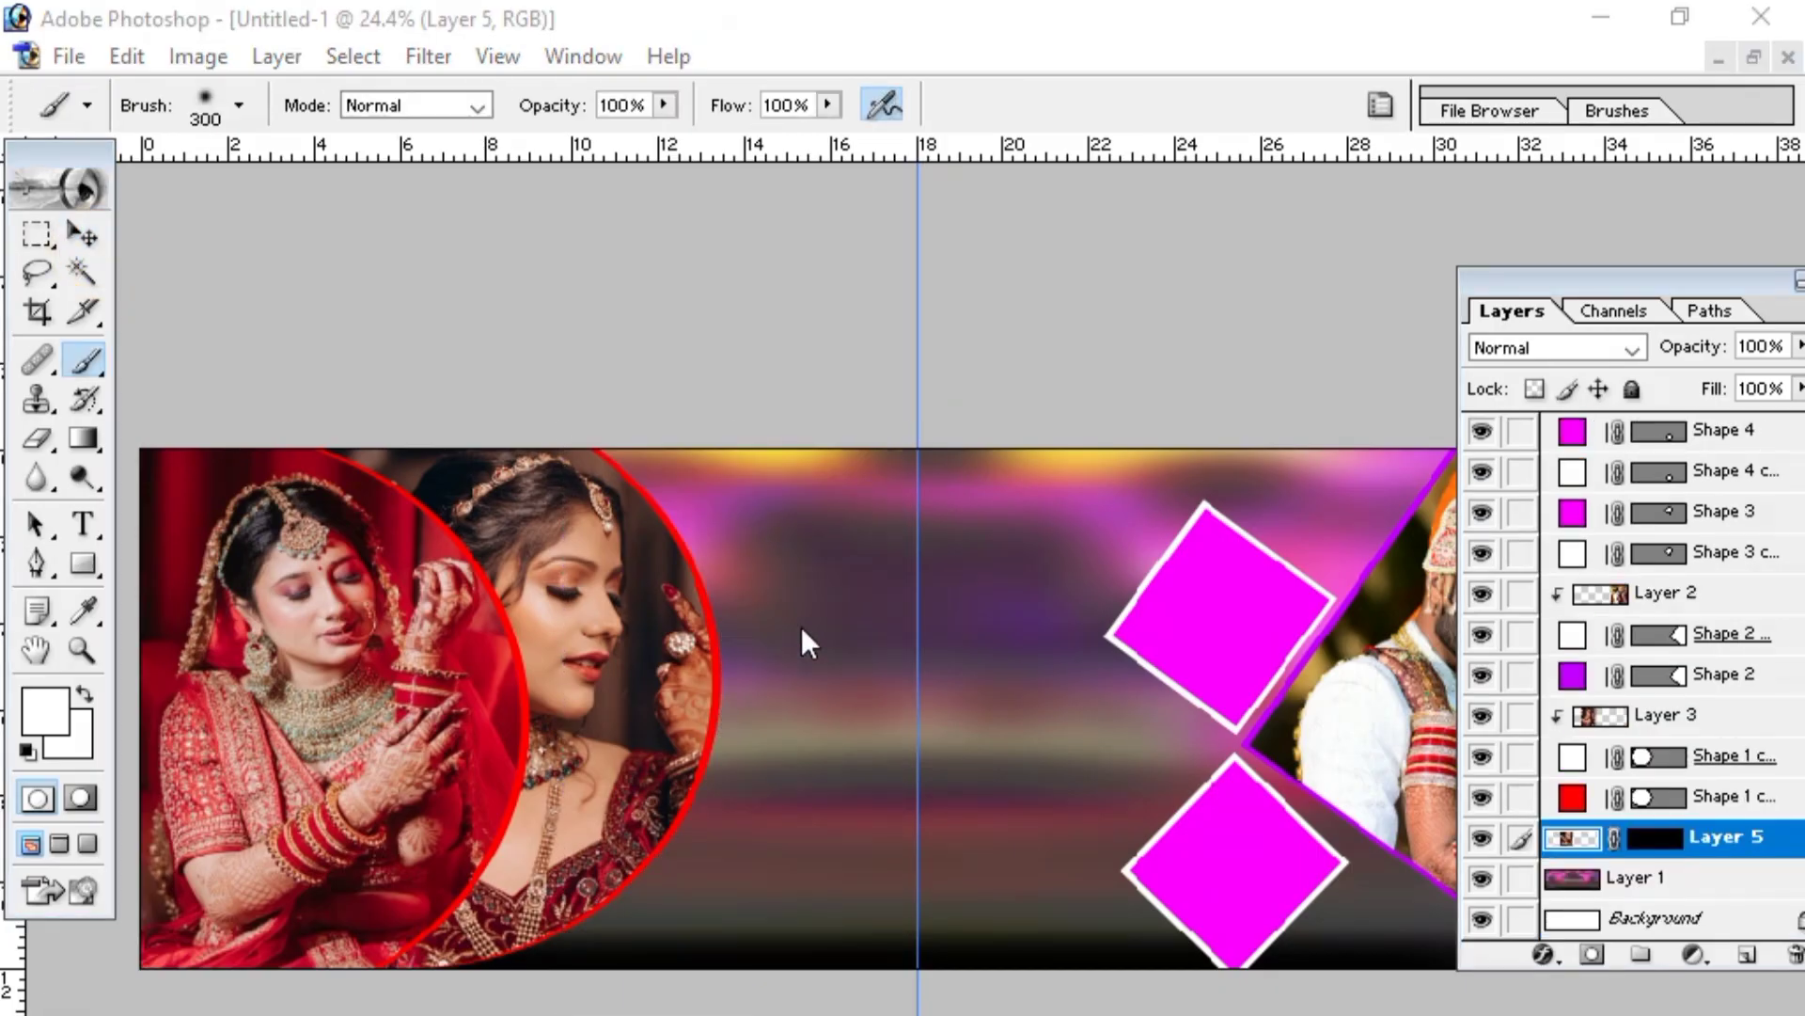
{"action": "left_click", "coordinate": [786, 578]}
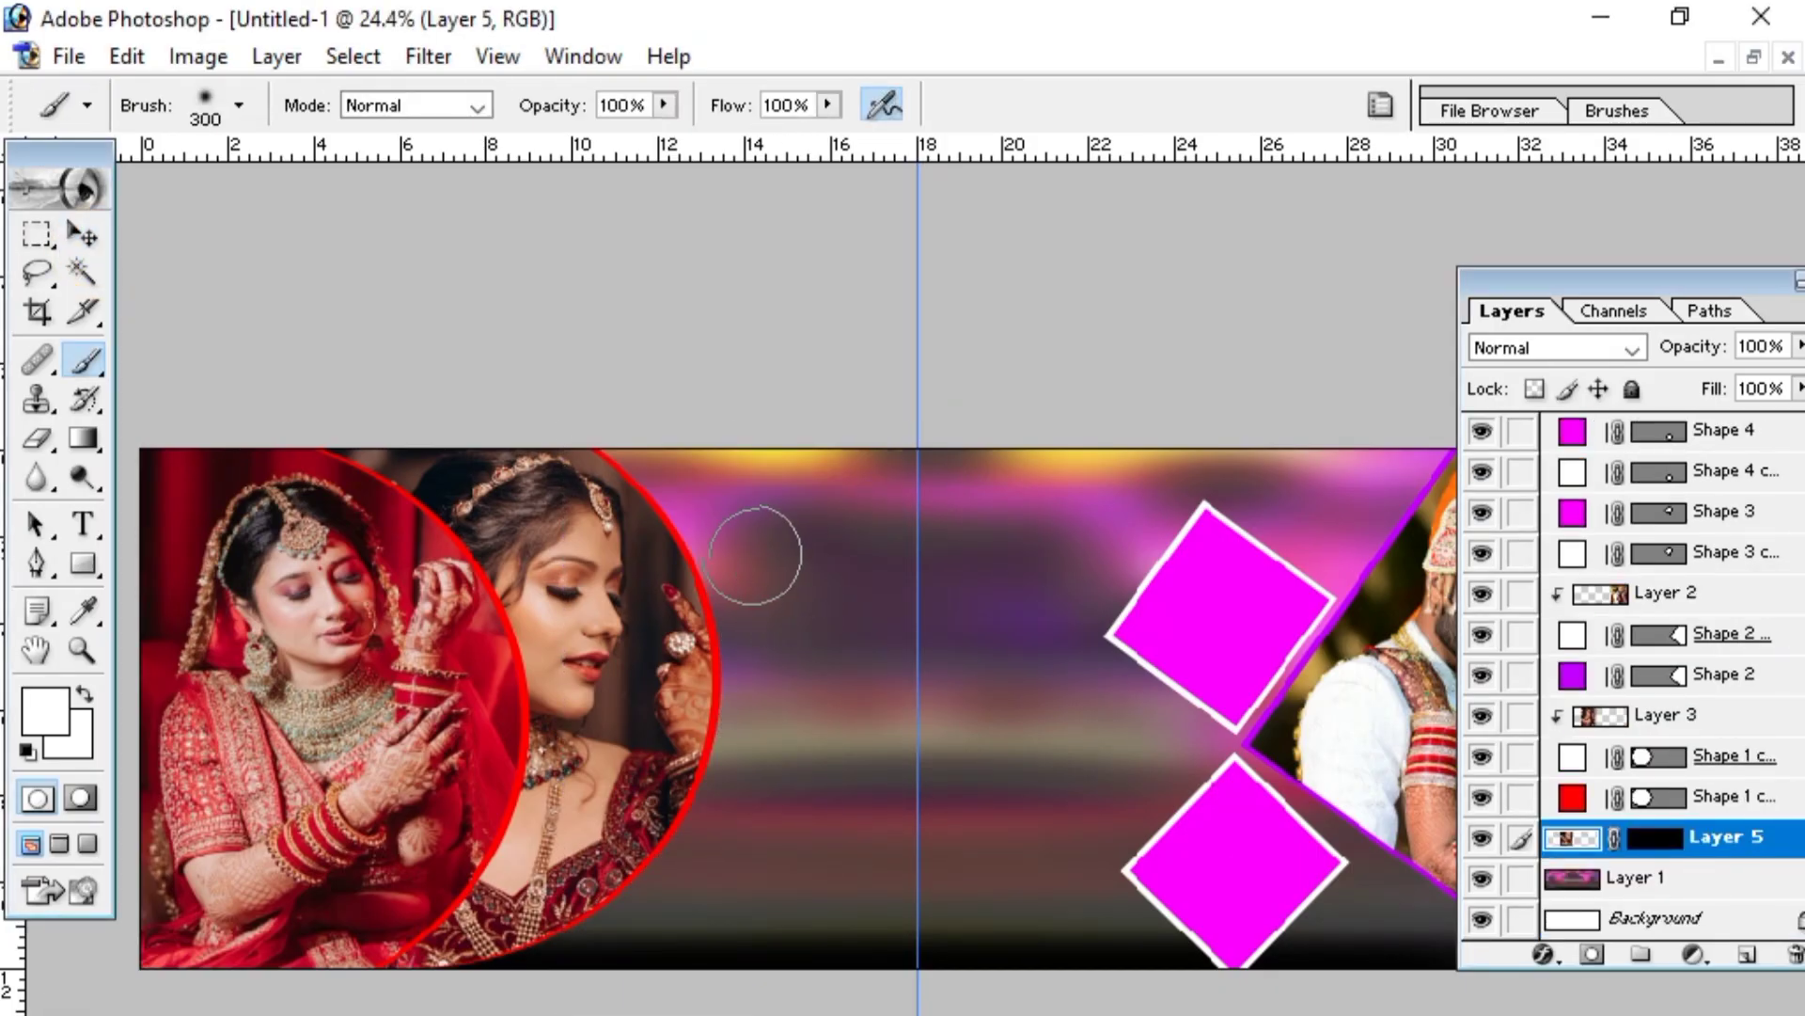
{"action": "left_click", "coordinate": [92, 368]}
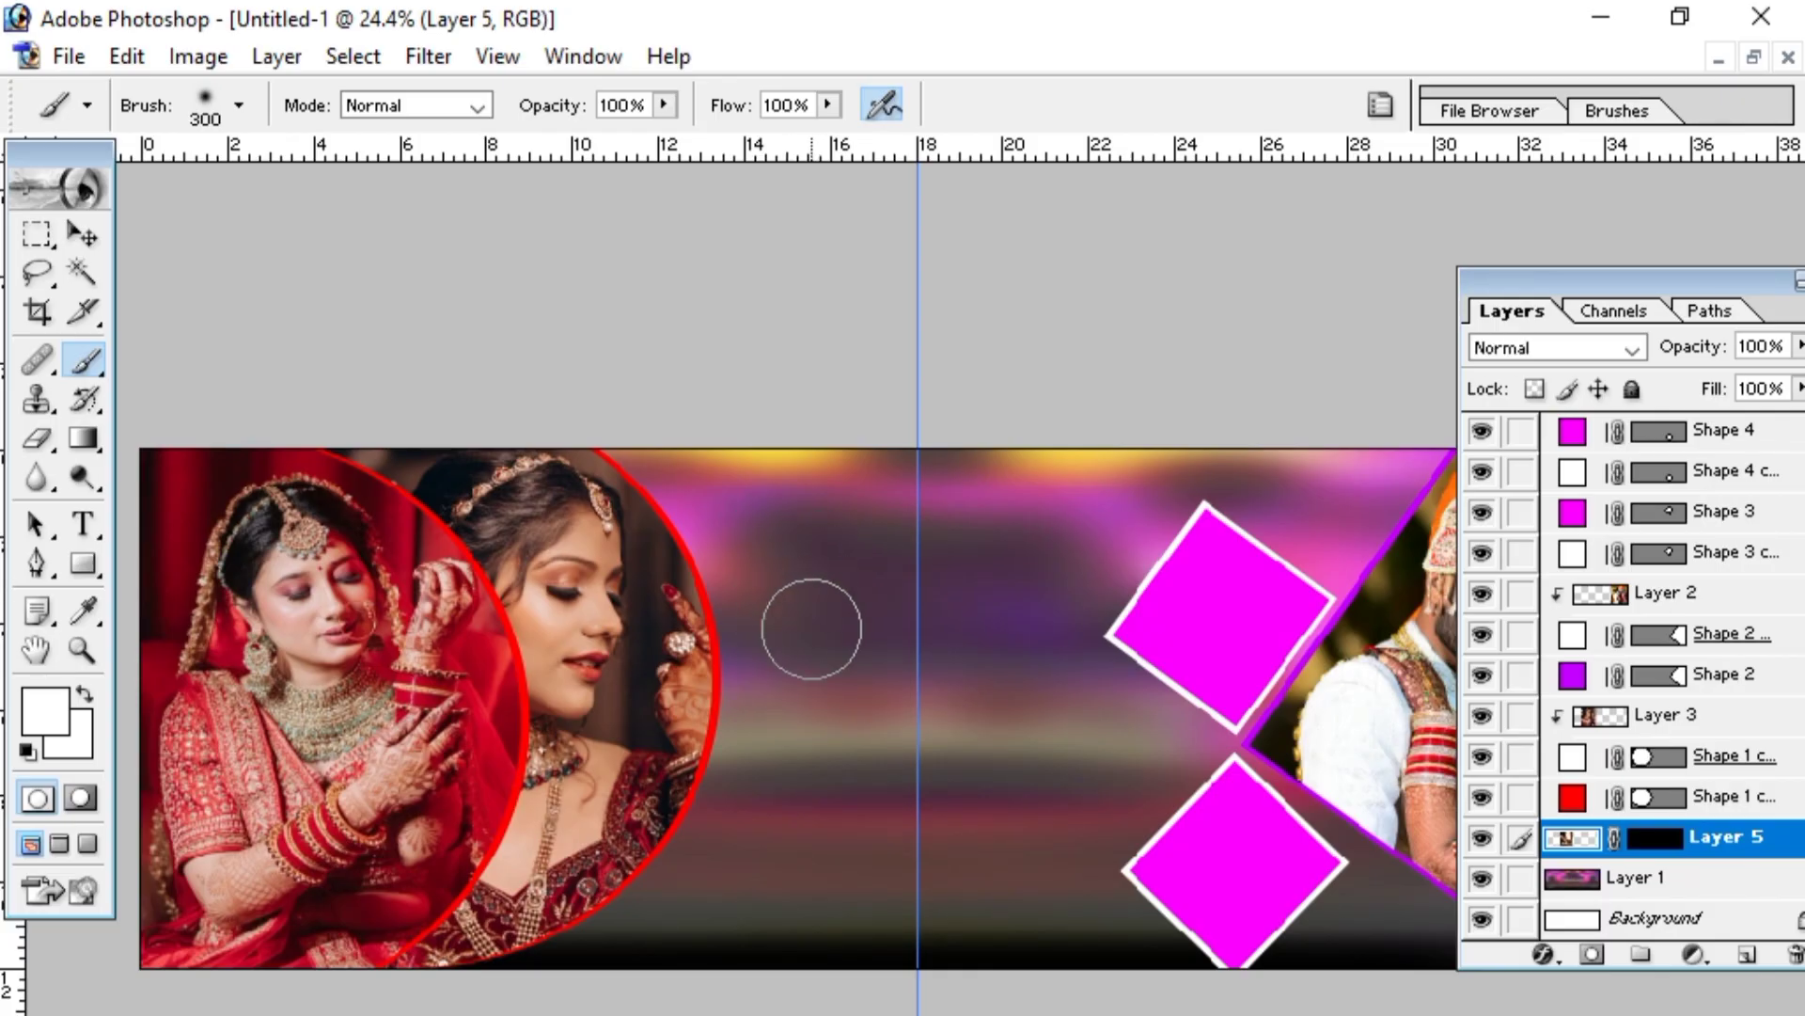
{"action": "left_click", "coordinate": [818, 563]}
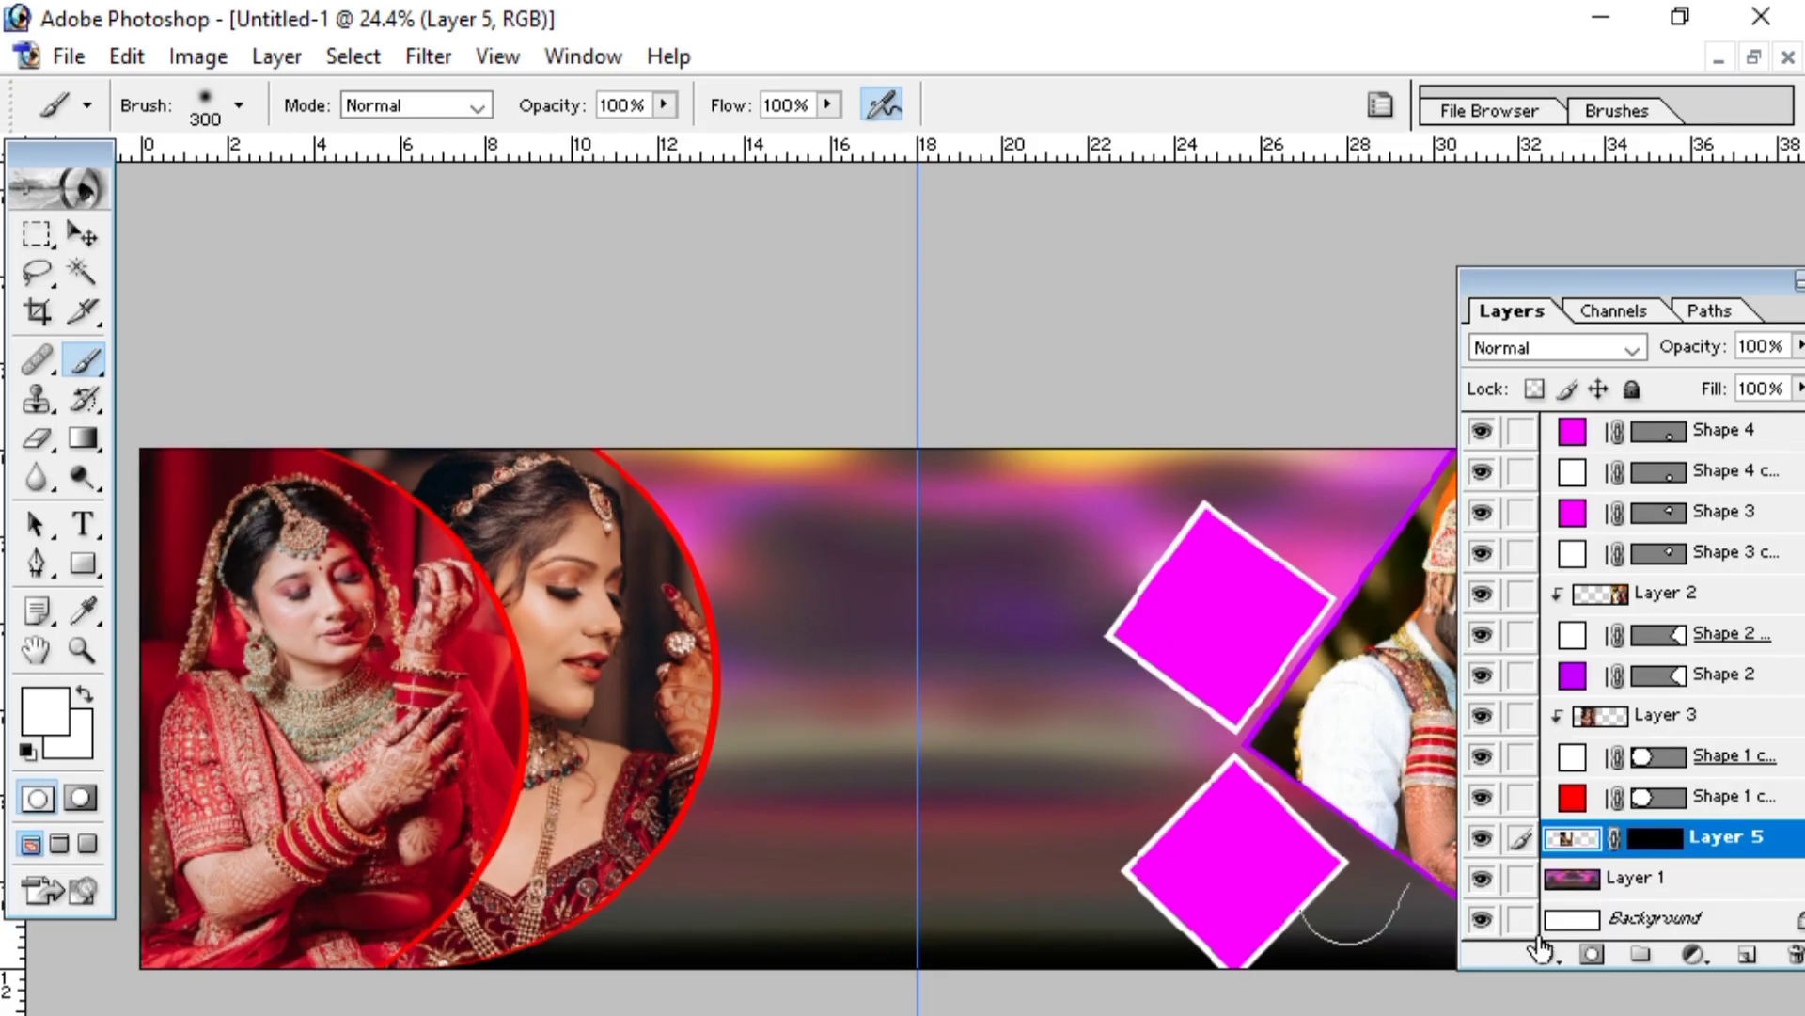
{"action": "left_click", "coordinate": [1659, 838]}
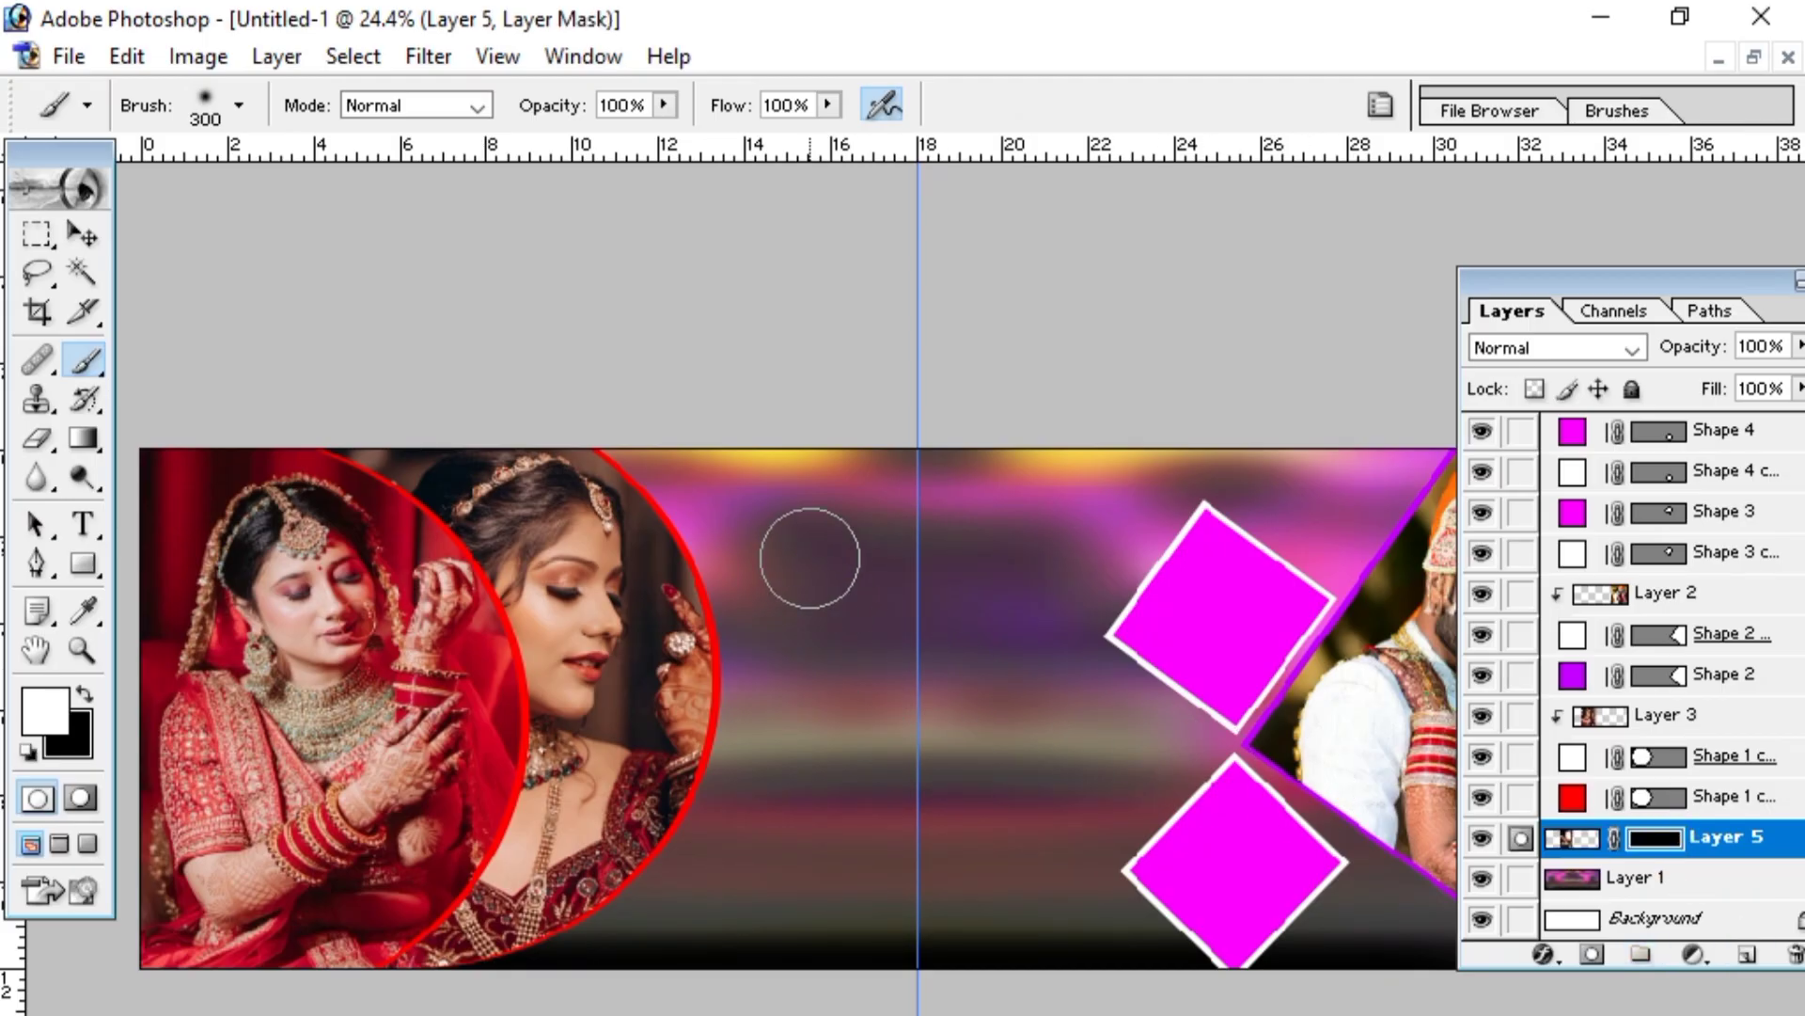
{"action": "mouse_move", "coordinate": [801, 529]}
{"action": "left_mouse_down"}
{"action": "mouse_move", "coordinate": [791, 620]}
{"action": "mouse_move", "coordinate": [818, 700]}
{"action": "mouse_move", "coordinate": [861, 577]}
{"action": "mouse_move", "coordinate": [840, 524]}
{"action": "mouse_move", "coordinate": [793, 569]}
{"action": "mouse_move", "coordinate": [813, 732]}
{"action": "left_mouse_up"}
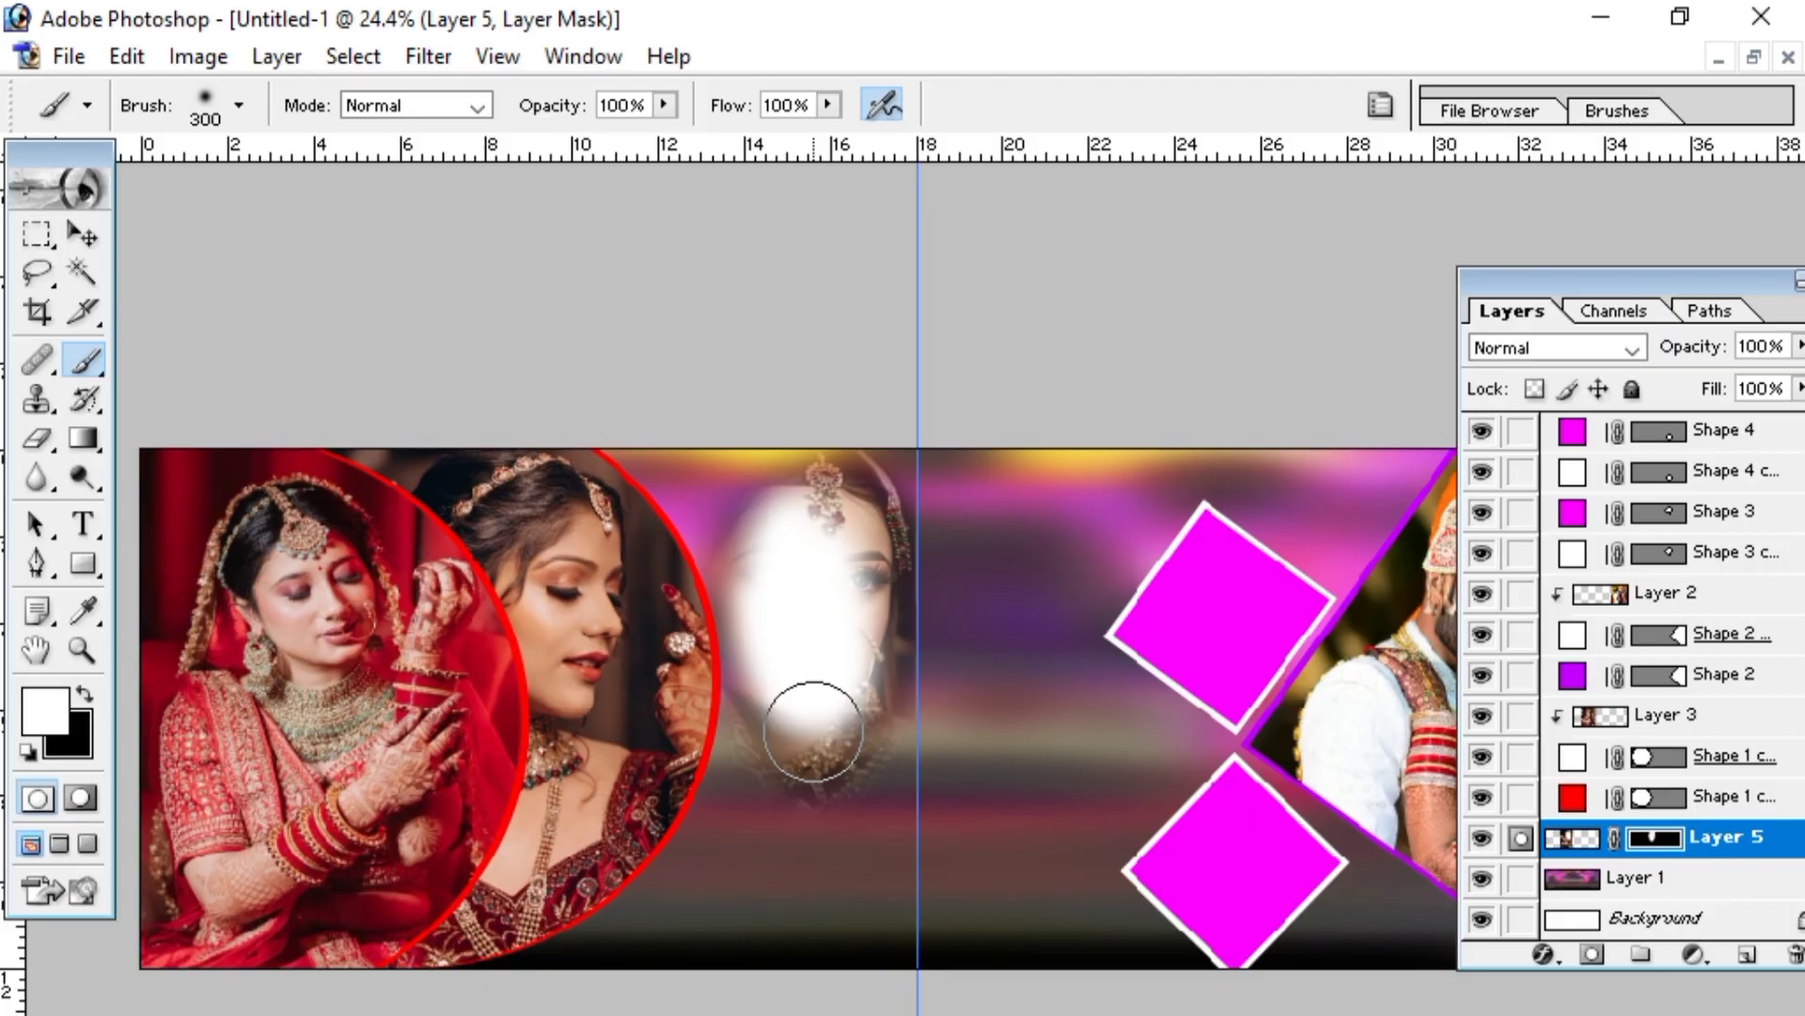
{"action": "key", "text": "ctrl+z"}
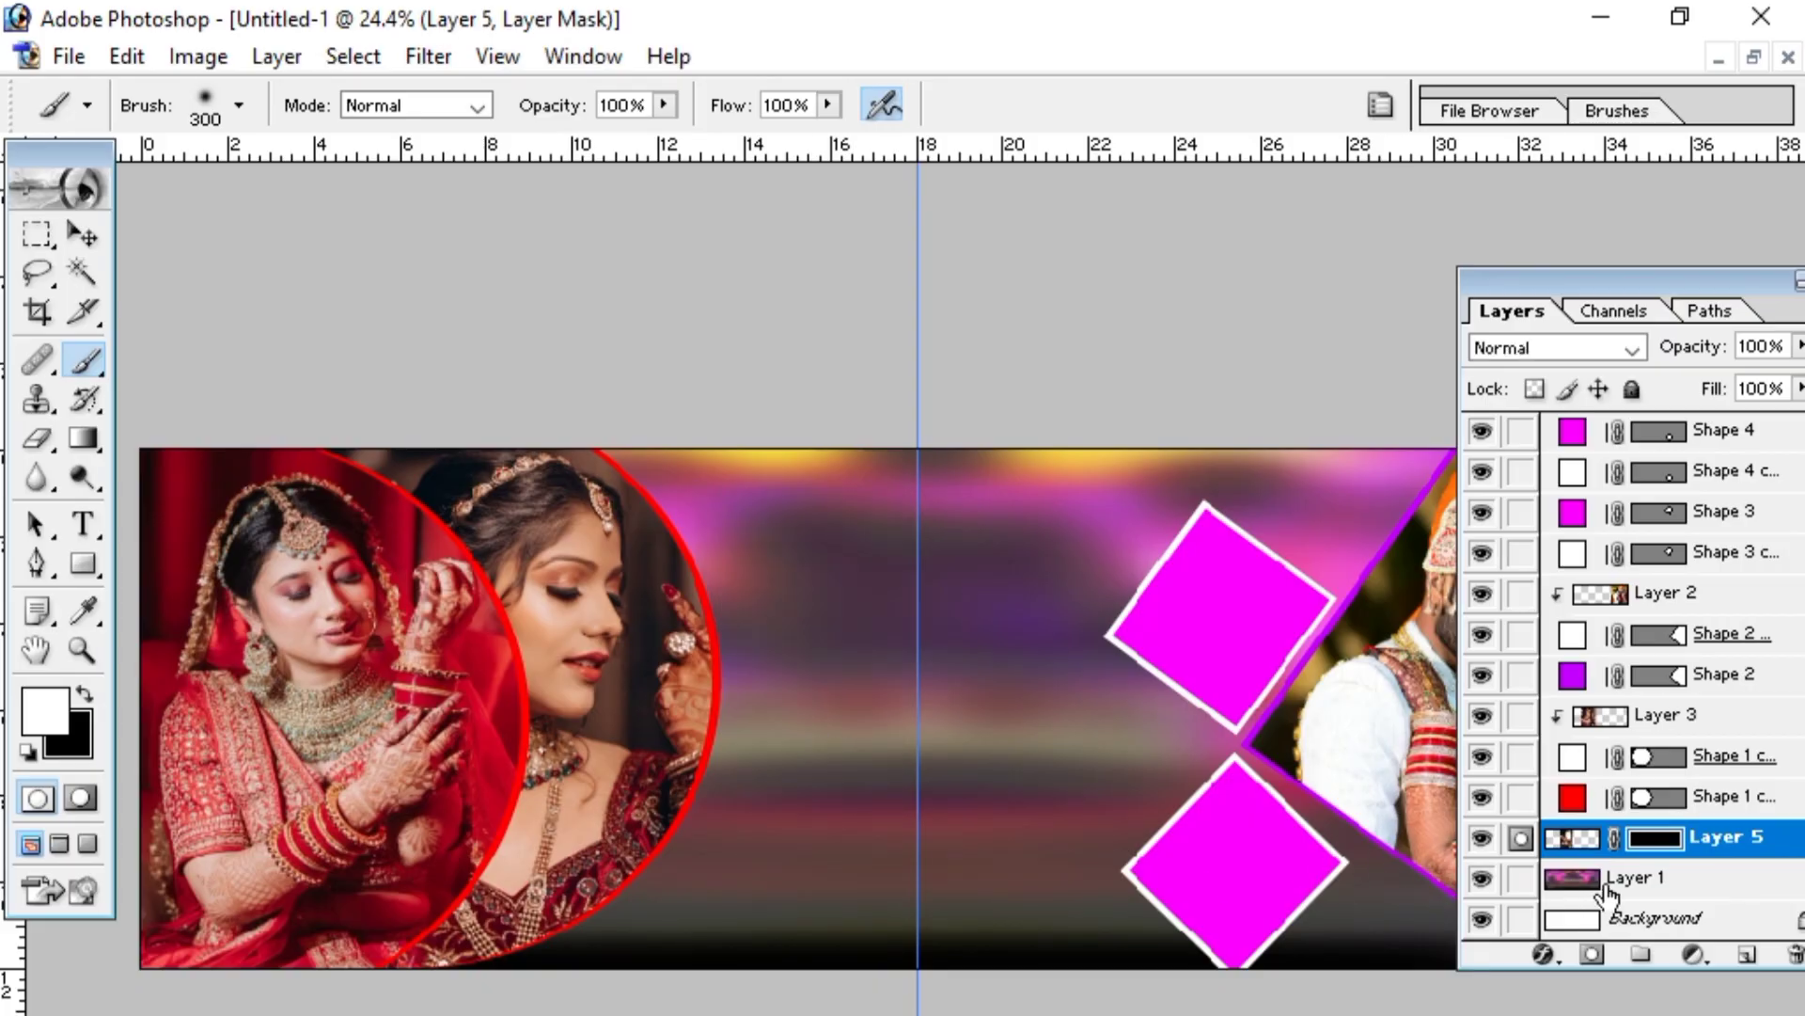
{"action": "left_click", "coordinate": [1587, 851]}
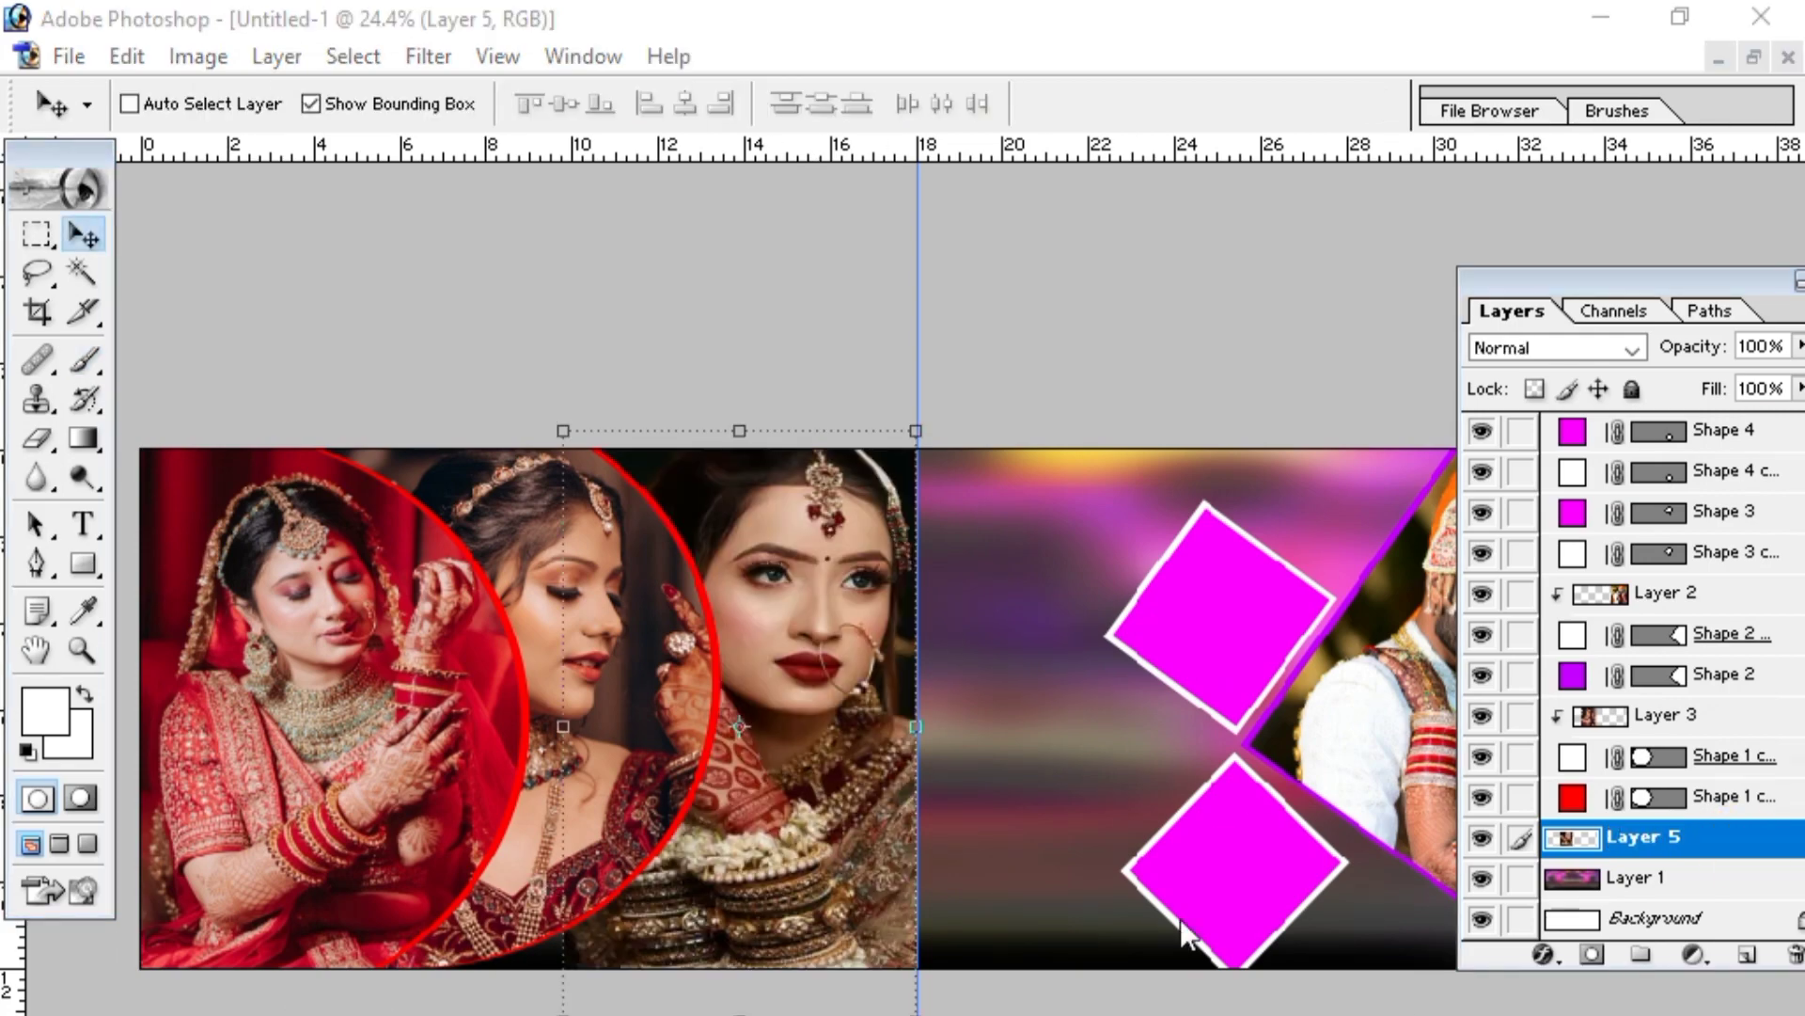
{"action": "left_click", "coordinate": [814, 745]}
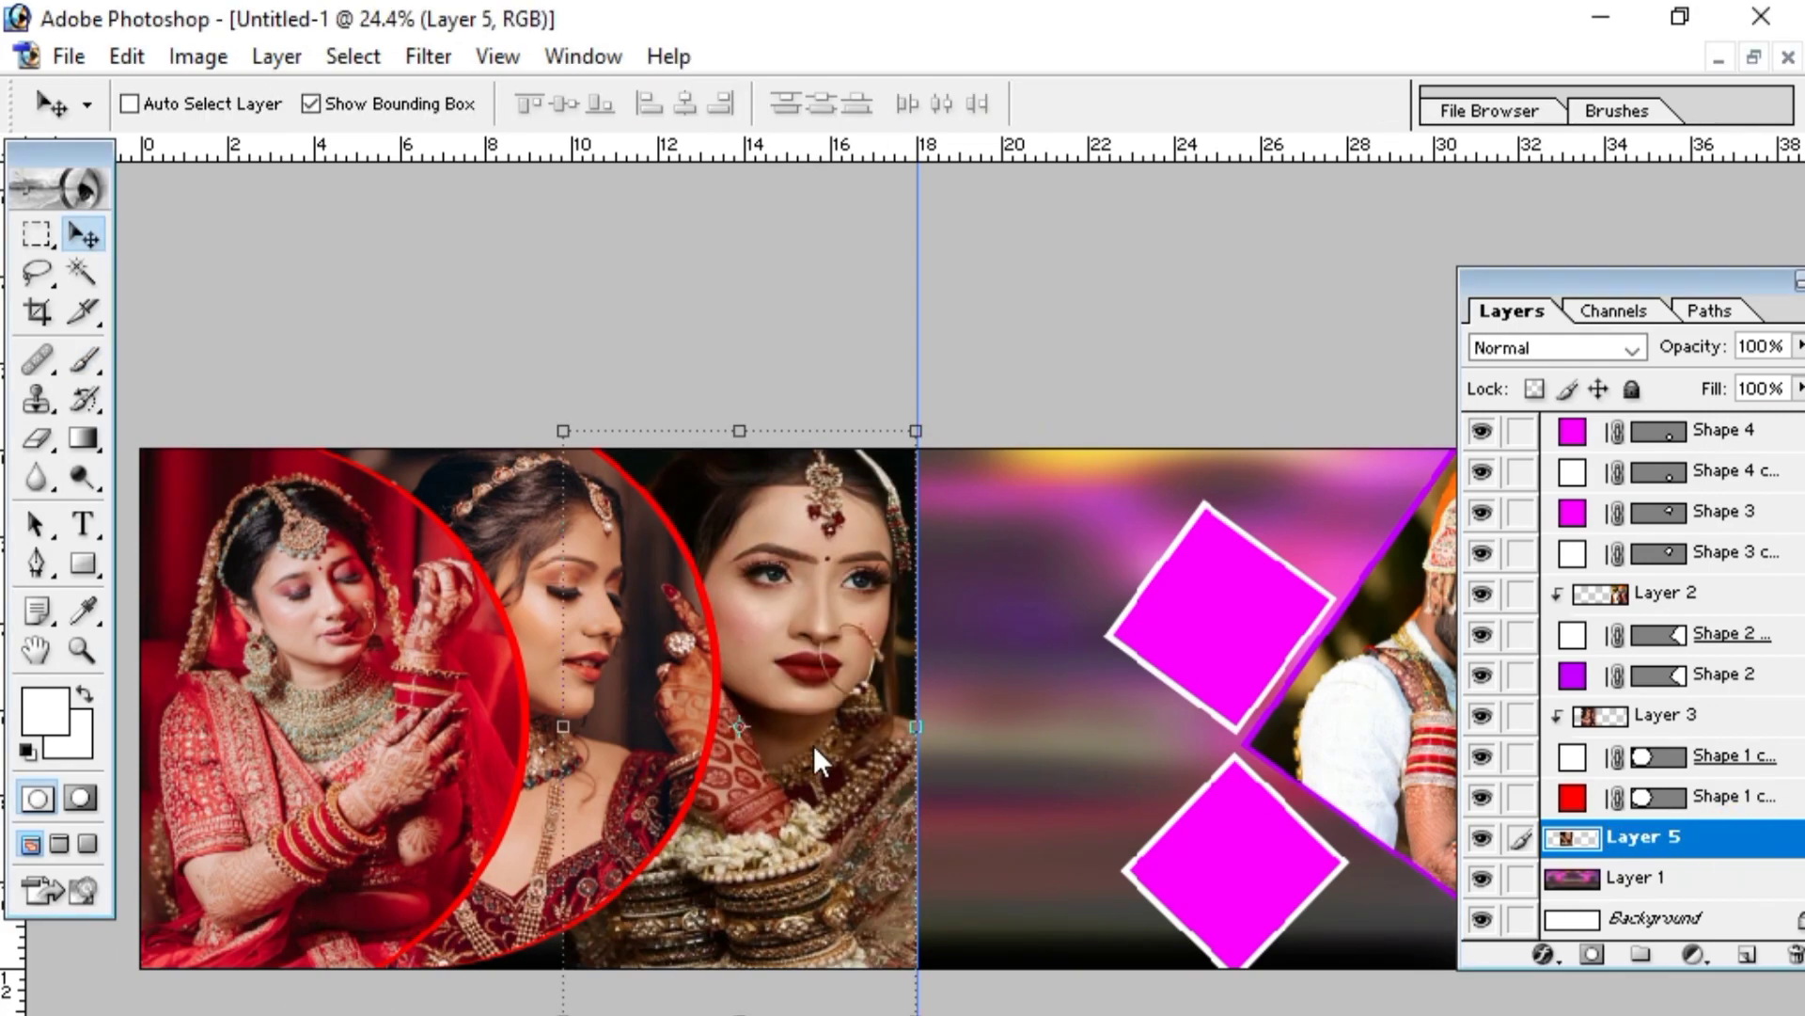
- Add a hide-all layer mask to the bride portrait, reveal her with a white 300 px soft brush, and set the blend mode to Luminosity
{"action": "left_click", "coordinate": [1592, 955], "text": "alt"}
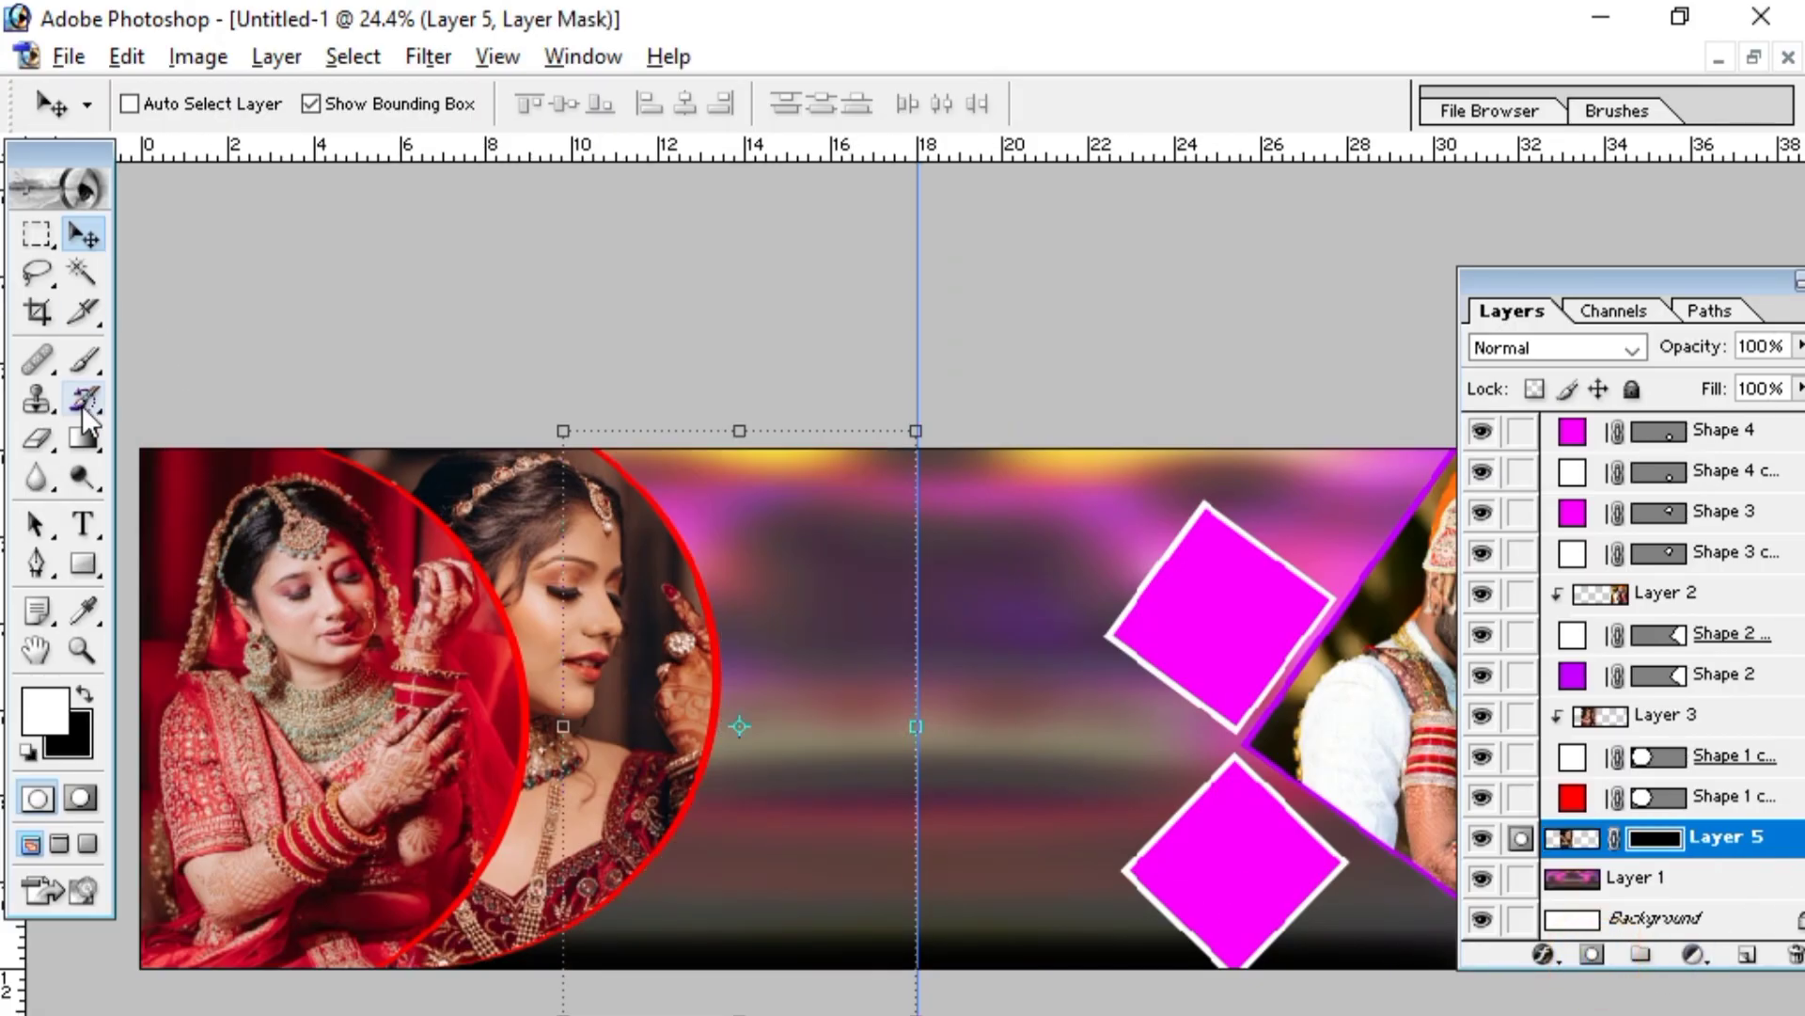
{"action": "left_click", "coordinate": [86, 370]}
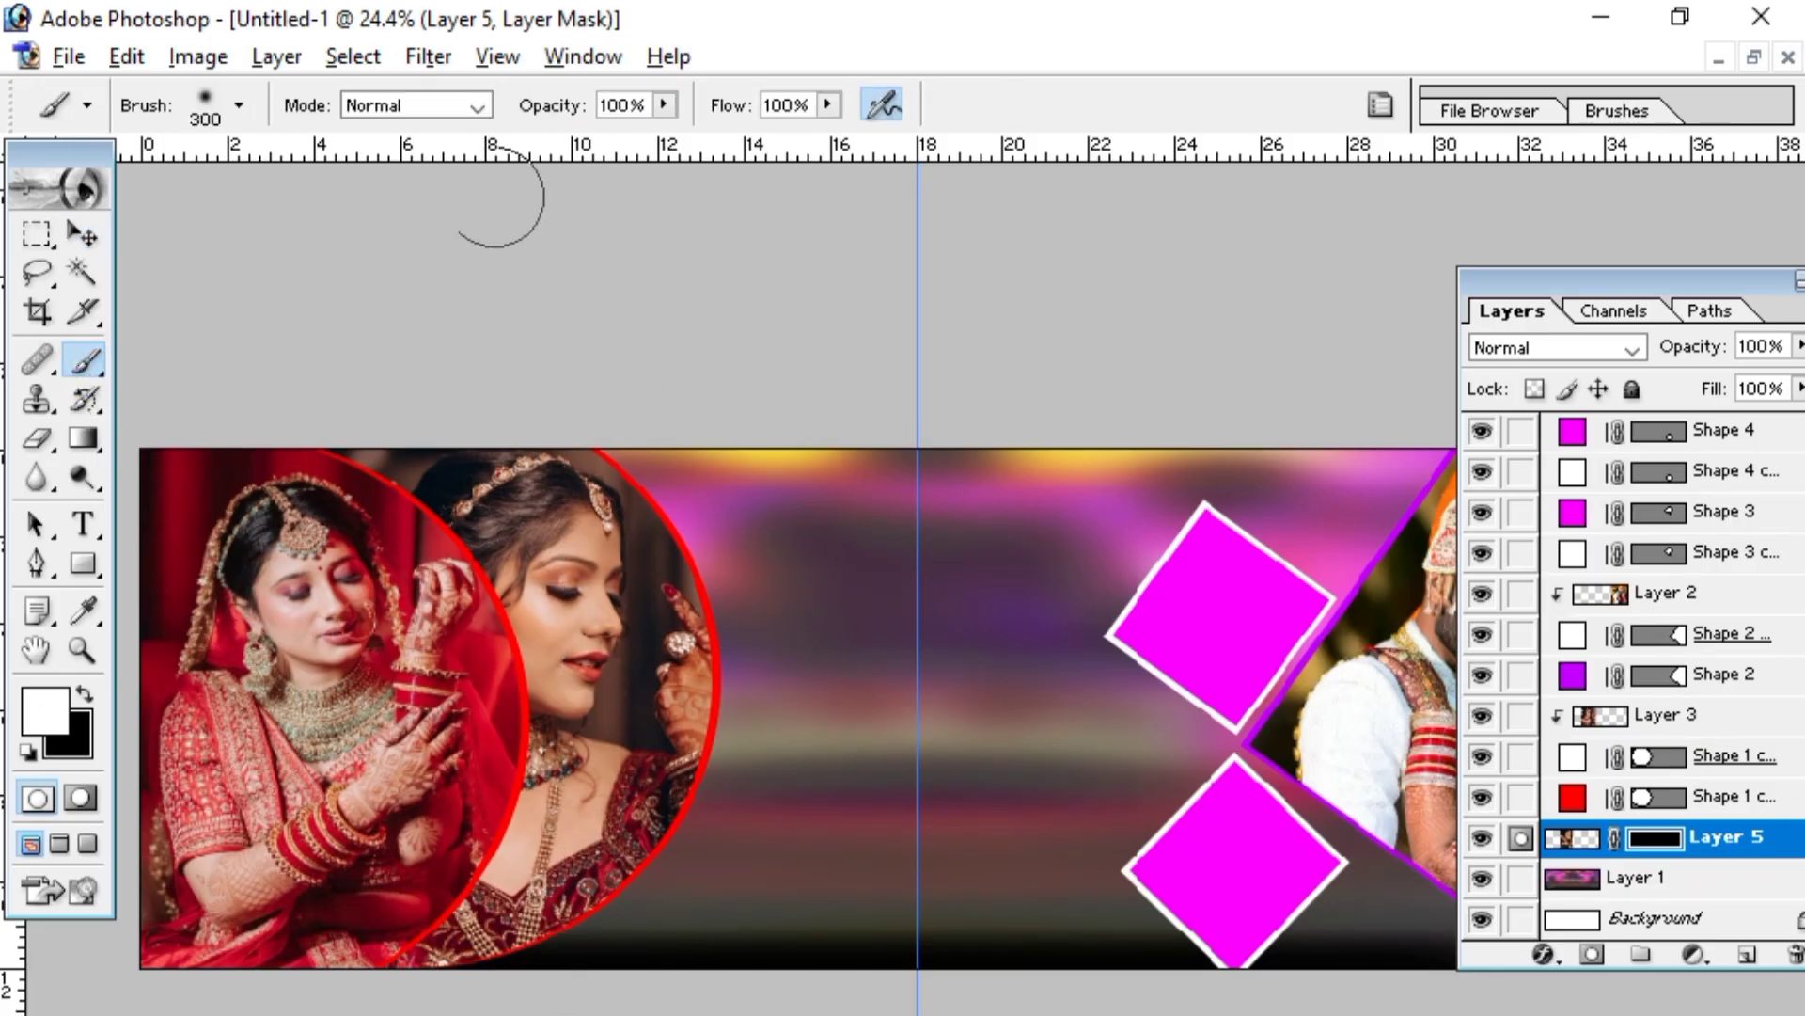
{"action": "mouse_move", "coordinate": [798, 573]}
{"action": "left_mouse_down"}
{"action": "mouse_move", "coordinate": [784, 655]}
{"action": "mouse_move", "coordinate": [830, 786]}
{"action": "mouse_move", "coordinate": [881, 676]}
{"action": "mouse_move", "coordinate": [824, 553]}
{"action": "mouse_move", "coordinate": [772, 543]}
{"action": "mouse_move", "coordinate": [757, 609]}
{"action": "mouse_move", "coordinate": [779, 758]}
{"action": "mouse_move", "coordinate": [701, 912]}
{"action": "mouse_move", "coordinate": [762, 897]}
{"action": "mouse_move", "coordinate": [855, 775]}
{"action": "mouse_move", "coordinate": [849, 897]}
{"action": "mouse_move", "coordinate": [836, 624]}
{"action": "mouse_move", "coordinate": [814, 548]}
{"action": "mouse_move", "coordinate": [755, 478]}
{"action": "mouse_move", "coordinate": [816, 472]}
{"action": "mouse_move", "coordinate": [853, 549]}
{"action": "mouse_move", "coordinate": [805, 826]}
{"action": "mouse_move", "coordinate": [713, 928]}
{"action": "mouse_move", "coordinate": [780, 898]}
{"action": "left_mouse_up"}
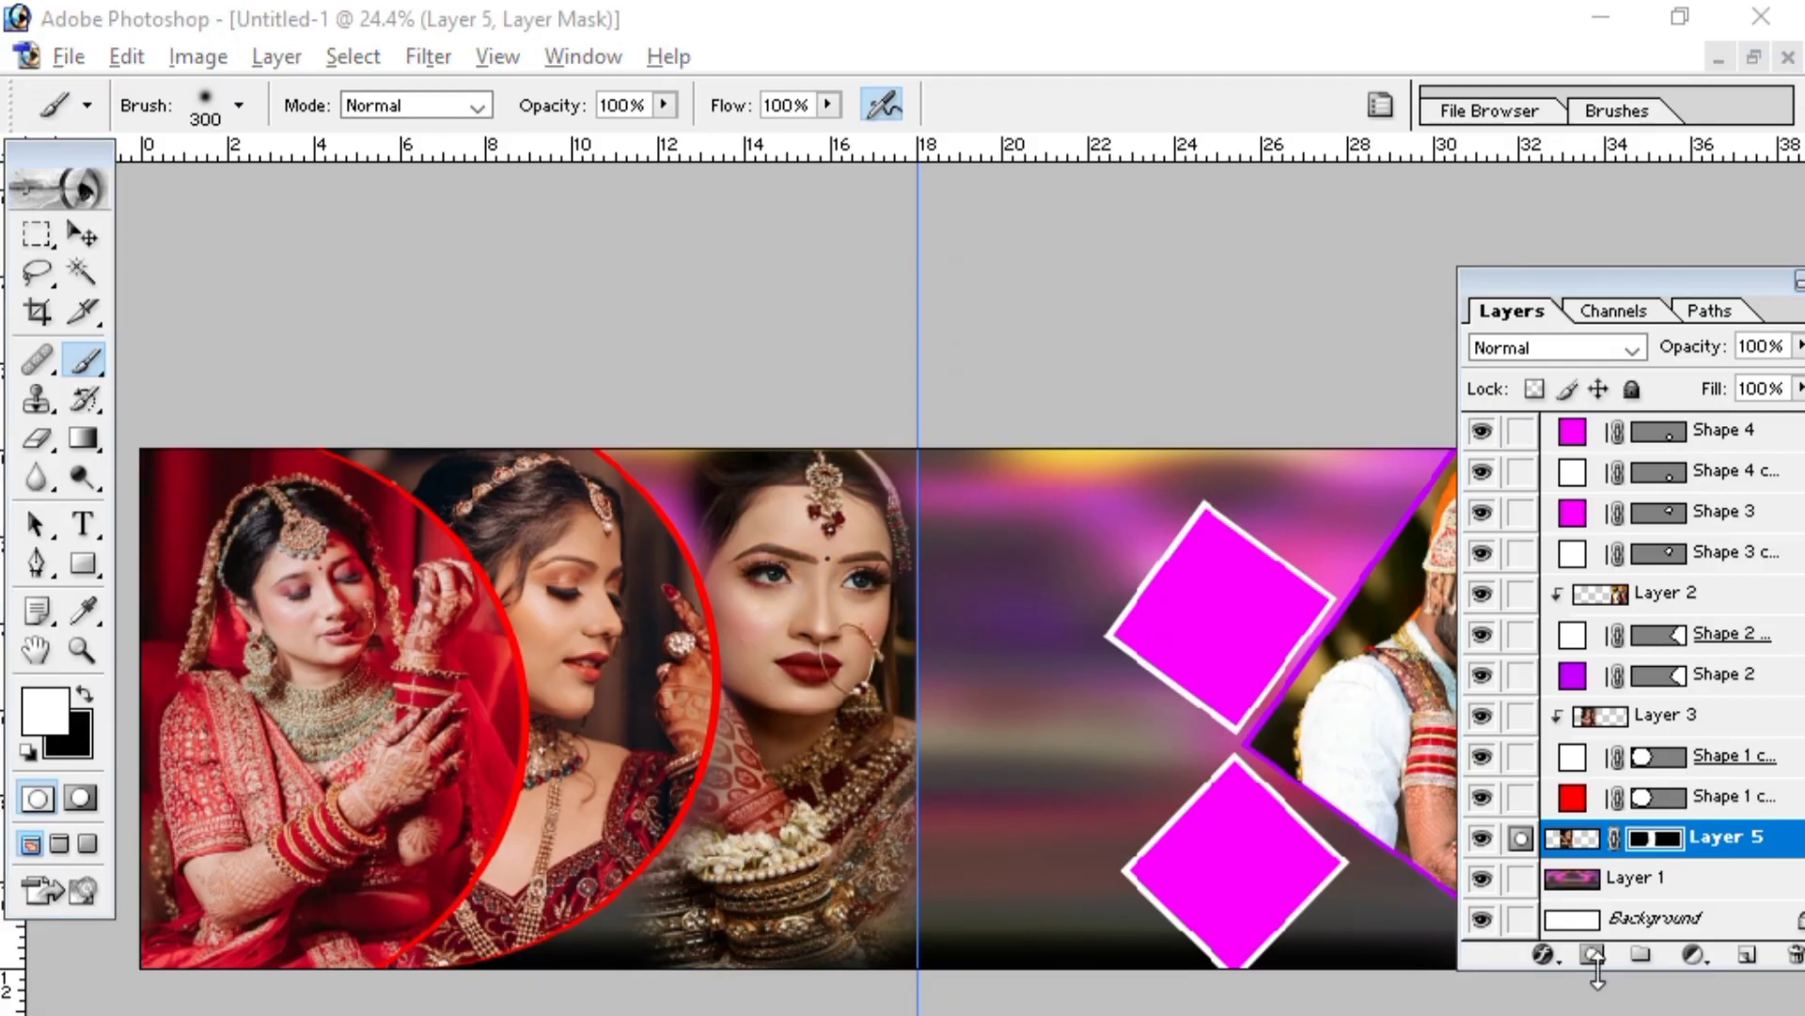
{"action": "left_click", "coordinate": [1640, 355]}
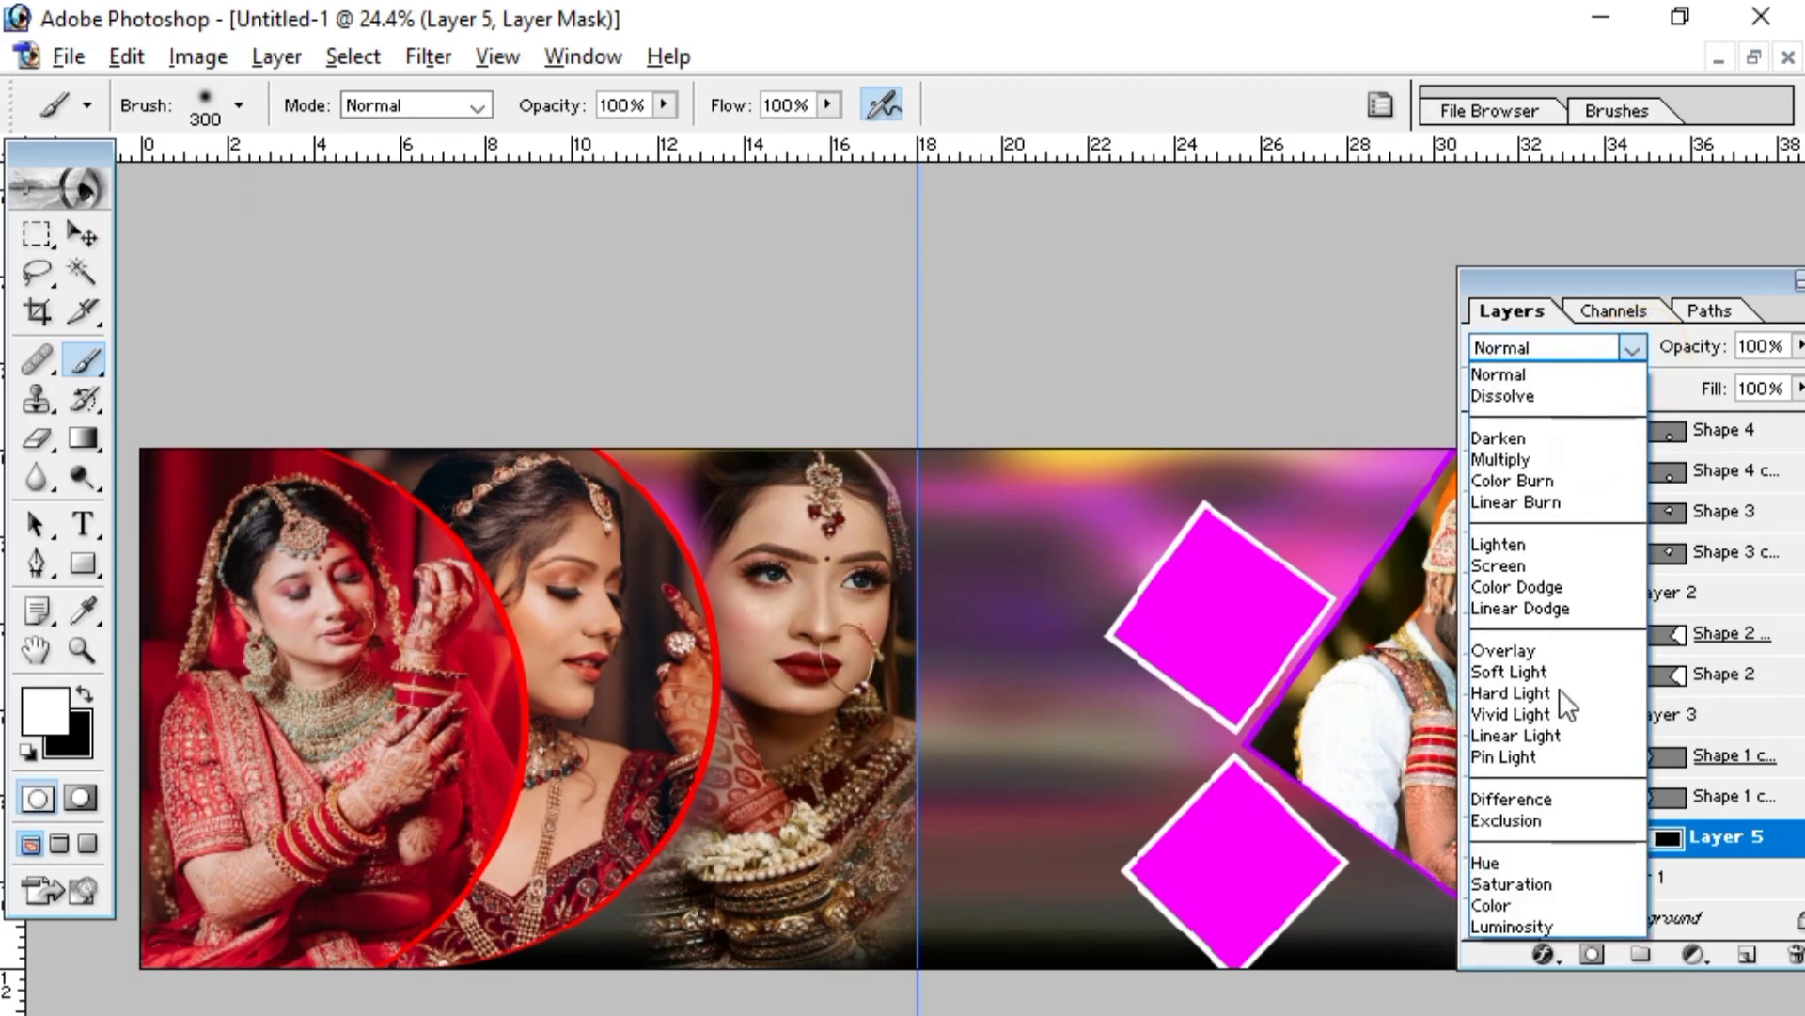
{"action": "left_click", "coordinate": [1525, 923]}
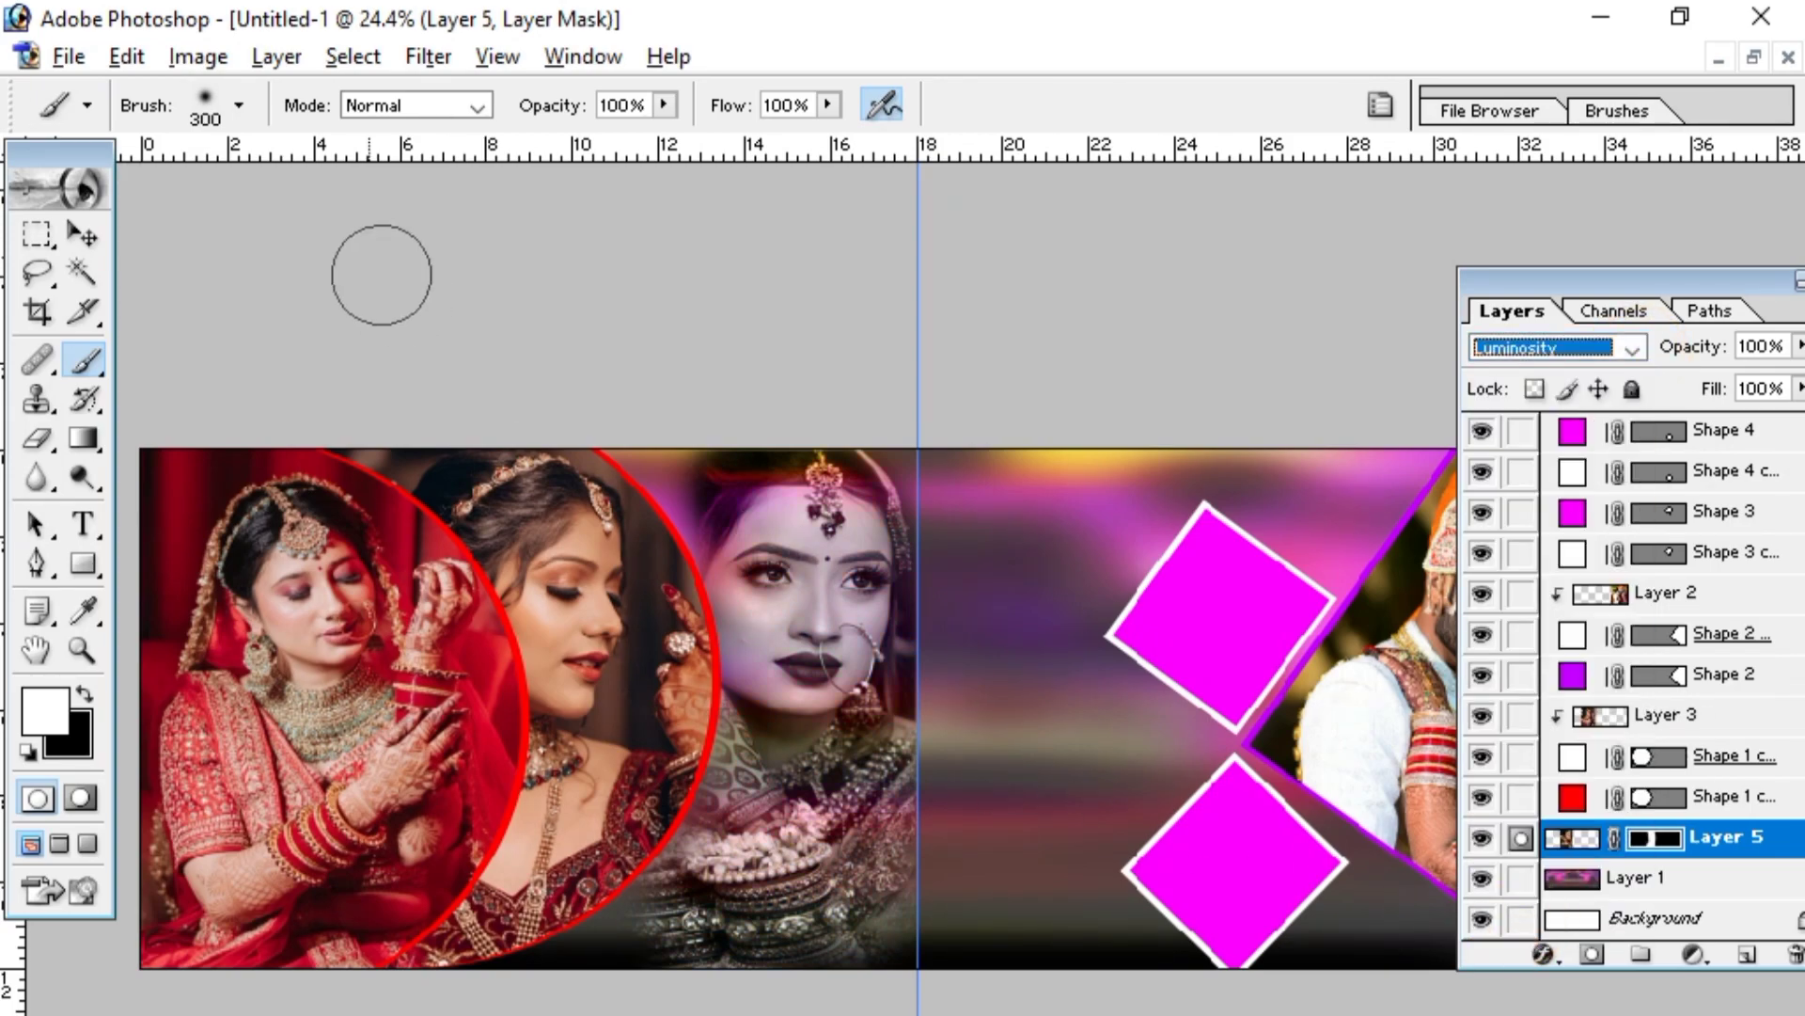
- Select the upper magenta square's layer and open the bride photo e78fece1fb28b011540edb079be0062c.jpg
{"action": "left_click", "coordinate": [84, 232]}
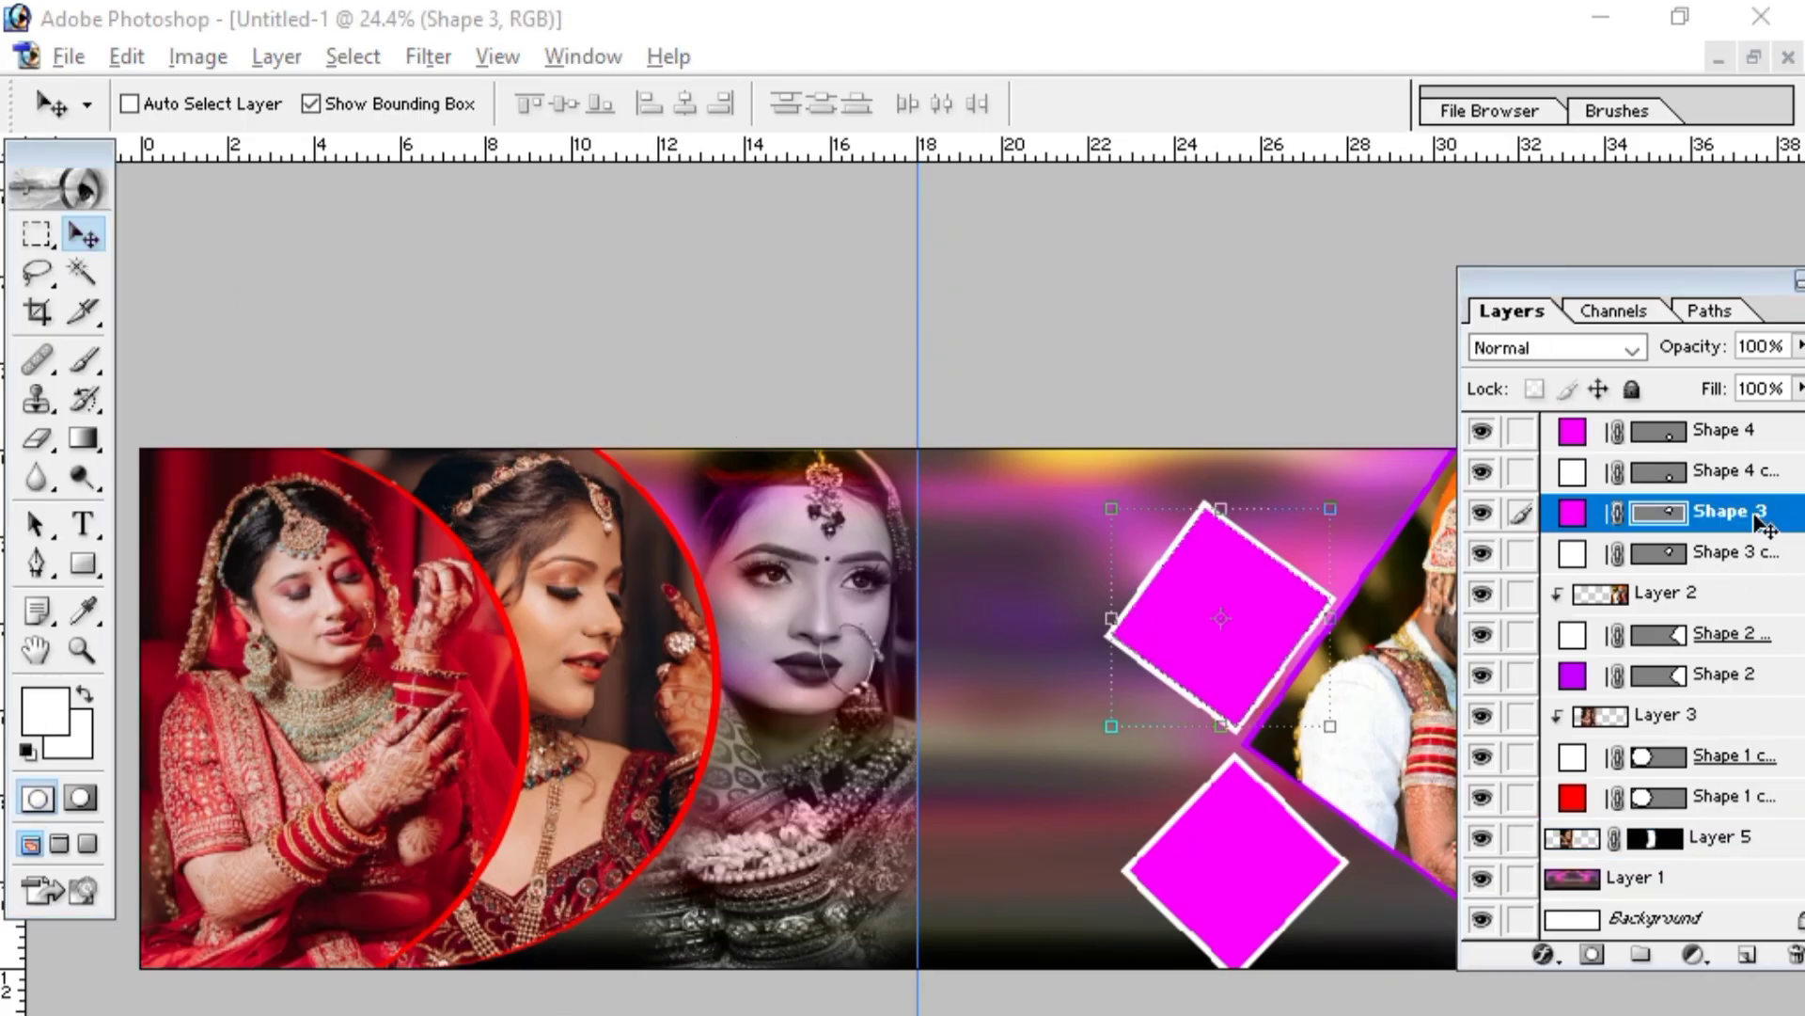
{"action": "left_click", "coordinate": [1760, 517]}
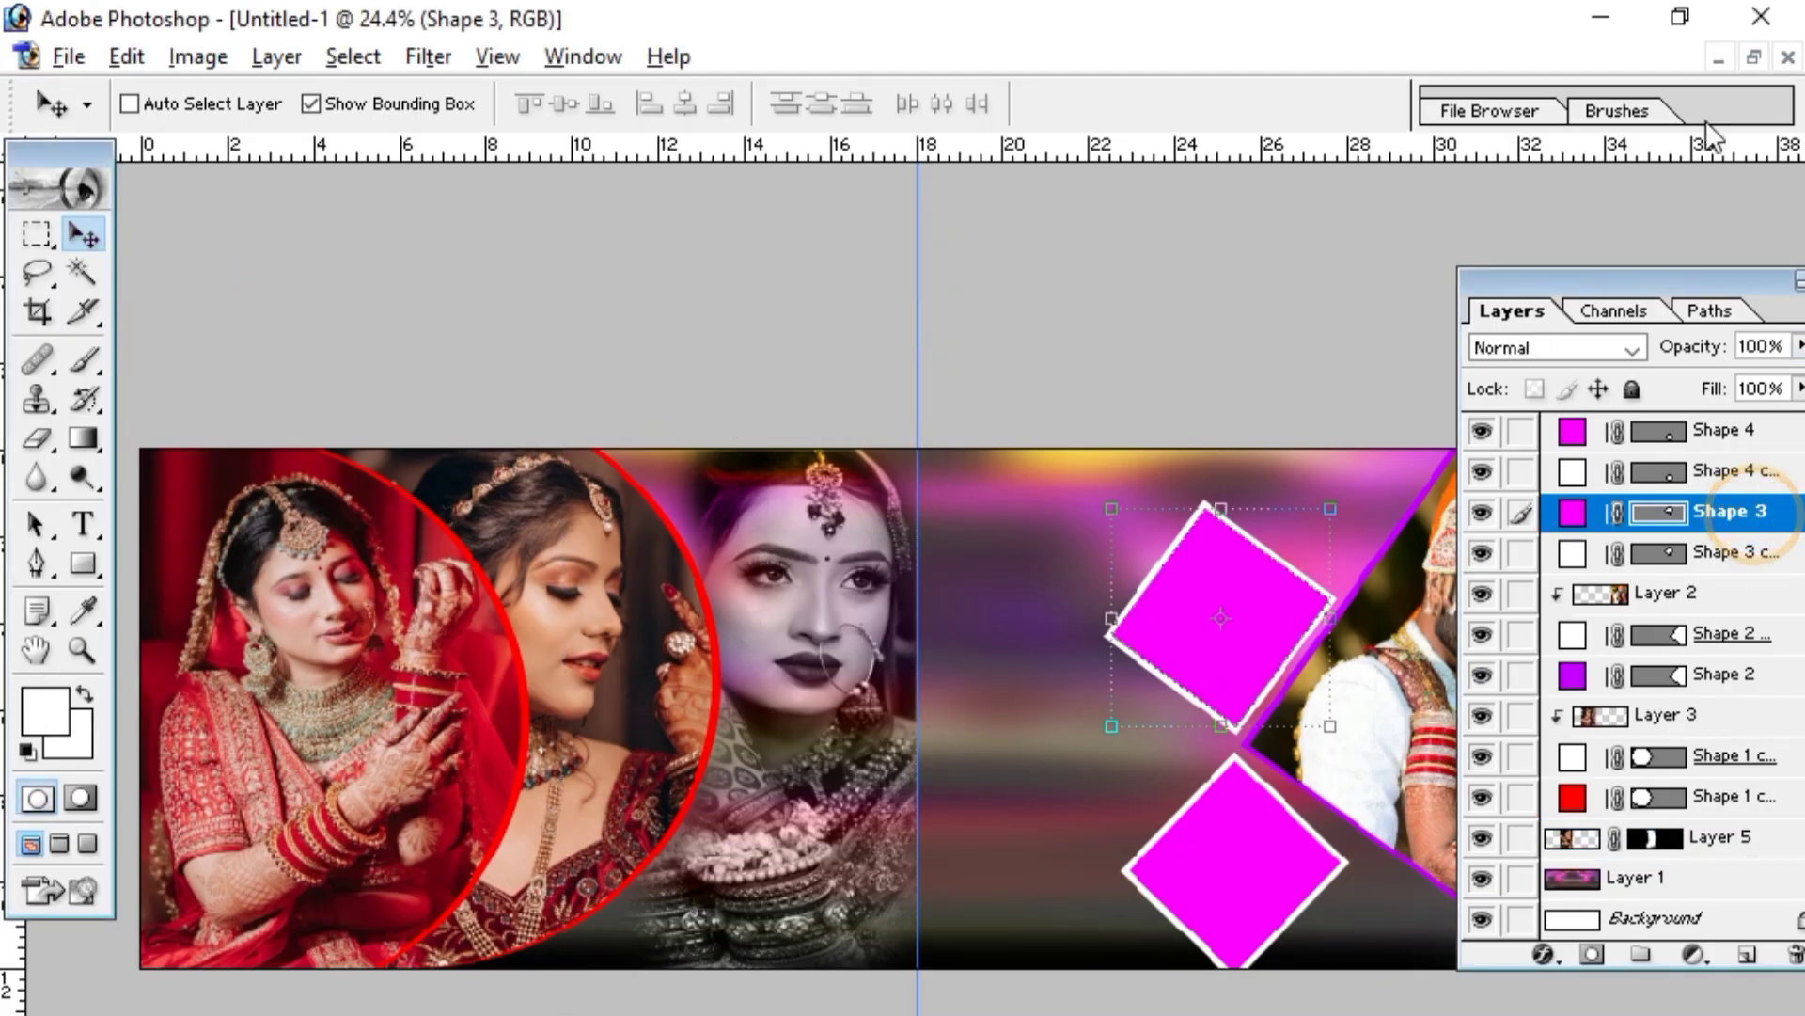
{"action": "left_click", "coordinate": [69, 56]}
{"action": "left_click", "coordinate": [98, 135]}
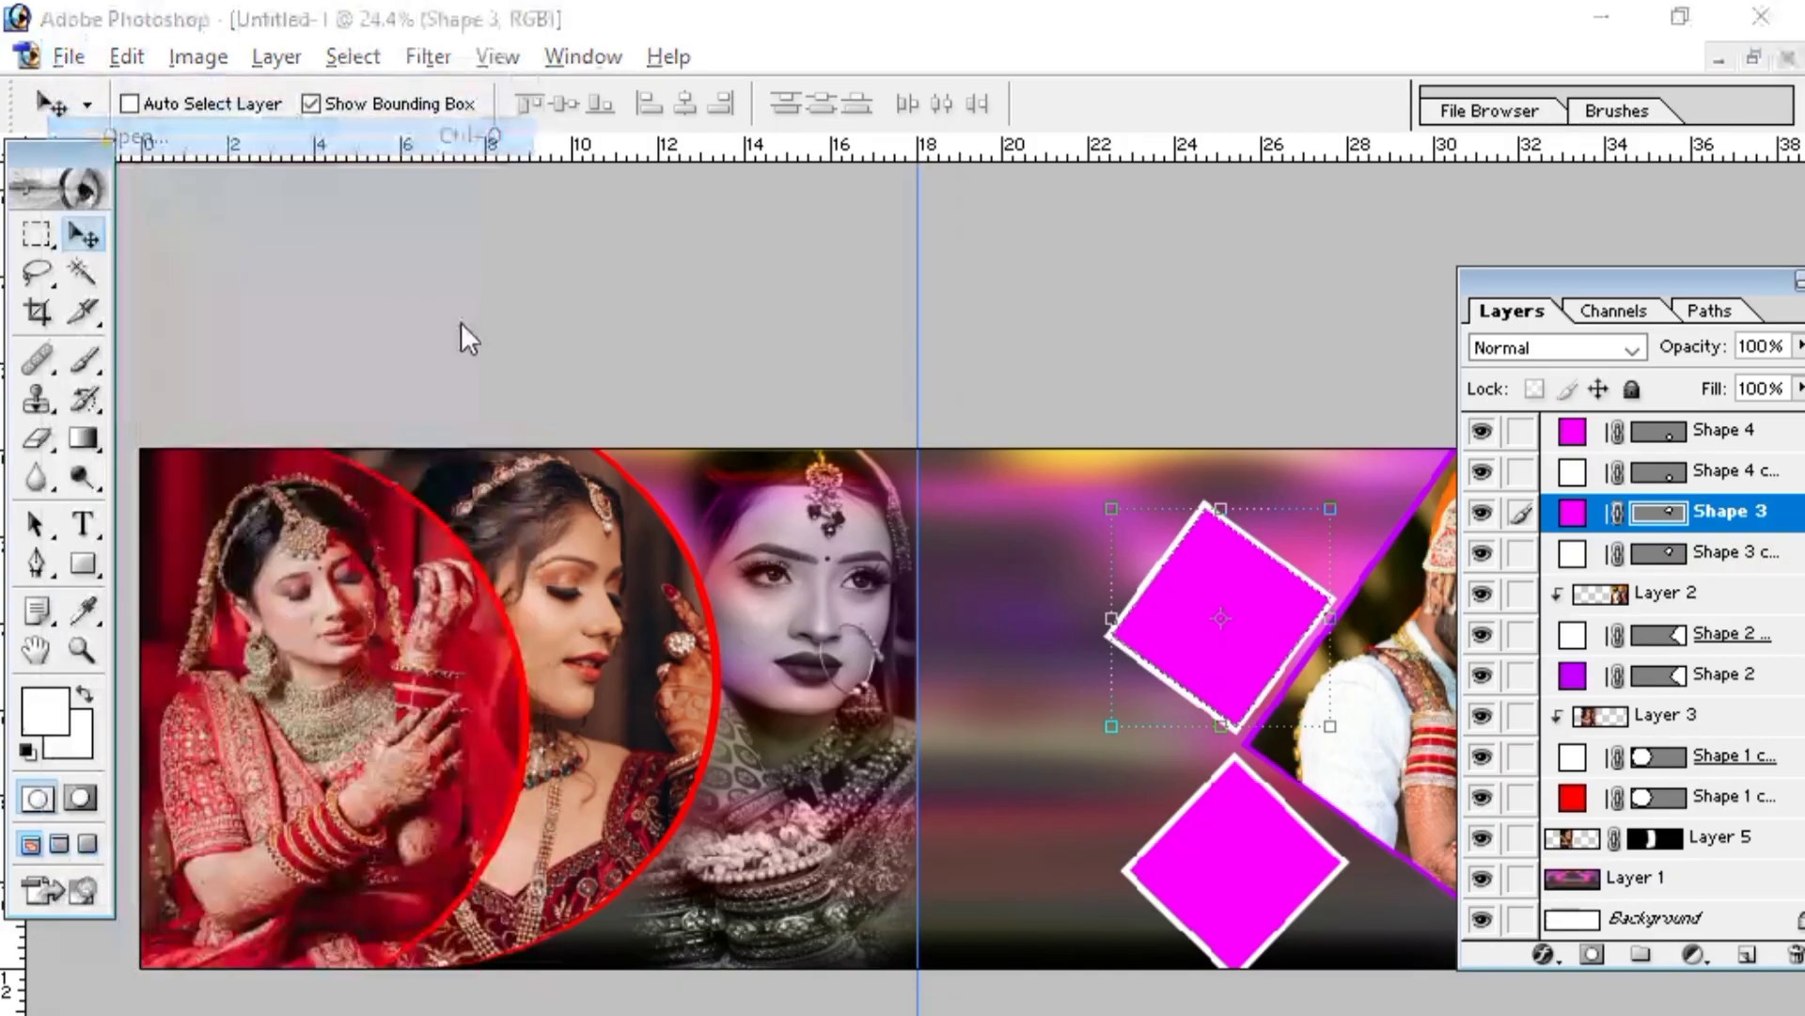
{"action": "scroll", "coordinate": [782, 356], "scroll_direction": "down", "scroll_amount": 3}
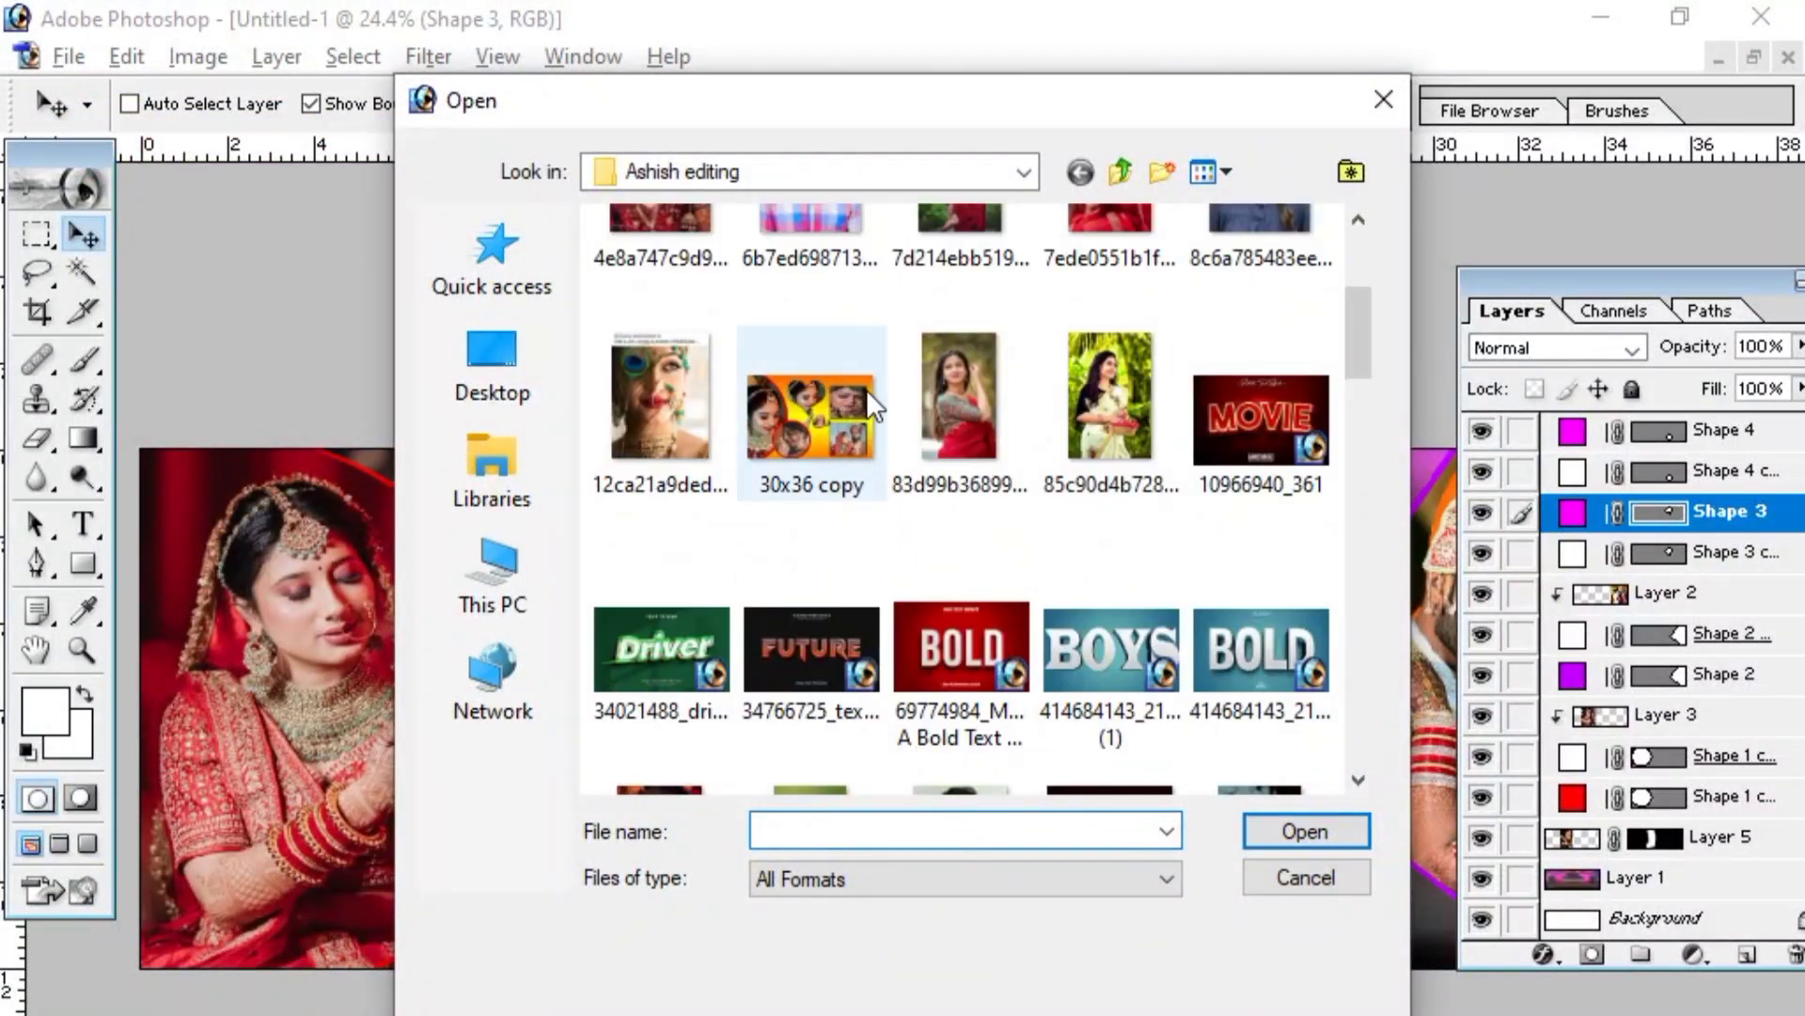
{"action": "scroll", "coordinate": [866, 389], "scroll_direction": "down", "scroll_amount": 5}
{"action": "left_click", "coordinate": [961, 583]}
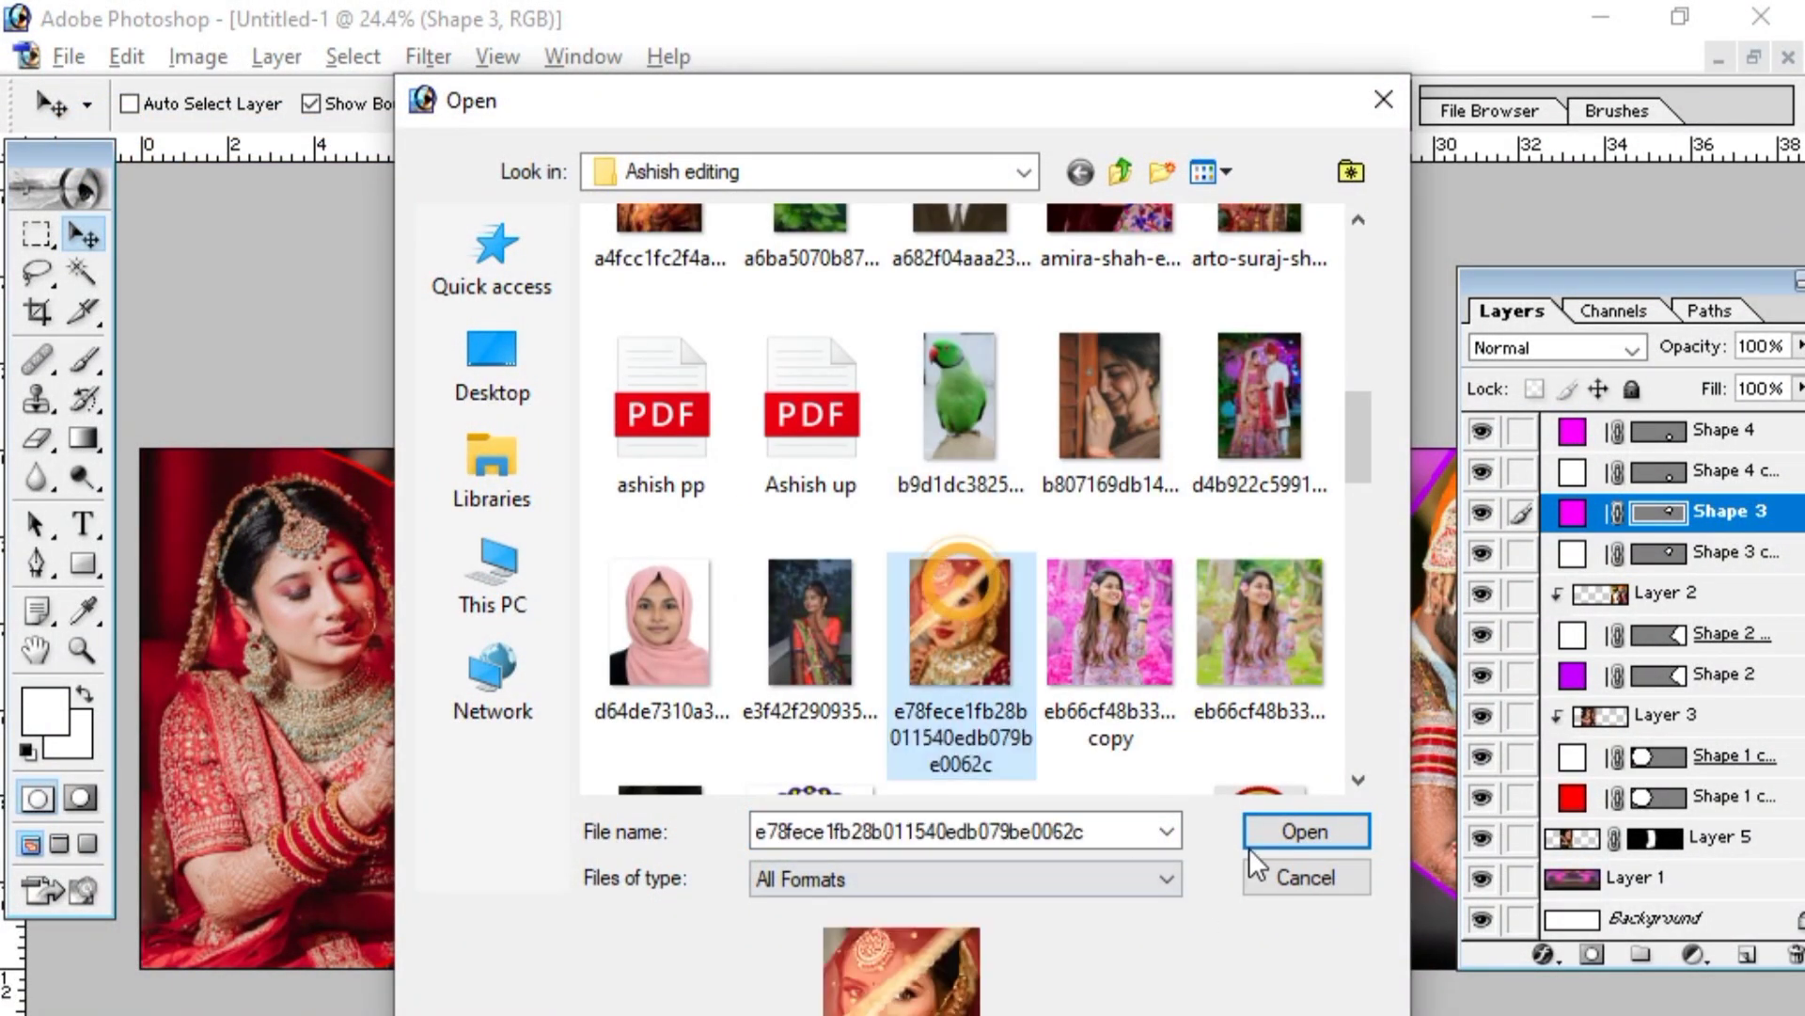
{"action": "left_click", "coordinate": [1290, 829]}
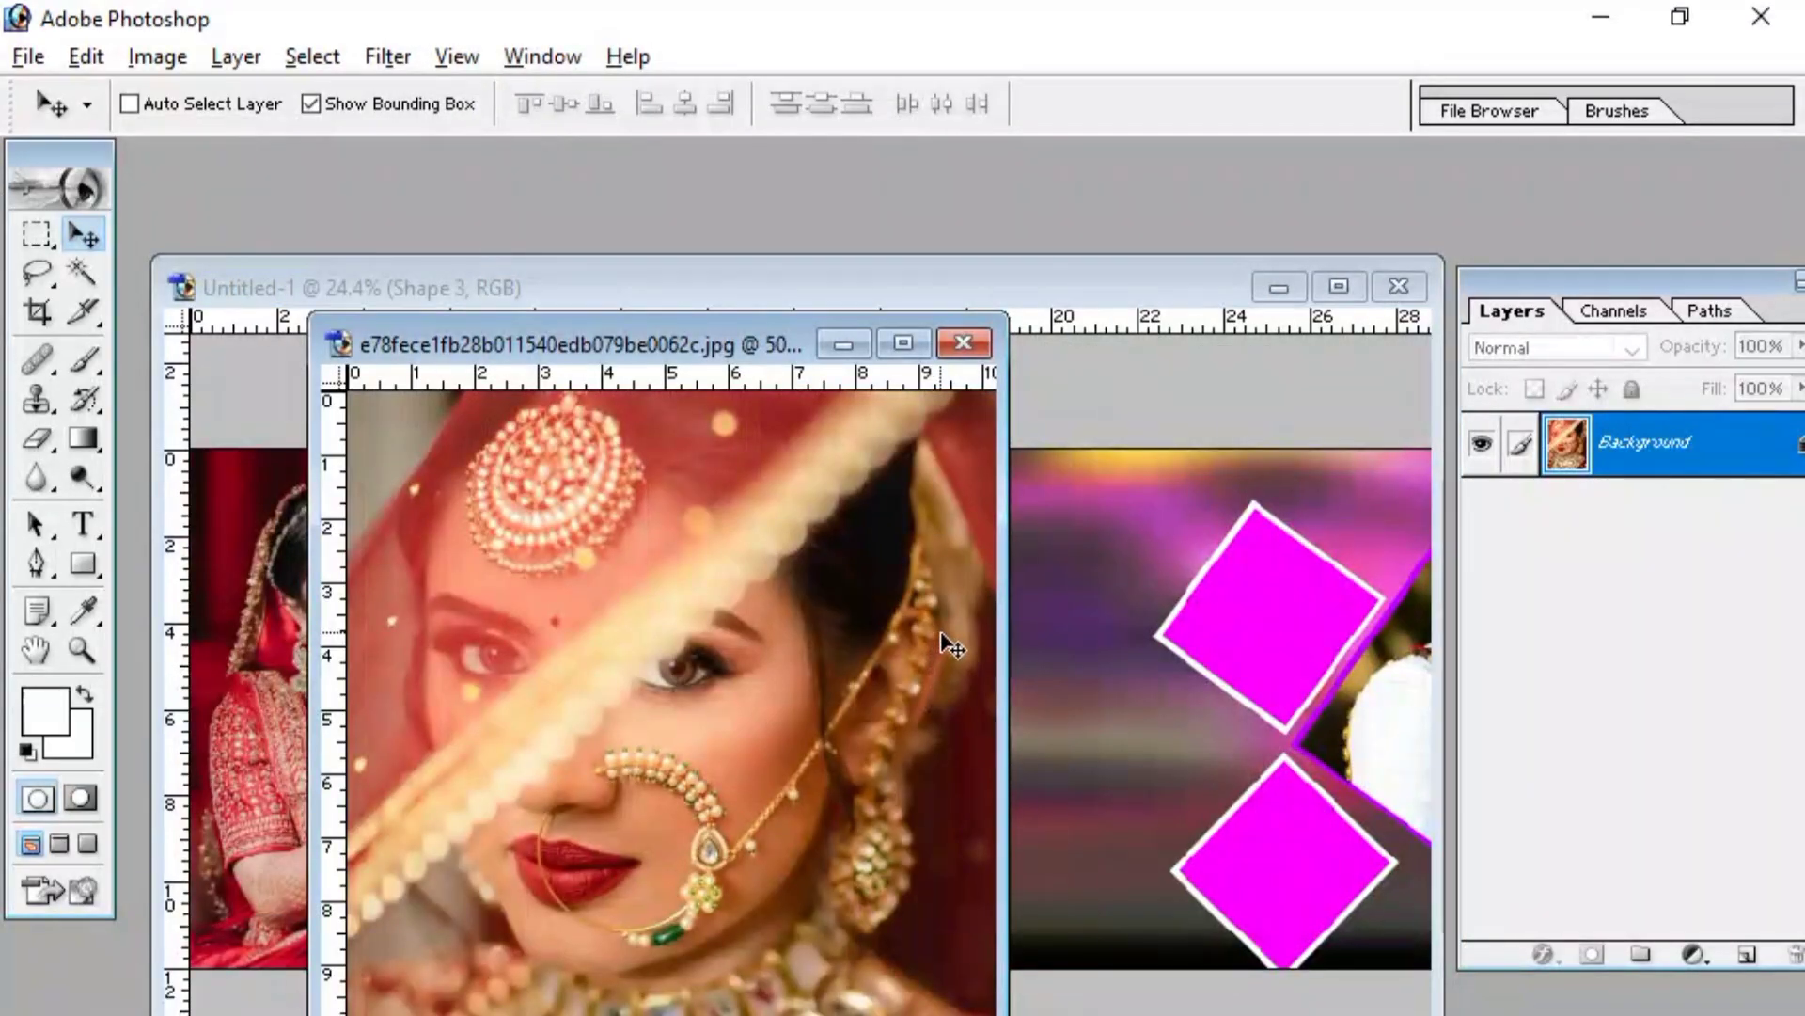
- Copy the veiled bride photo, close its file, paste it above the upper magenta square's layer, and clip it to that square
{"action": "key", "text": "ctrl+a"}
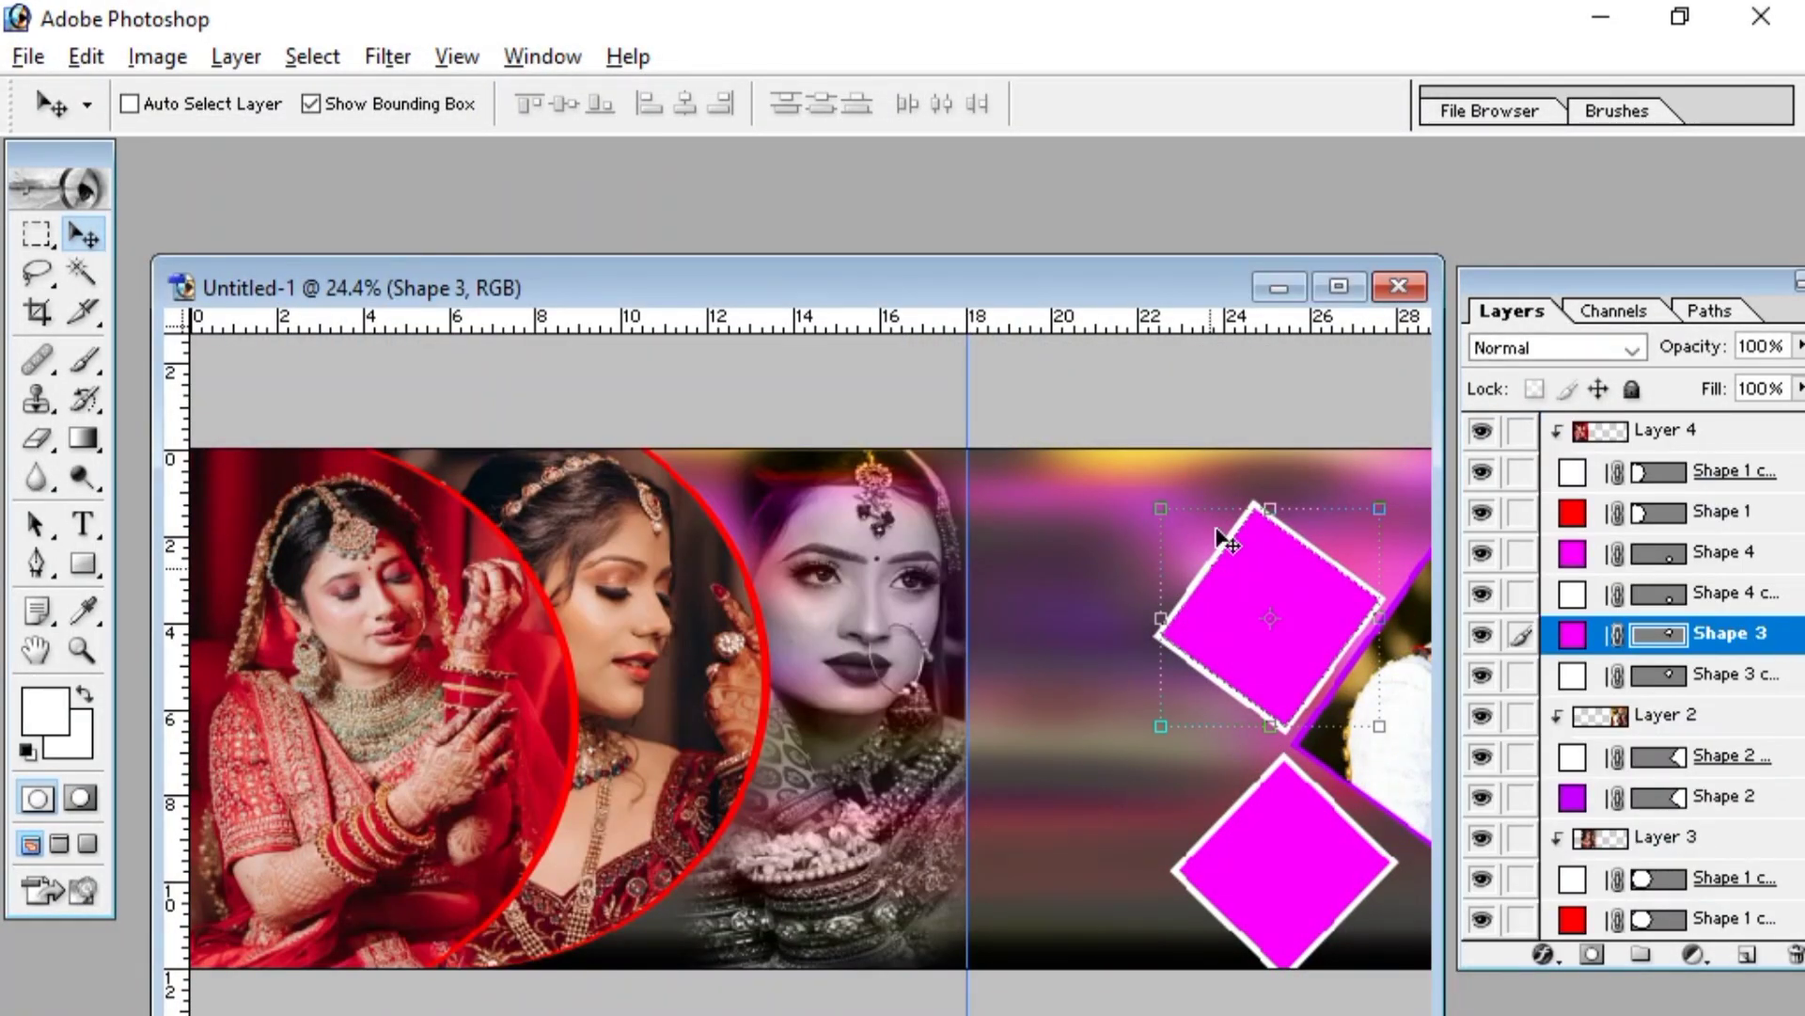
{"action": "left_click", "coordinate": [1339, 287]}
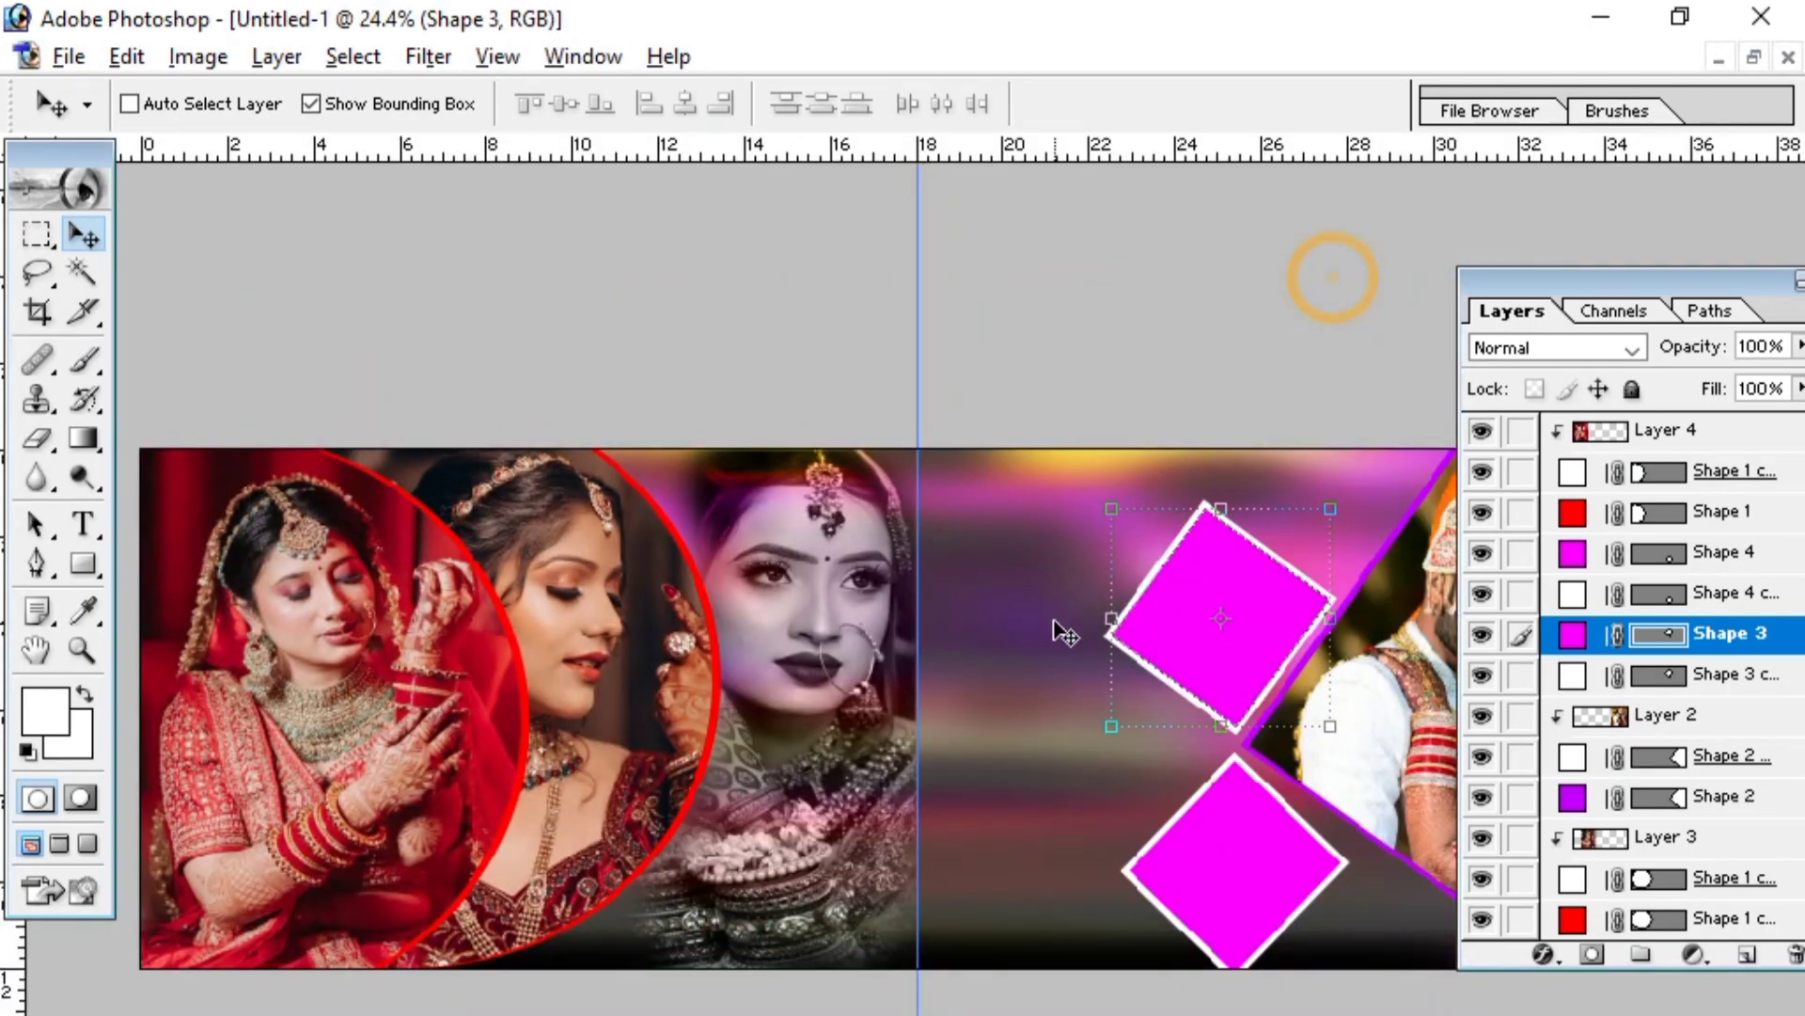
{"action": "key", "text": "ctrl+v"}
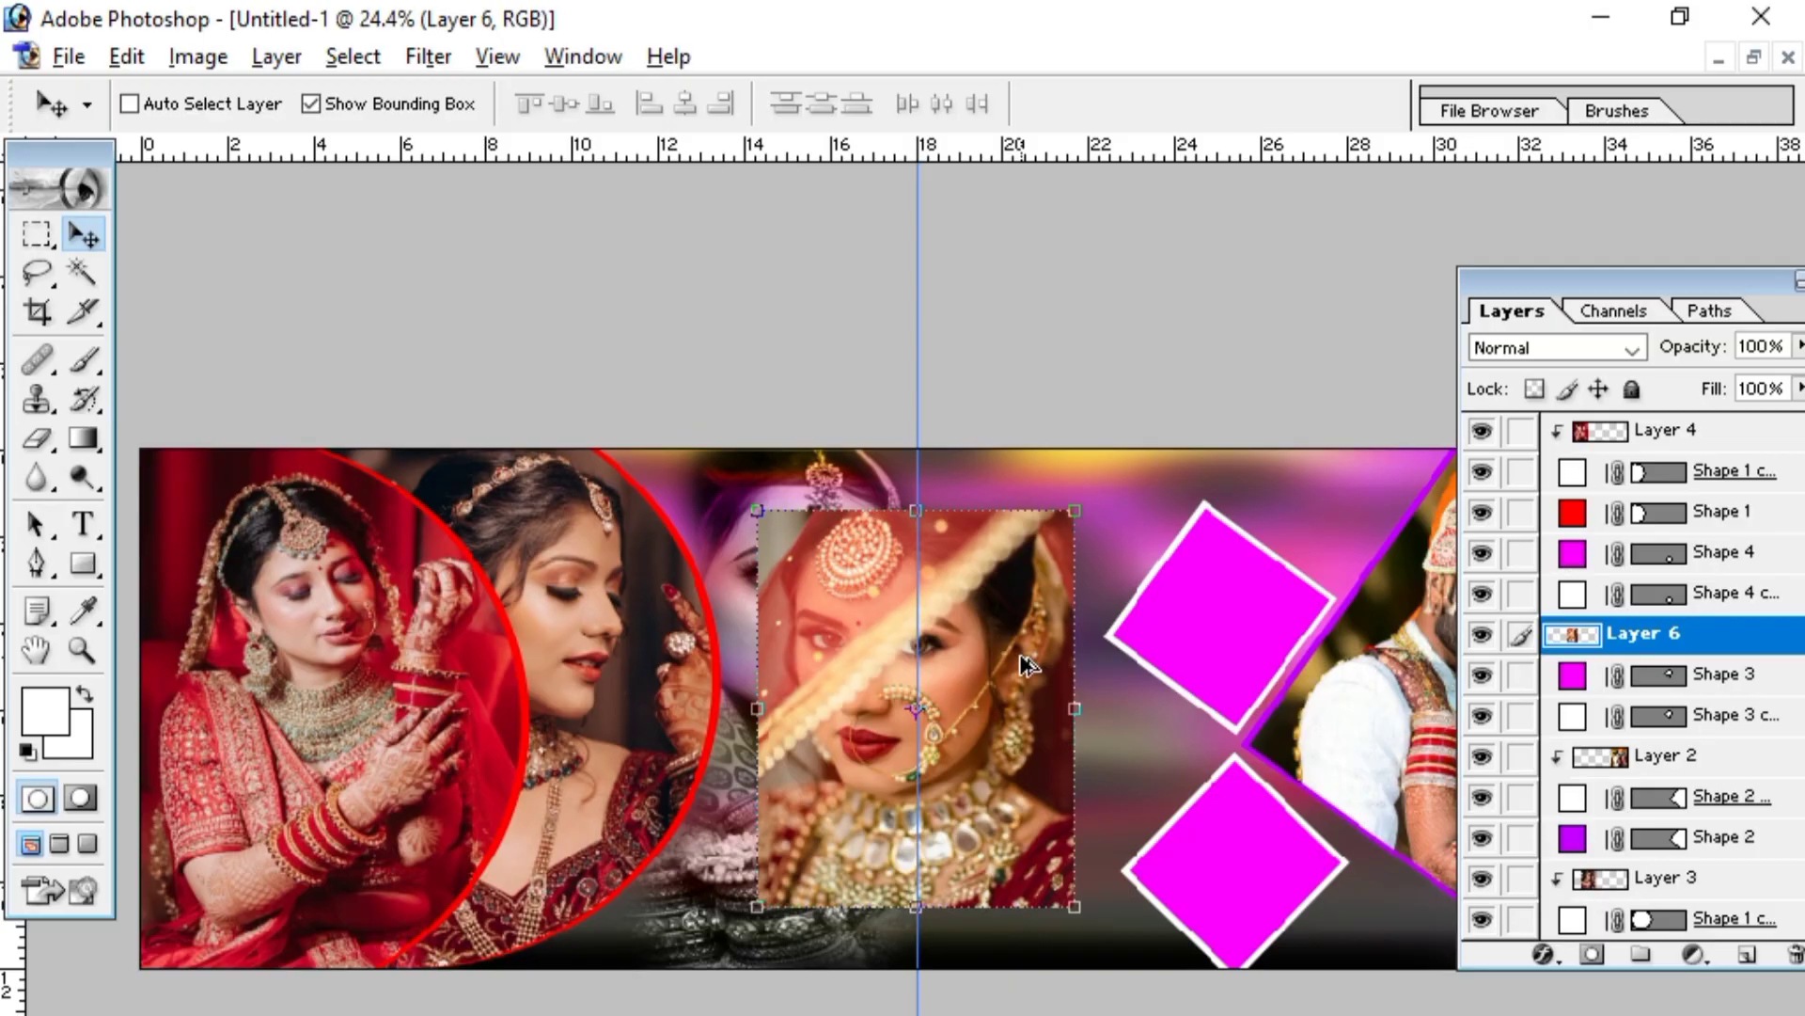
{"action": "key", "text": "ctrl+g"}
- Move the veiled bride photo over the upper square, scale it to 68.8% width and 60.8% height, and apply the transformation
{"action": "left_click_drag", "start_coordinate": [1021, 658], "coordinate": [1312, 598]}
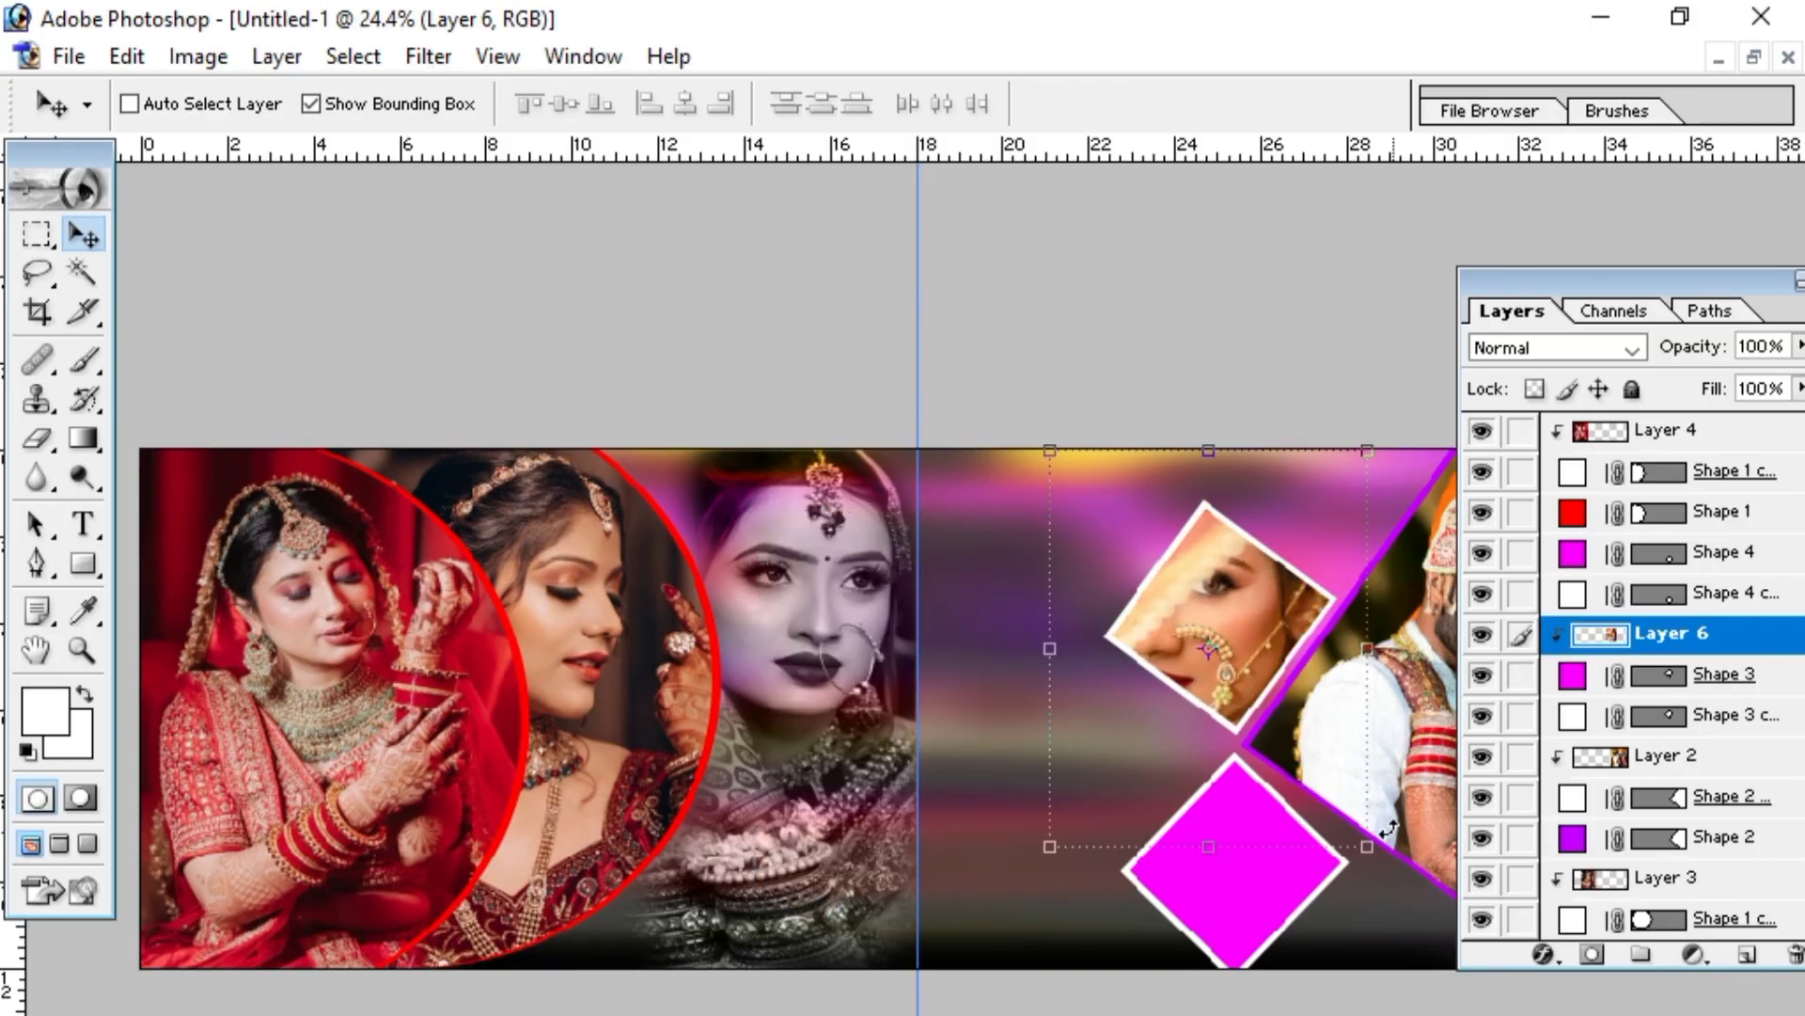
{"action": "left_click_drag", "start_coordinate": [1369, 846], "coordinate": [1303, 692]}
{"action": "left_click_drag", "start_coordinate": [1232, 622], "coordinate": [1251, 676]}
{"action": "left_click_drag", "start_coordinate": [1321, 624], "coordinate": [1290, 631]}
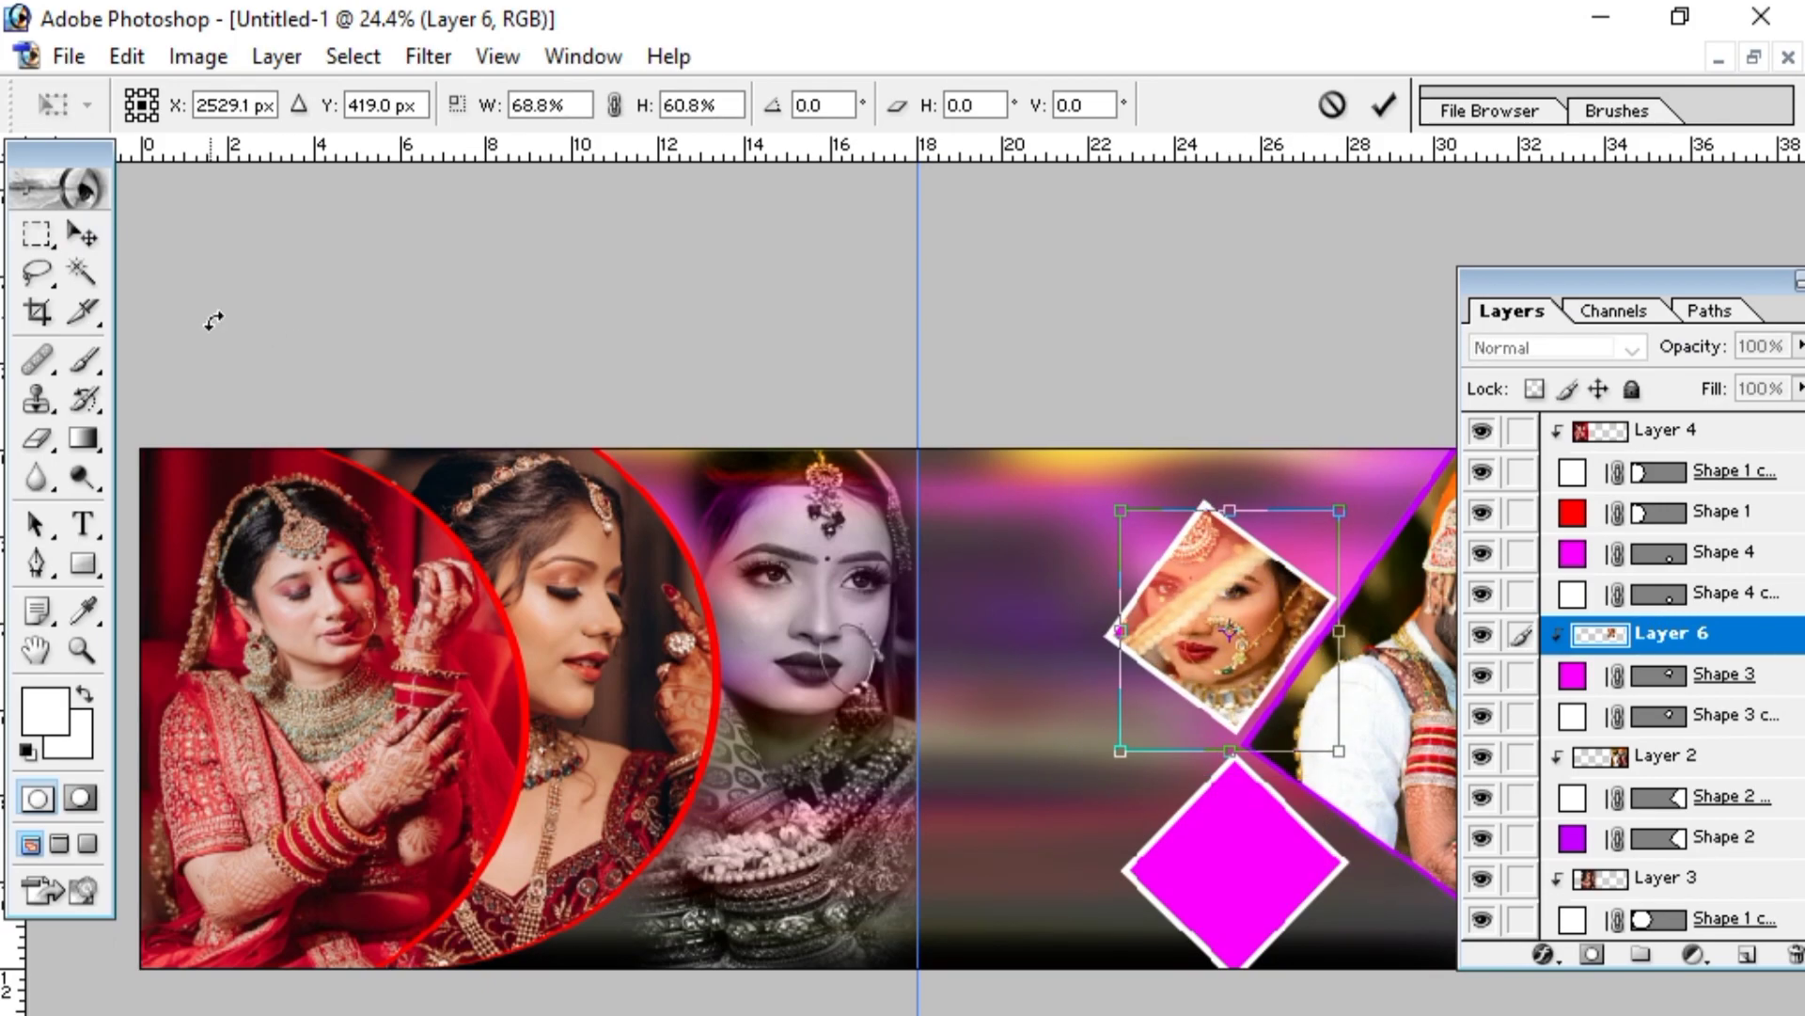
{"action": "left_click", "coordinate": [82, 234]}
{"action": "left_click", "coordinate": [804, 516]}
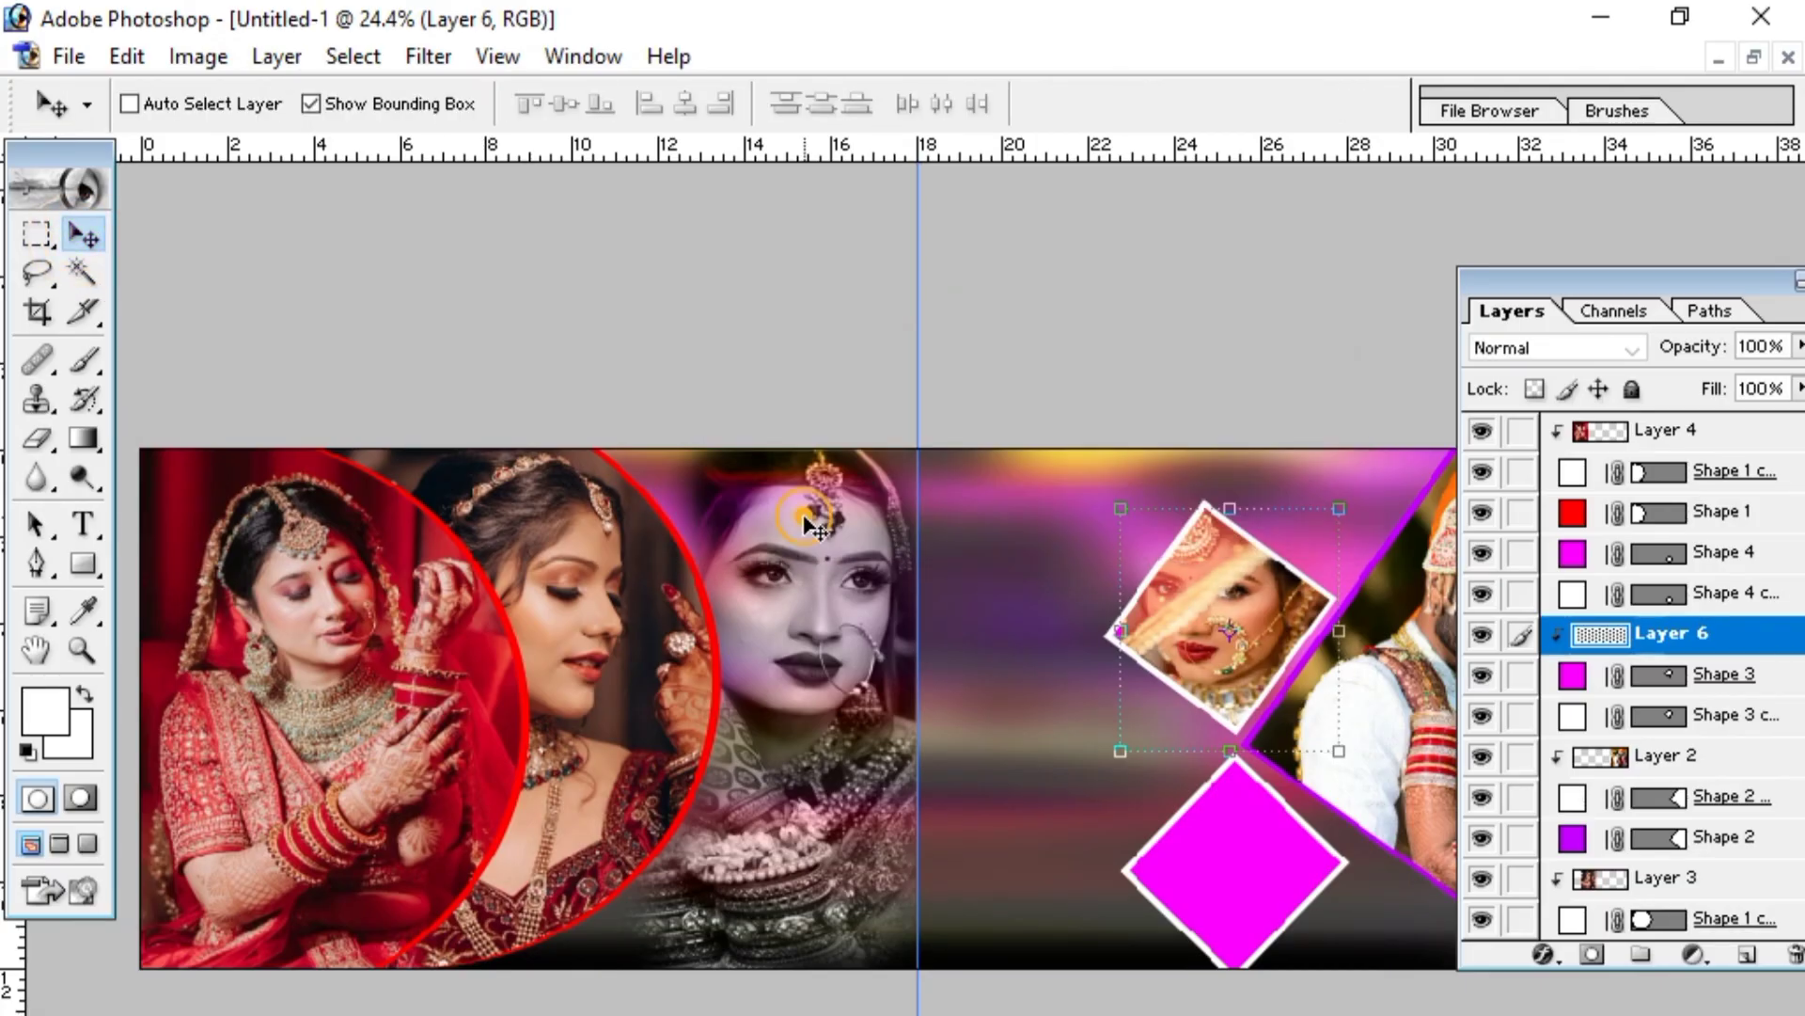
- Open the veiled bride photo pexels-photo-12992071.jpeg from the Ashish editing folder
{"action": "left_click", "coordinate": [58, 56]}
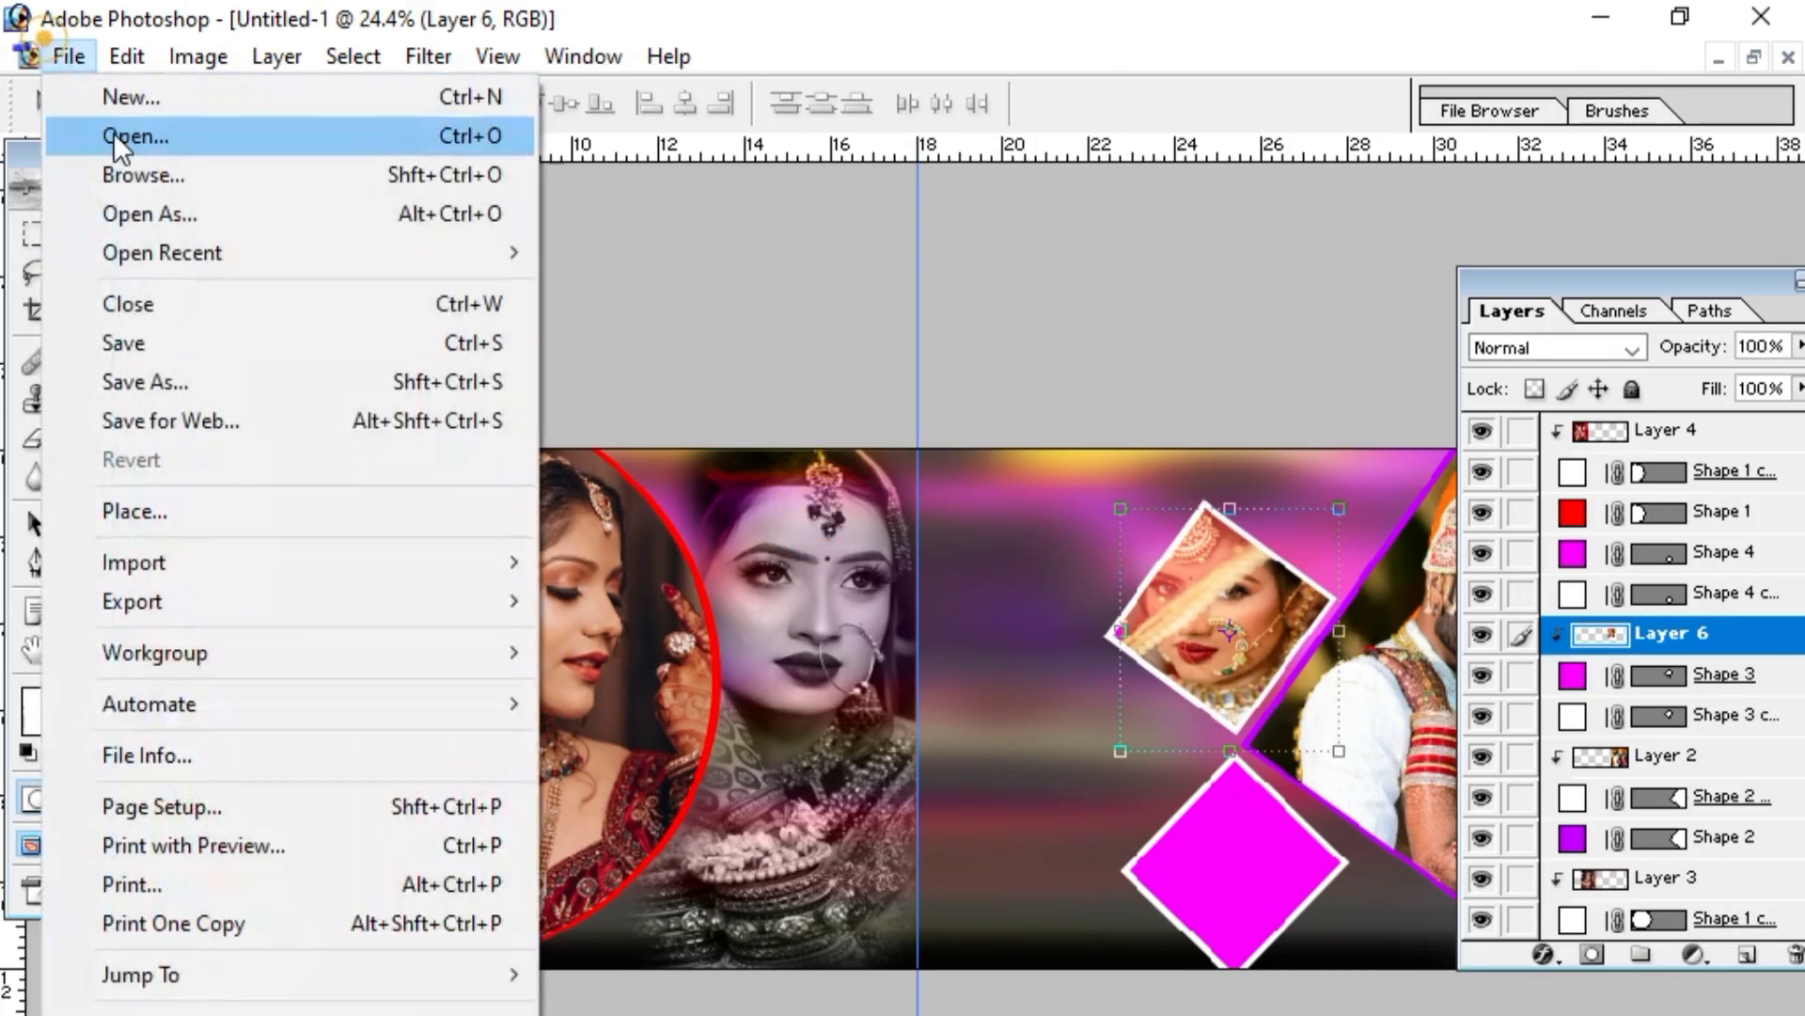
{"action": "left_click", "coordinate": [114, 133]}
{"action": "scroll", "coordinate": [1083, 513], "scroll_direction": "down", "scroll_amount": 3}
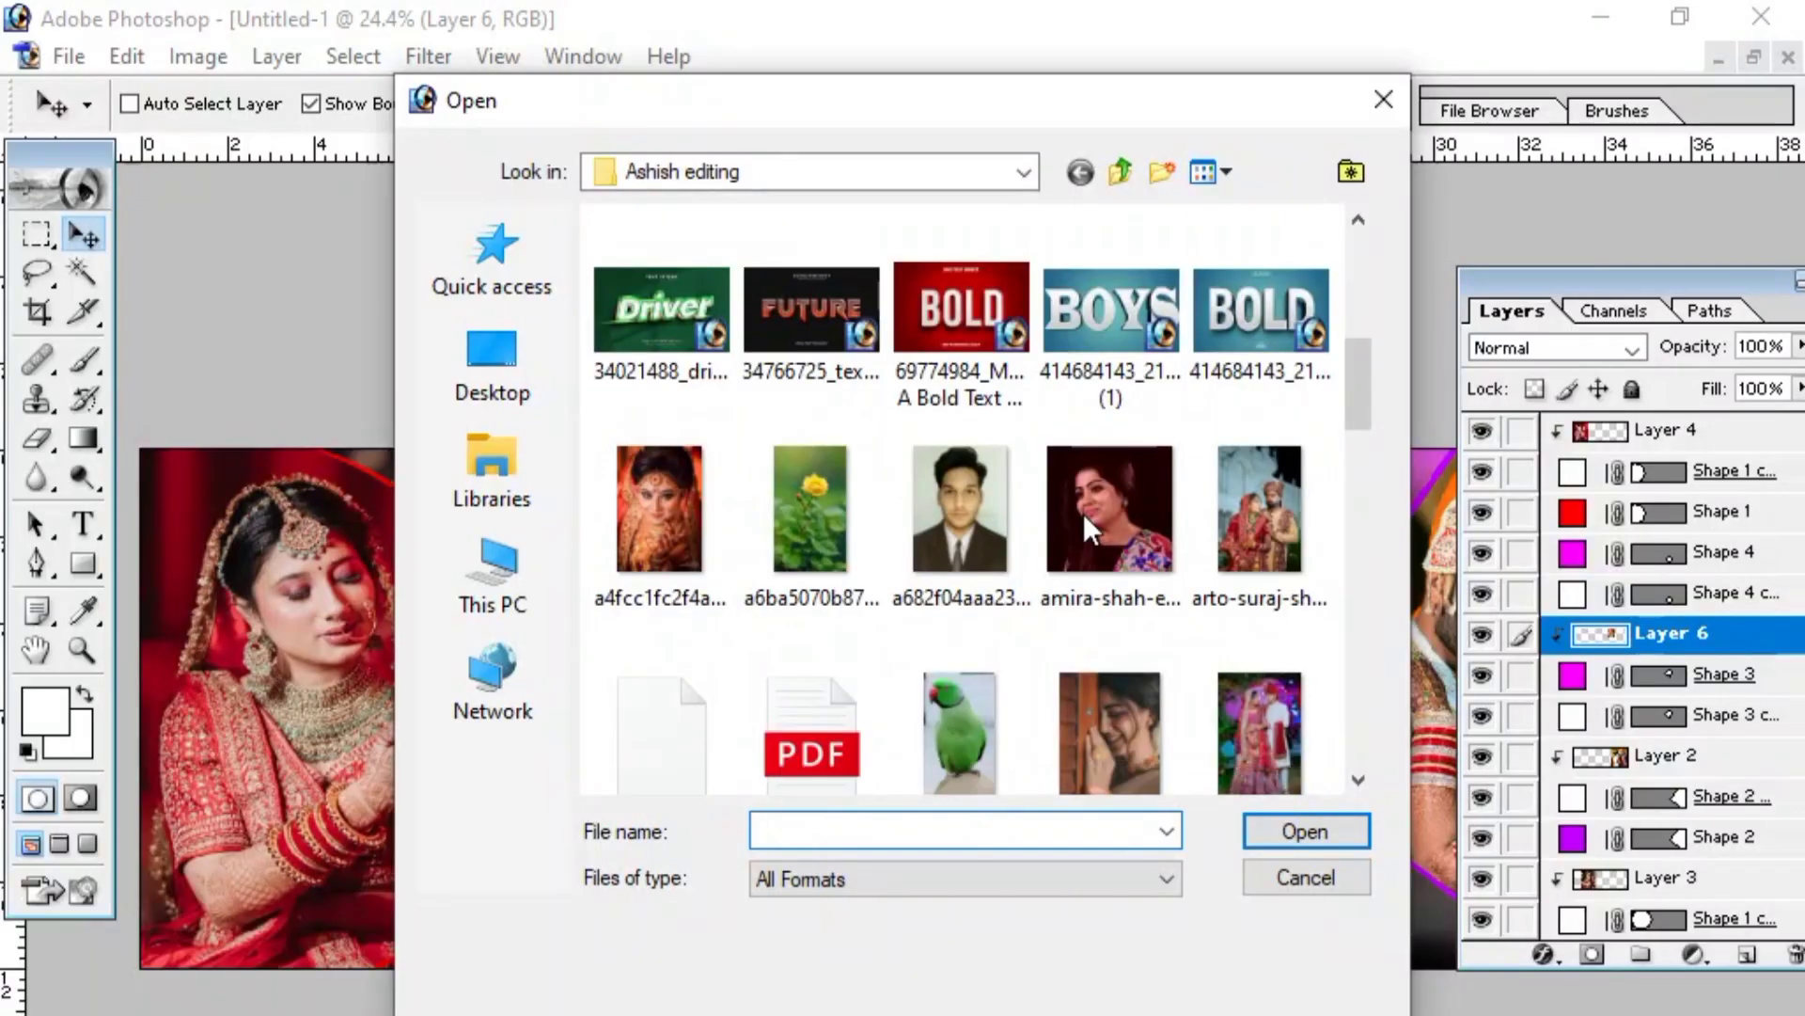
{"action": "scroll", "coordinate": [1083, 514], "scroll_direction": "down", "scroll_amount": 2}
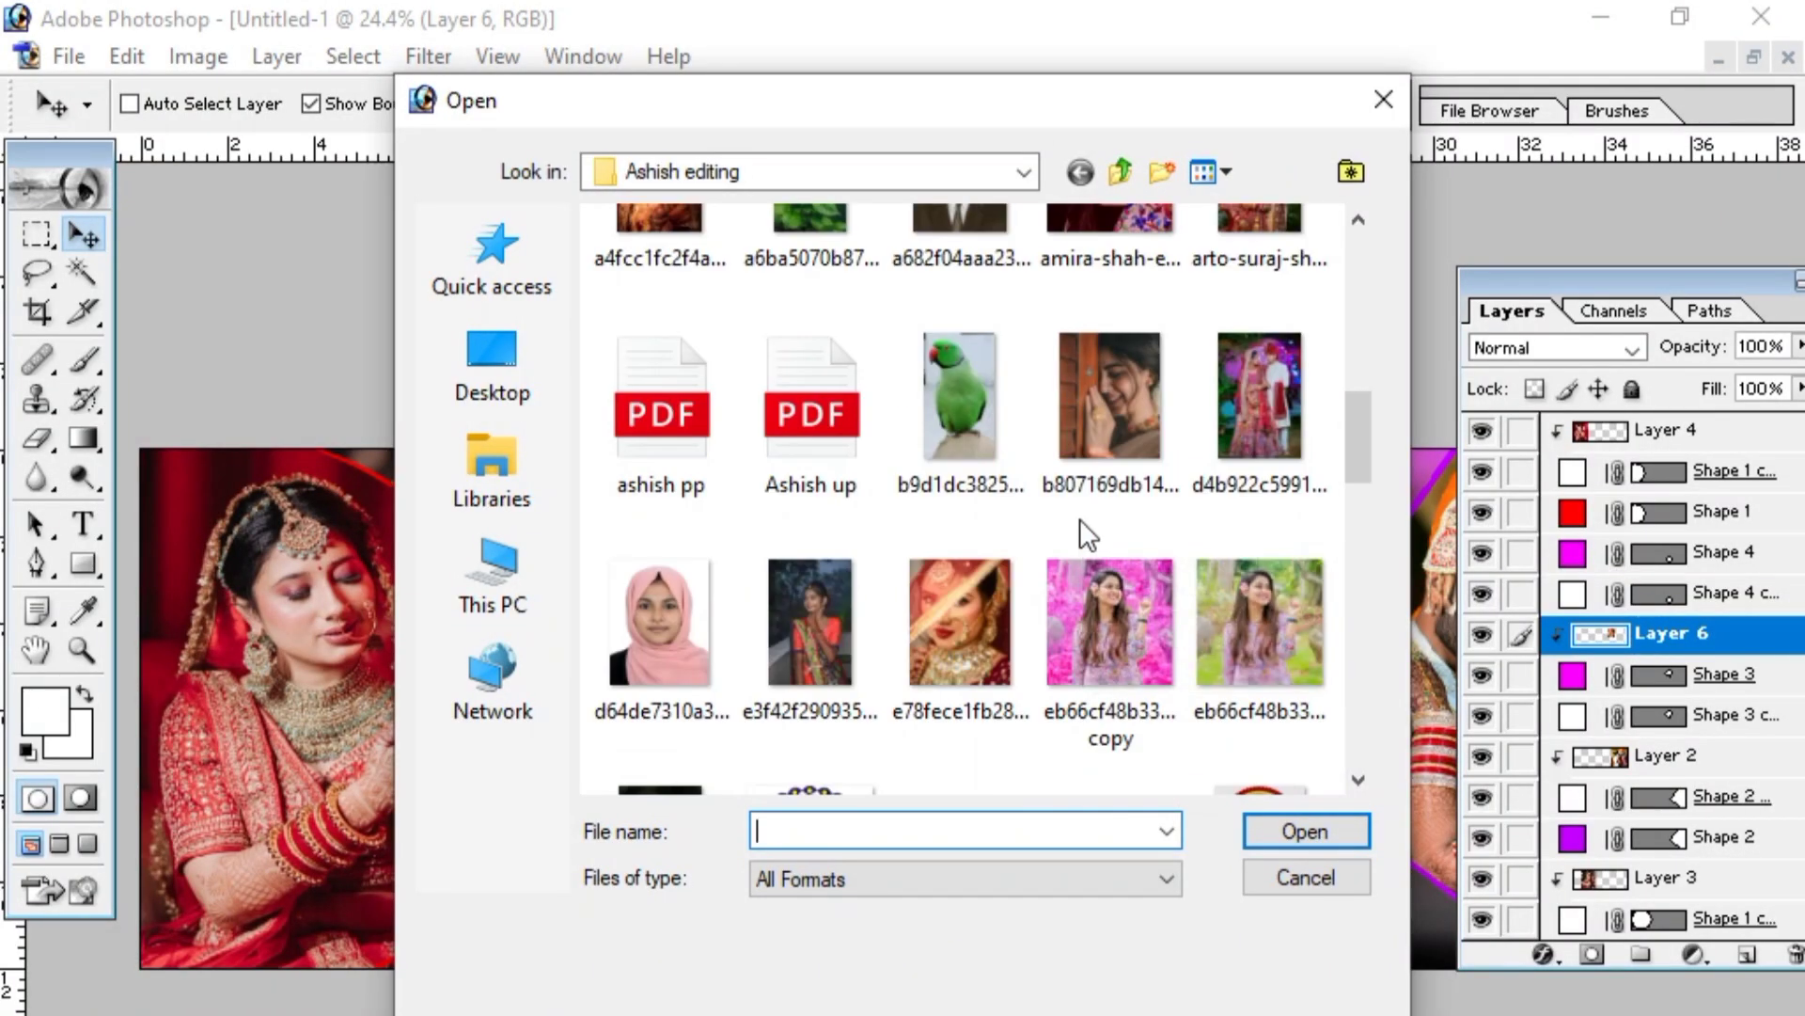
{"action": "scroll", "coordinate": [1195, 413], "scroll_direction": "down", "scroll_amount": 2}
{"action": "scroll", "coordinate": [1196, 414], "scroll_direction": "down", "scroll_amount": 3}
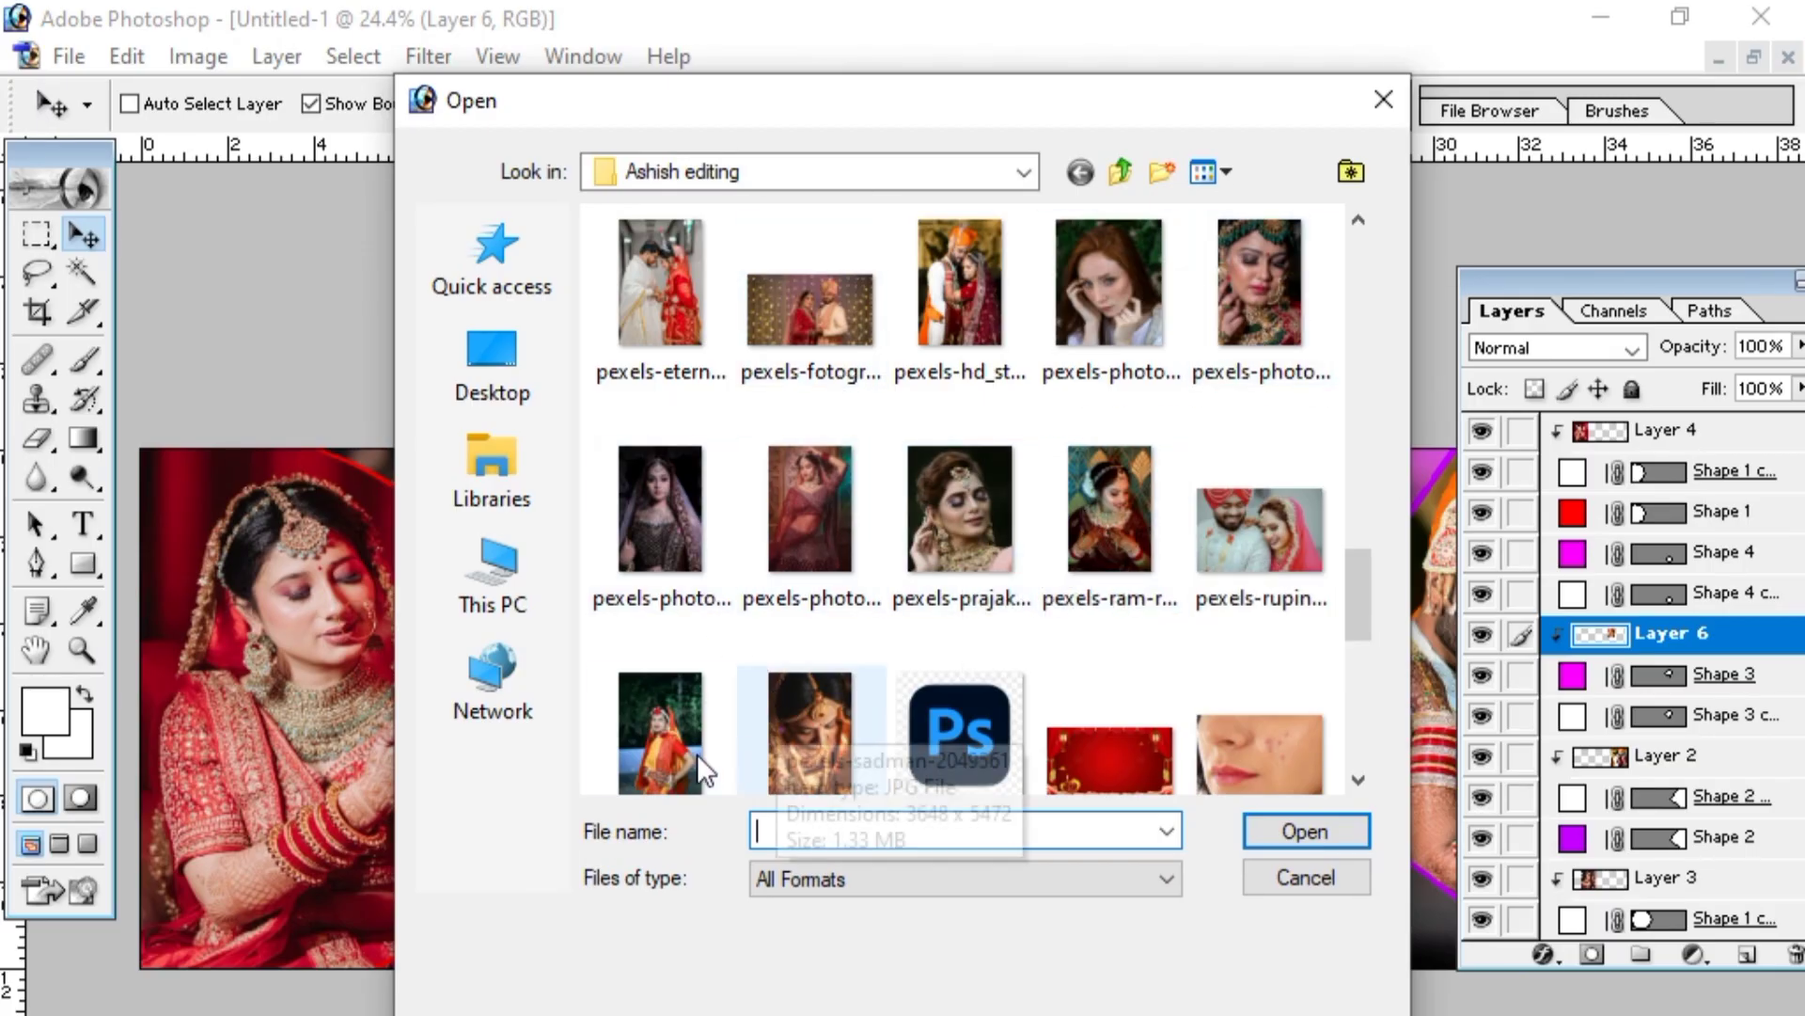
{"action": "left_click", "coordinate": [687, 498]}
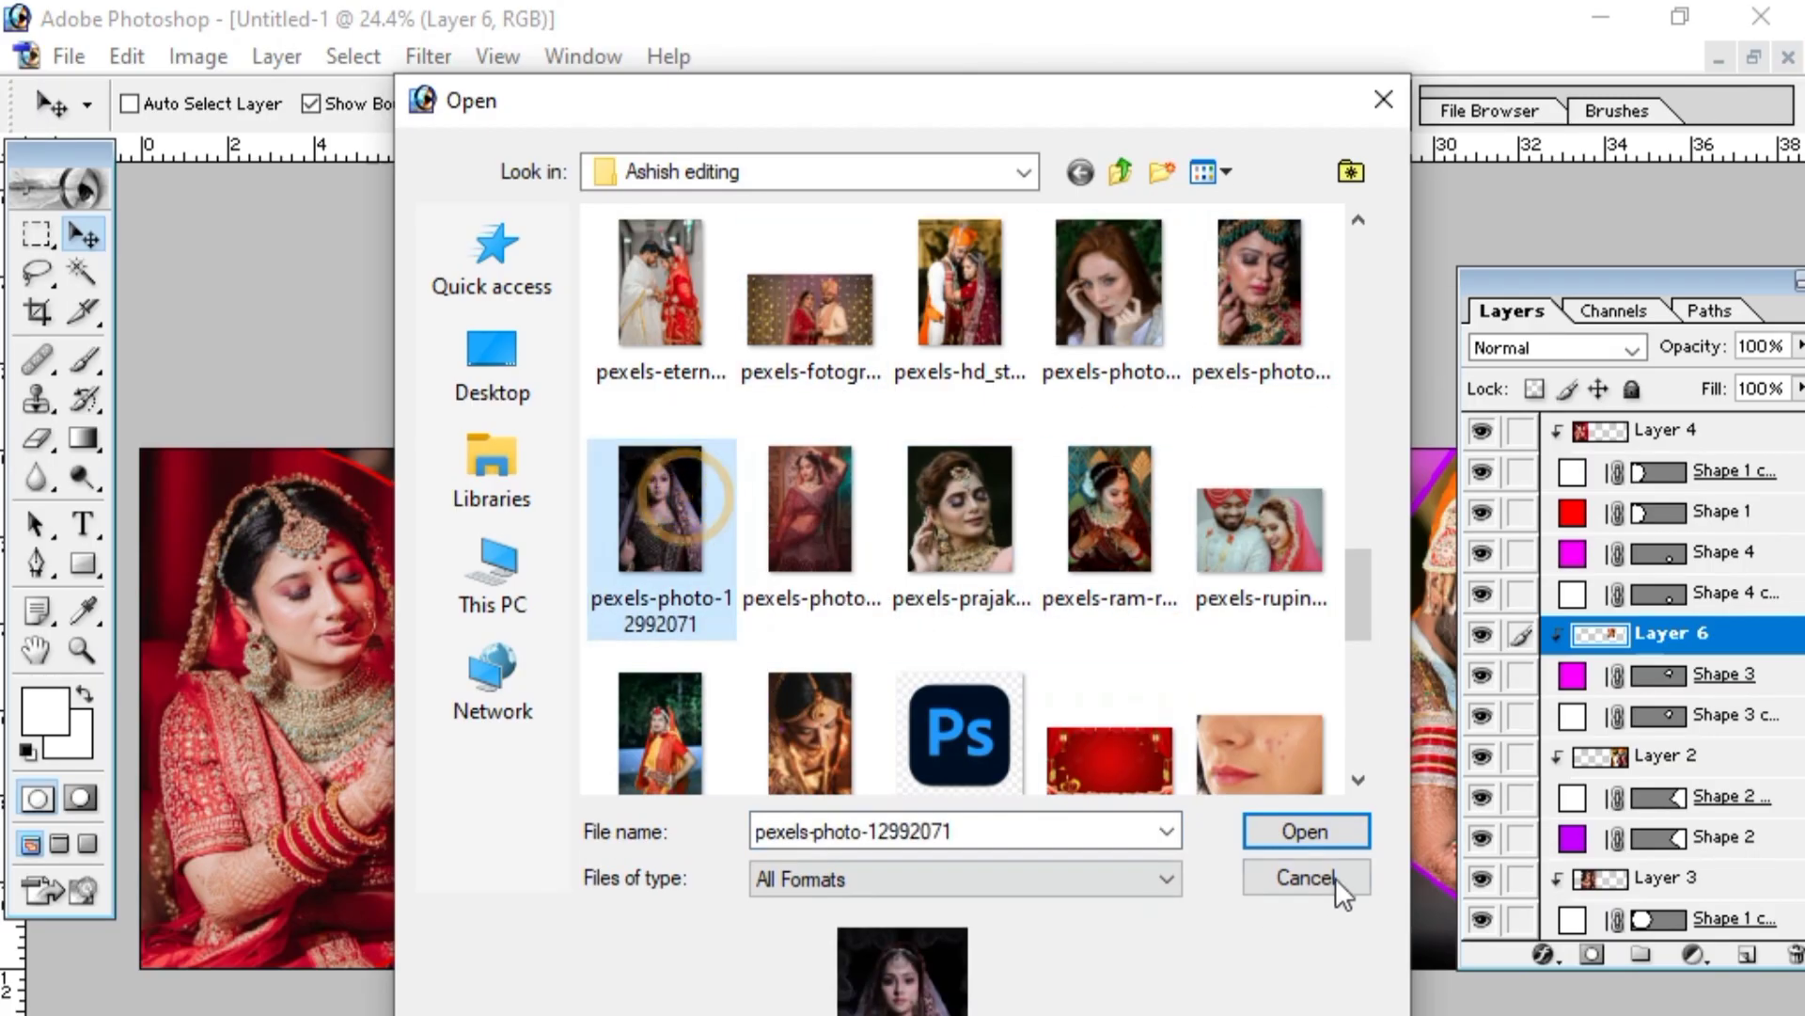
{"action": "left_click", "coordinate": [1302, 831]}
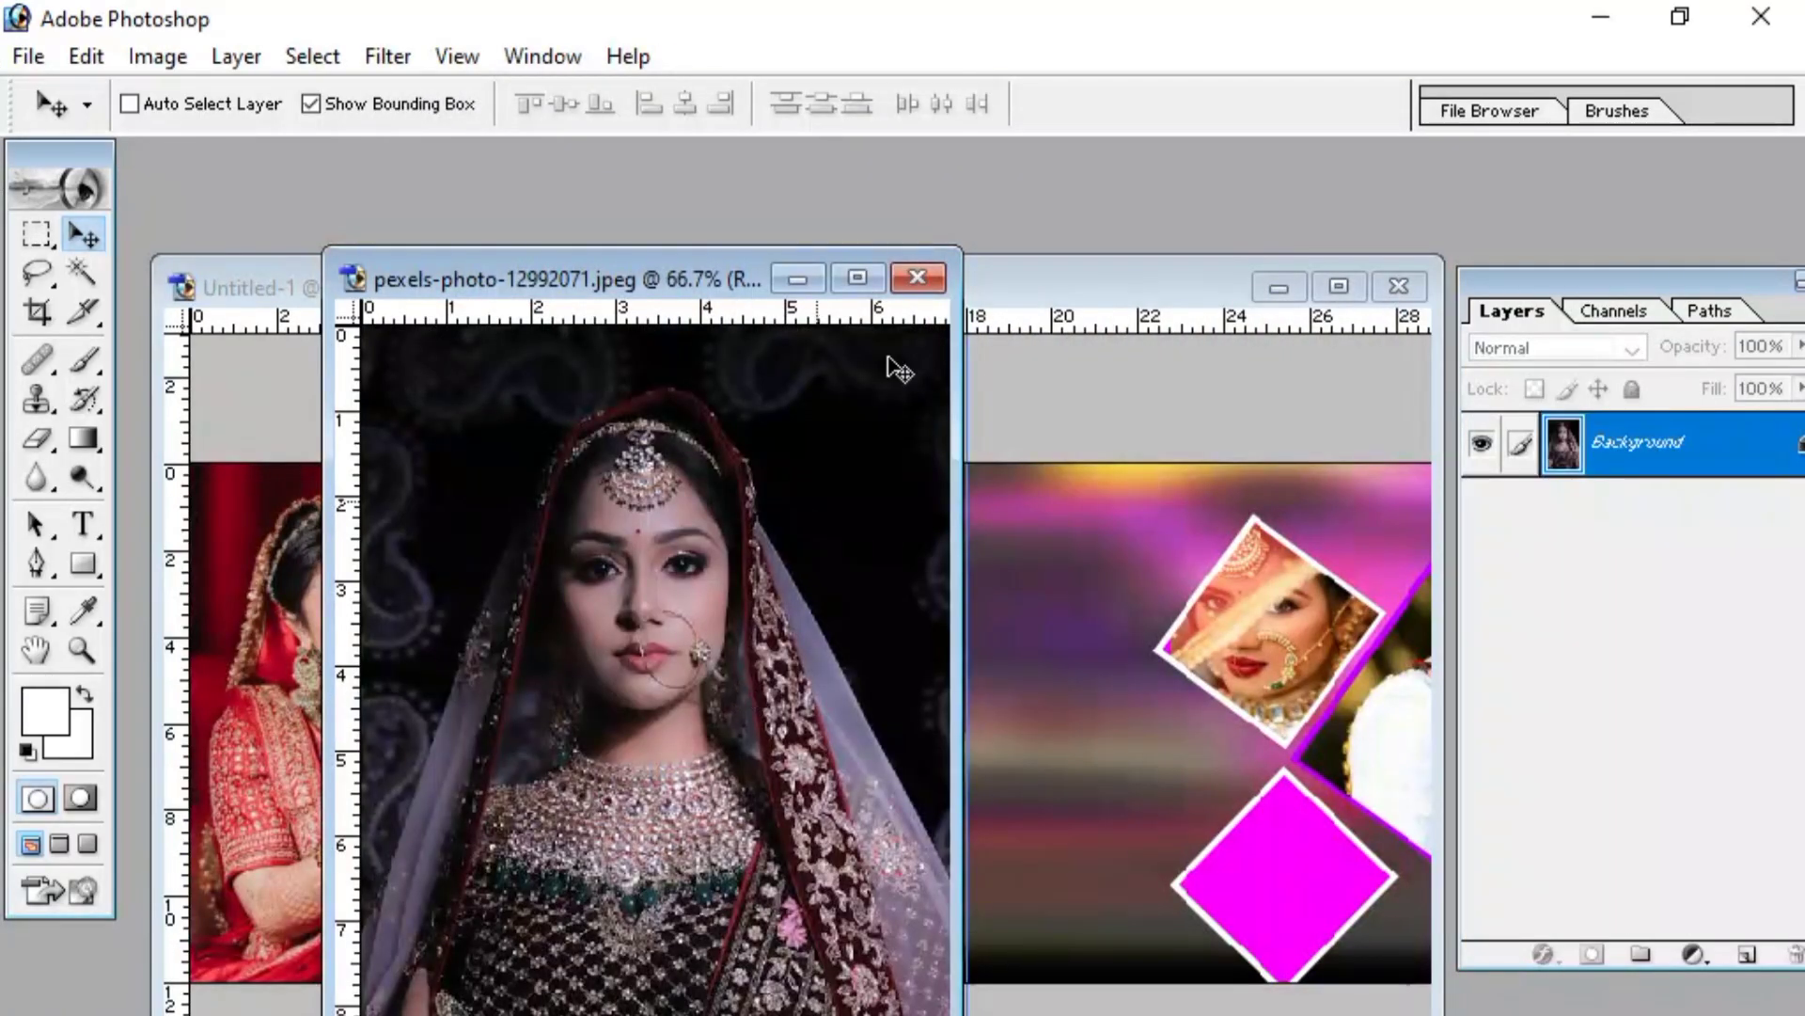
- Copy the opened bride photo above the lower magenta square's layer in the banner, clipped to and positioned over that square
{"action": "left_click", "coordinate": [799, 278]}
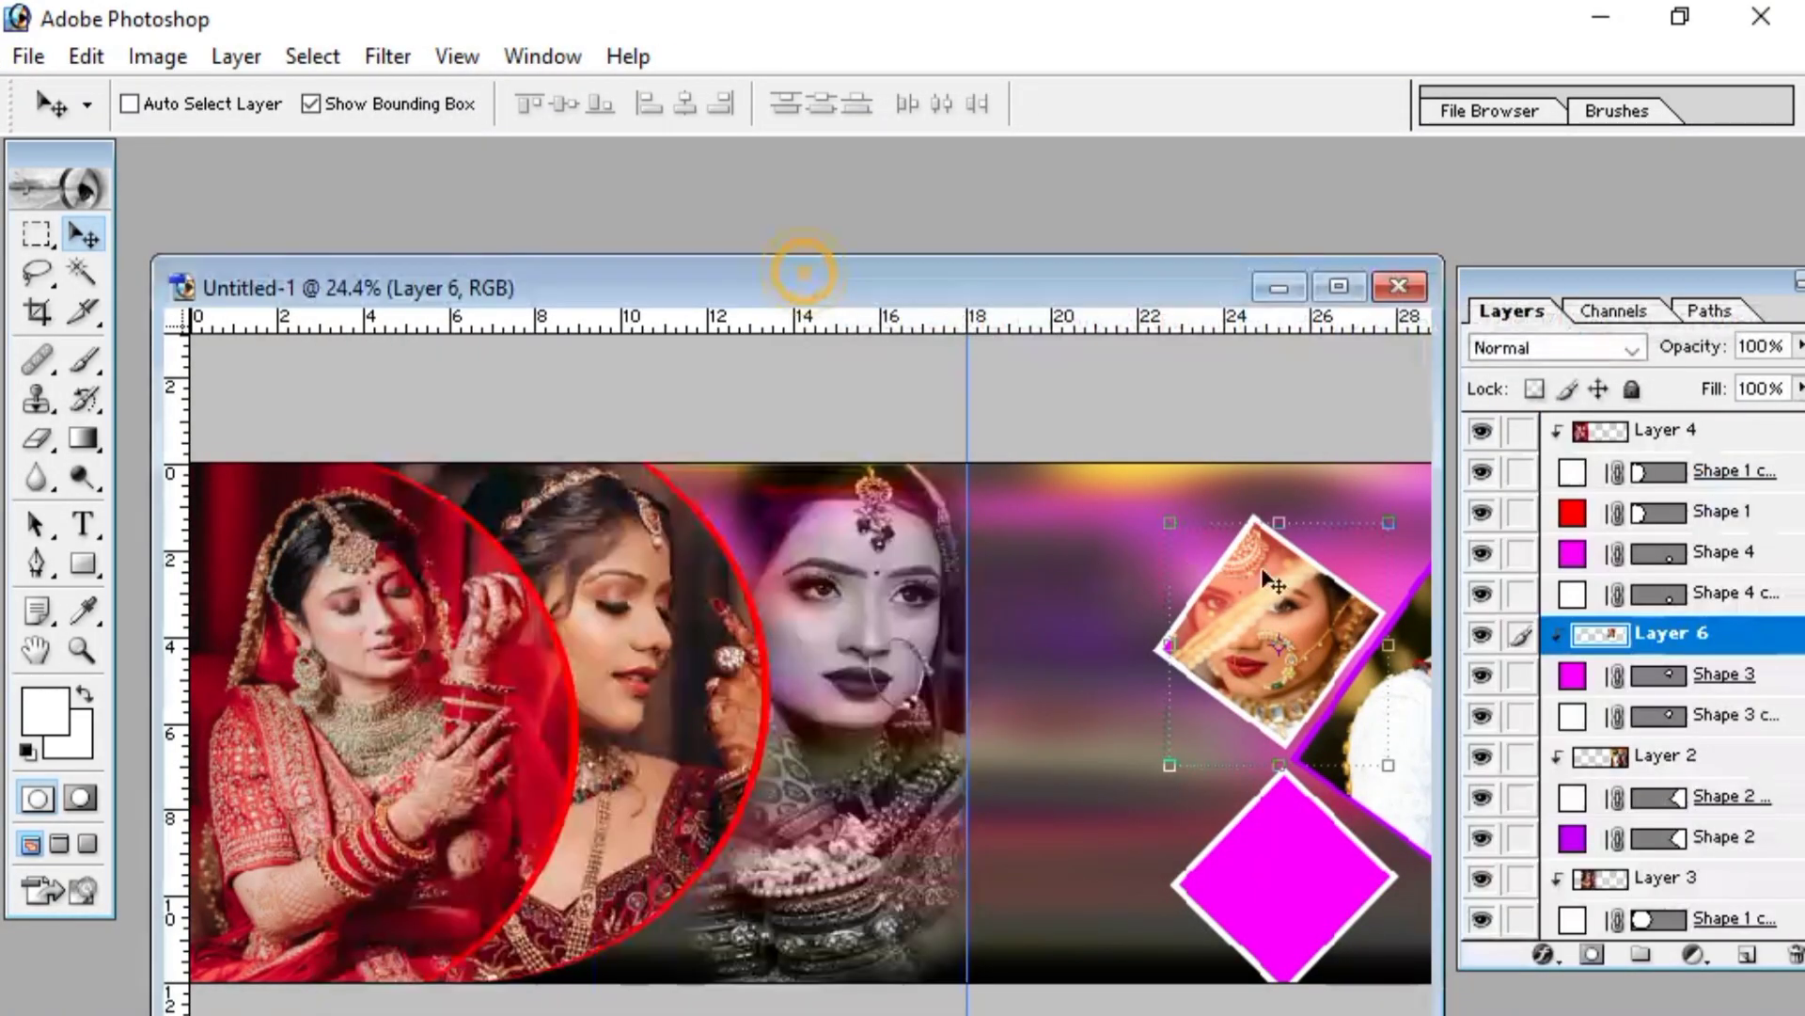
{"action": "left_click", "coordinate": [1232, 880]}
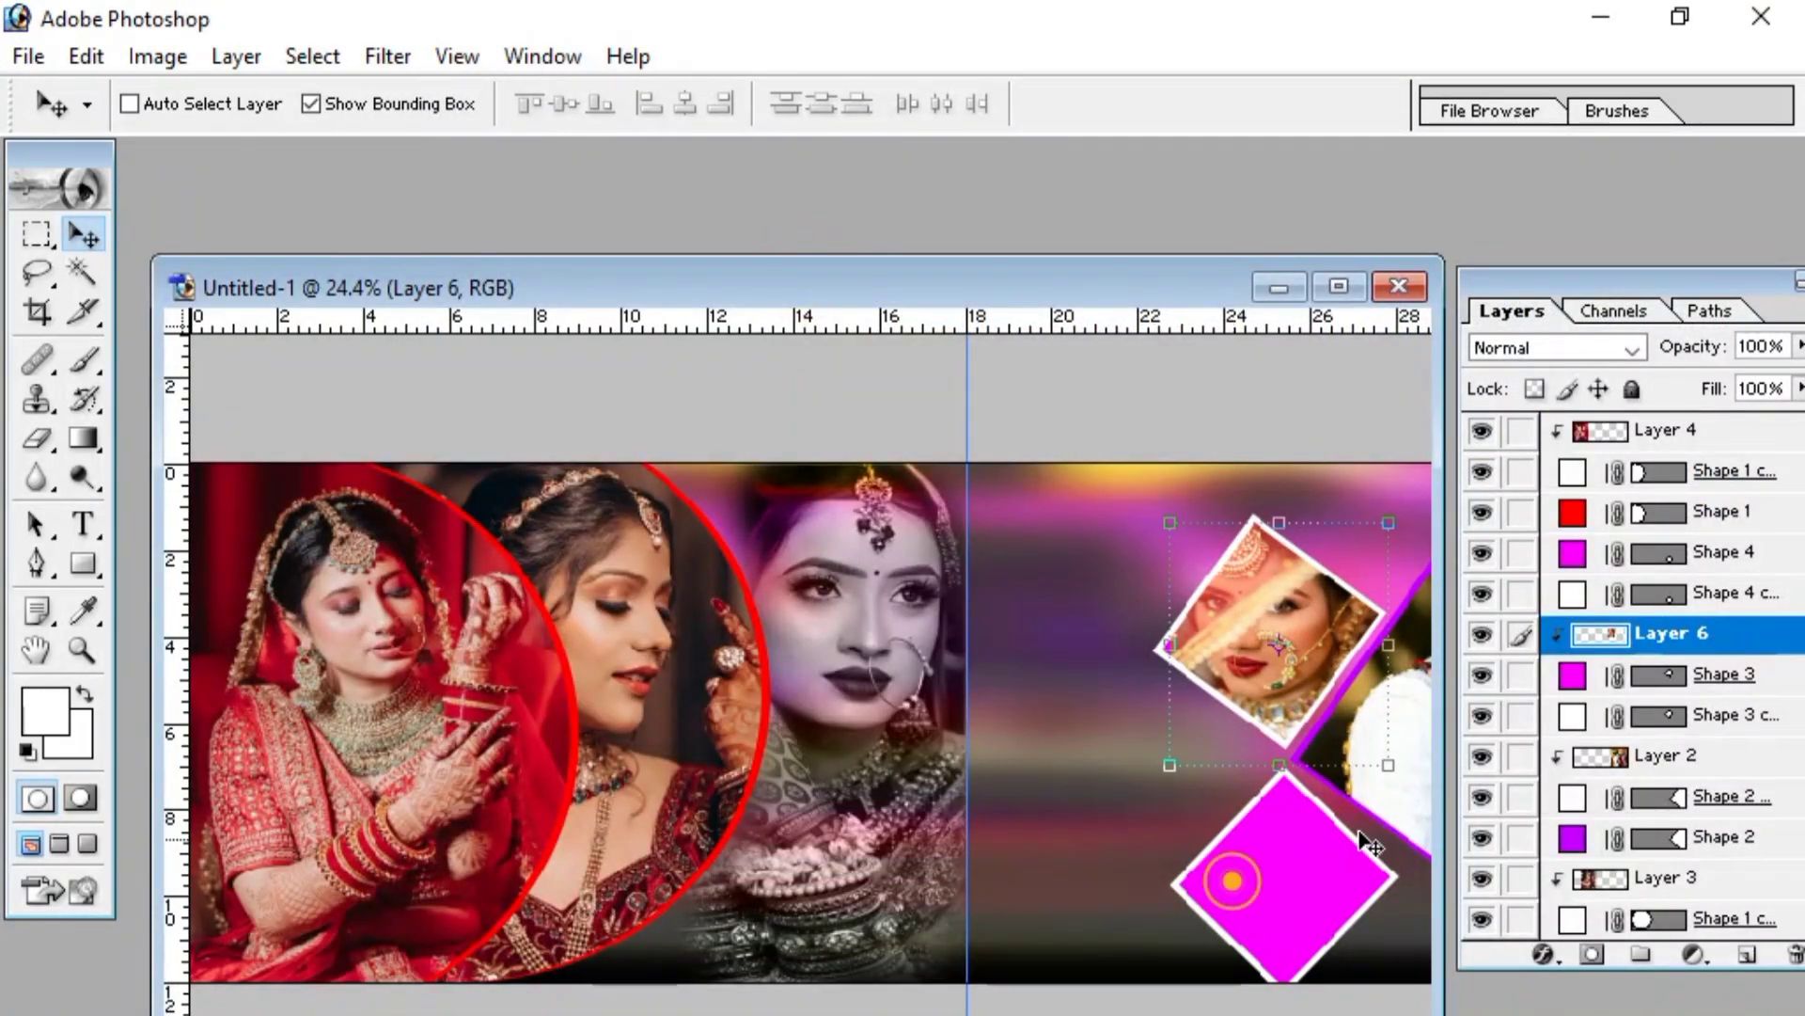
{"action": "left_click", "coordinate": [1683, 552]}
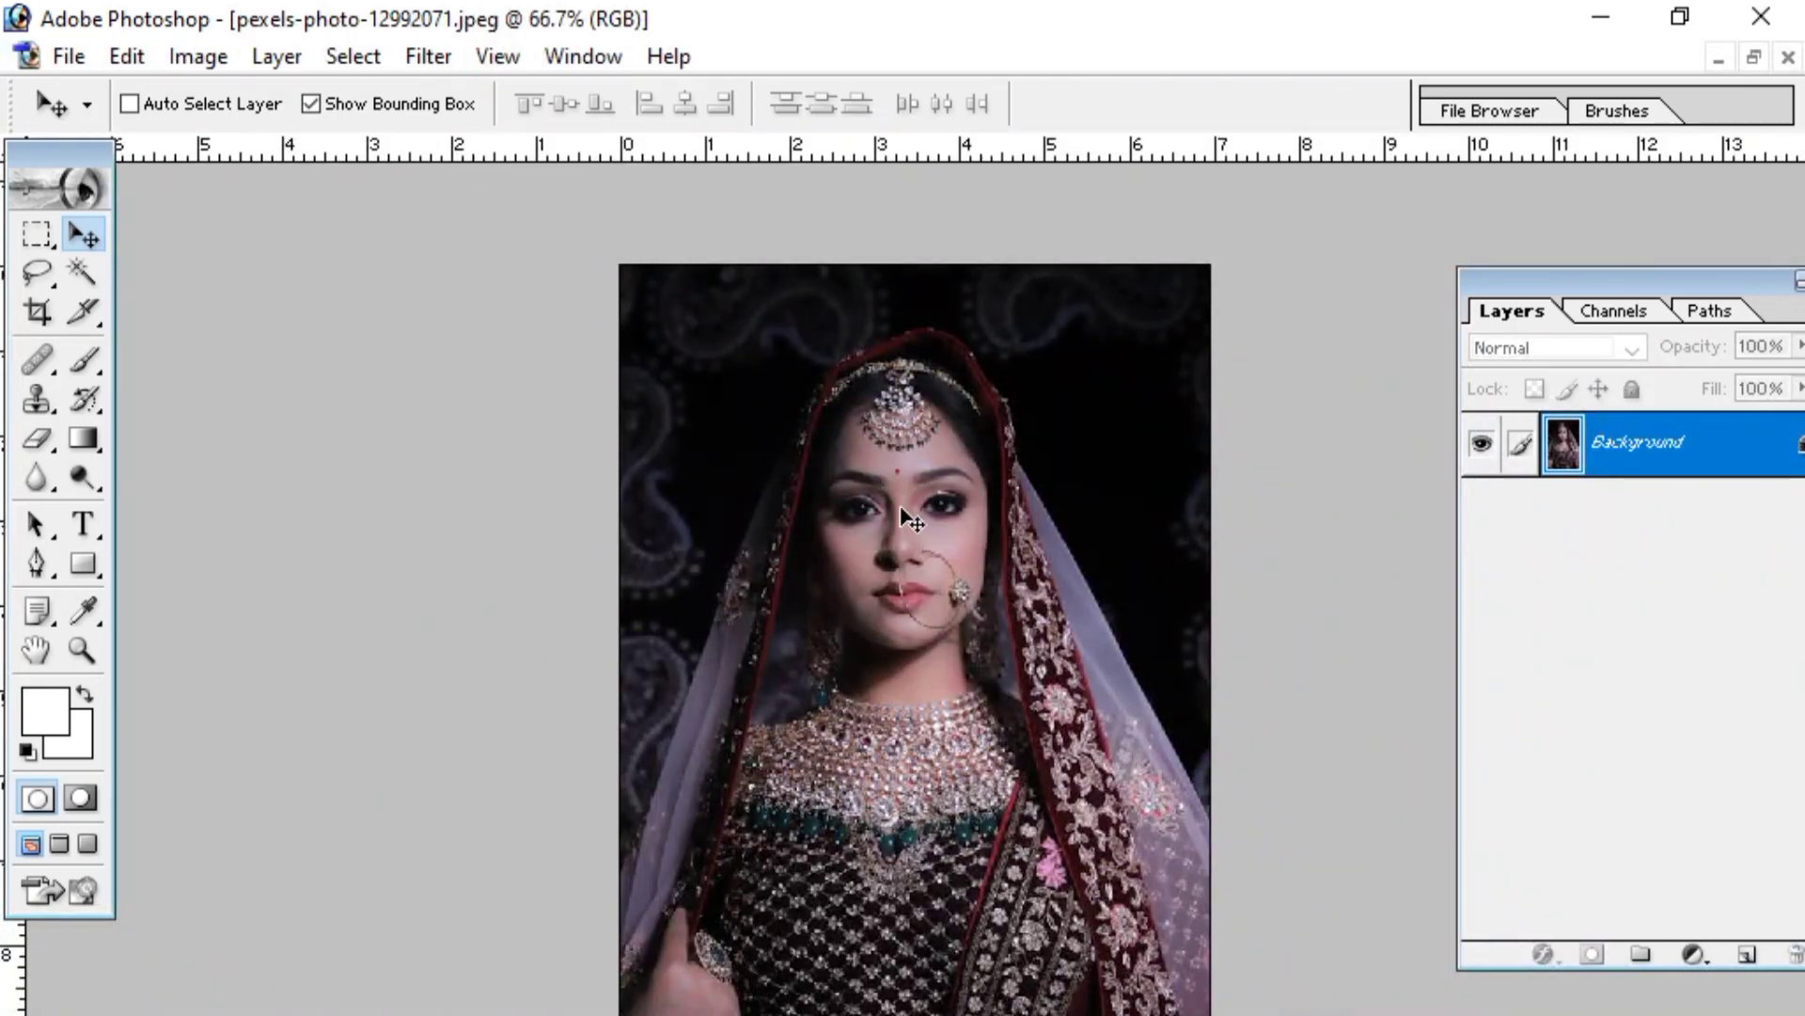
{"action": "key", "text": "ctrl+a"}
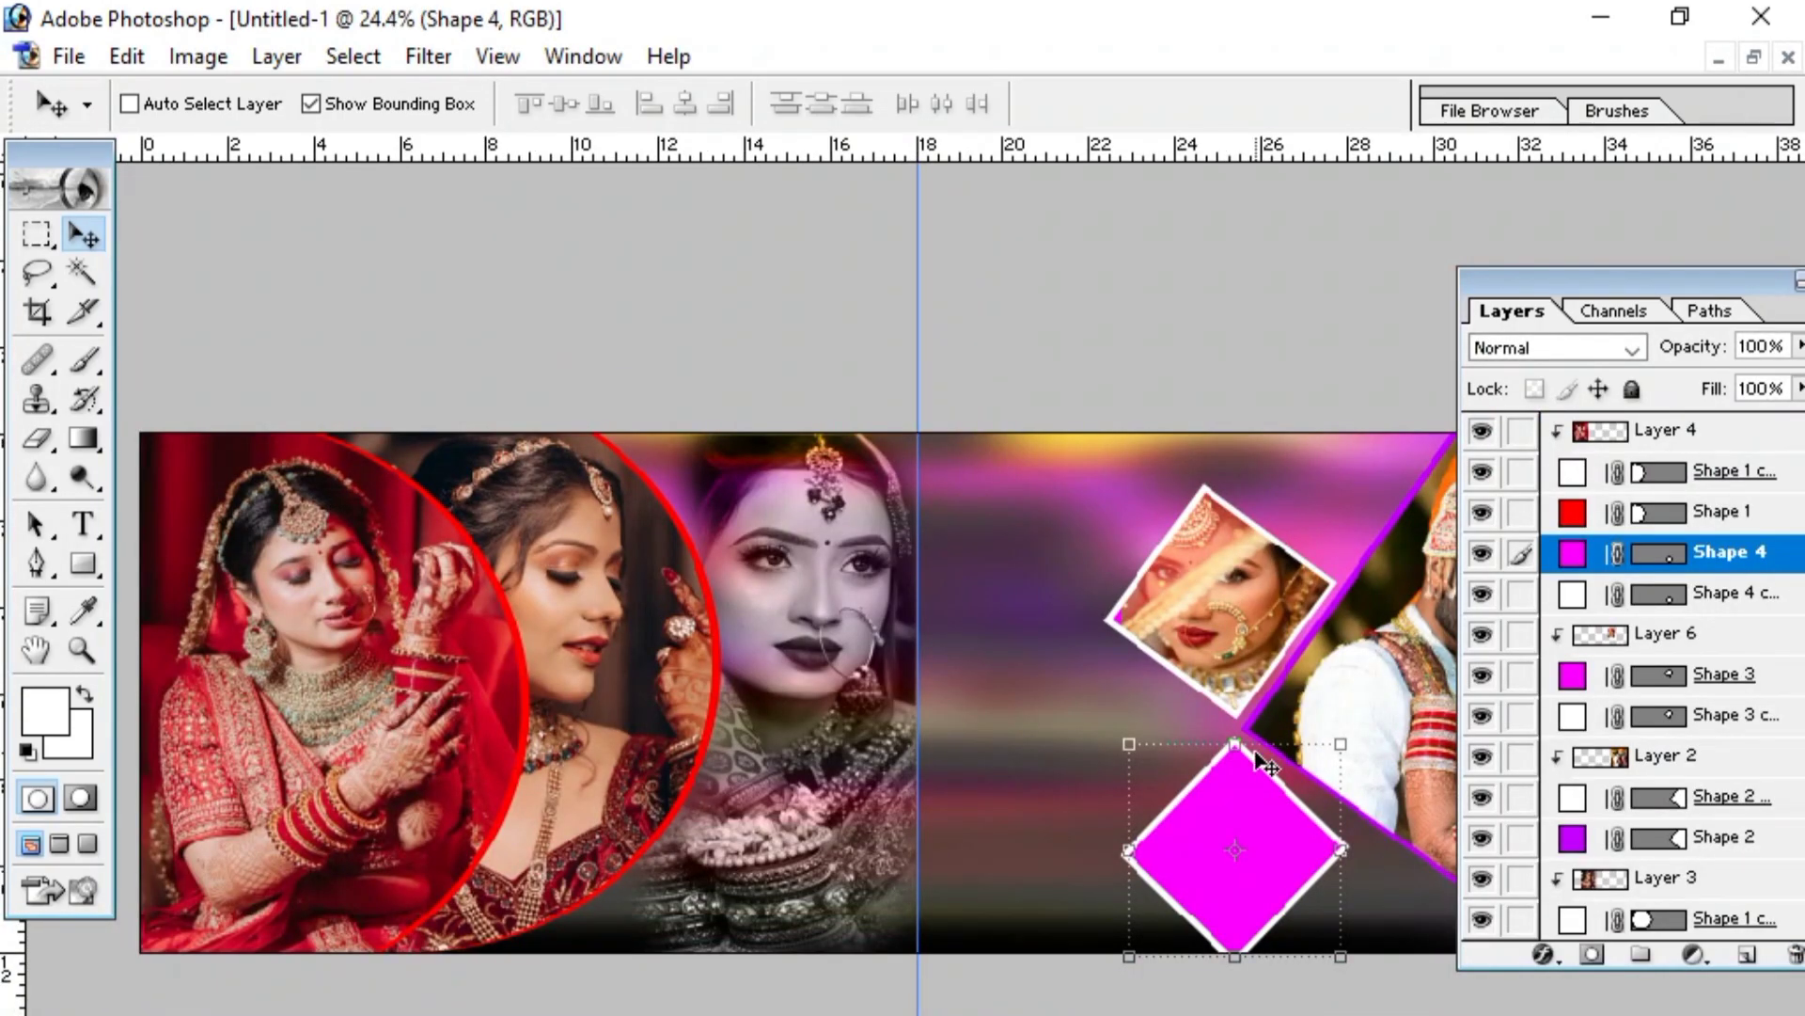
{"action": "key", "text": "ctrl+v"}
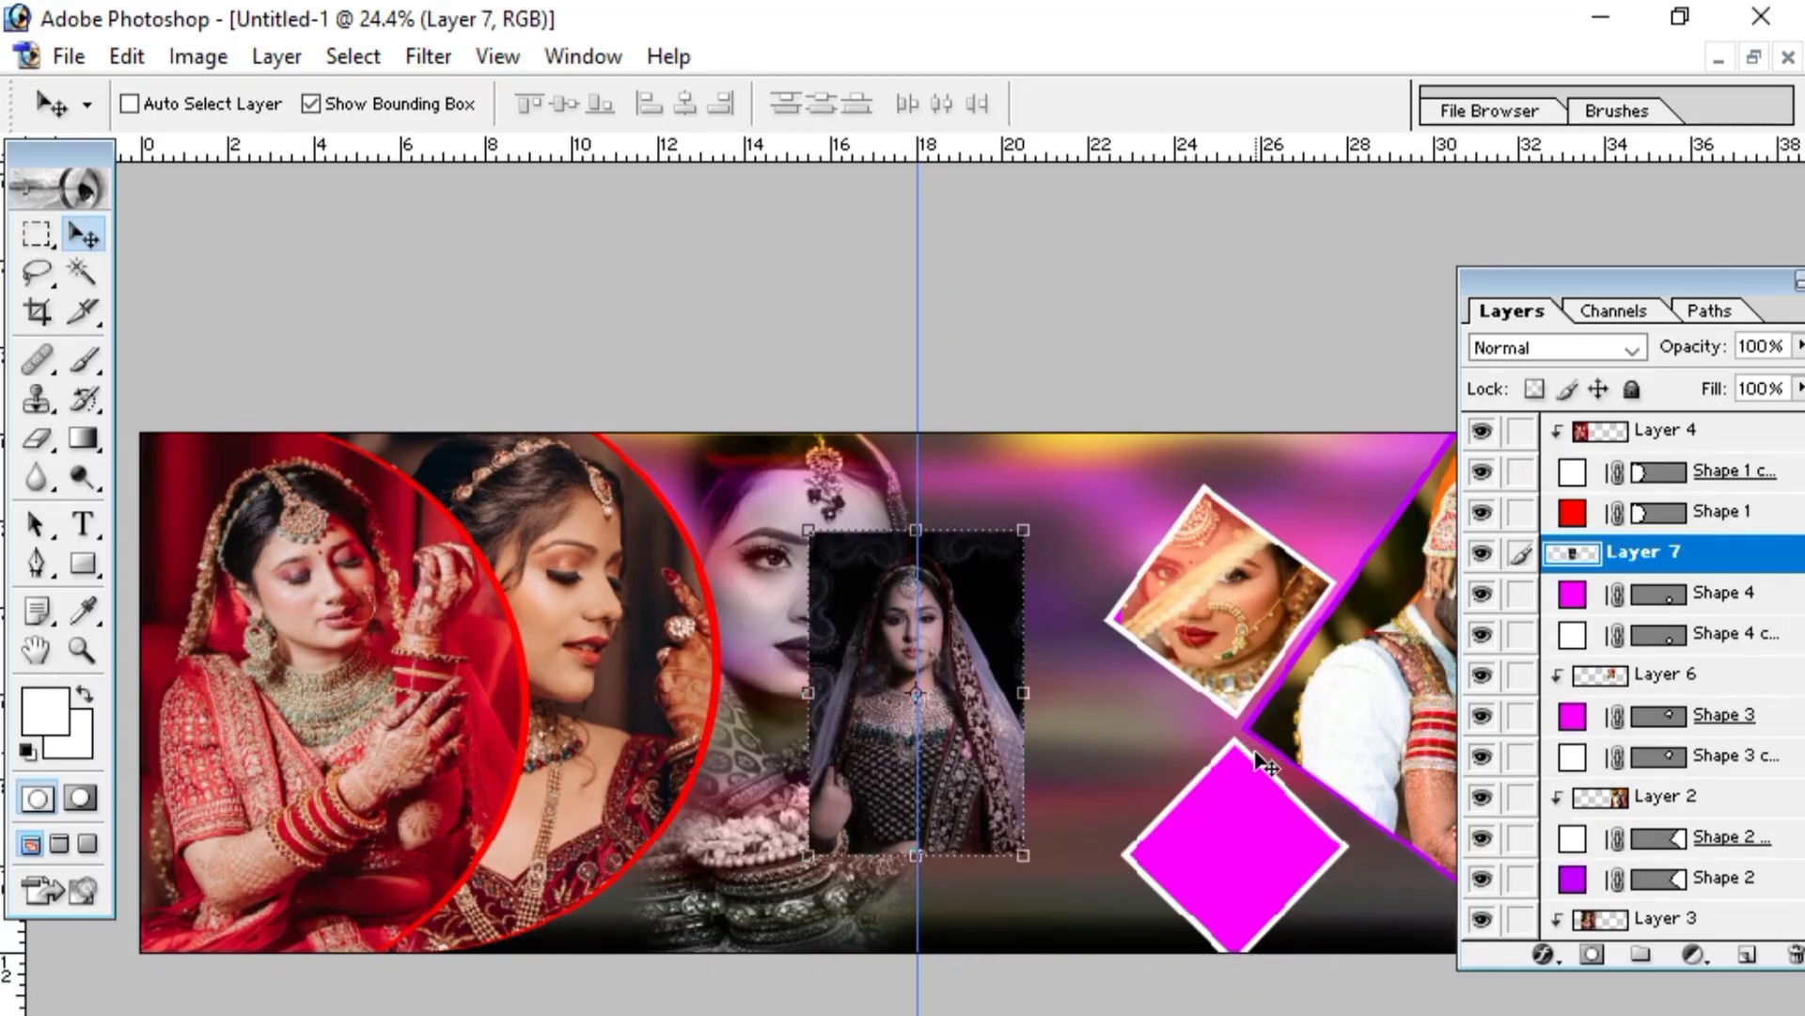
{"action": "key", "text": "ctrl+g"}
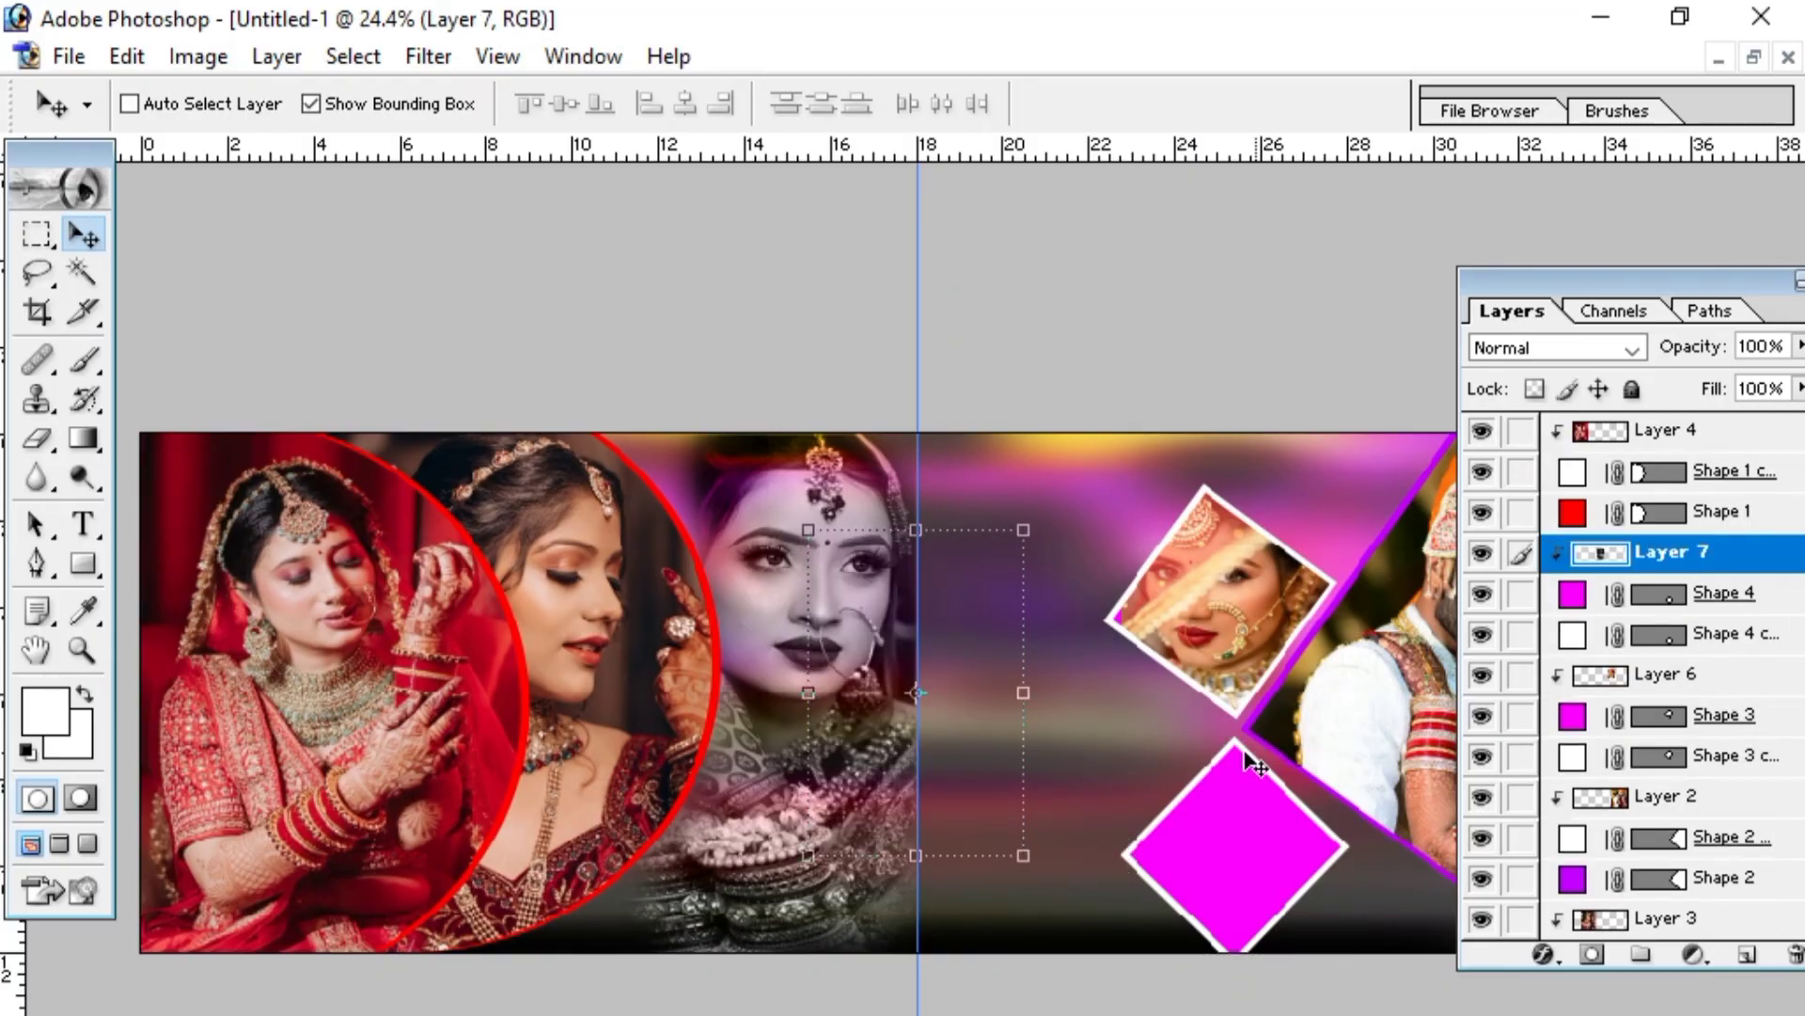
{"action": "left_click_drag", "start_coordinate": [973, 649], "coordinate": [1298, 875]}
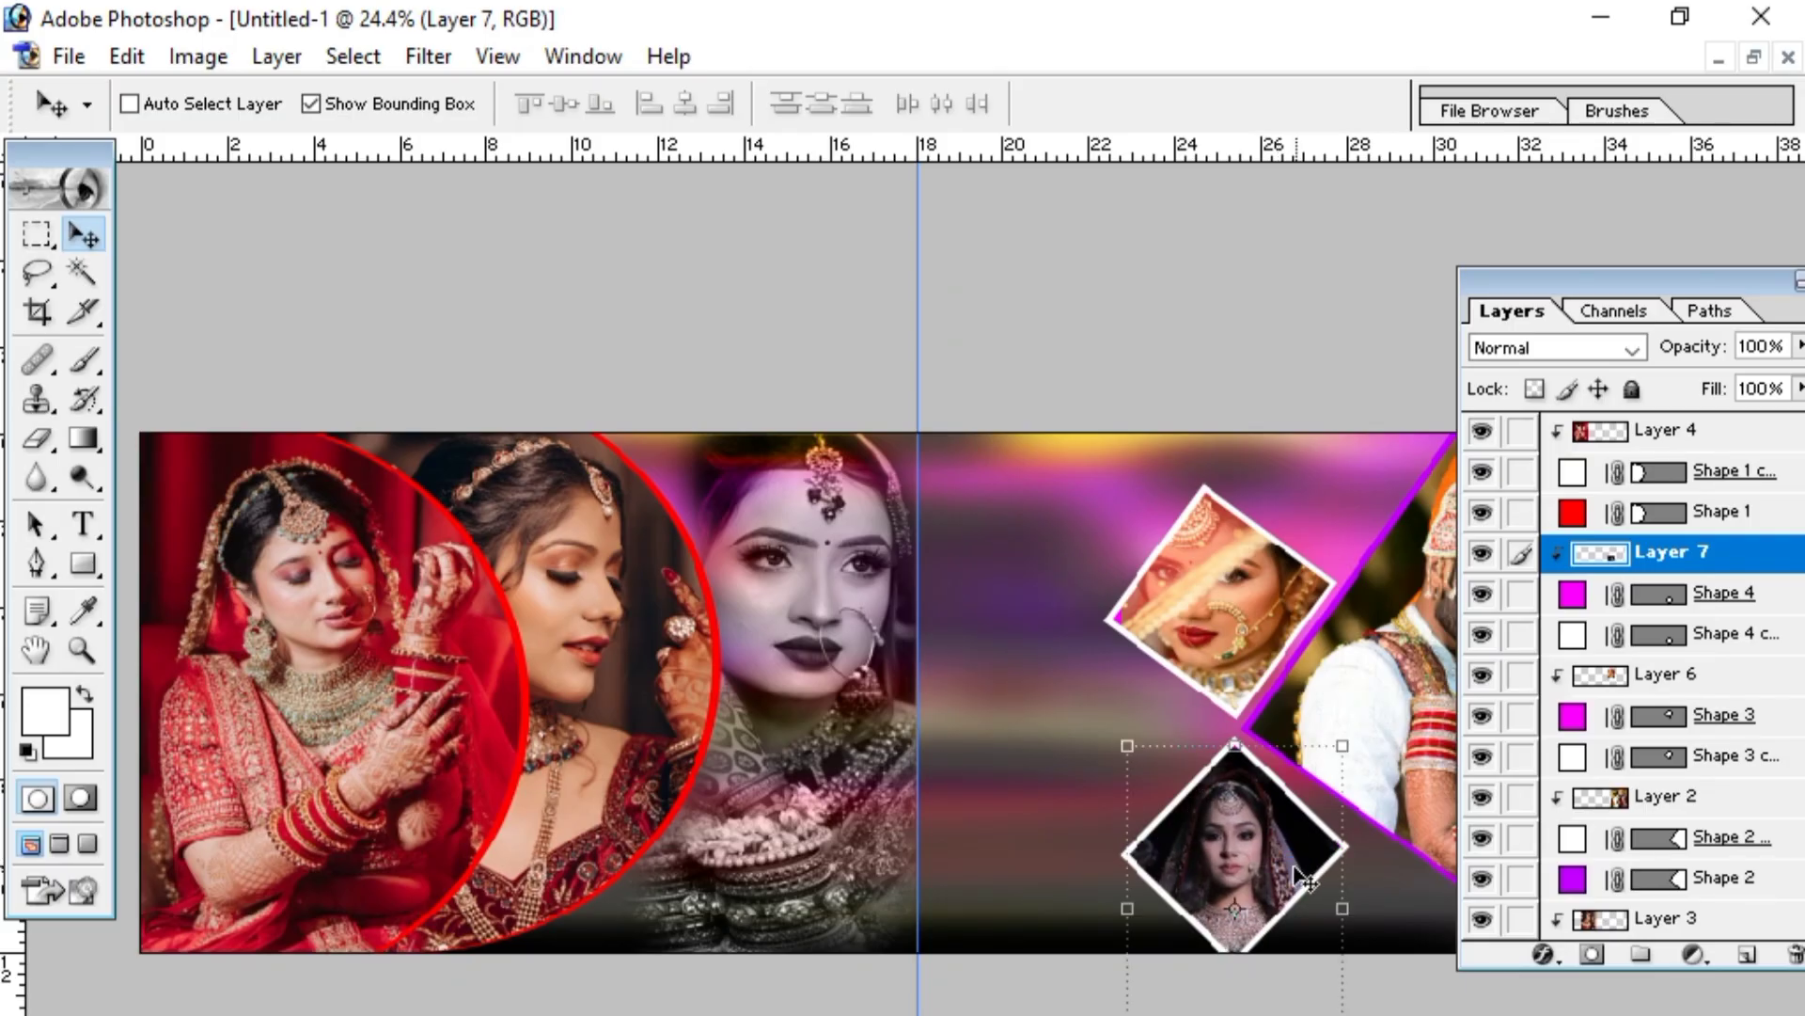
- Brighten the lower square's bride photo with Curves, raising the midtones and adding a shadow point at input 35, output 64
{"action": "key", "text": "ctrl+m"}
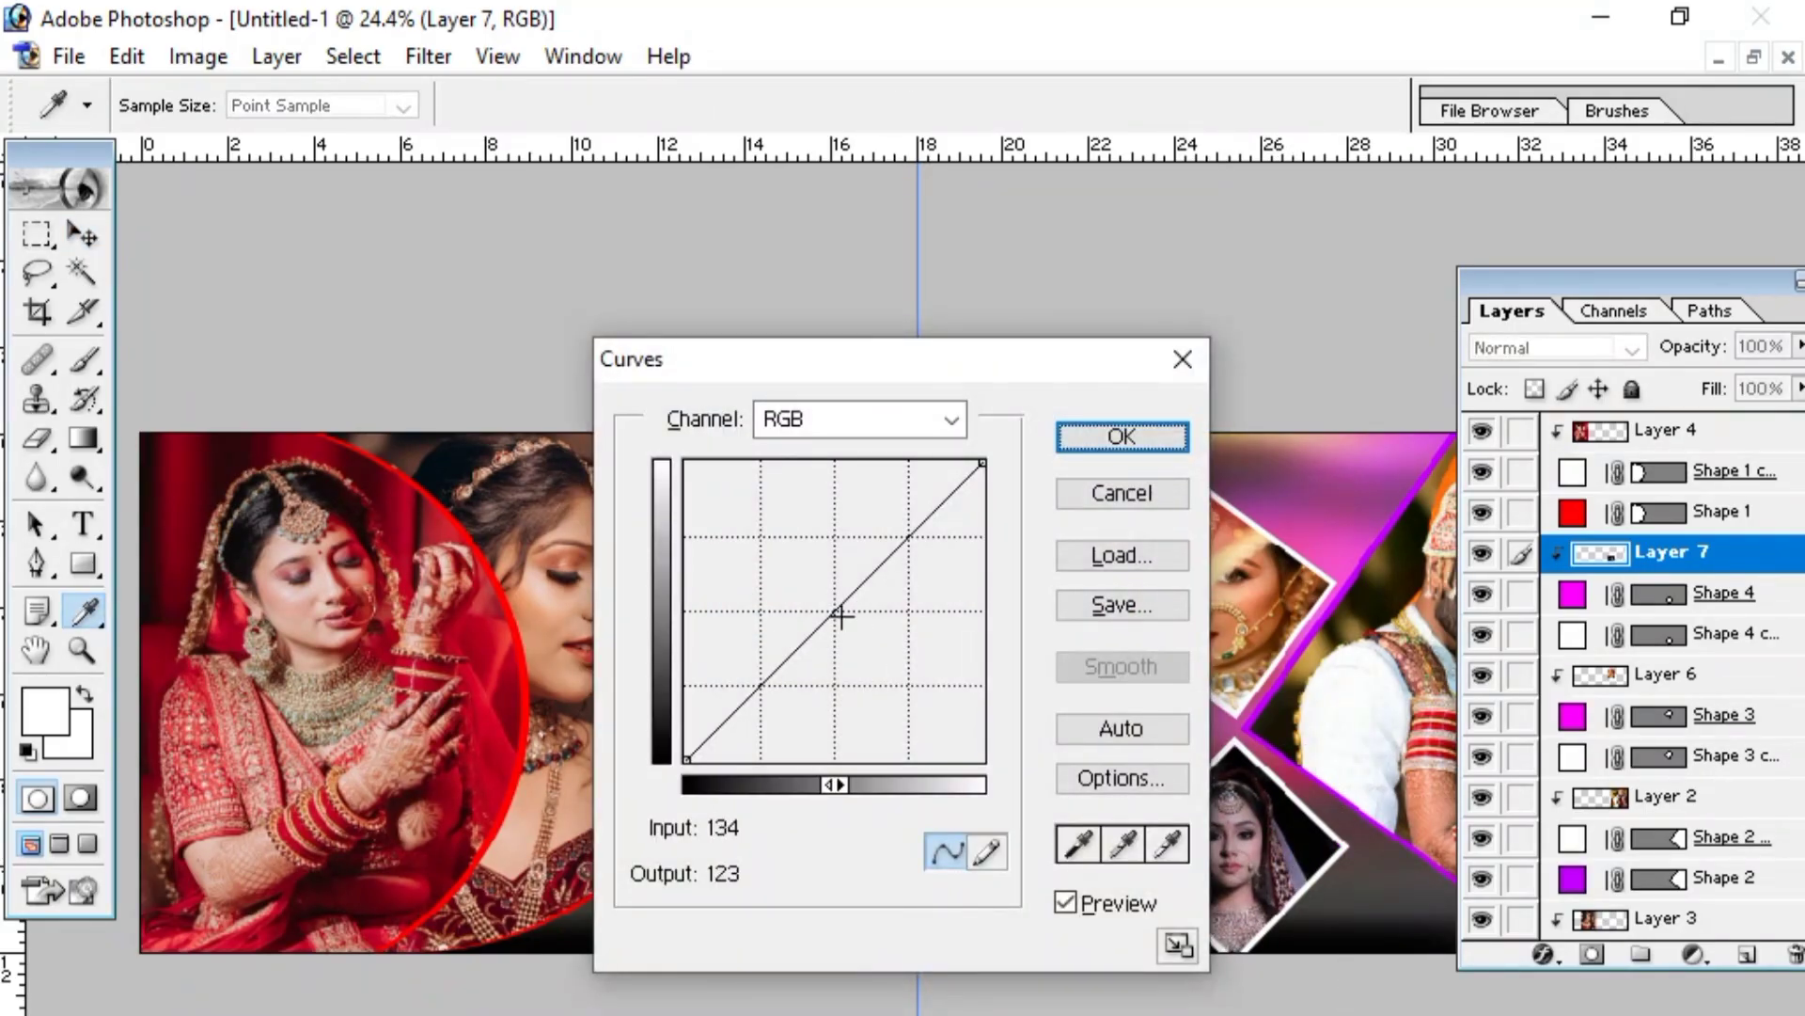
{"action": "left_click", "coordinate": [833, 611]}
{"action": "left_click_drag", "start_coordinate": [833, 611], "coordinate": [806, 591]}
{"action": "left_click", "coordinate": [727, 685]}
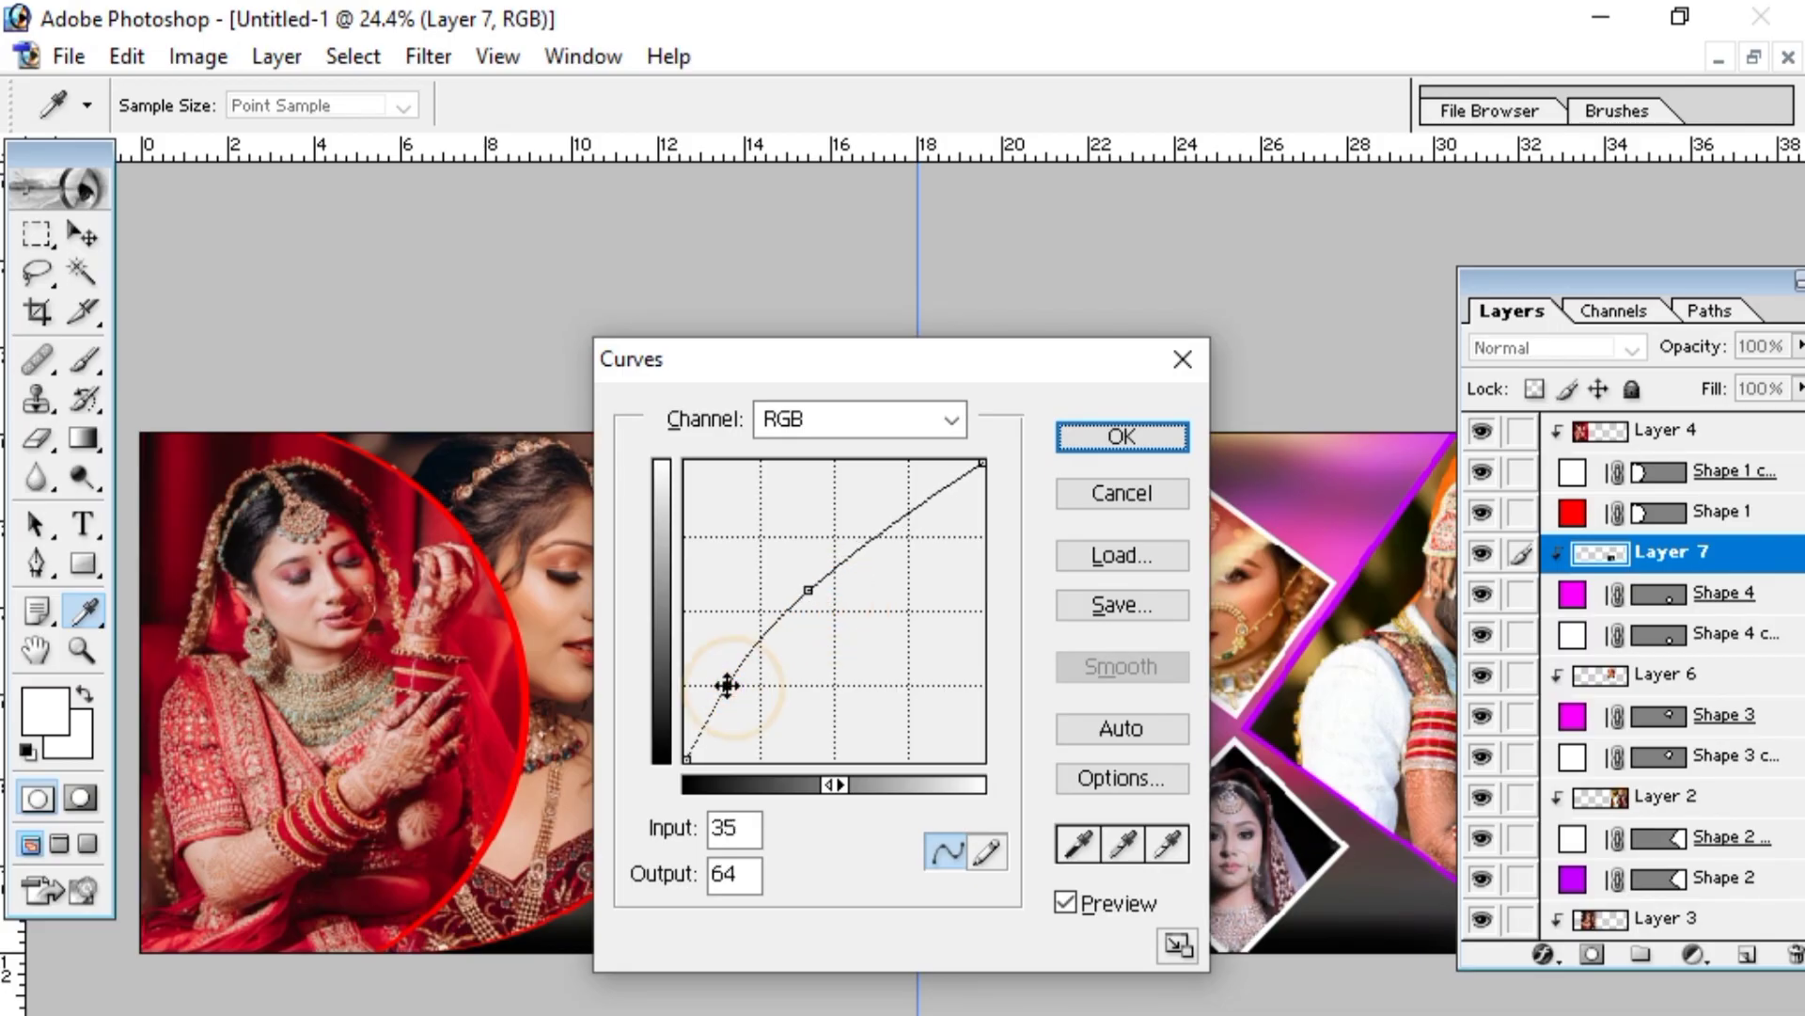
{"action": "left_click", "coordinate": [1097, 448]}
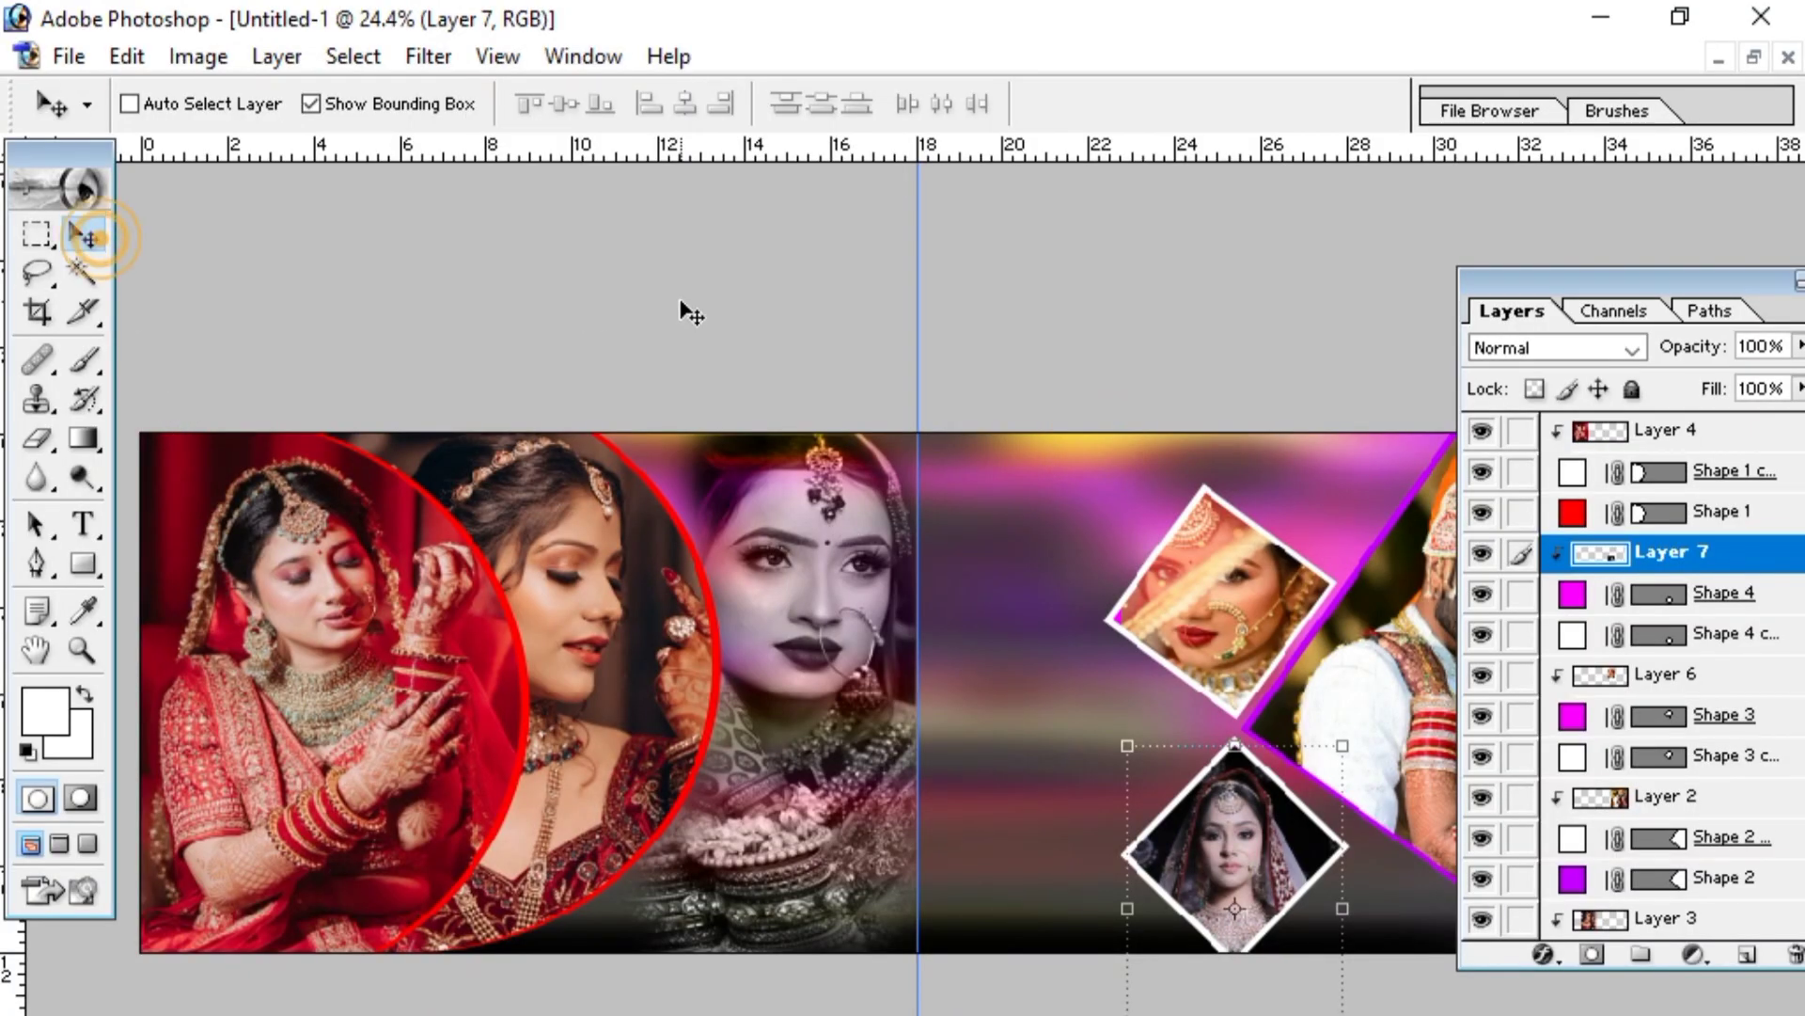
- Remove the vertical guide from the middle of the banner and toggle the extras off and on
{"action": "left_click", "coordinate": [1042, 730]}
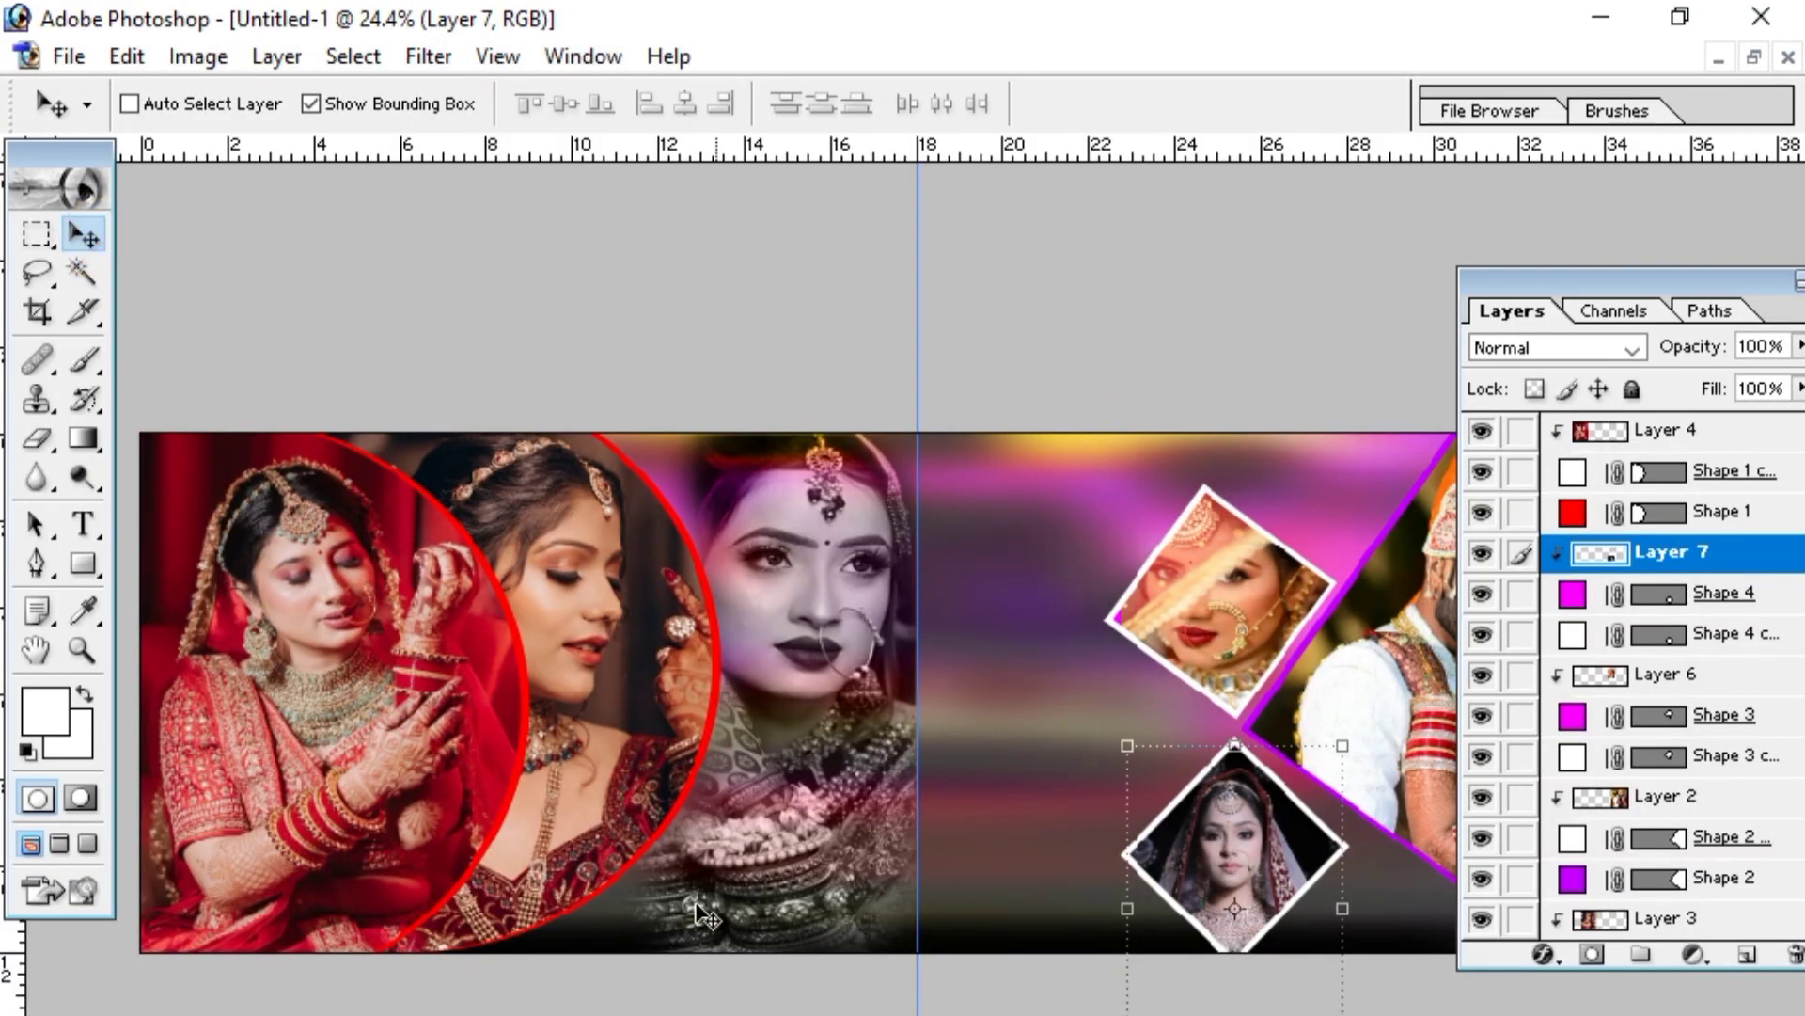
{"action": "left_click", "coordinate": [346, 1013]}
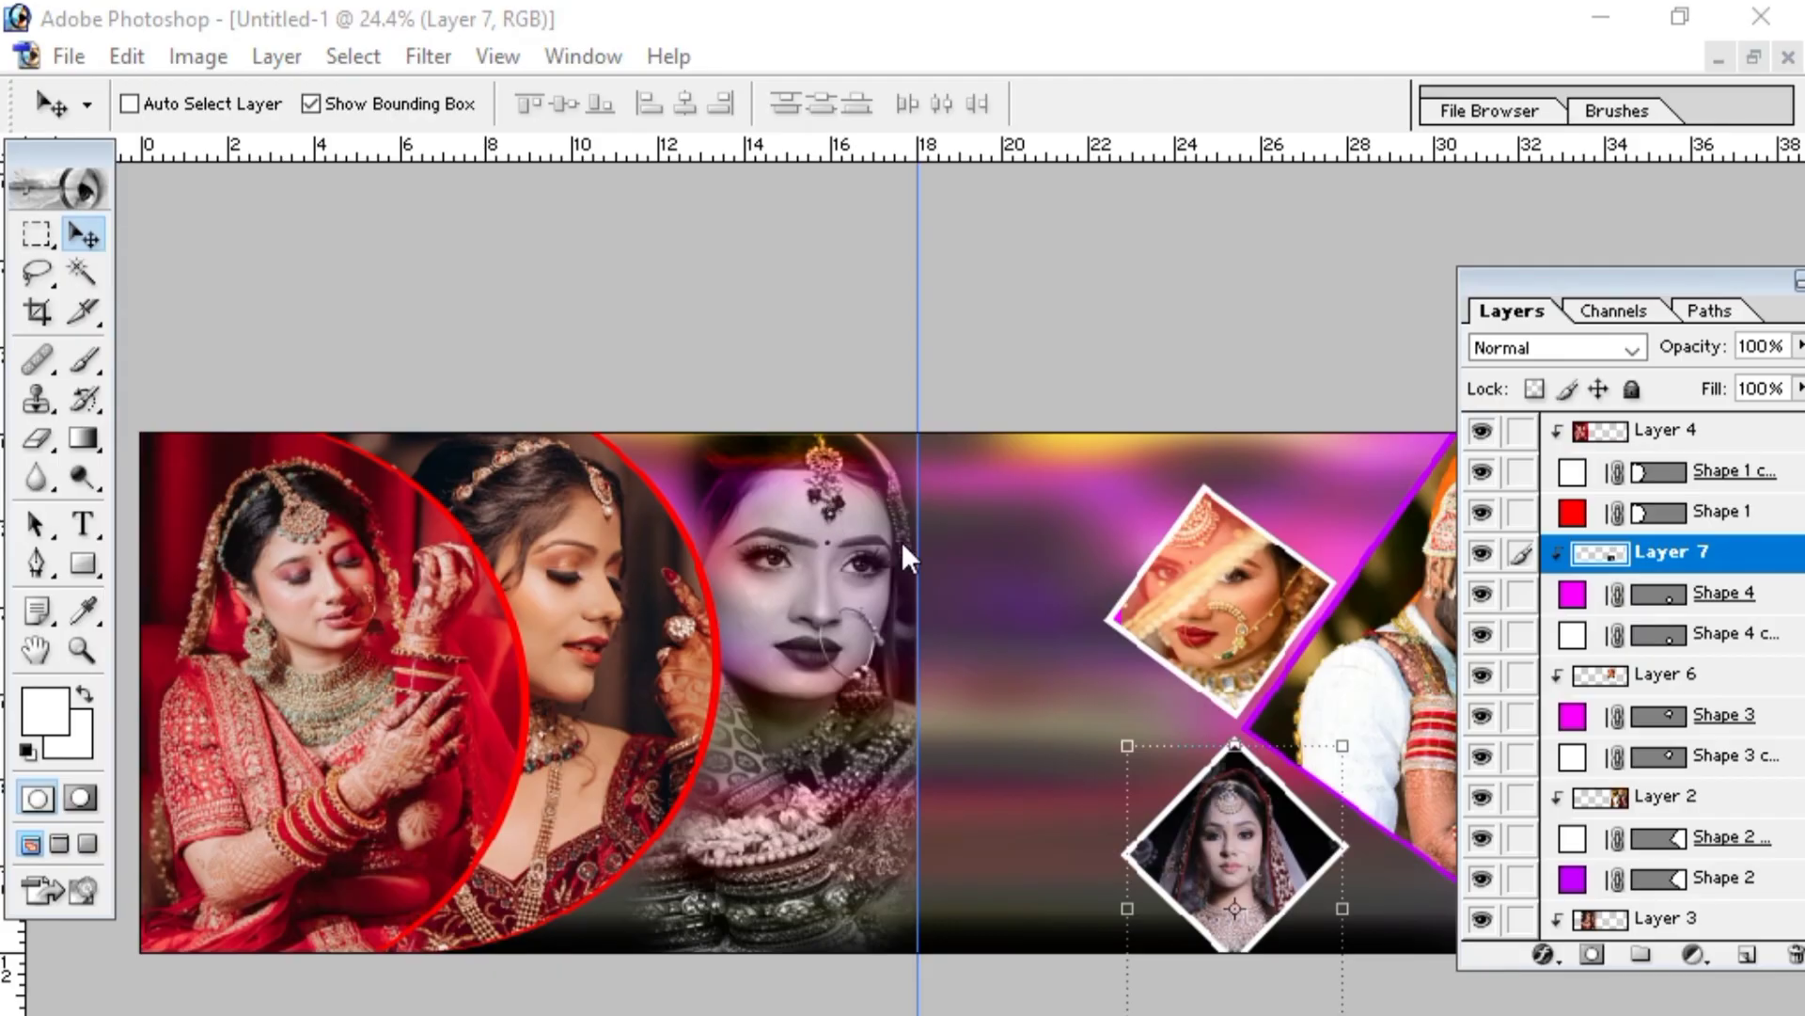
{"action": "left_click", "coordinate": [918, 569]}
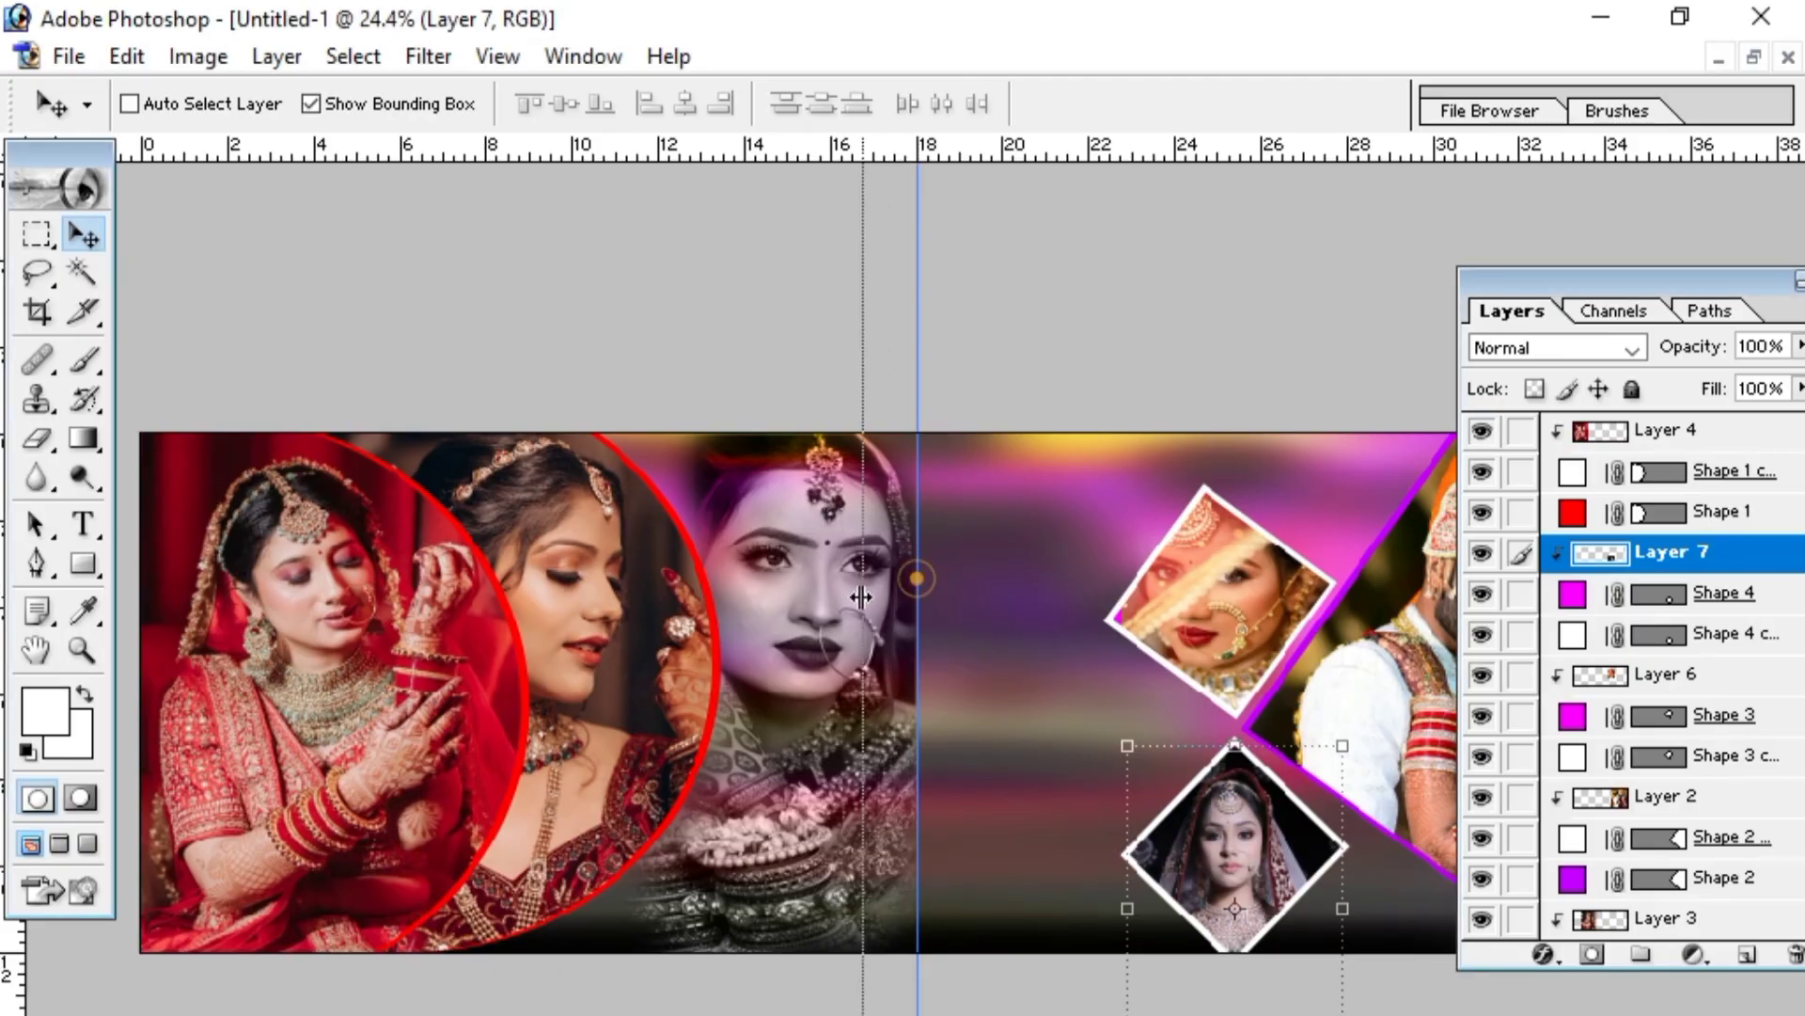
{"action": "left_click_drag", "start_coordinate": [221, 658], "coordinate": [4, 660]}
{"action": "key", "text": "ctrl+h"}
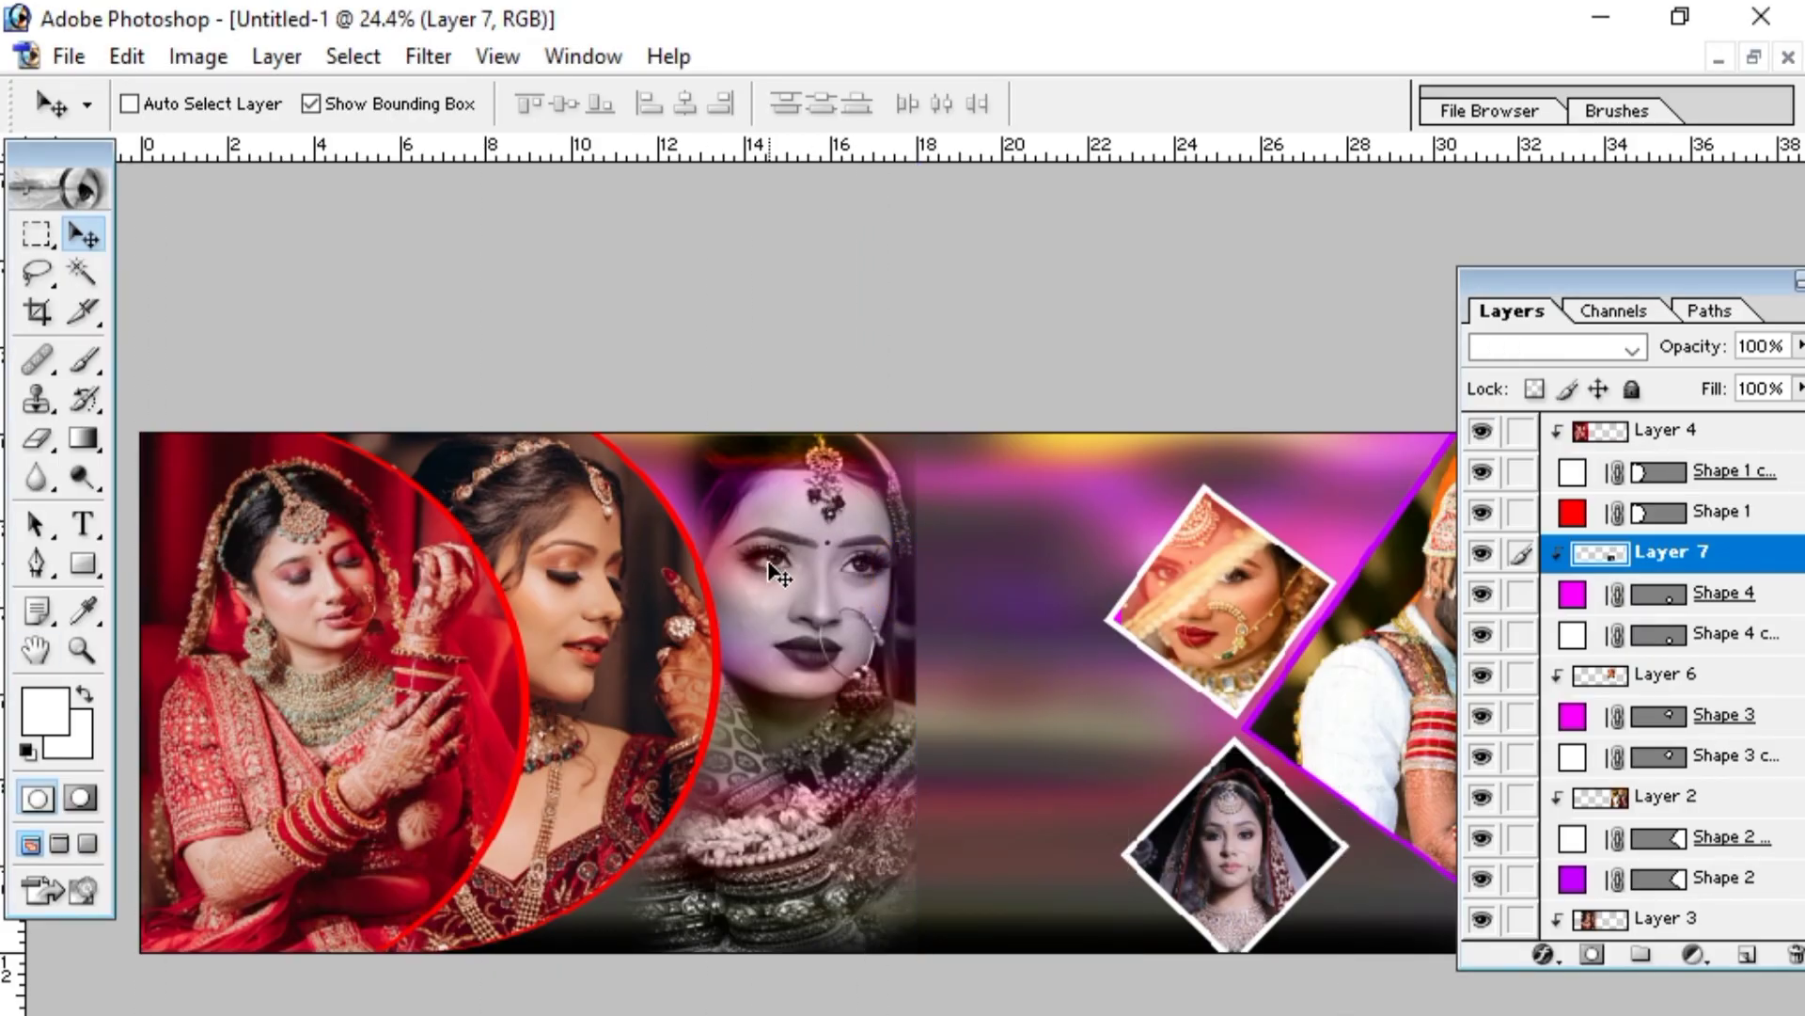
{"action": "key", "text": "ctrl+h"}
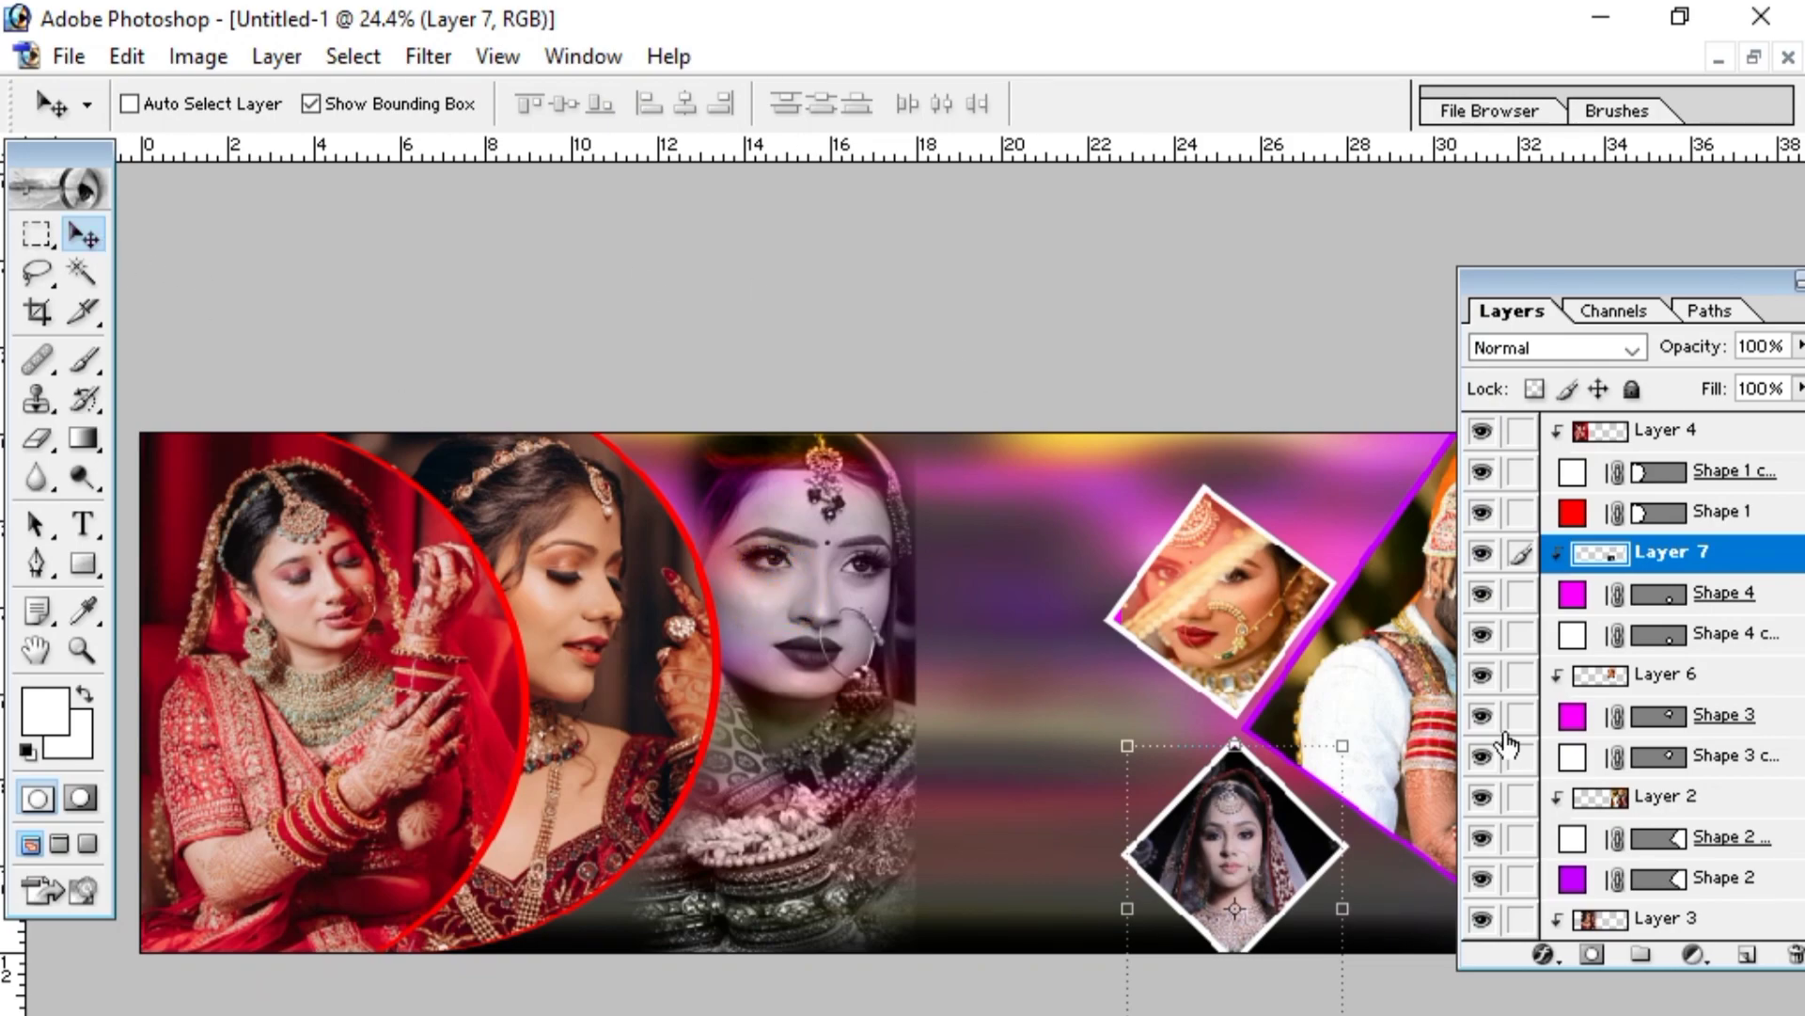
- Select the masked bride portrait's layer and shift the portrait slightly left and up, closer to the circles
{"action": "scroll", "coordinate": [1726, 790], "scroll_direction": "down", "scroll_amount": 5}
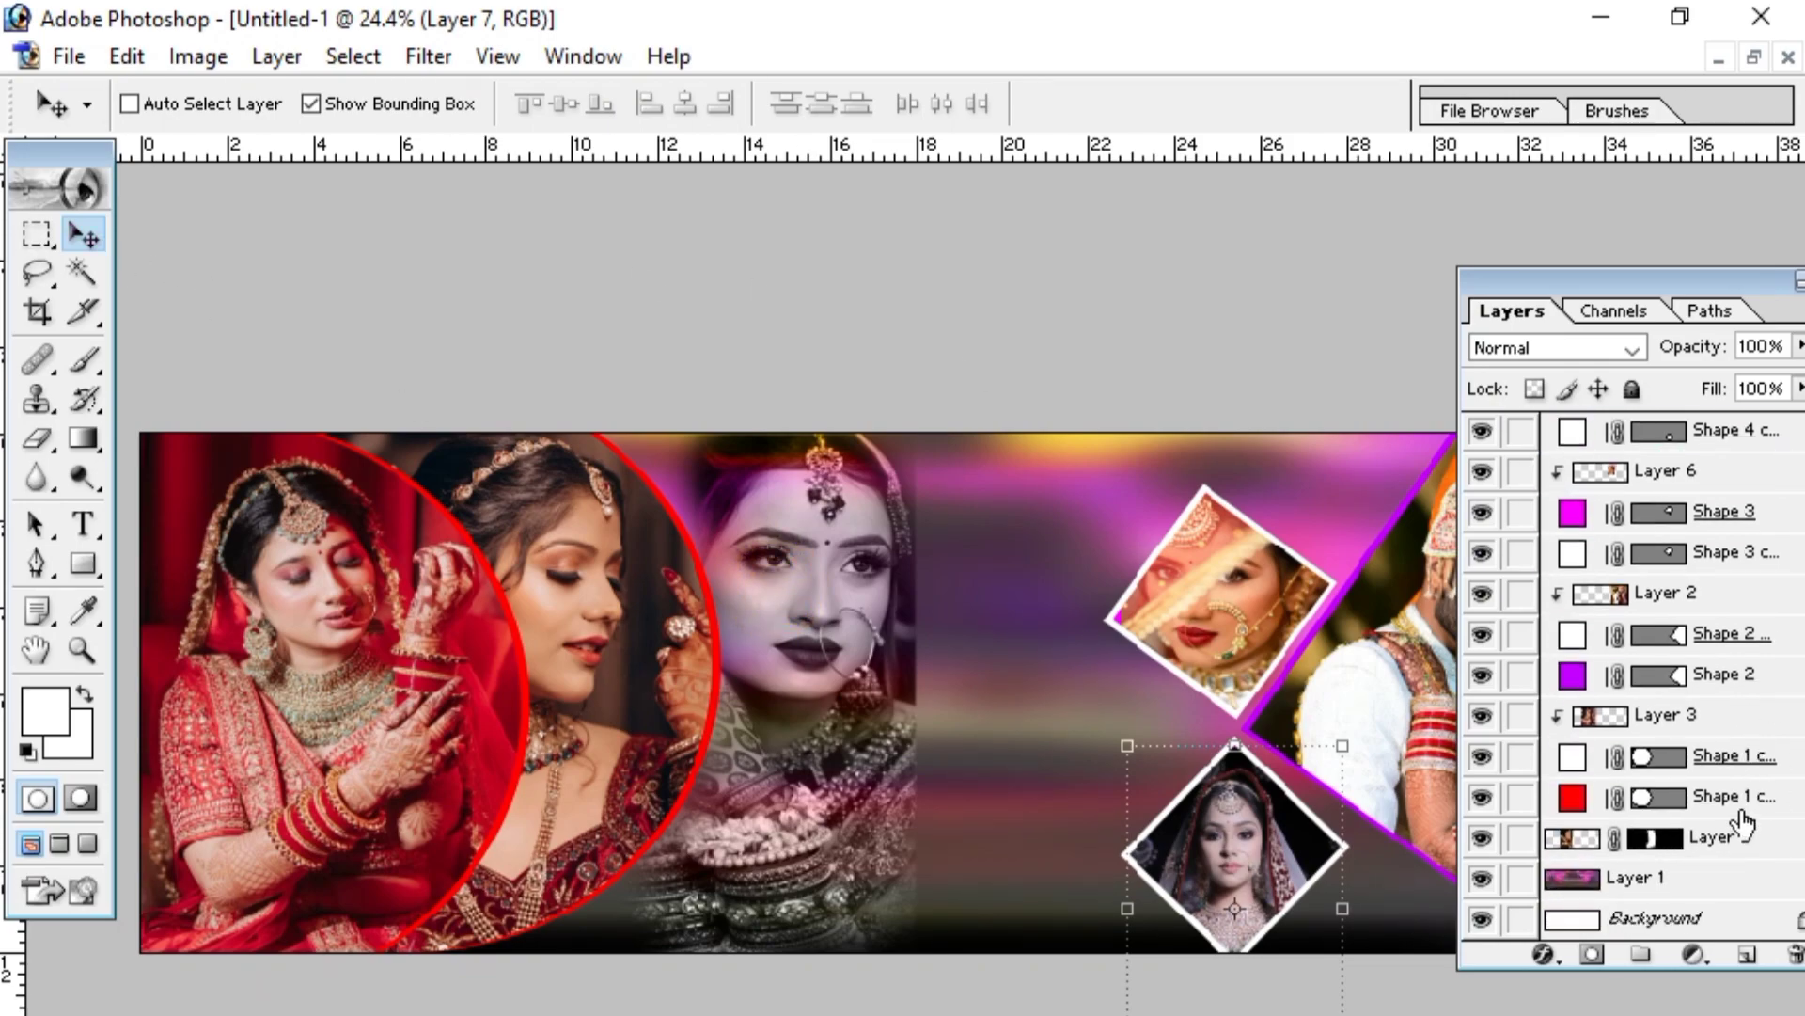
{"action": "left_click", "coordinate": [1730, 836]}
{"action": "key", "text": "alt+shift+y"}
{"action": "mouse_move", "coordinate": [849, 579]}
{"action": "left_mouse_down"}
{"action": "mouse_move", "coordinate": [902, 579]}
{"action": "mouse_move", "coordinate": [823, 570]}
{"action": "left_mouse_up"}
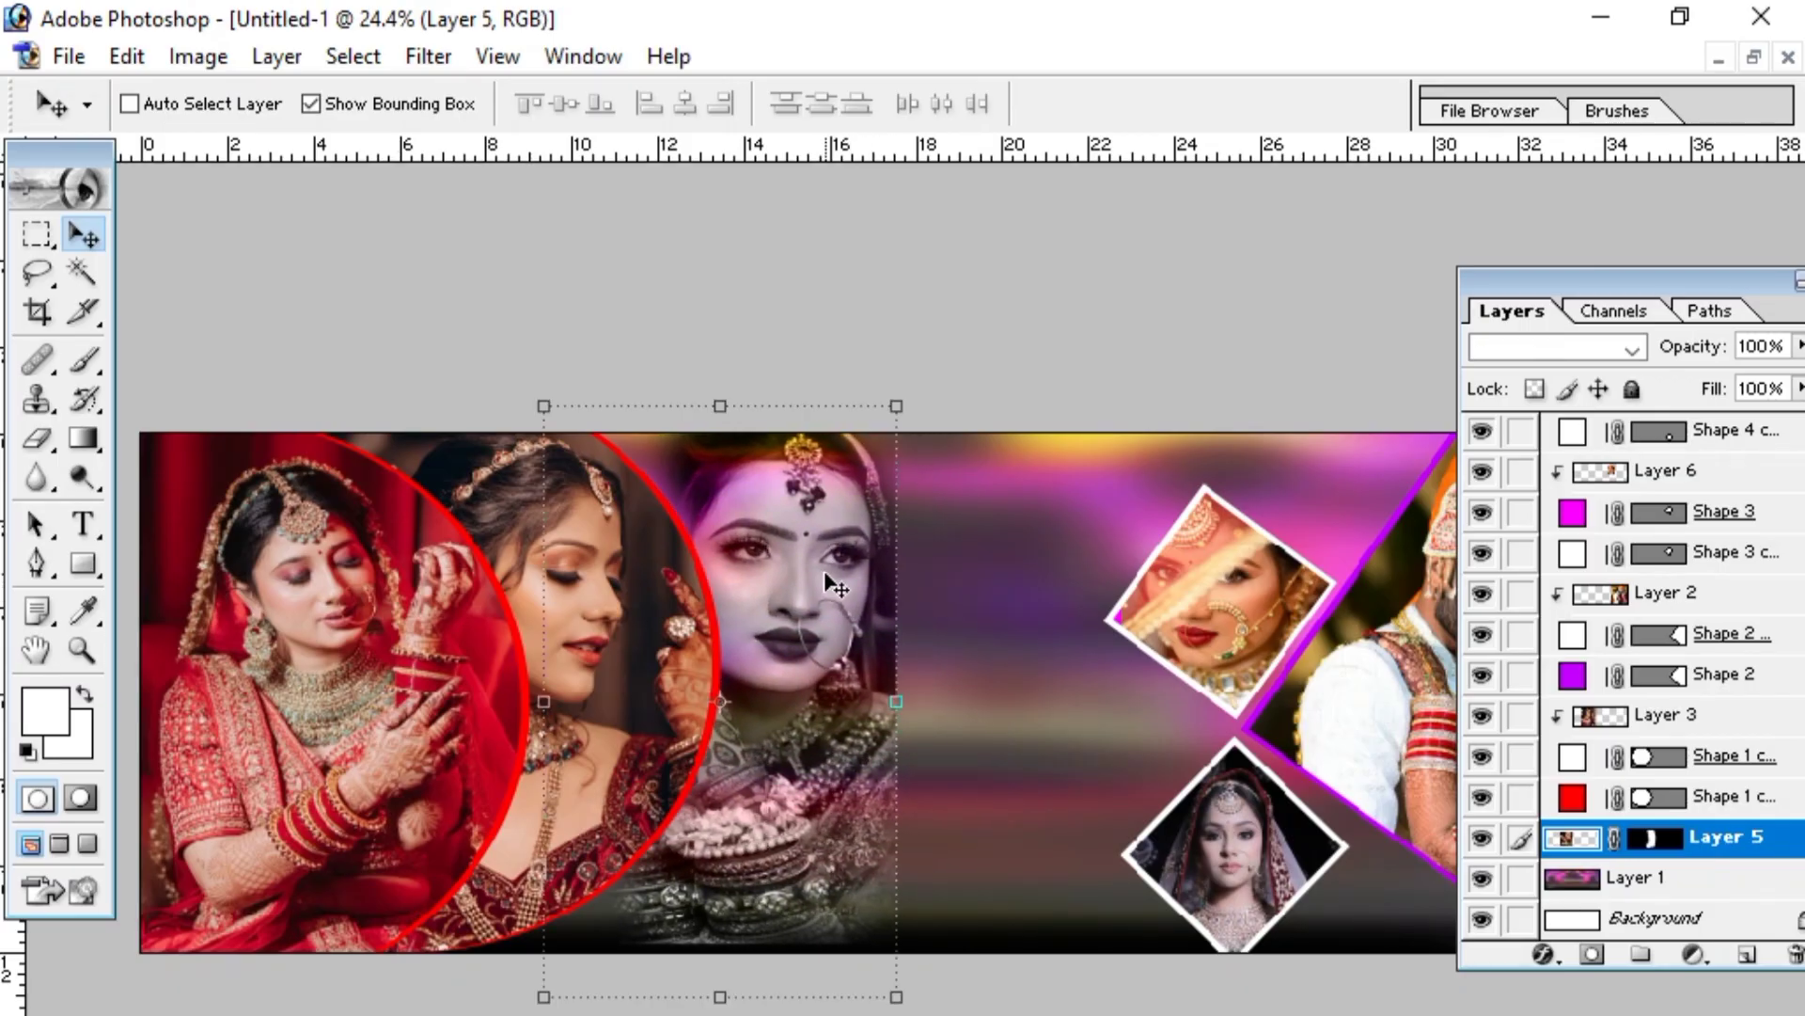
{"action": "left_click", "coordinate": [975, 597]}
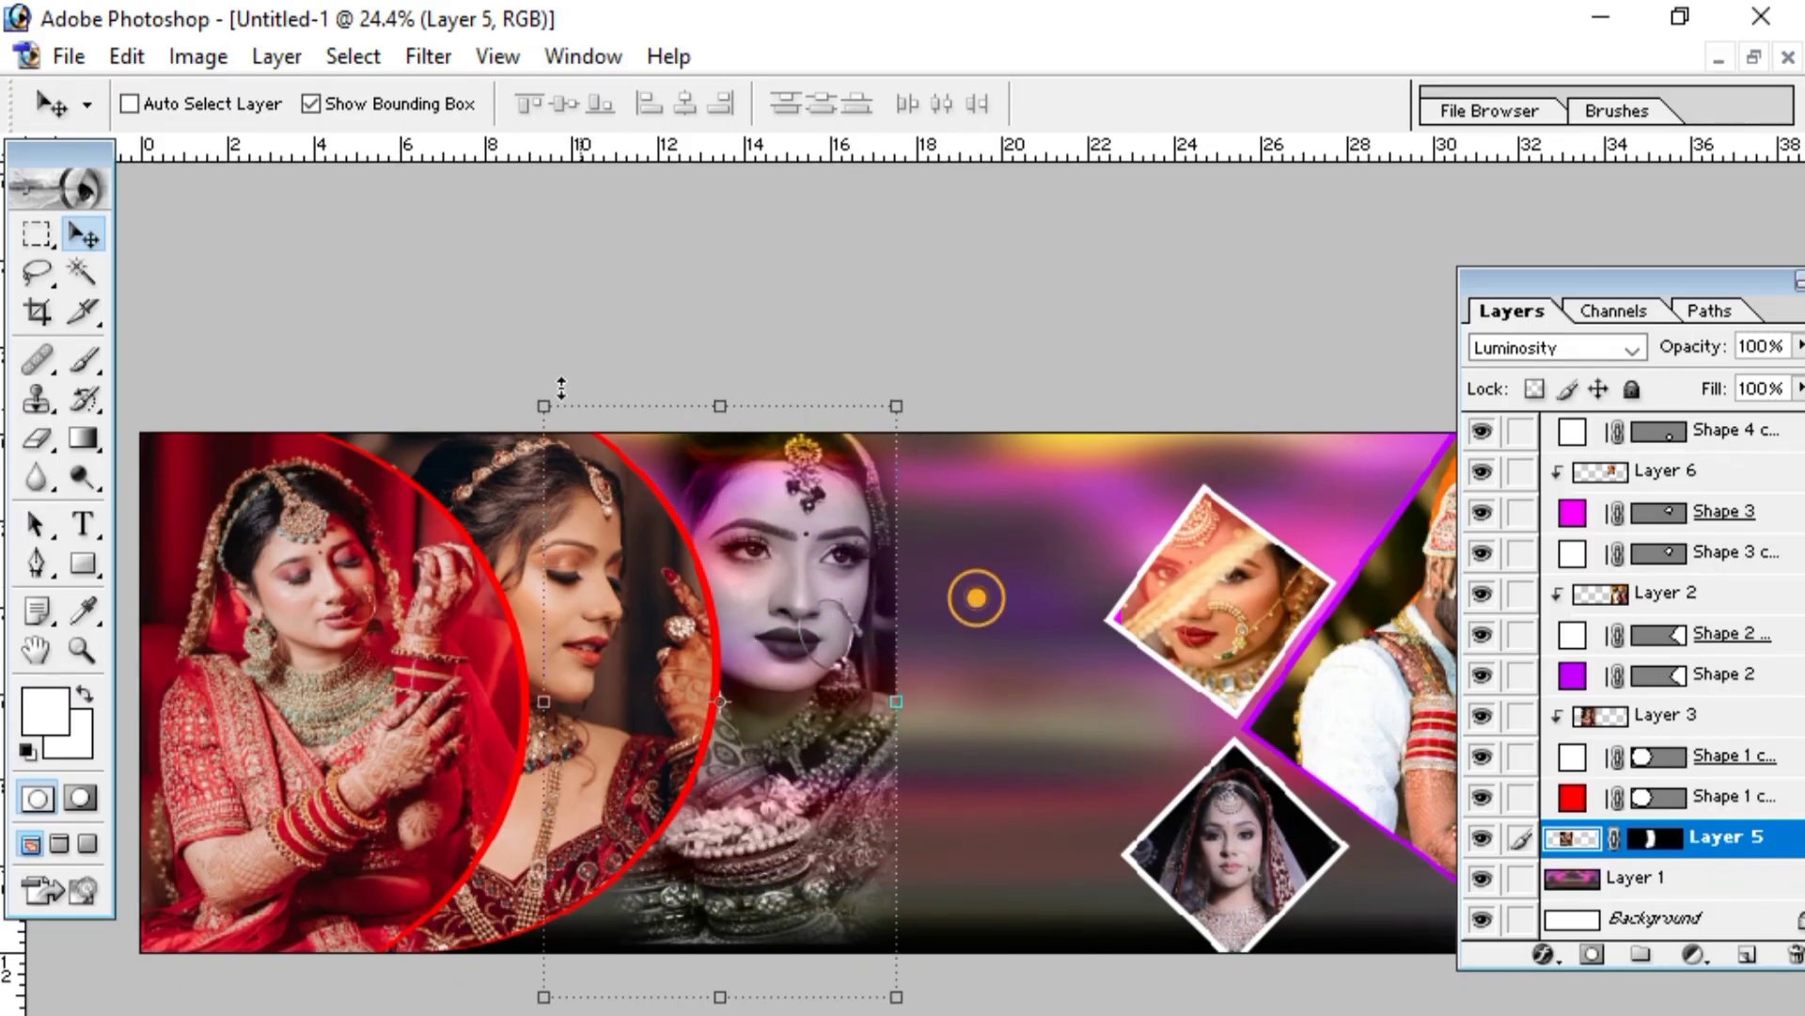
- Select the blurred background layer and open the couple photo pexels-fotographiya-wedding-photography-823737813-25677355.jpg
{"action": "left_click", "coordinate": [1631, 885]}
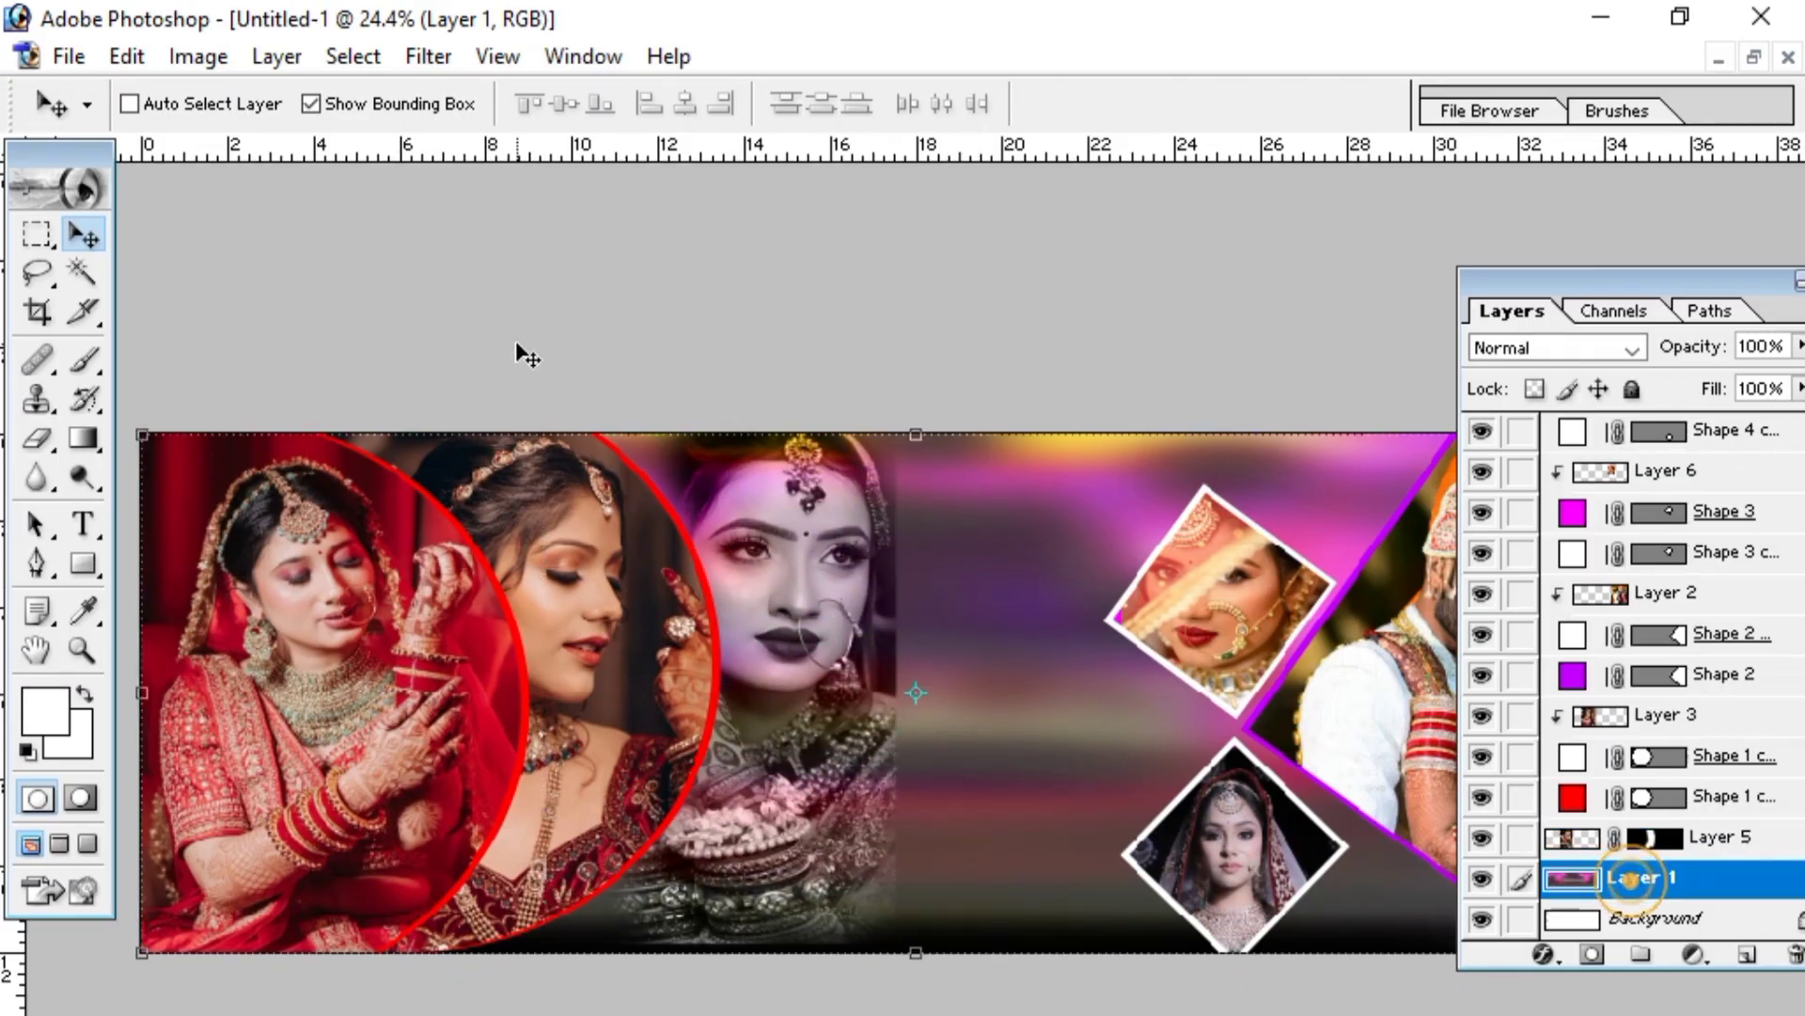
{"action": "left_click", "coordinate": [70, 56]}
{"action": "left_click", "coordinate": [99, 132]}
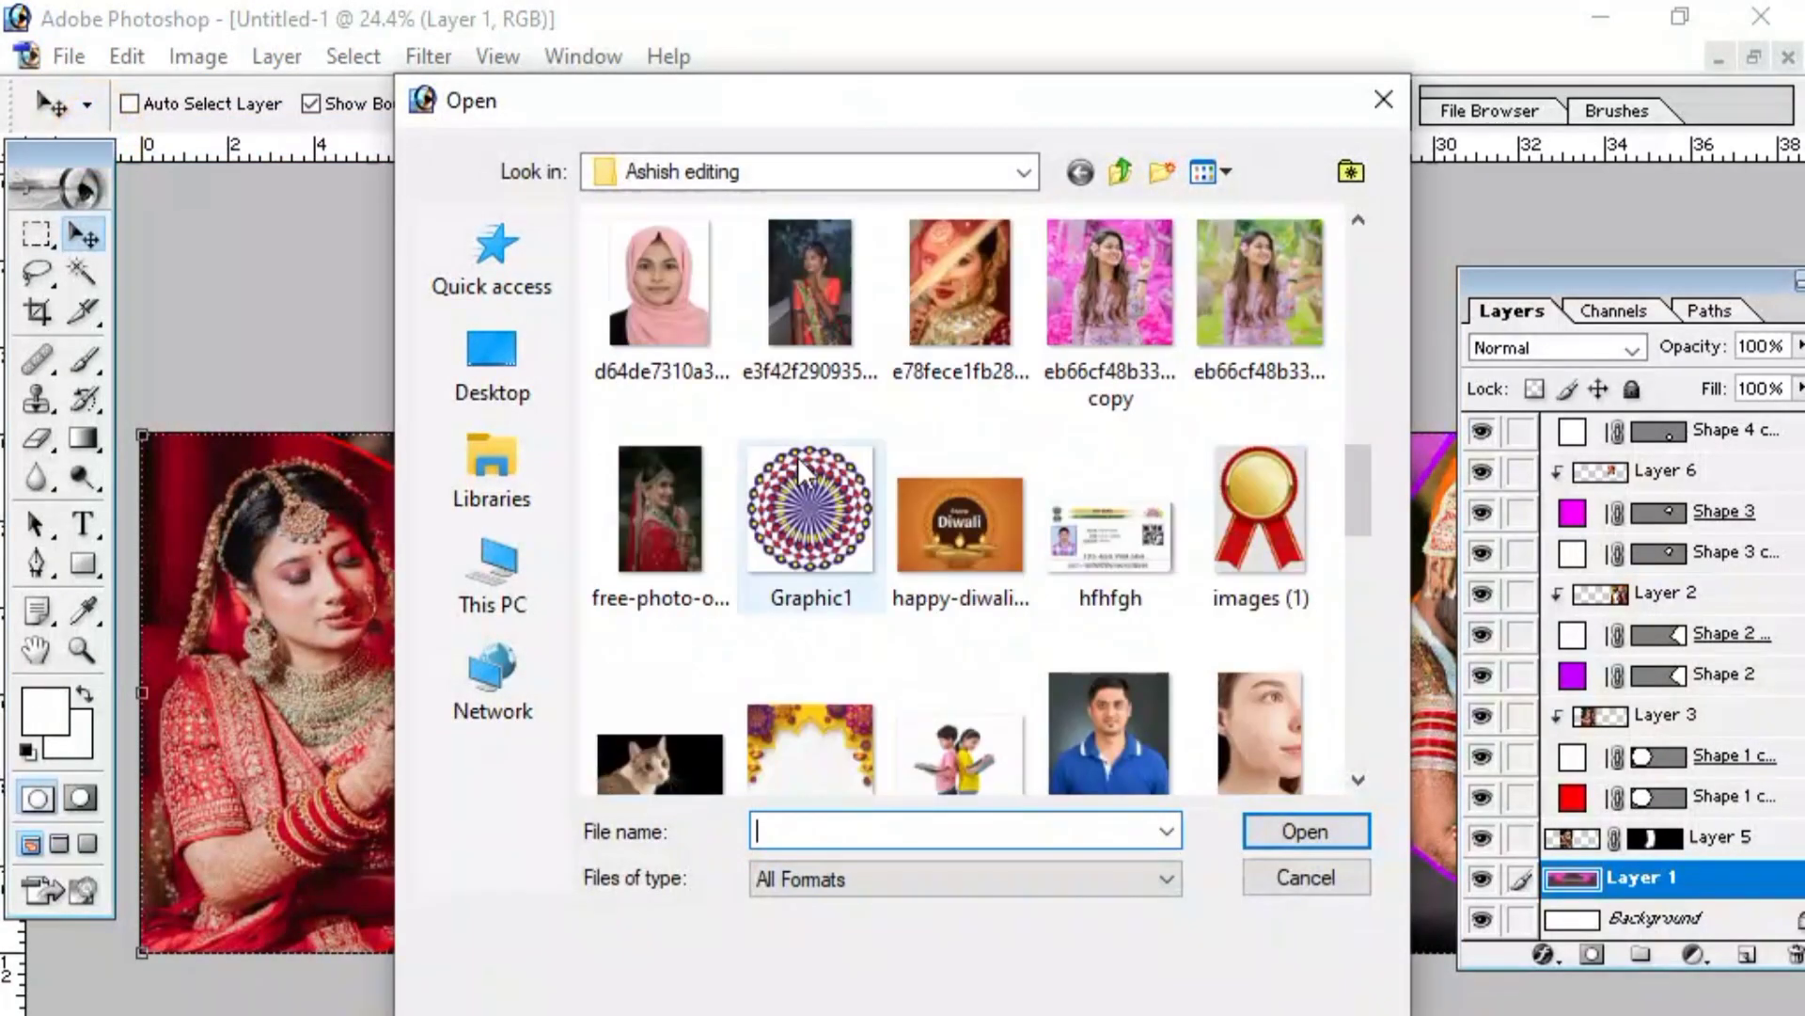
{"action": "scroll", "coordinate": [797, 455], "scroll_direction": "down", "scroll_amount": 3}
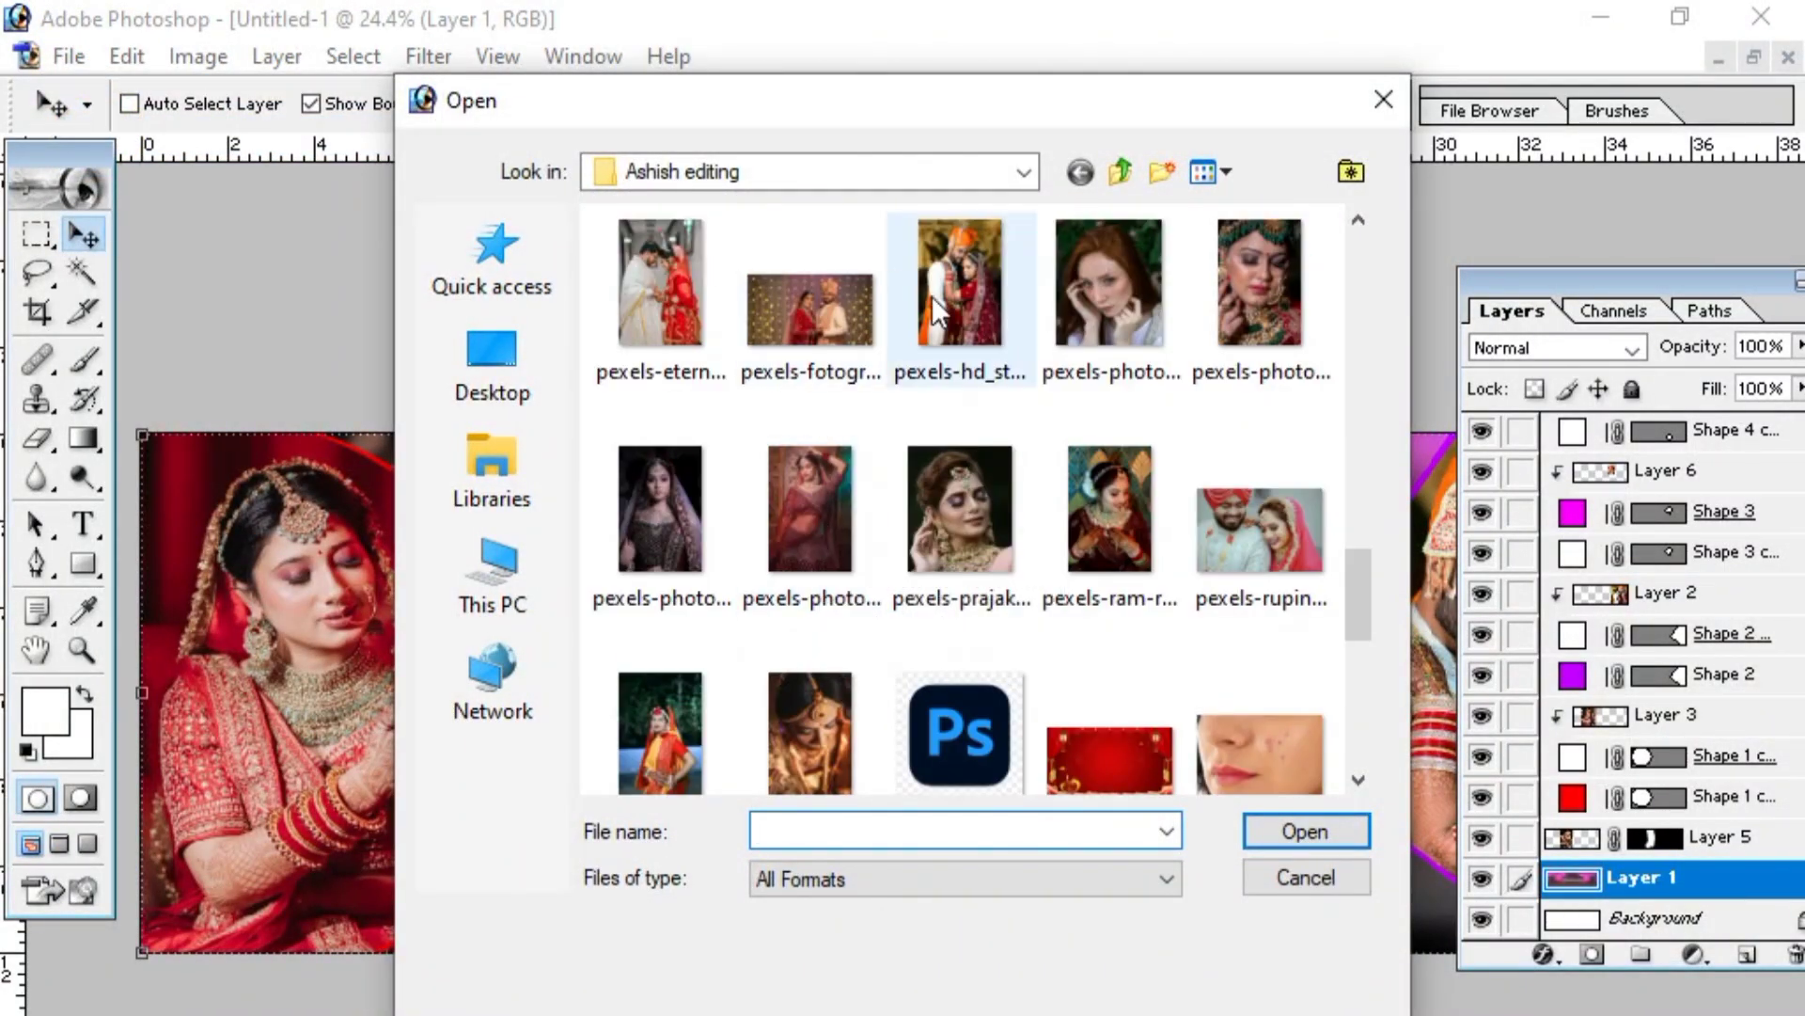
{"action": "left_click", "coordinate": [781, 314]}
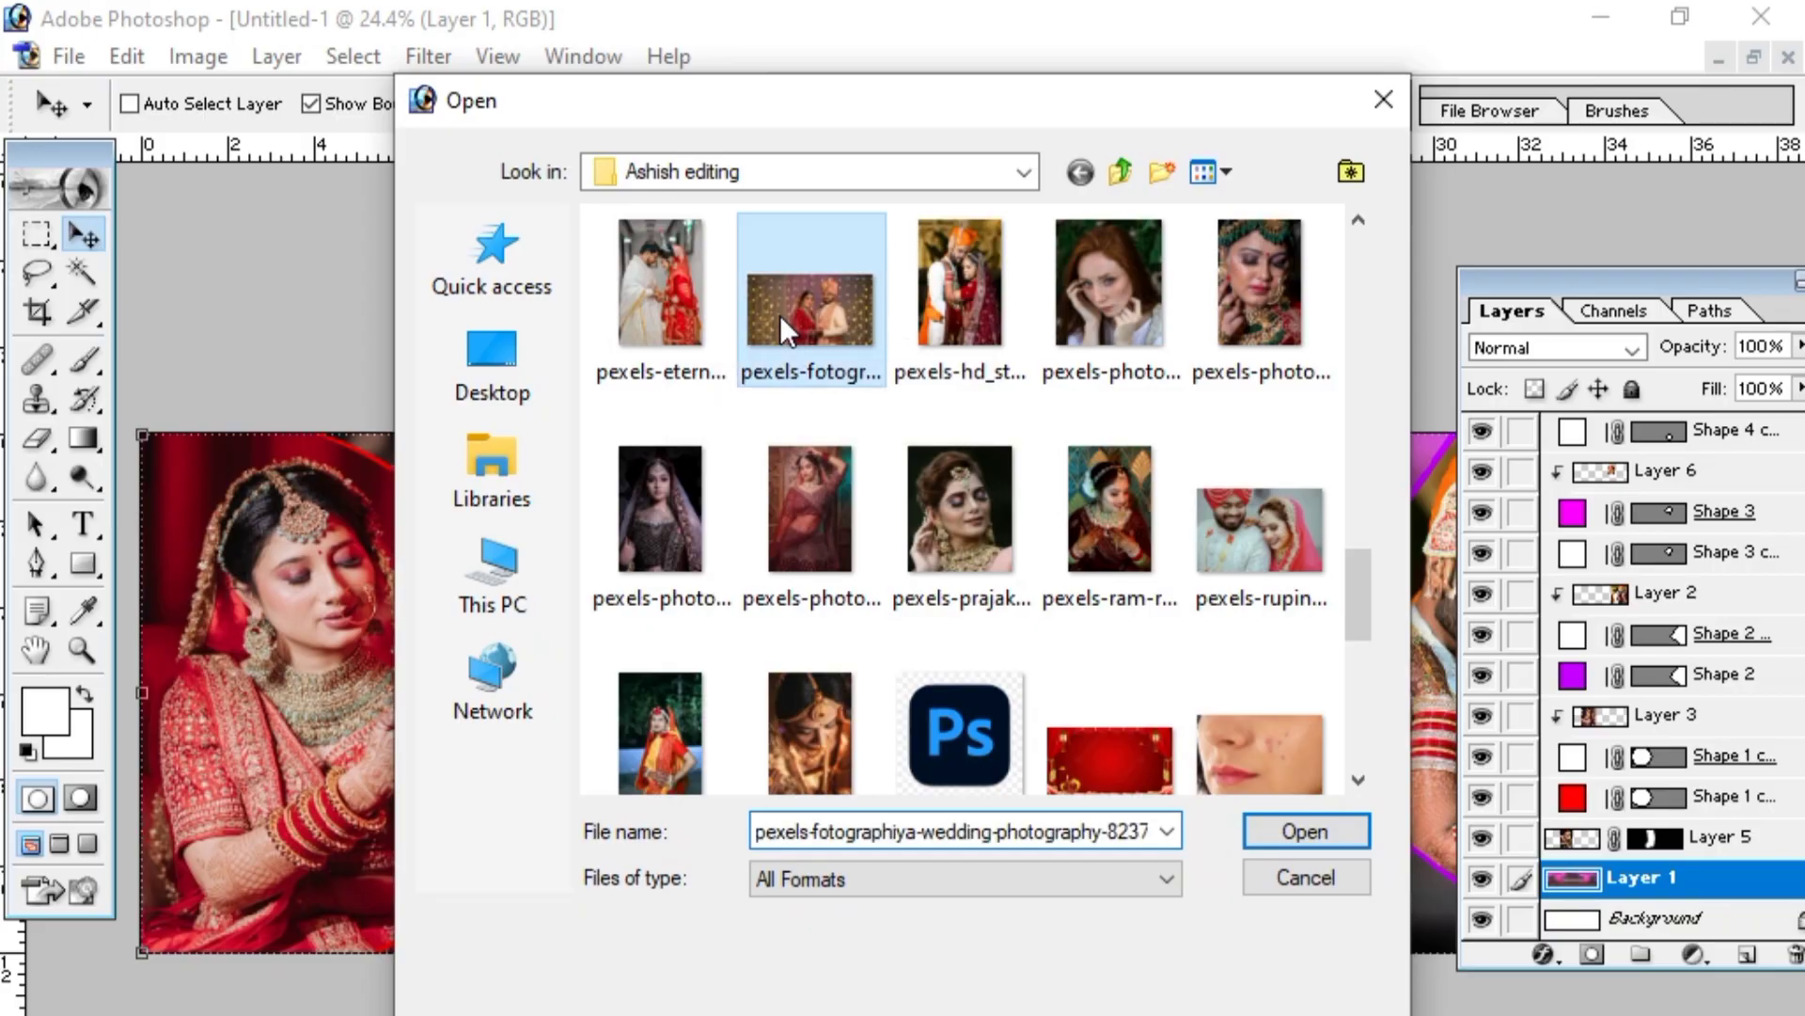
{"action": "left_click", "coordinate": [1267, 833]}
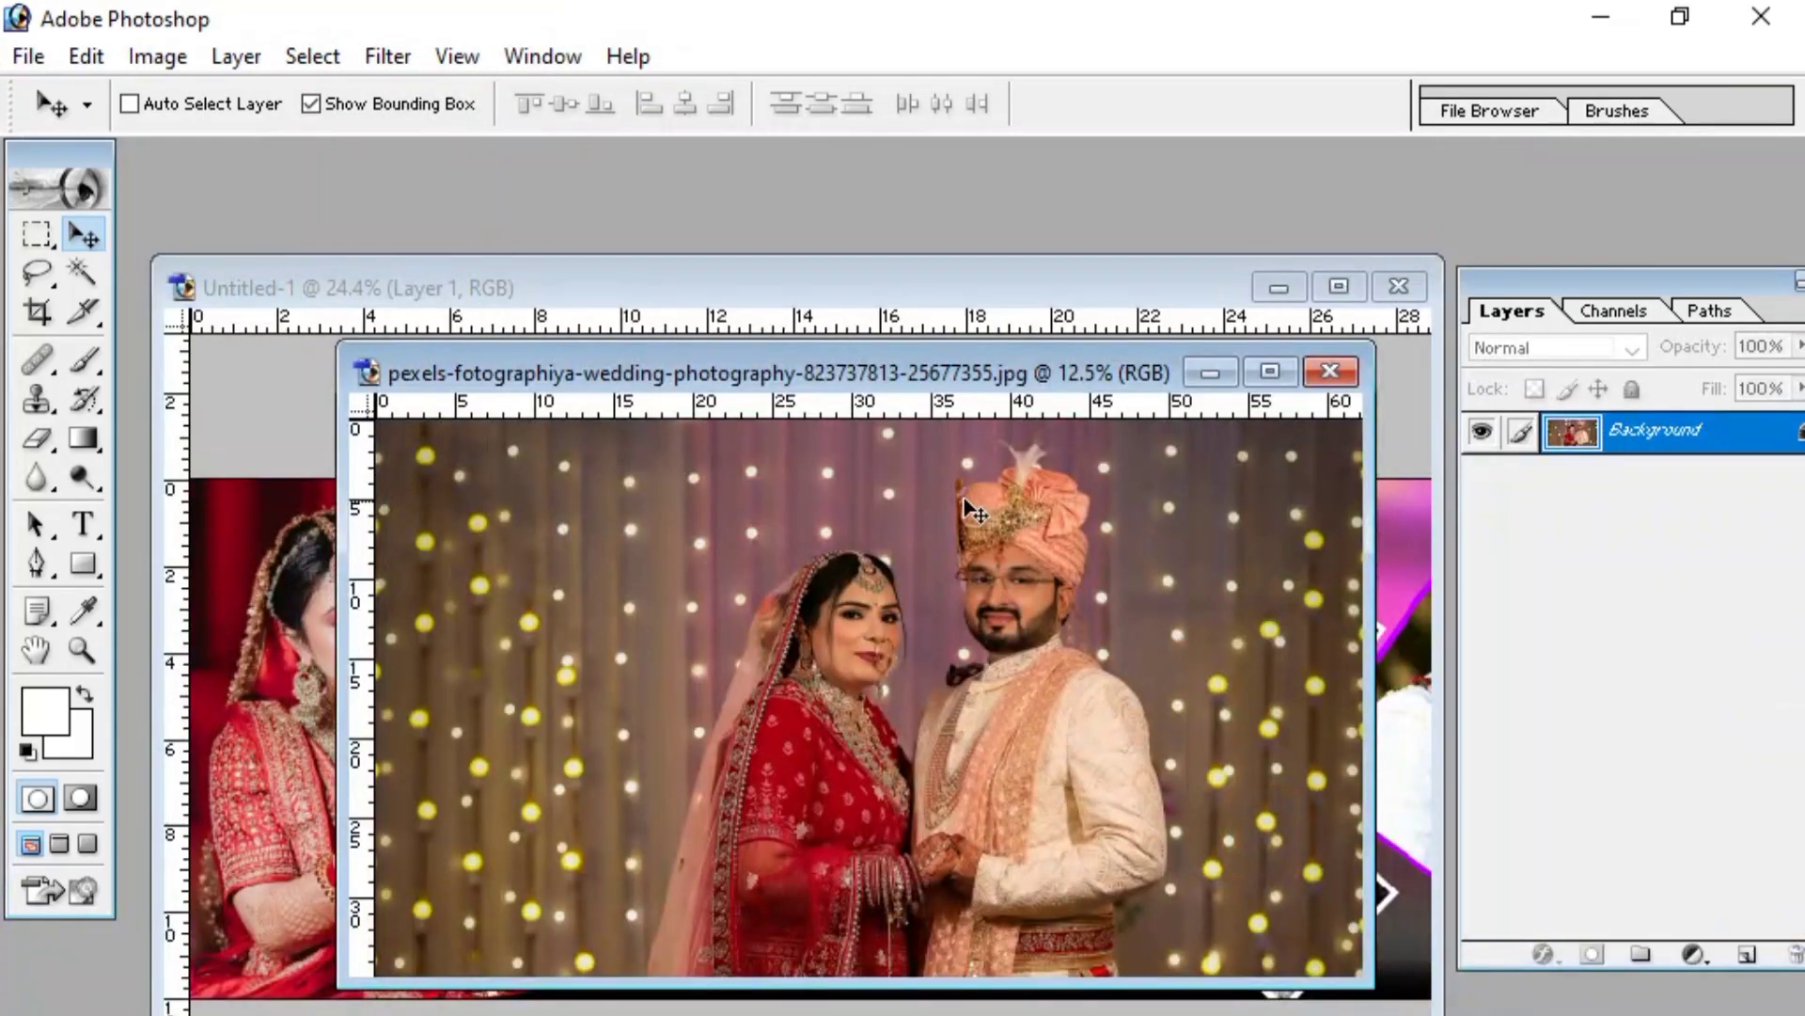
- Copy the whole couple photo, close its file, and paste it above the blurred background, shifted left and up across the banner
{"action": "key", "text": "ctrl+a"}
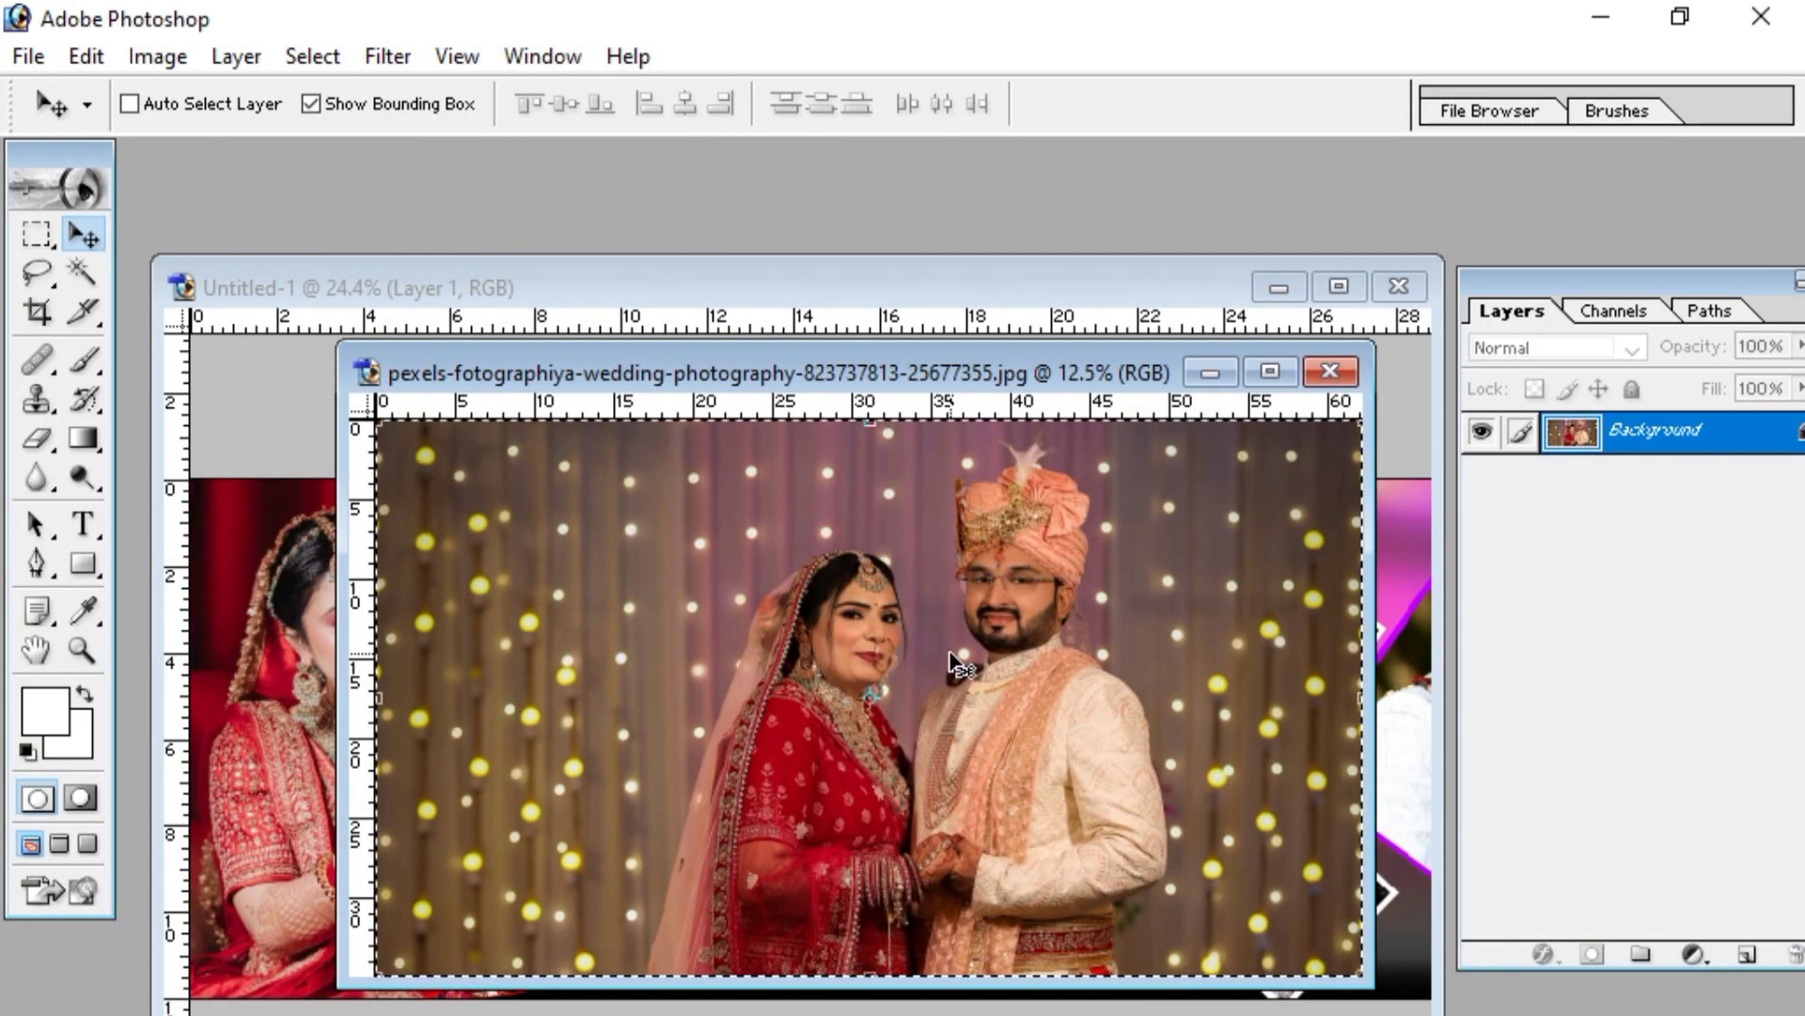
{"action": "key", "text": "ctrl+w"}
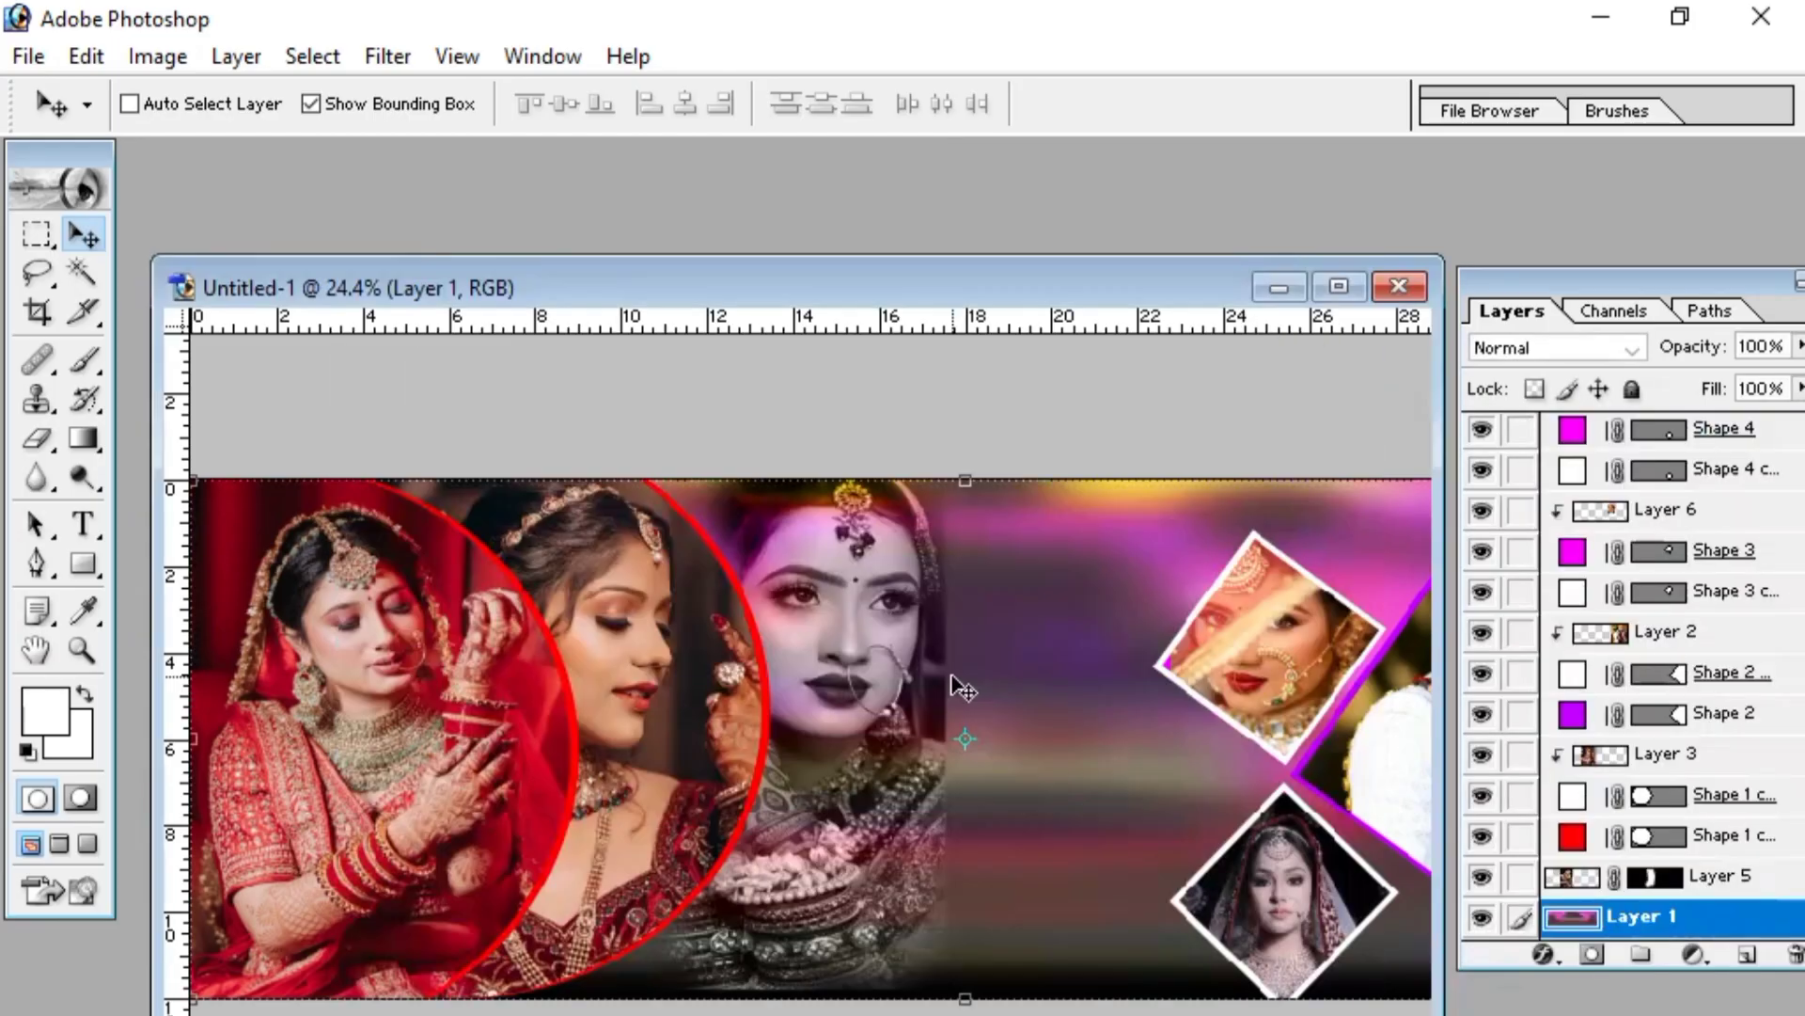
{"action": "key", "text": "ctrl+v"}
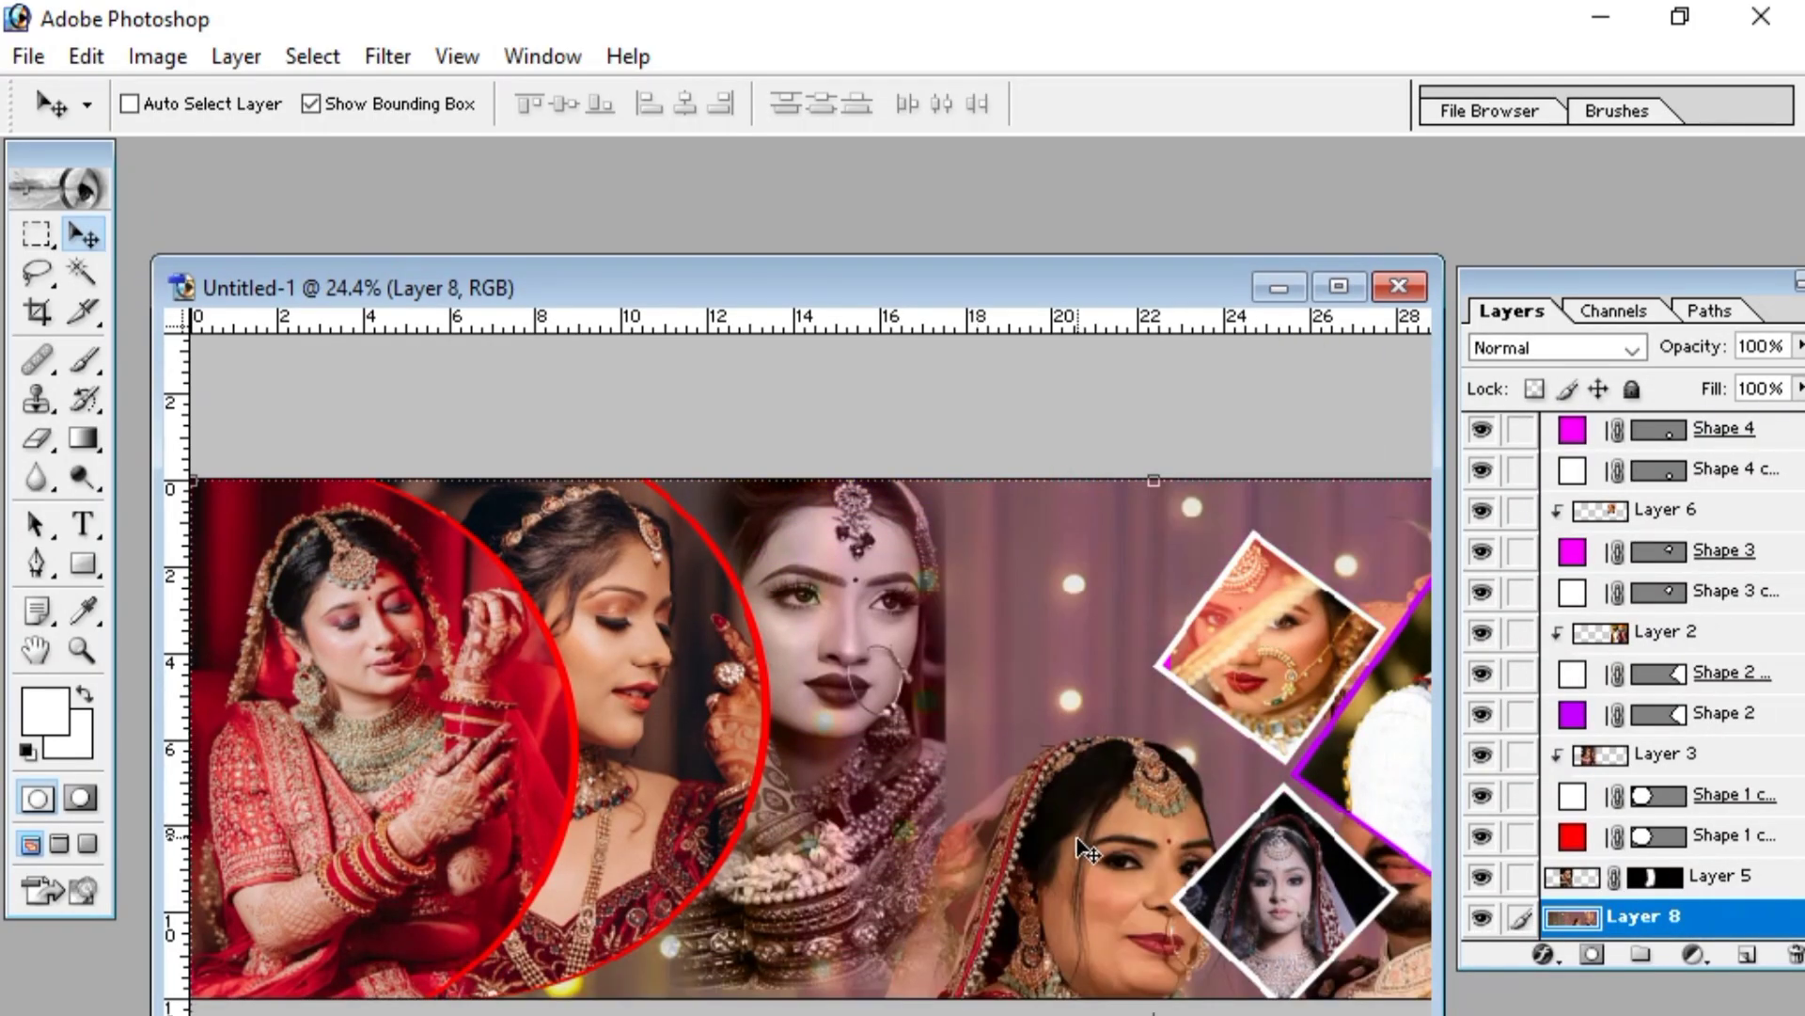
{"action": "left_click_drag", "start_coordinate": [1081, 846], "coordinate": [976, 764]}
{"action": "left_click", "coordinate": [1340, 287]}
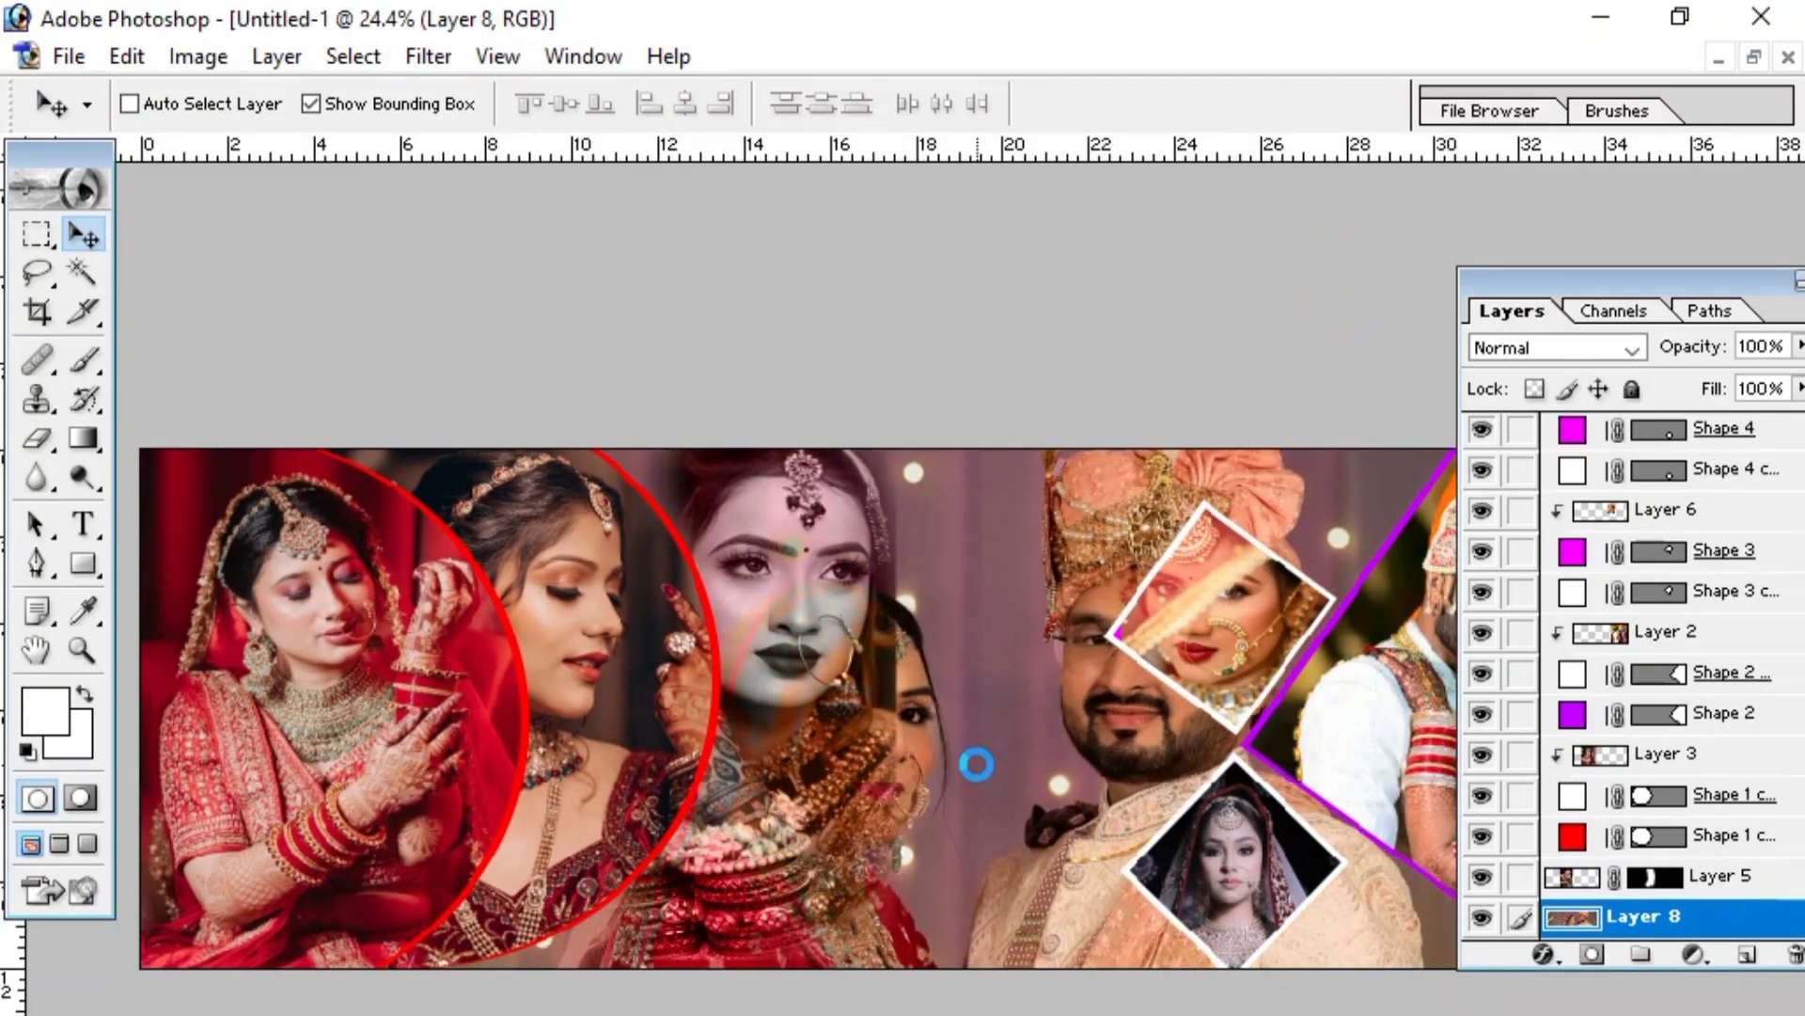
- Lower the couple photo layer's opacity to 21%
{"action": "left_click", "coordinate": [1706, 274]}
{"action": "left_click", "coordinate": [1674, 340]}
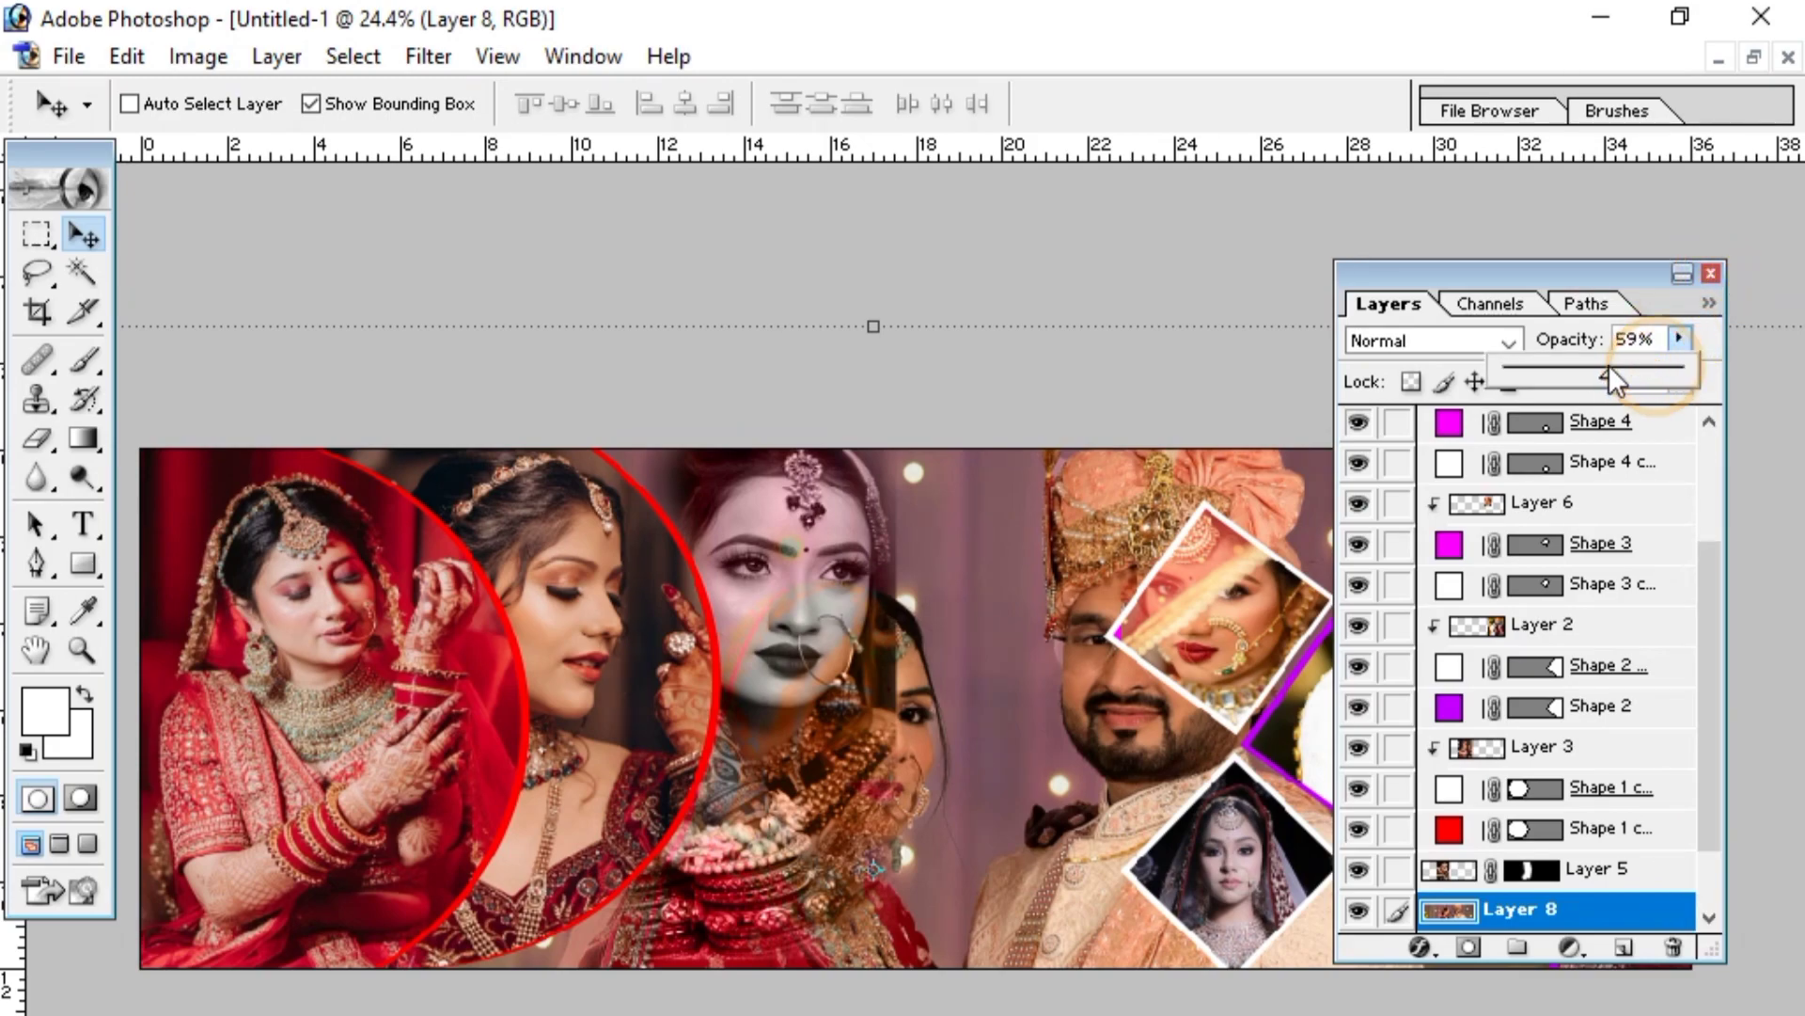
{"action": "left_click_drag", "start_coordinate": [1599, 364], "coordinate": [1542, 364]}
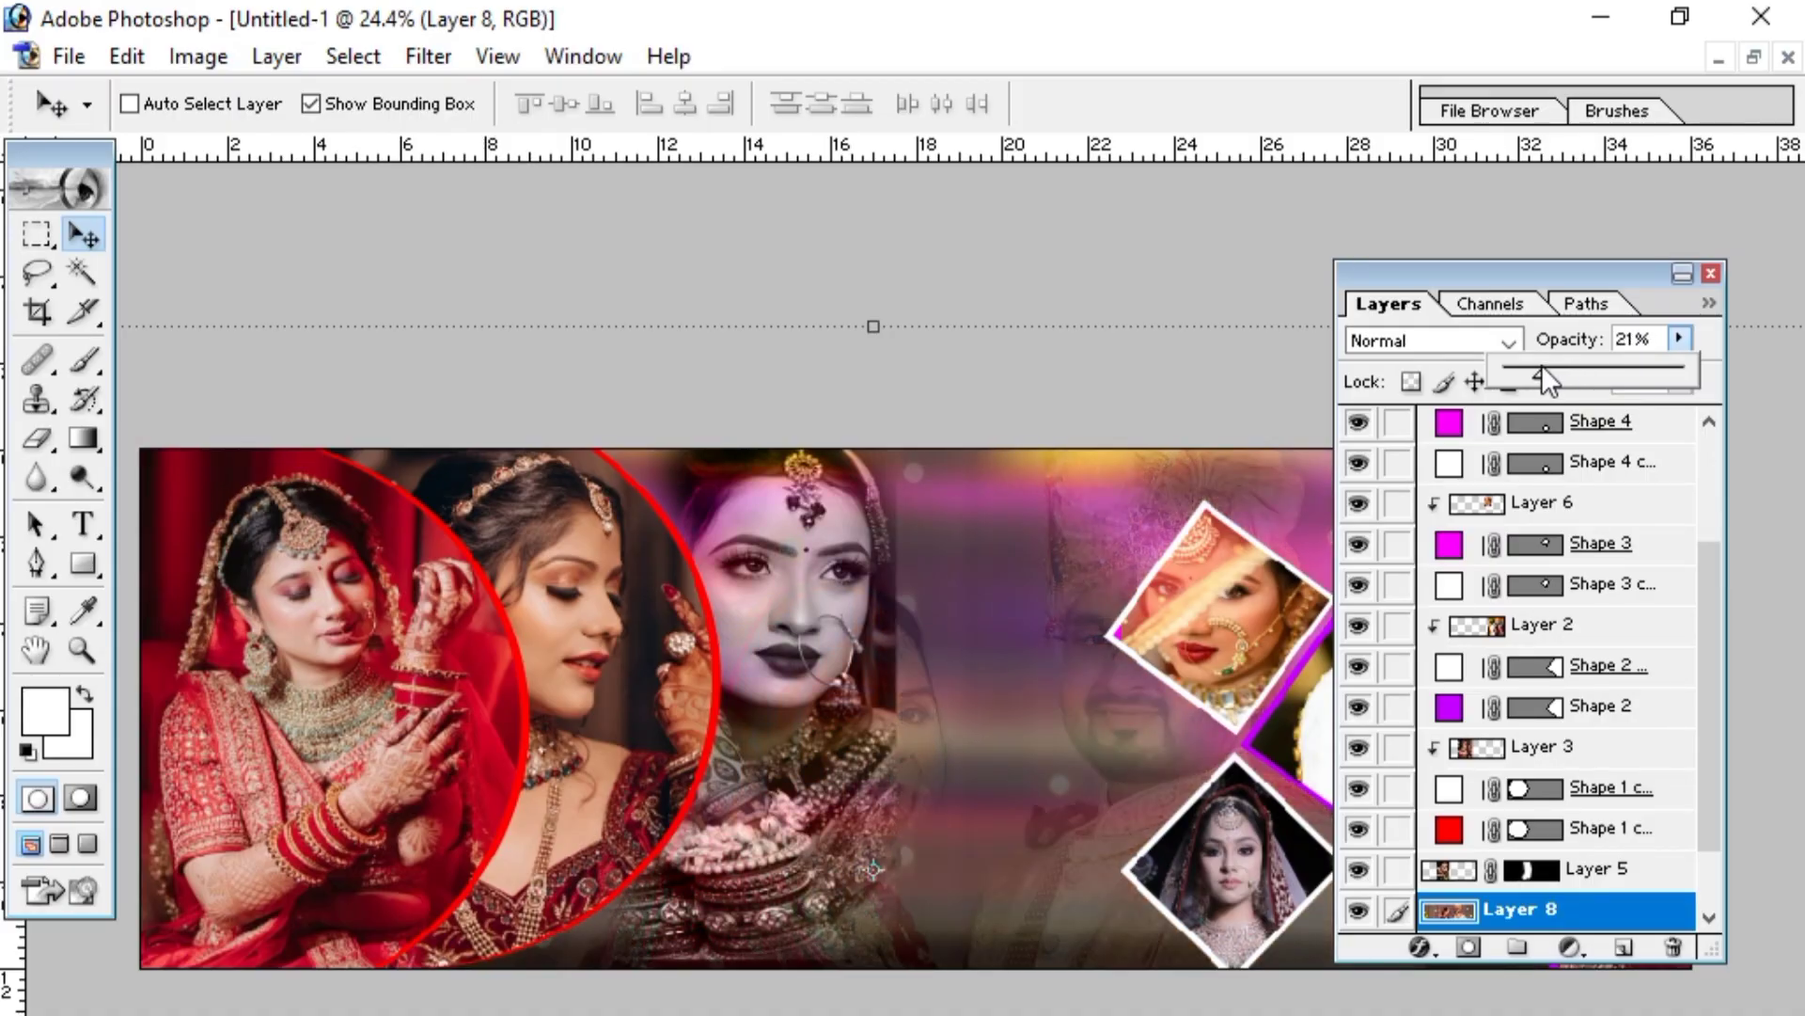
- Set the couple photo layer's blend mode to Luminosity and shift the photo left and down, closer to the masked bride portrait
{"action": "left_click", "coordinate": [1491, 342]}
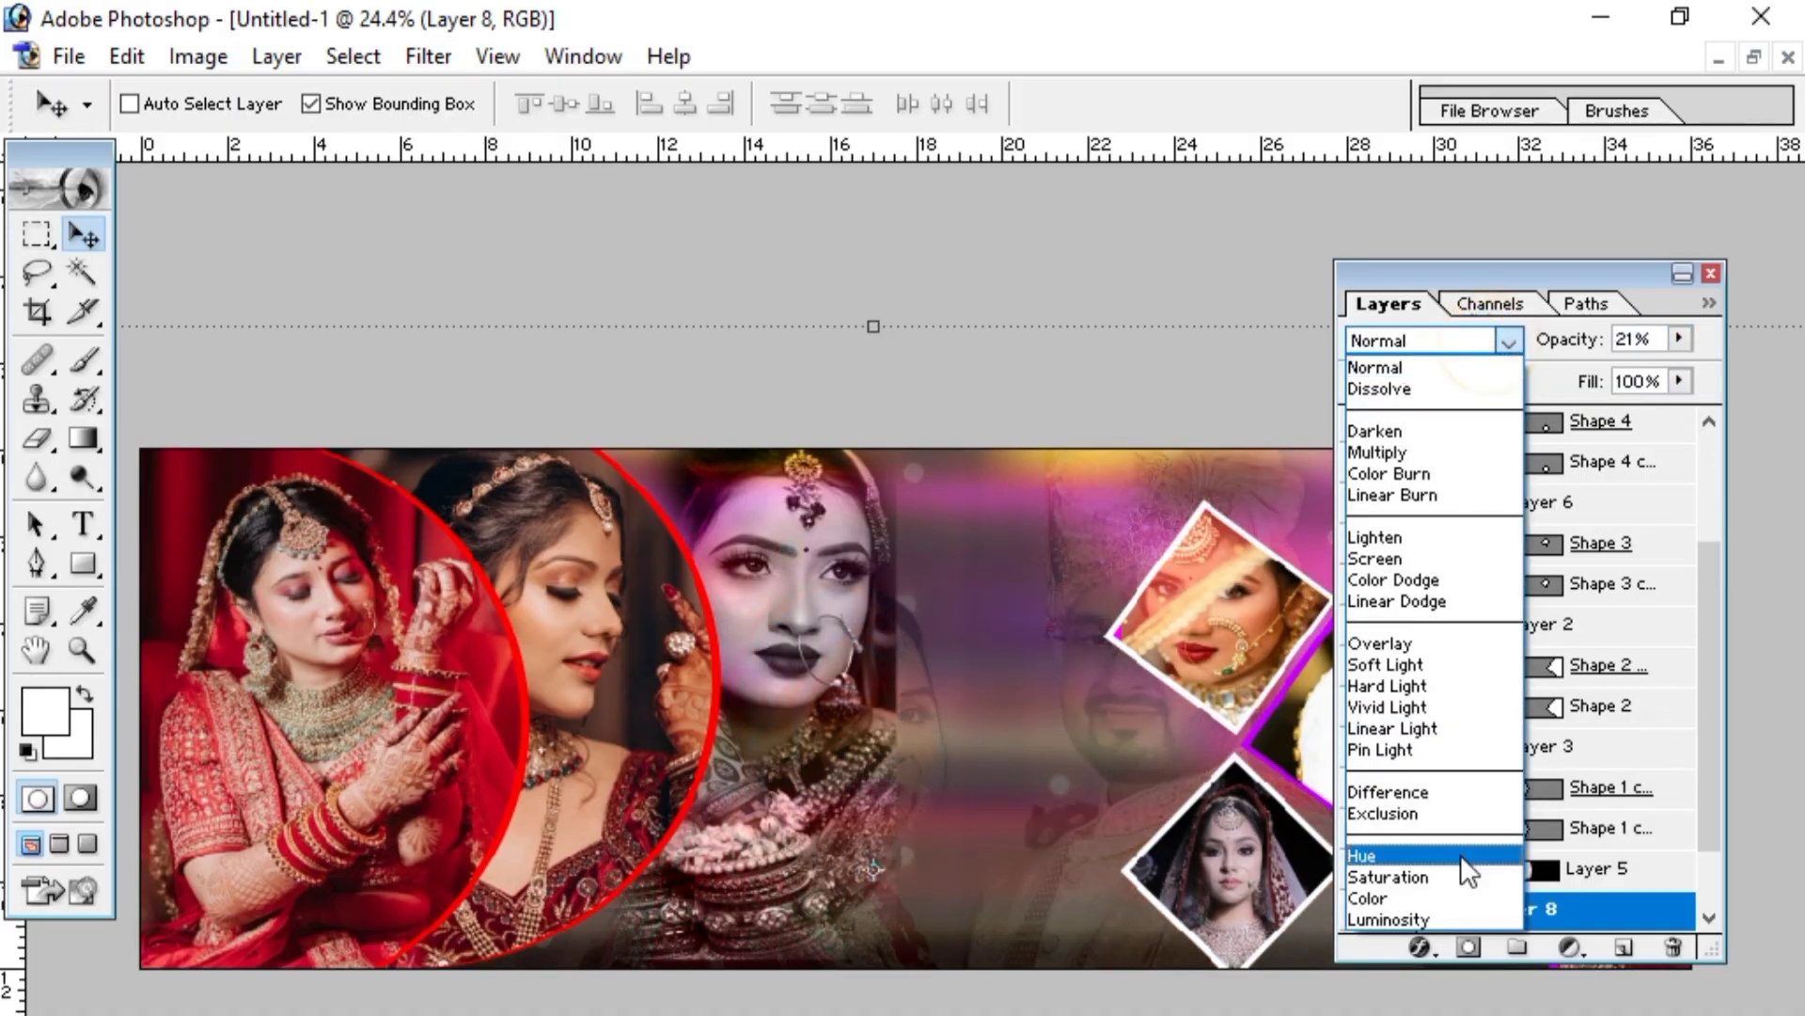
{"action": "left_click", "coordinate": [1454, 916]}
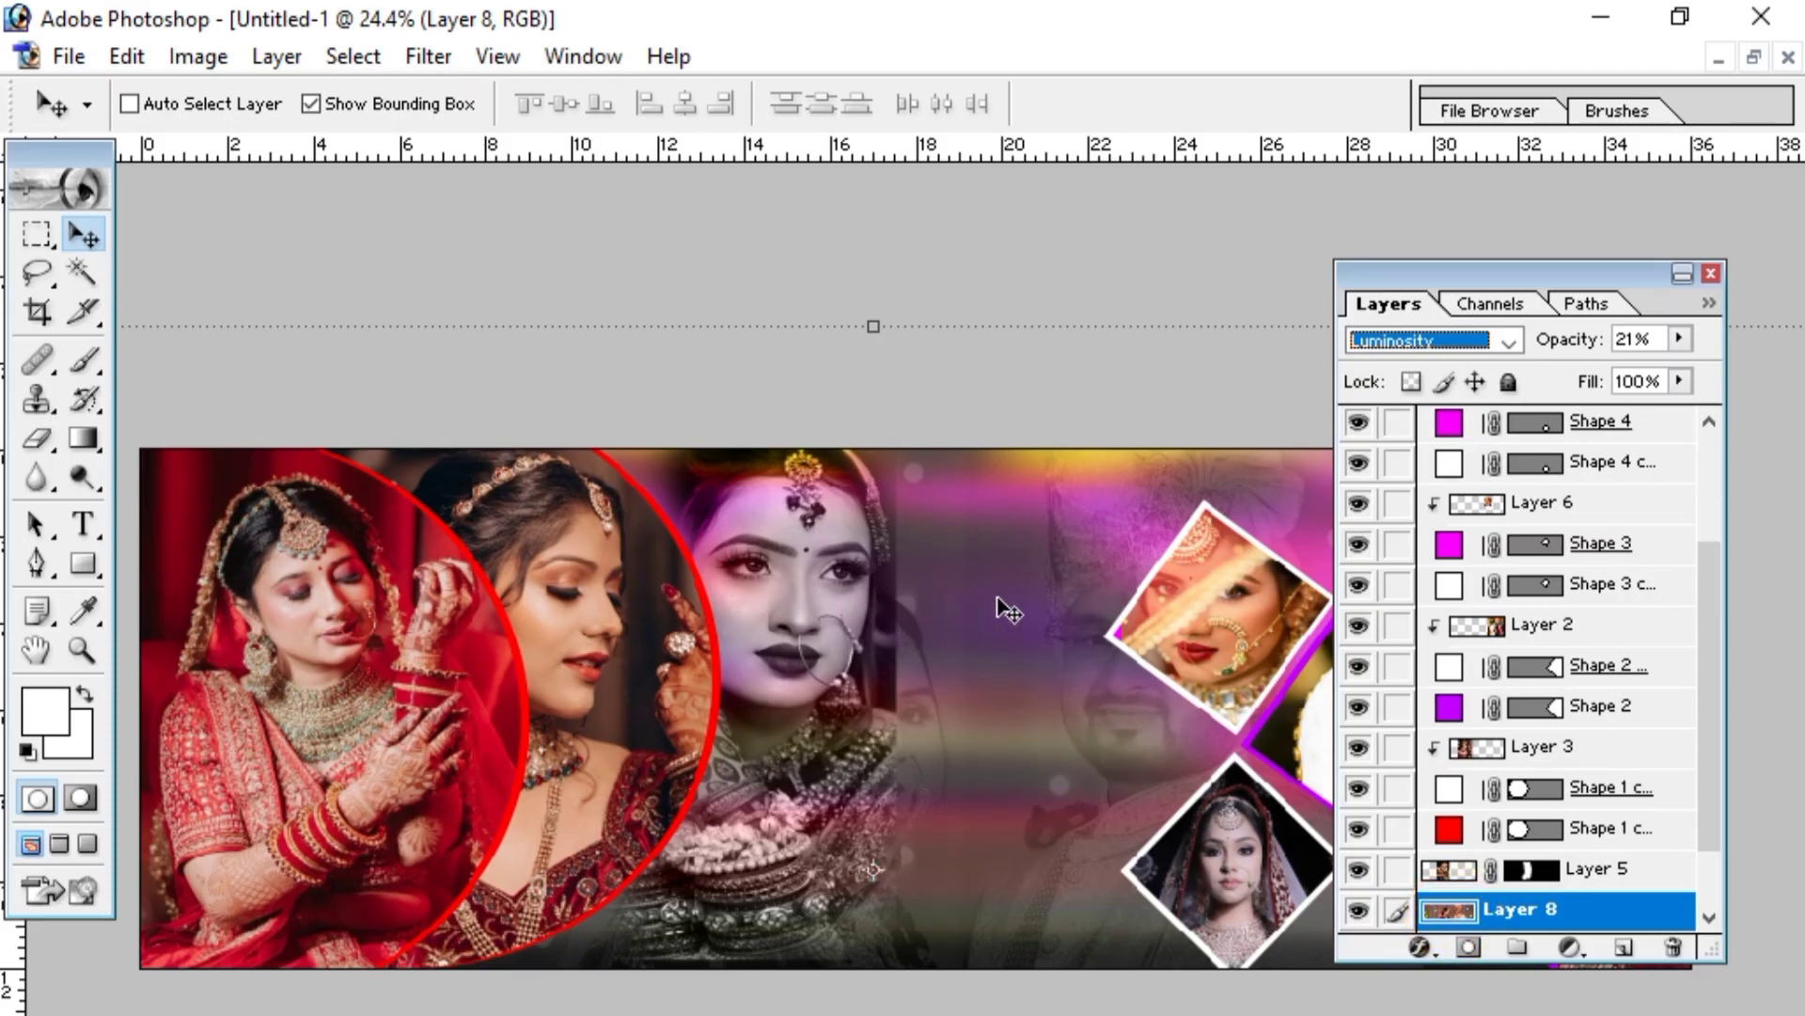
{"action": "left_click_drag", "start_coordinate": [1648, 279], "coordinate": [1722, 233]}
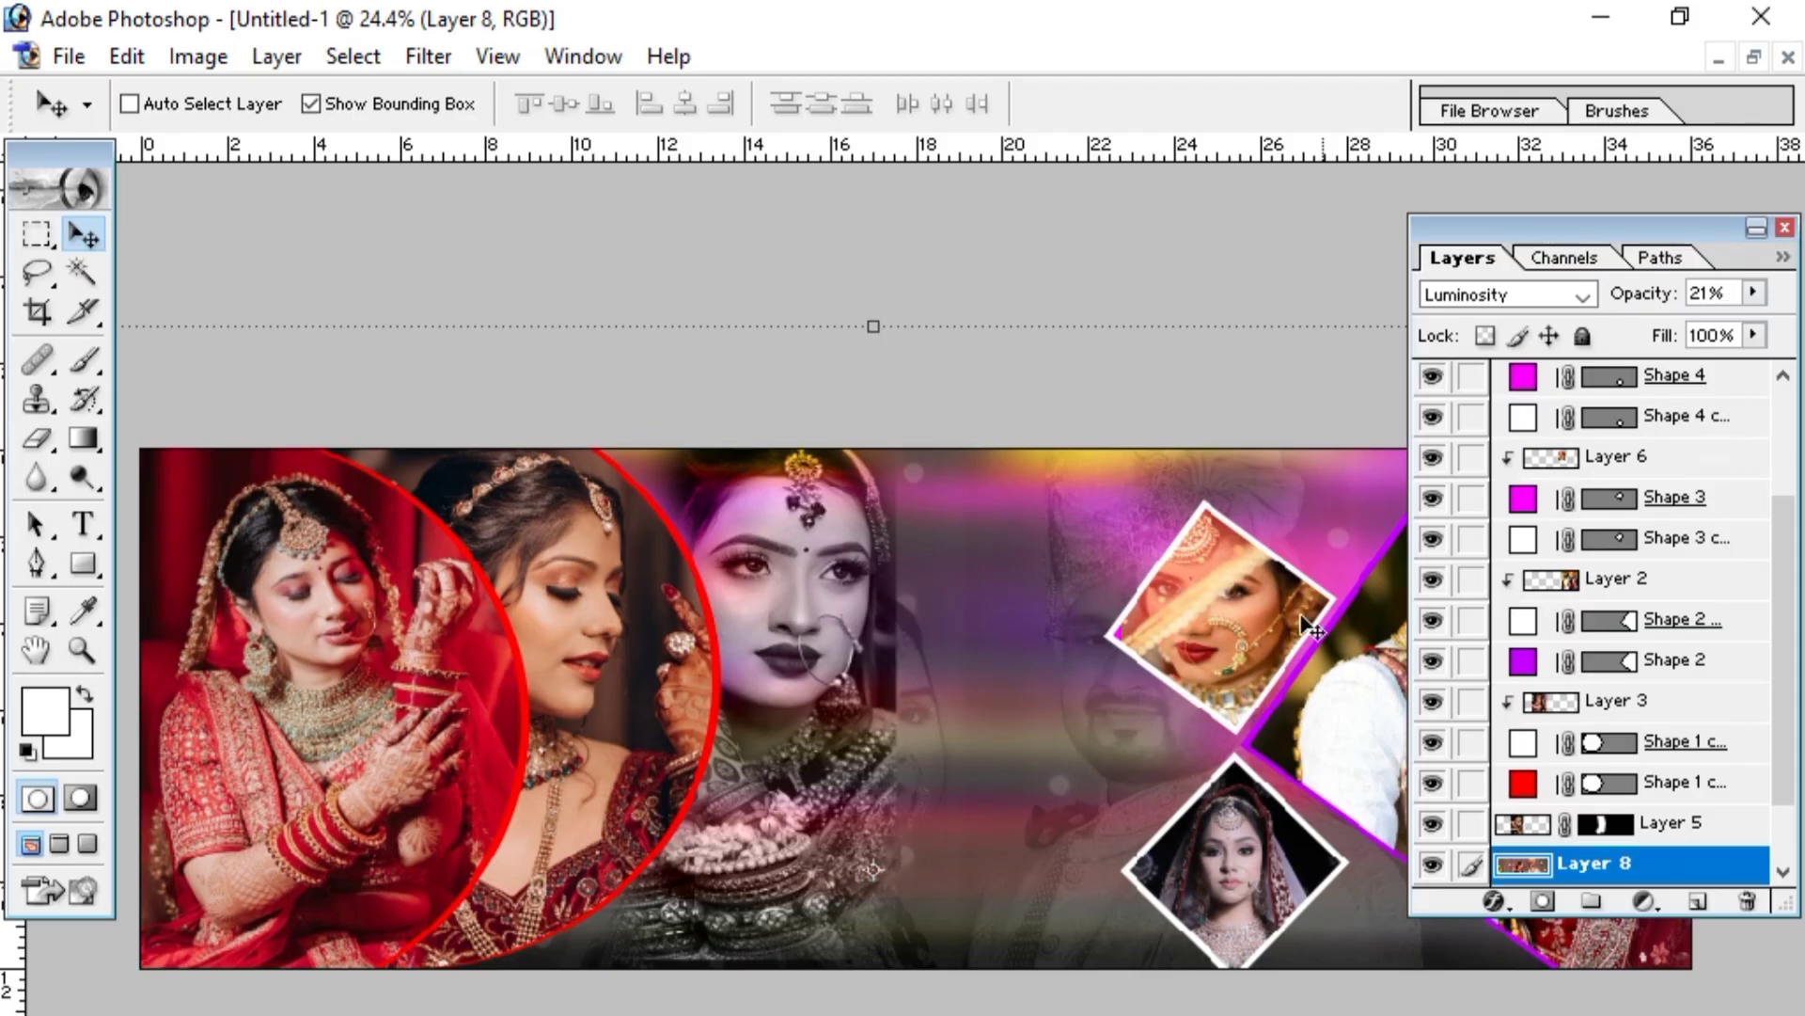
{"action": "left_click_drag", "start_coordinate": [1037, 708], "coordinate": [911, 777]}
{"action": "left_click_drag", "start_coordinate": [1694, 228], "coordinate": [1691, 150]}
{"action": "left_click", "coordinate": [260, 275]}
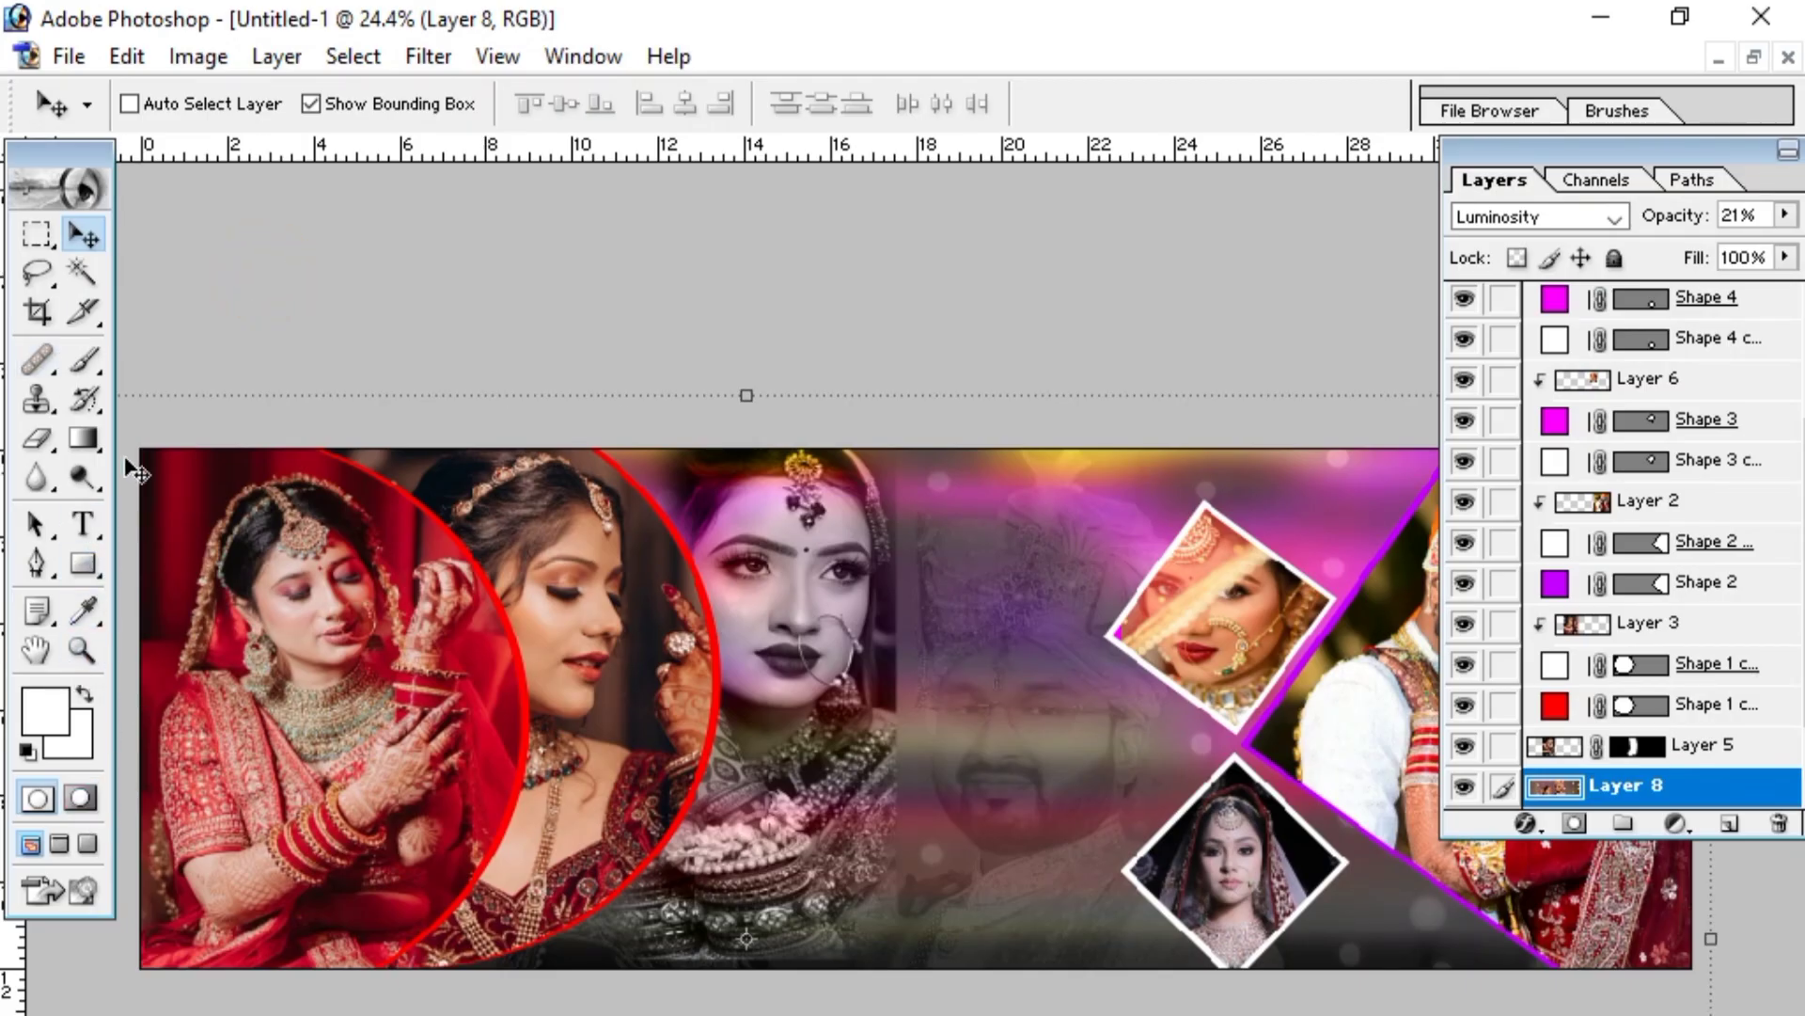
- Inspect the circle photos and their red borders up close, and check the whole banner composition
{"action": "left_click", "coordinate": [94, 655]}
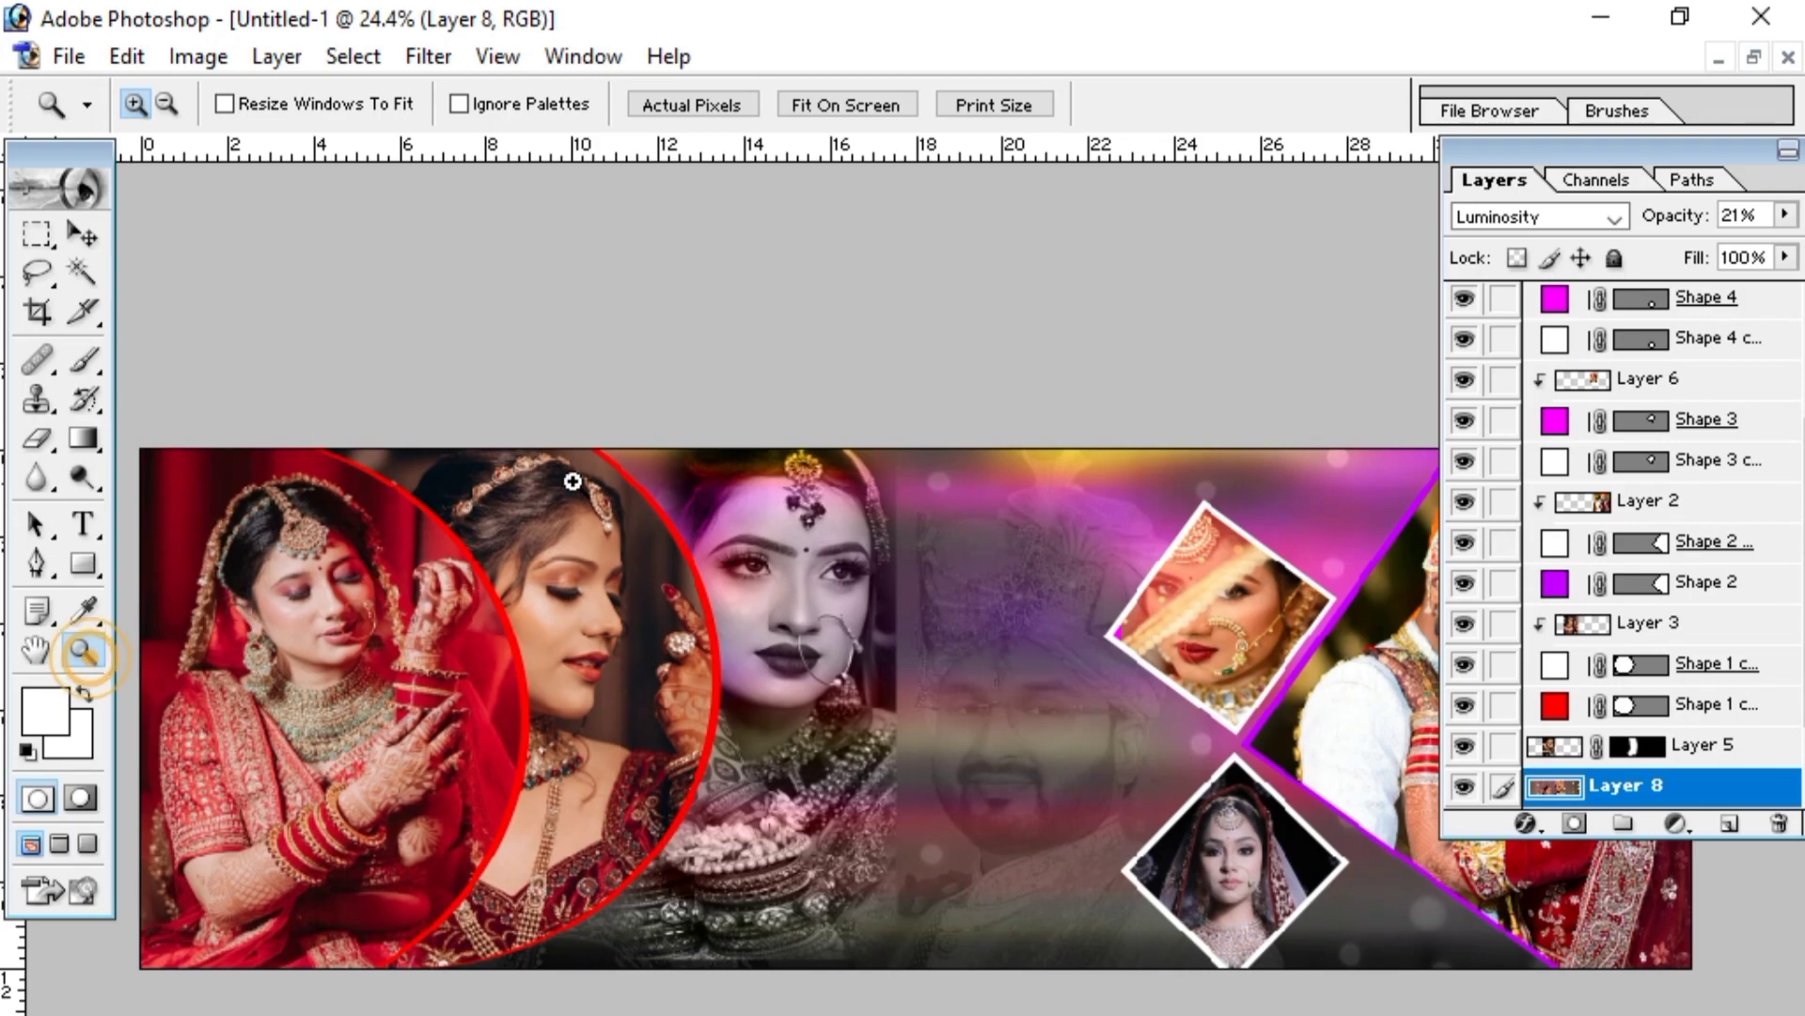
{"action": "left_click", "coordinate": [677, 378]}
{"action": "left_click", "coordinate": [680, 369]}
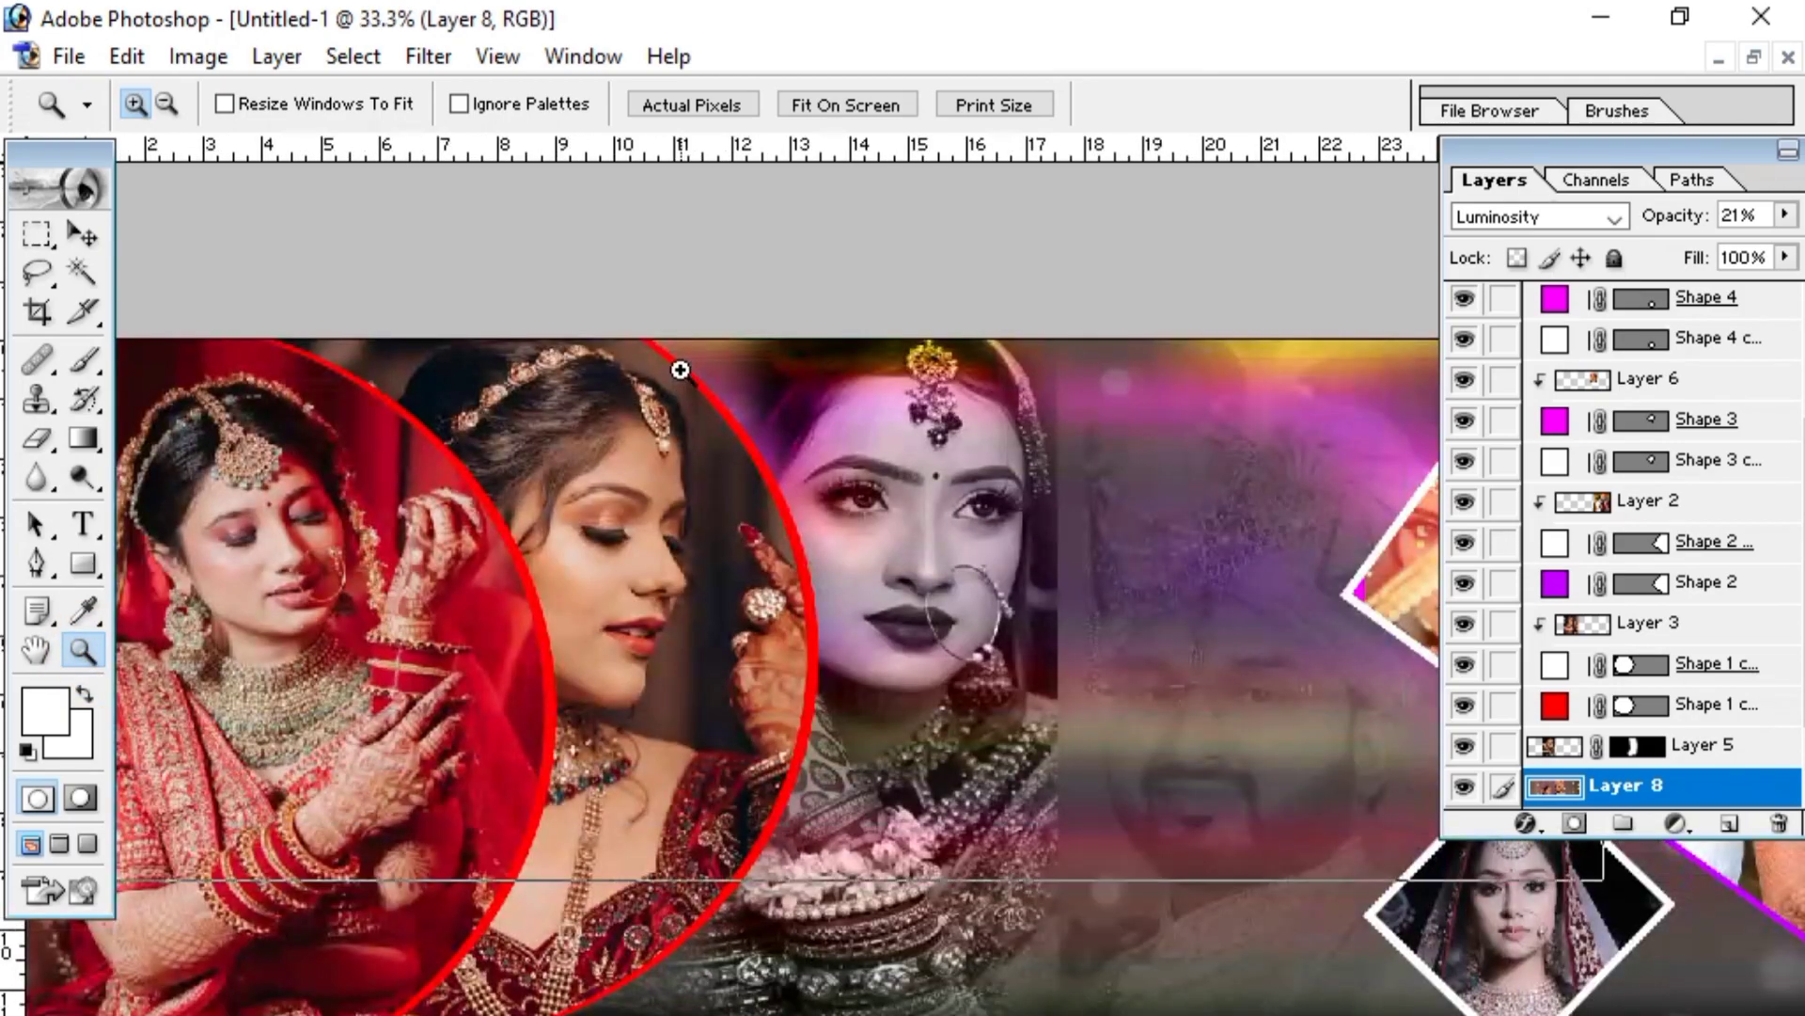
{"action": "left_click", "coordinate": [680, 370]}
{"action": "left_click", "coordinate": [678, 370]}
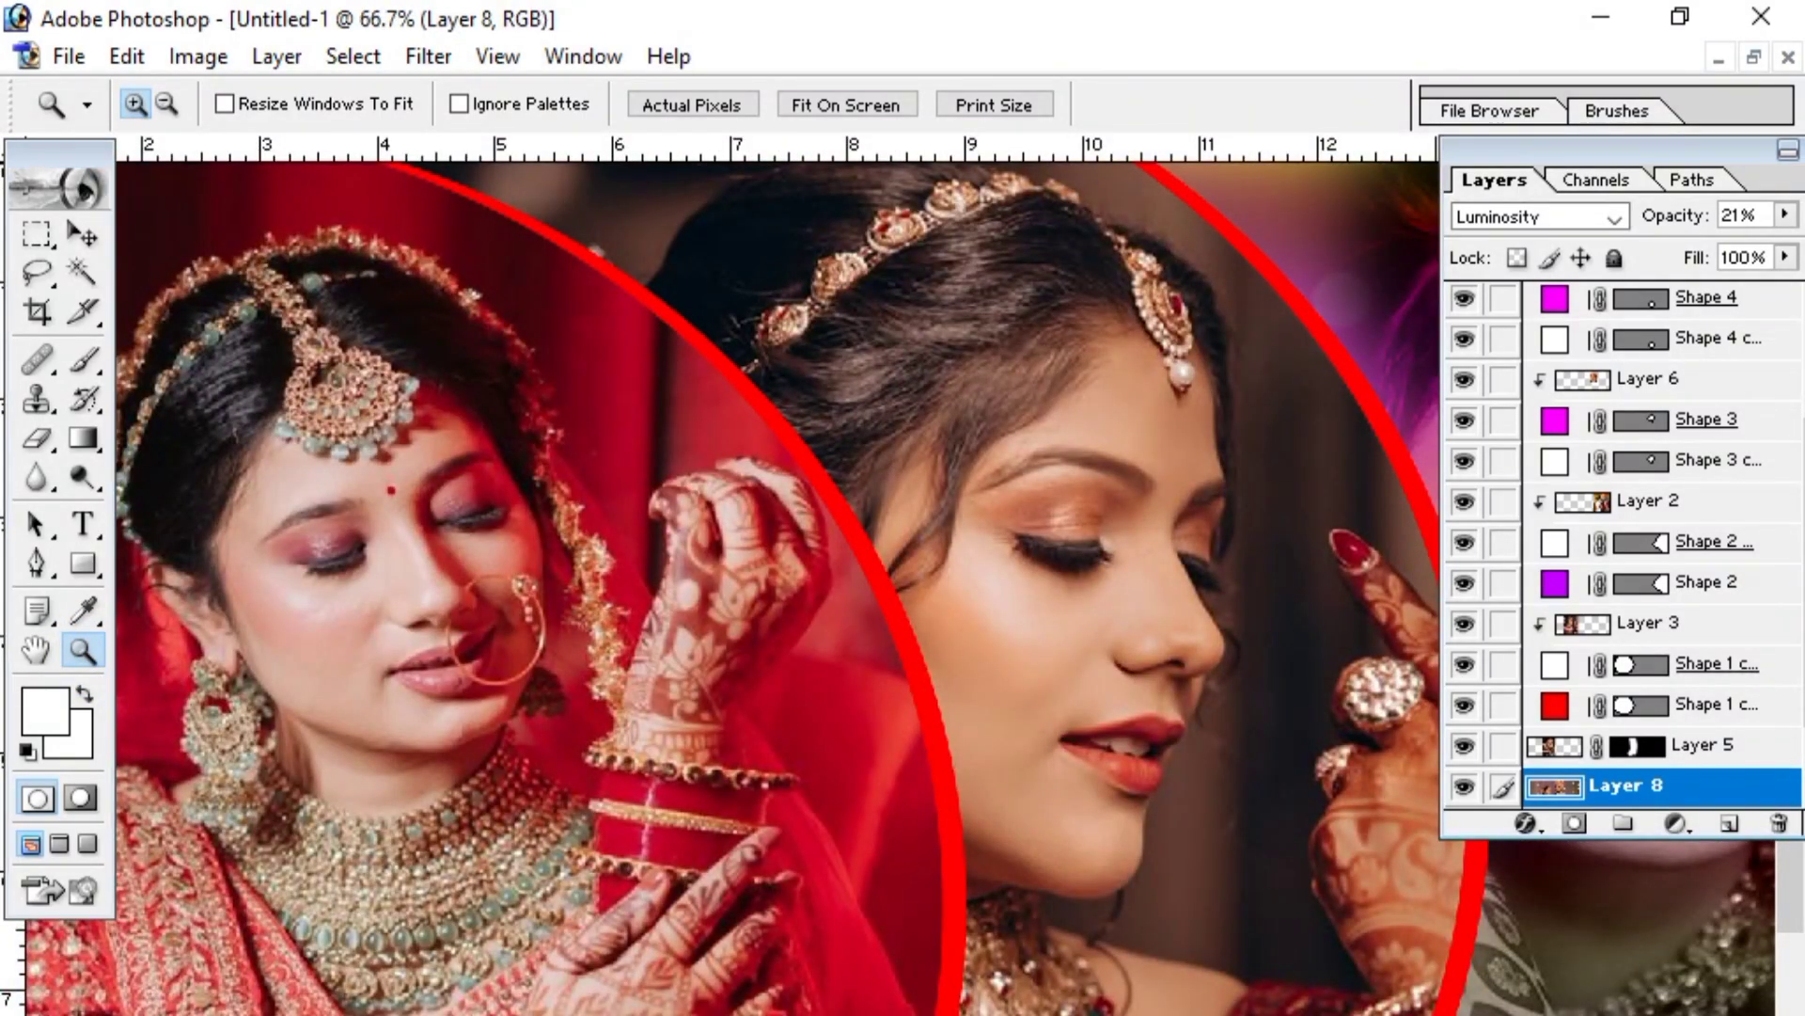
{"action": "scroll", "coordinate": [745, 662], "scroll_direction": "up", "scroll_amount": 2}
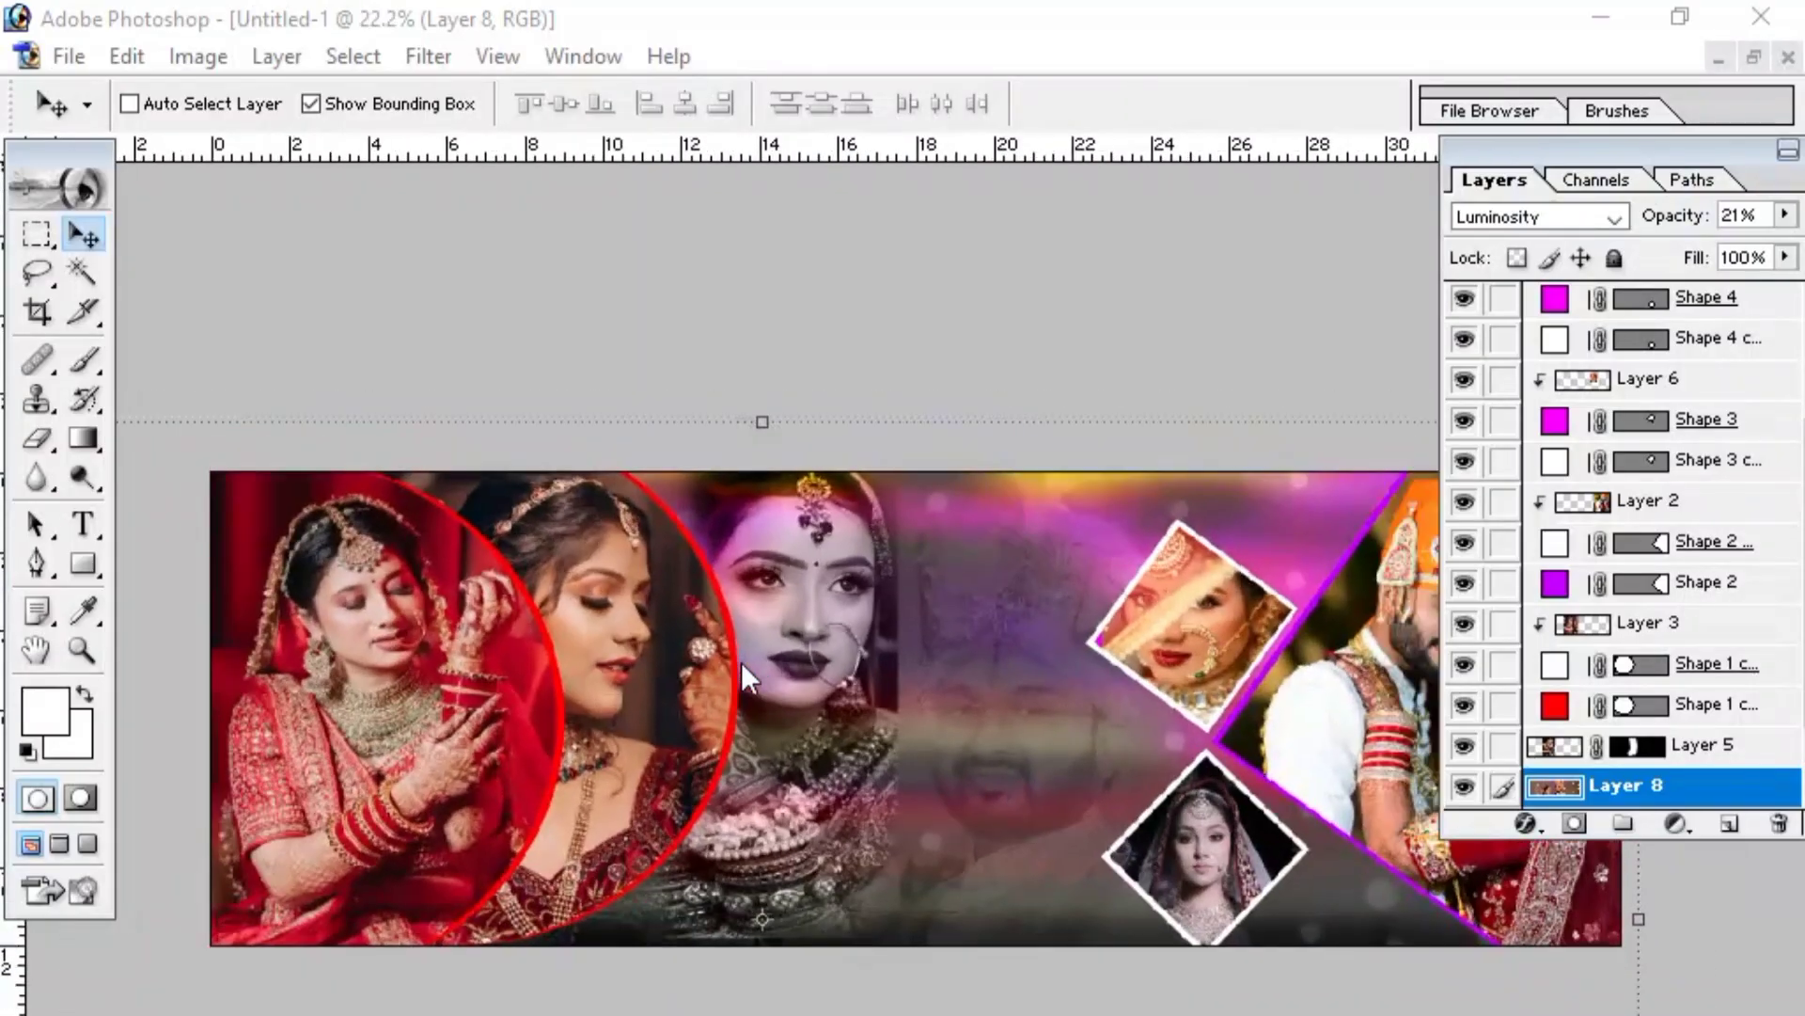
{"action": "scroll", "coordinate": [745, 662], "scroll_direction": "down", "scroll_amount": 2}
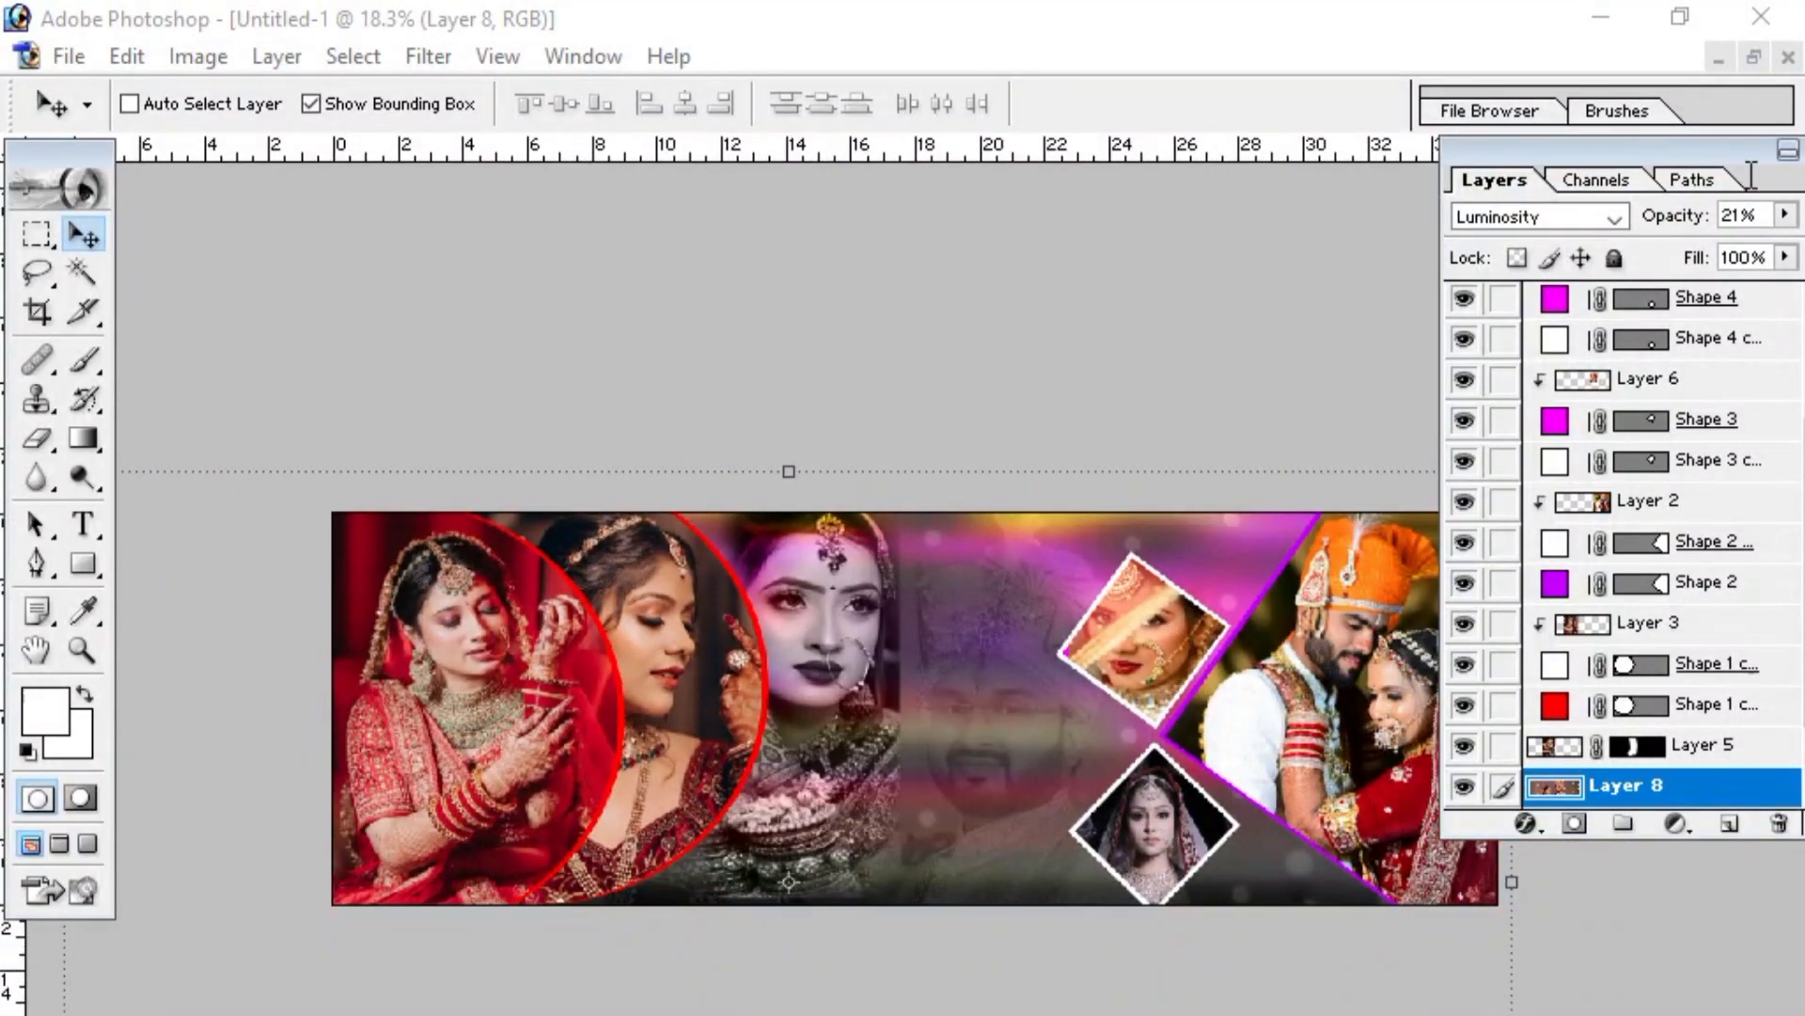
{"action": "left_click", "coordinate": [1792, 161]}
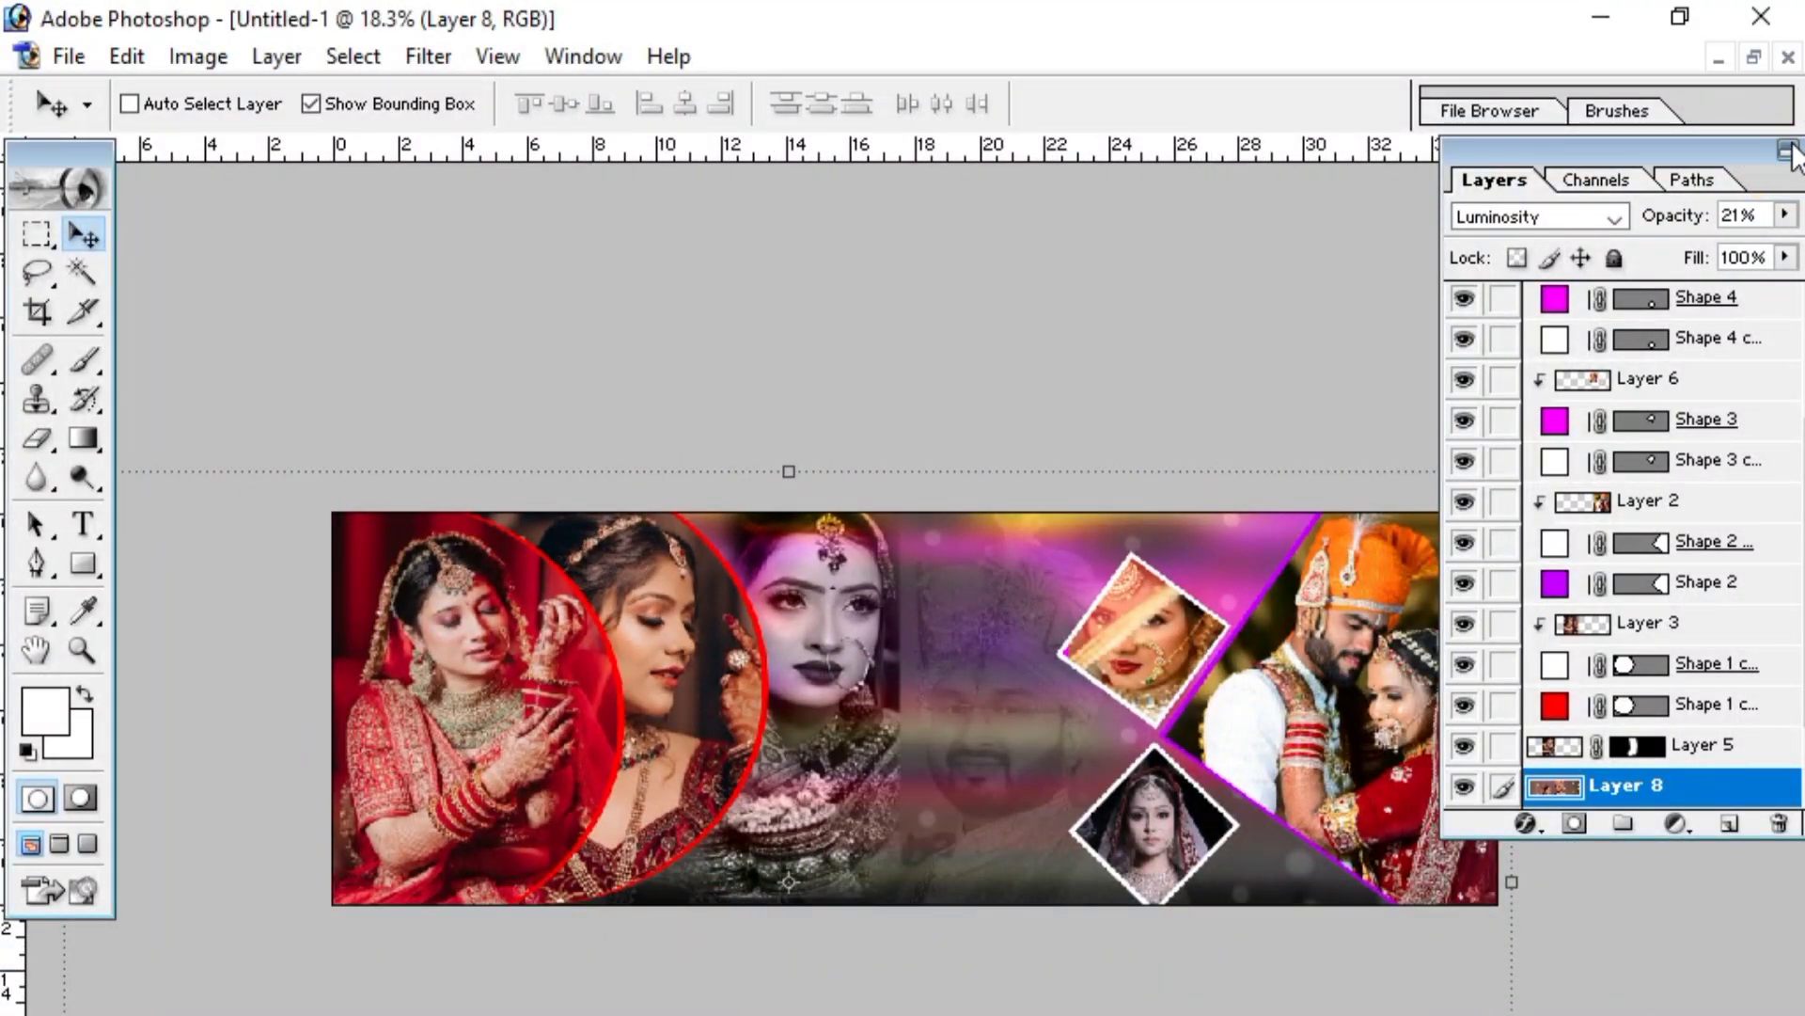
{"action": "left_click", "coordinate": [1787, 152]}
{"action": "key", "text": "ctrl+0"}
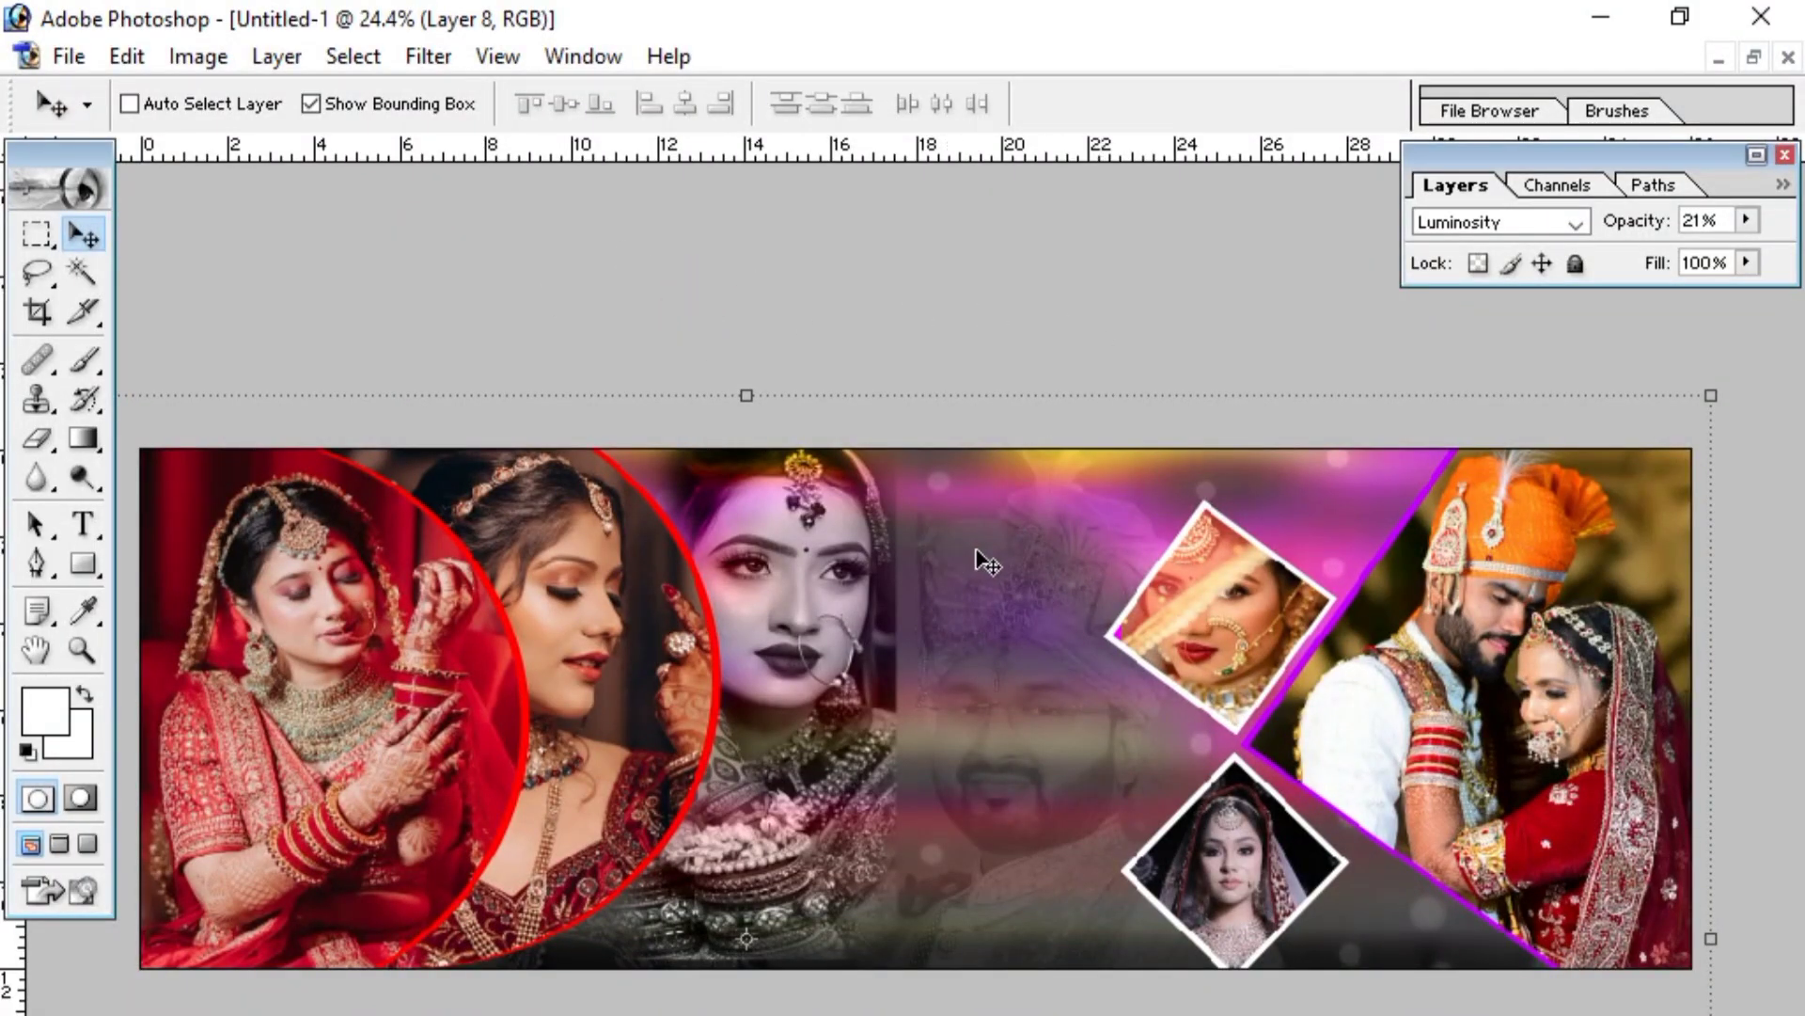
- Select the Background layer beneath the blurred background and couple photo layers
{"action": "left_click", "coordinate": [1755, 155]}
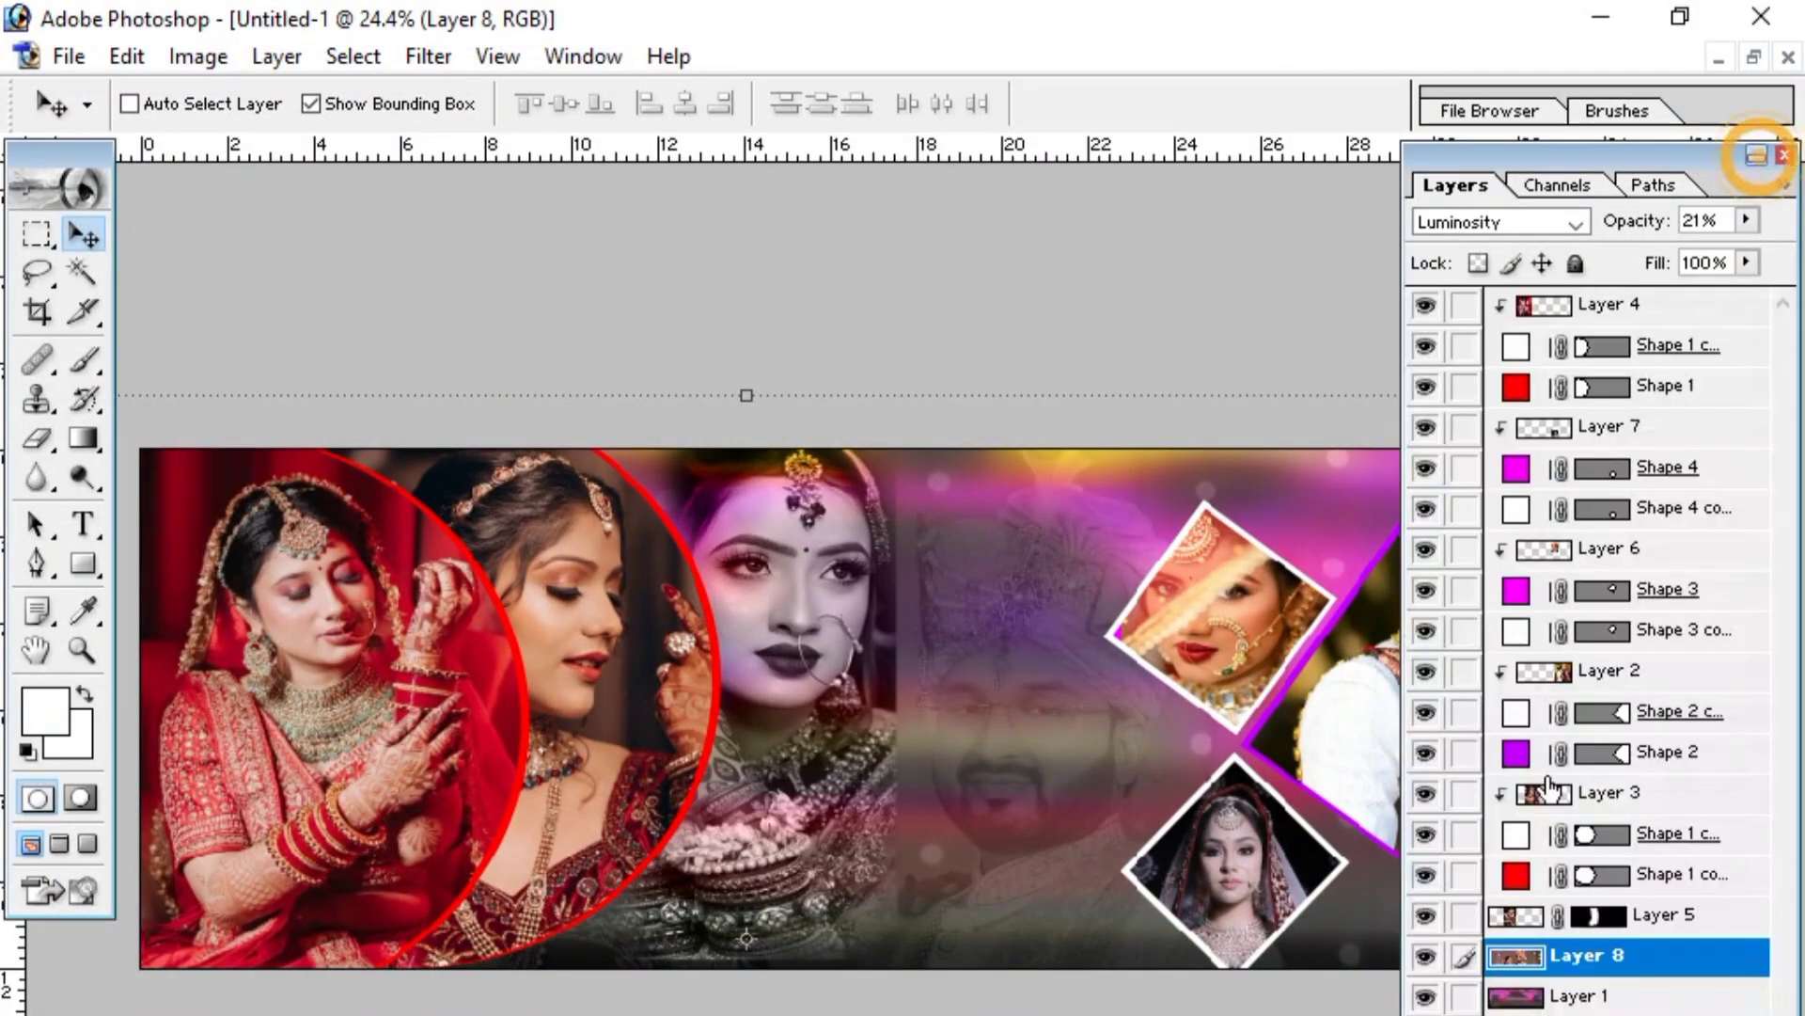
{"action": "left_click", "coordinate": [1579, 1005]}
{"action": "left_click", "coordinate": [1579, 1015]}
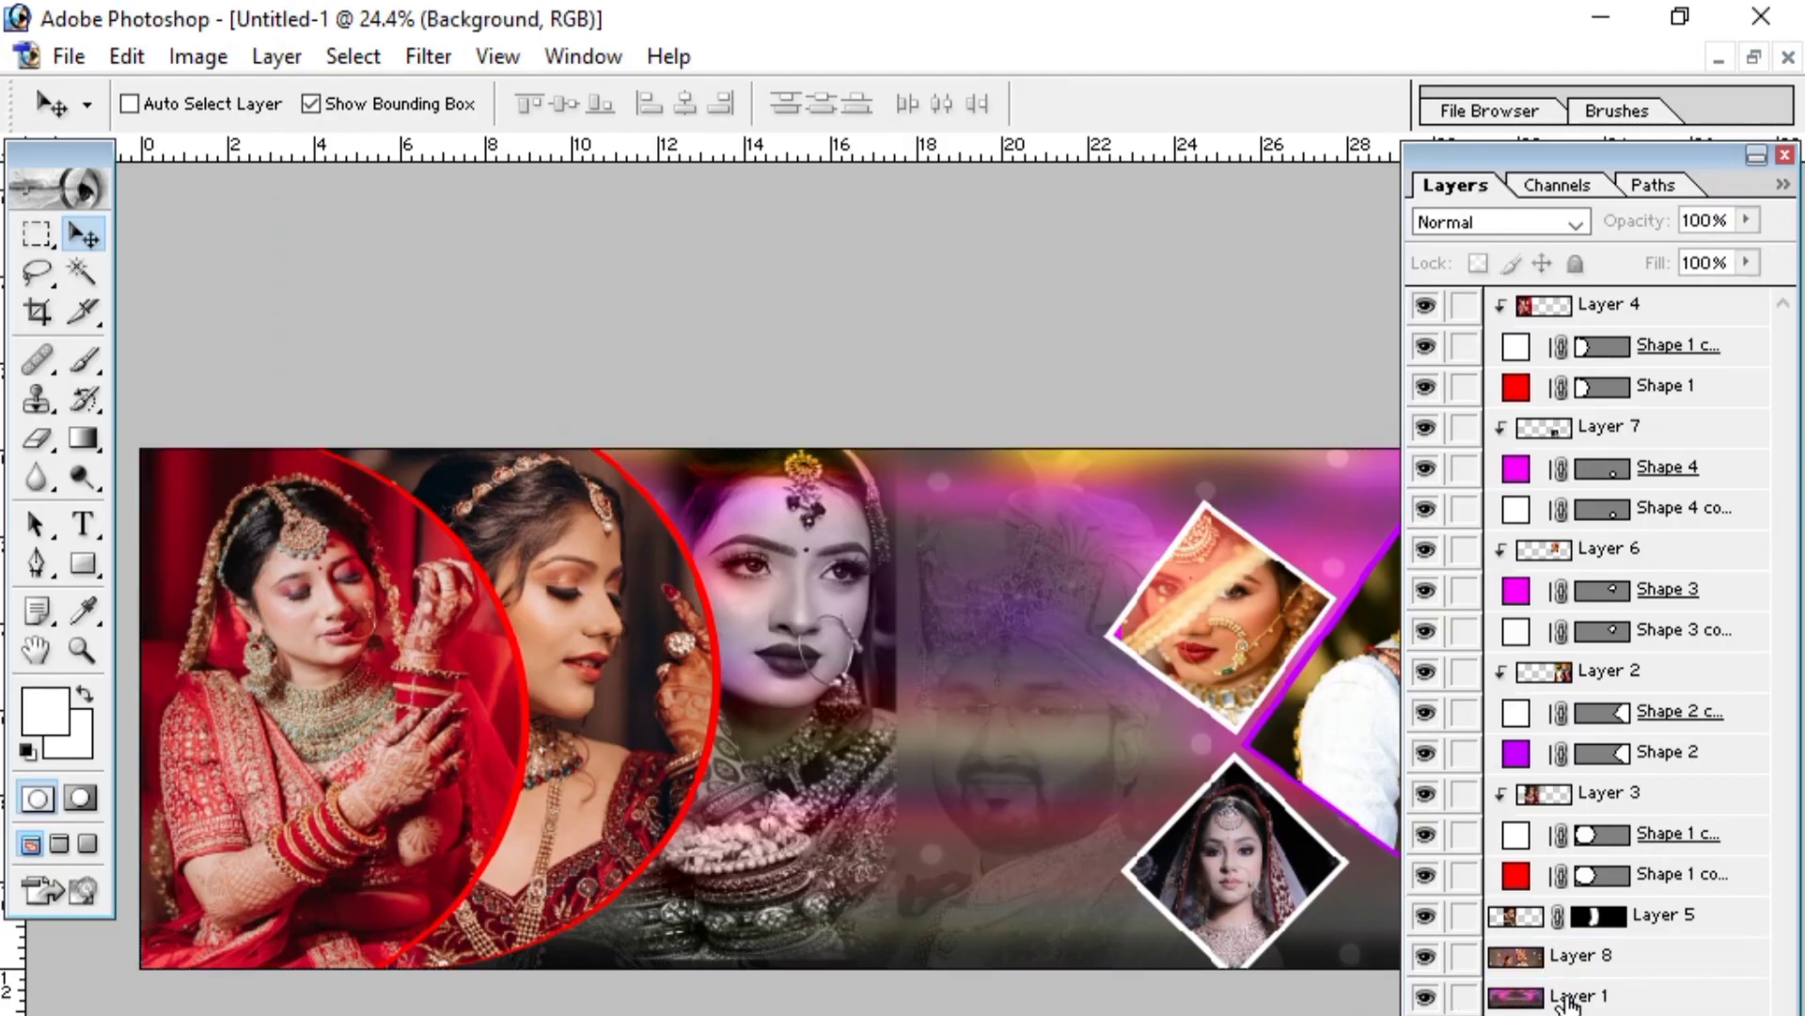
{"action": "left_click", "coordinate": [1755, 155]}
- Review the banner's overall layout, the blended couple photo and the layer stack
{"action": "scroll", "coordinate": [1056, 512], "scroll_direction": "up", "scroll_amount": 1}
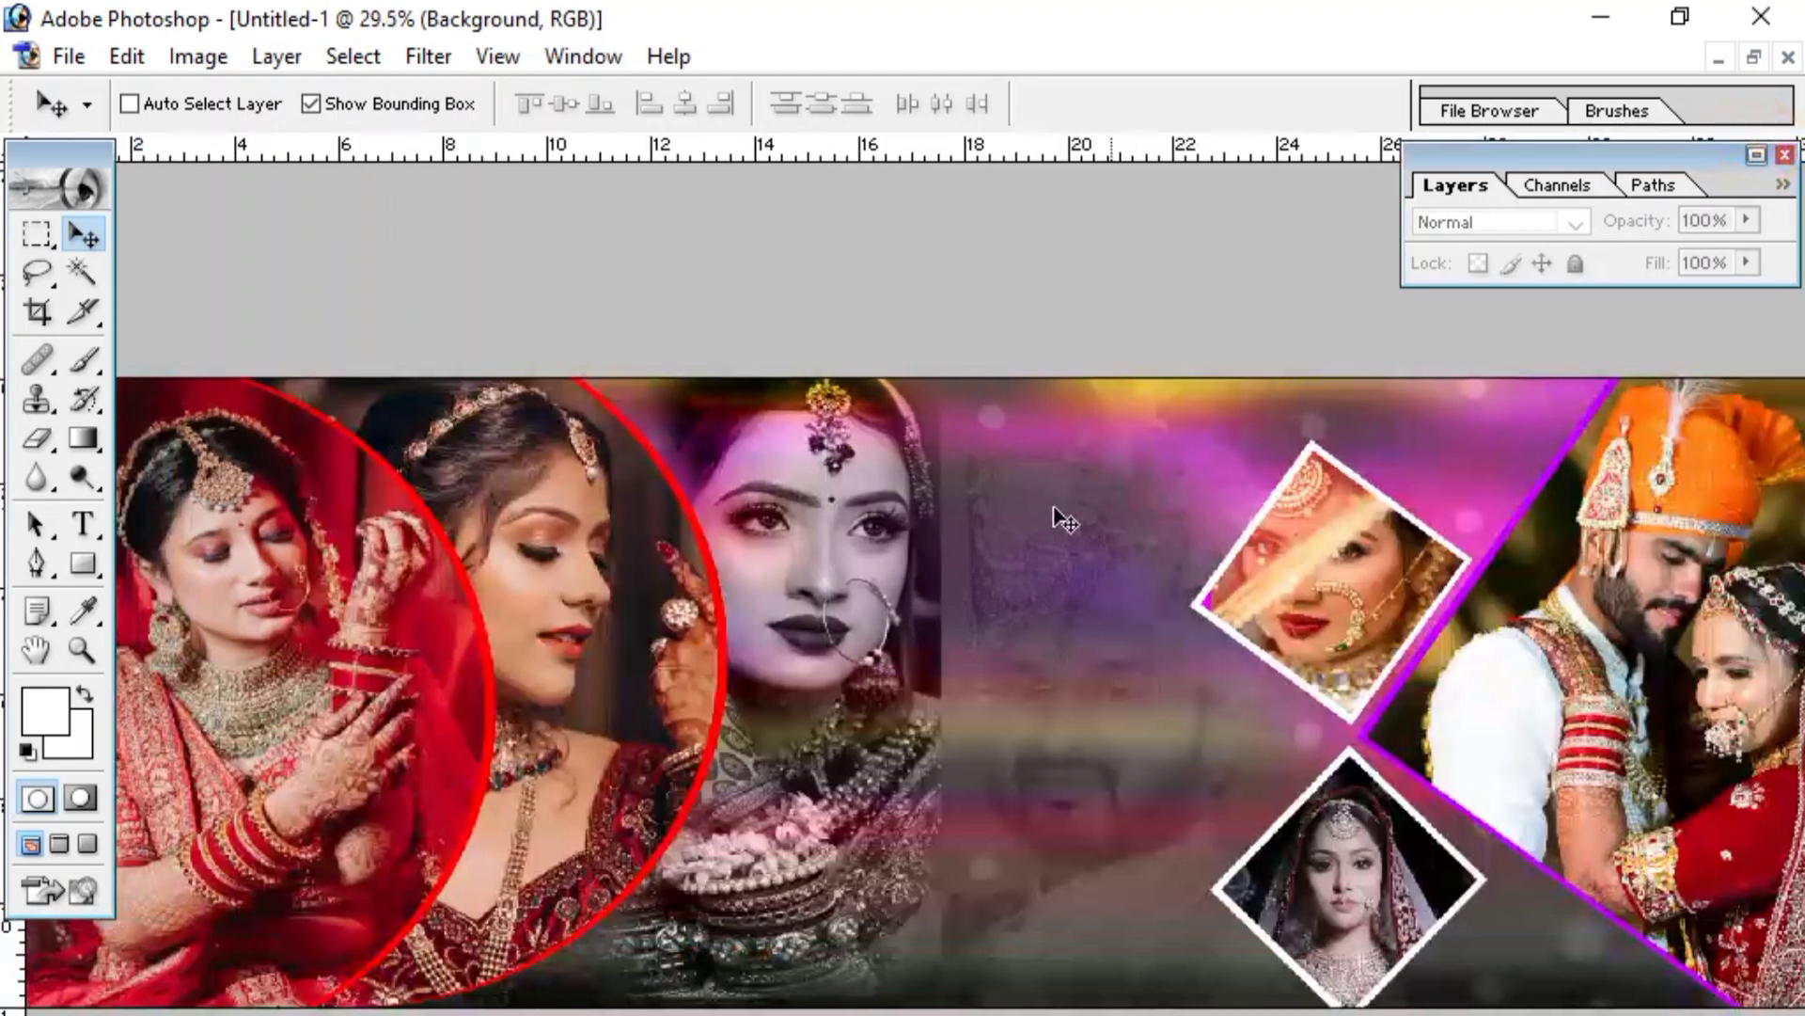
{"action": "scroll", "coordinate": [1056, 511], "scroll_direction": "down", "scroll_amount": 2}
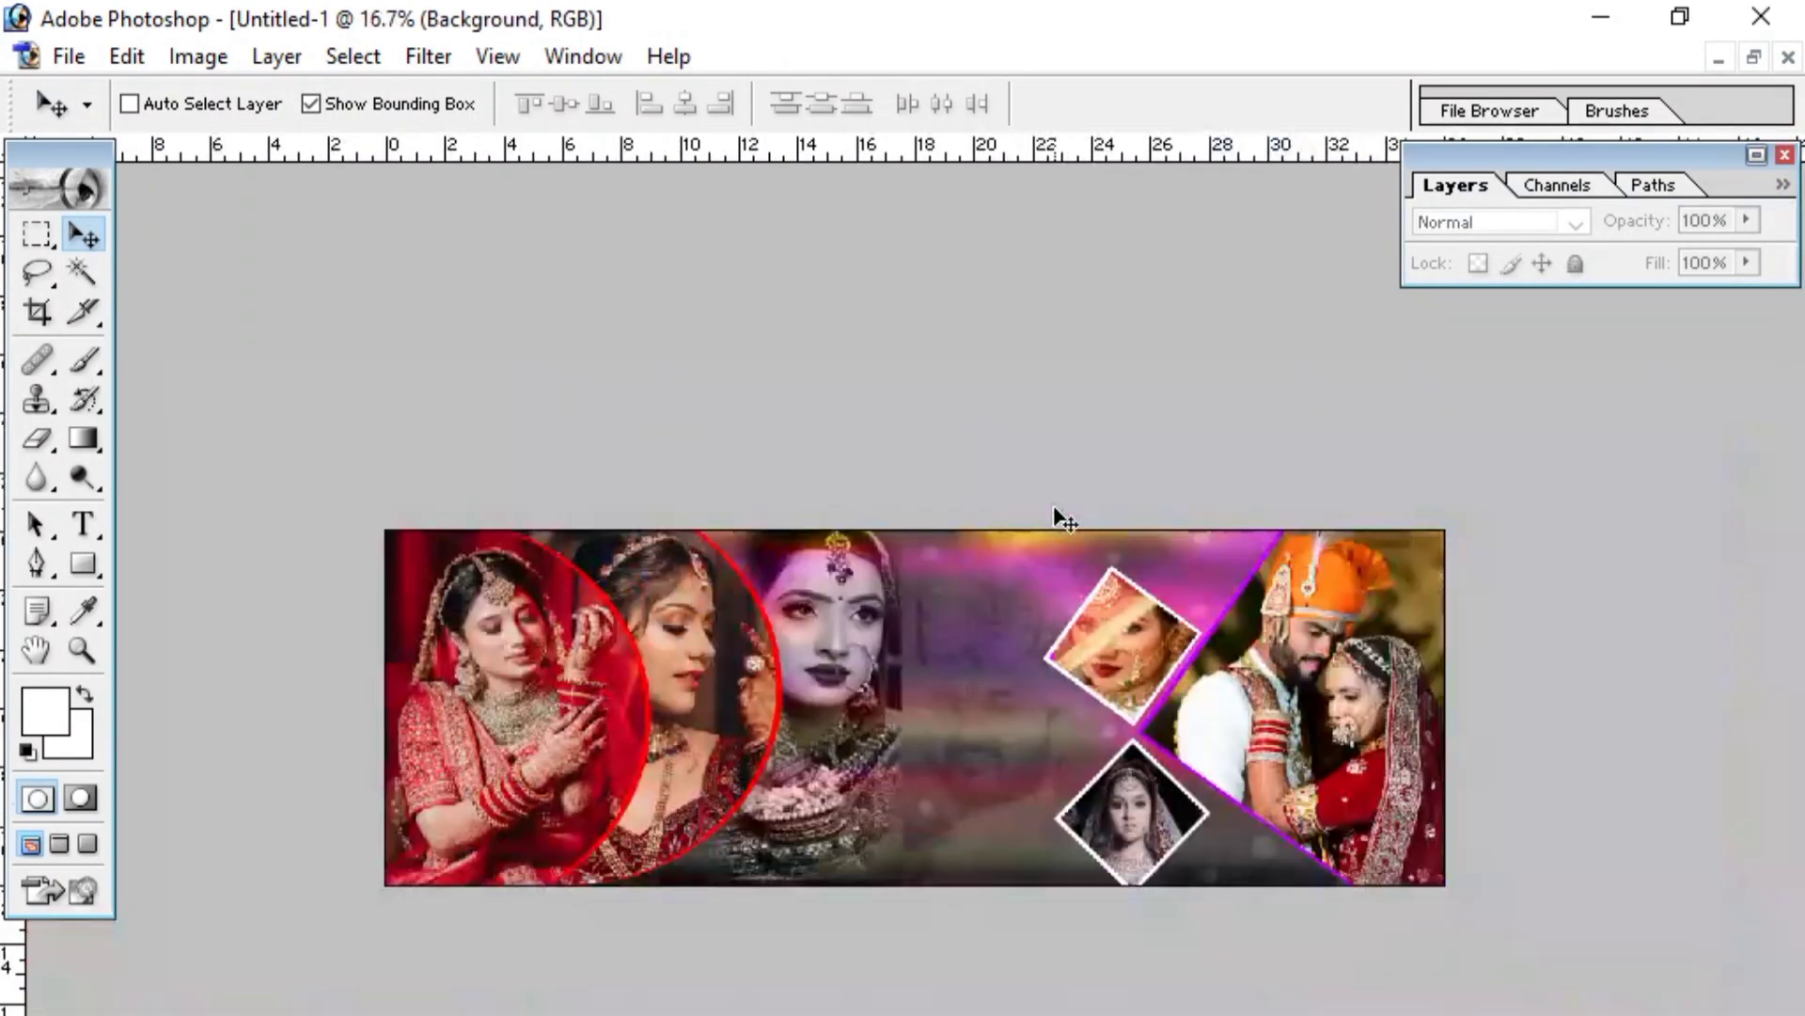
{"action": "scroll", "coordinate": [1056, 511], "scroll_direction": "up", "scroll_amount": 1}
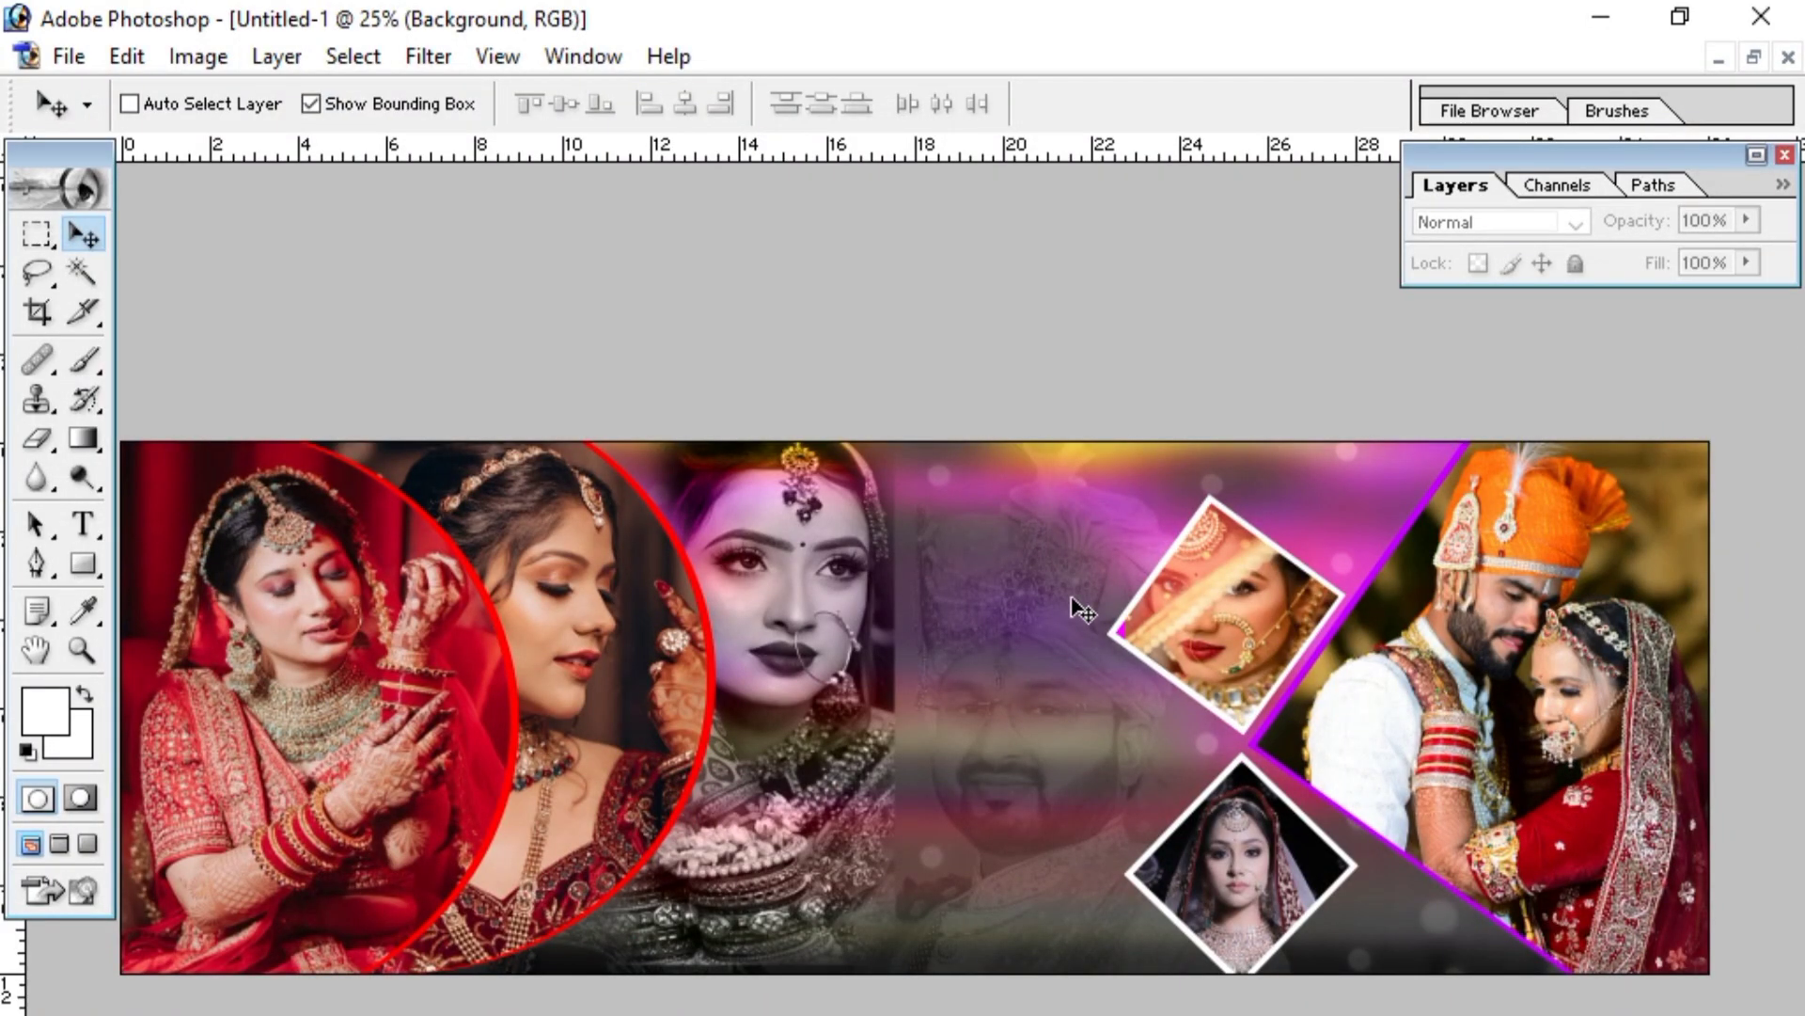
{"action": "left_click", "coordinate": [1760, 158]}
{"action": "scroll", "coordinate": [1646, 562], "scroll_direction": "up", "scroll_amount": 2}
{"action": "scroll", "coordinate": [1643, 563], "scroll_direction": "left", "scroll_amount": 1}
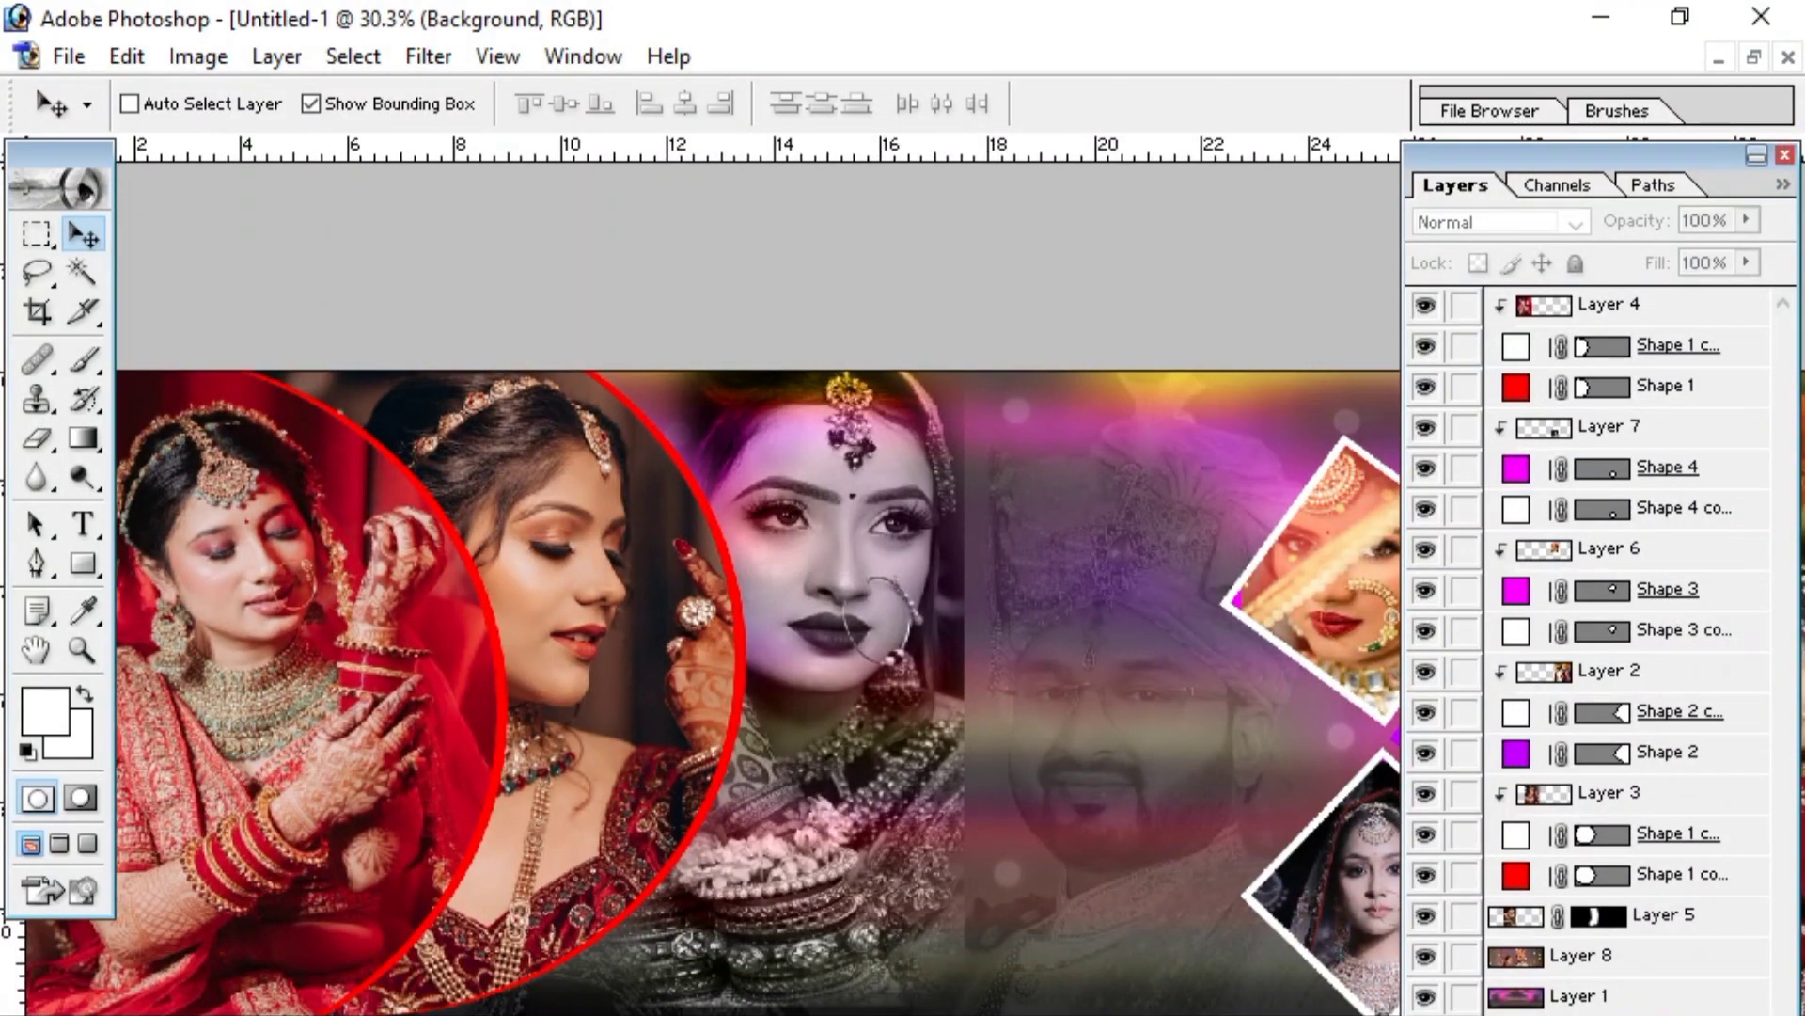
{"action": "left_click", "coordinate": [1779, 1012]}
{"action": "left_click", "coordinate": [1787, 301]}
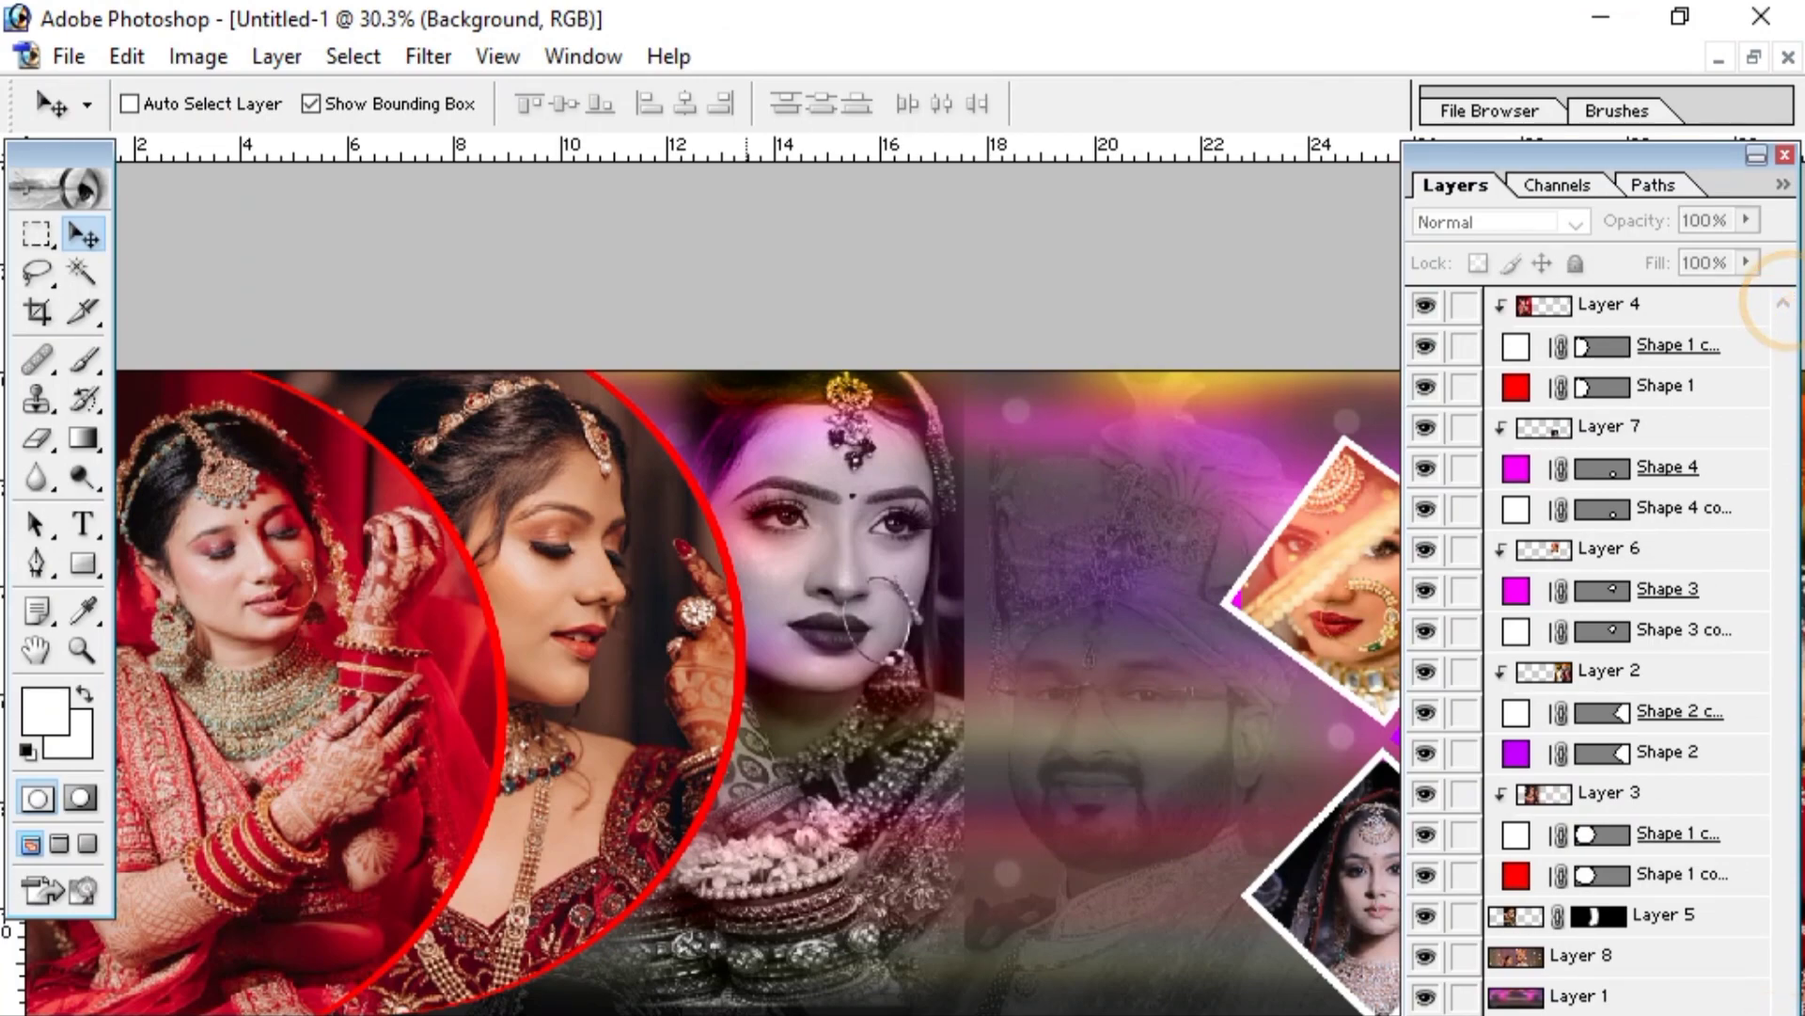